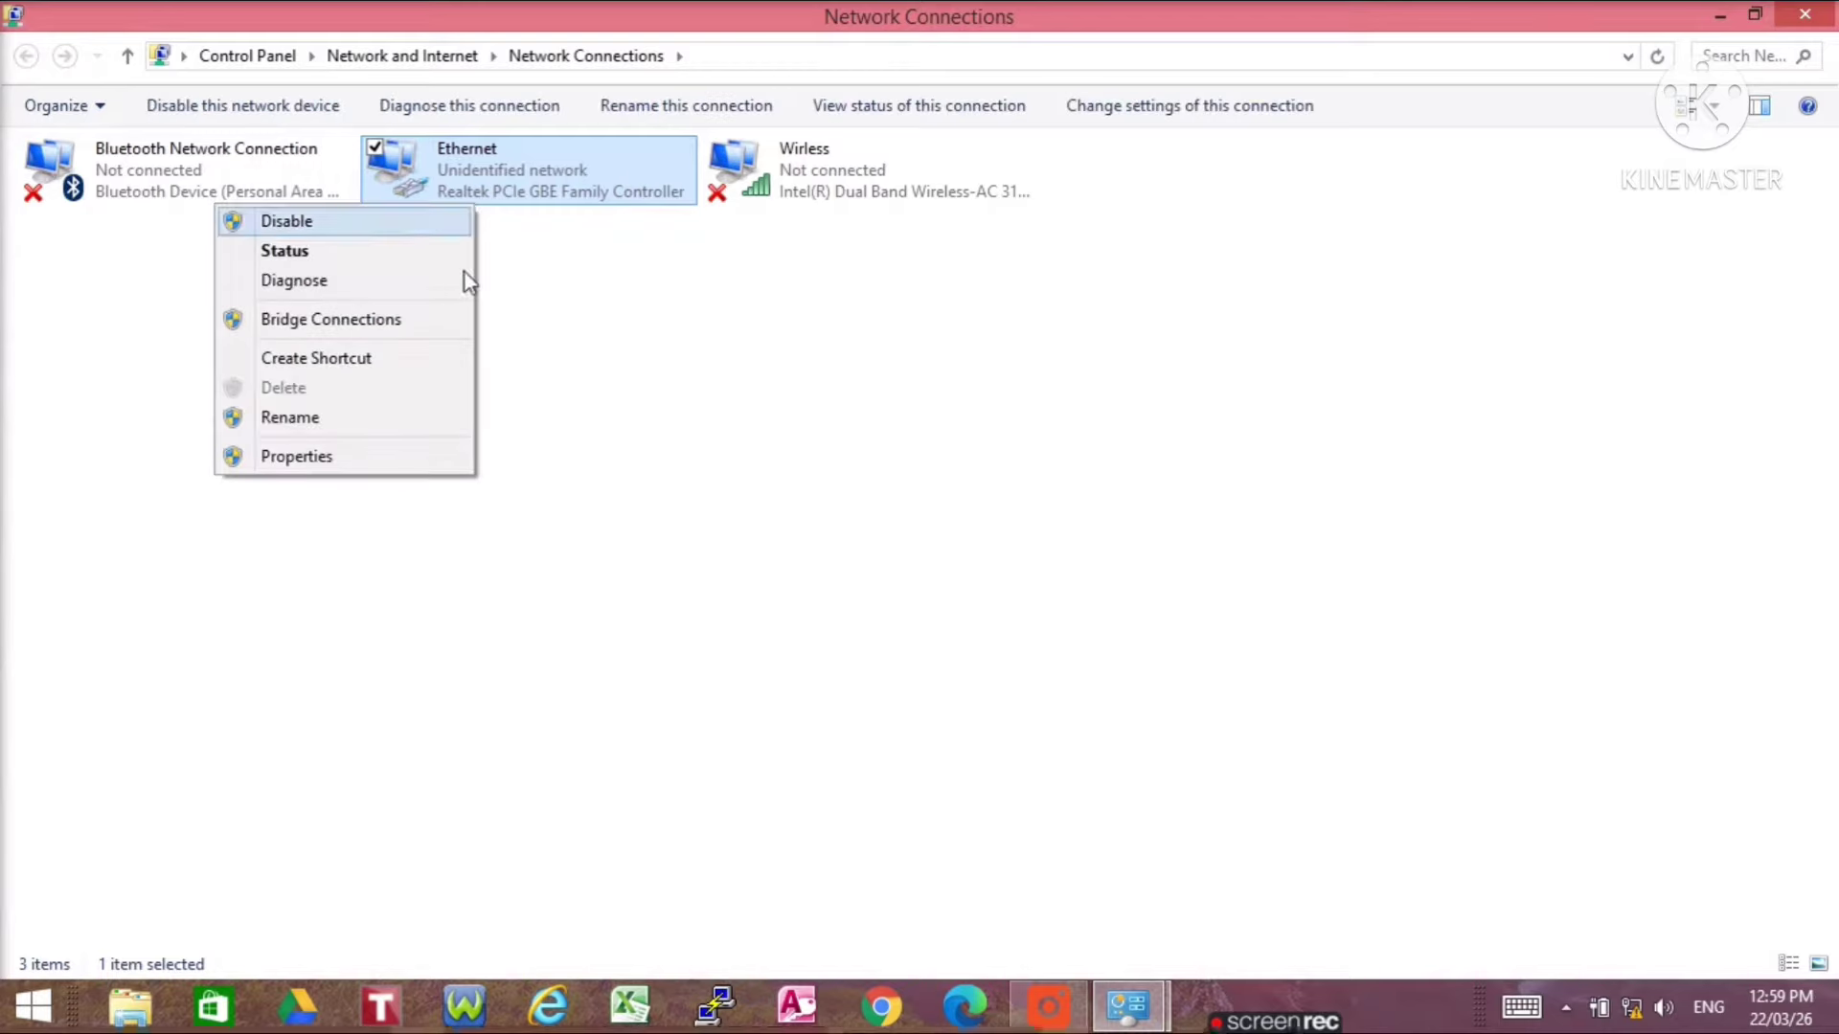
# Open the Internet Protocol Version 4 (TCP/IPv4) properties of the Ethernet adapter
pyautogui.click(354, 444)
pyautogui.click(572, 640)
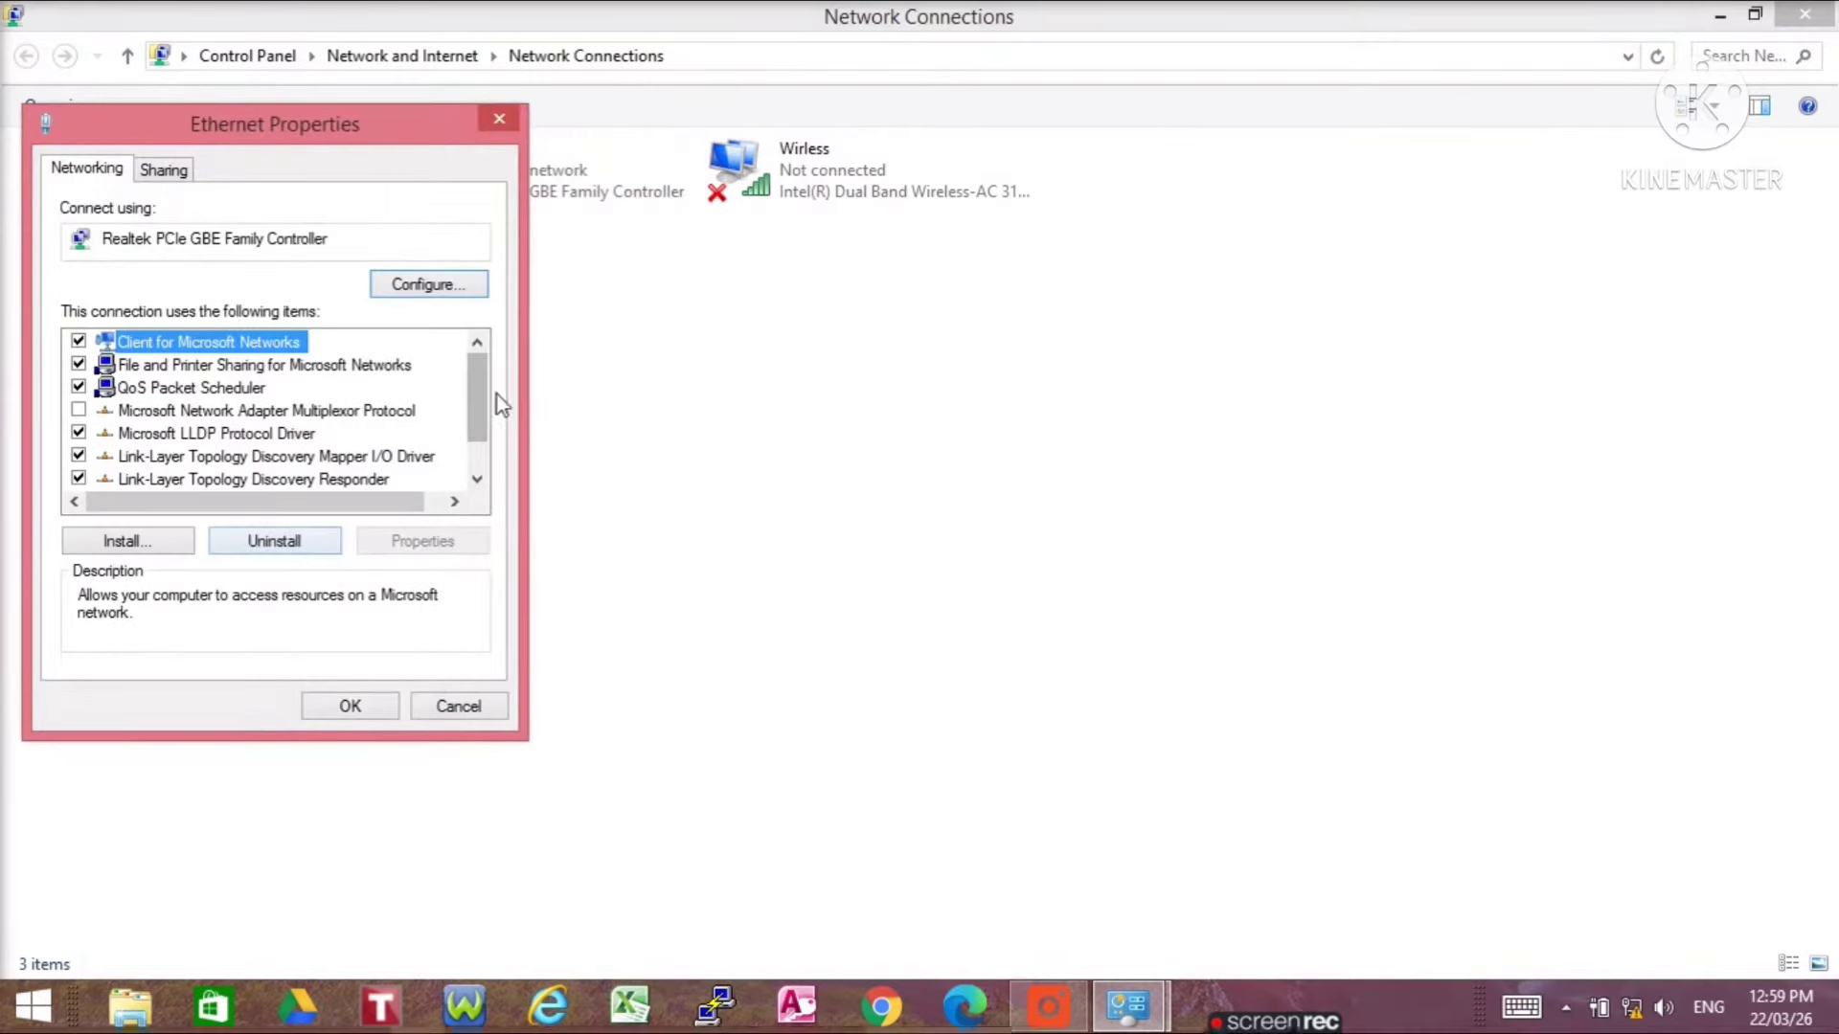
pyautogui.moveTo(473, 381); pyautogui.dragTo(482, 519)
pyautogui.click(295, 479)
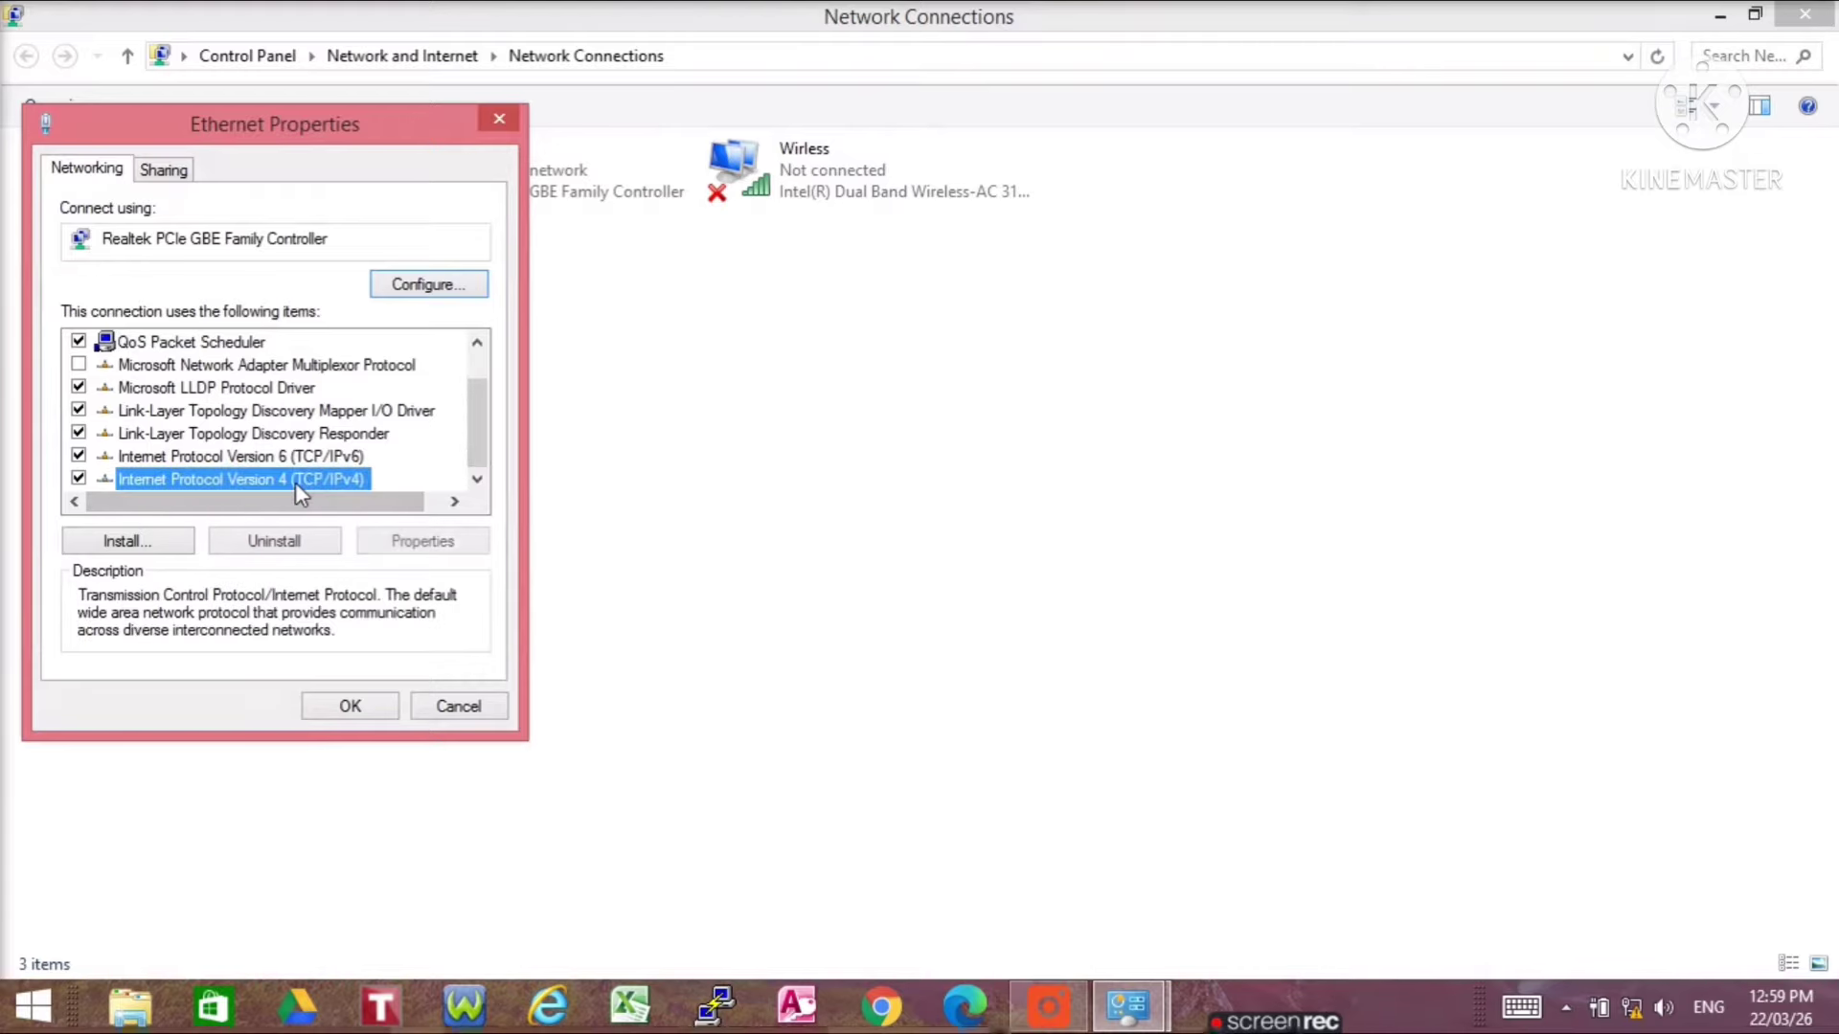
pyautogui.doubleClick(295, 480)
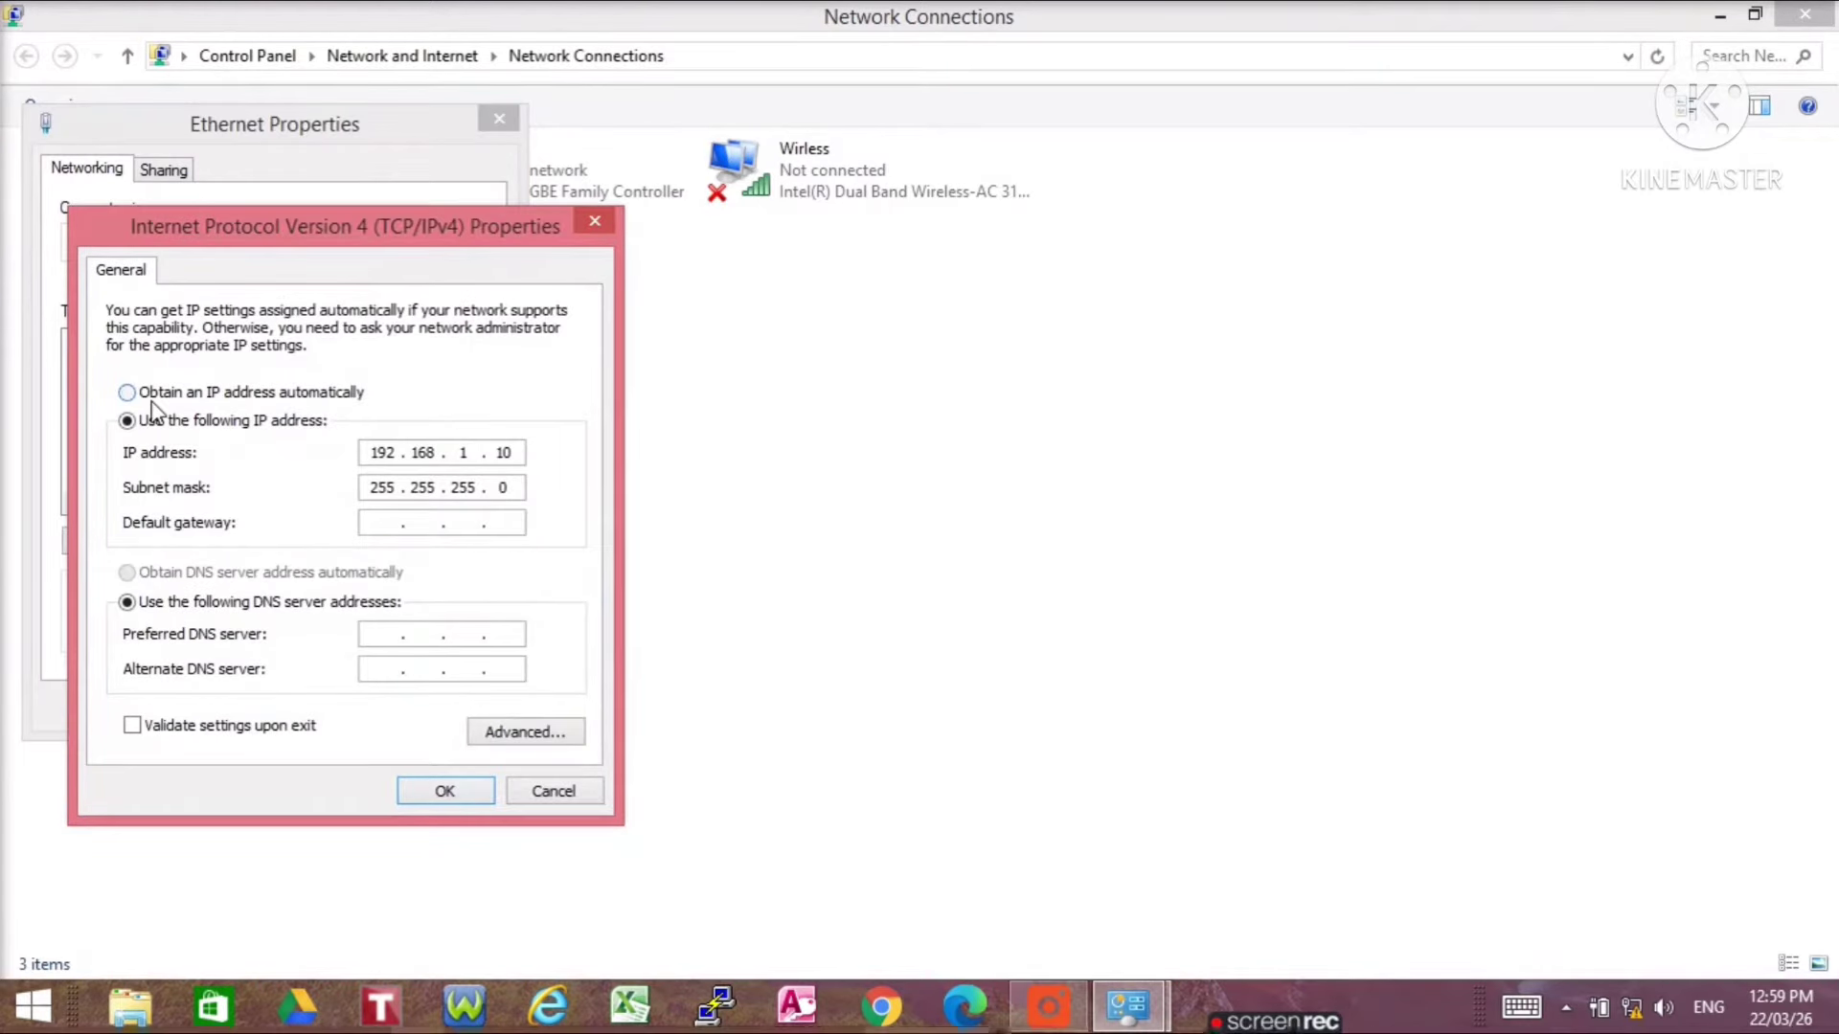
# Enter the static address 192.168.1.54 with mask 255.255.255.0 and confirm both dialogs
pyautogui.click(148, 394)
pyautogui.click(142, 421)
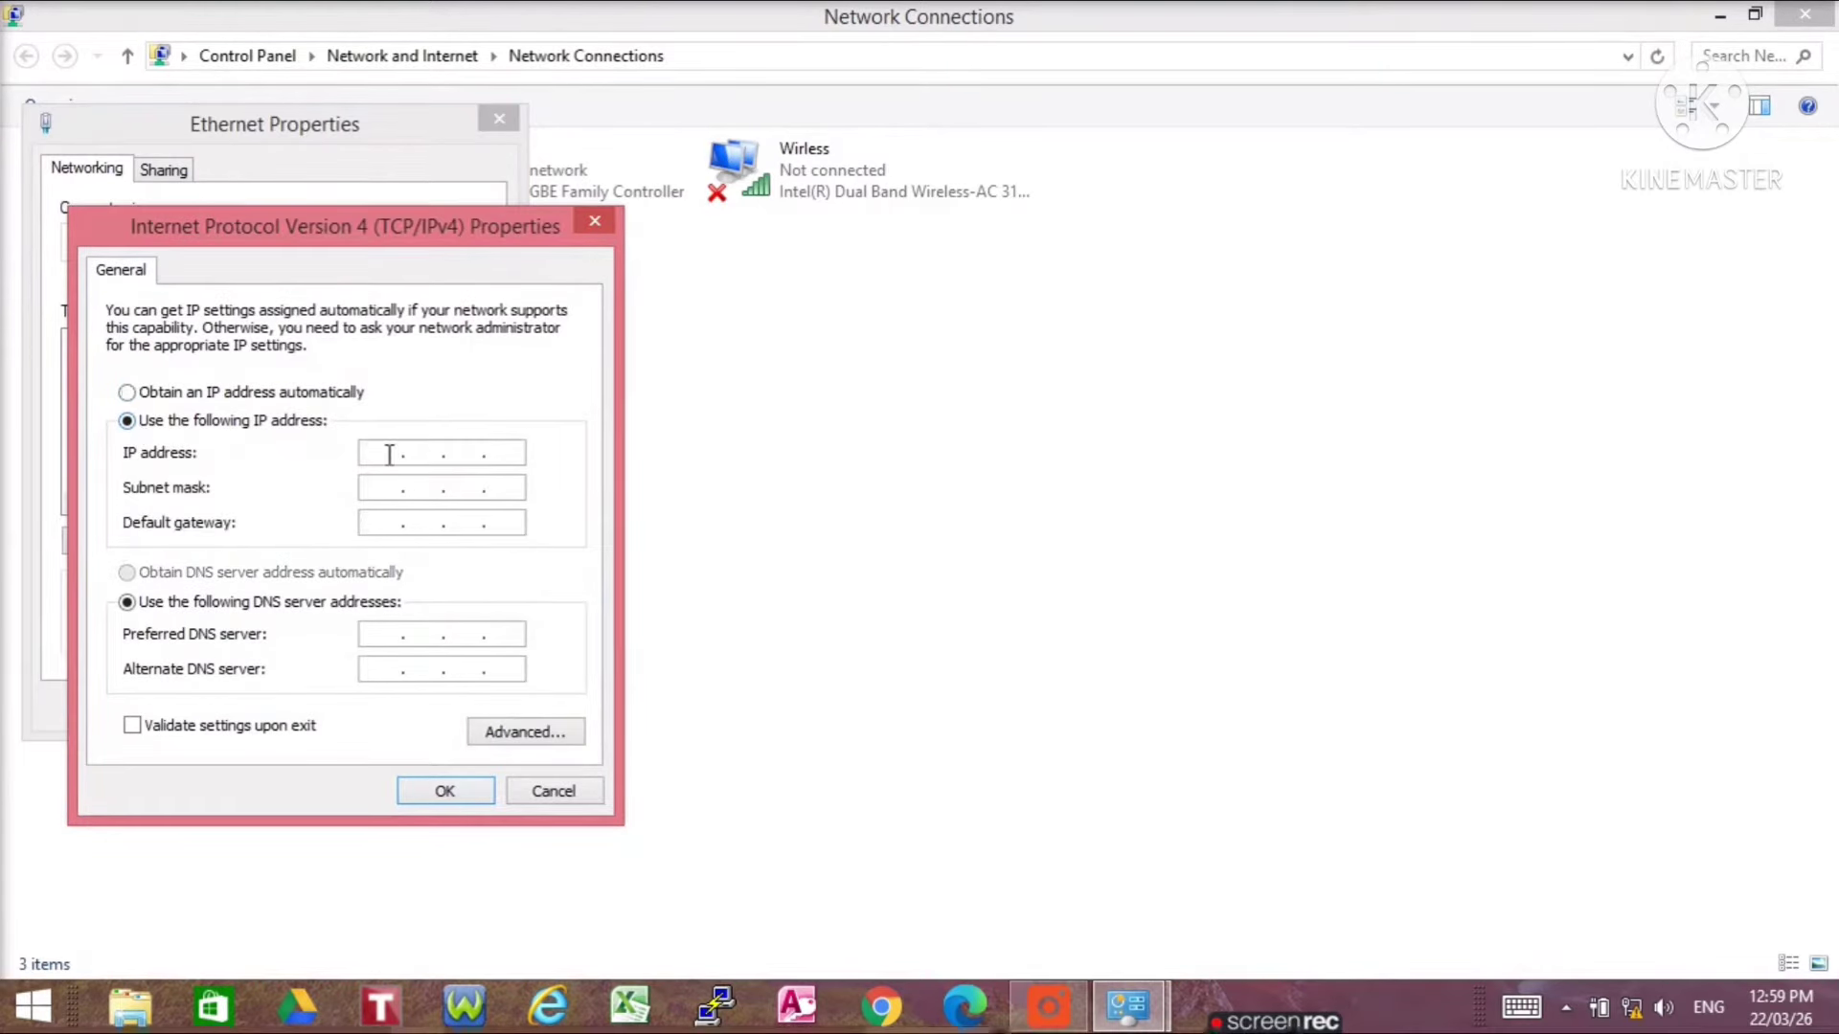
pyautogui.click(389, 455)
pyautogui.write('192 . 1')
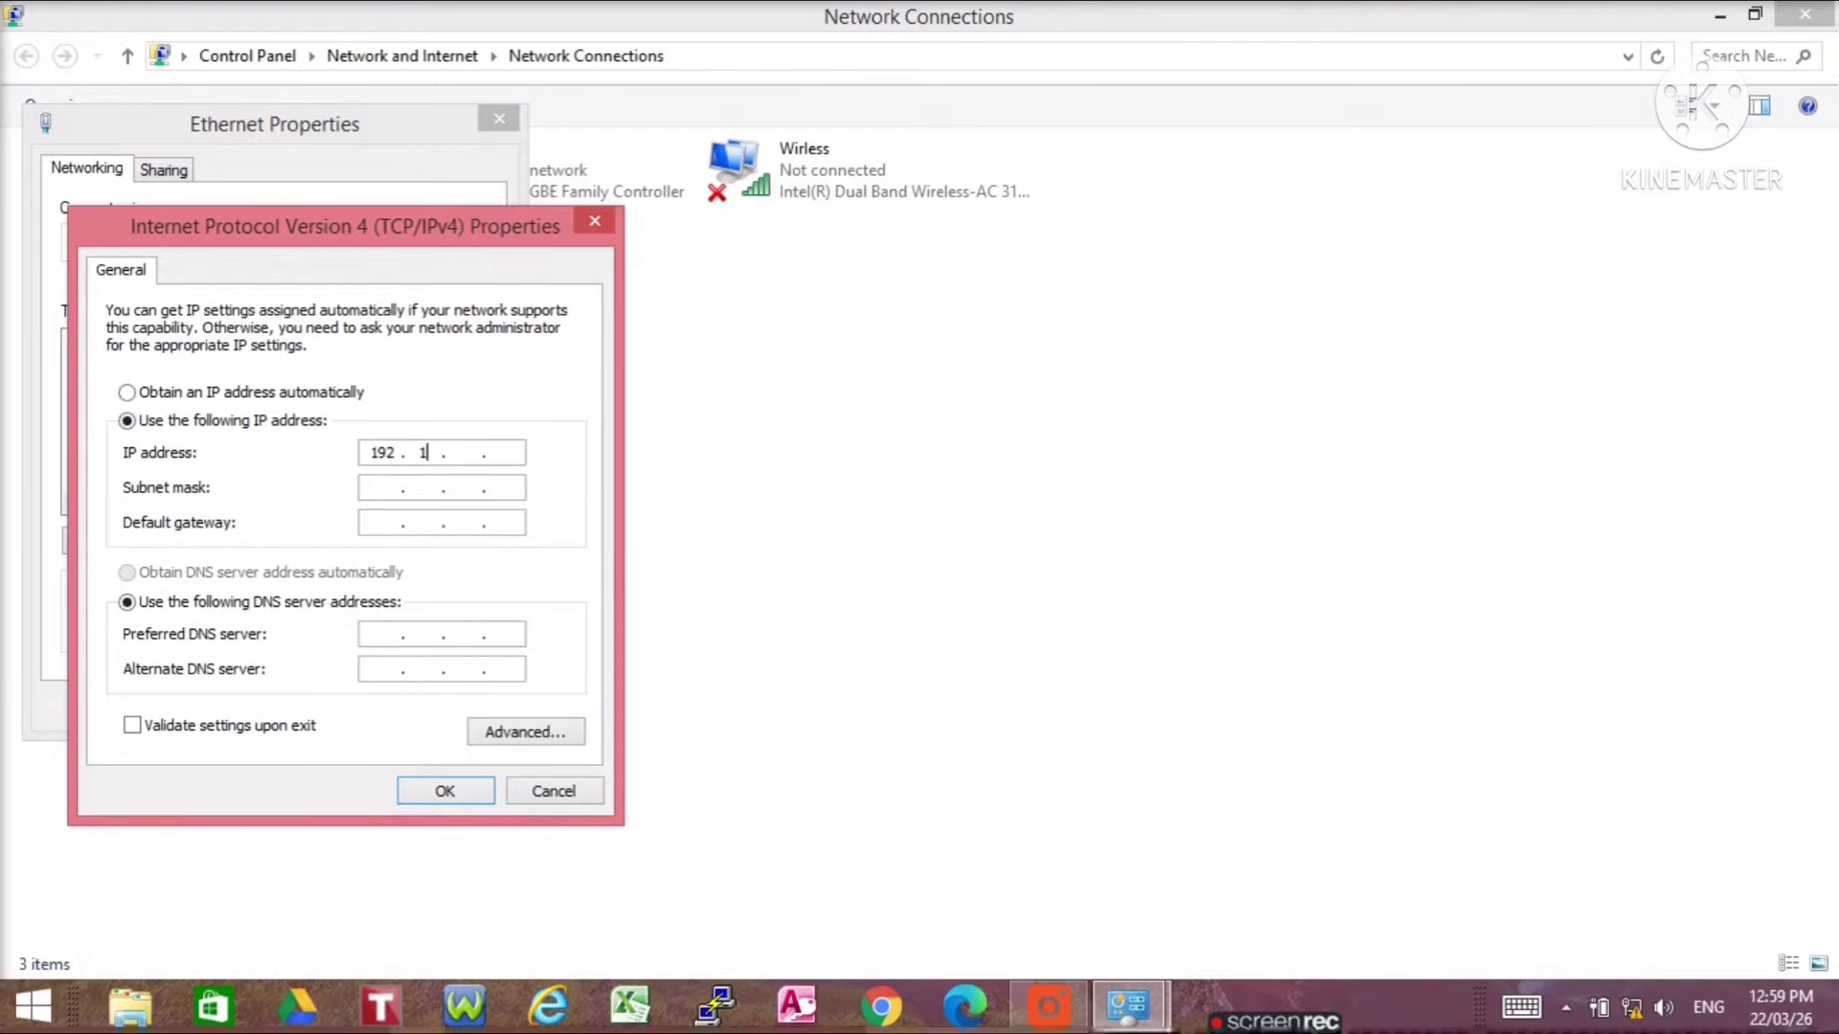
pyautogui.write('68 . 1 . 54')
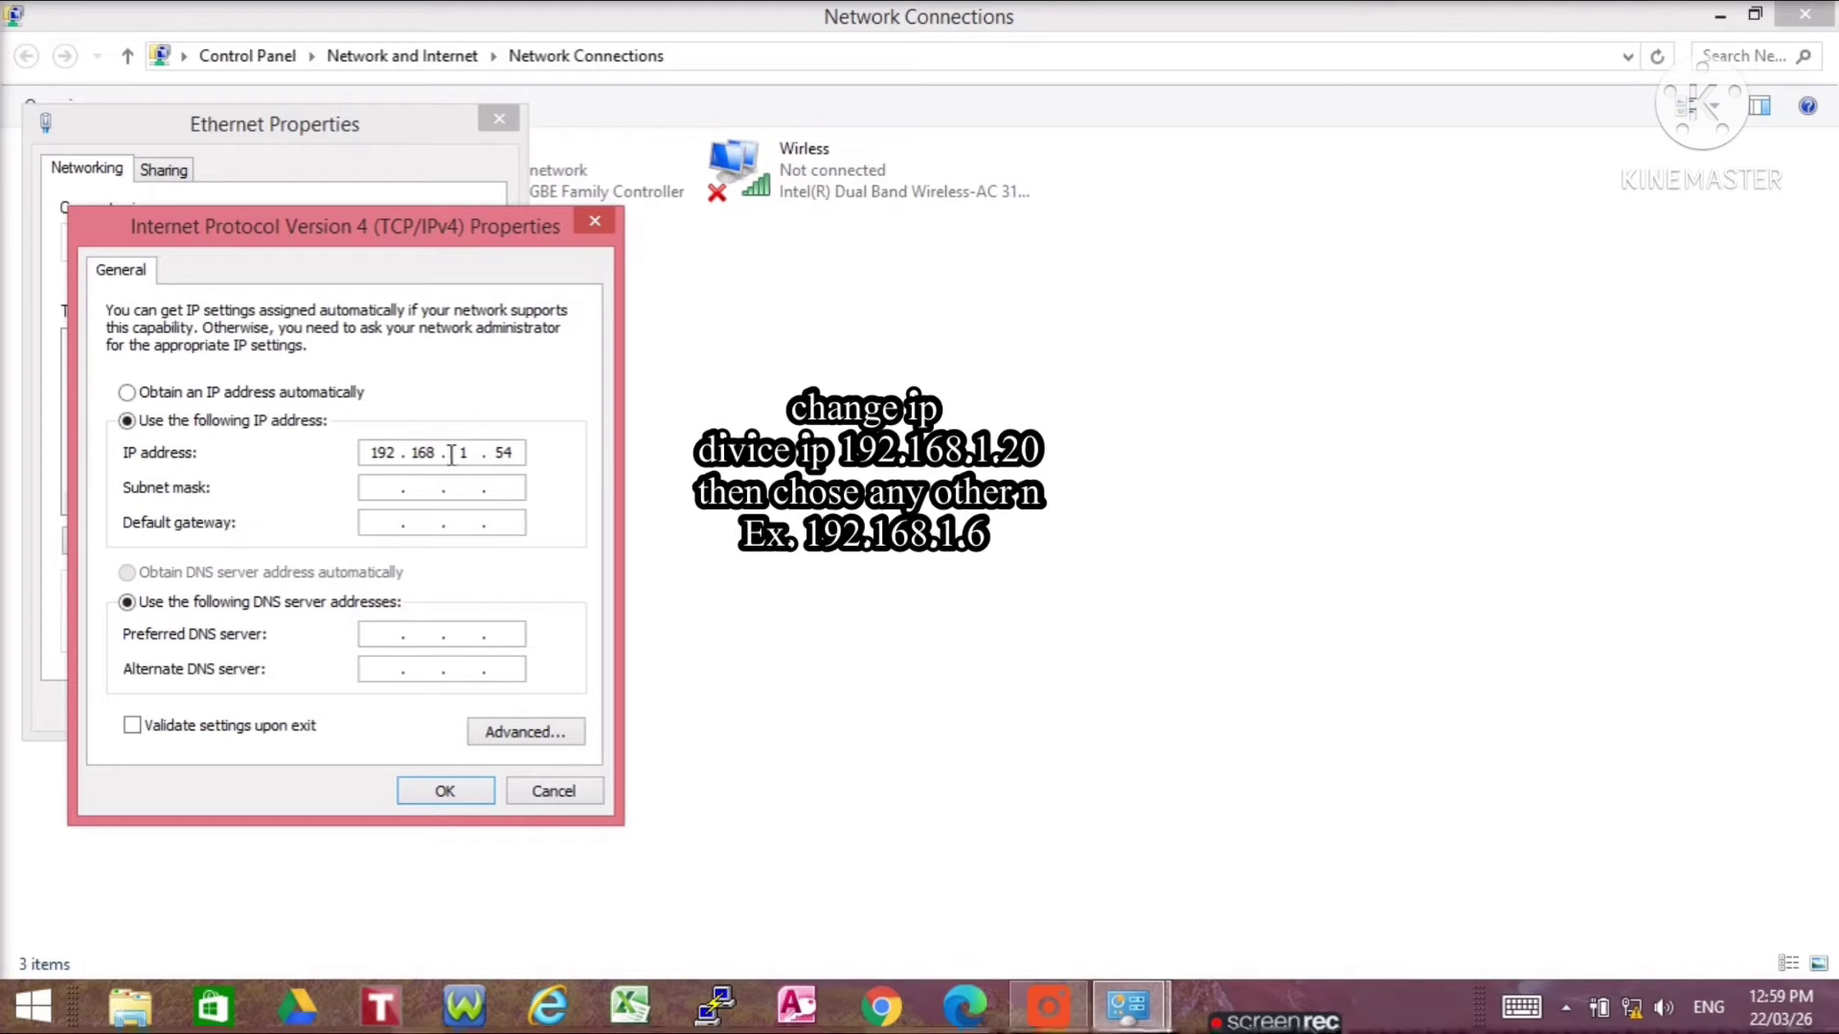
pyautogui.click(406, 486)
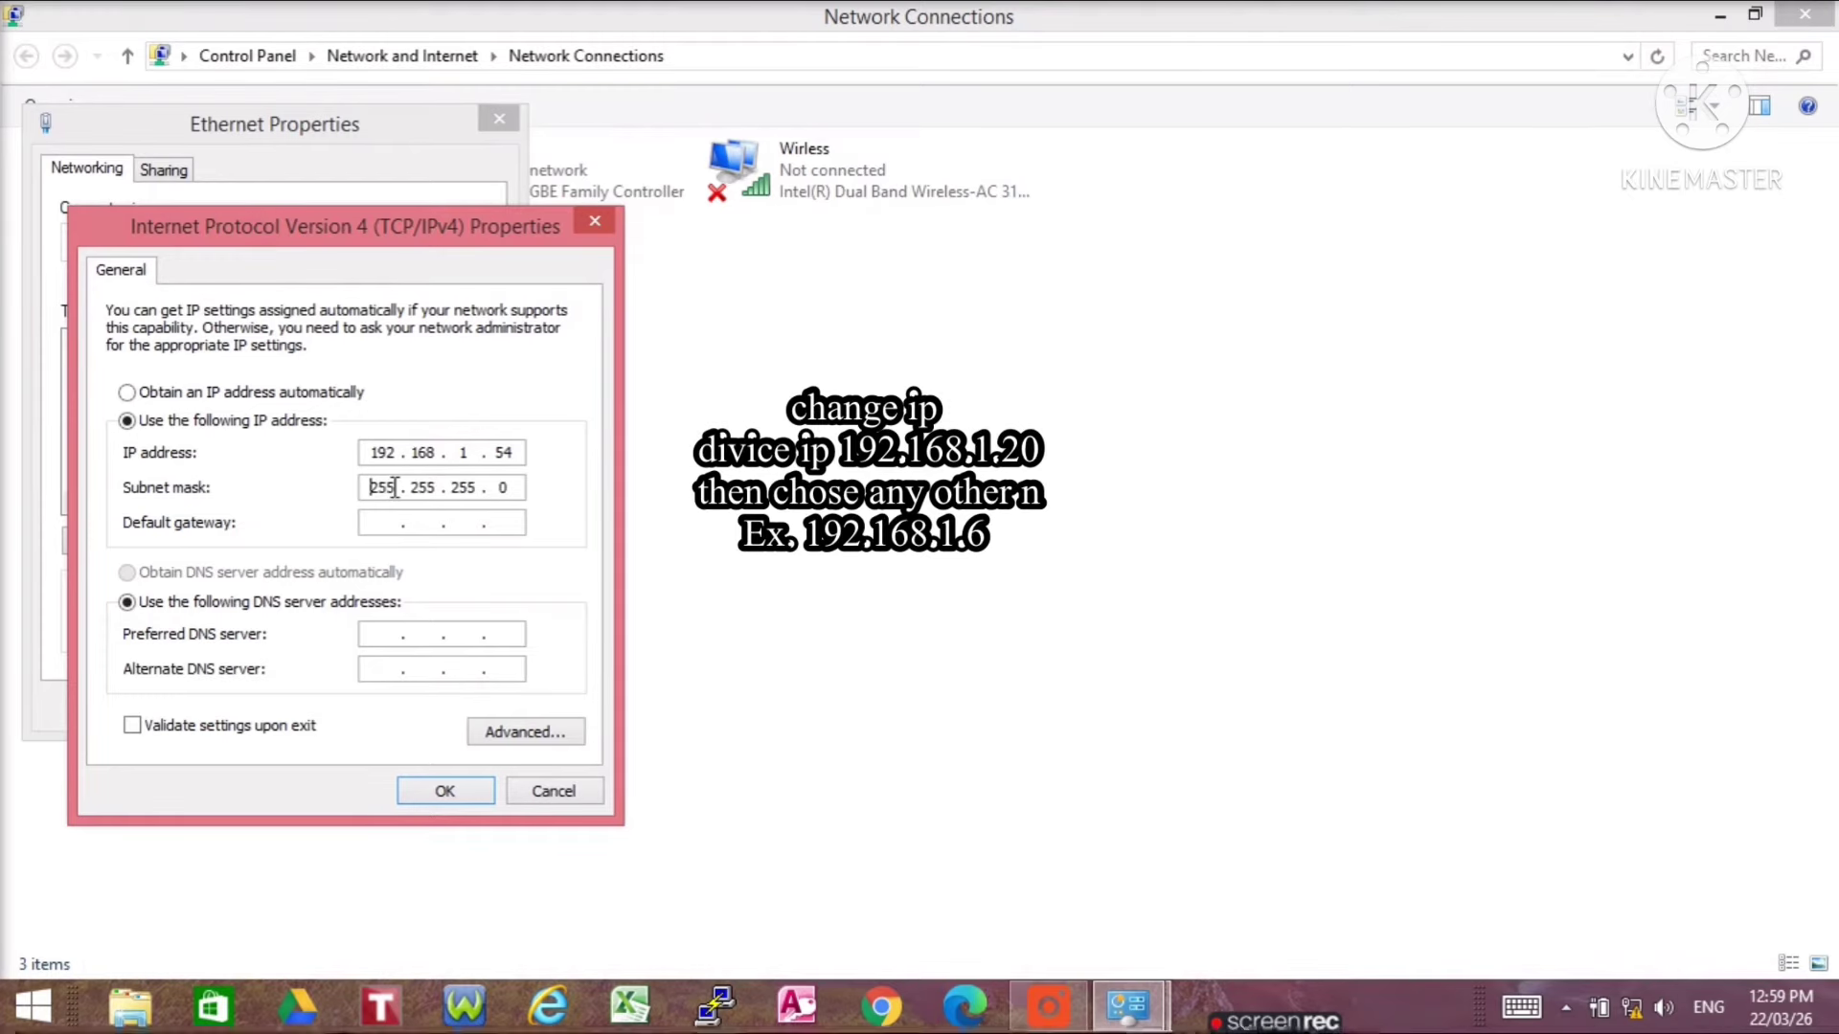
pyautogui.click(443, 790)
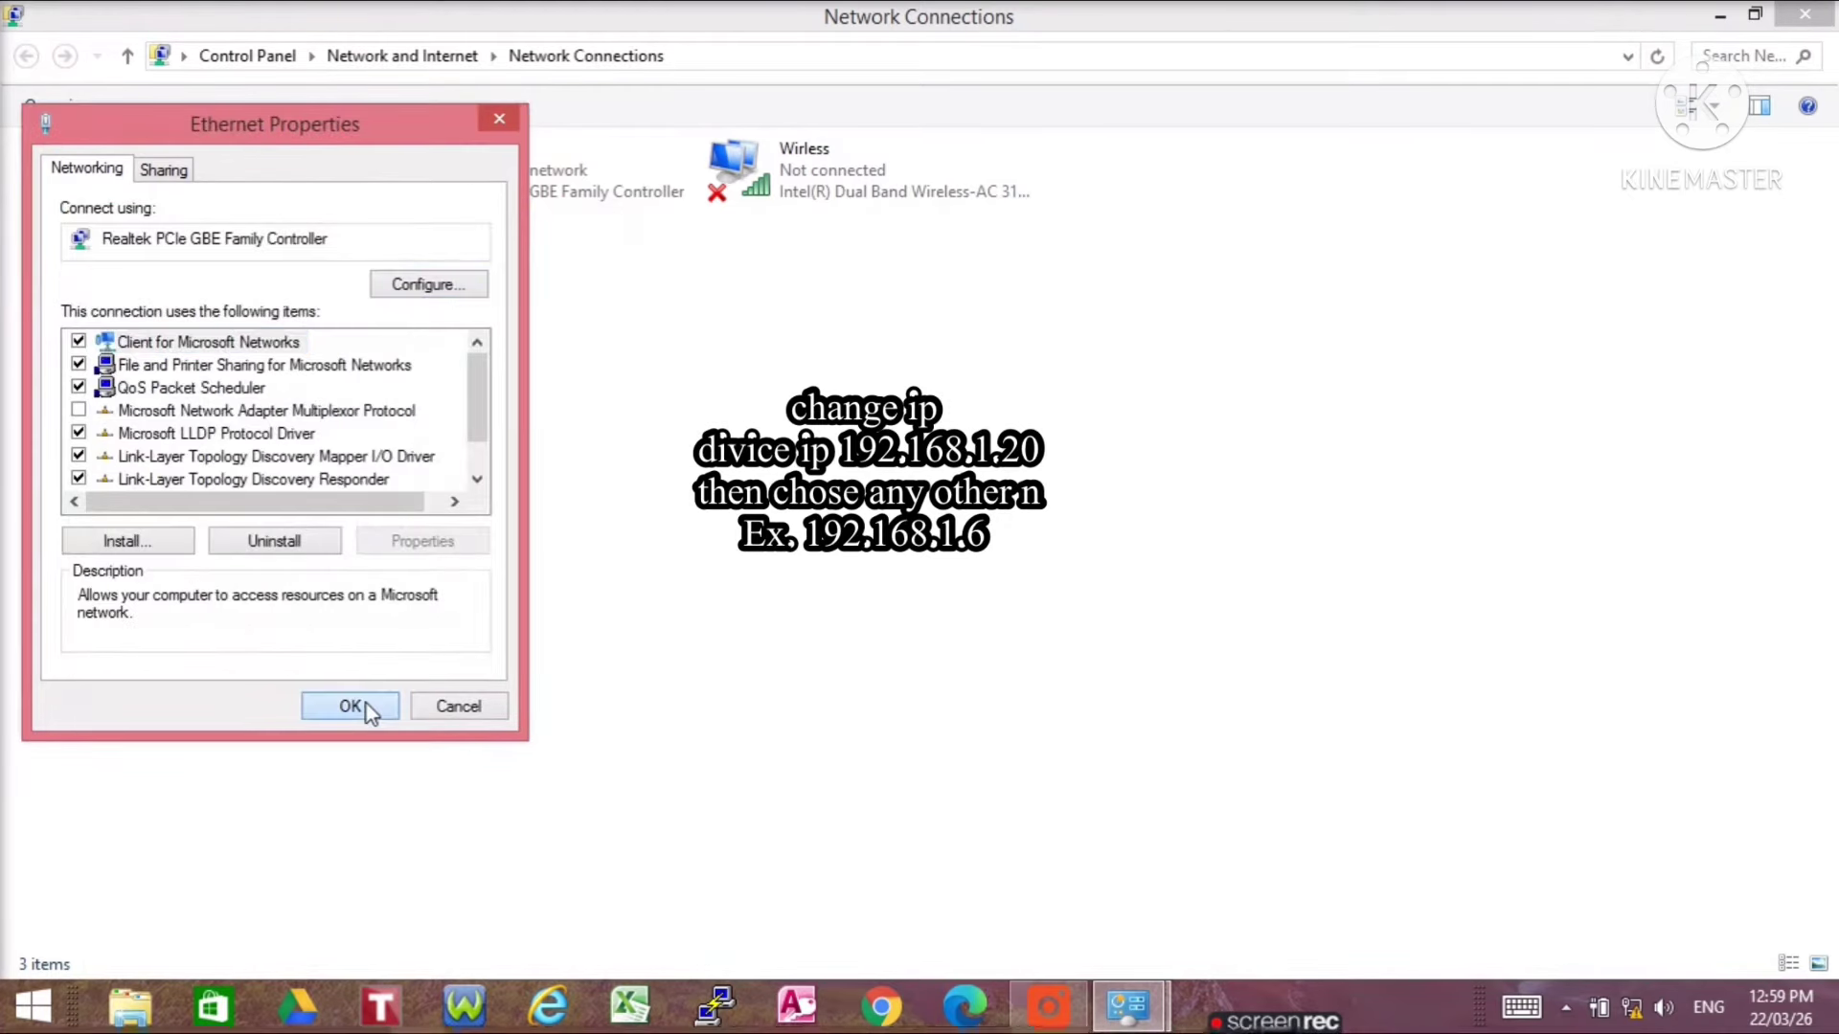
pyautogui.click(367, 708)
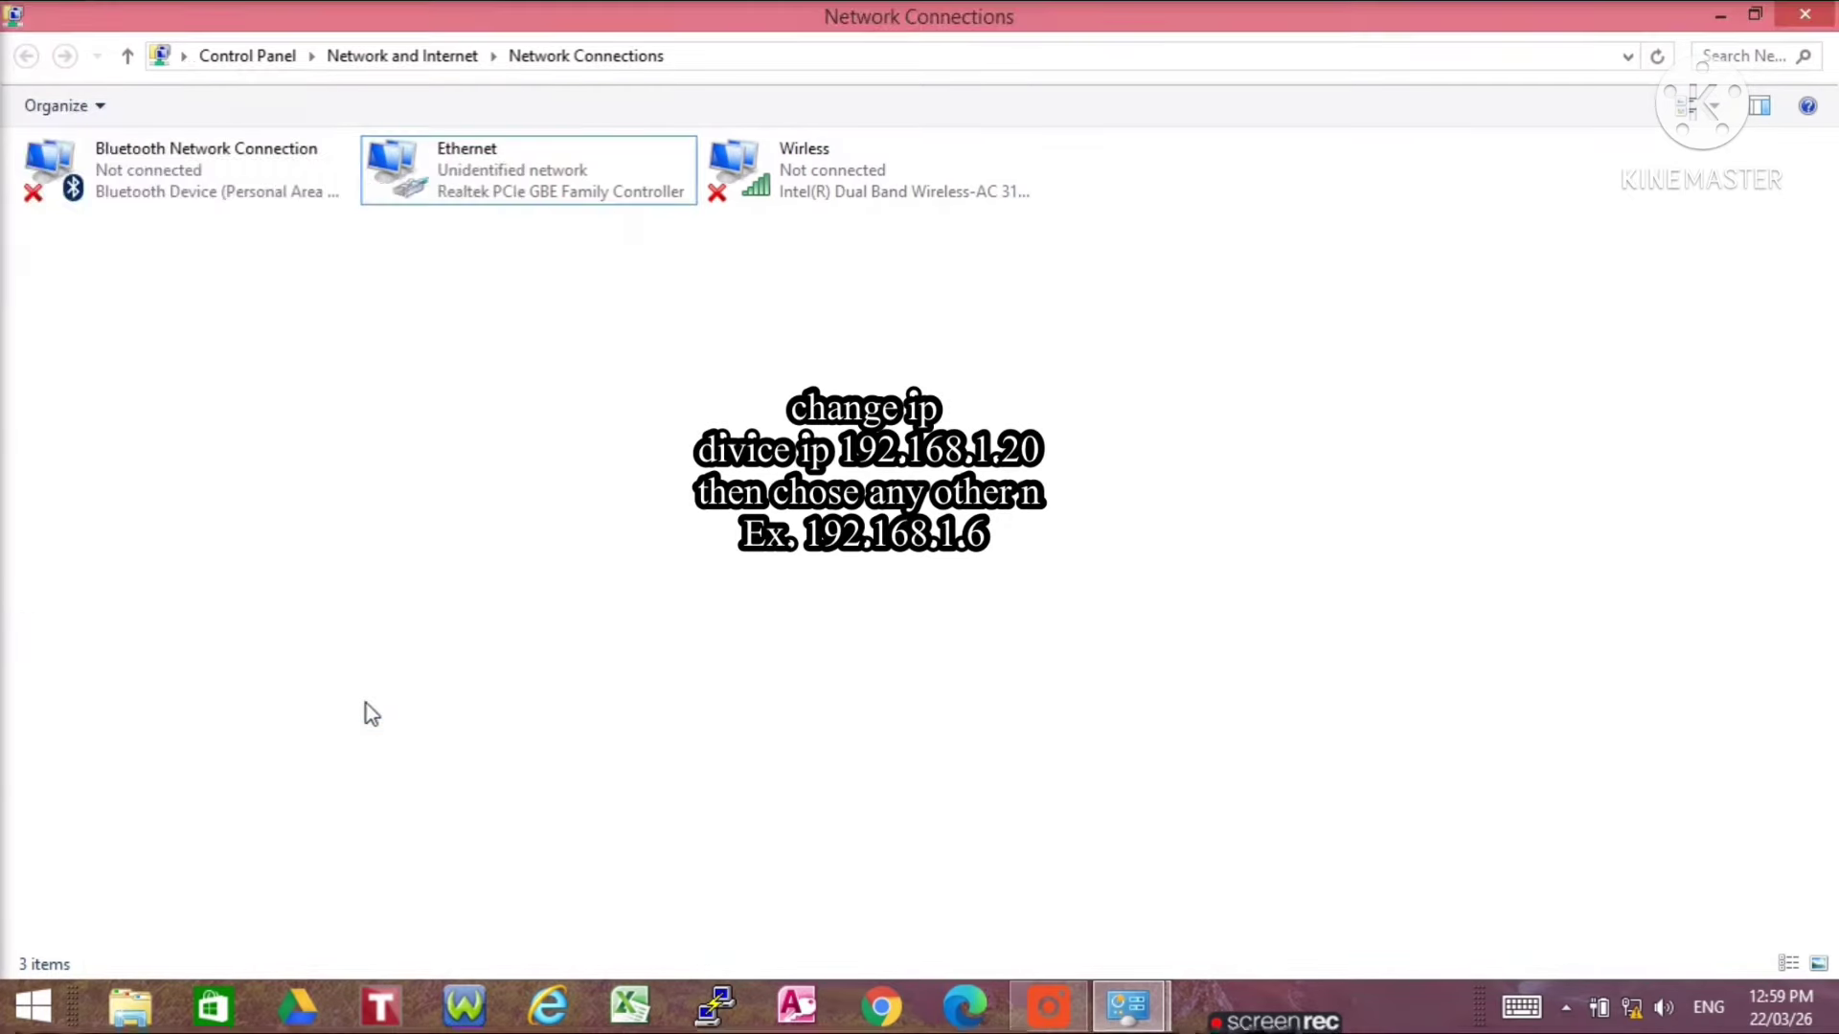
# Launch Chrome, load 192.168.1.20, and proceed past the certificate warning
pyautogui.click(898, 1024)
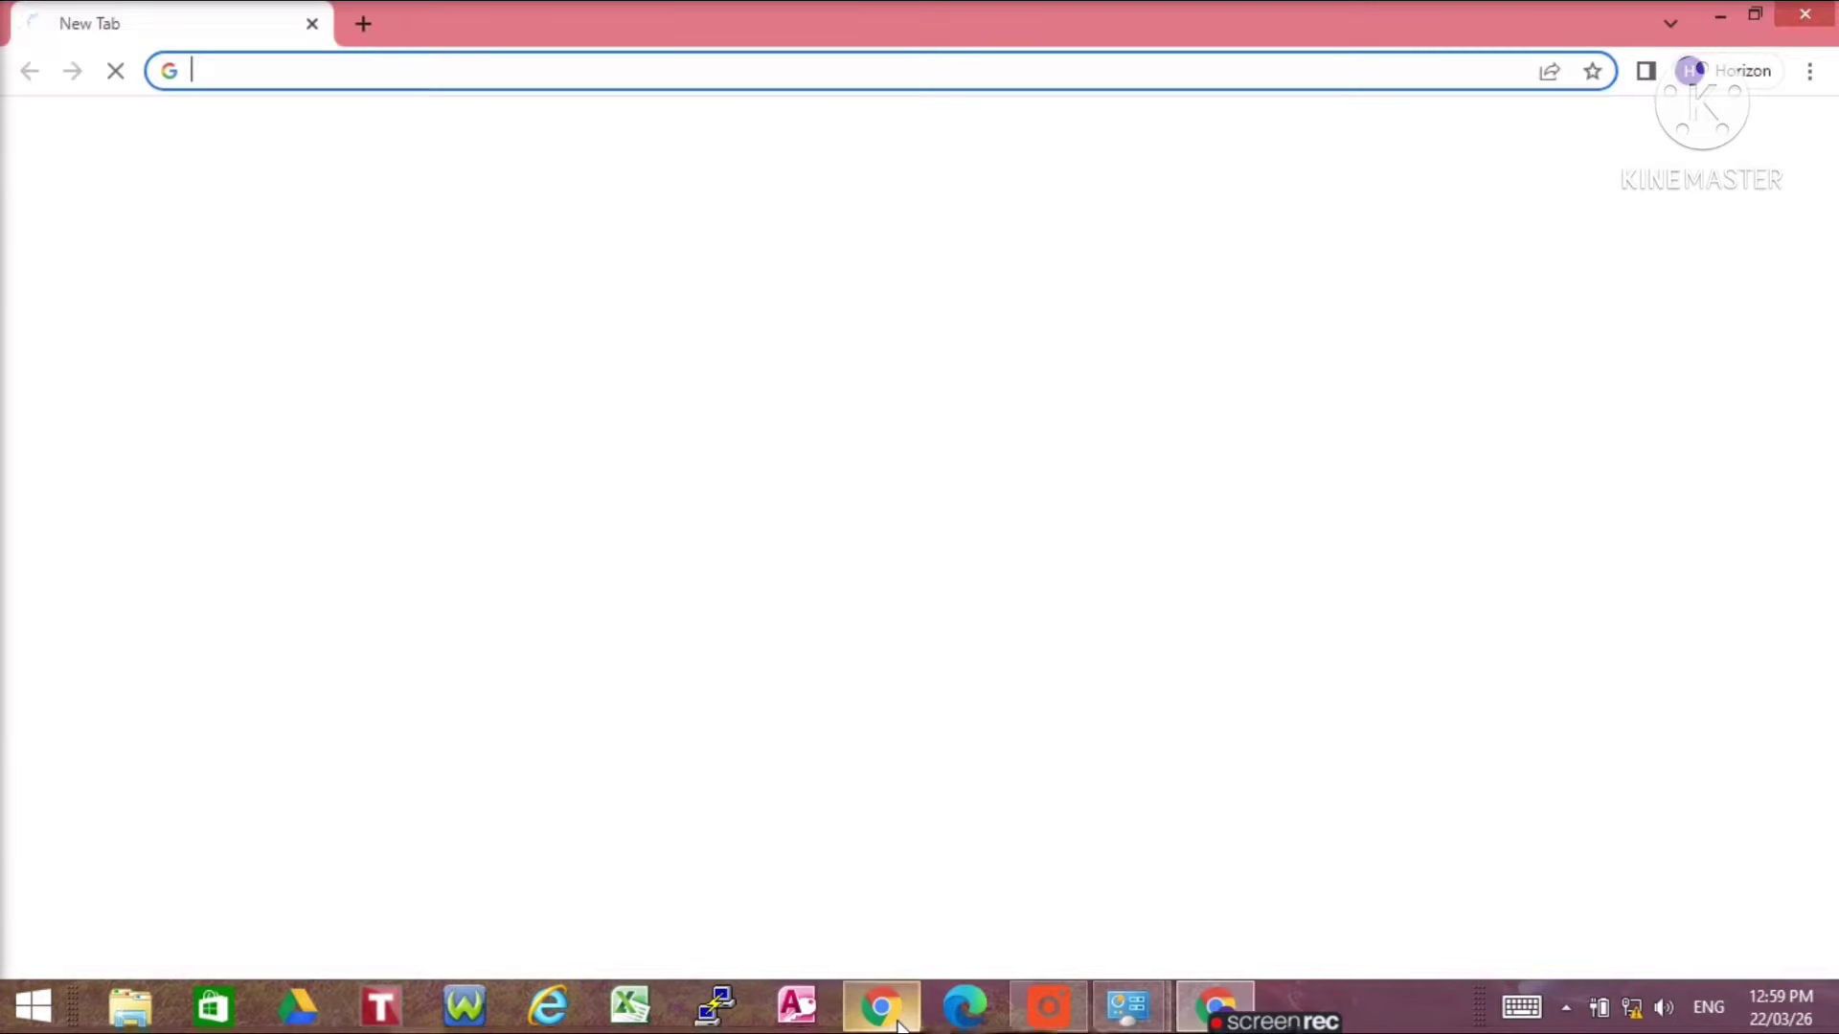
pyautogui.click(242, 73)
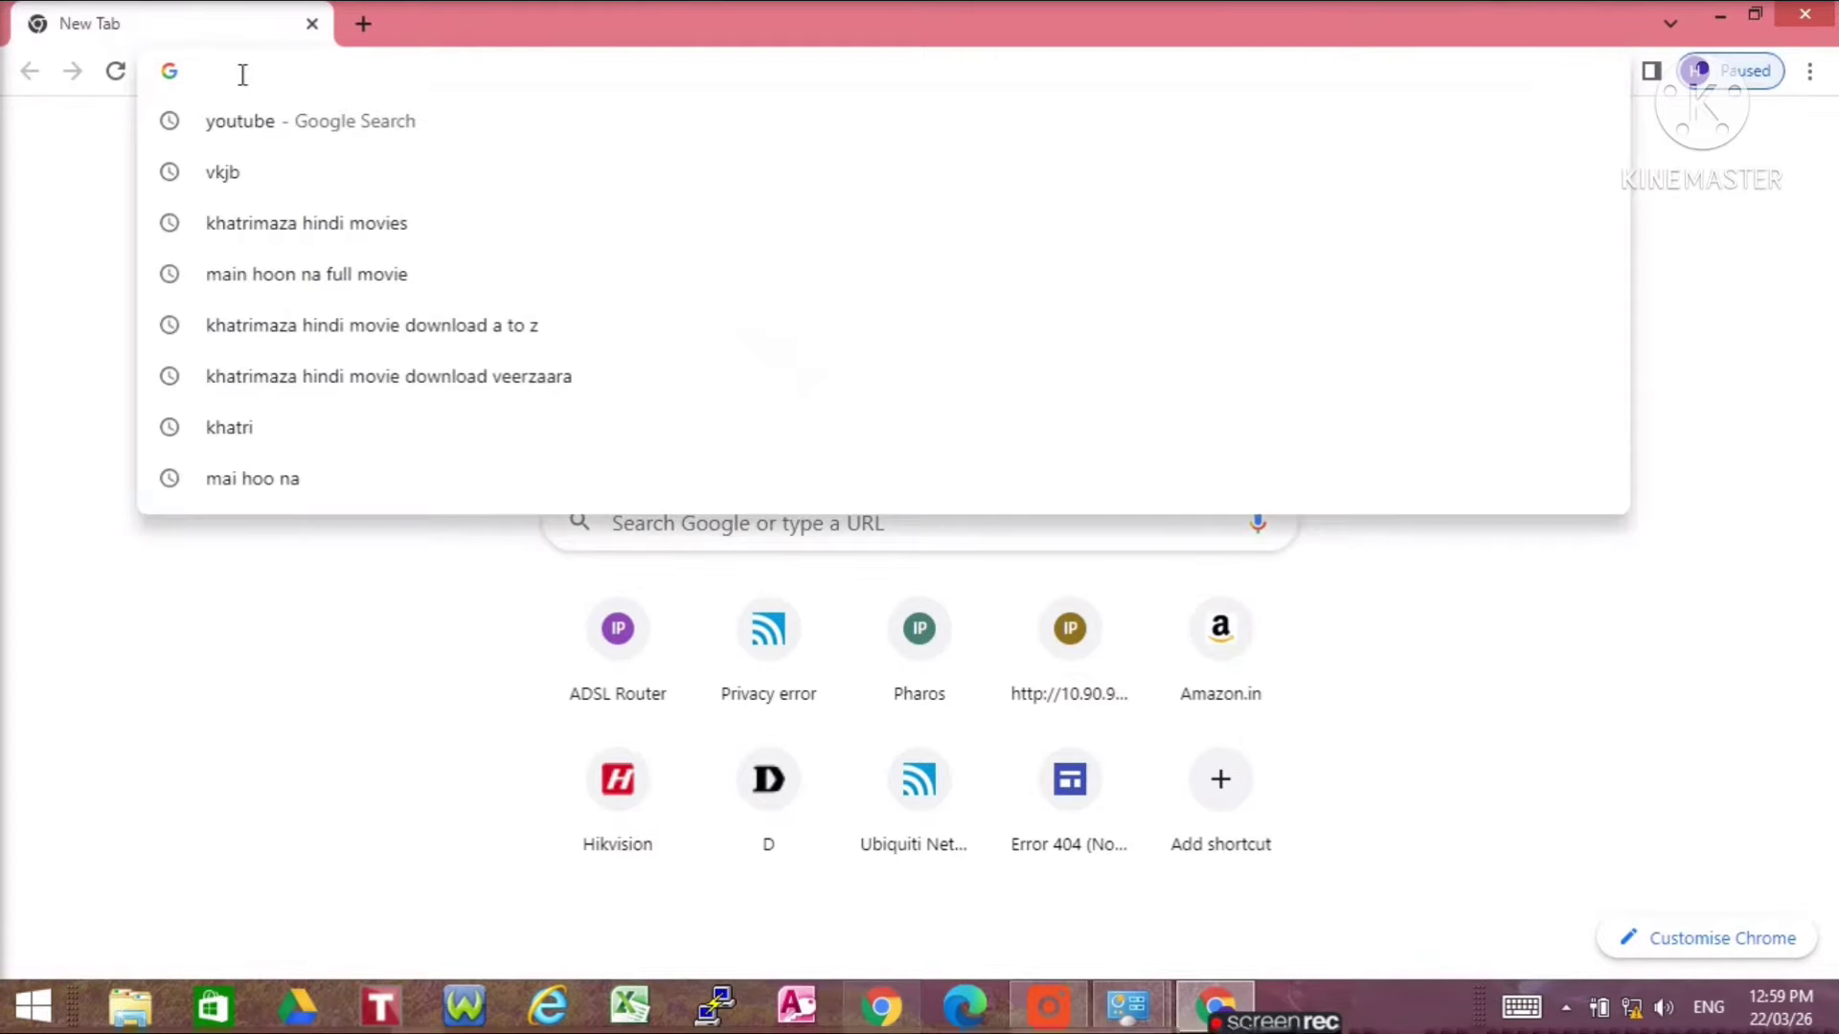
pyautogui.write('192.16')
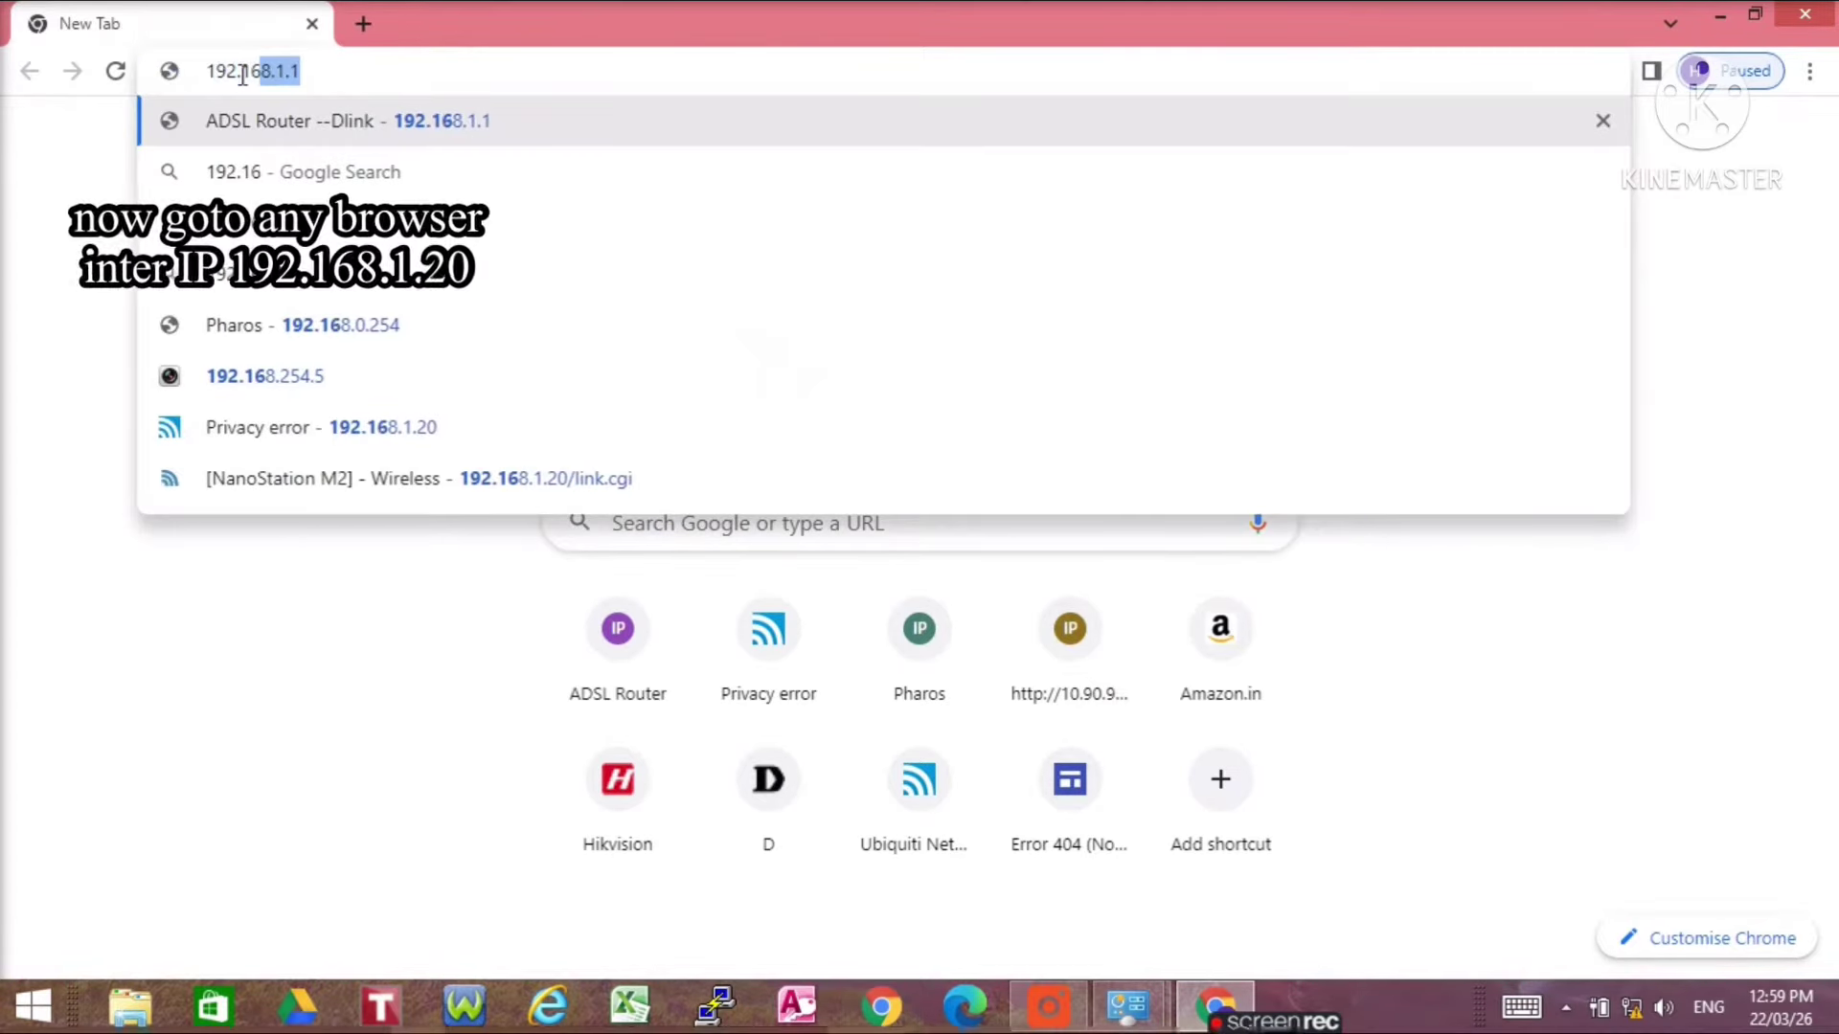
pyautogui.write('8.1.20')
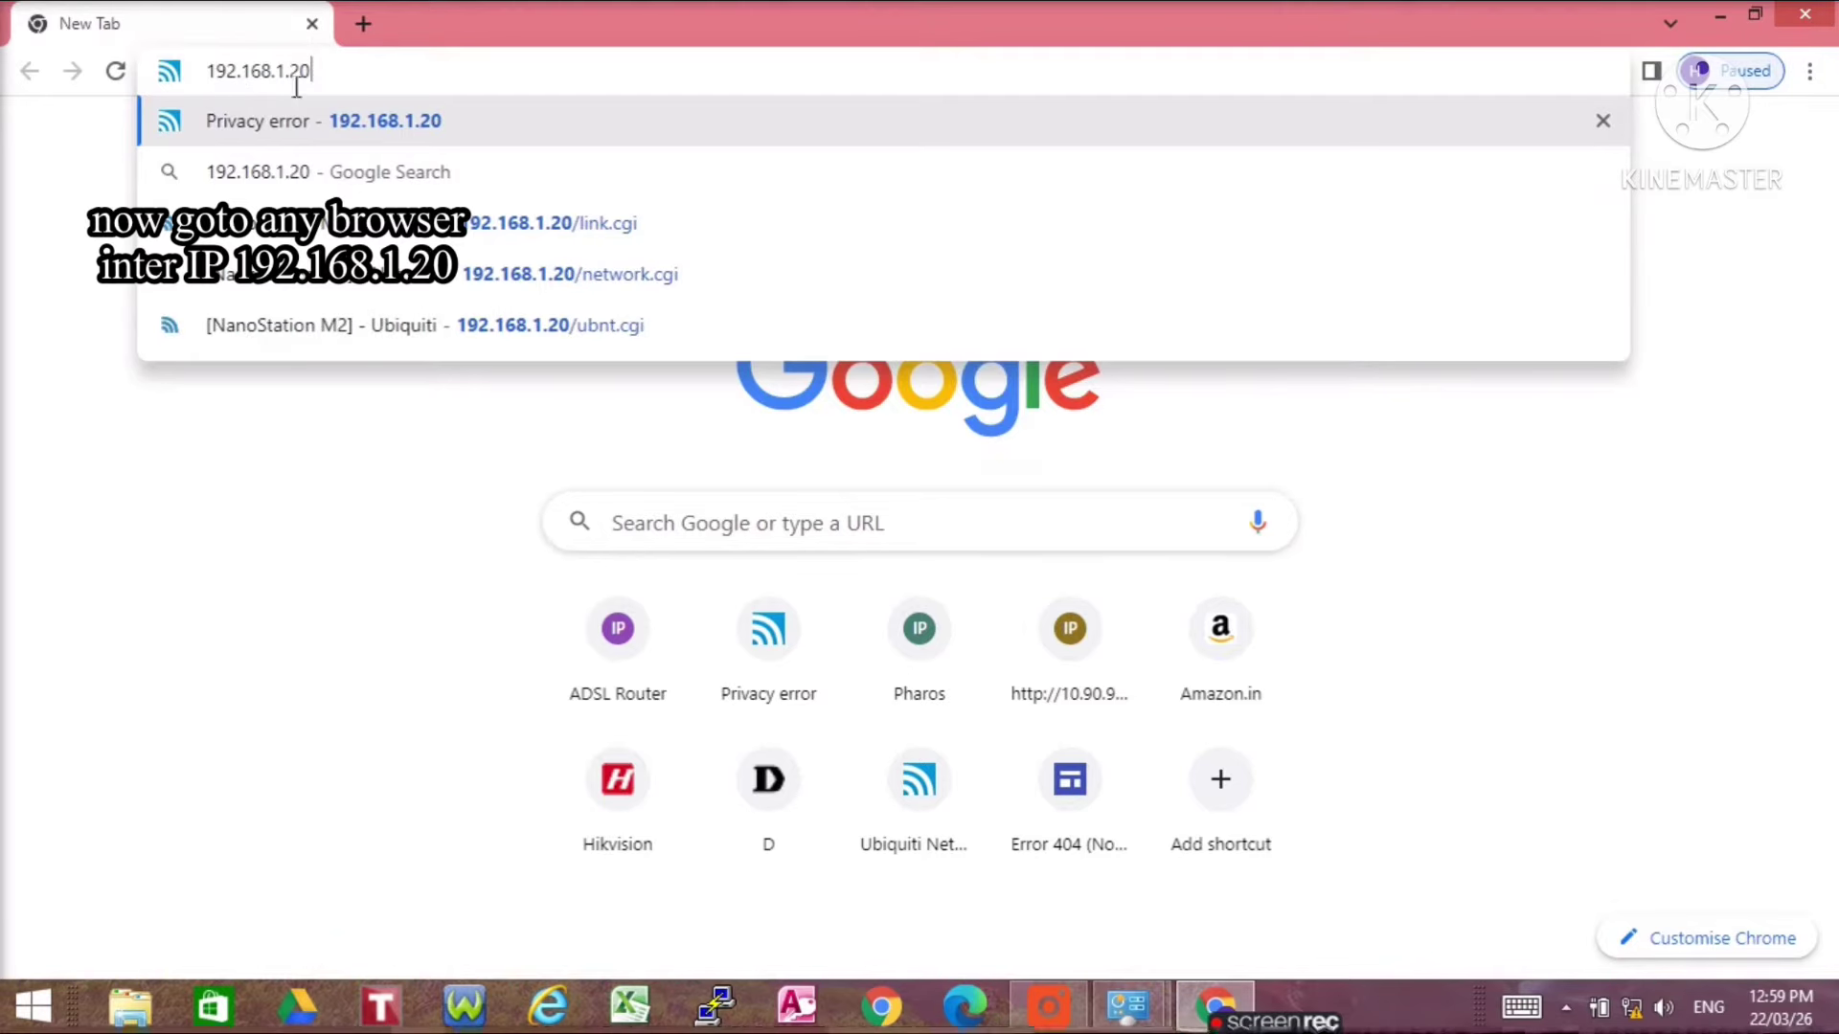
pyautogui.press('Return')
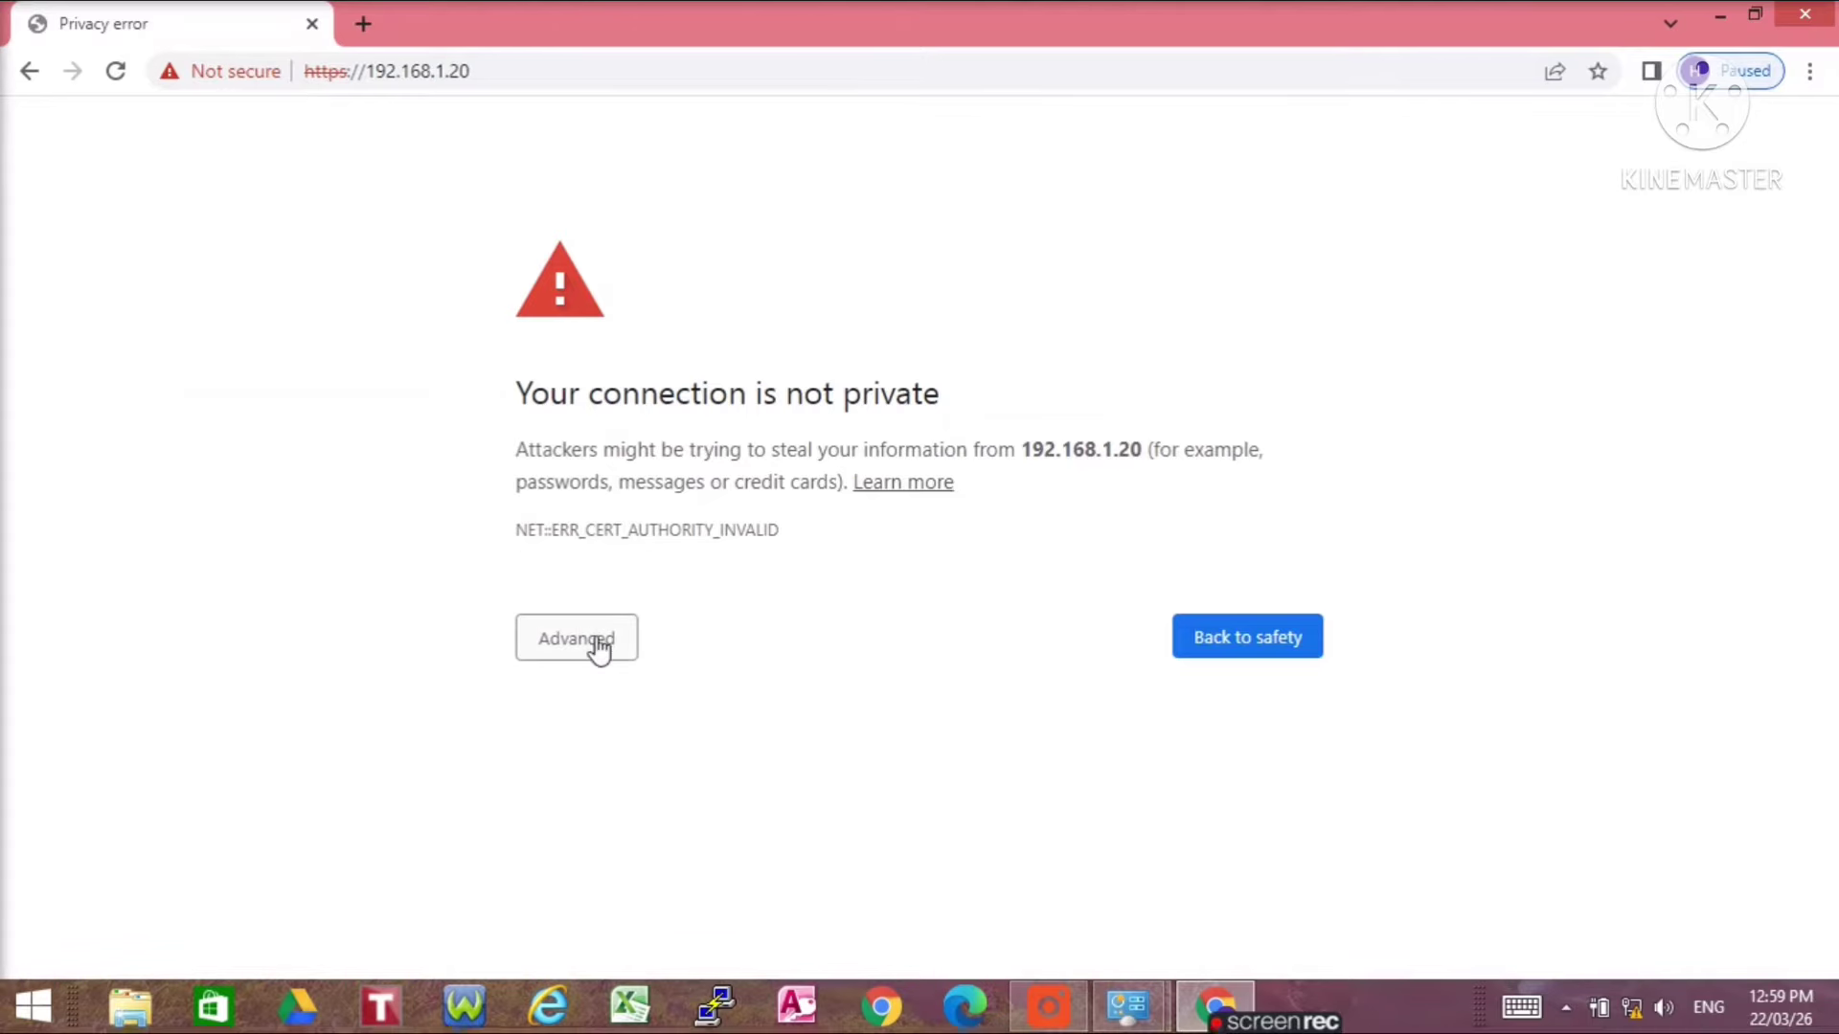
pyautogui.click(598, 648)
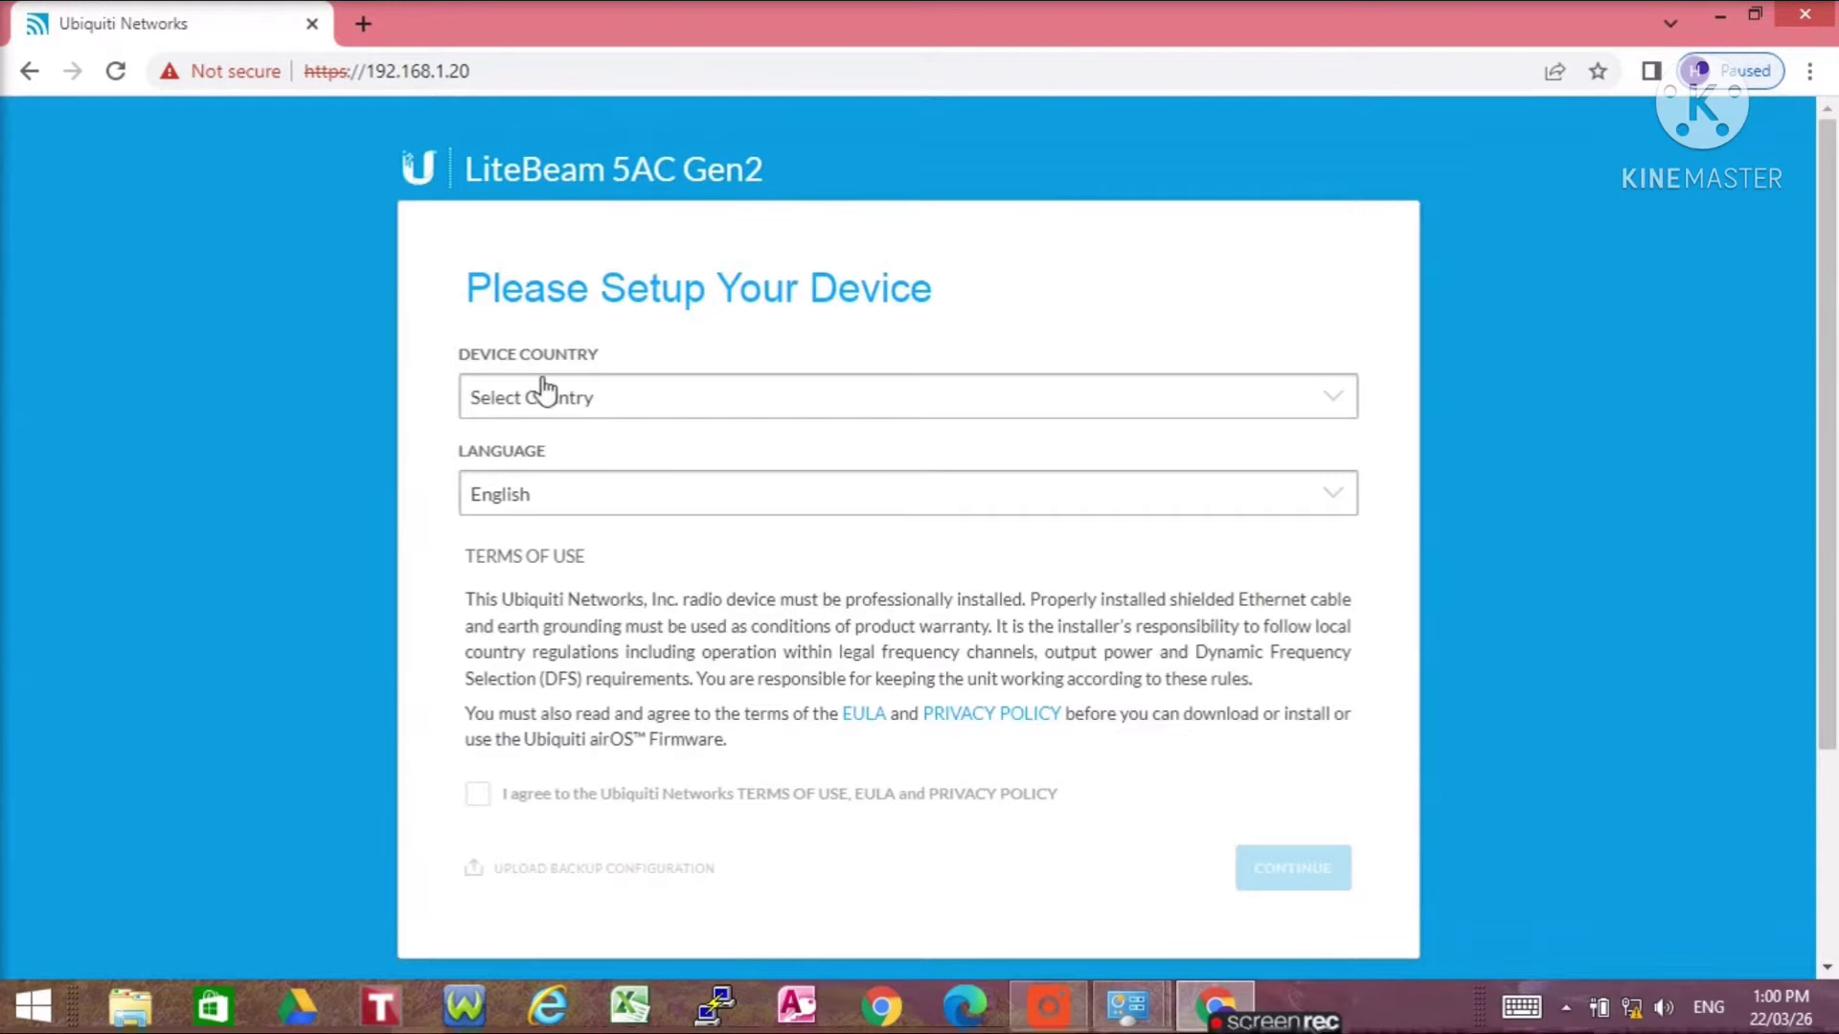
# Pick Russia as the Device Country, tick the terms agreement checkbox, and continue
pyautogui.click(587, 395)
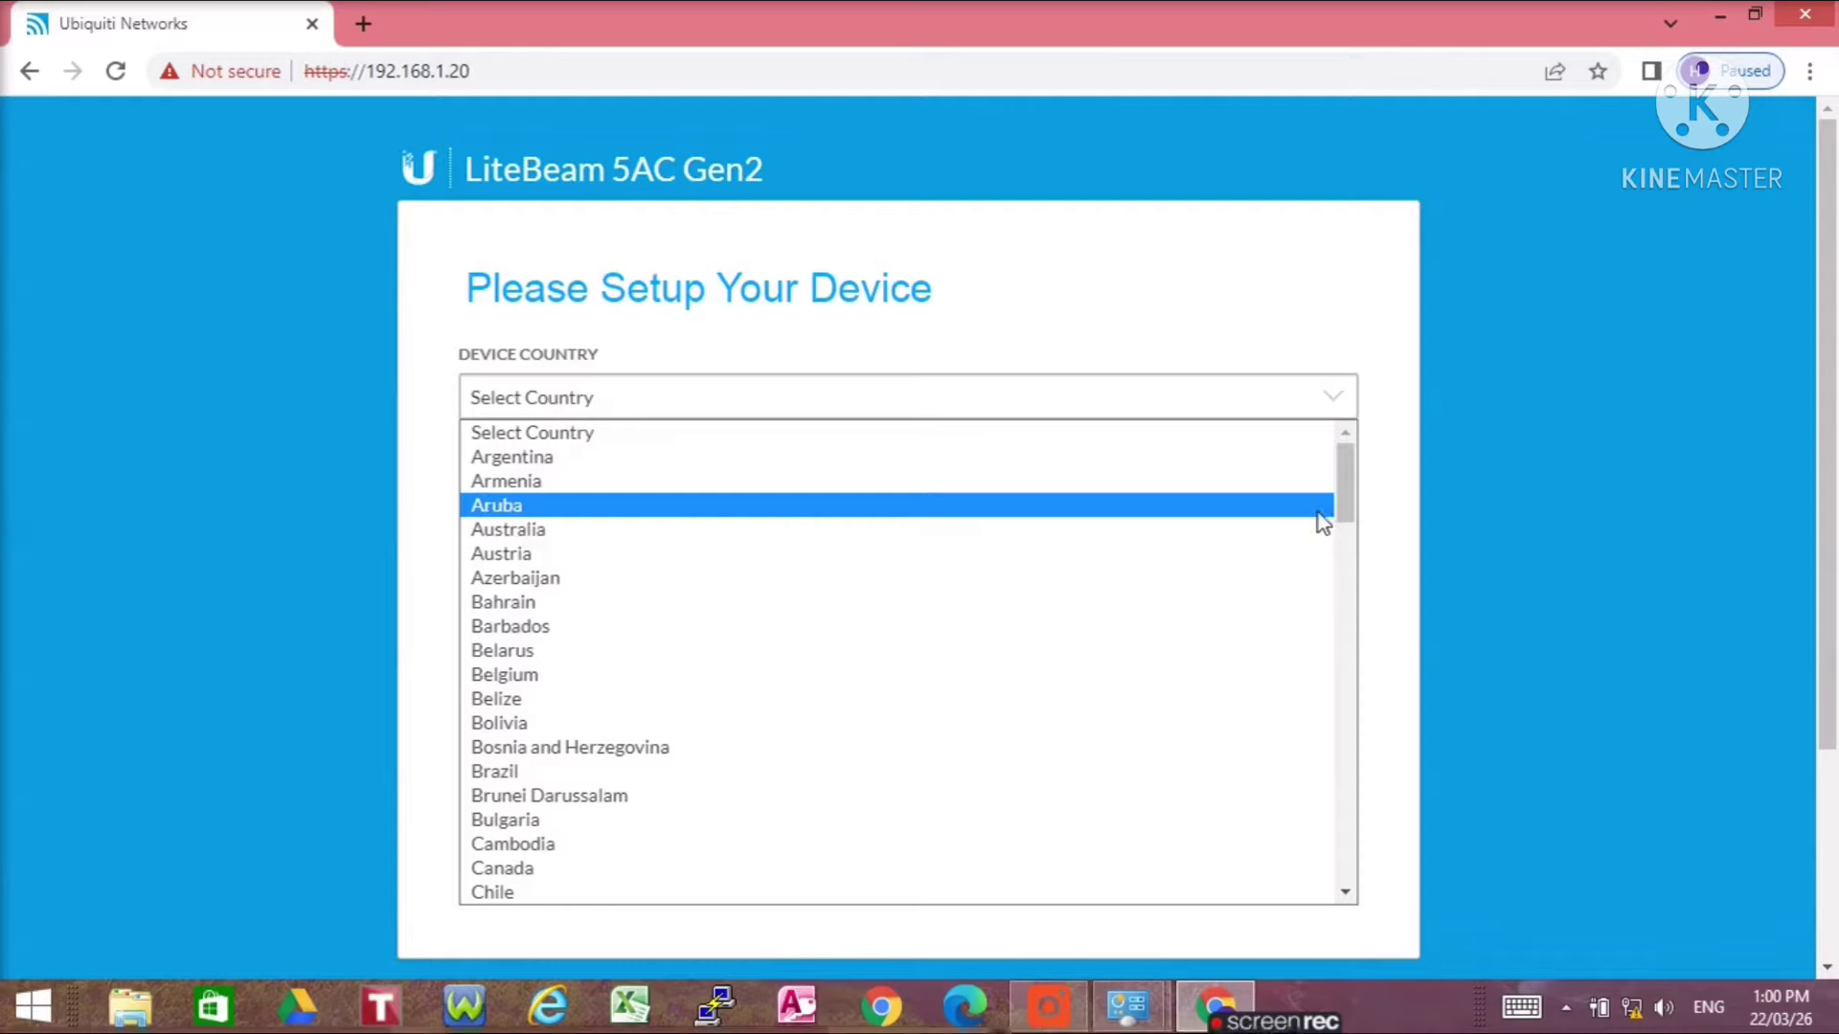
pyautogui.moveTo(1344, 502); pyautogui.dragTo(438, 705)
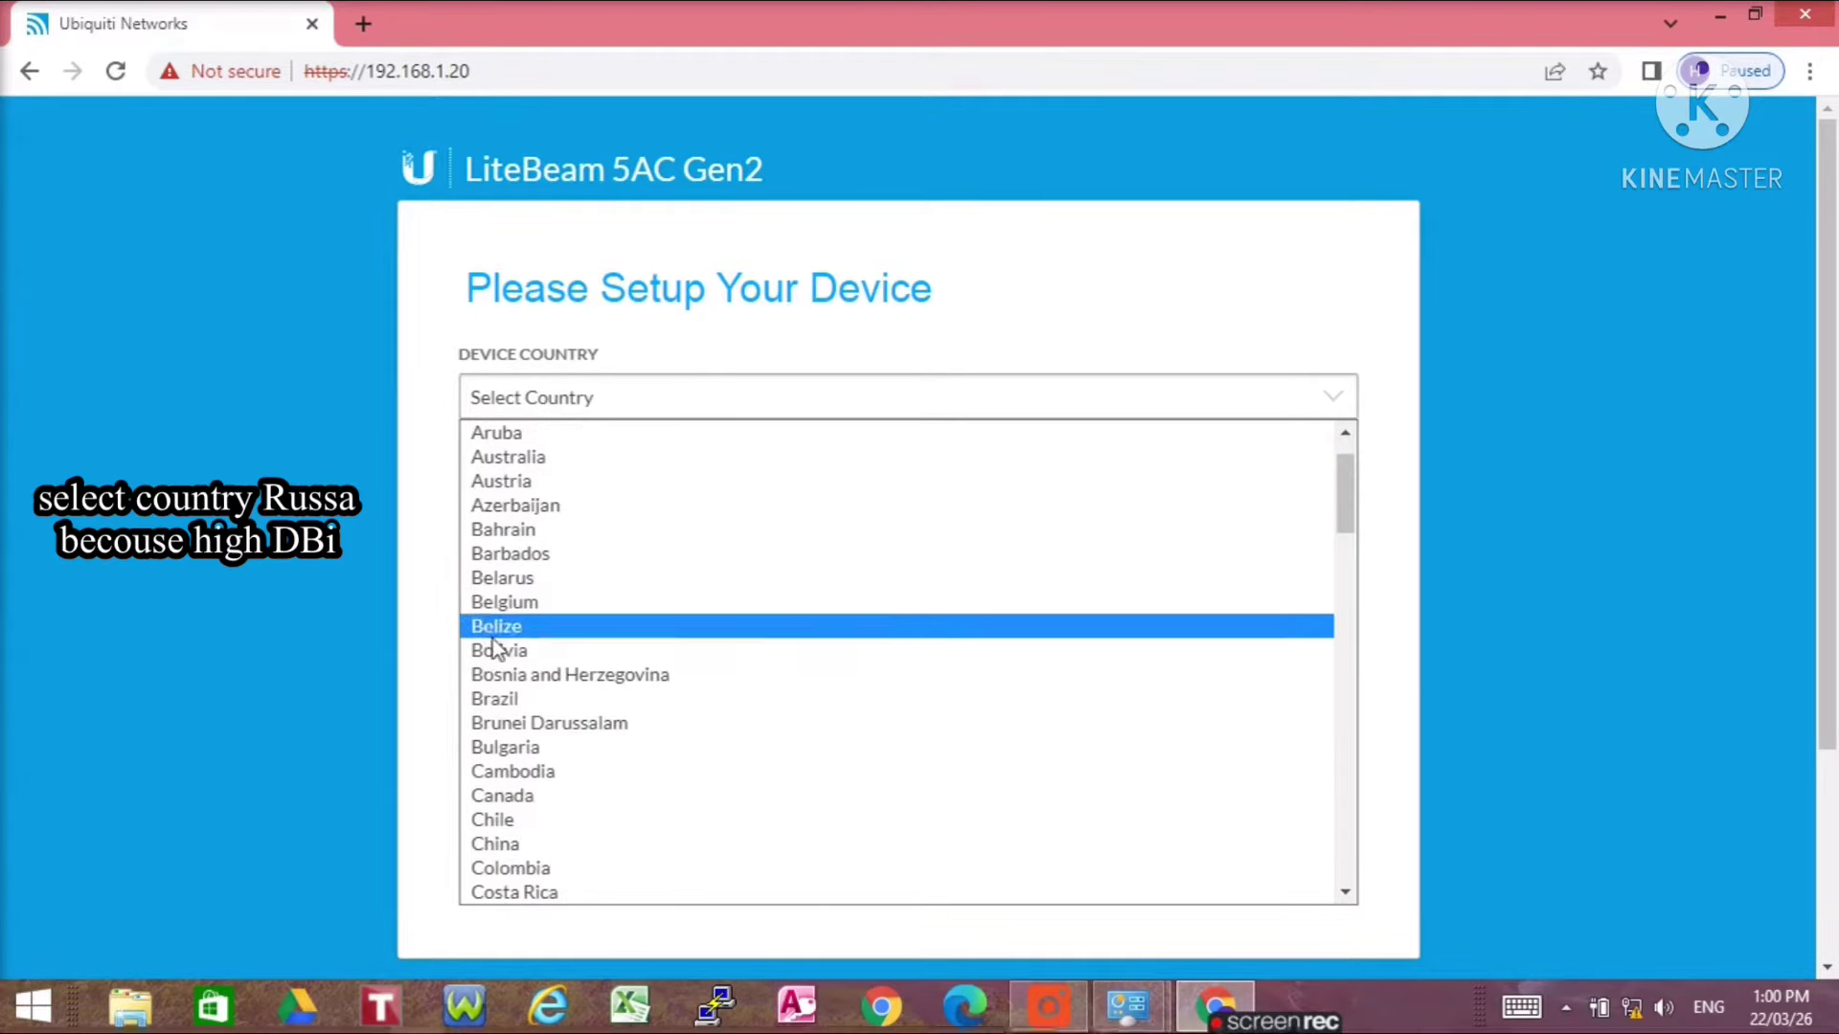
pyautogui.press('Down')
pyautogui.press('Down')
pyautogui.press('Down')
pyautogui.press('Down')
pyautogui.press('Down')
pyautogui.press('Down')
pyautogui.press('Down')
pyautogui.press('Down')
pyautogui.press('Down')
pyautogui.press('Down')
pyautogui.press('Down')
pyautogui.press('Down')
pyautogui.press('Down')
pyautogui.press('Down')
pyautogui.press('Down')
pyautogui.press('Down')
pyautogui.press('Down')
pyautogui.press('Down')
pyautogui.press('Down')
pyautogui.press('Down')
pyautogui.press('Down')
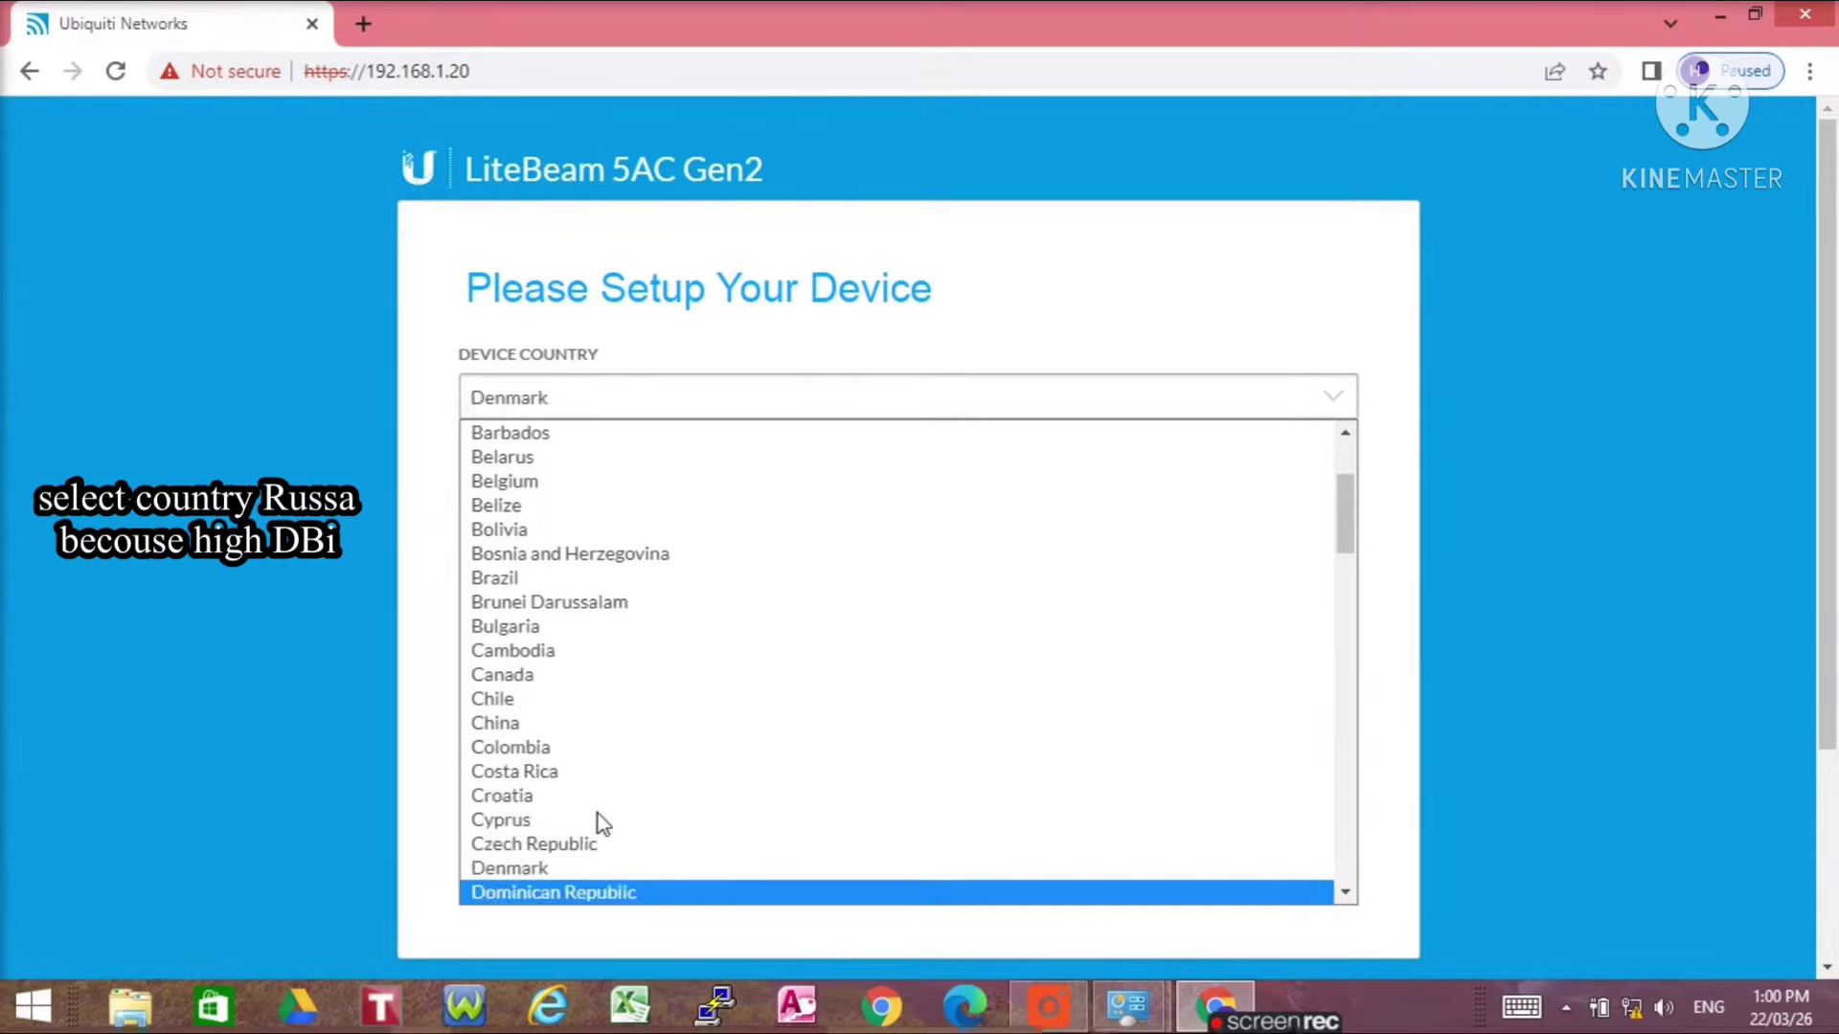
pyautogui.press('Down')
pyautogui.press('Down')
pyautogui.press('Down')
pyautogui.press('Down')
pyautogui.press('Down')
pyautogui.press('Down')
pyautogui.press('Down')
pyautogui.press('Down')
pyautogui.press('Down')
pyautogui.press('Down')
pyautogui.press('Down')
pyautogui.press('Down')
pyautogui.press('Down')
pyautogui.press('Down')
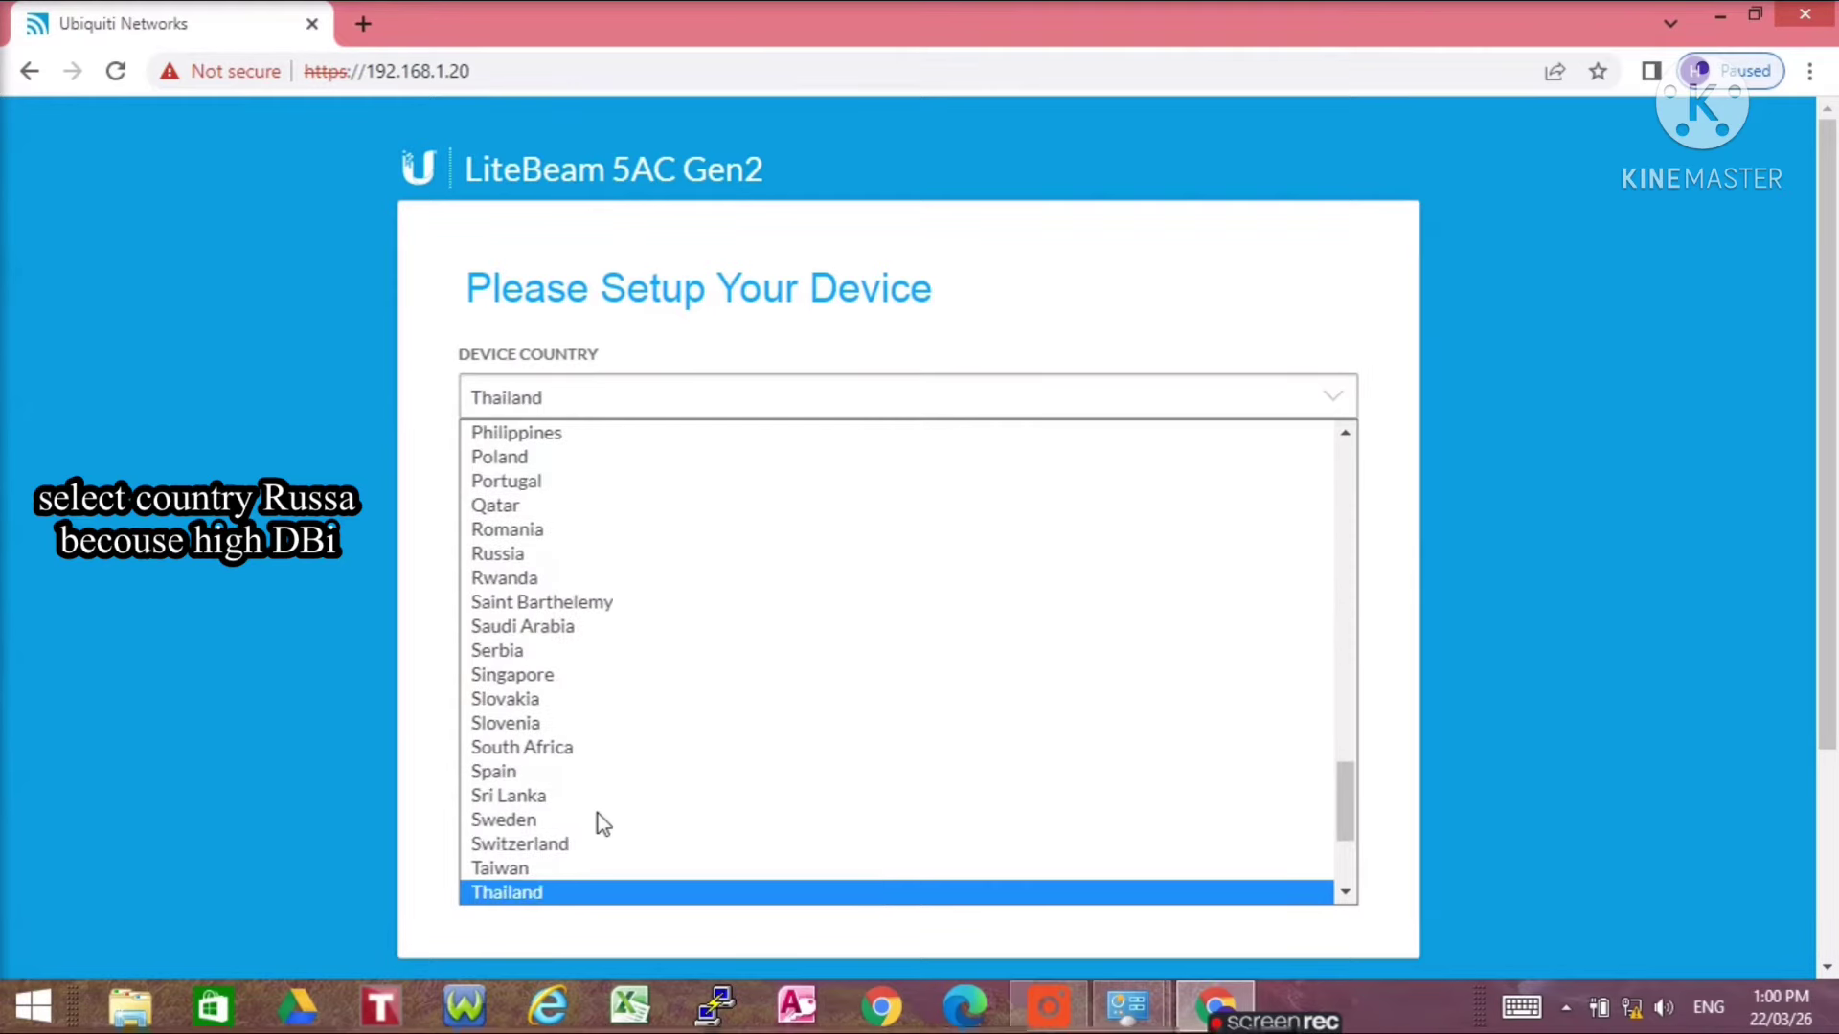
pyautogui.press('Up')
pyautogui.press('Up')
pyautogui.press('Up')
pyautogui.press('Up')
pyautogui.press('Up')
pyautogui.press('Up')
pyautogui.press('Up')
pyautogui.press('Up')
pyautogui.press('Up')
pyautogui.press('Up')
pyautogui.press('Up')
pyautogui.press('Up')
pyautogui.press('Up')
pyautogui.press('Up')
pyautogui.press('Up')
pyautogui.press('Up')
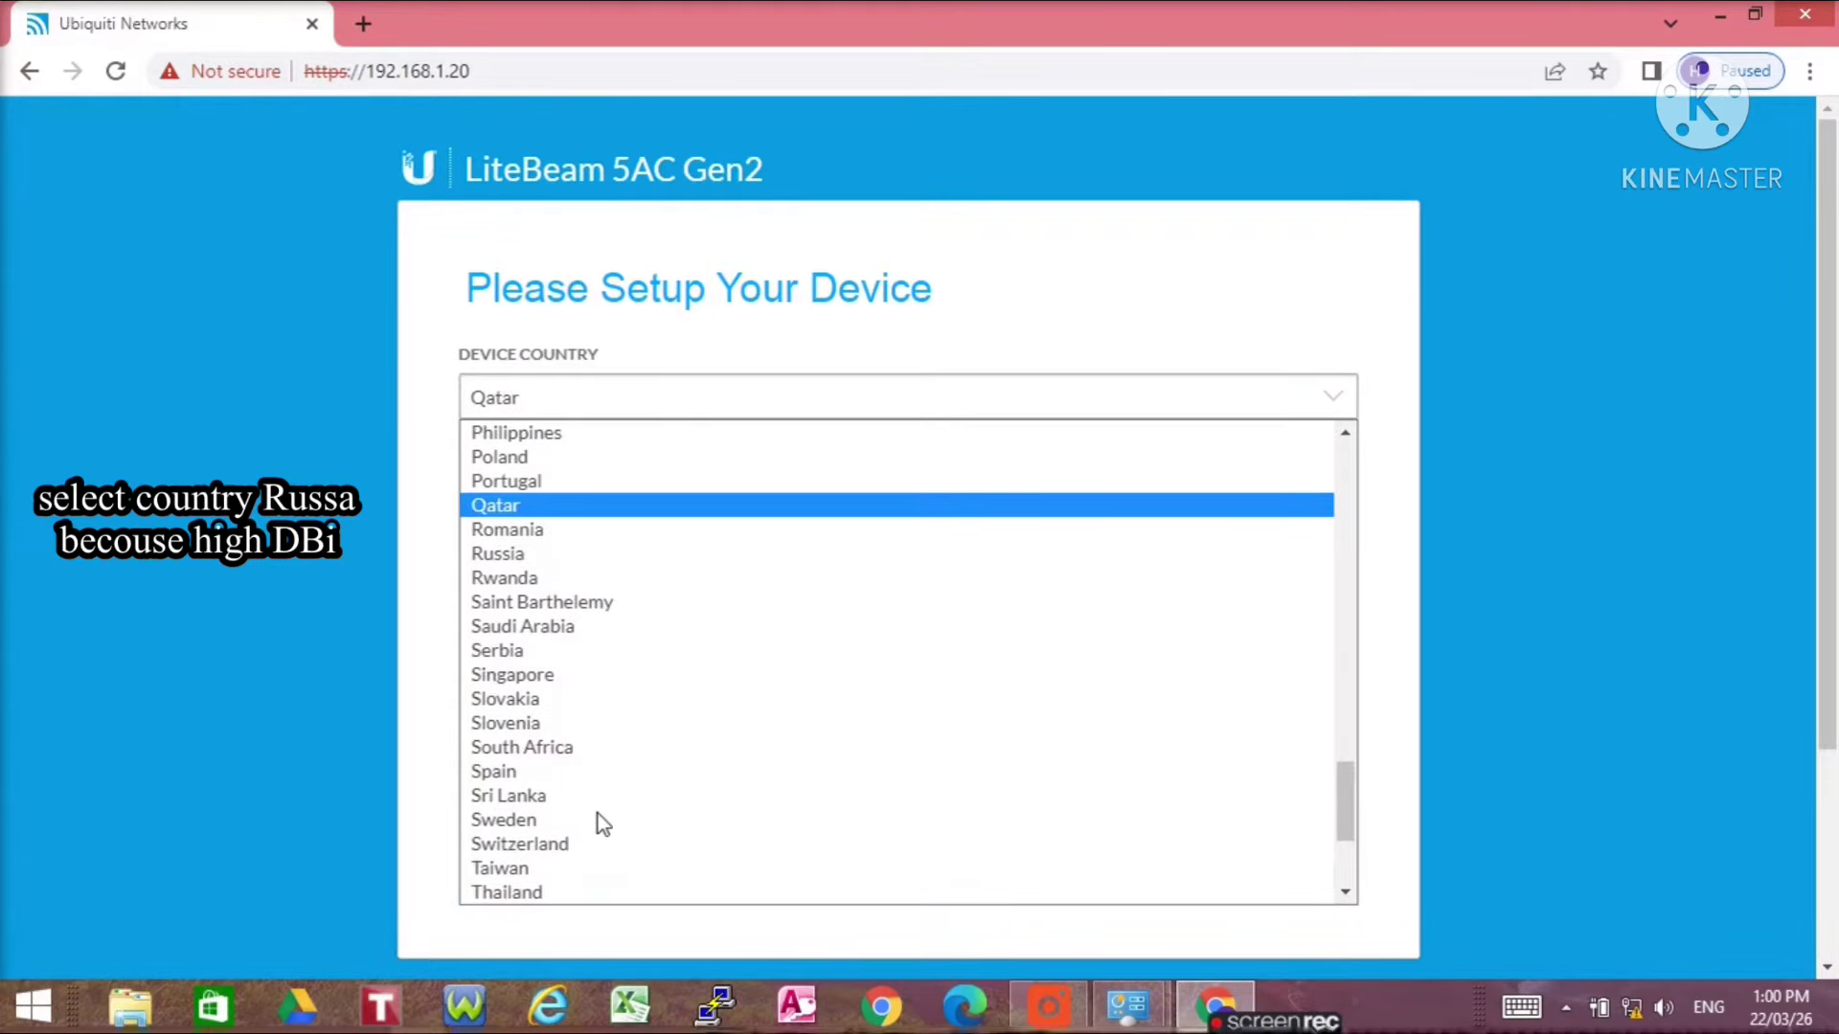
pyautogui.click(486, 555)
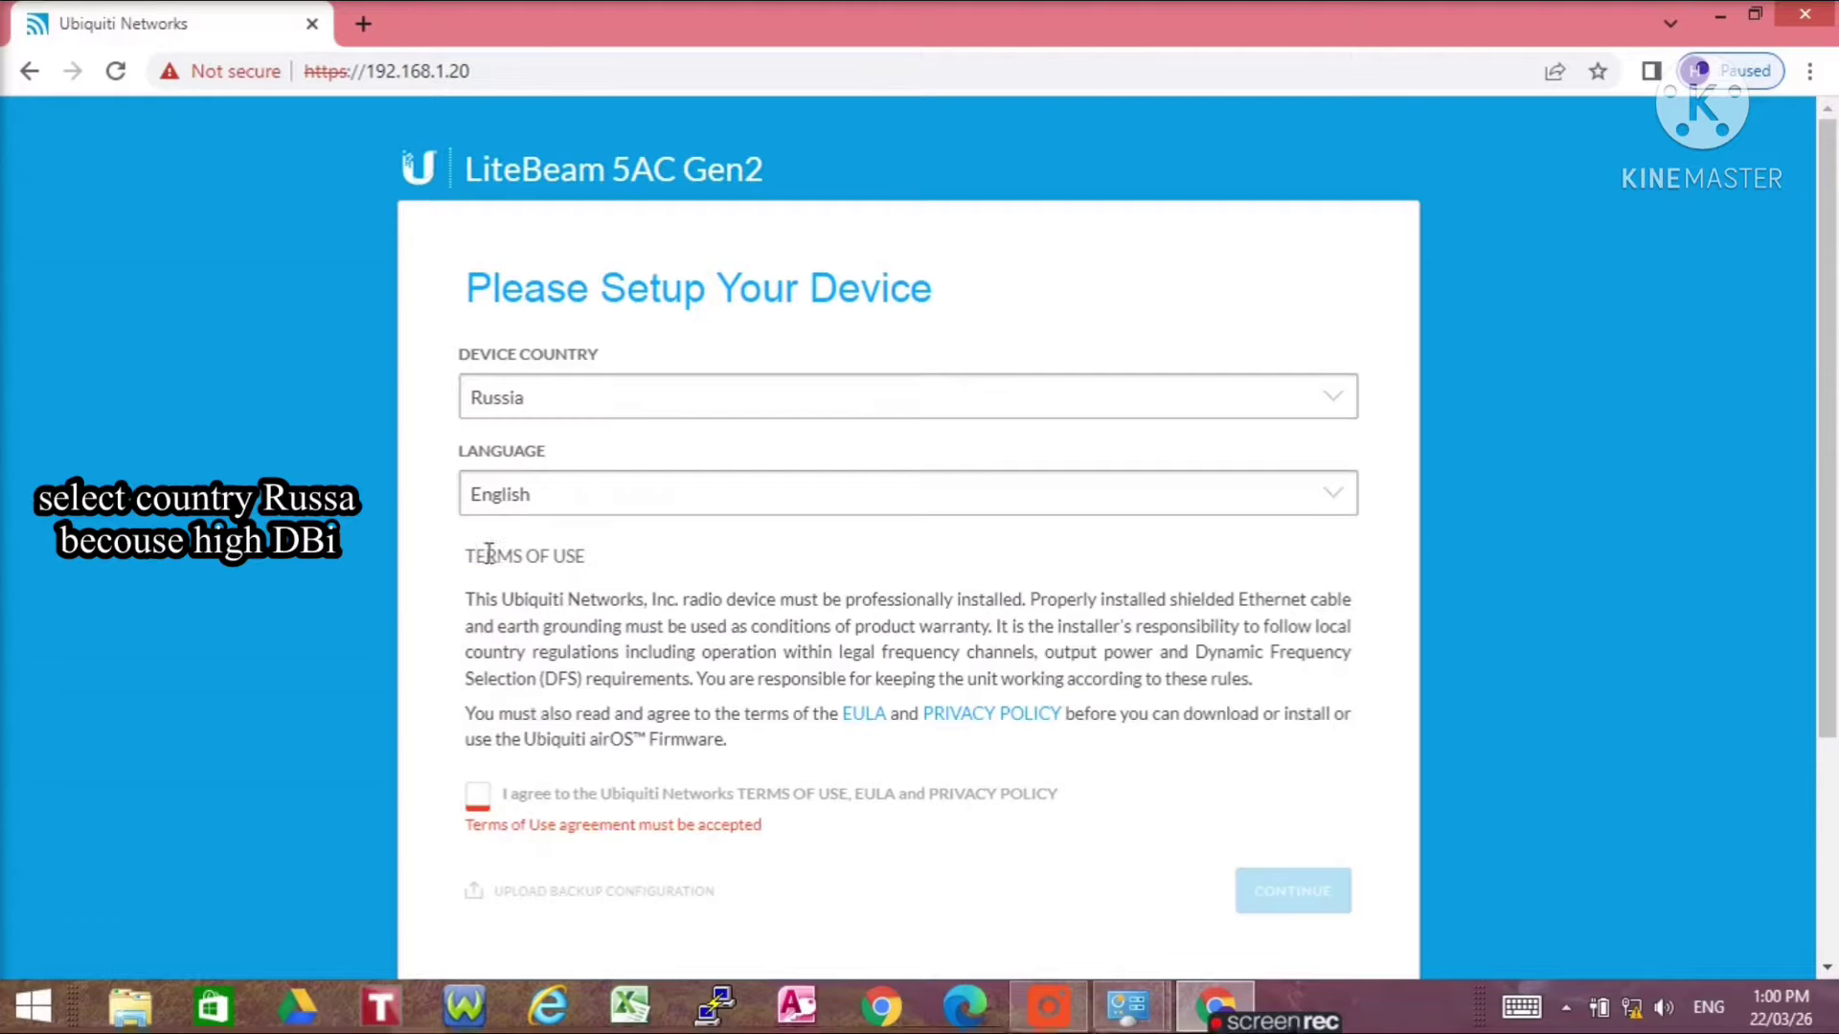
pyautogui.click(478, 796)
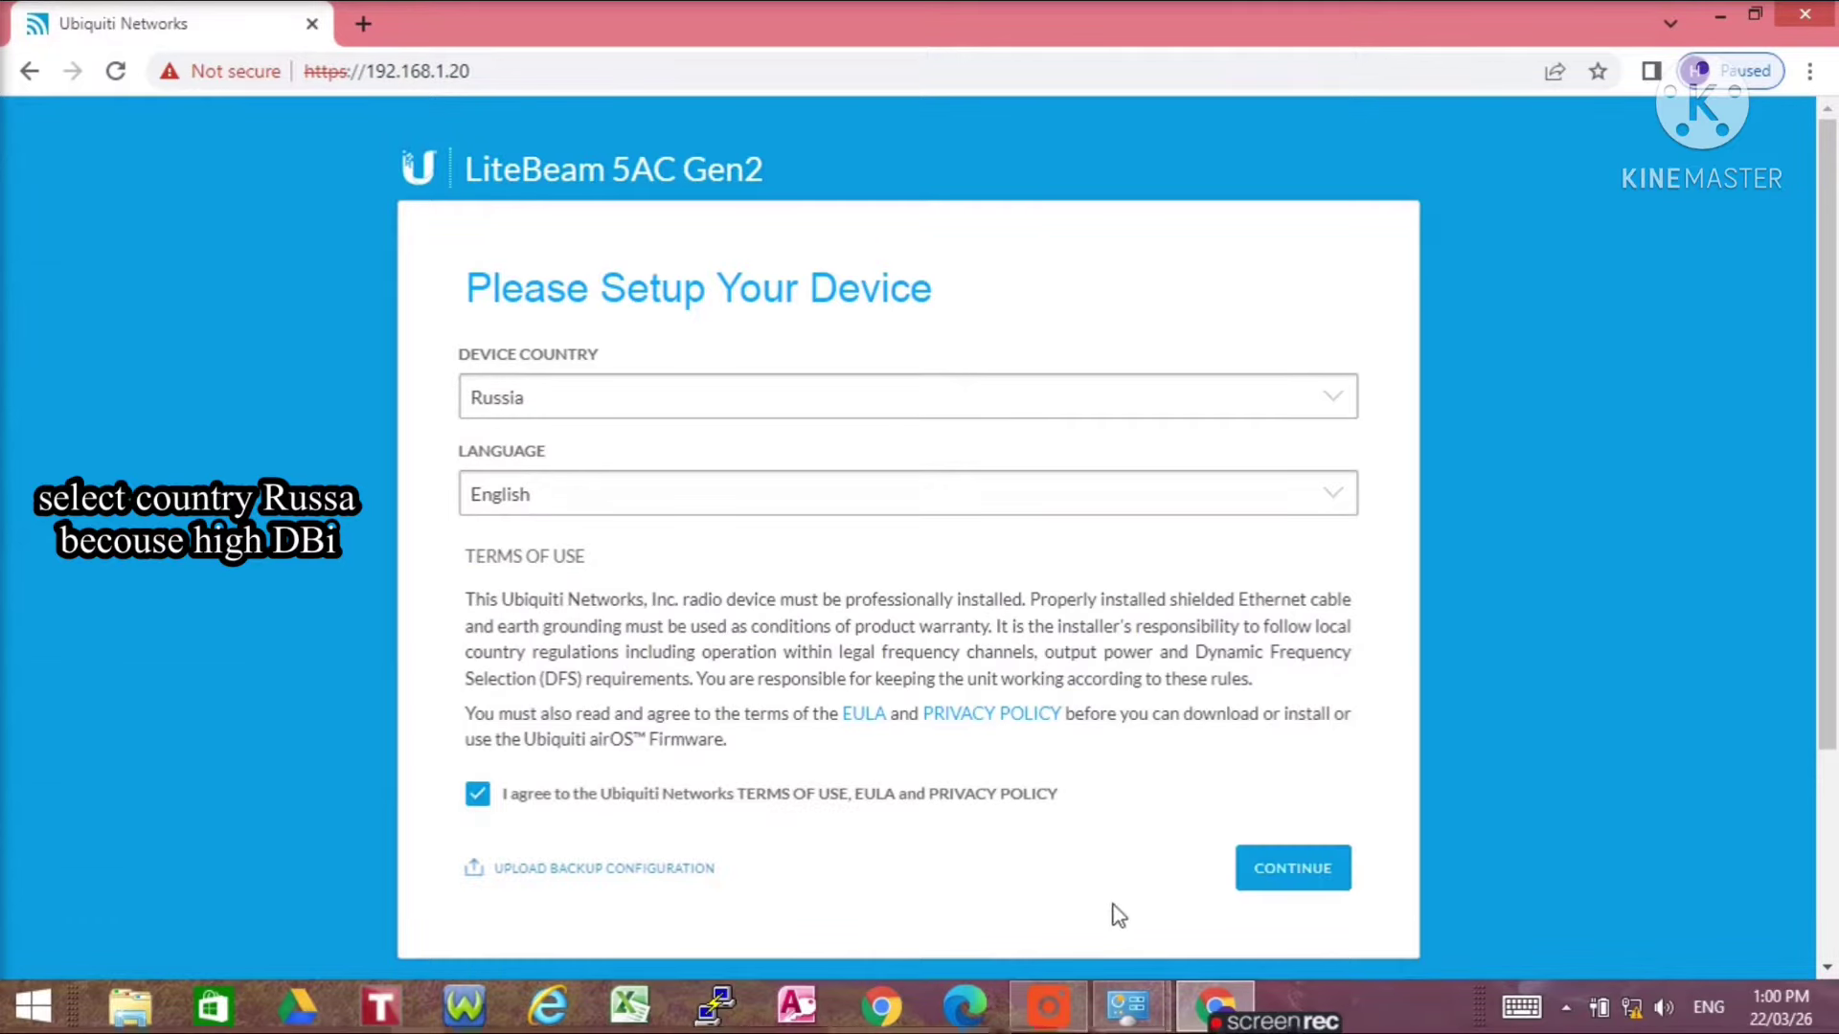
pyautogui.click(1310, 873)
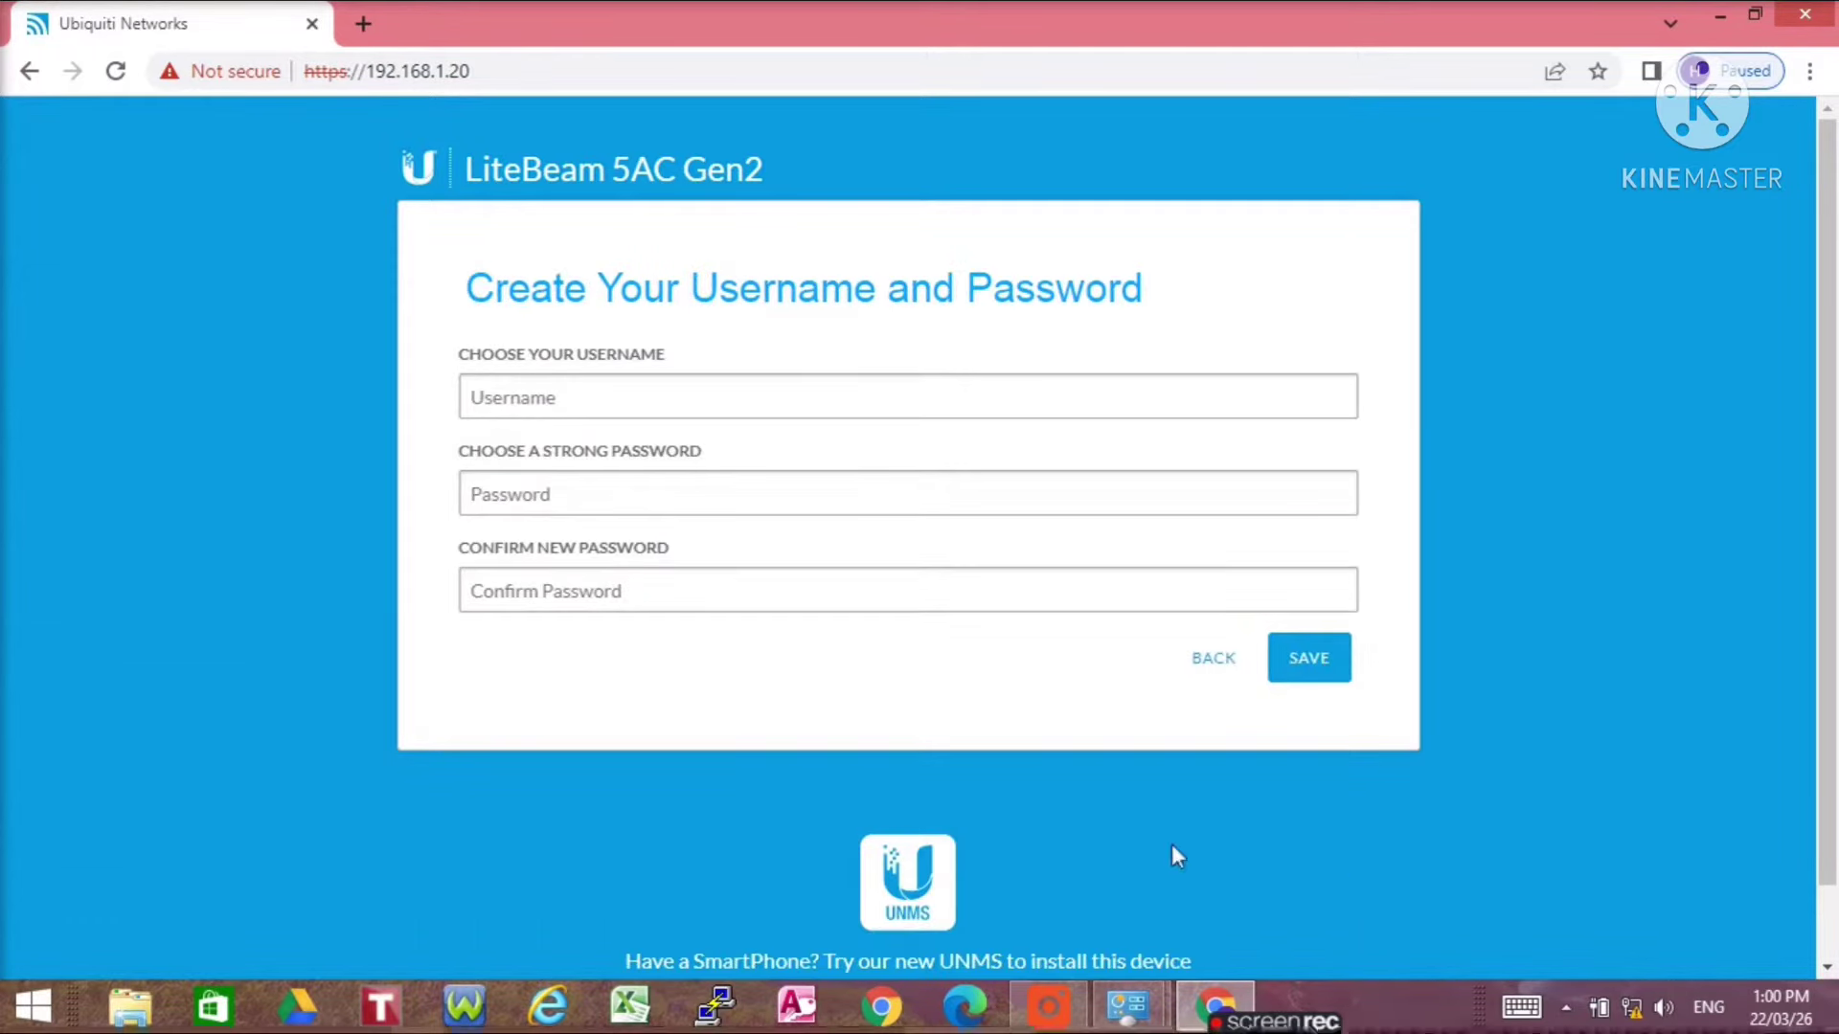
# Fill the username from a saved entry, enter and confirm the new password, and save
pyautogui.click(601, 399)
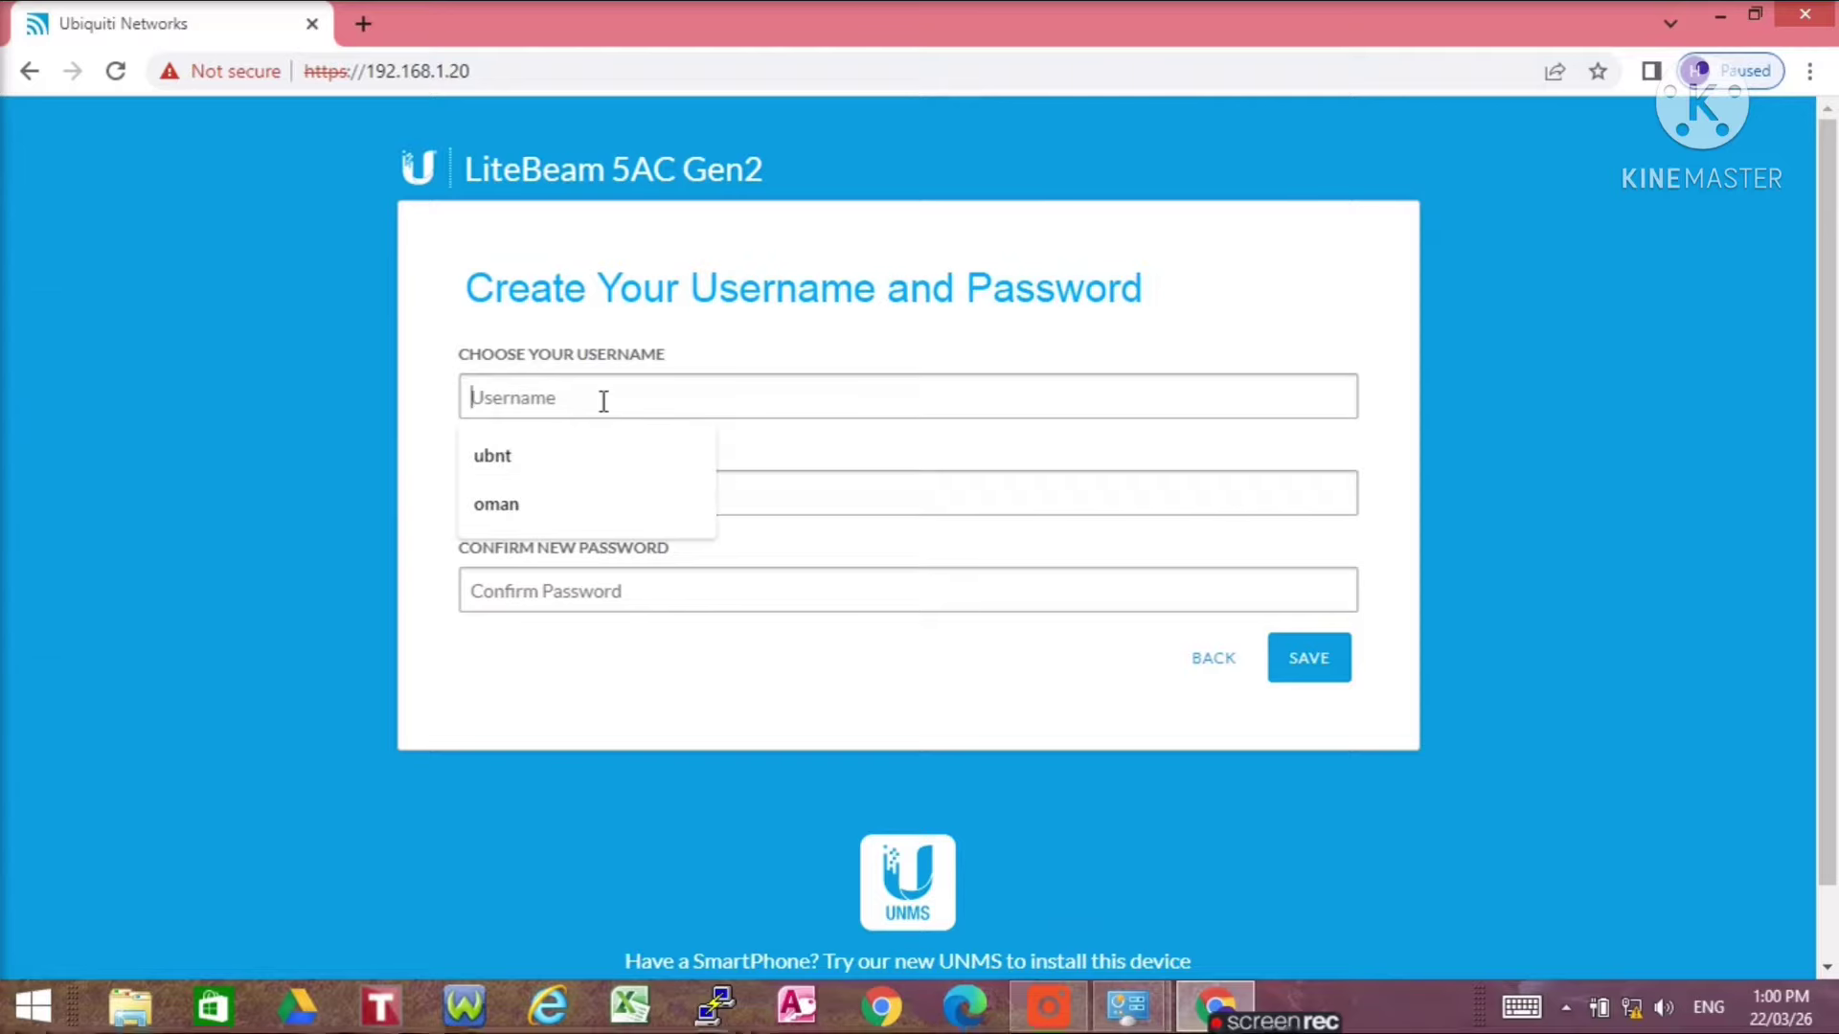
pyautogui.click(567, 456)
pyautogui.click(593, 489)
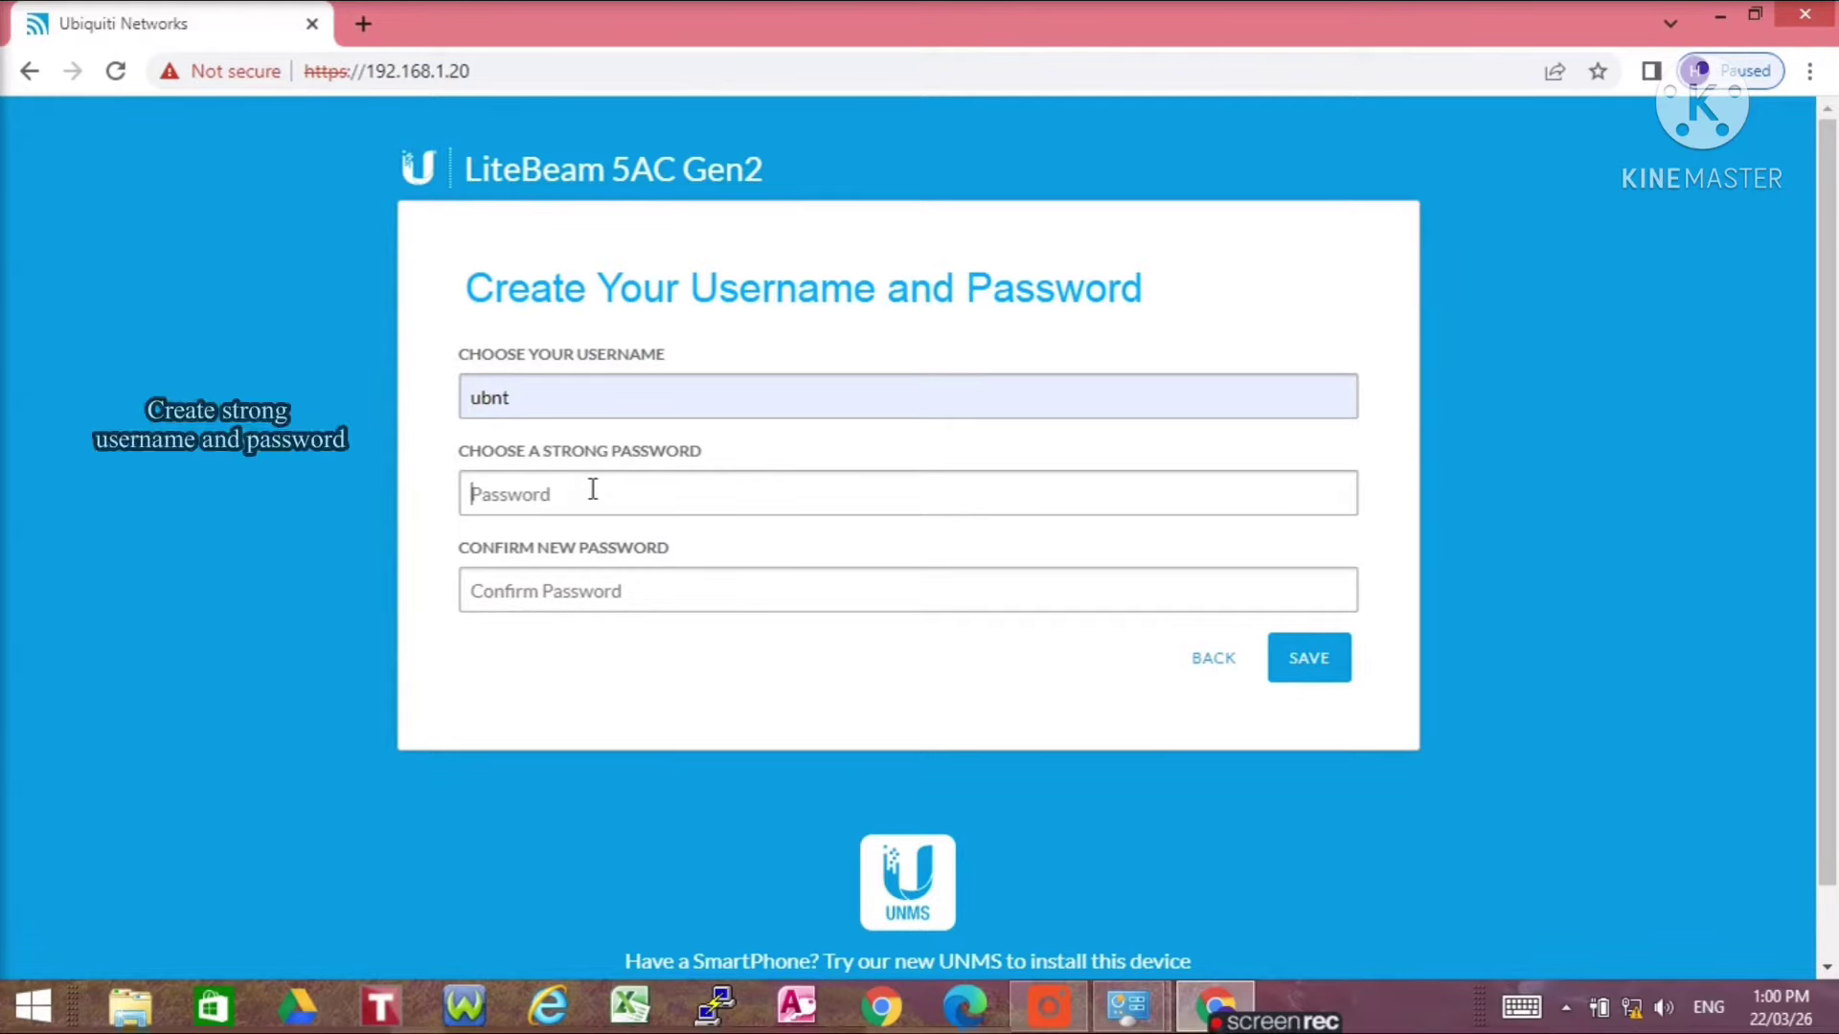
pyautogui.write('a')
pyautogui.press('BackSpace')
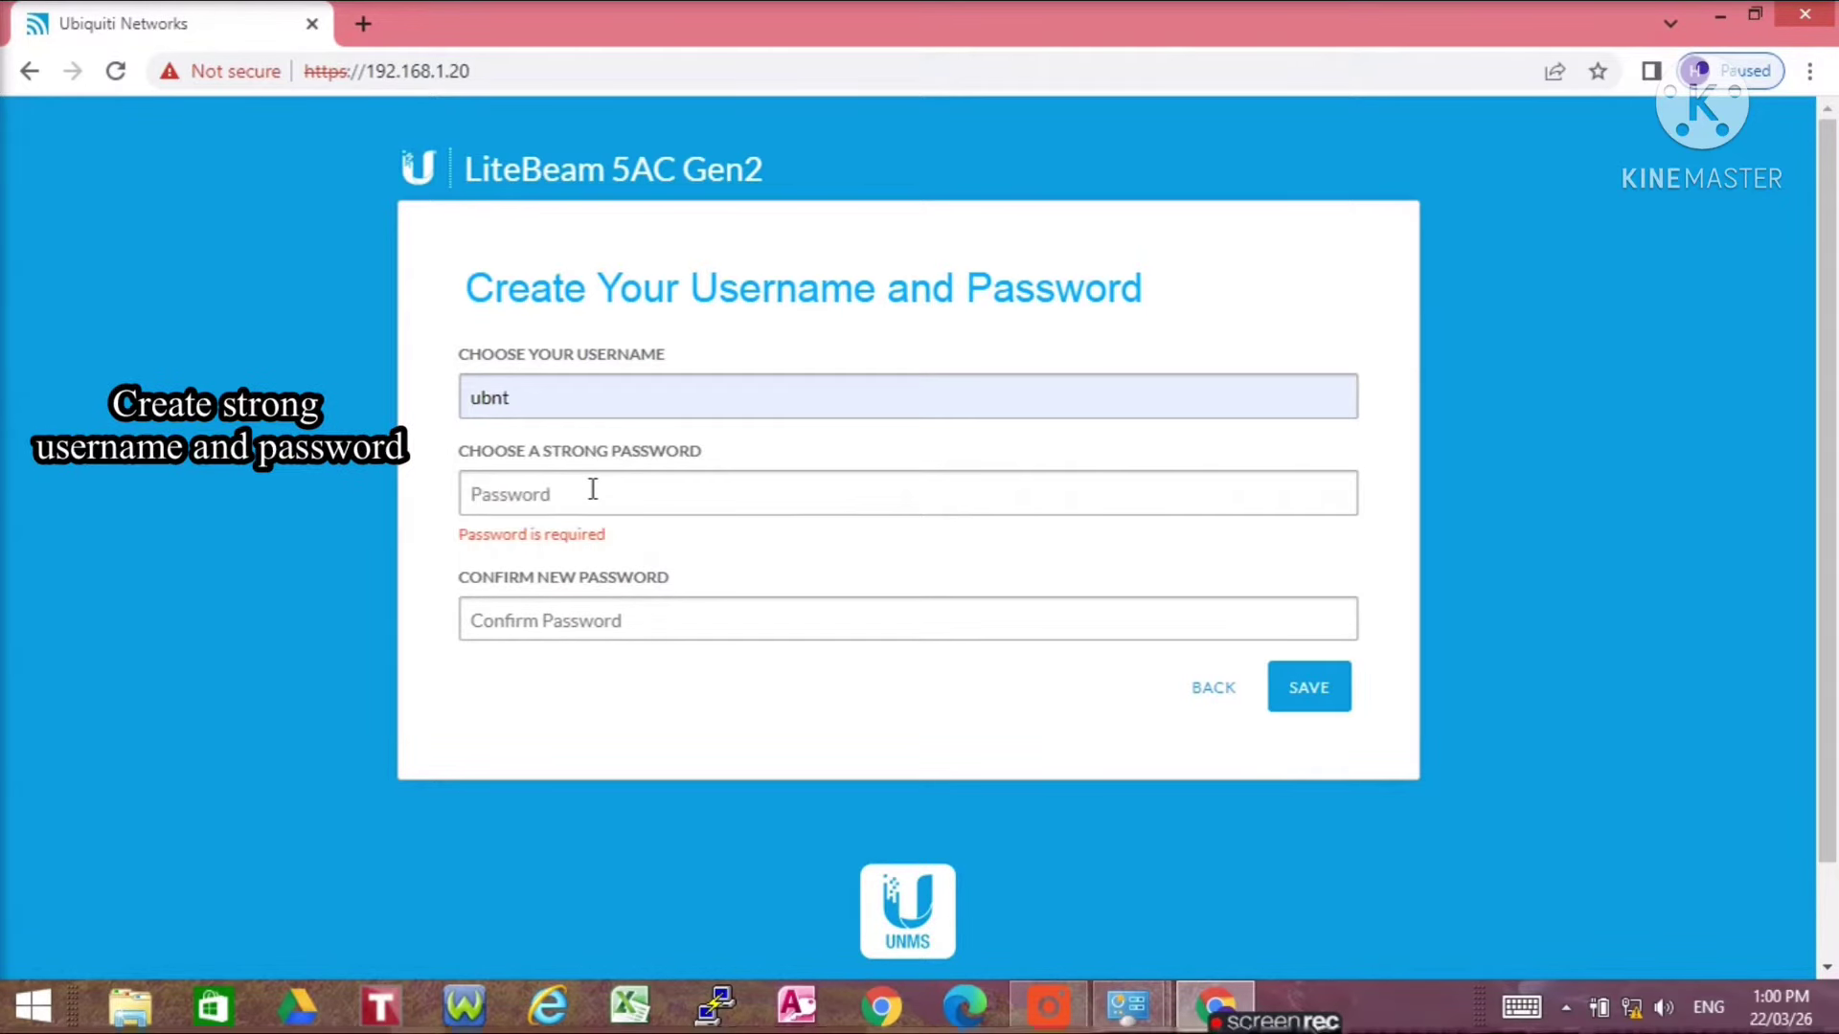
pyautogui.write('a')
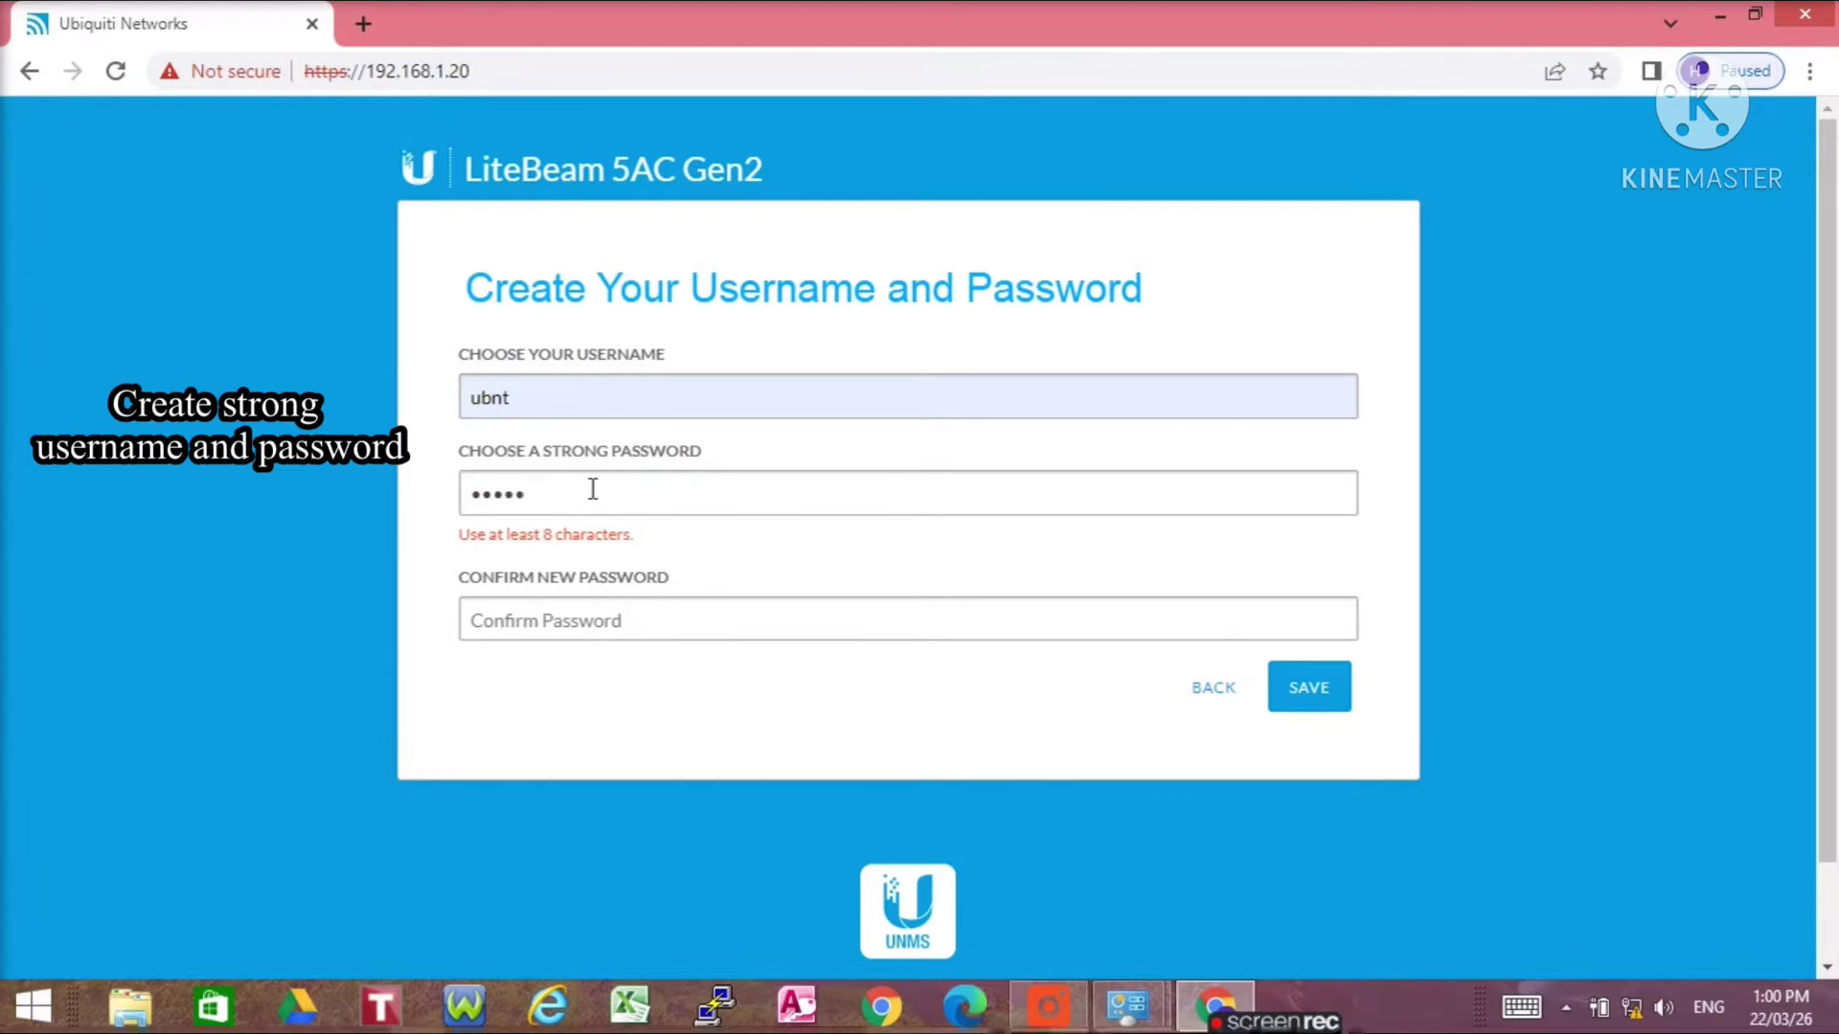
pyautogui.write('********')
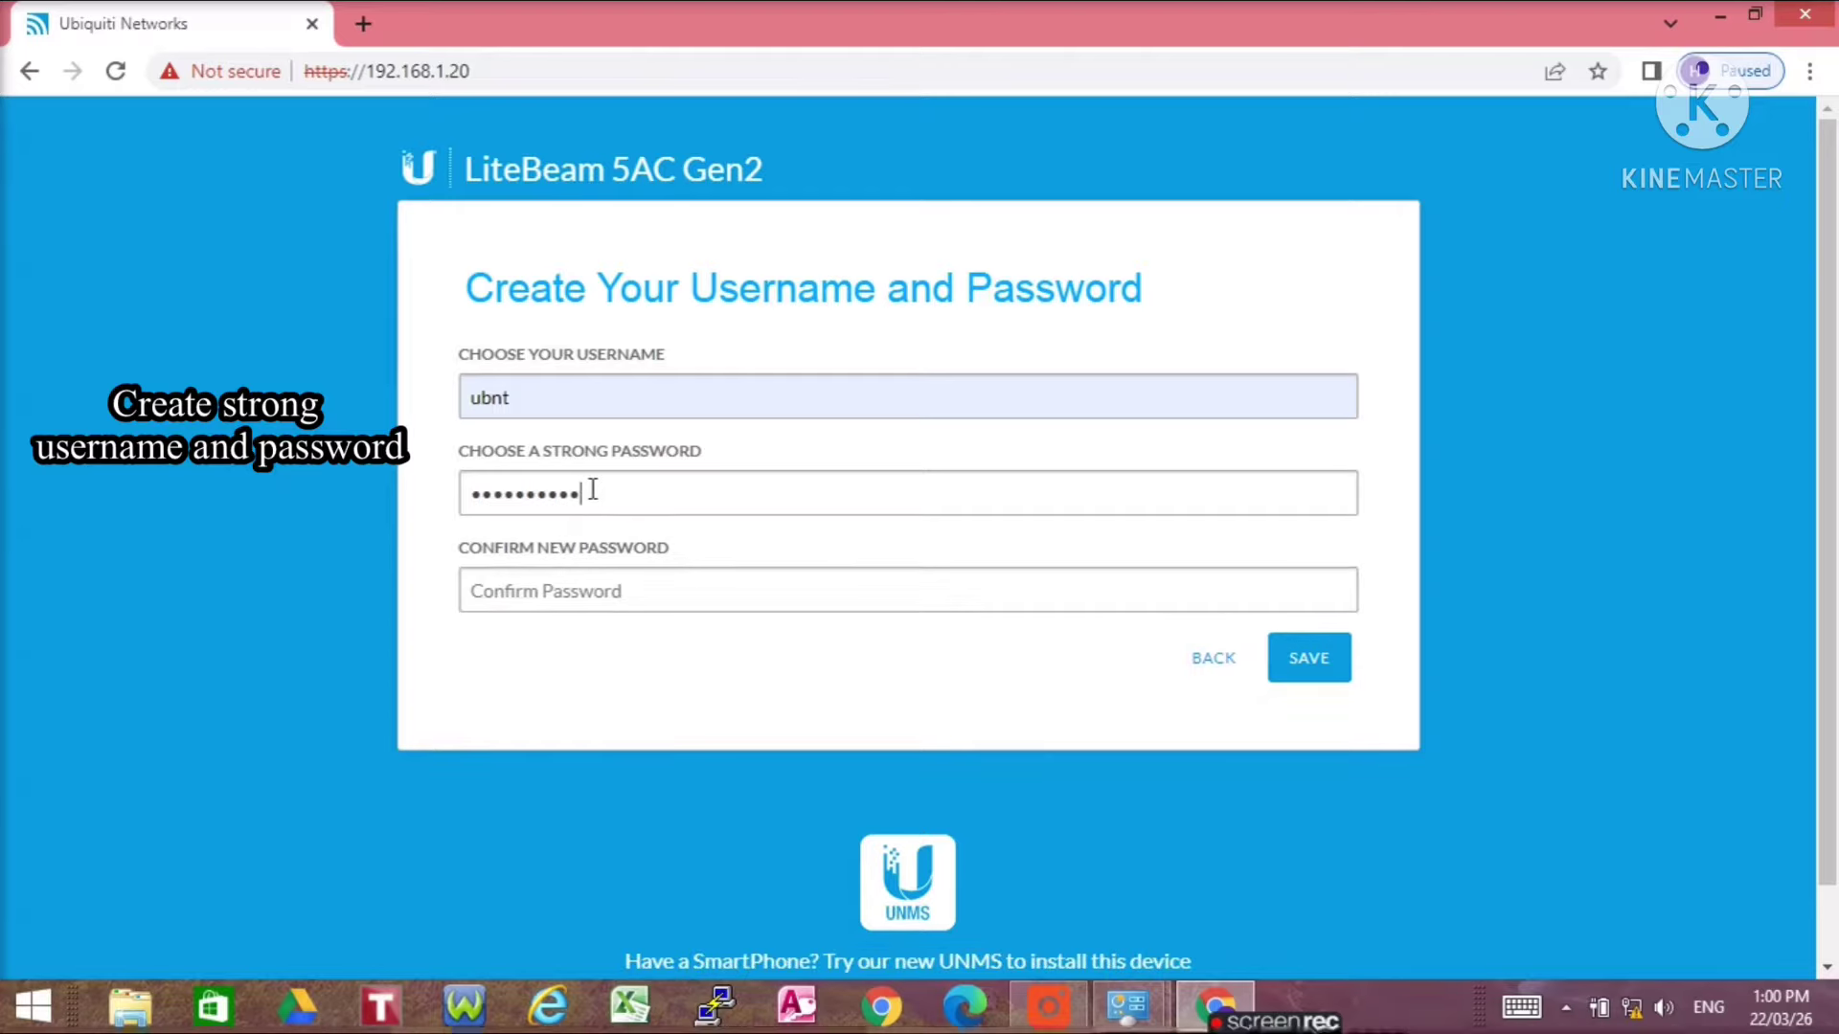
pyautogui.click(567, 586)
pyautogui.write('**')
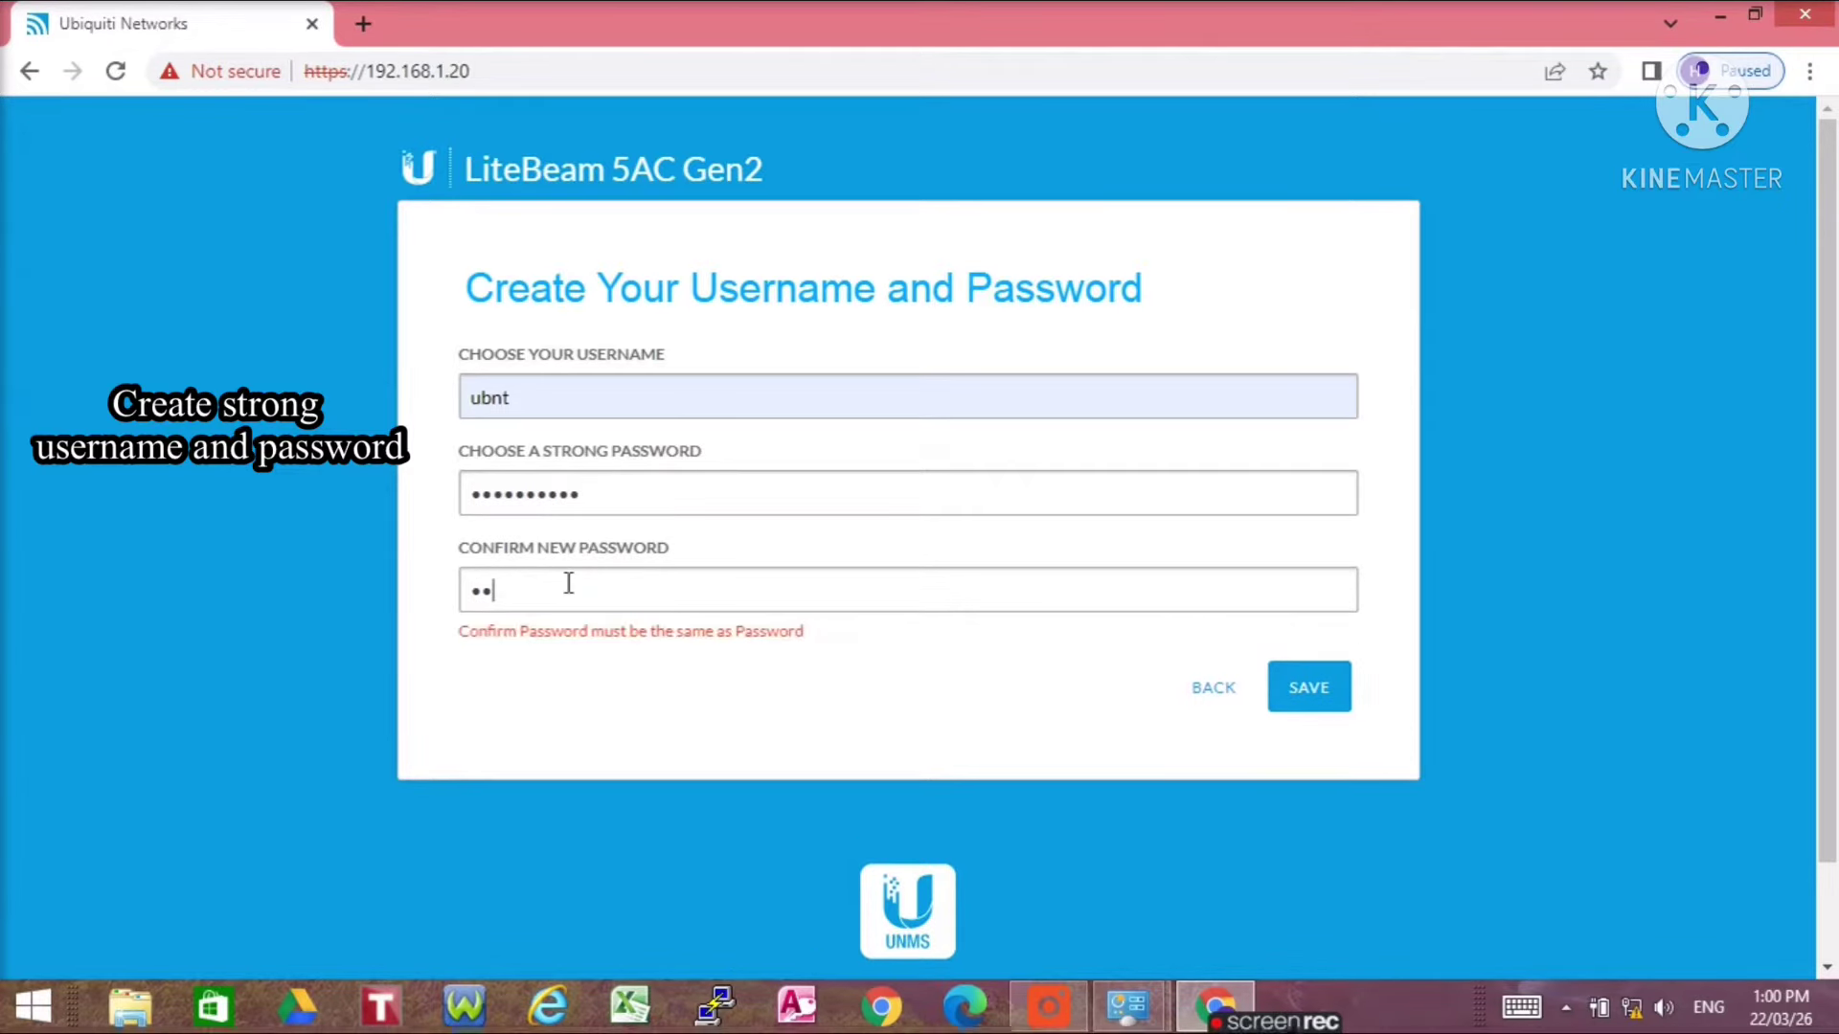
pyautogui.write('***')
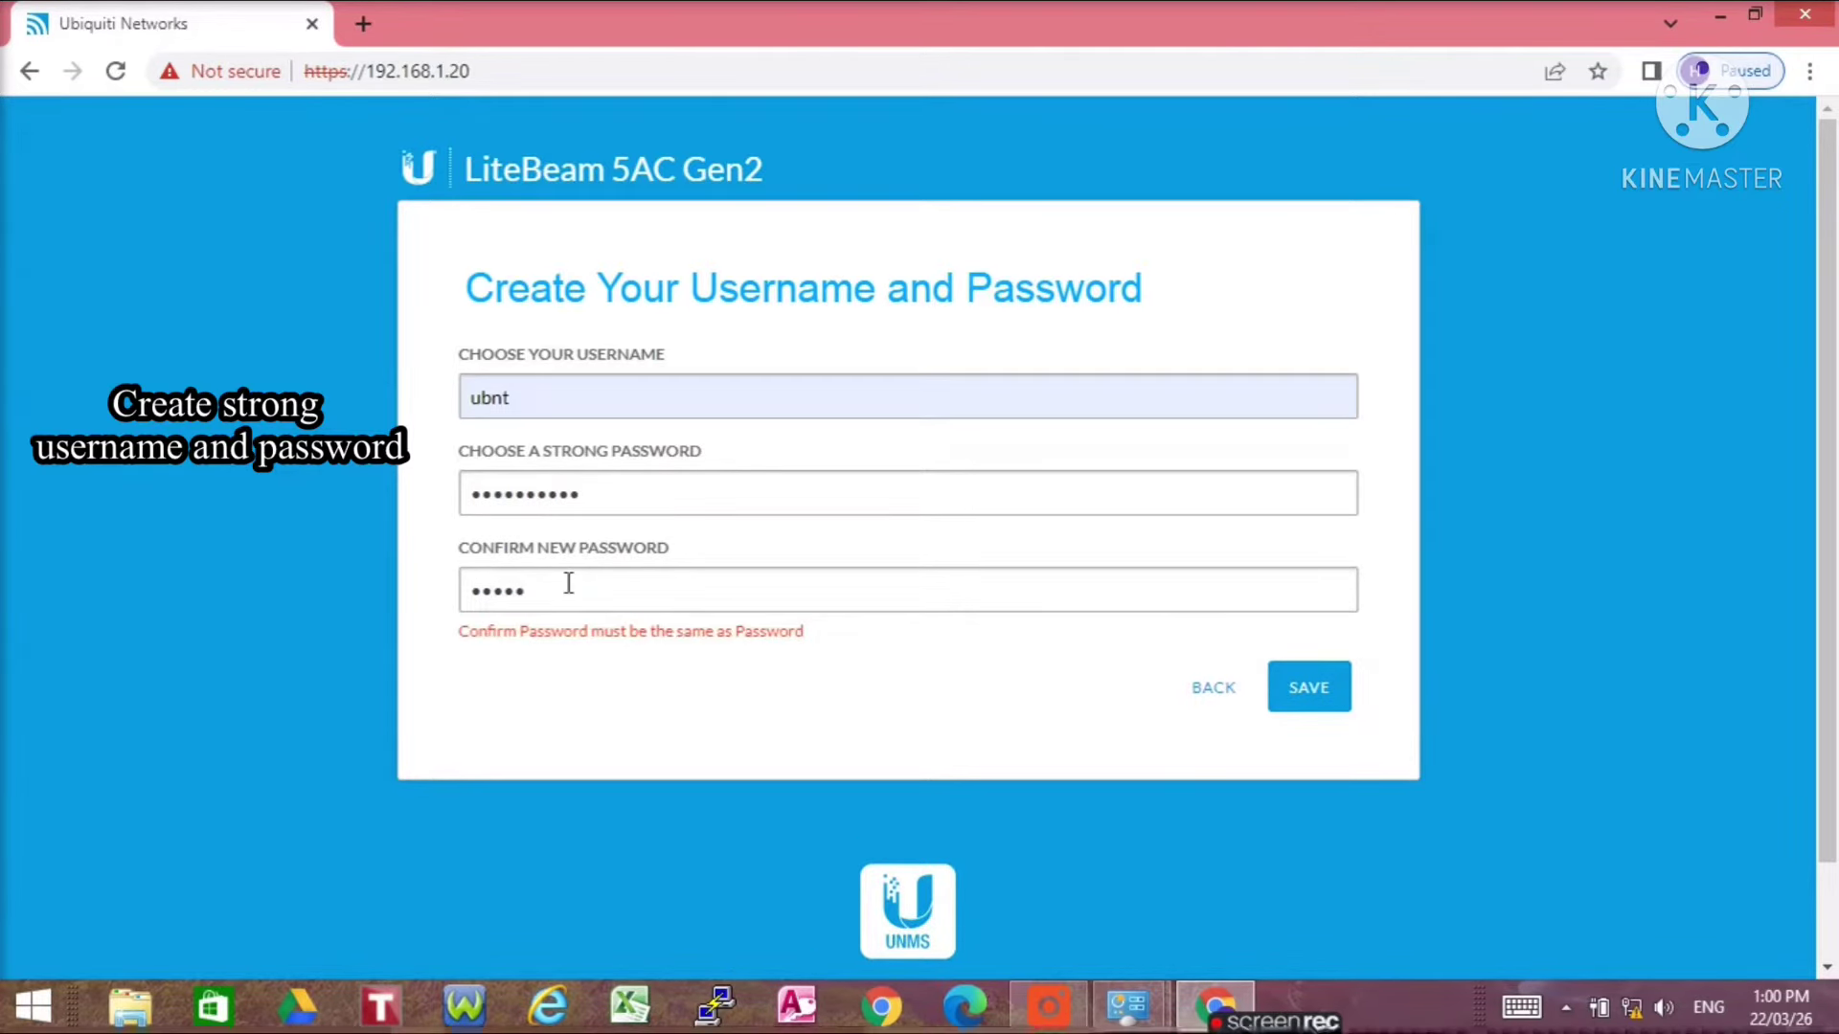
pyautogui.write('******')
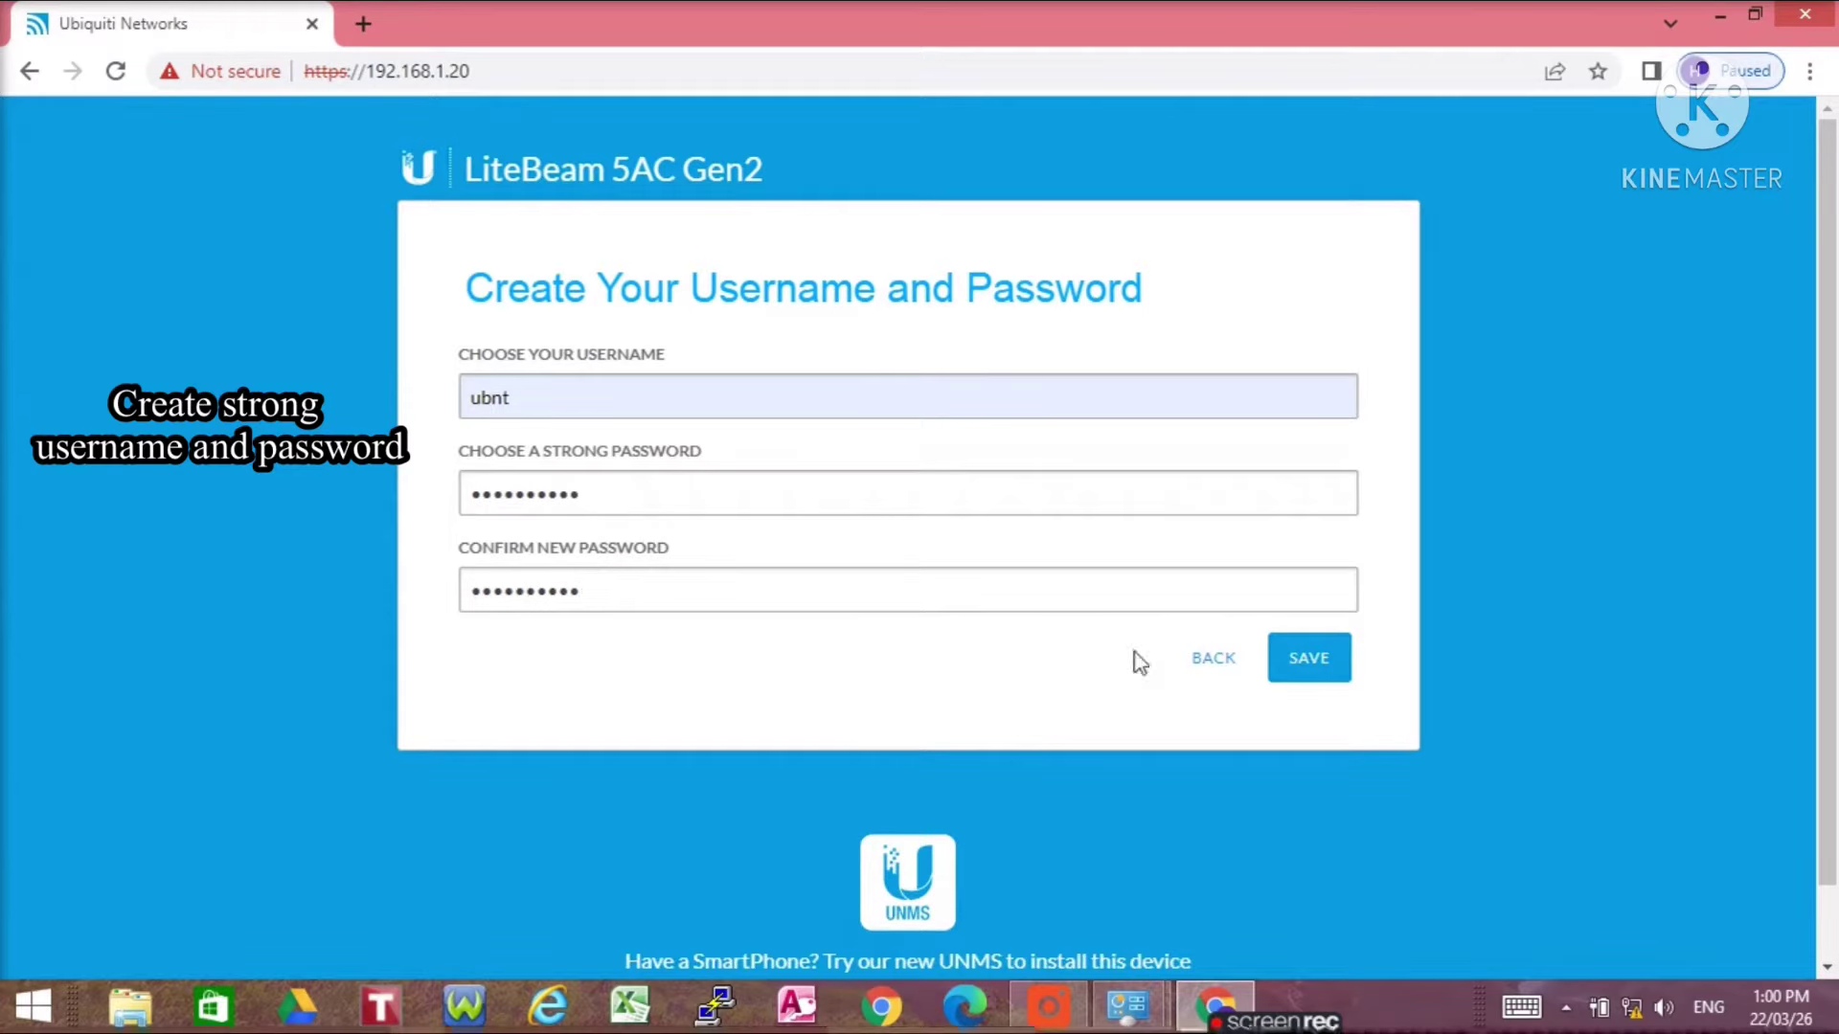
pyautogui.click(1304, 665)
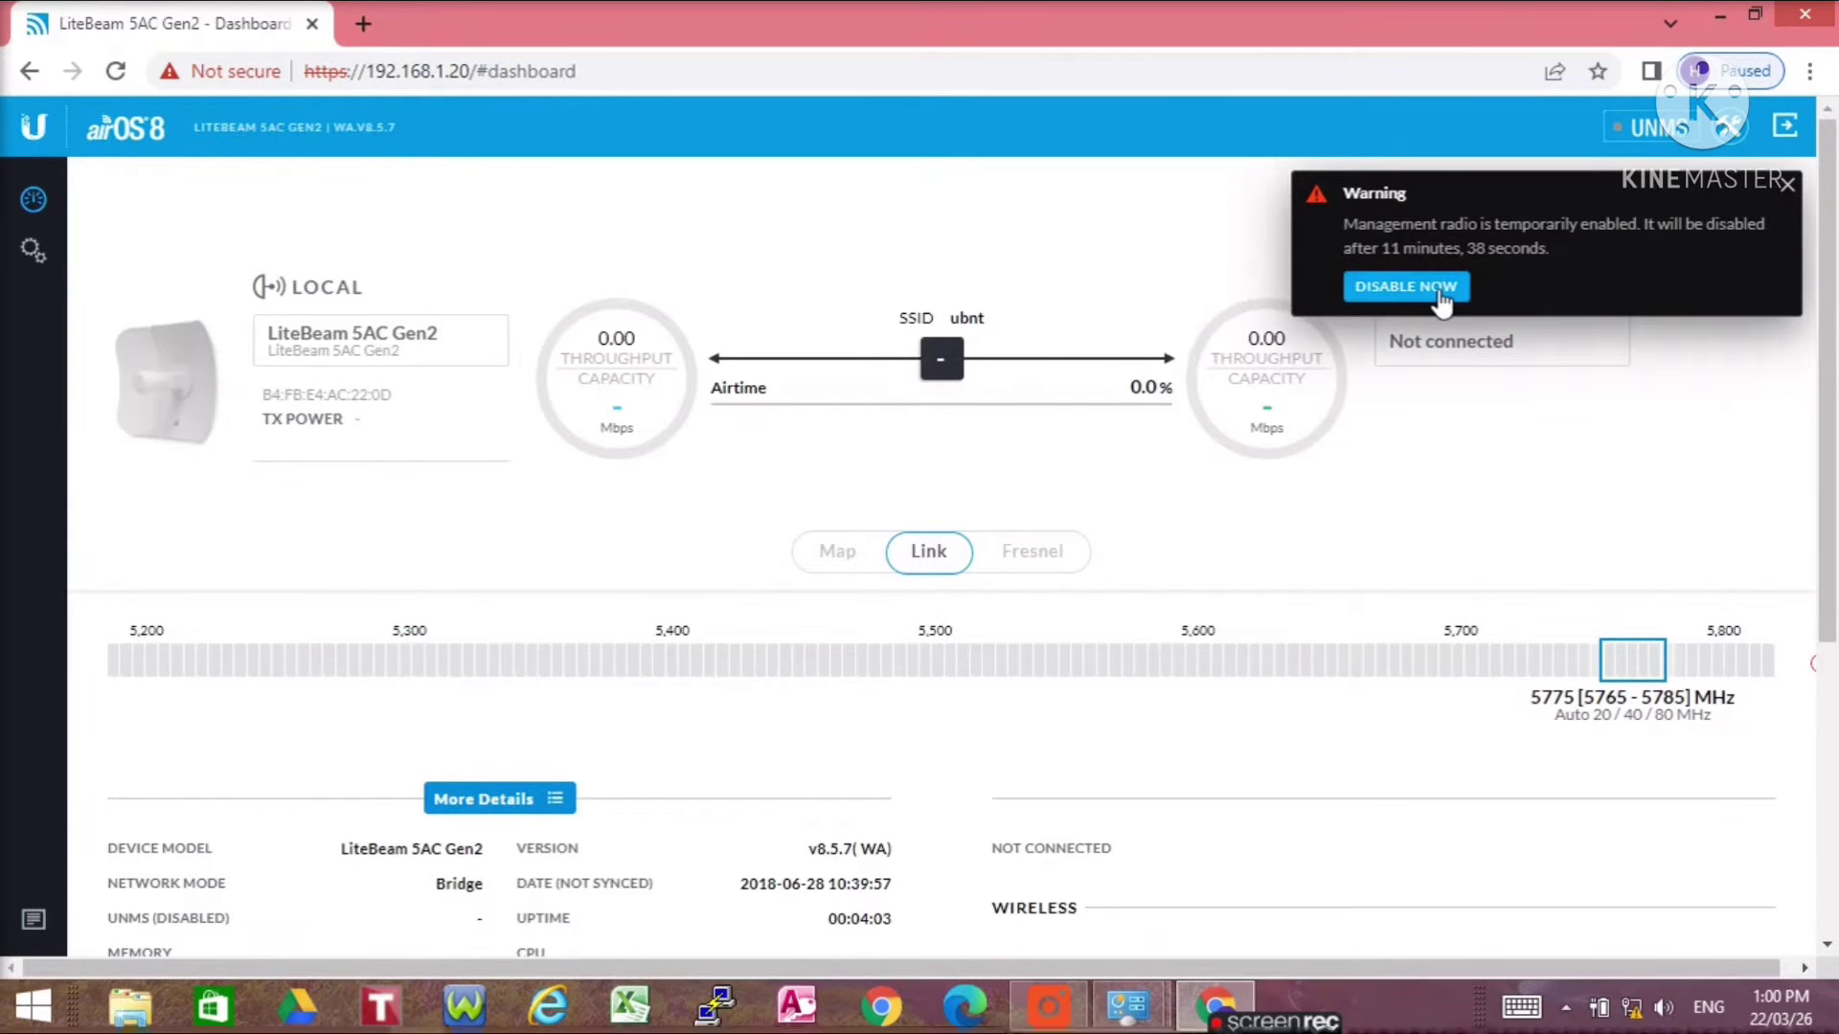
# Disable the temporary management radio and browse the Network, Services and System settings tabs
pyautogui.click(1441, 303)
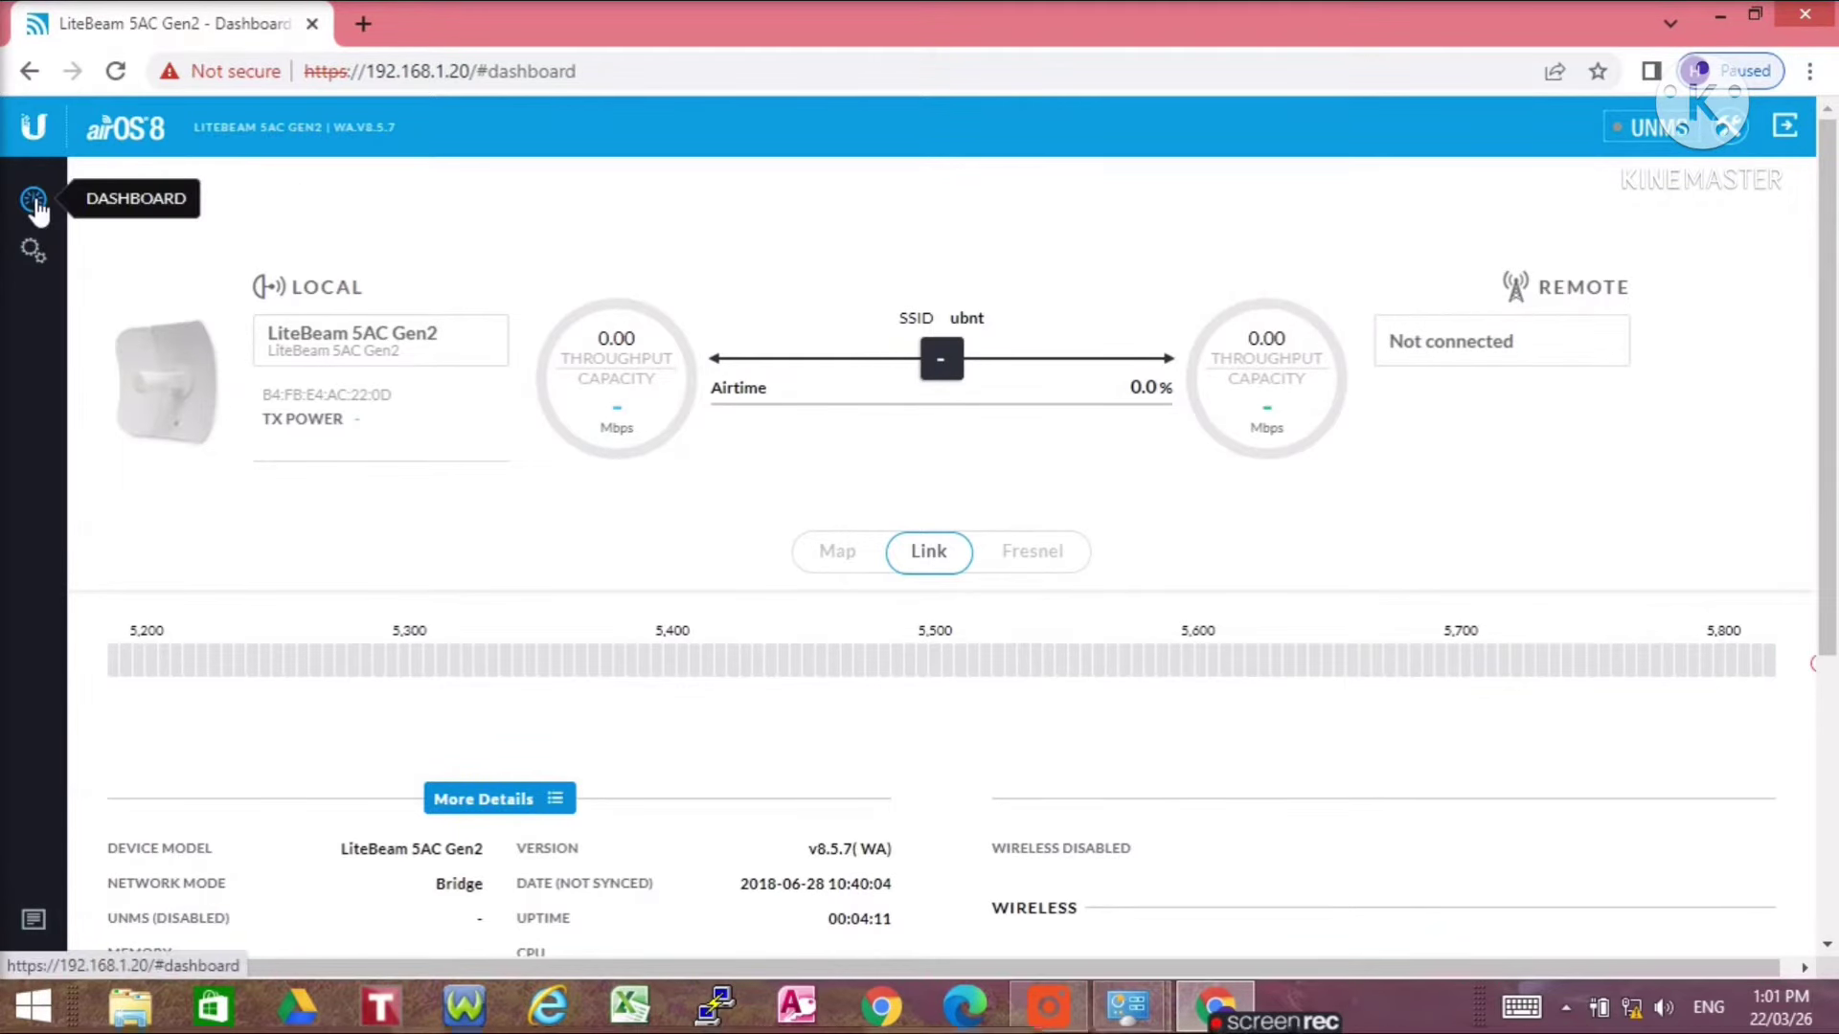
pyautogui.click(32, 252)
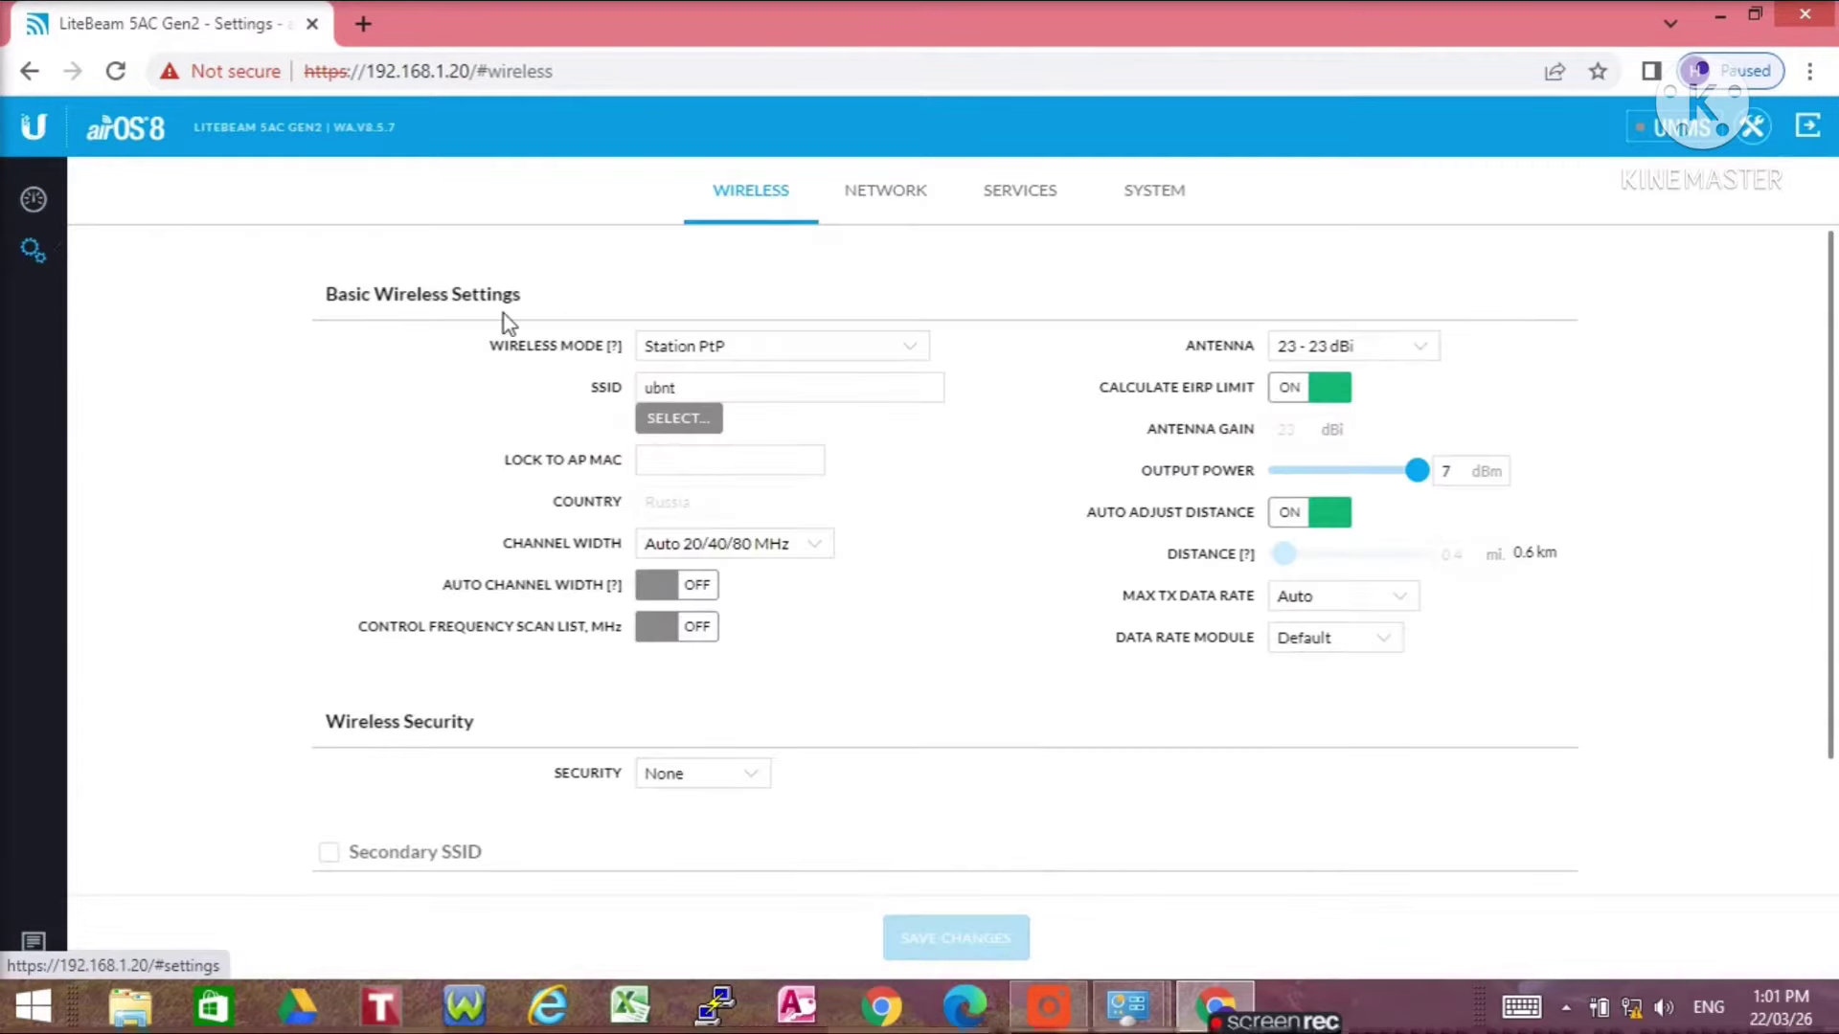
pyautogui.click(876, 199)
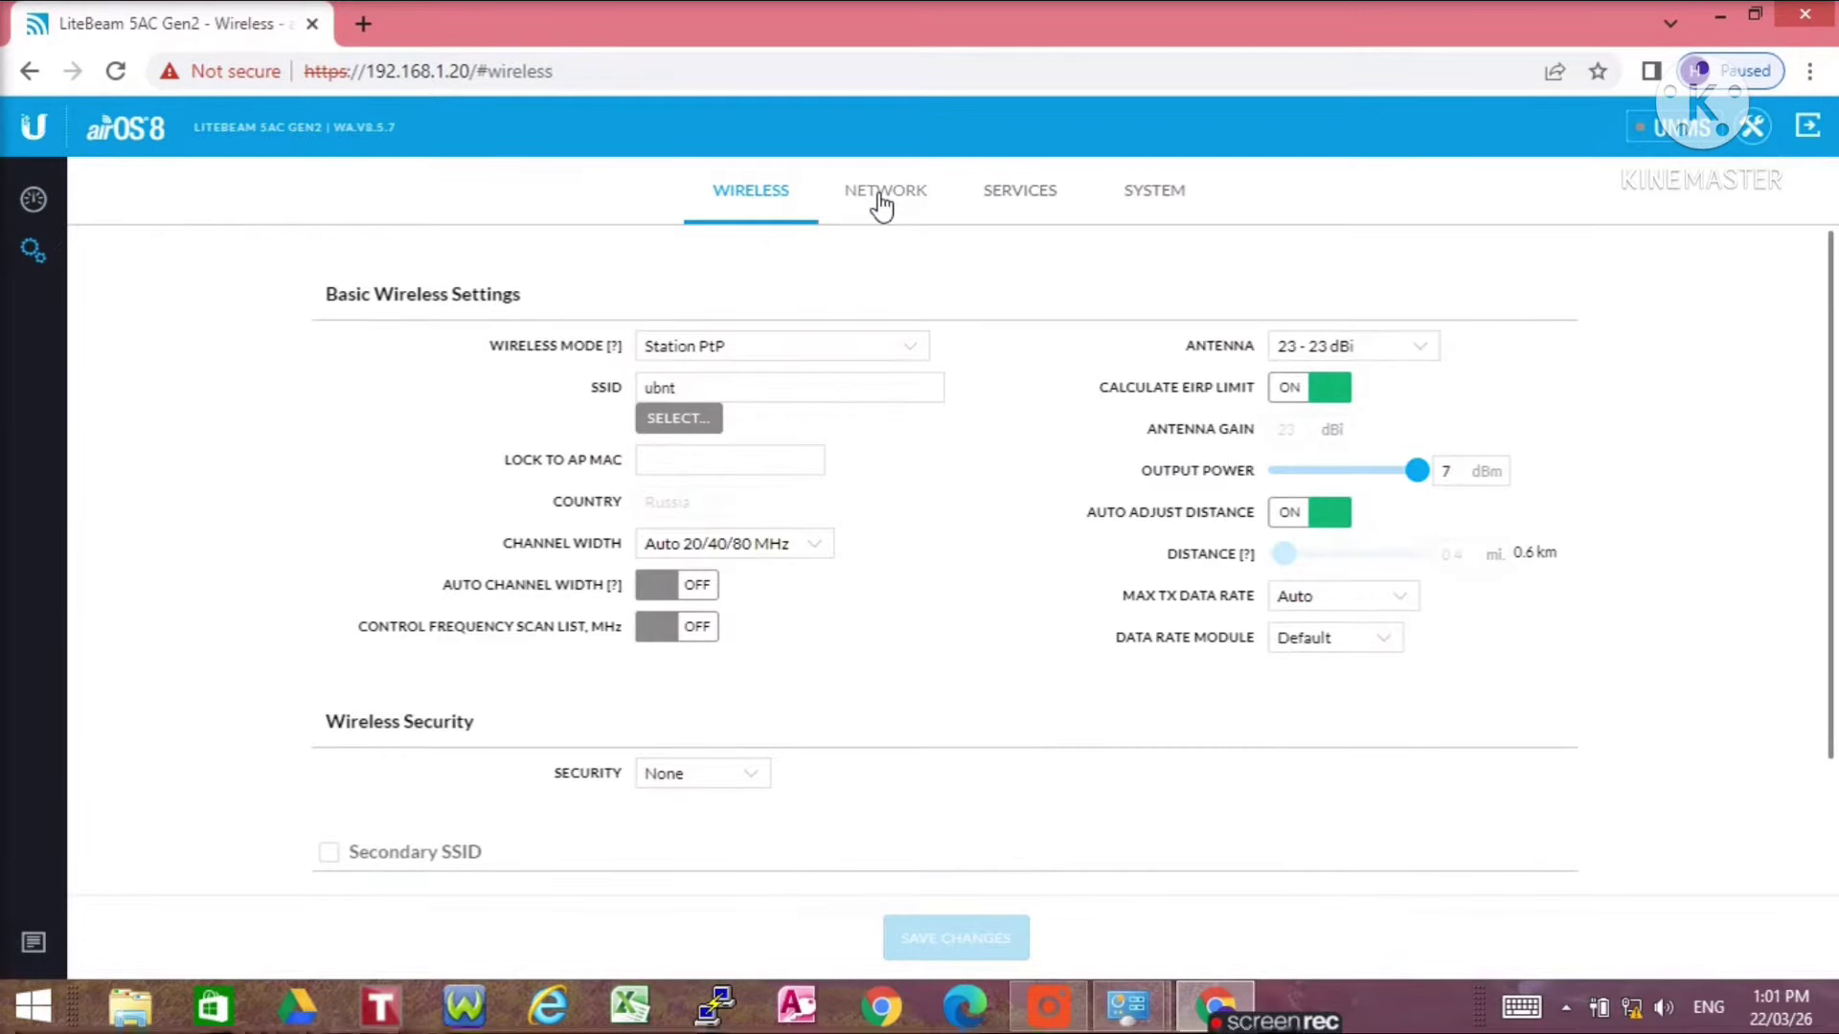
pyautogui.click(1009, 203)
pyautogui.click(1181, 207)
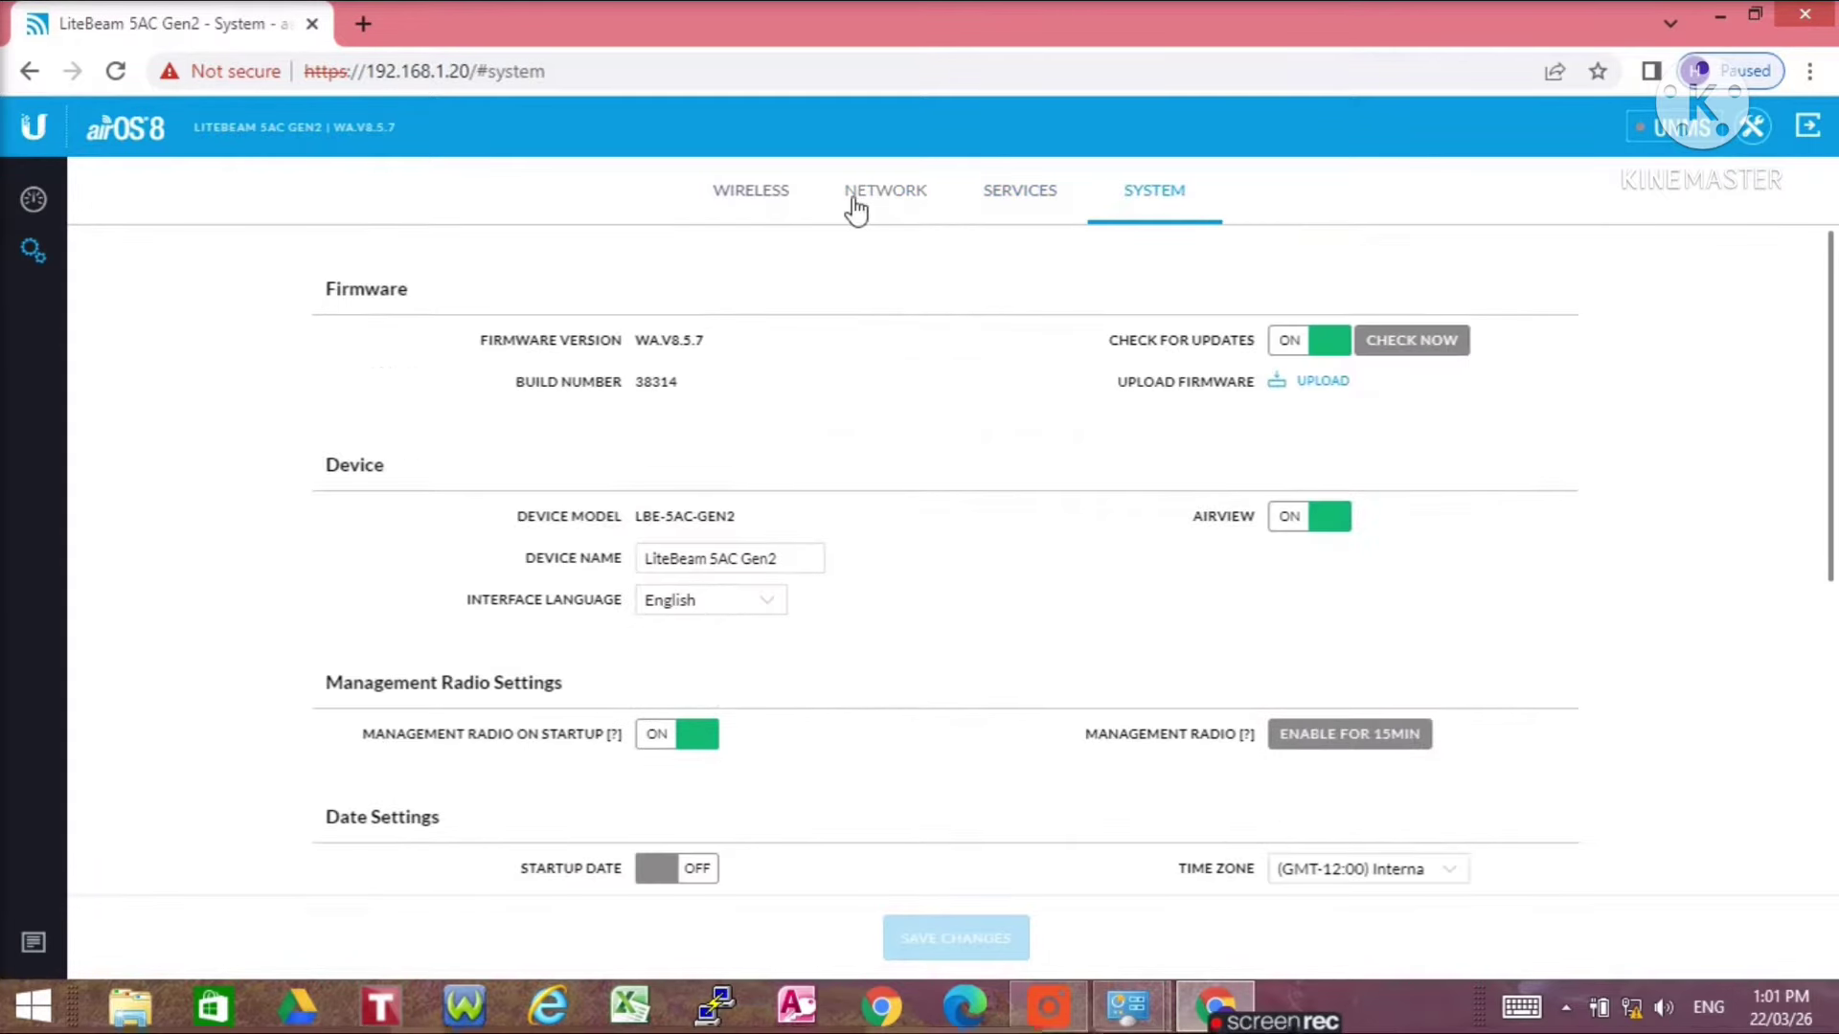
# Return to the Wireless settings and expand the Wireless Mode list
pyautogui.click(754, 208)
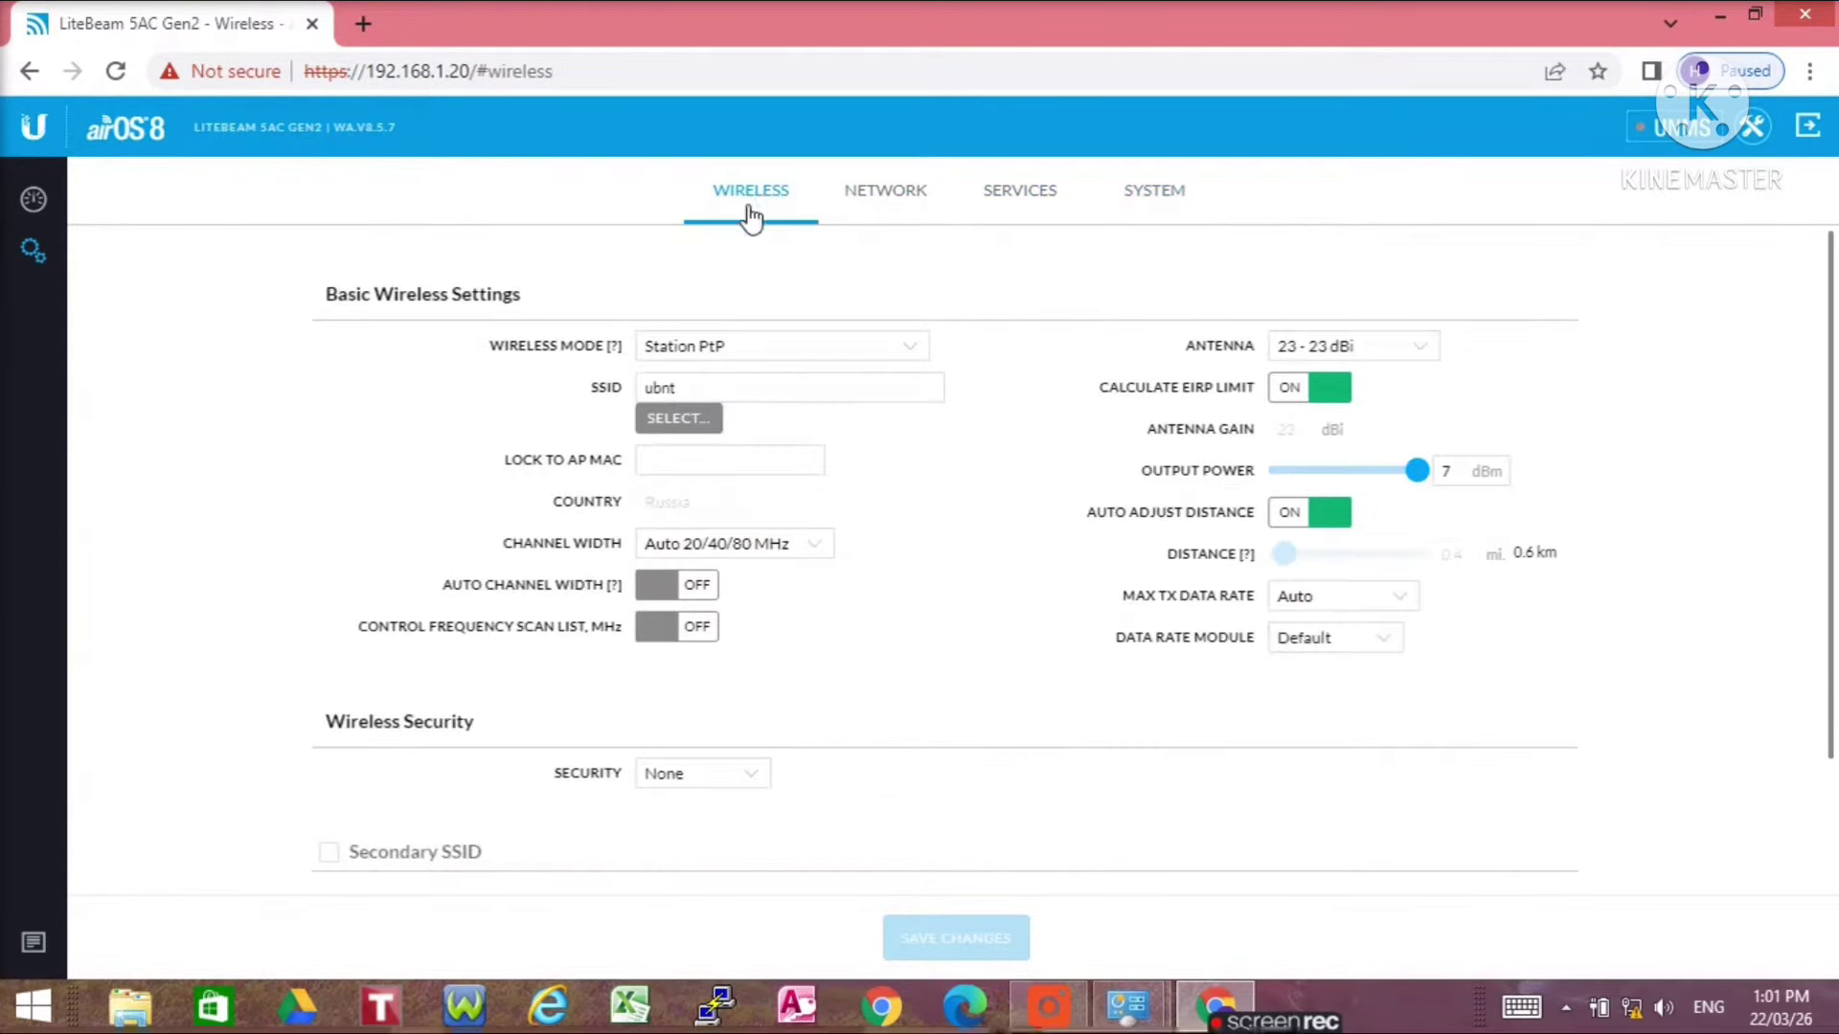
pyautogui.click(713, 385)
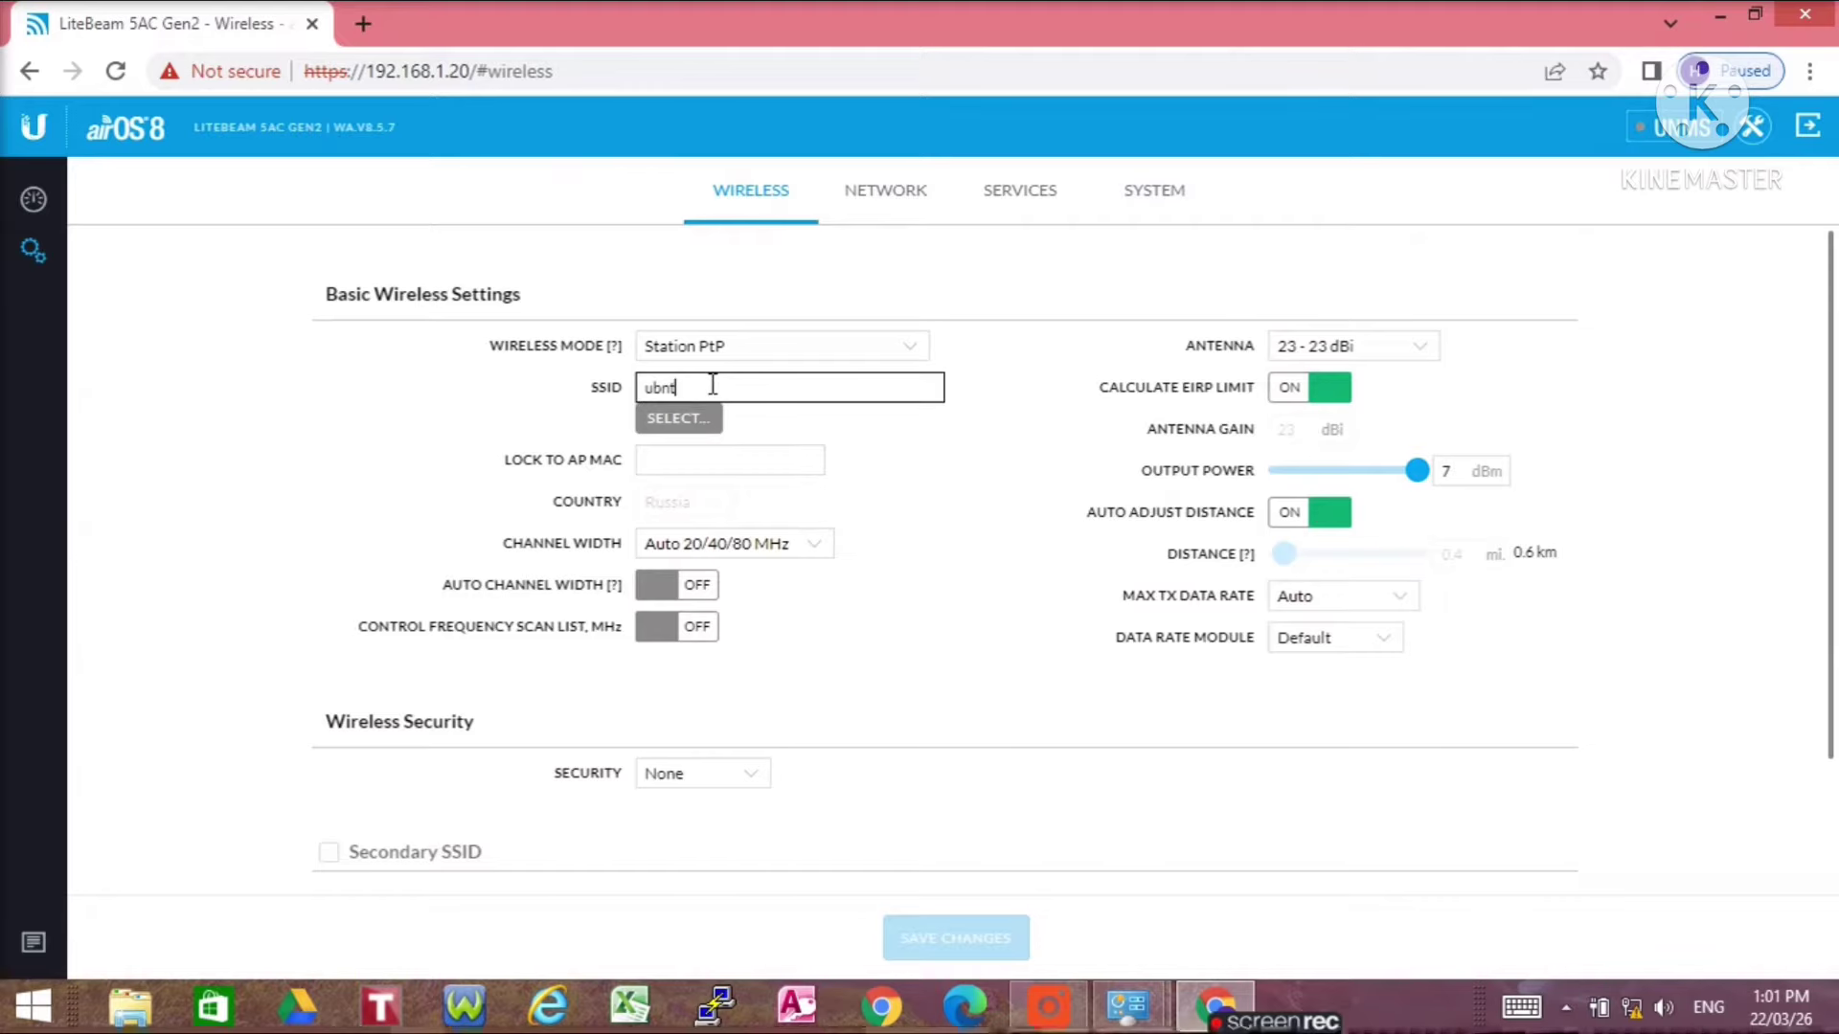
pyautogui.click(815, 352)
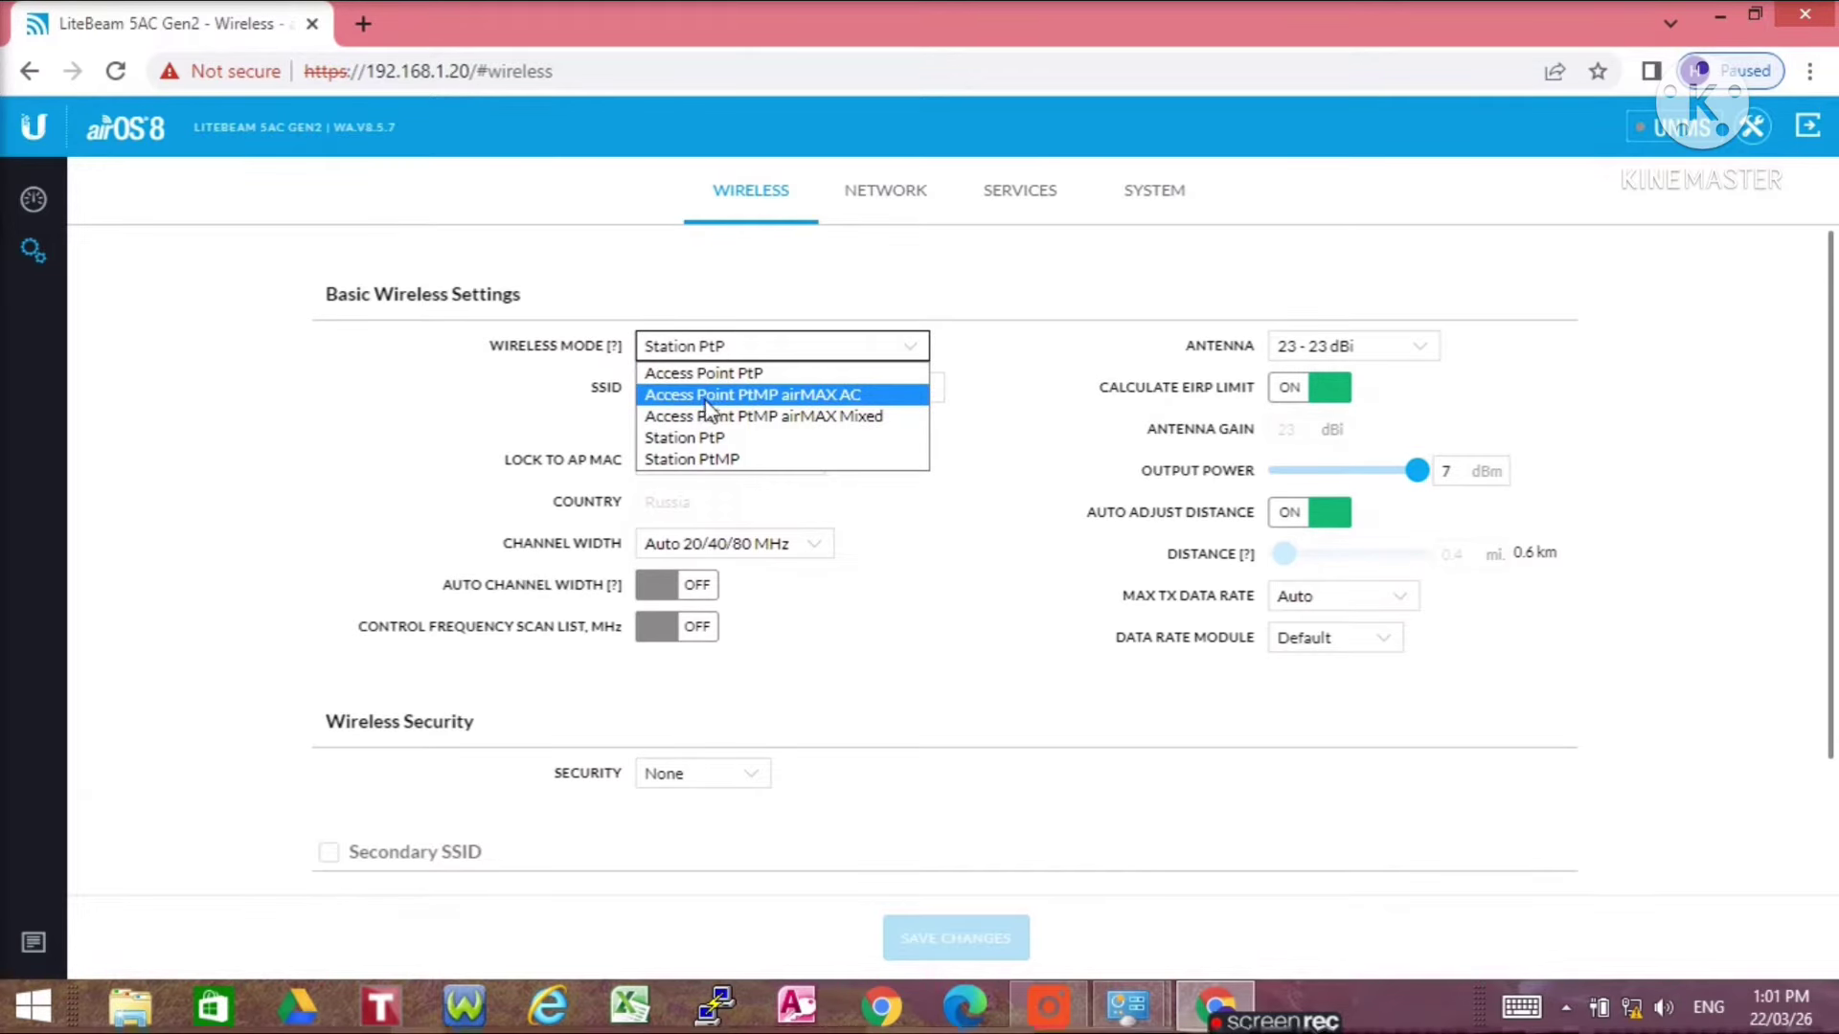
# Set Wireless Mode to Access Point PtMP airMAX AC and dismiss both information notices
pyautogui.click(680, 397)
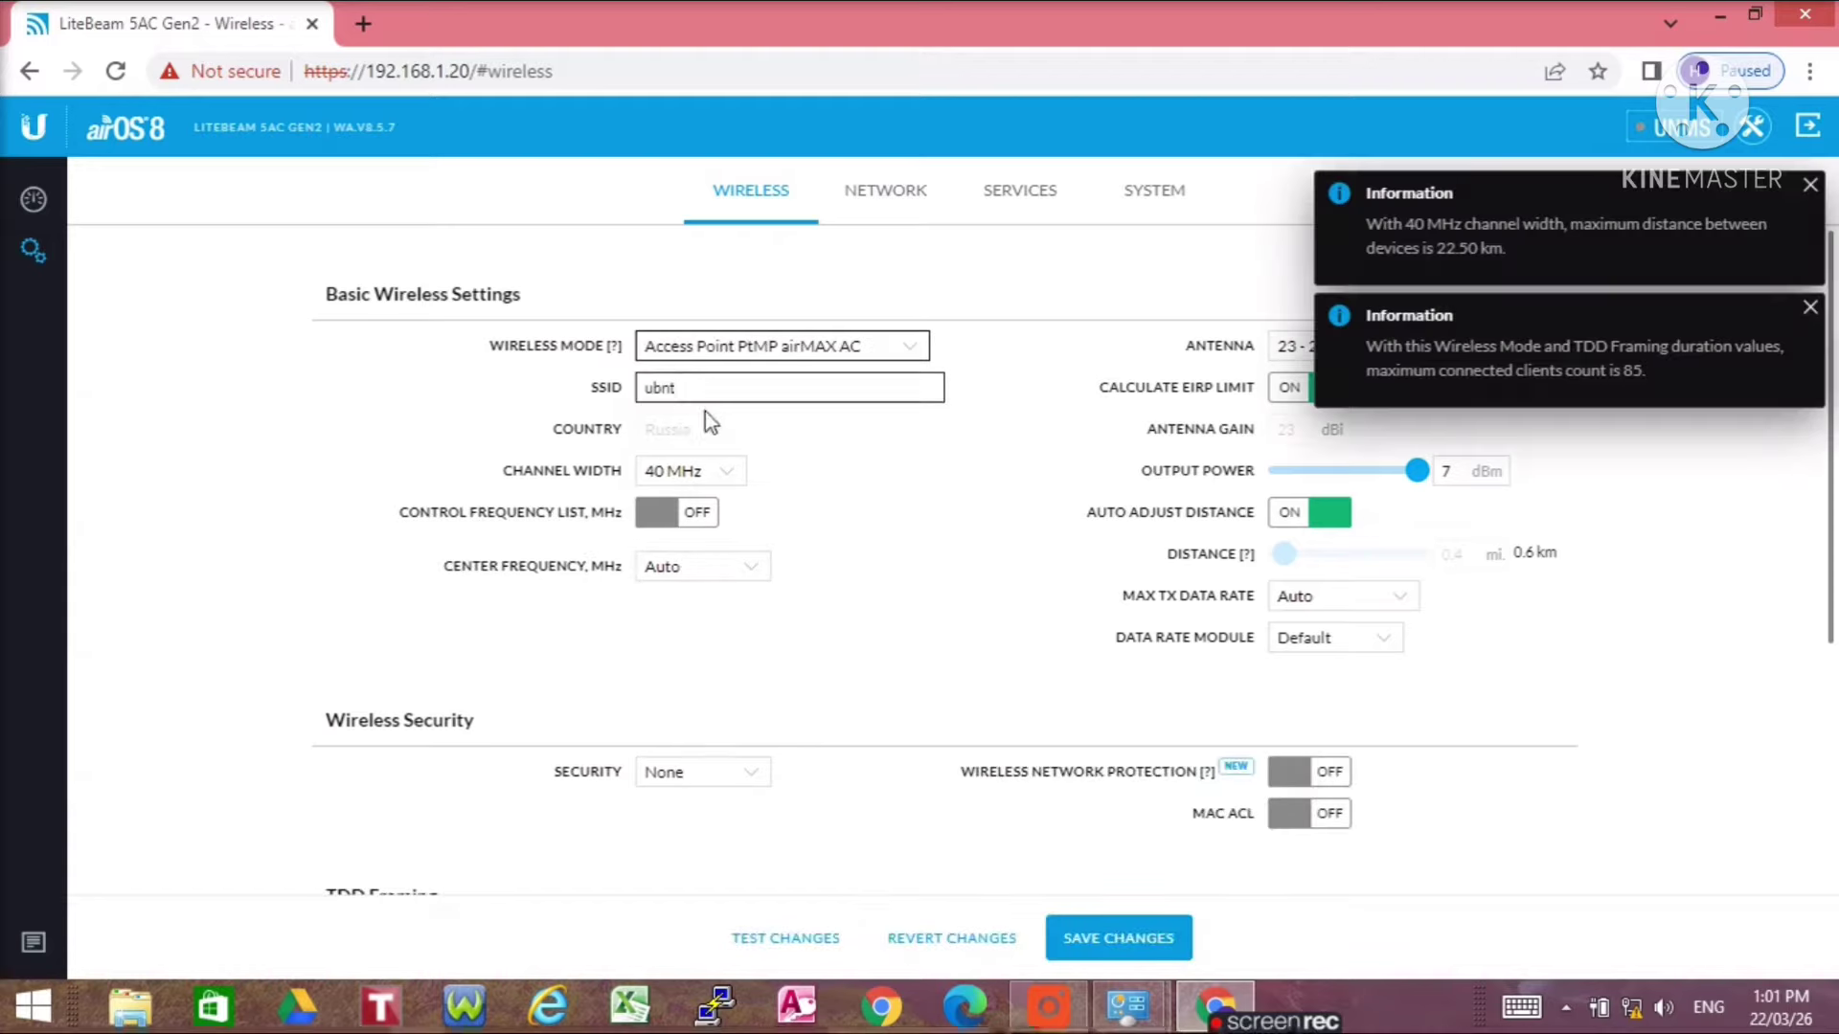
pyautogui.click(1810, 187)
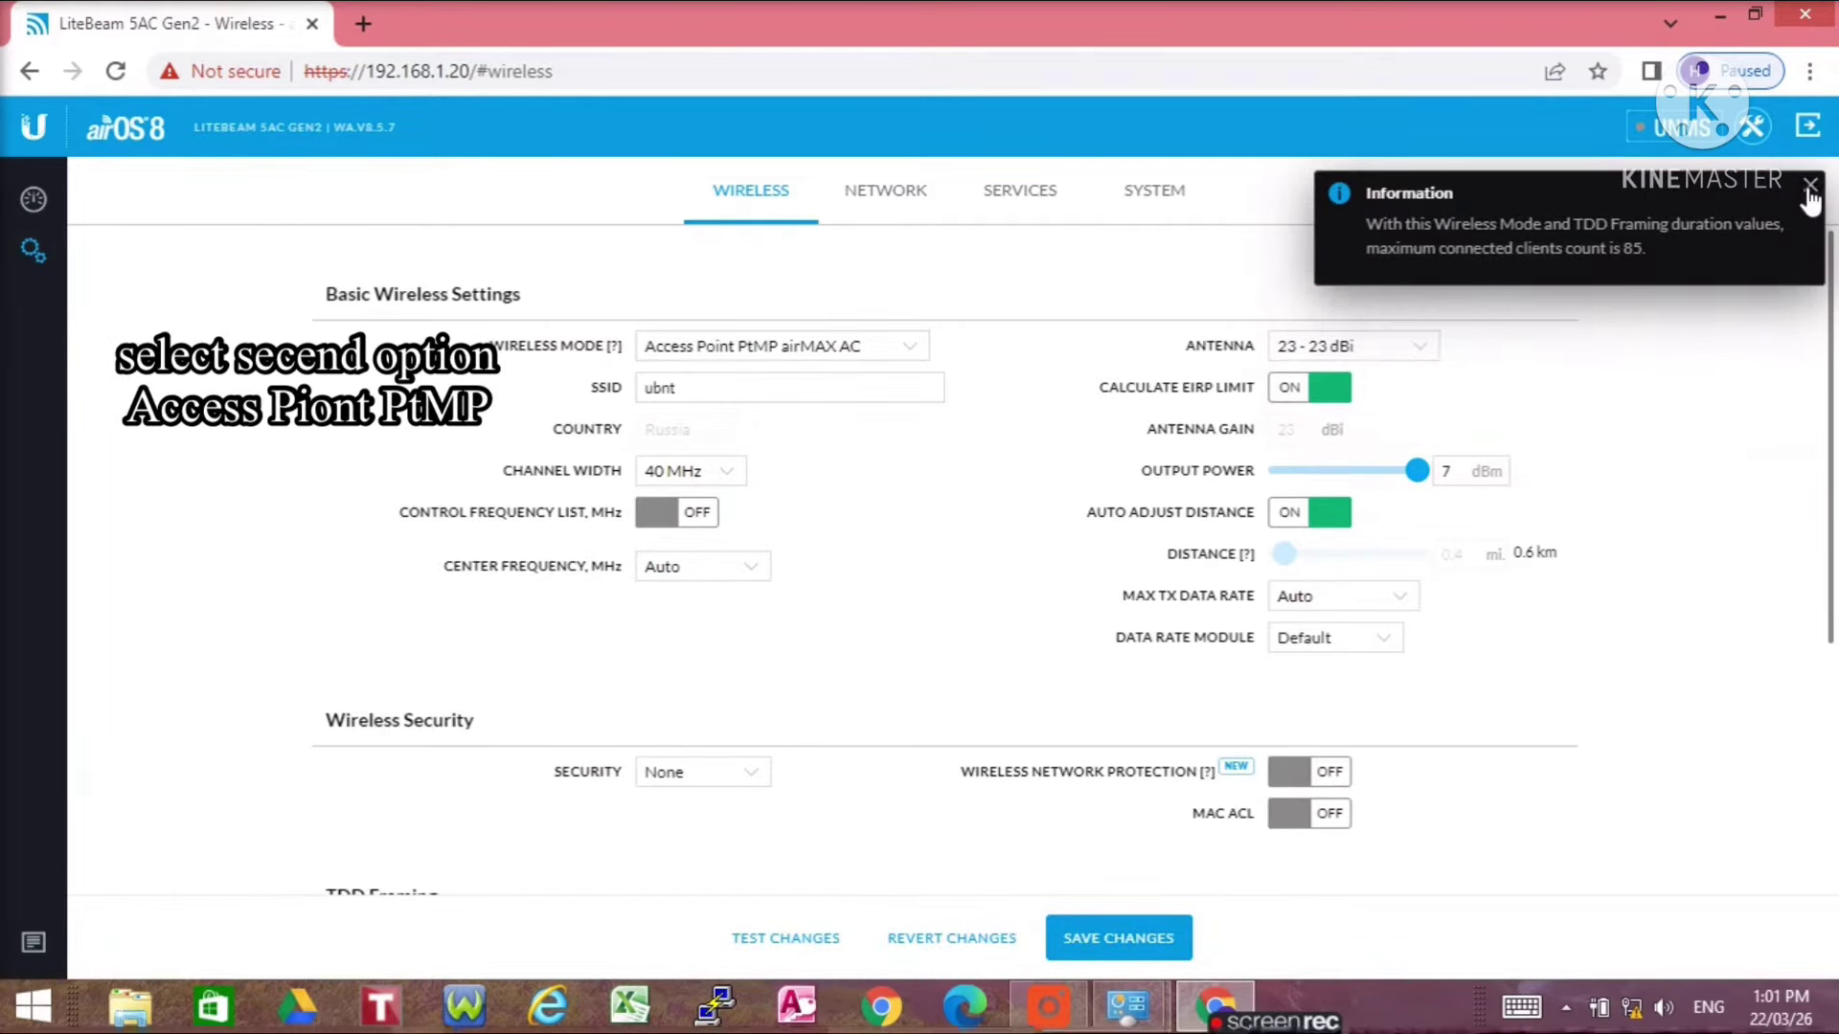
pyautogui.click(1810, 187)
# Clear the 'ubnt' SSID and start typing the new name 'Horizon'
pyautogui.click(721, 389)
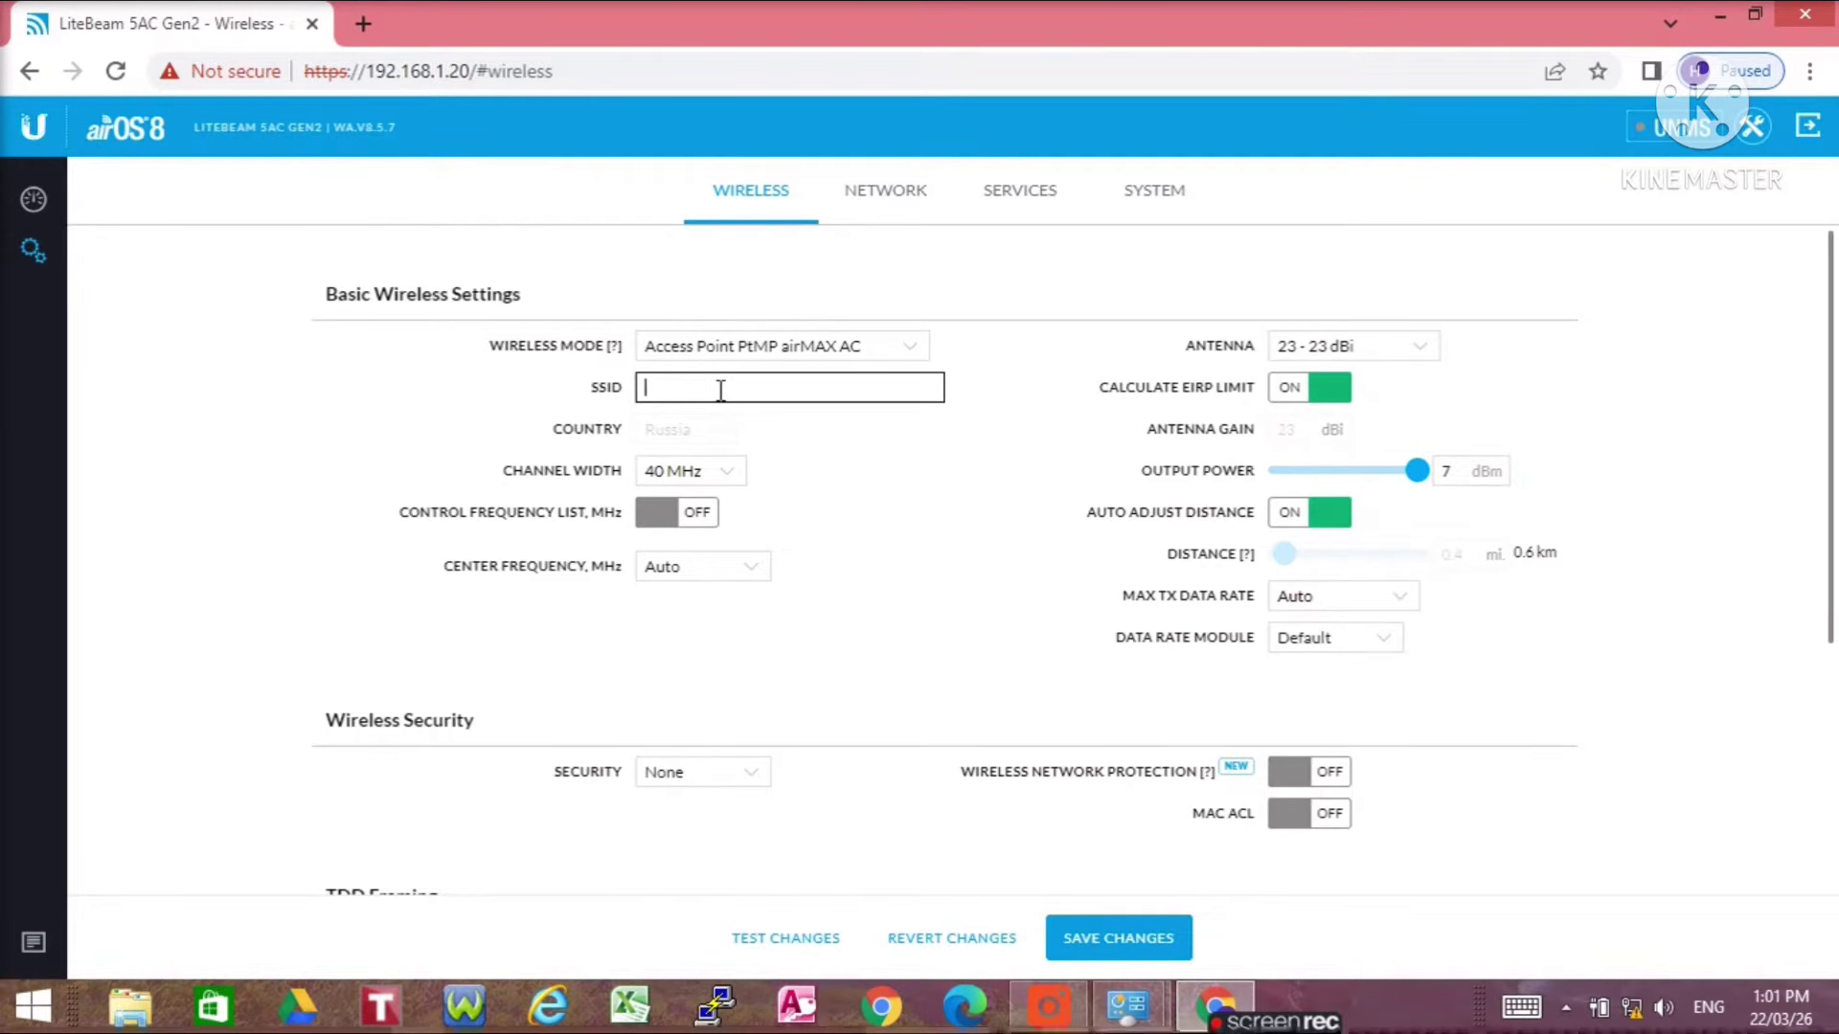
pyautogui.write('hori')
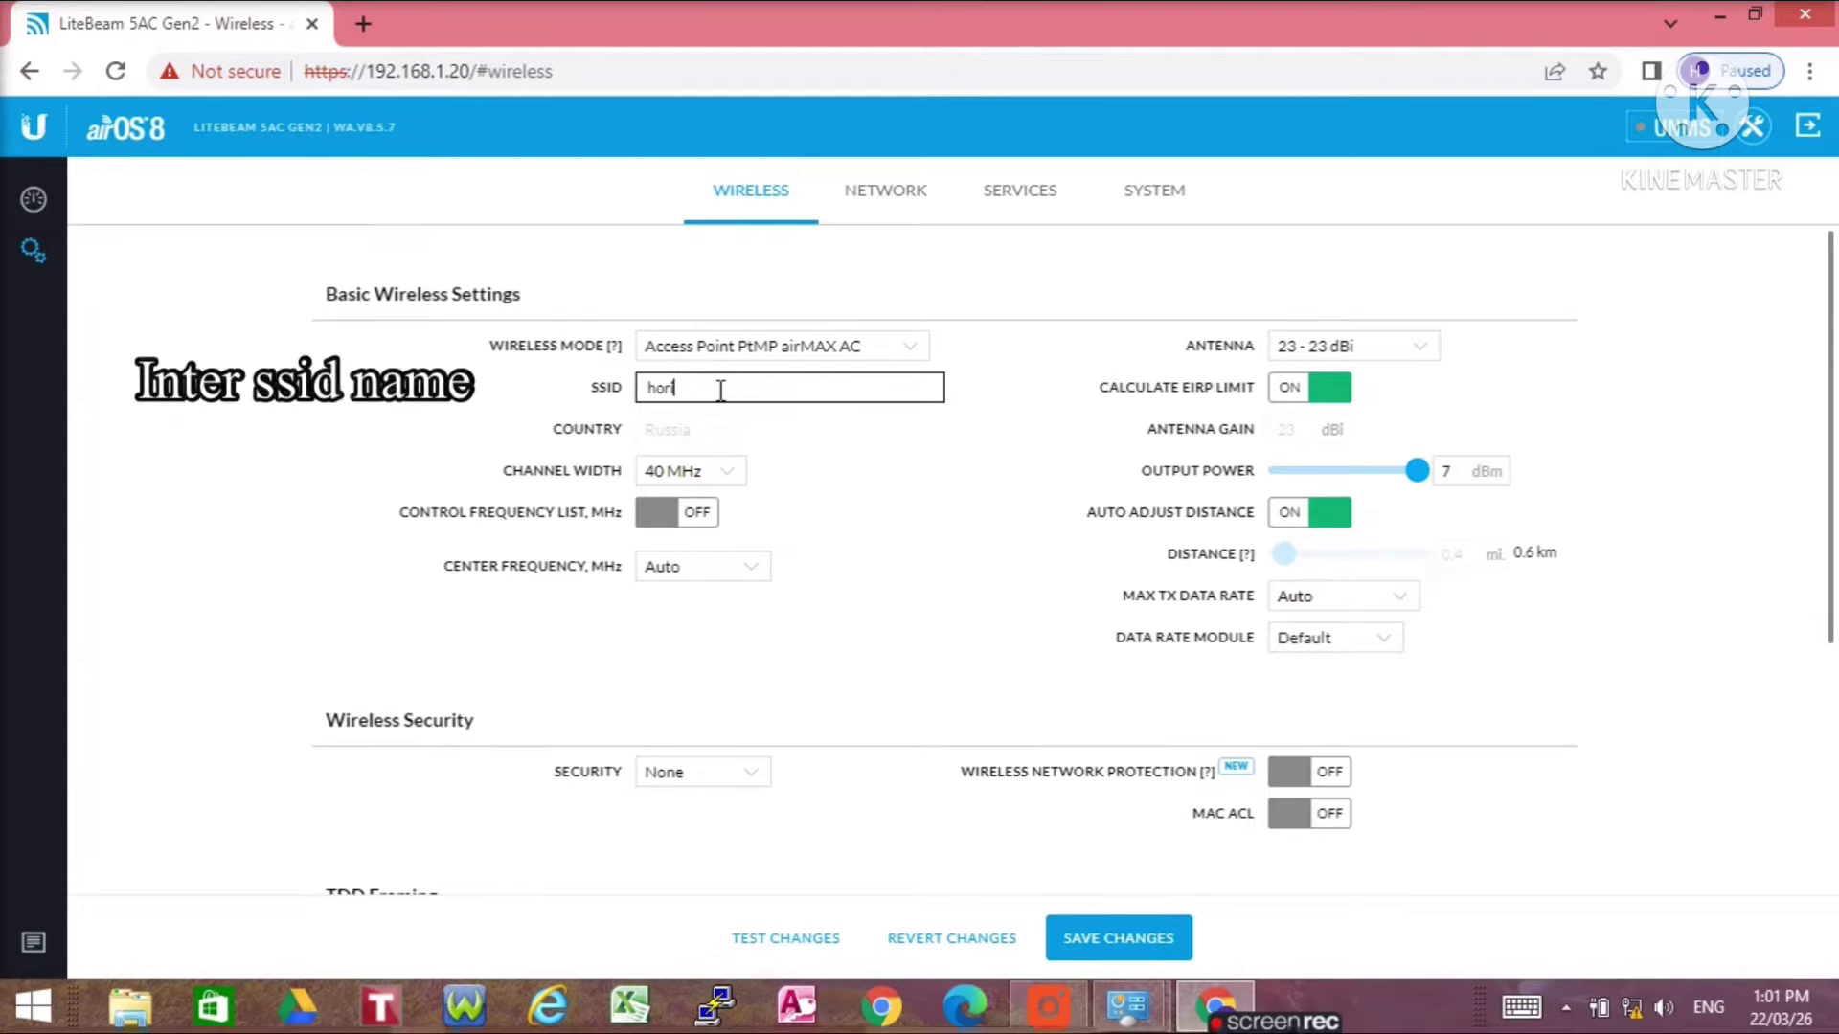
pyautogui.press('BackSpace')
pyautogui.press('BackSpace')
pyautogui.press('BackSpace')
pyautogui.press('BackSpace')
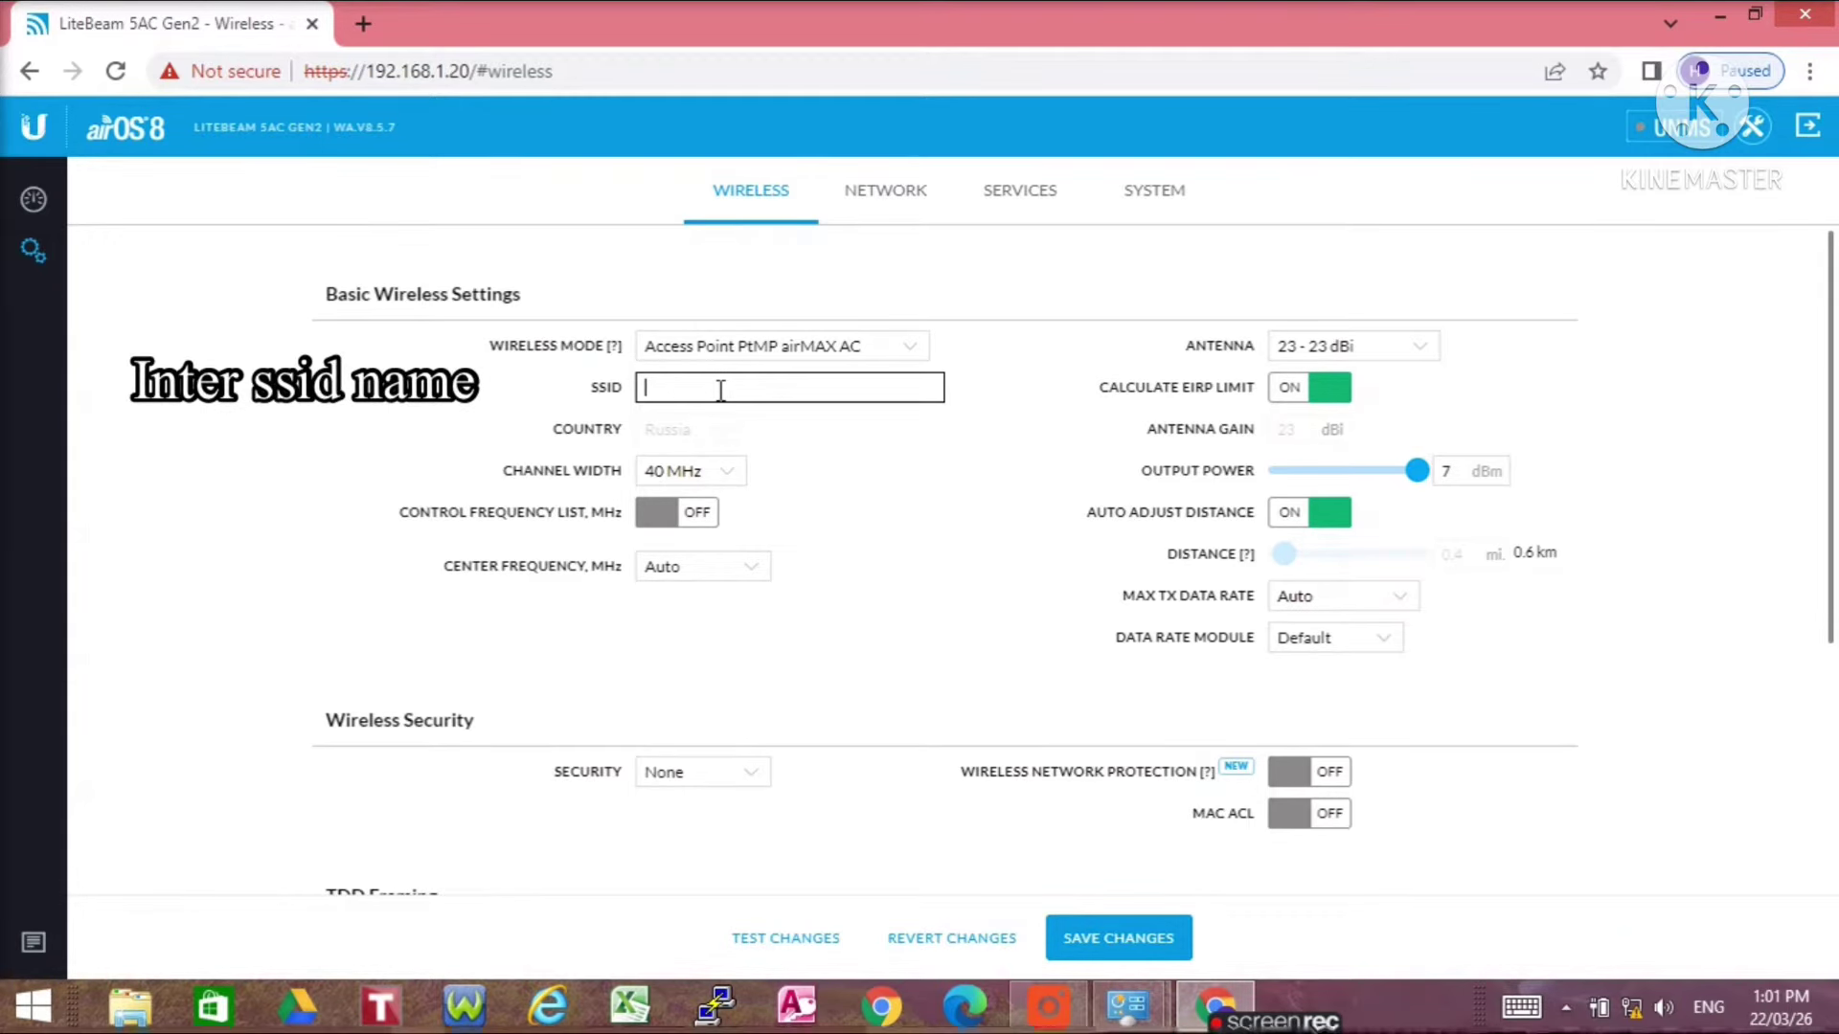
pyautogui.write('Horizon')
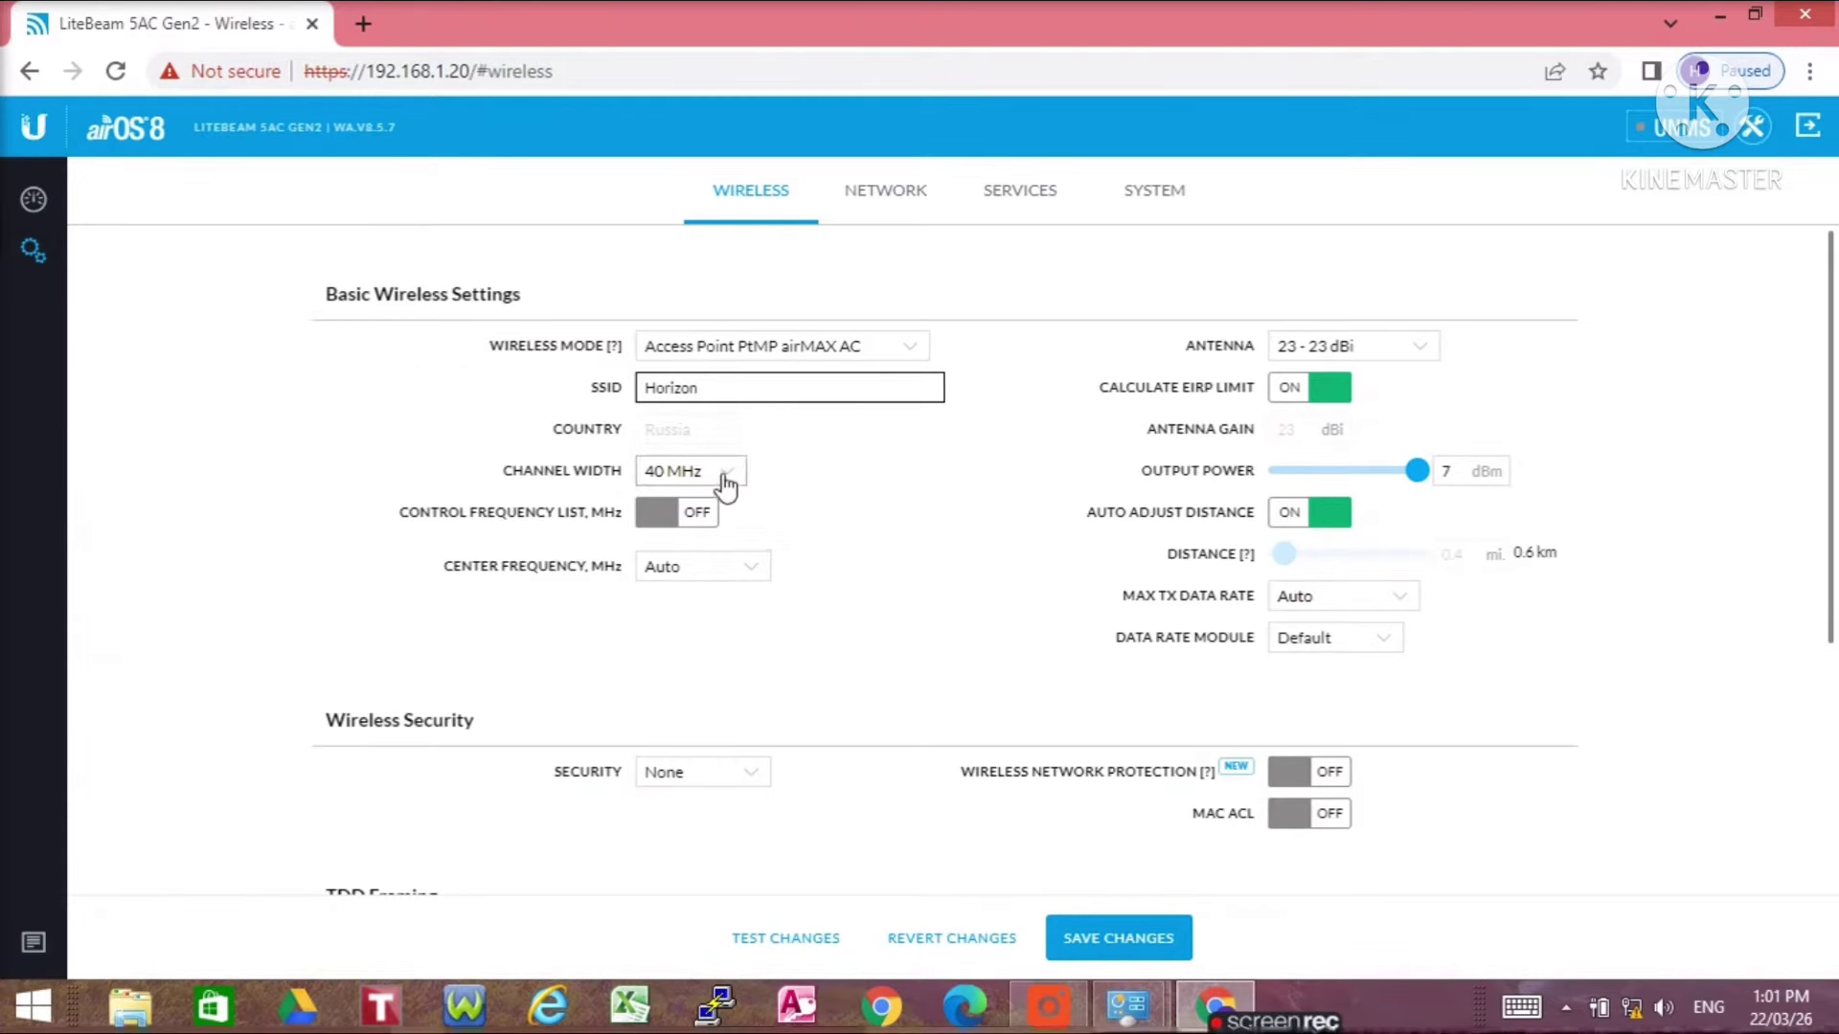
# Keep Channel Width at 40 MHz and Center Frequency on Auto
pyautogui.click(713, 471)
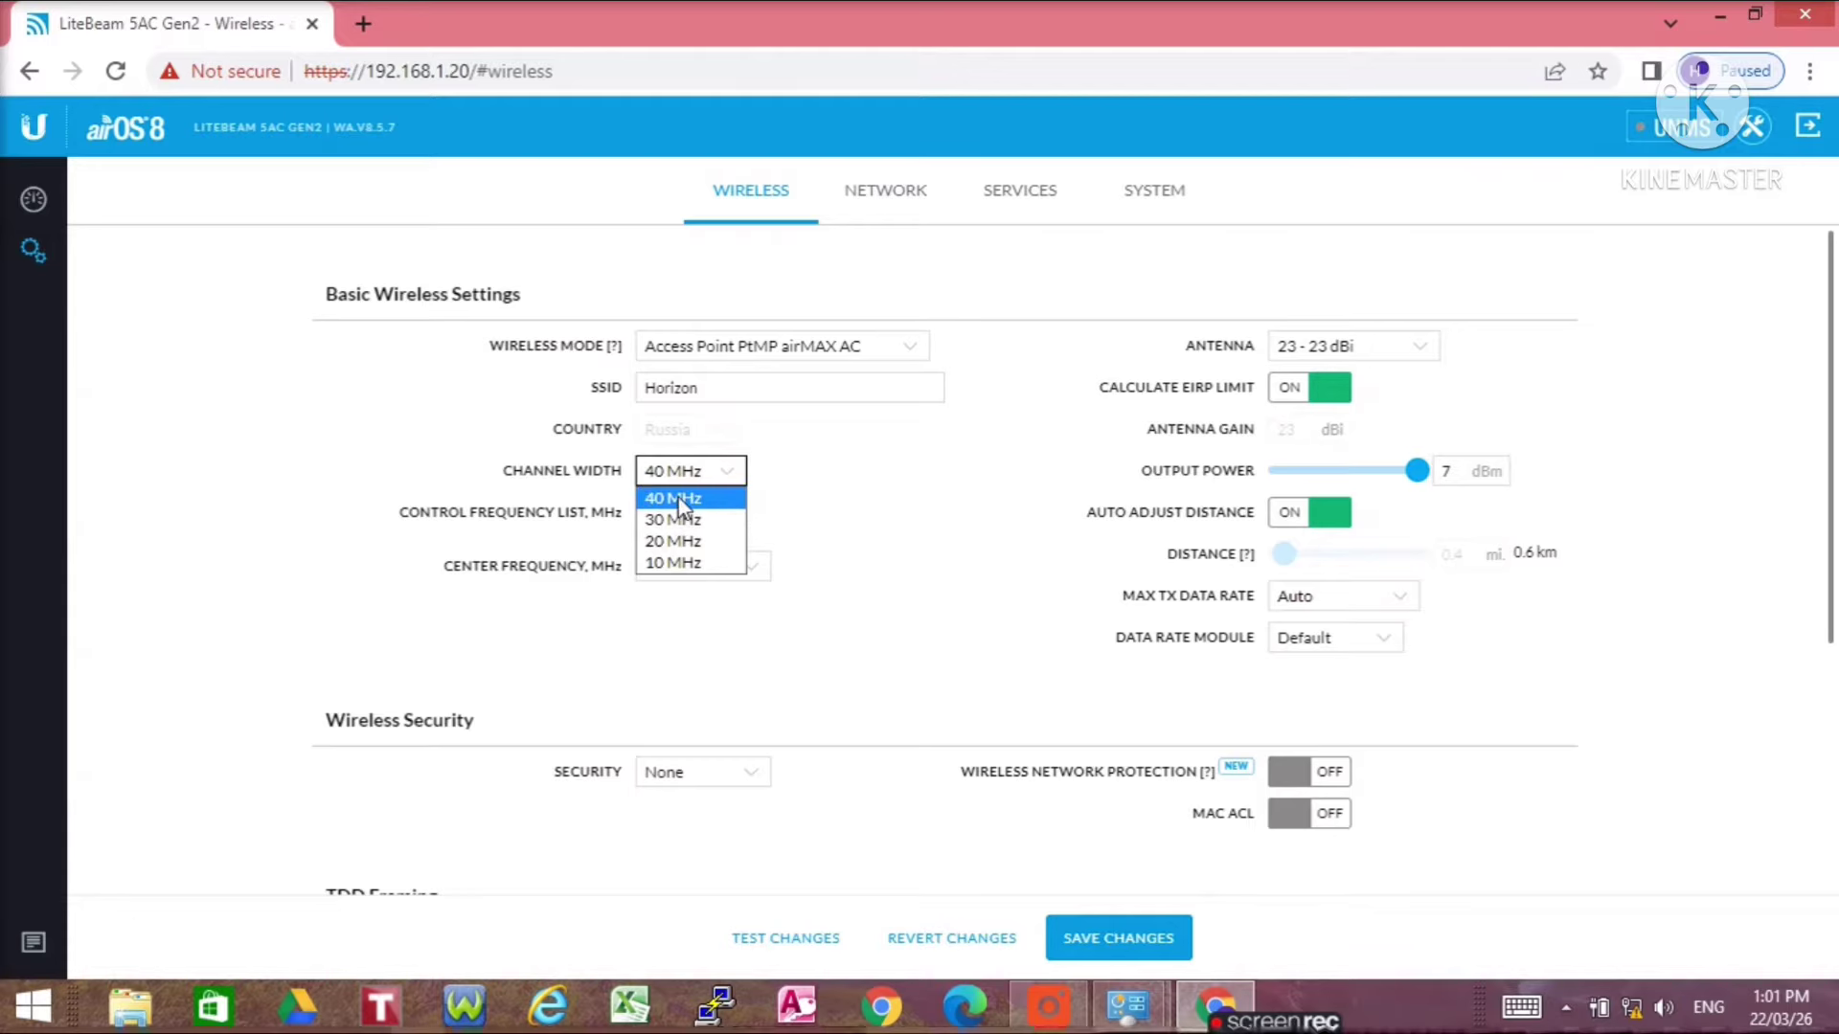
pyautogui.click(684, 498)
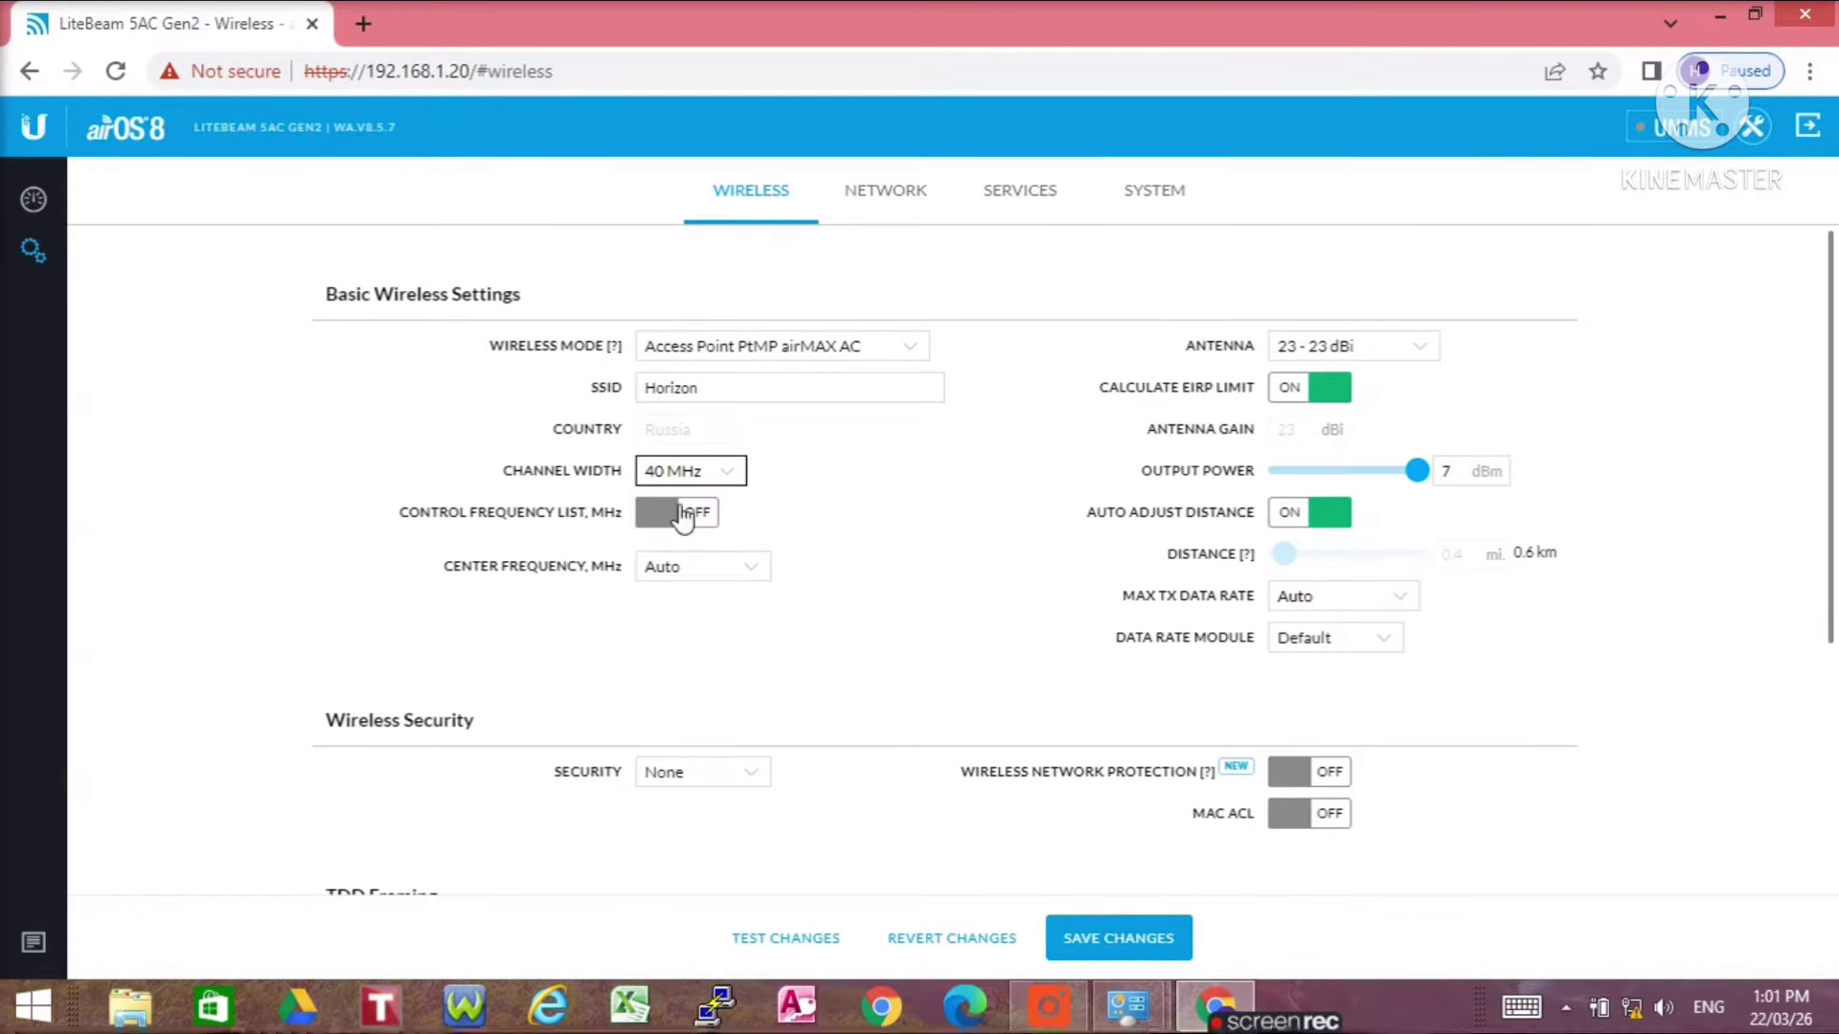
pyautogui.click(747, 574)
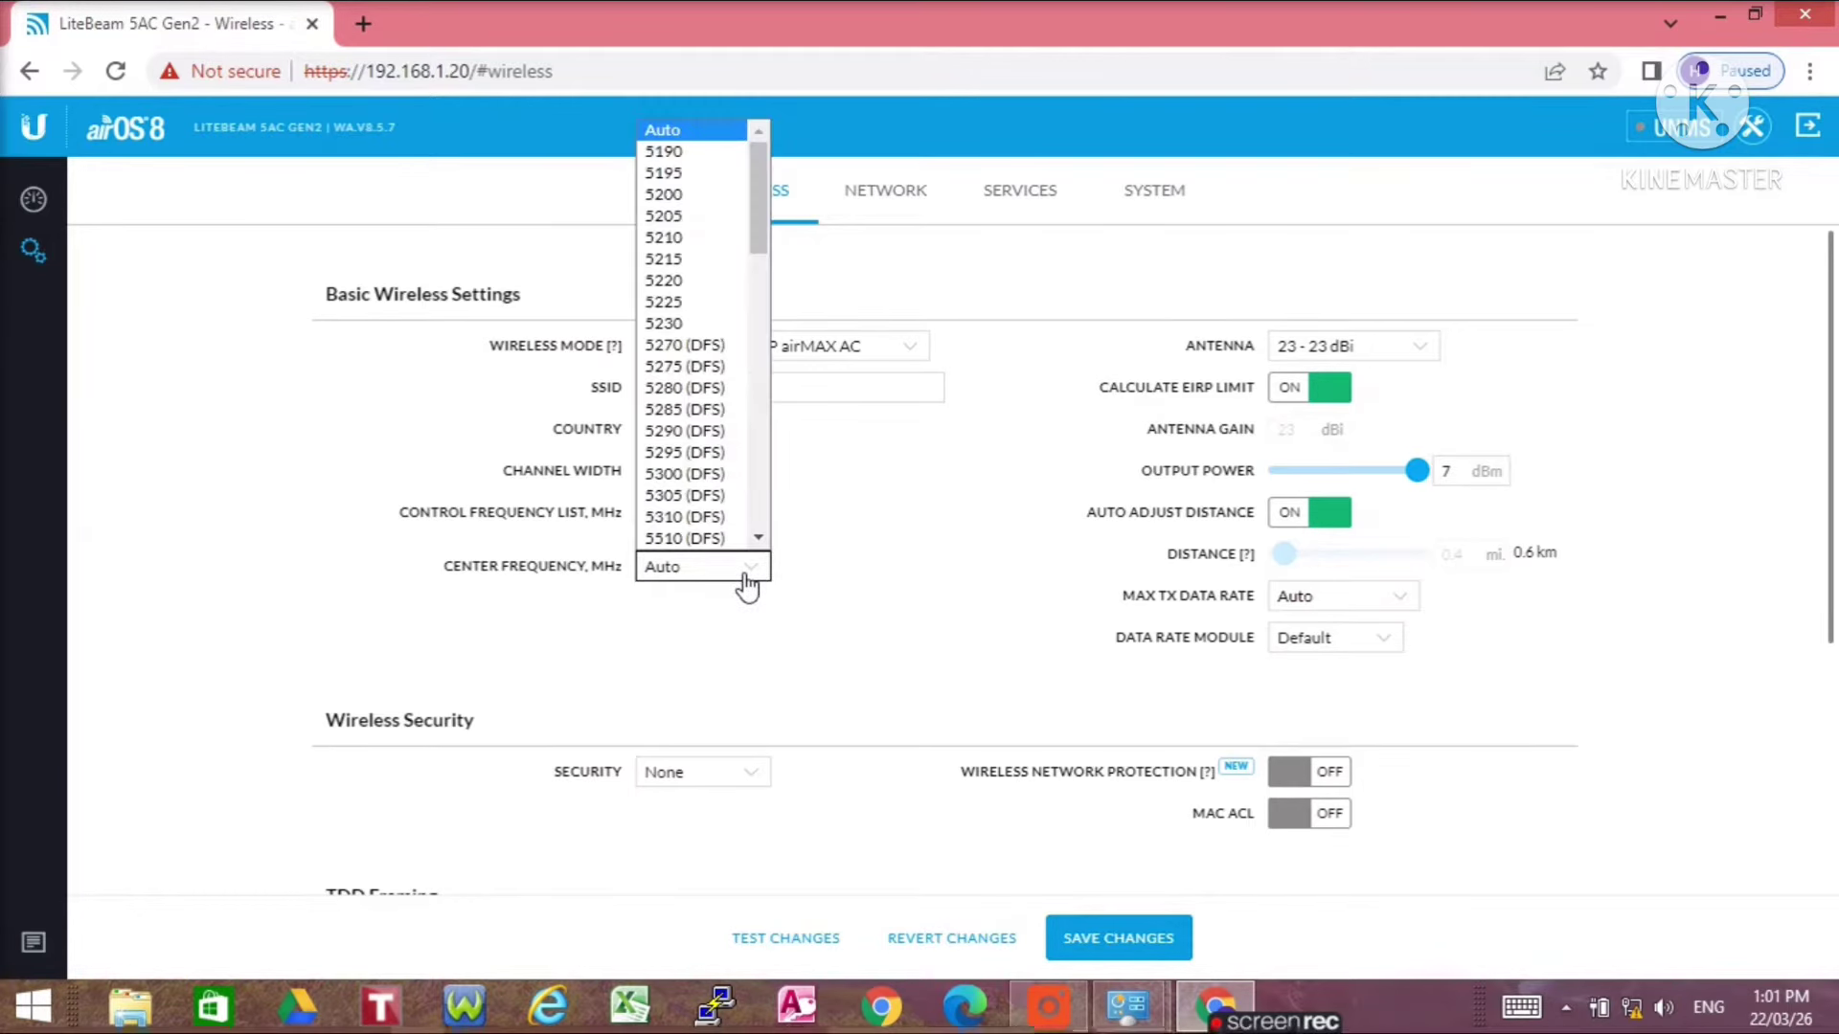
pyautogui.click(688, 133)
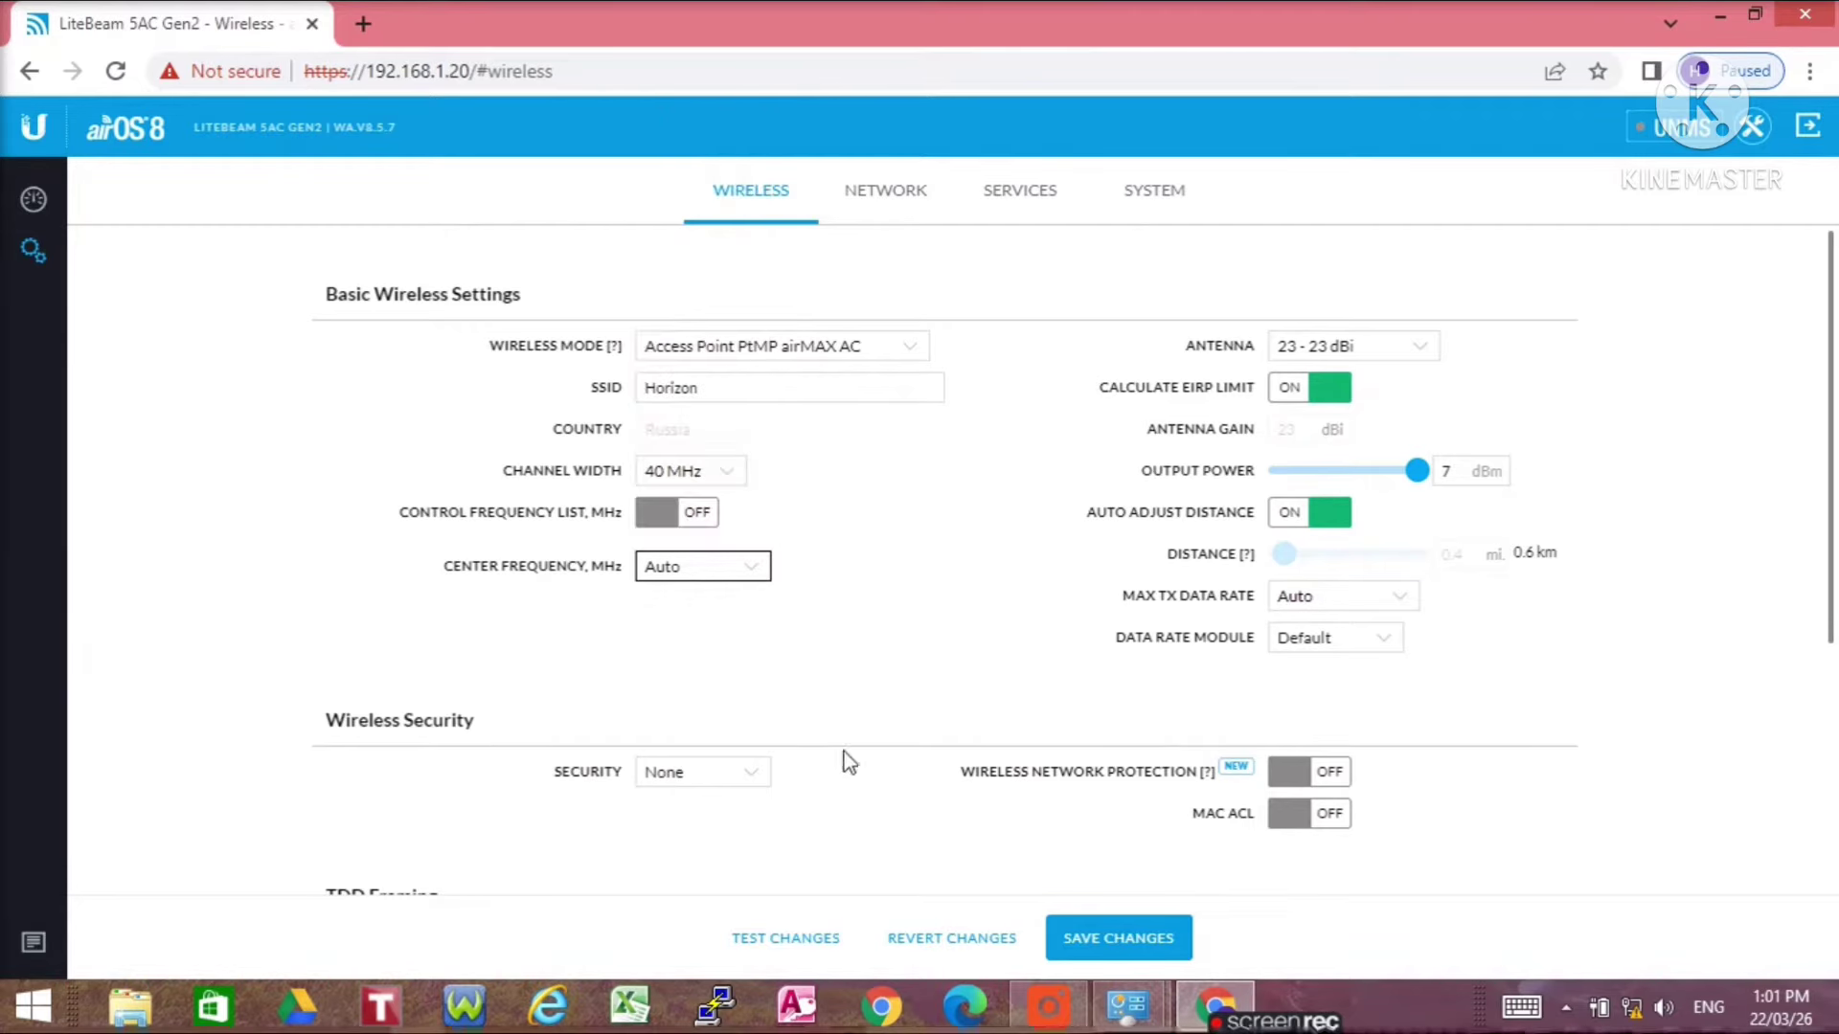
# Set security to WPA2-AES and enter the preshared key, briefly revealing it to check
pyautogui.click(761, 777)
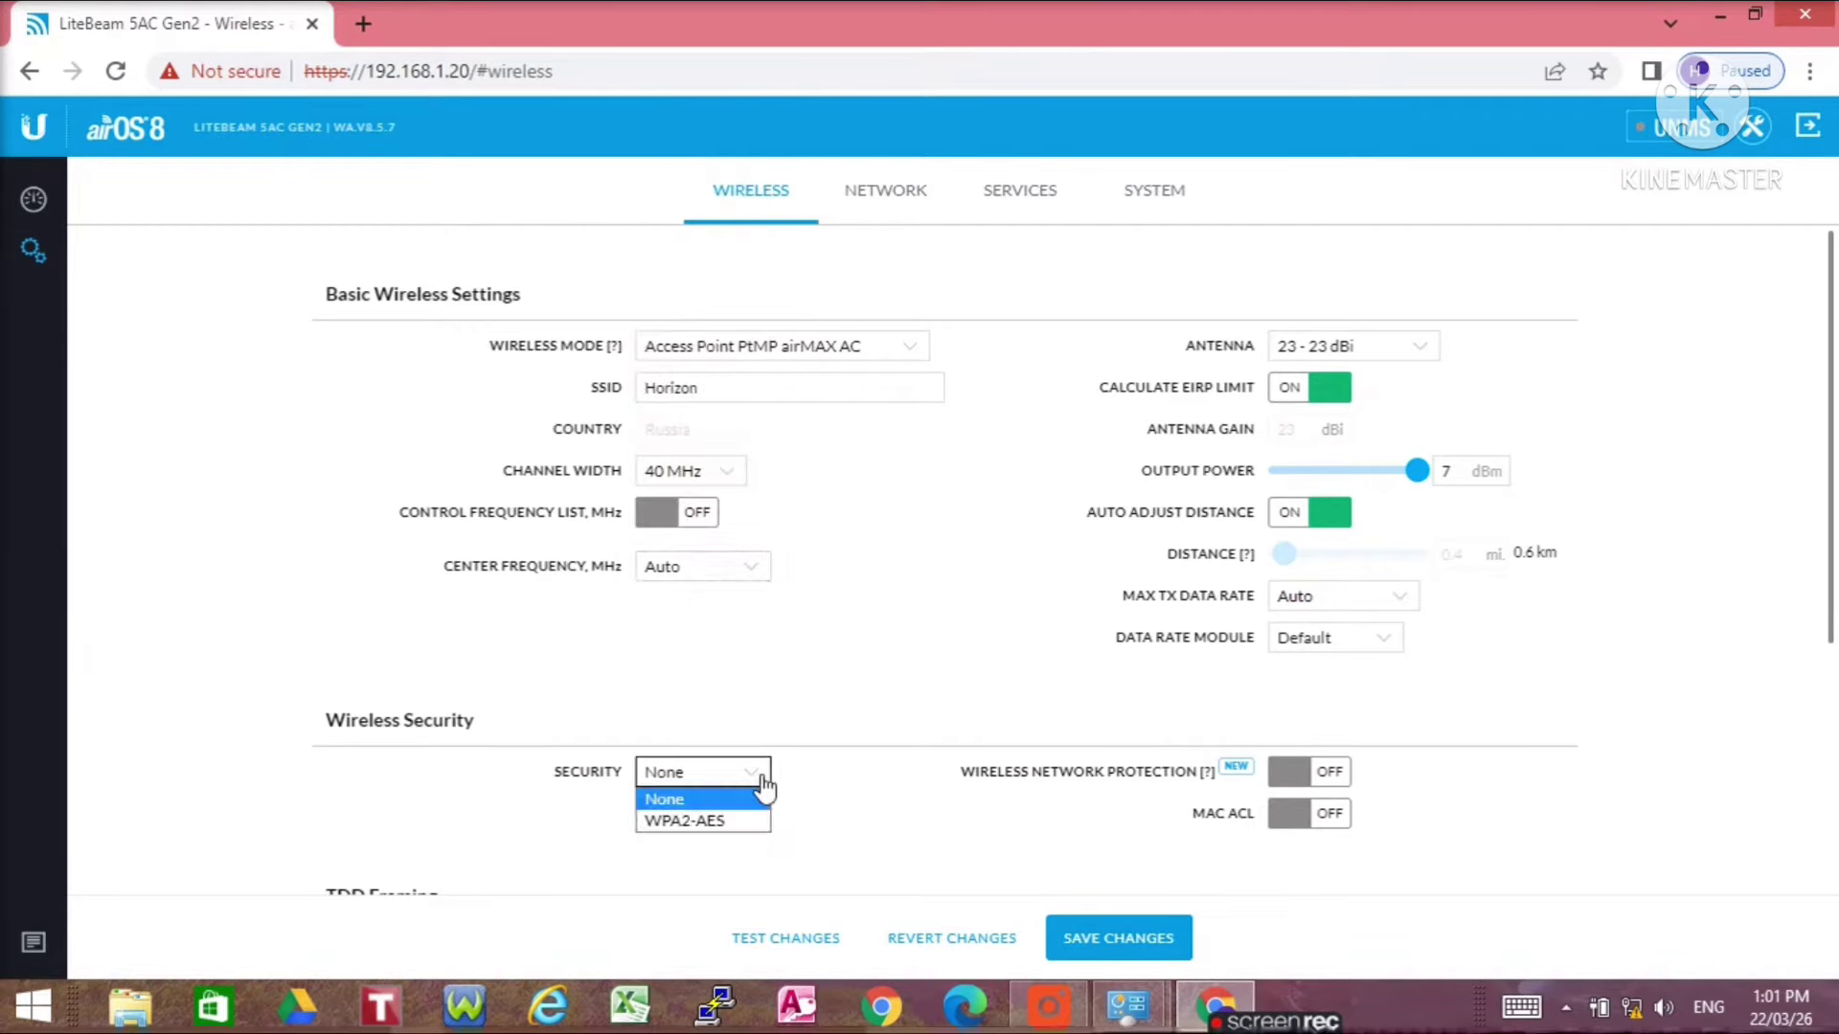
pyautogui.click(733, 825)
pyautogui.click(676, 852)
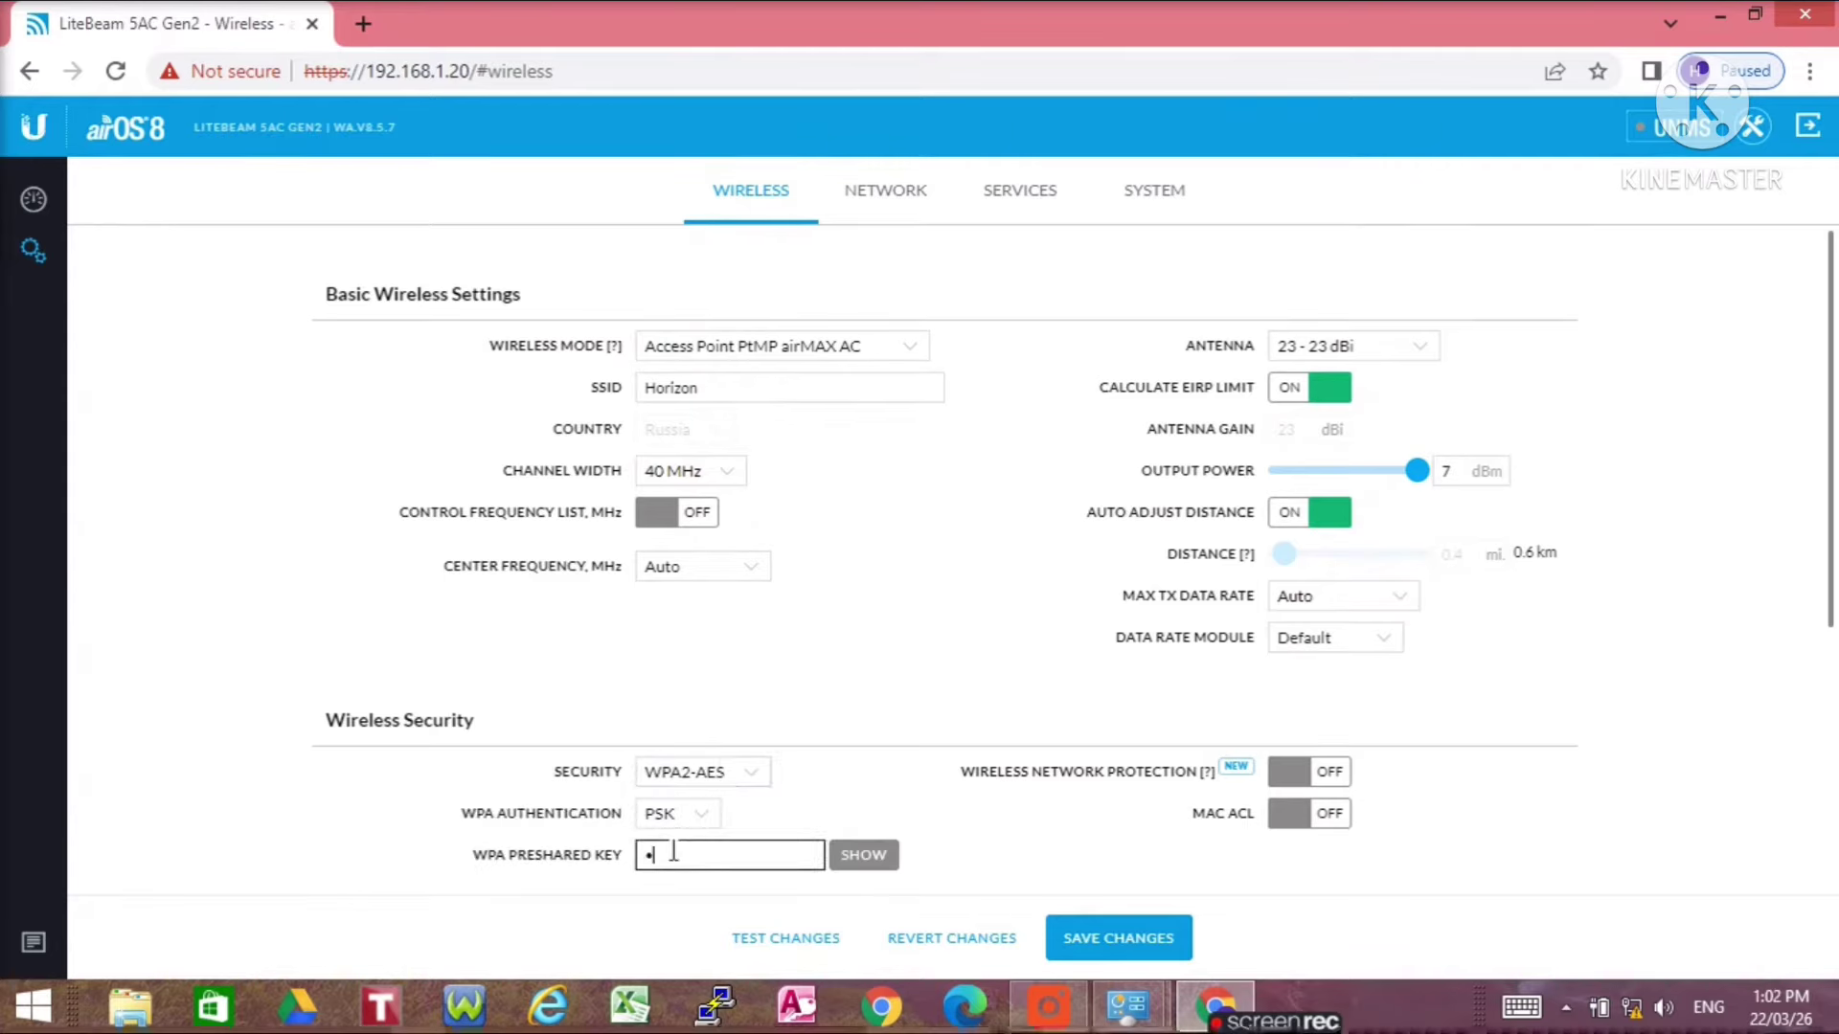
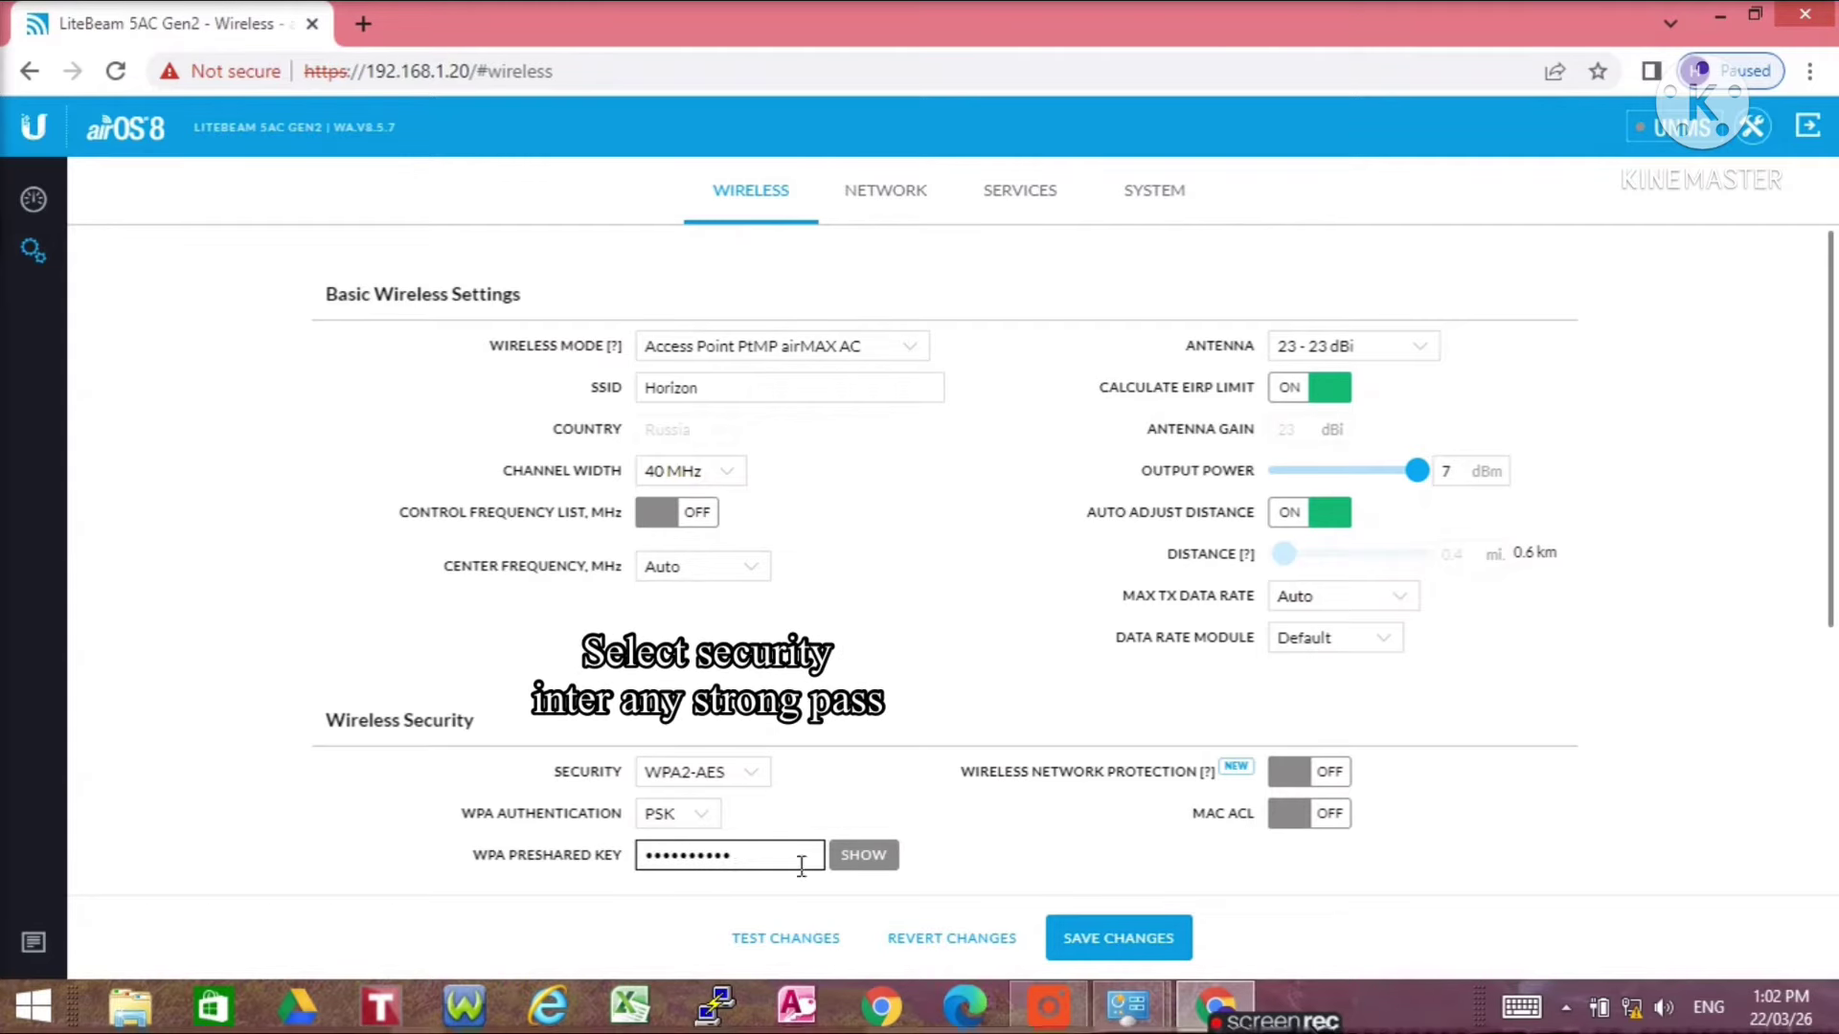
pyautogui.click(862, 855)
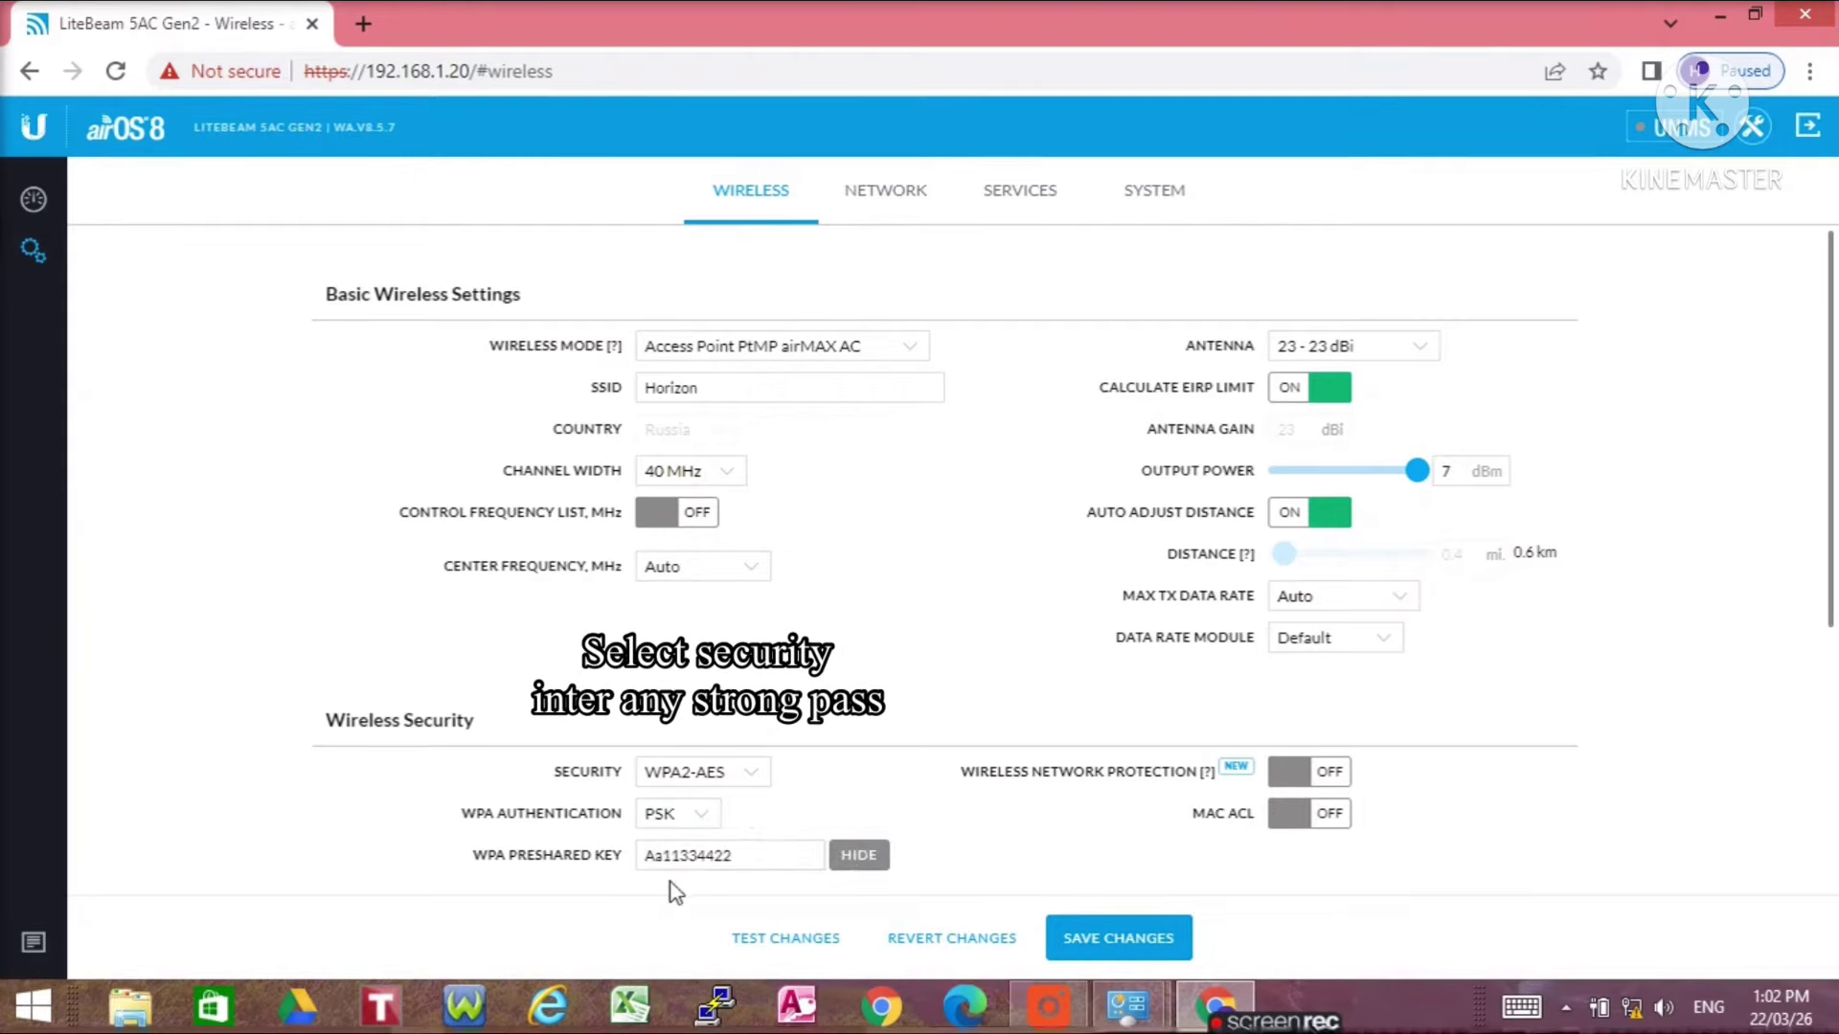
pyautogui.click(848, 857)
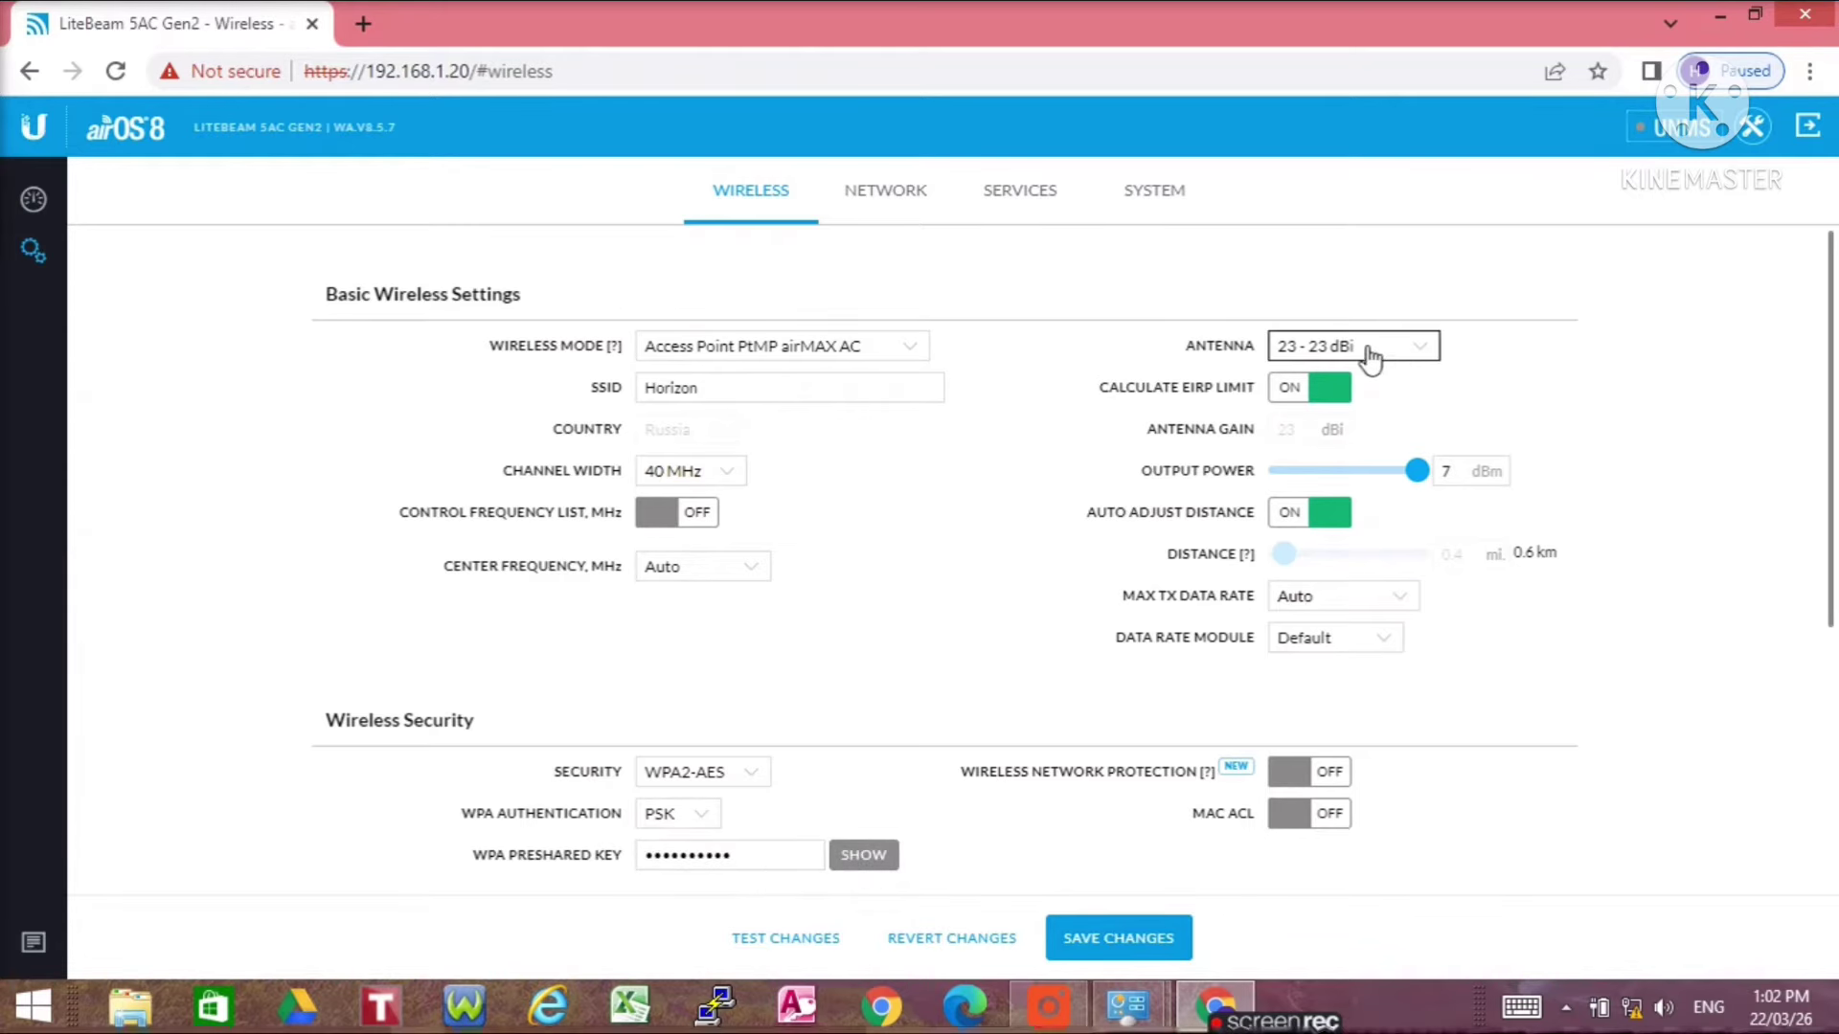
# Keep the 23 dBi antenna, turn off the automatic EIRP limit, and raise output power
pyautogui.click(1369, 353)
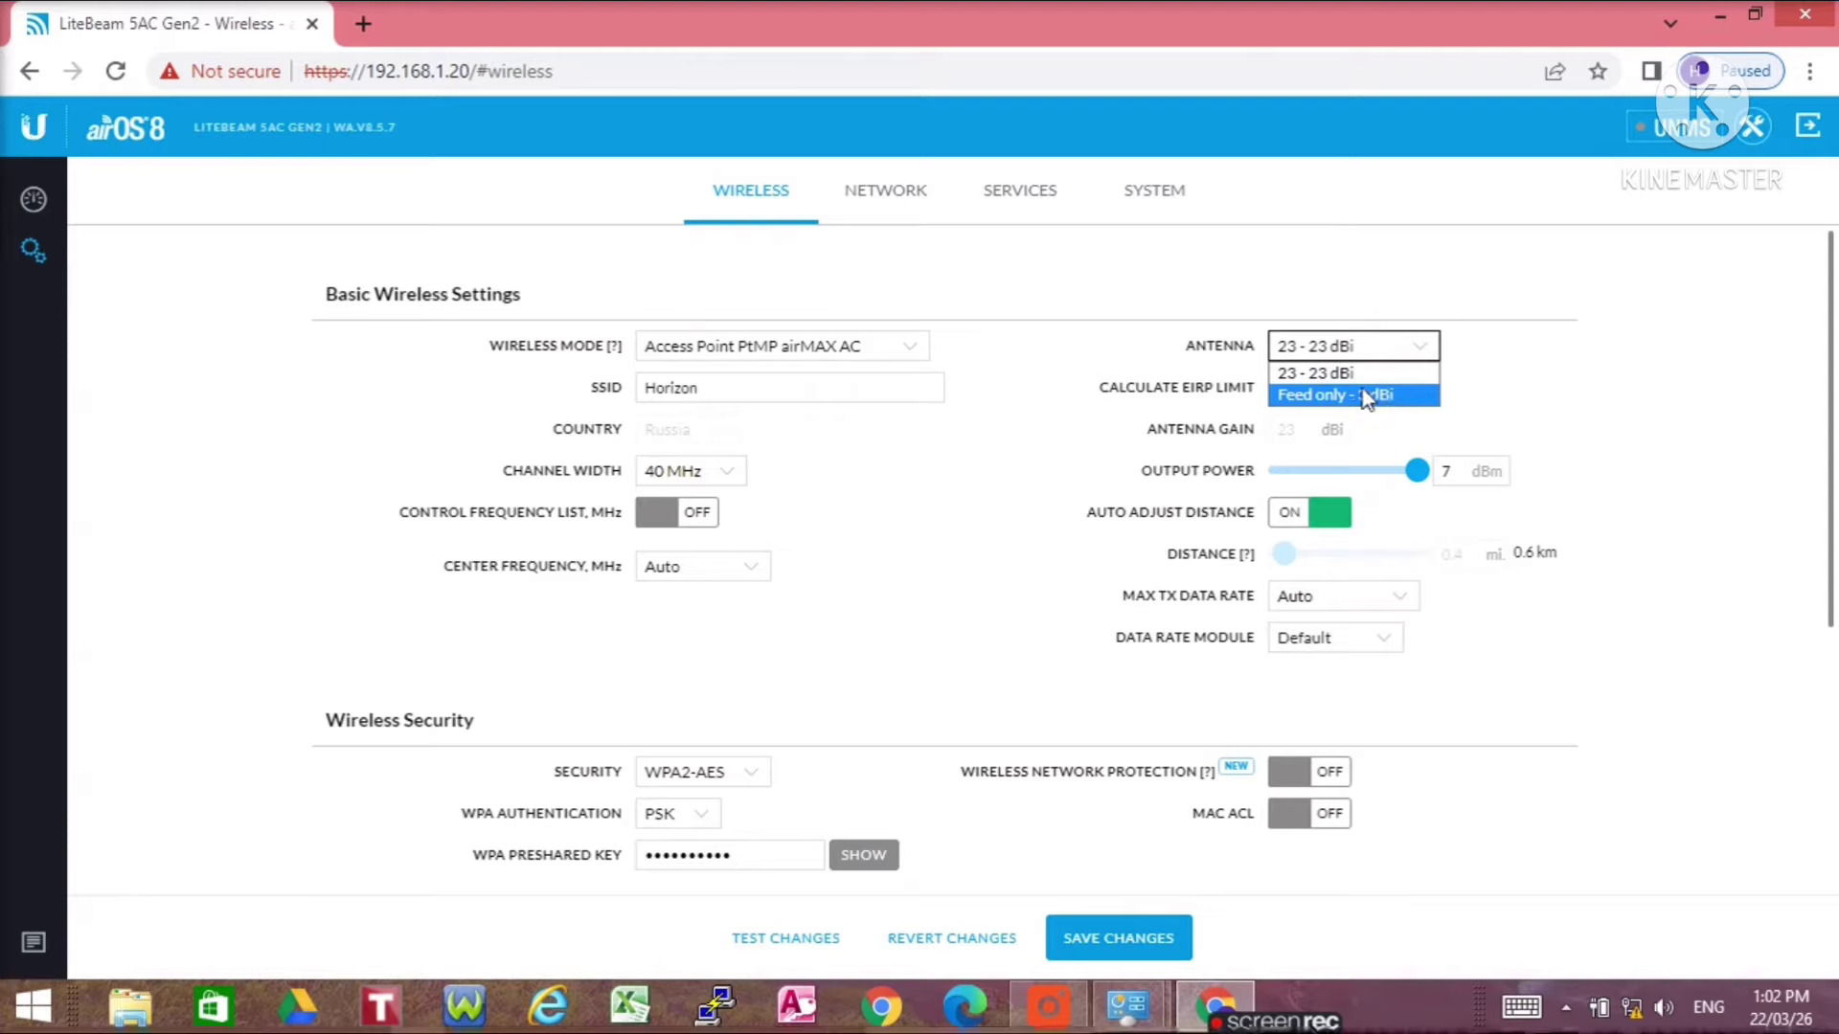
pyautogui.click(1358, 375)
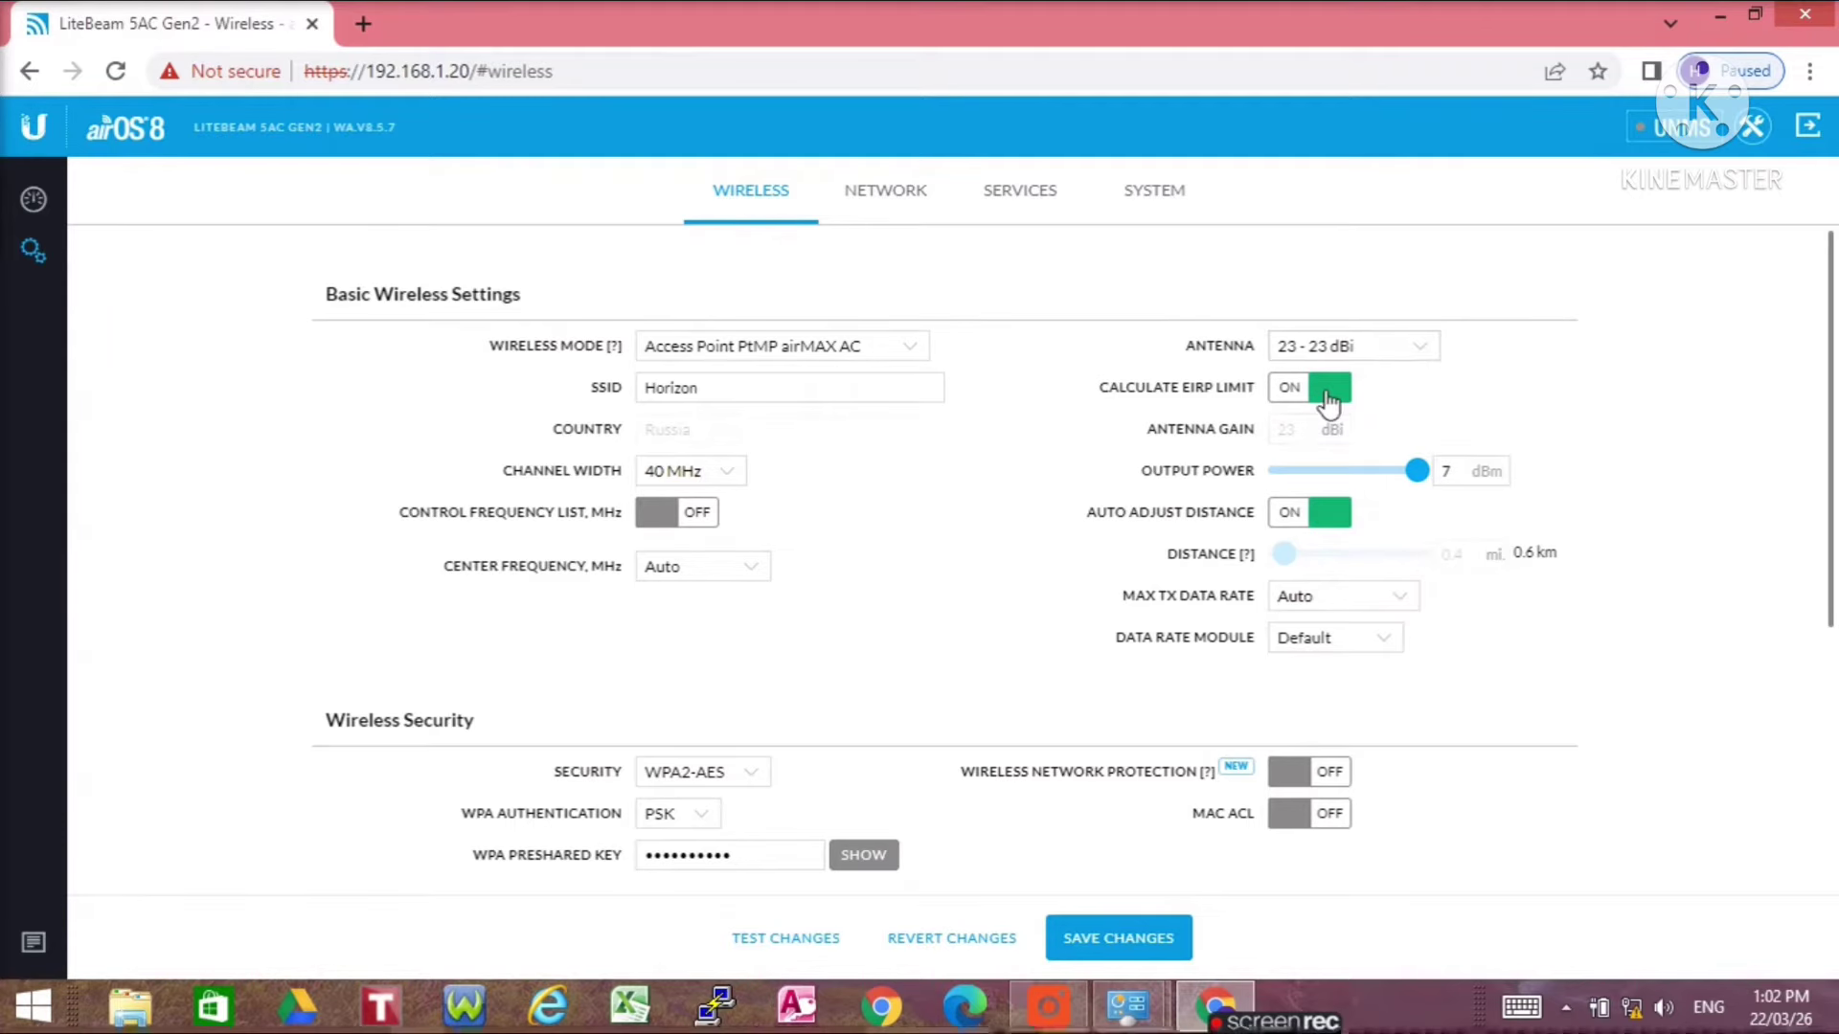
pyautogui.click(1328, 400)
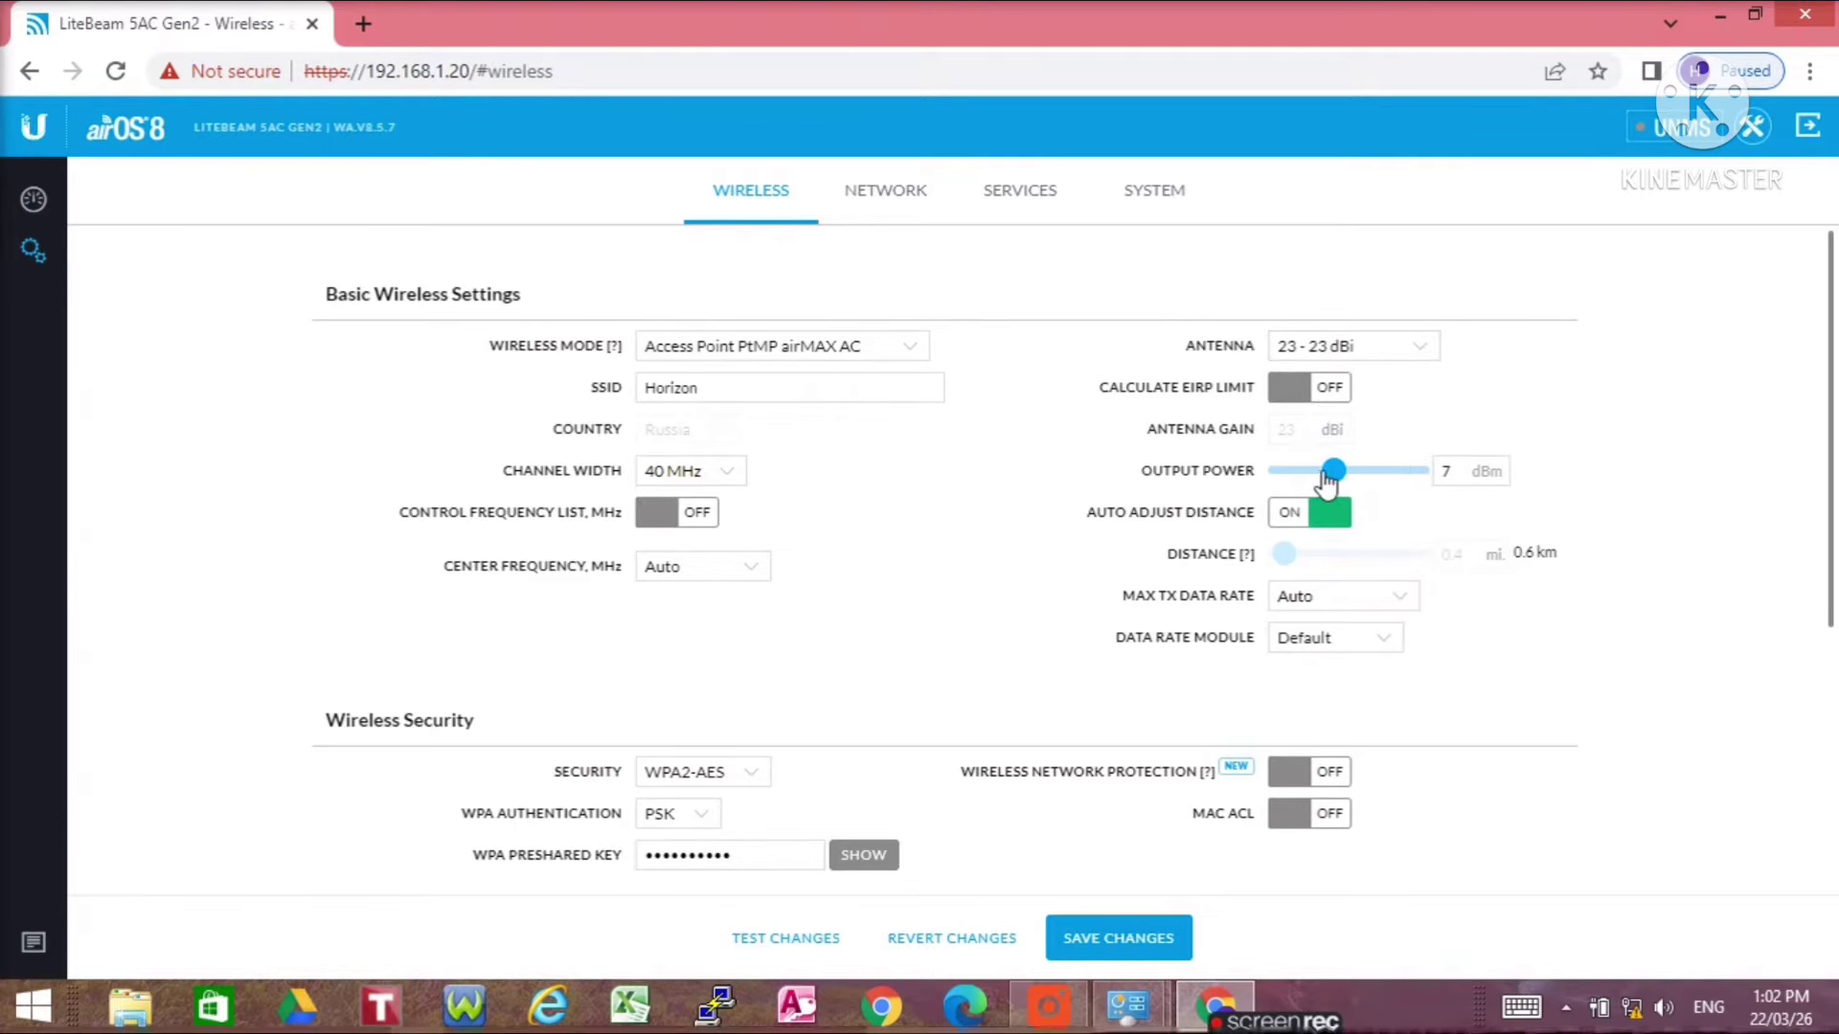
pyautogui.moveTo(1327, 471); pyautogui.dragTo(1416, 471)
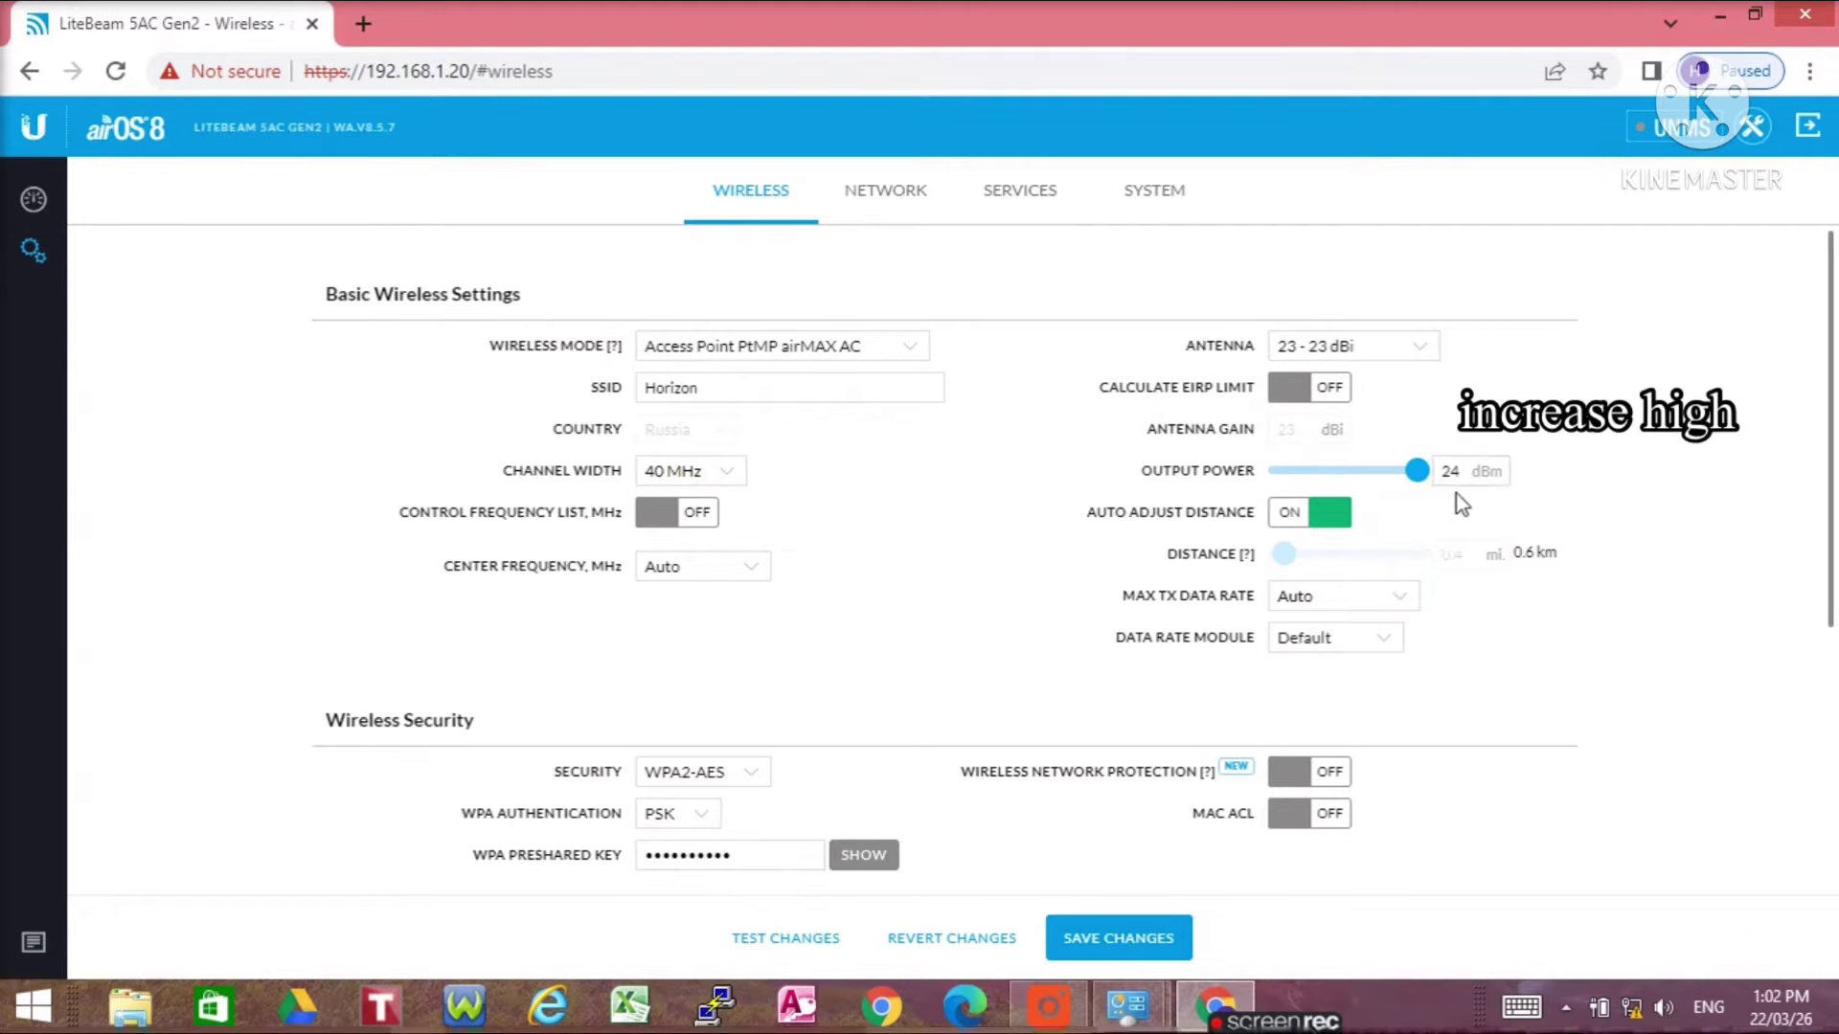
# Turn off Auto Adjust Distance and set the link distance to 6.2 mi (10 km)
pyautogui.click(1310, 517)
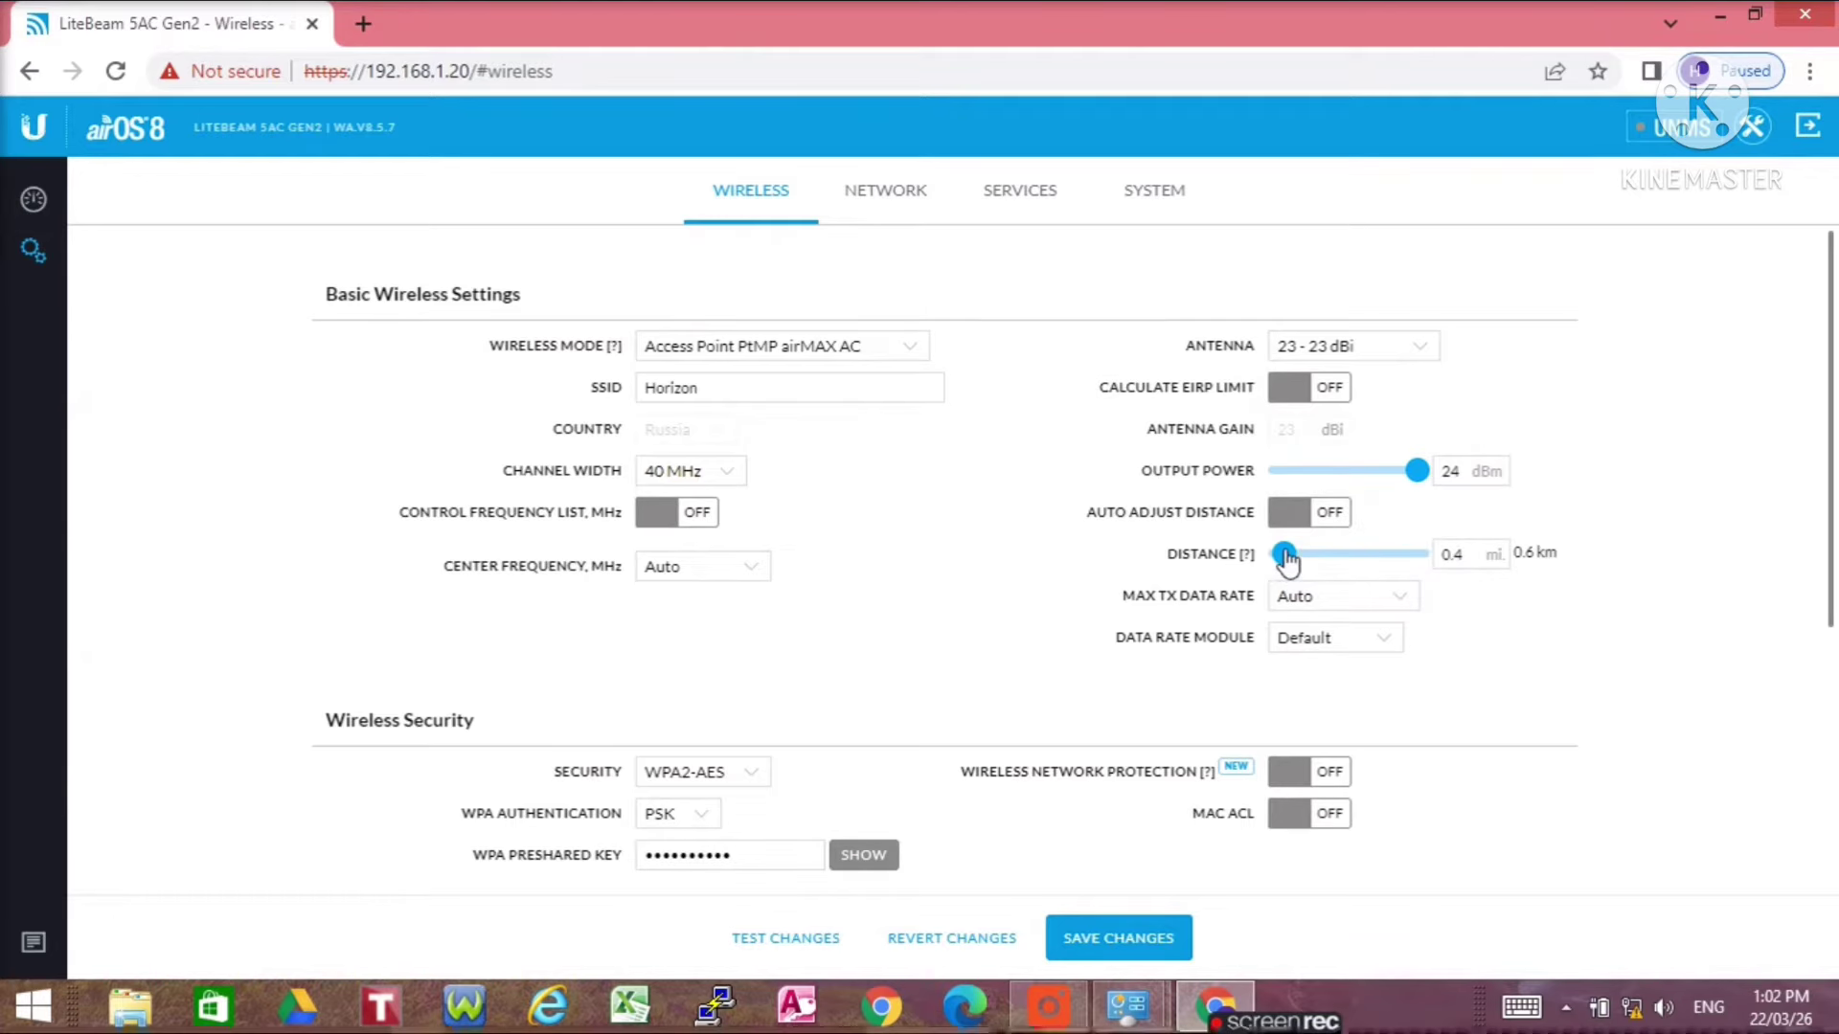
pyautogui.moveTo(1286, 561)
pyautogui.mouseDown()
pyautogui.moveTo(1446, 575)
pyautogui.moveTo(1275, 566)
pyautogui.mouseUp()
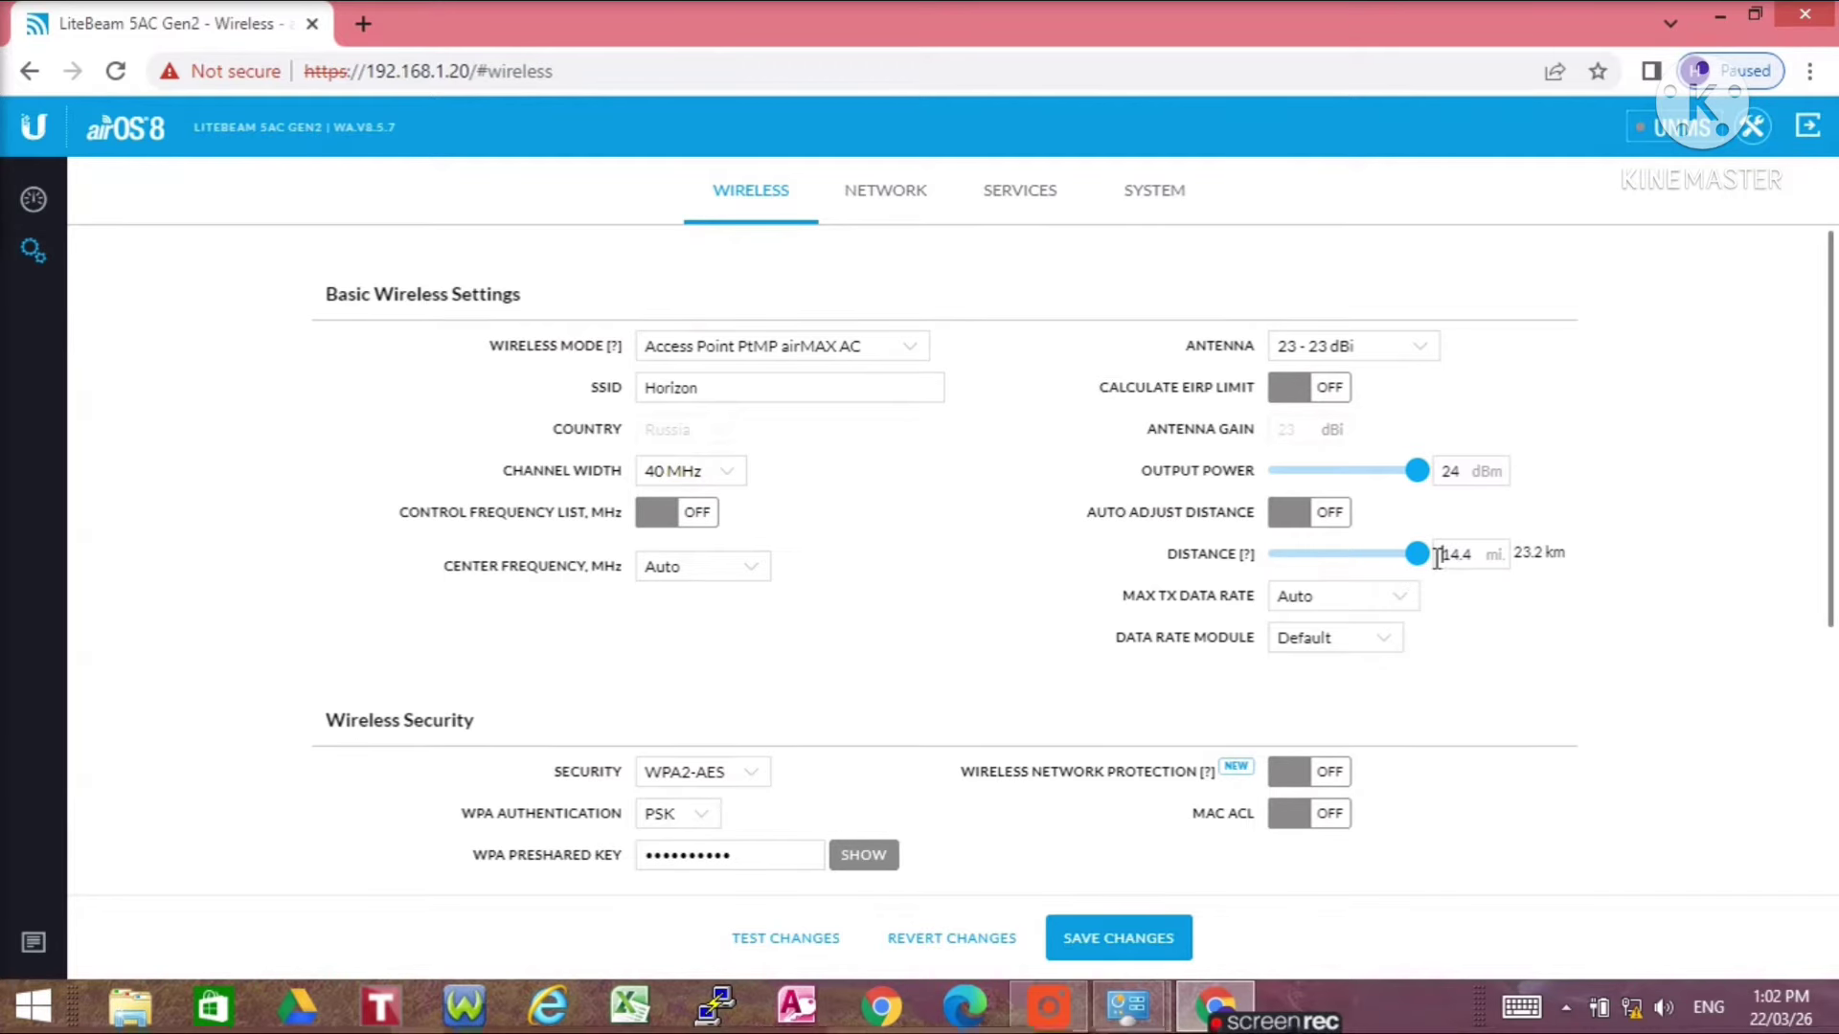
pyautogui.moveTo(1417, 556); pyautogui.dragTo(1344, 571)
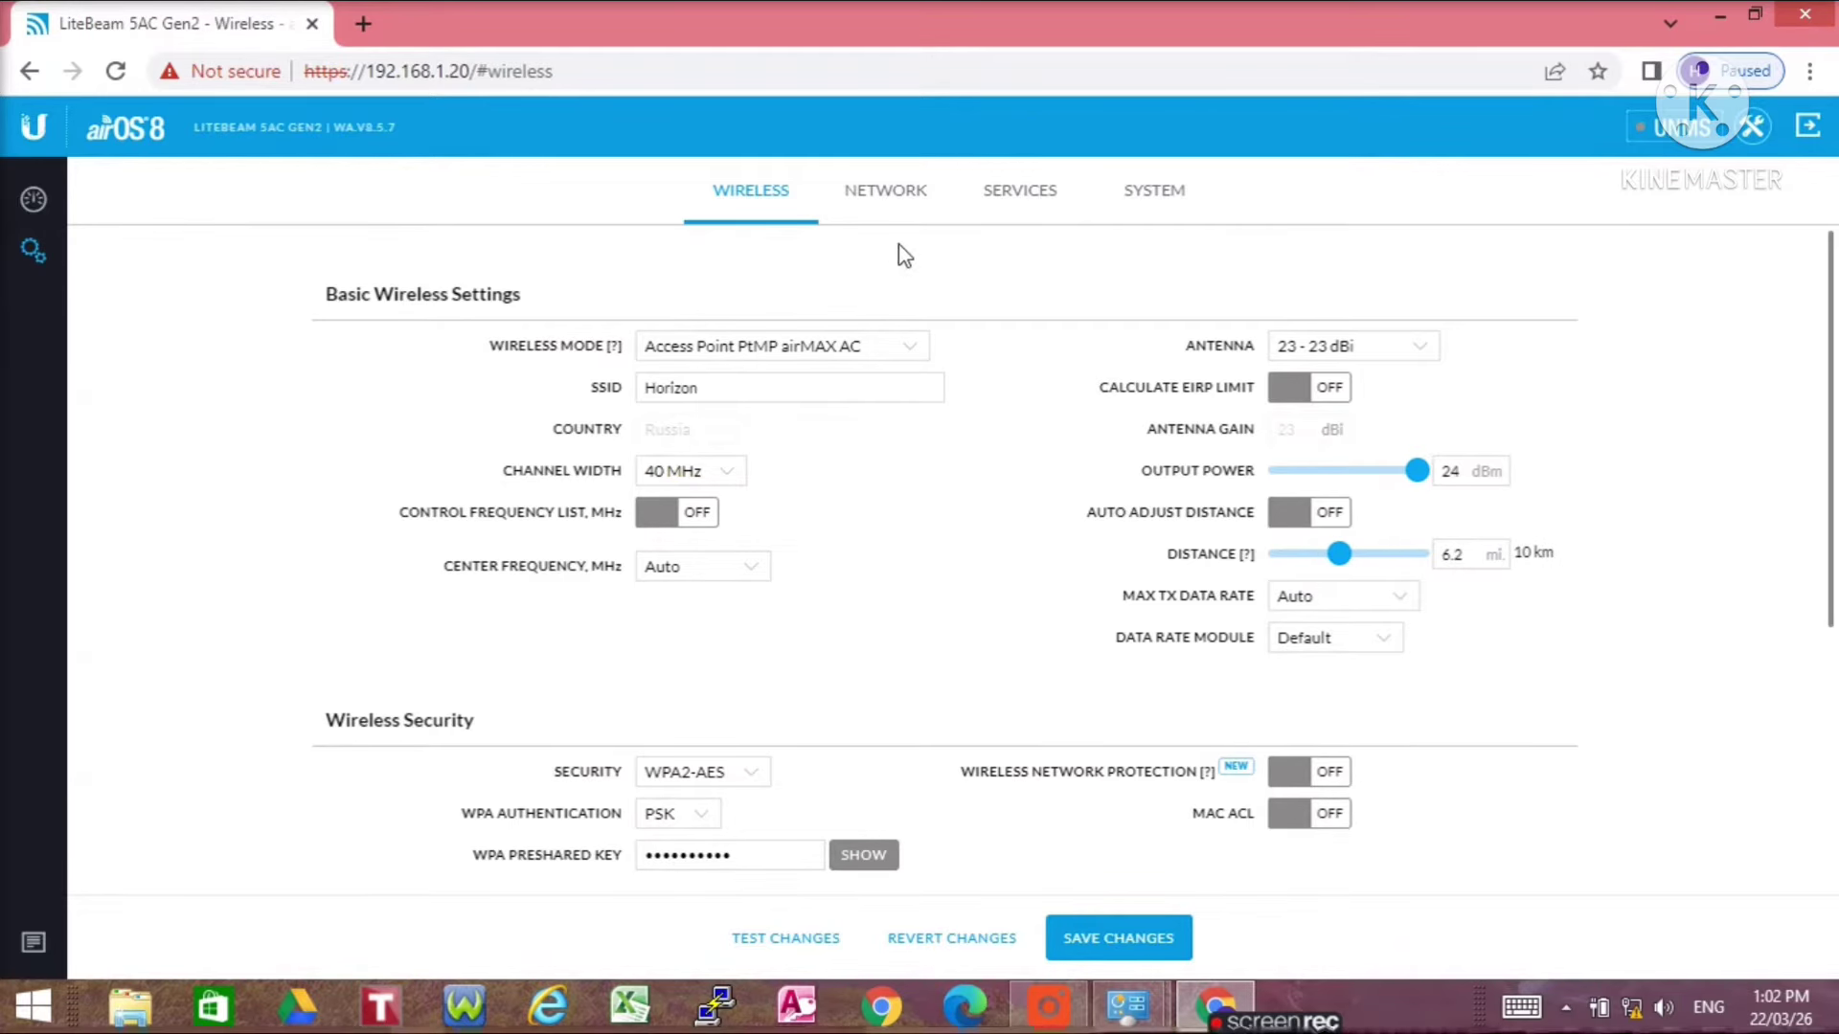
# On the Network tab, keep Bridge mode and return Configuration Mode to Simple after trying Advanced
pyautogui.click(893, 202)
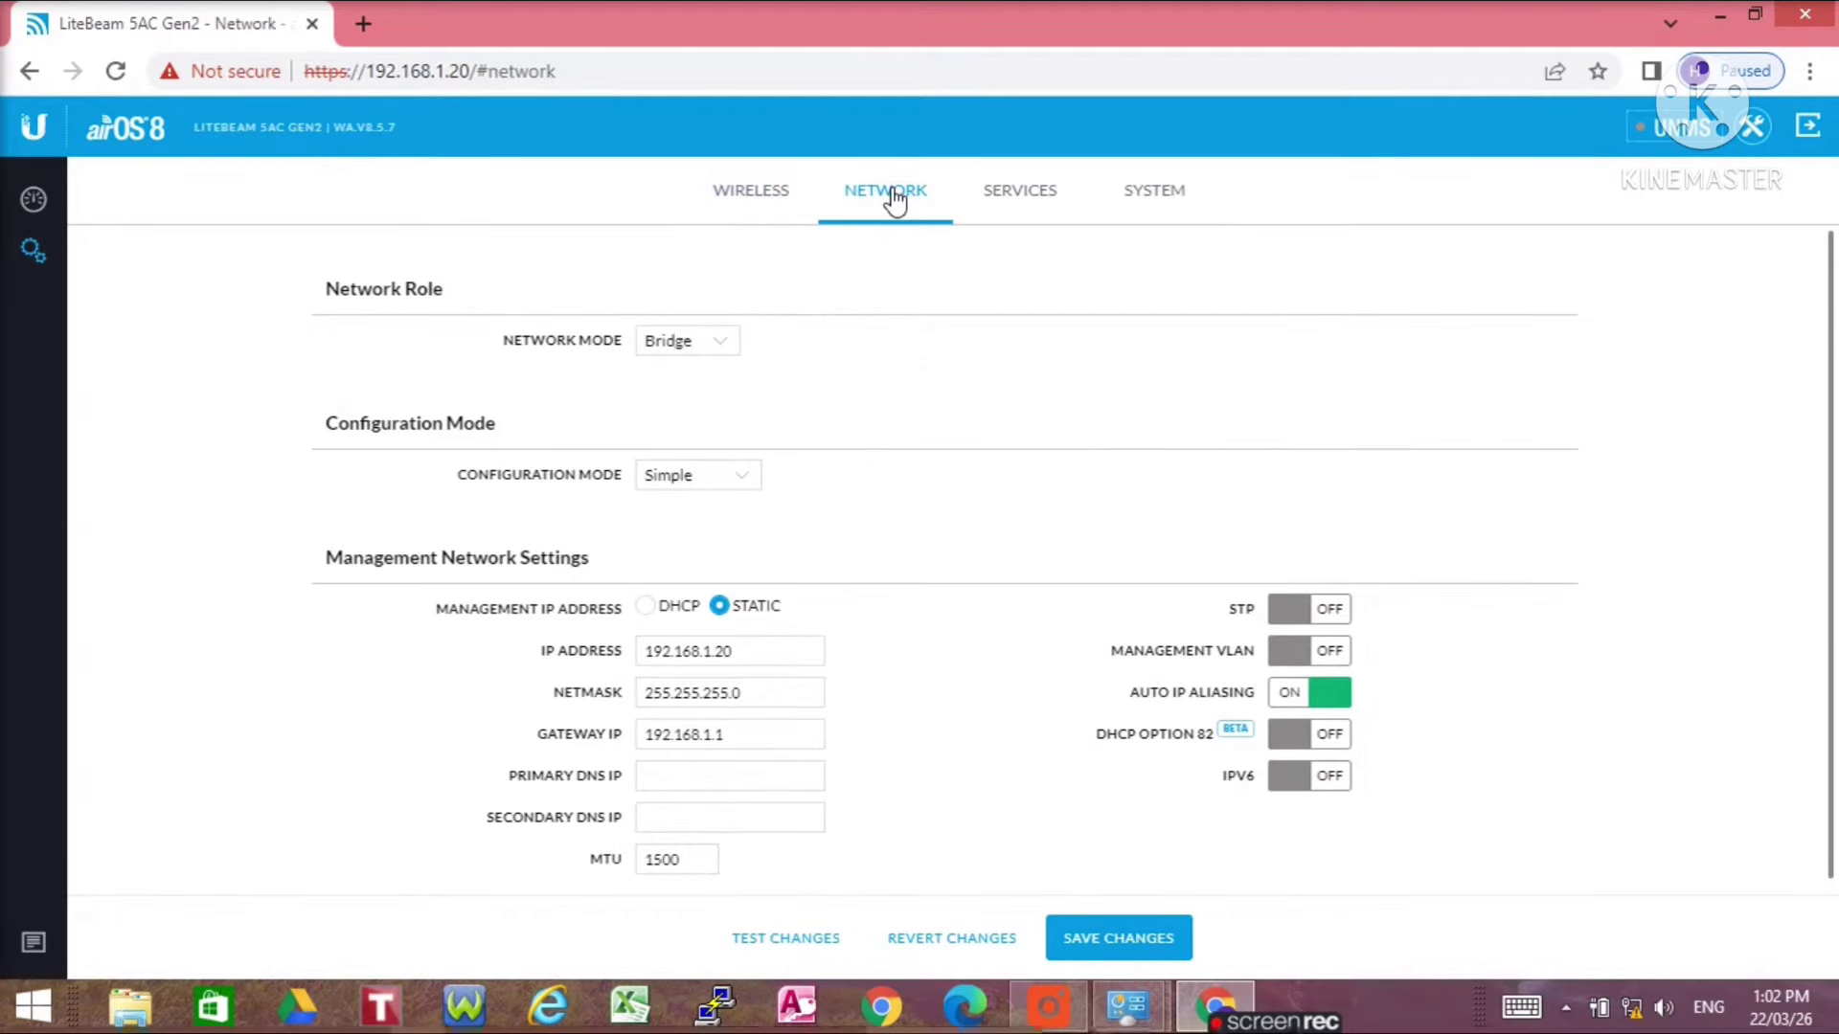
pyautogui.click(721, 341)
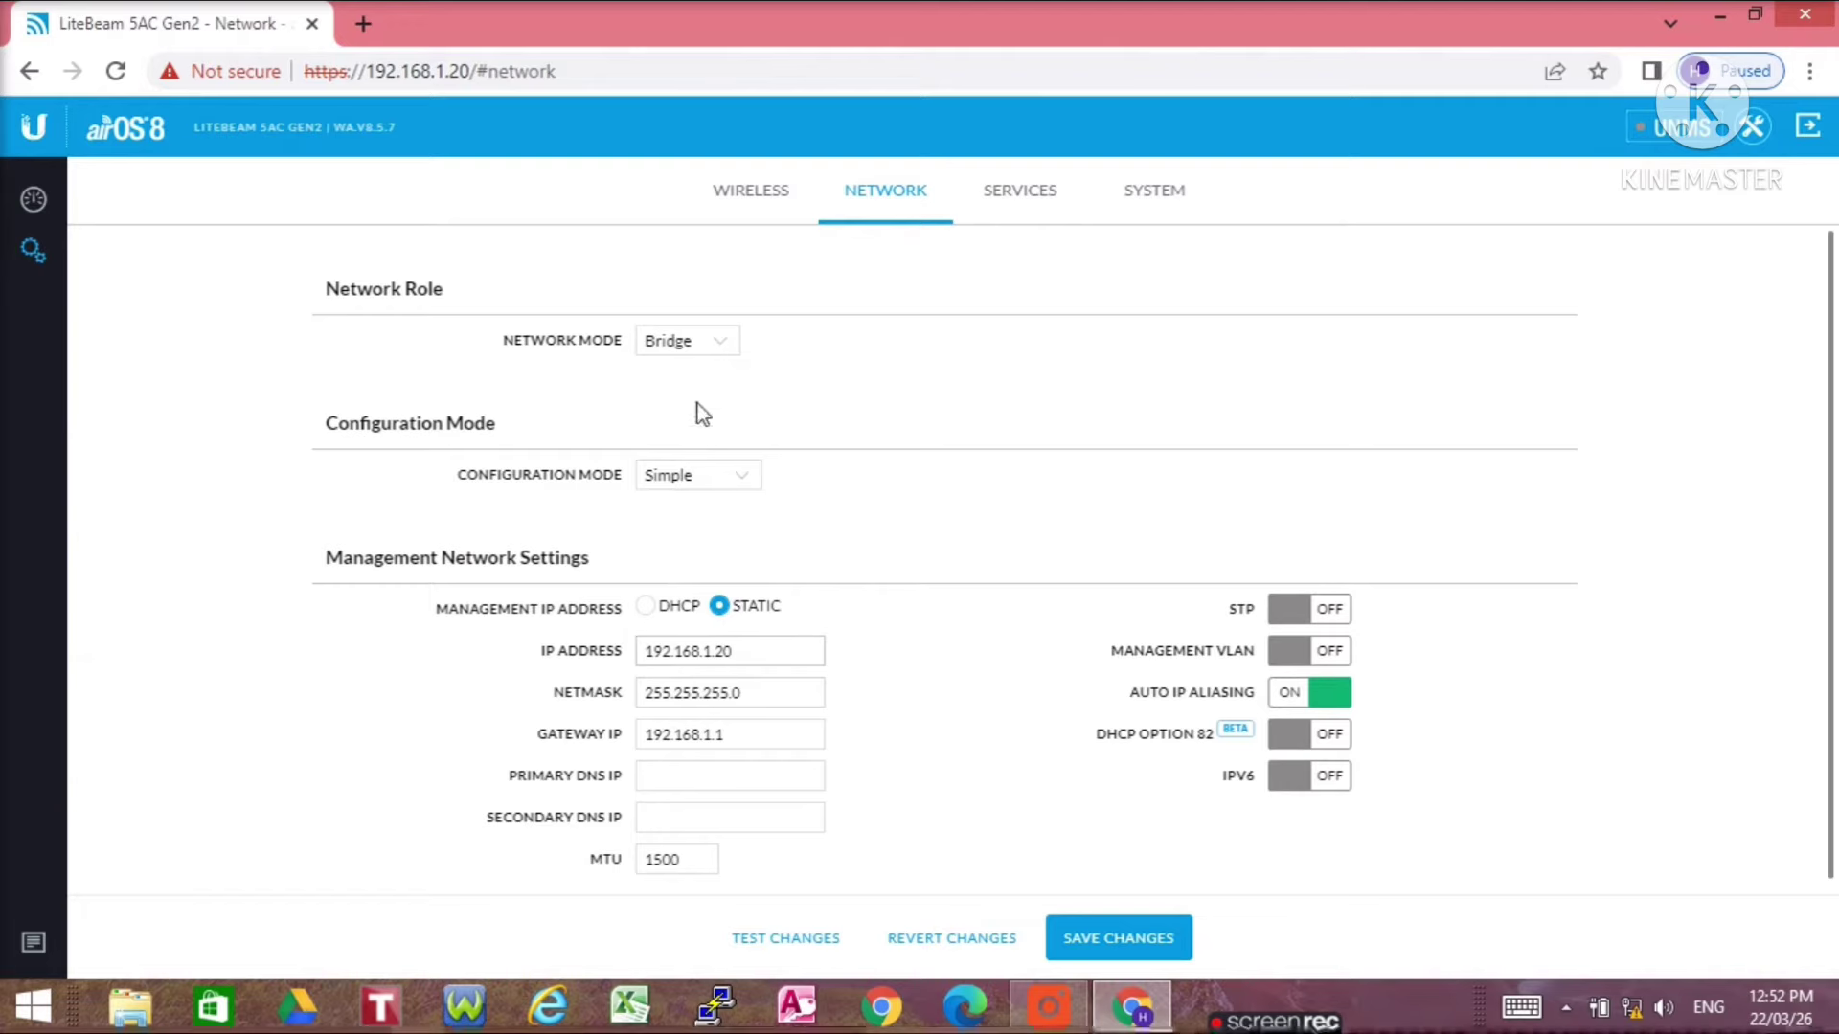
pyautogui.click(704, 345)
pyautogui.click(706, 376)
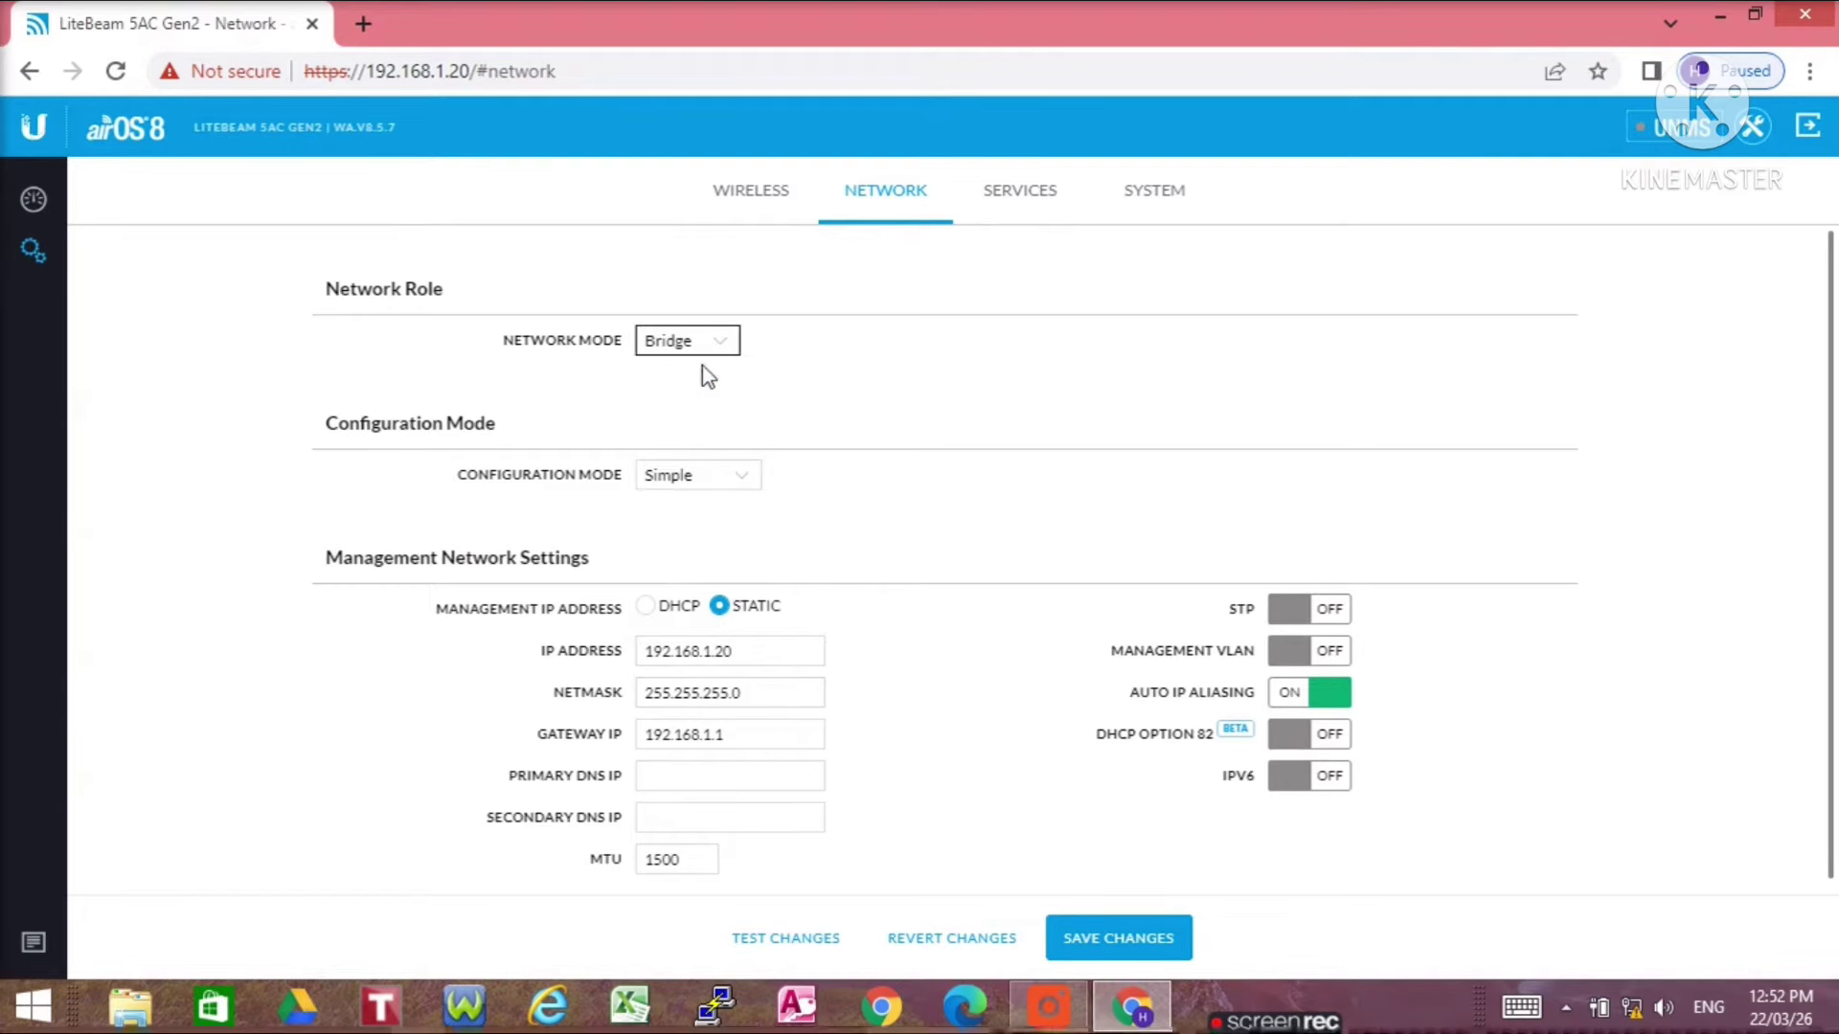
pyautogui.click(738, 476)
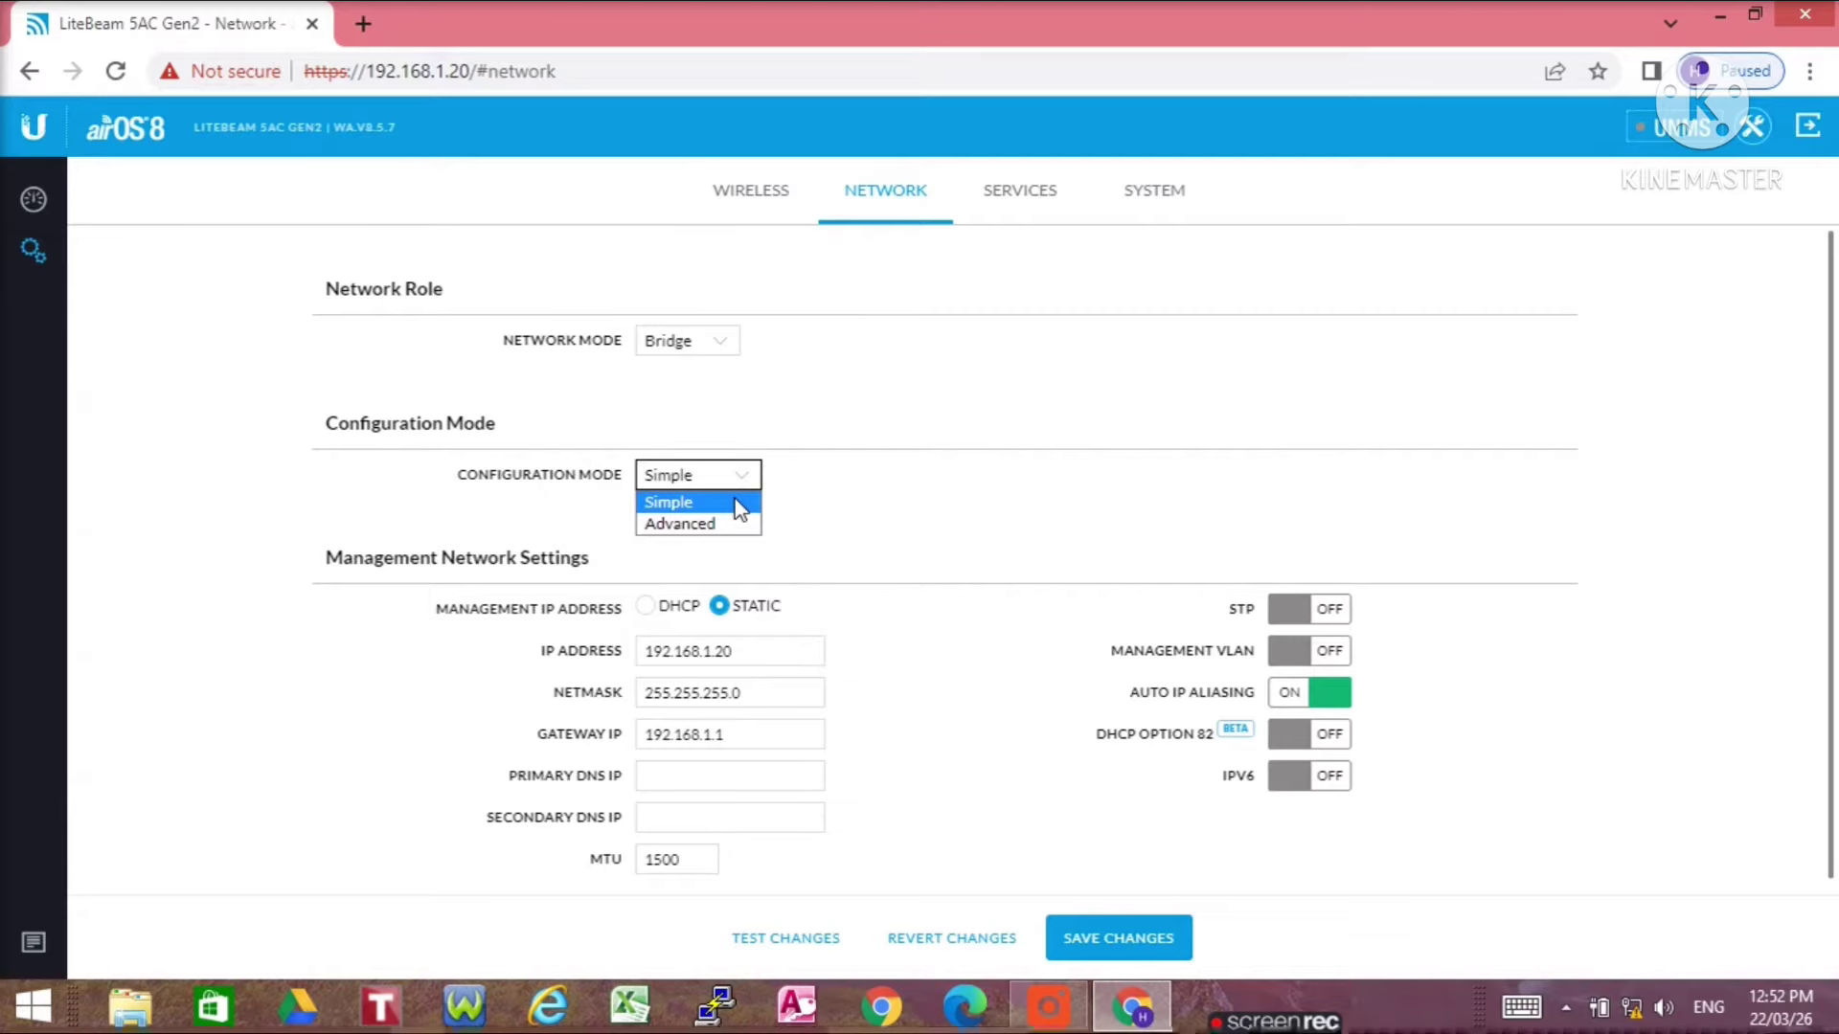
pyautogui.click(735, 526)
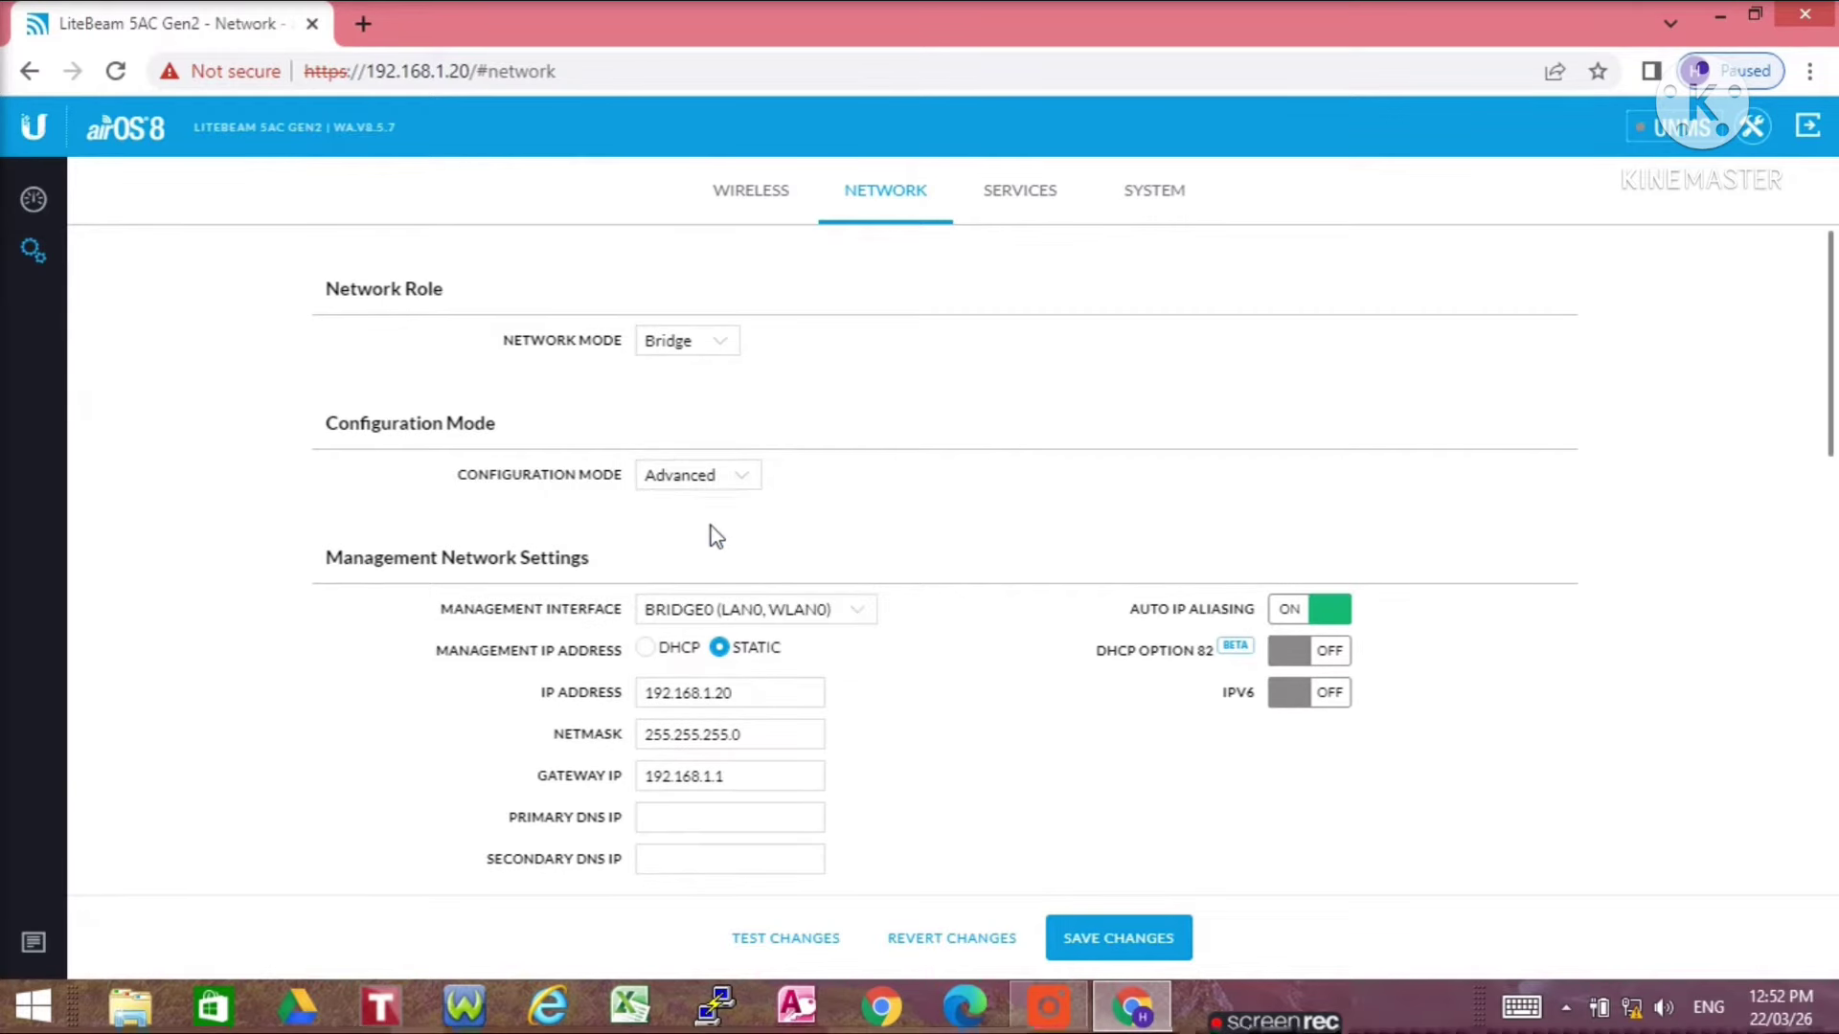
pyautogui.click(720, 481)
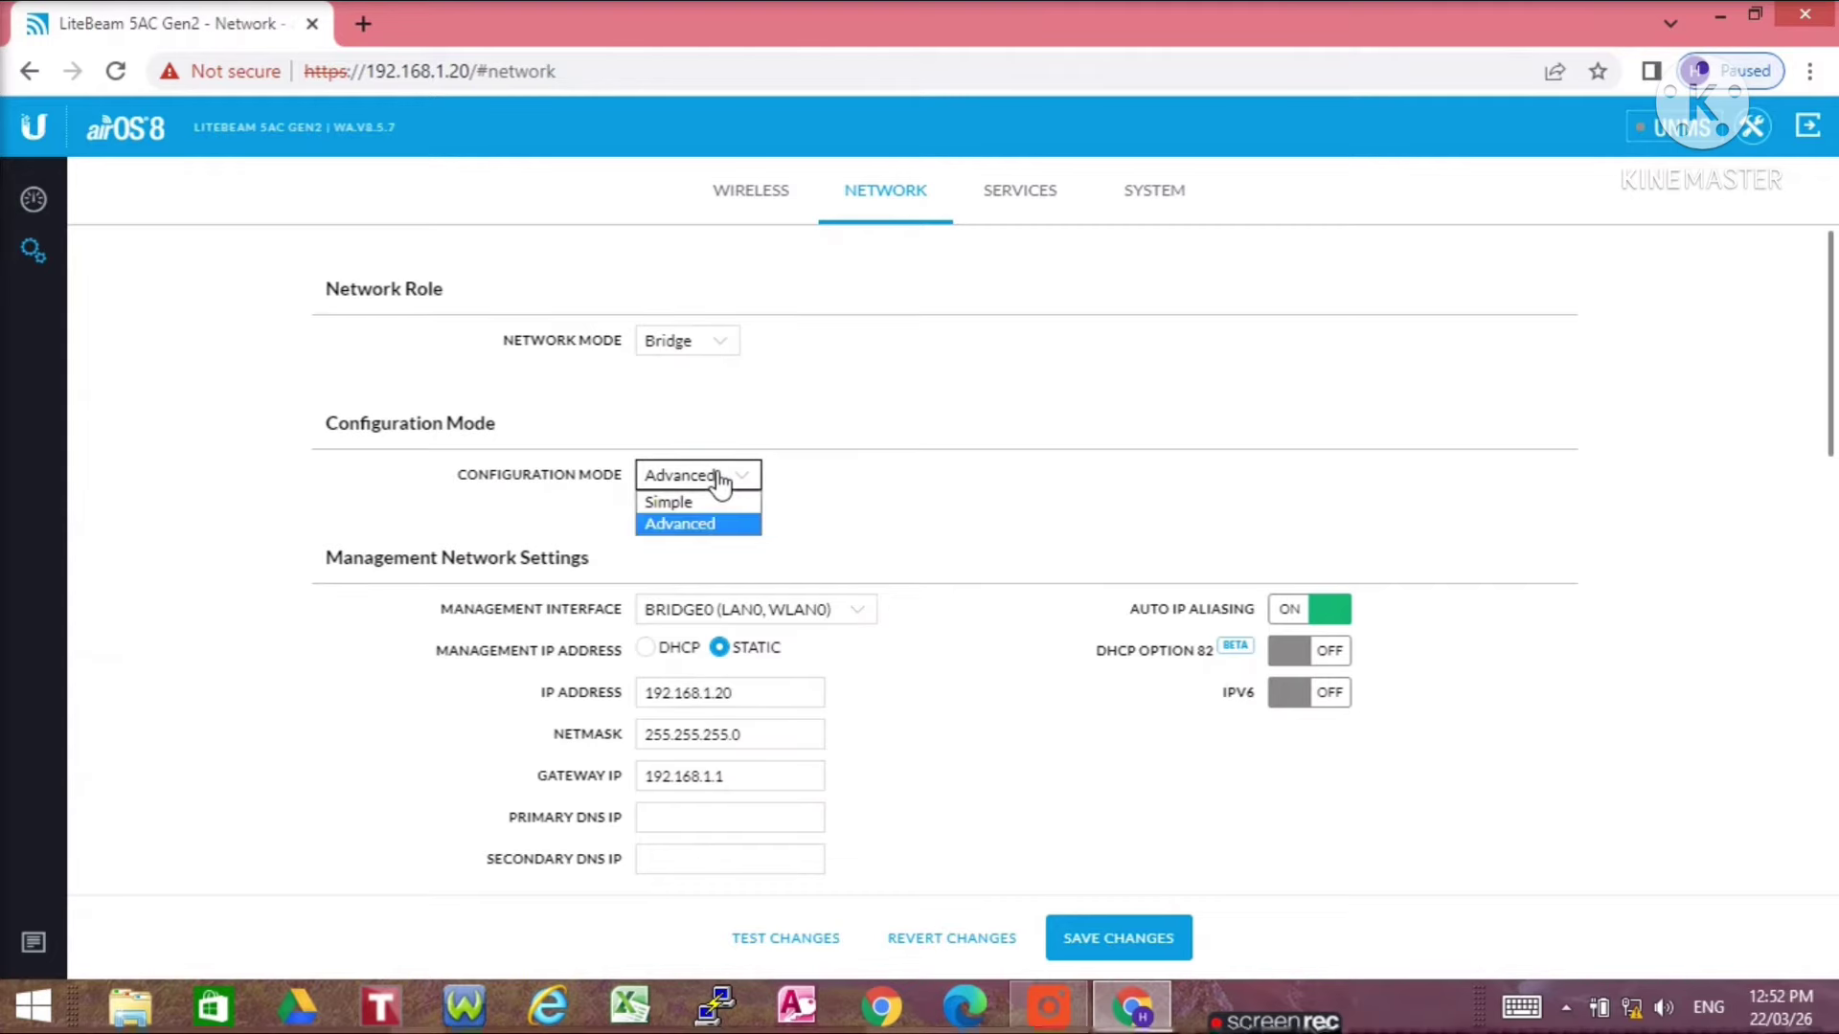
pyautogui.click(720, 502)
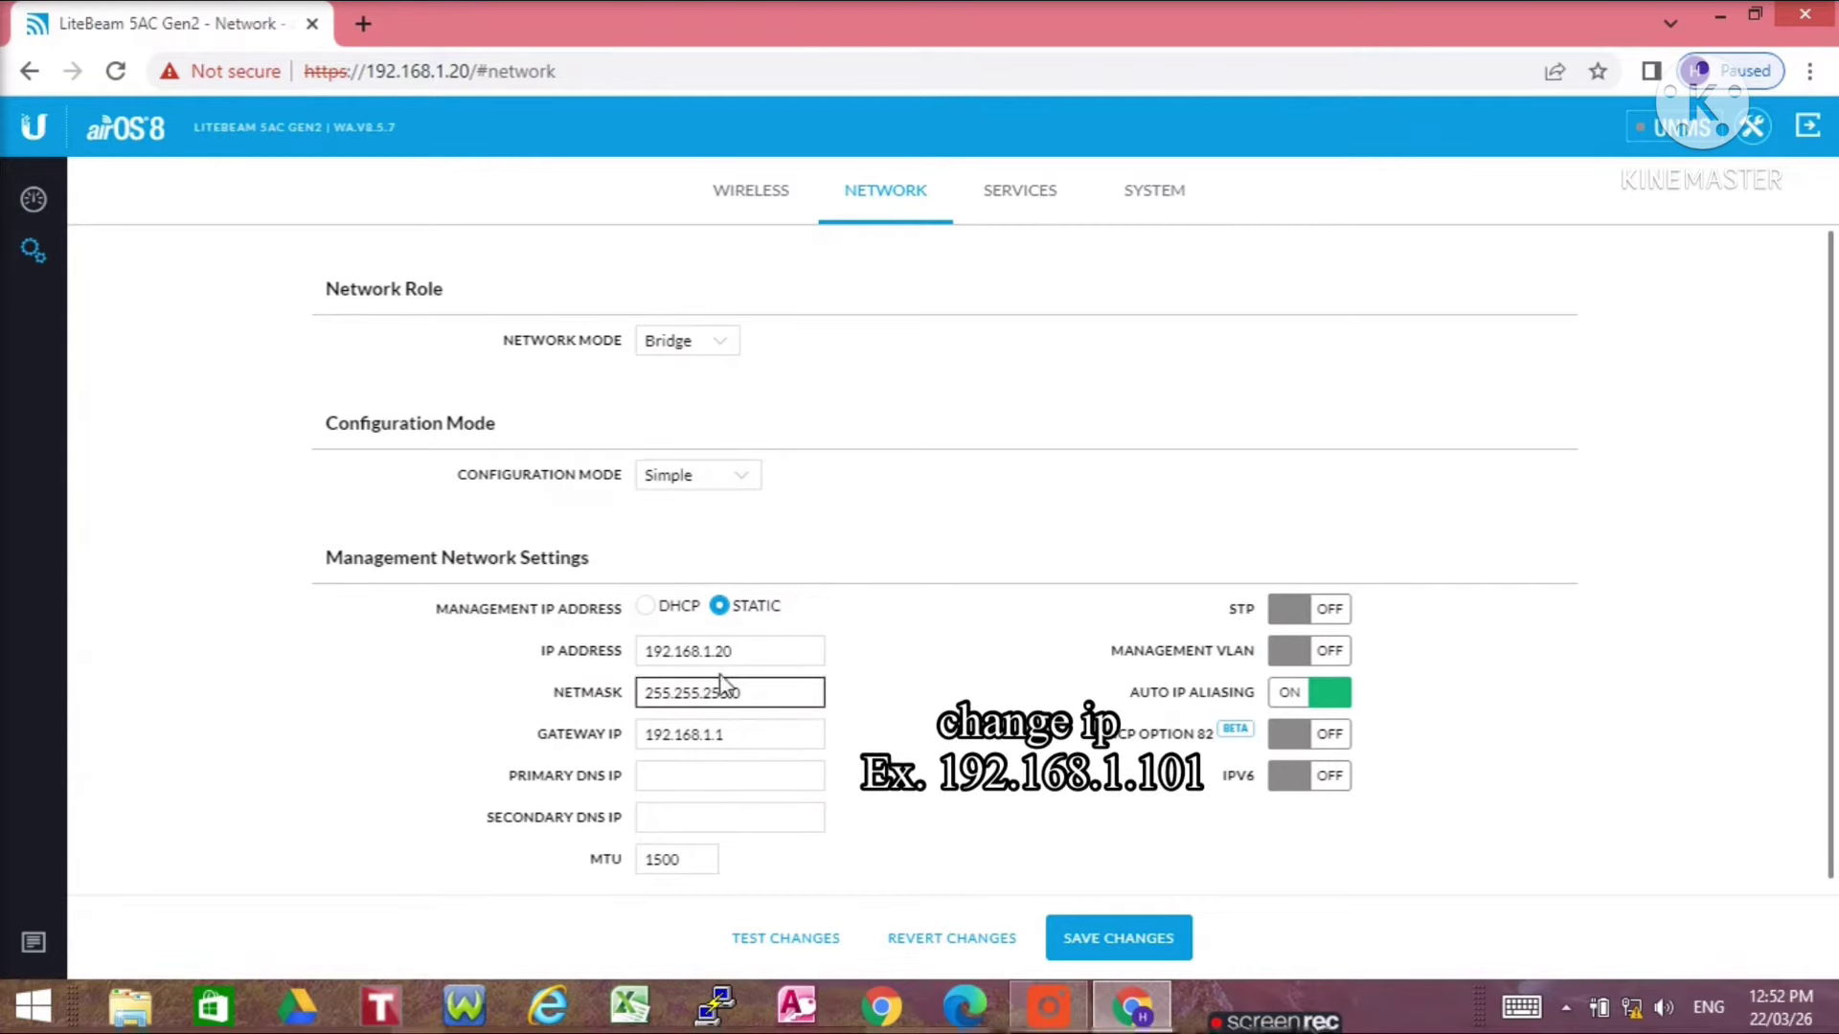
# Replace management IP 192.168.1.20 with 192.168.1.101, check gateway 192.168.1.1, and leave Management VLAN off
pyautogui.click(745, 655)
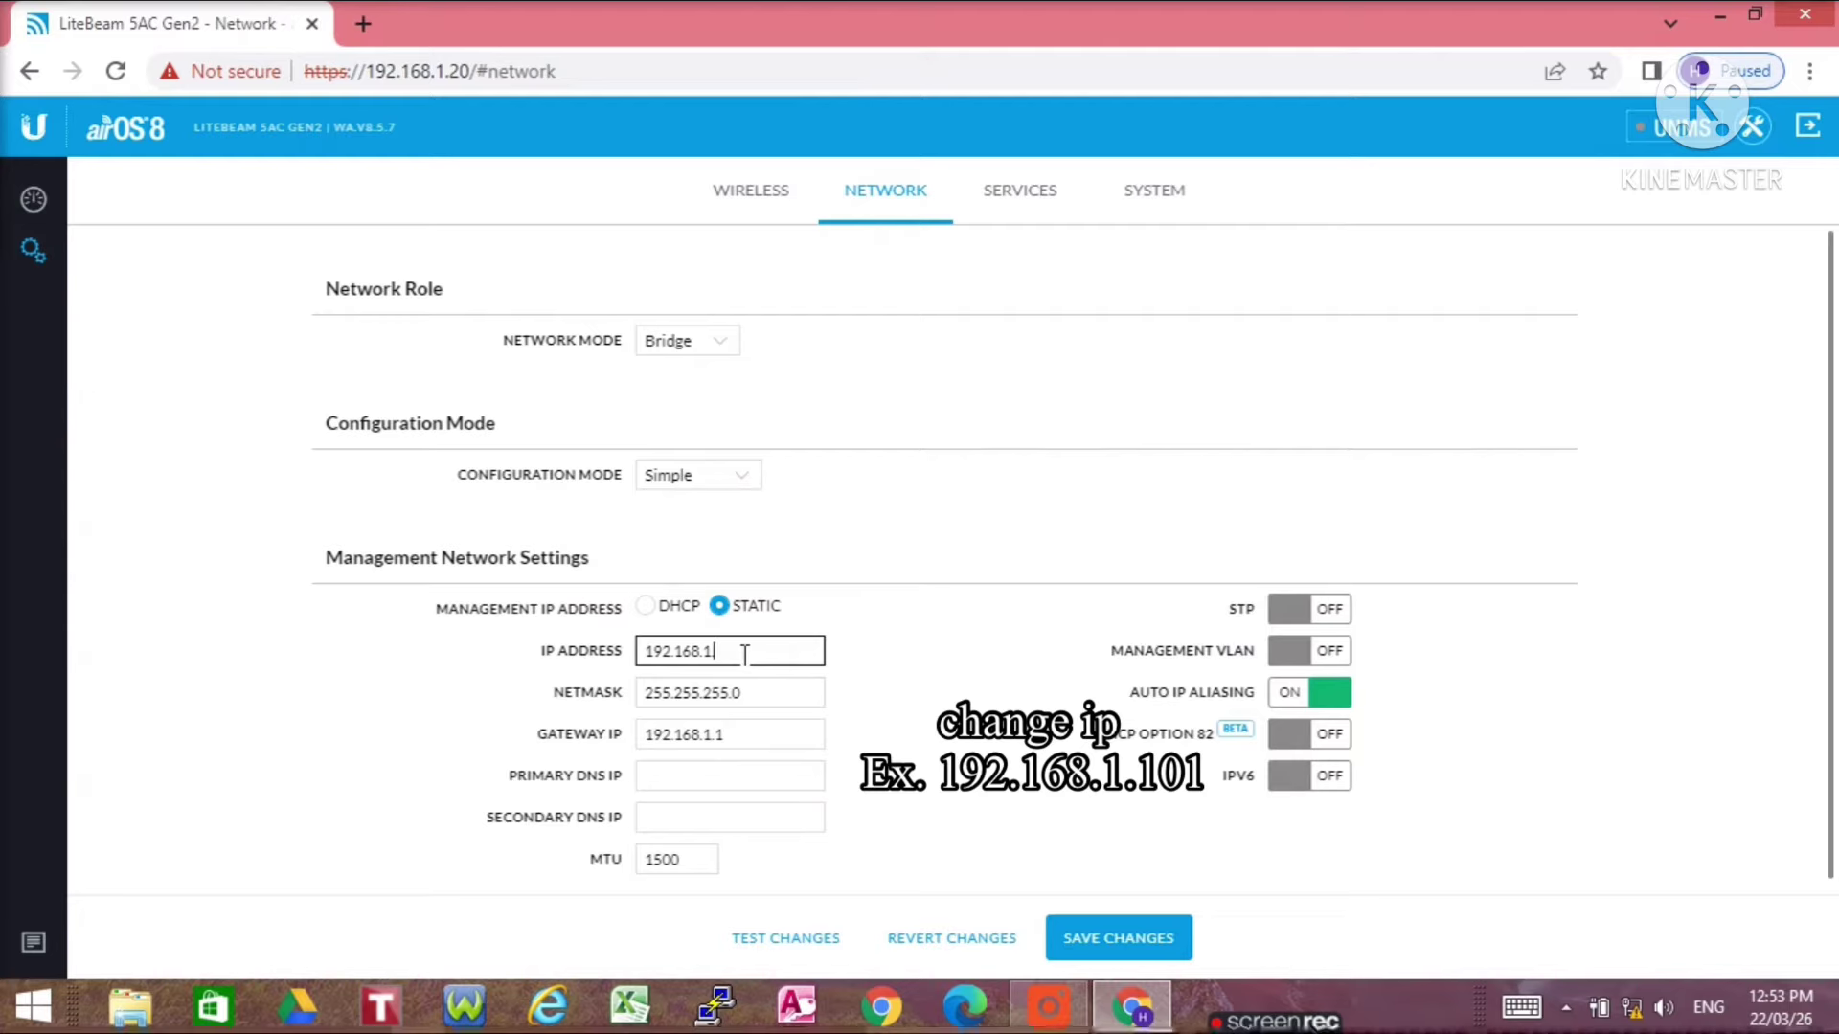
pyautogui.press('BackSpace')
pyautogui.press('BackSpace')
pyautogui.press('BackSpace')
pyautogui.press('BackSpace')
pyautogui.press('BackSpace')
pyautogui.press('BackSpace')
pyautogui.press('BackSpace')
pyautogui.press('BackSpace')
pyautogui.press('BackSpace')
pyautogui.click(753, 734)
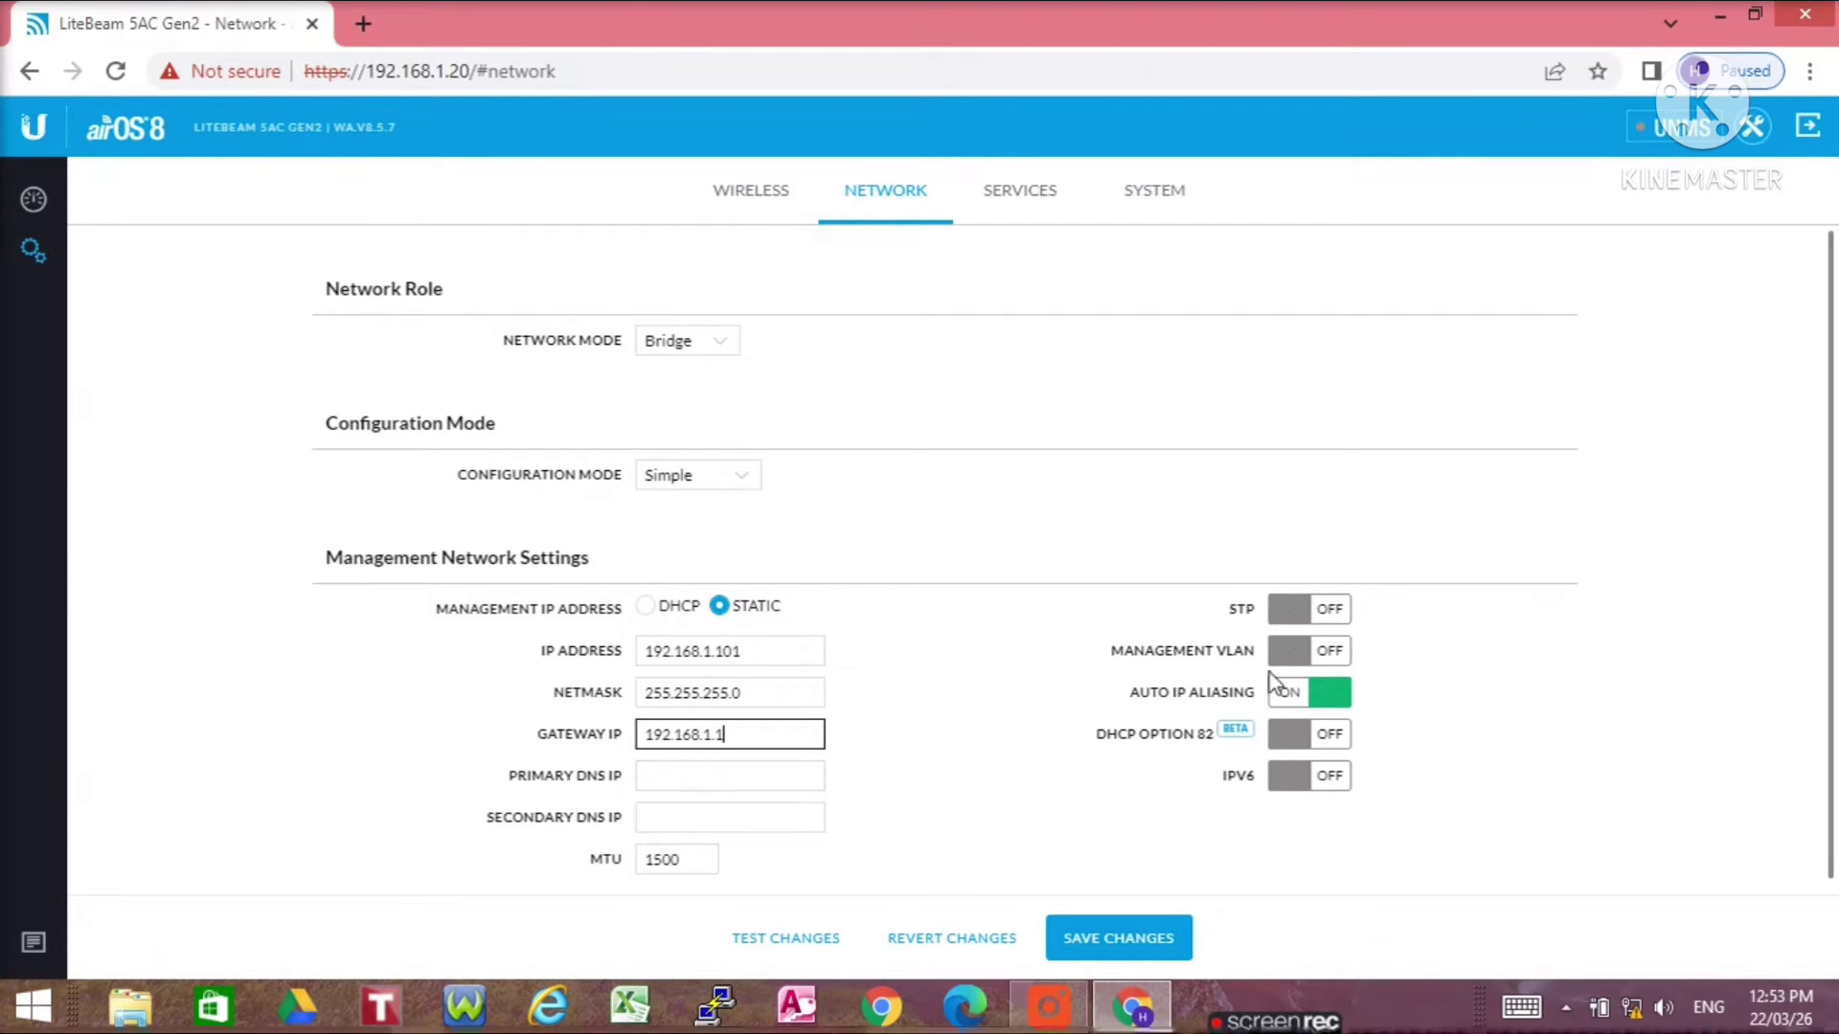
pyautogui.click(1317, 654)
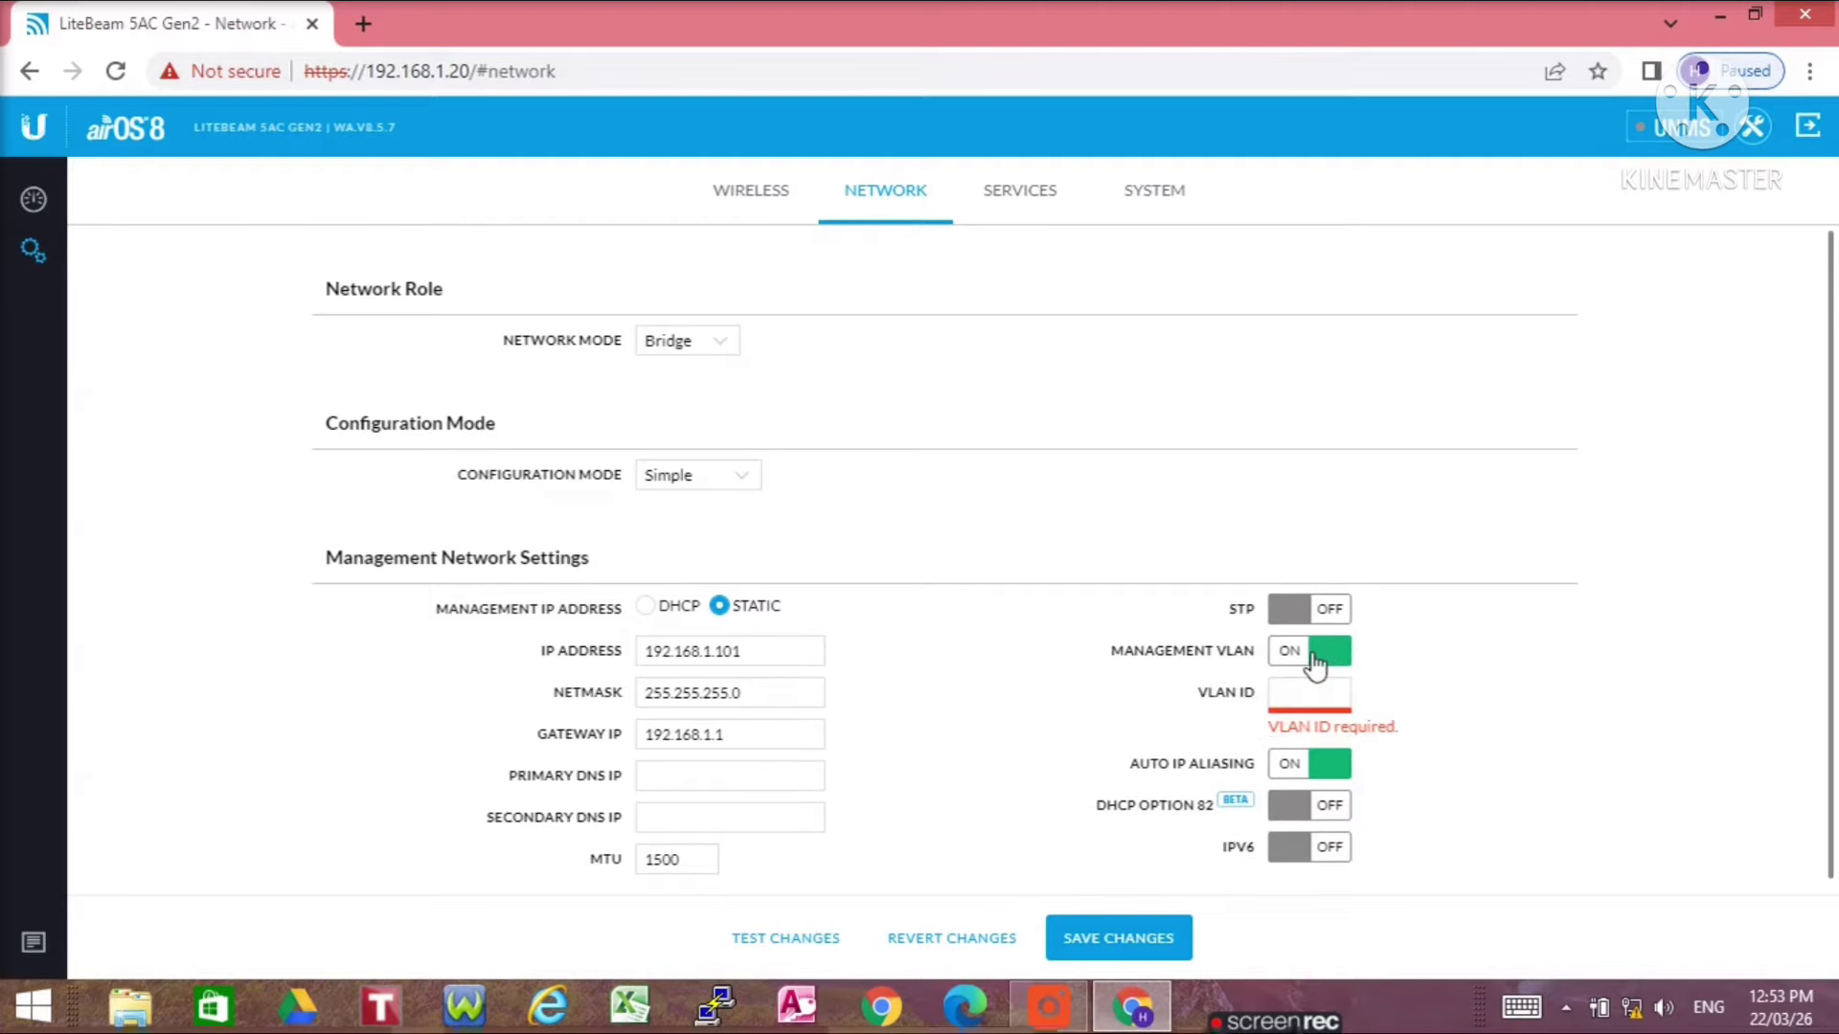
pyautogui.click(1320, 655)
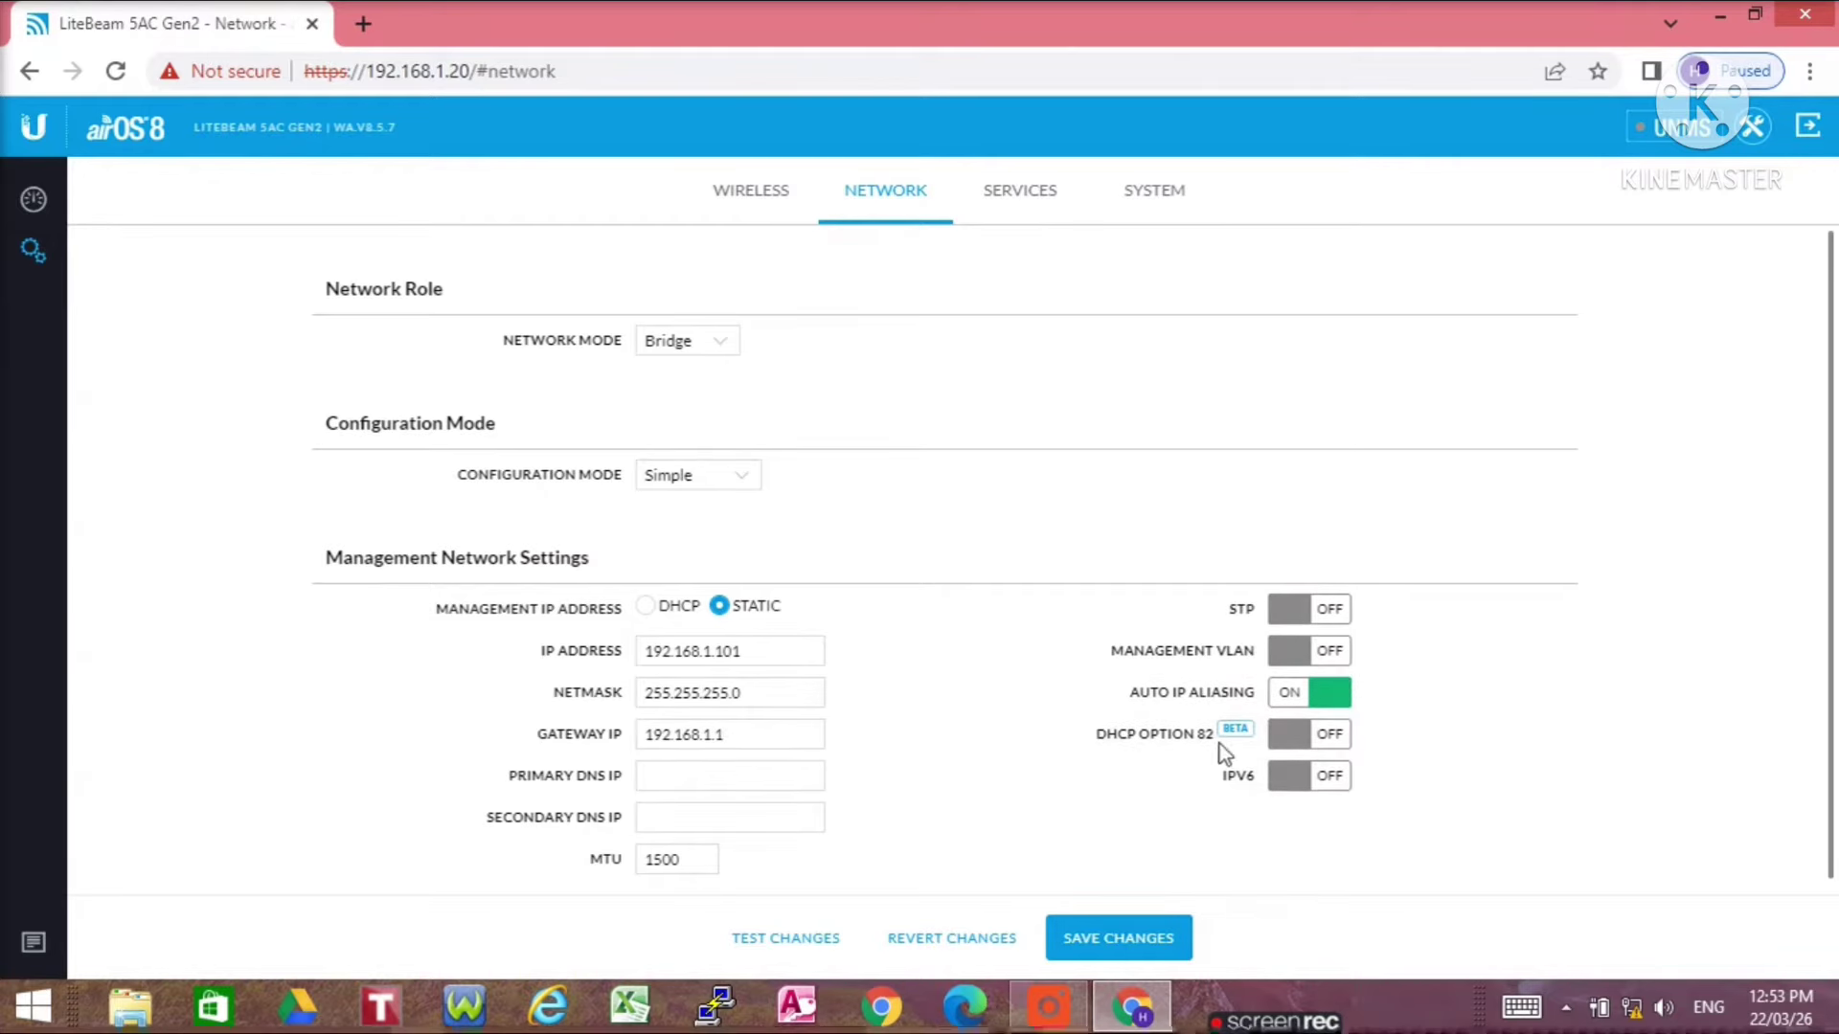
# Review the Services page, then show the System page (firmware WA.v8.5.7) and select Device Name
pyautogui.click(1022, 205)
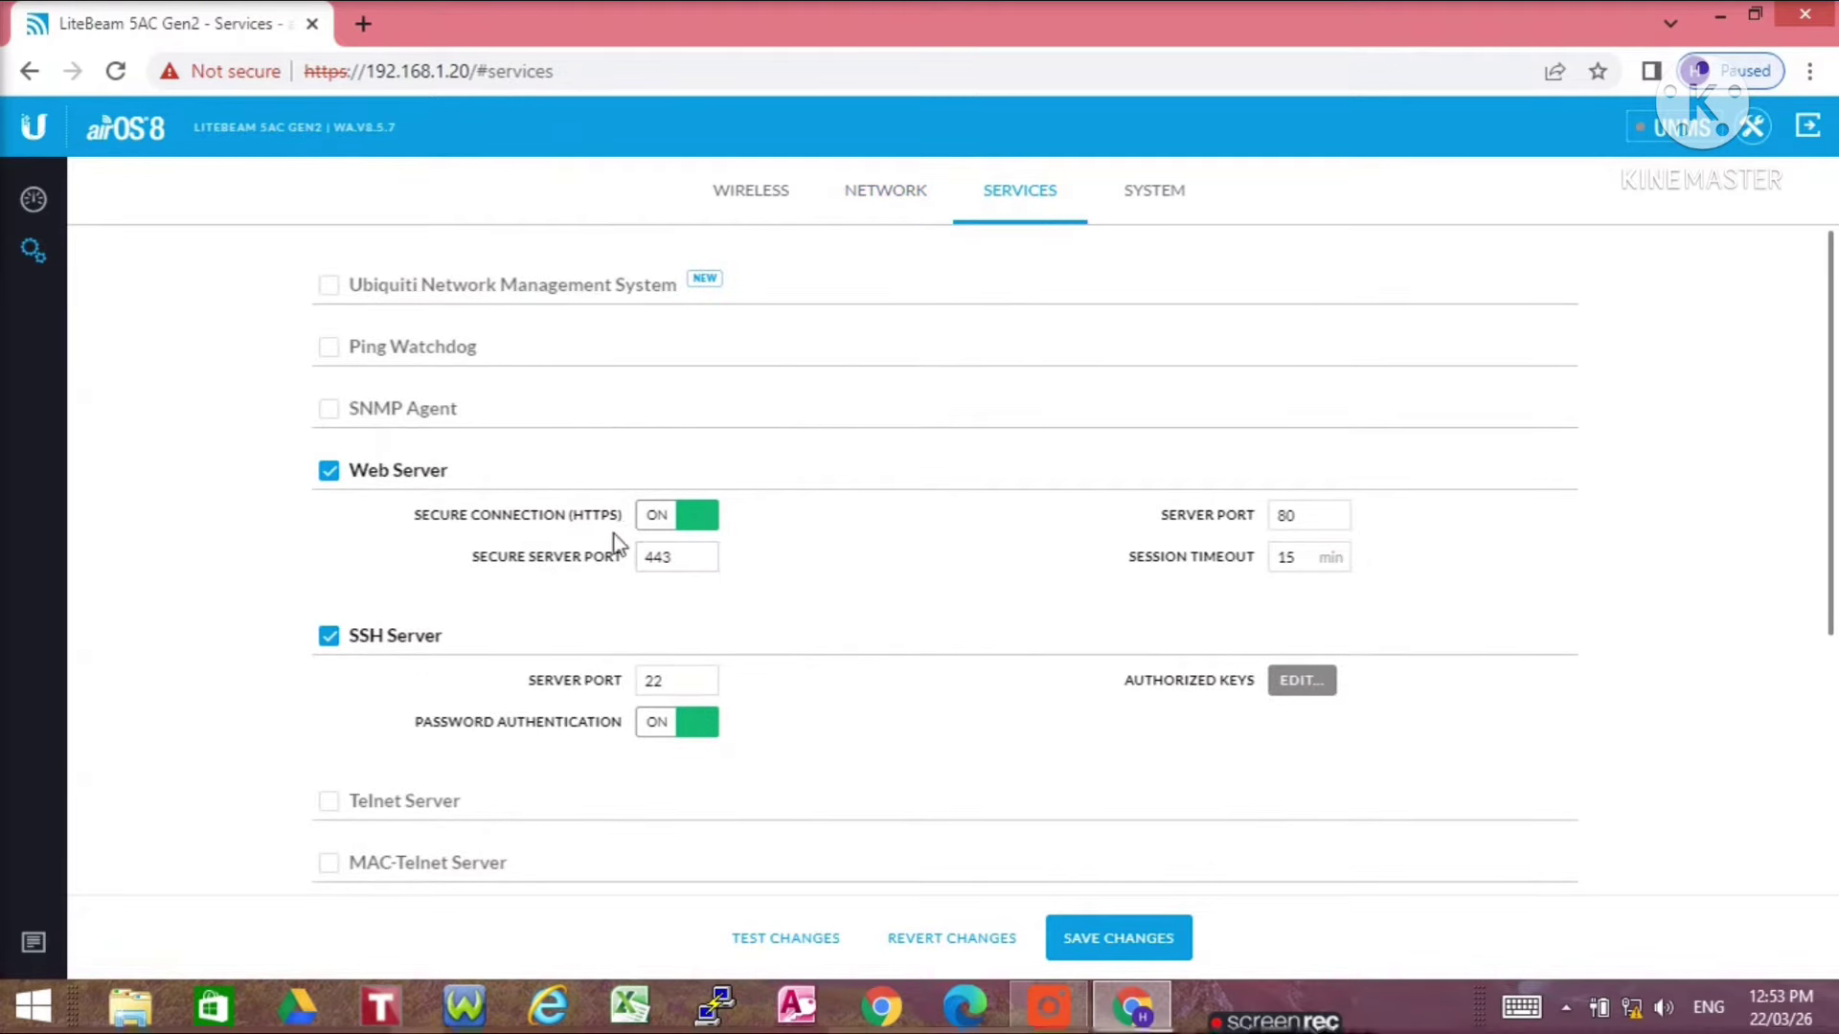
pyautogui.click(1156, 199)
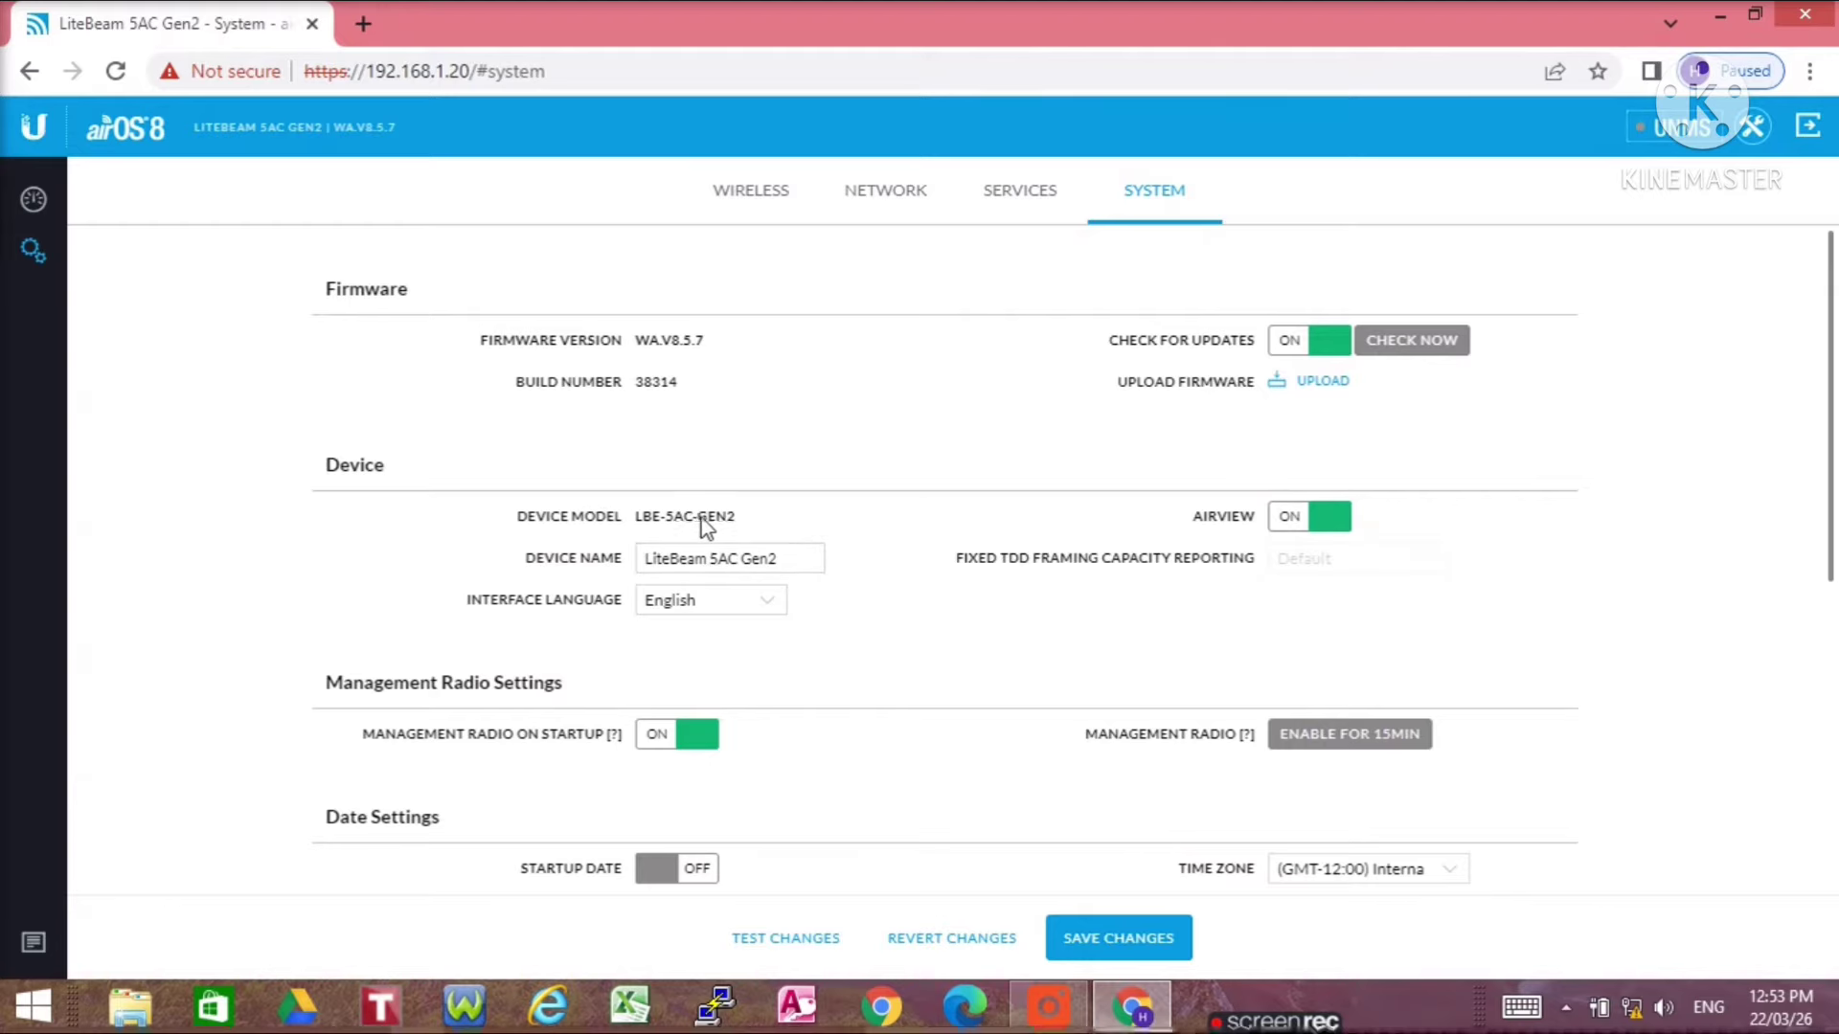
pyautogui.click(676, 562)
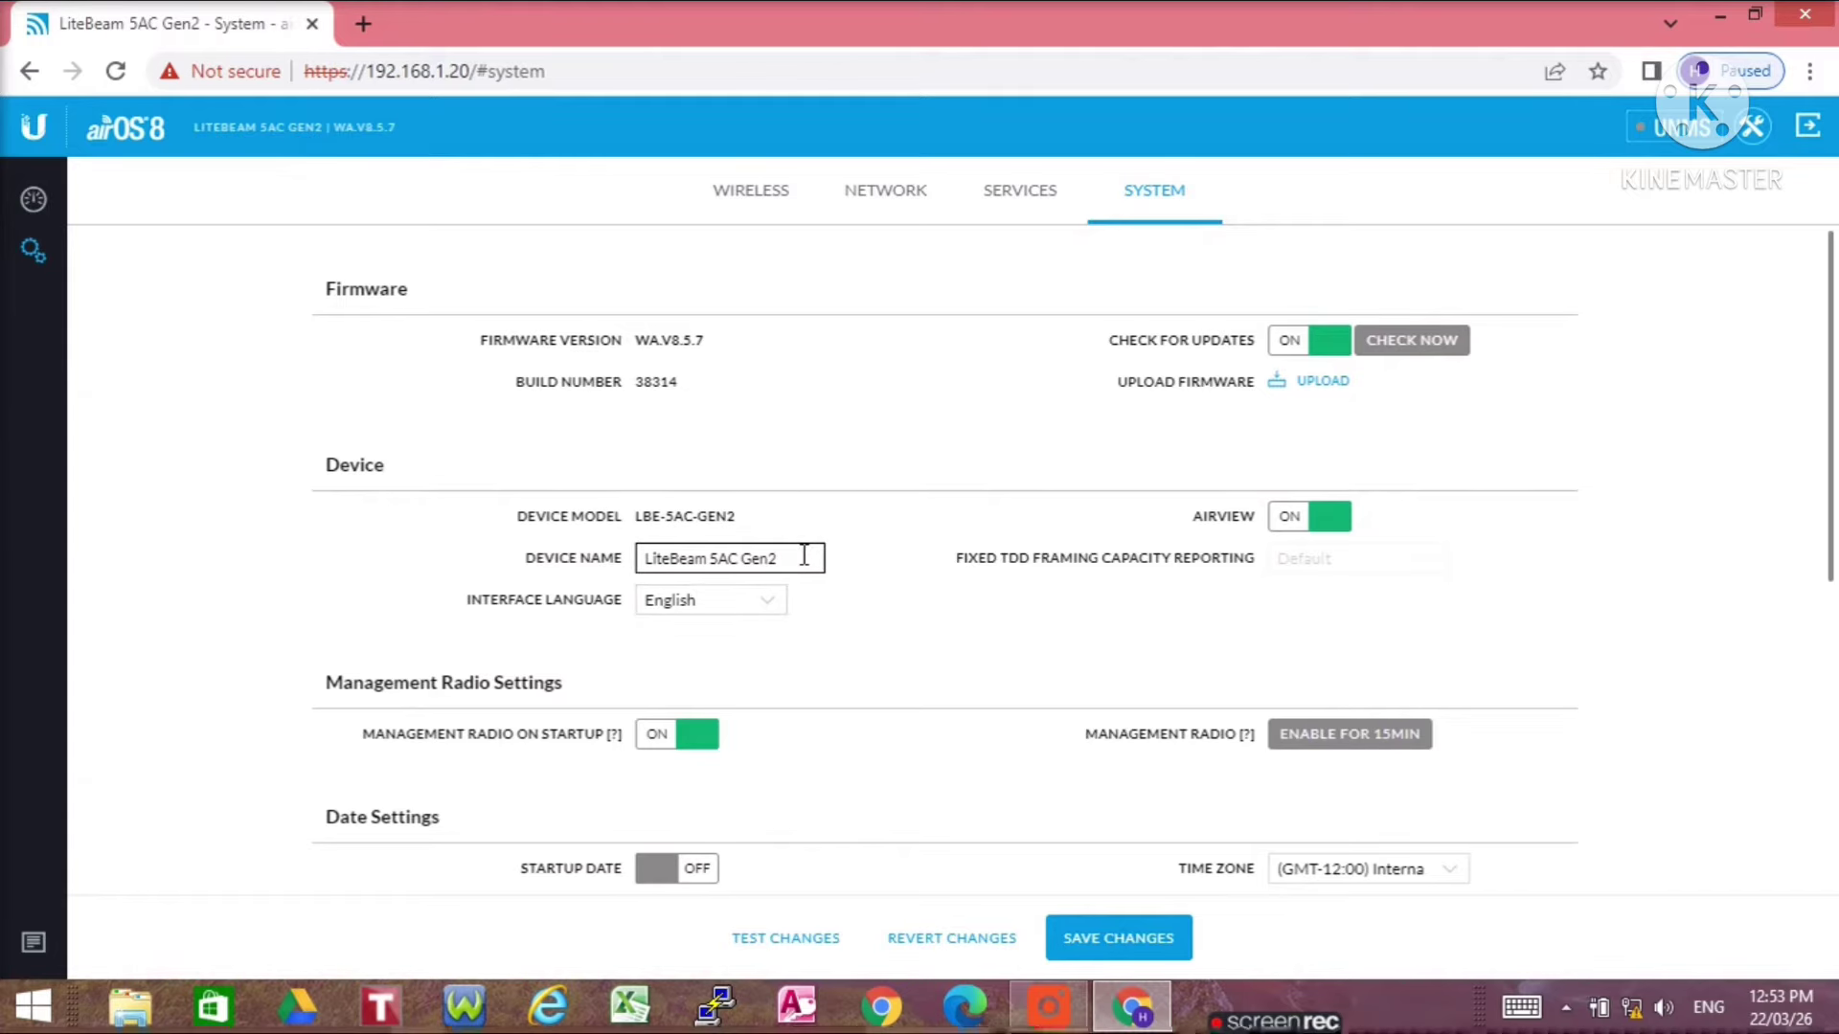
# Replace the device name 'LiteBeam 5AC Gen2' with 'Main'
pyautogui.press('BackSpace')
pyautogui.press('BackSpace')
pyautogui.press('BackSpace')
pyautogui.press('BackSpace')
pyautogui.press('BackSpace')
pyautogui.press('BackSpace')
pyautogui.press('BackSpace')
pyautogui.press('BackSpace')
pyautogui.press('BackSpace')
pyautogui.press('BackSpace')
pyautogui.press('BackSpace')
pyautogui.press('BackSpace')
pyautogui.press('BackSpace')
pyautogui.press('BackSpace')
pyautogui.press('BackSpace')
pyautogui.press('BackSpace')
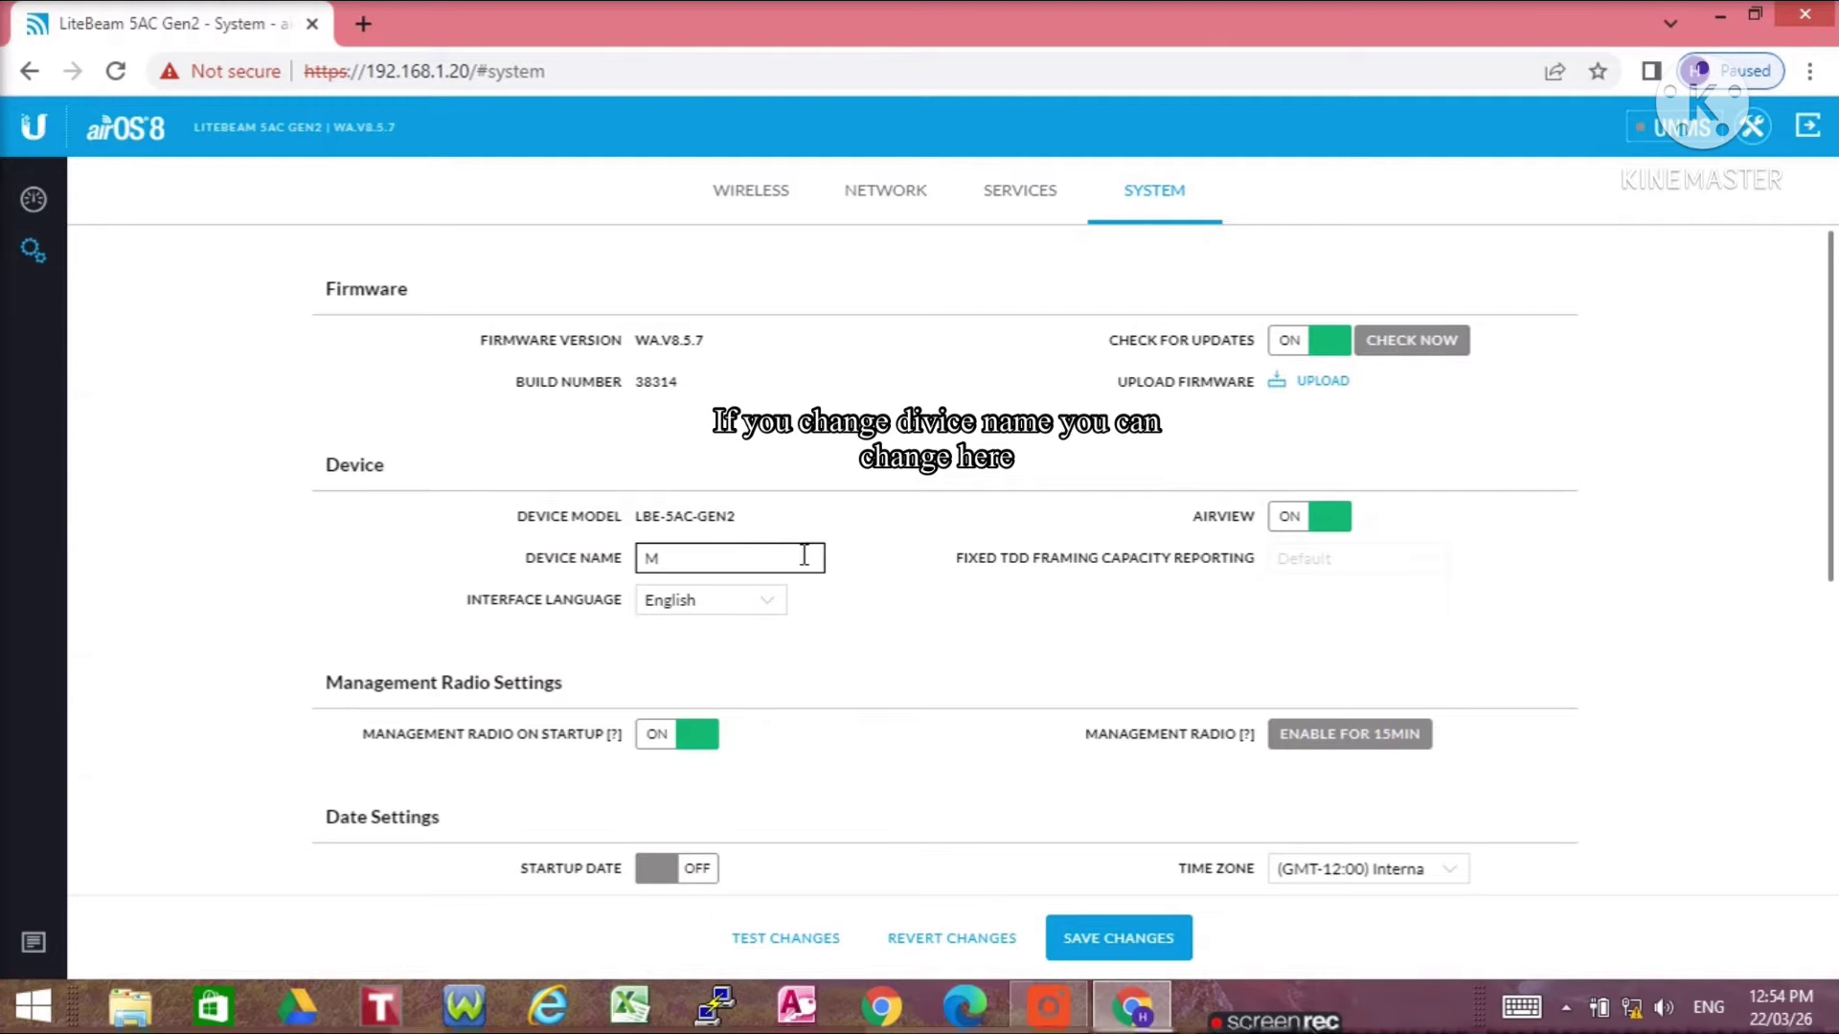
pyautogui.write('ain')
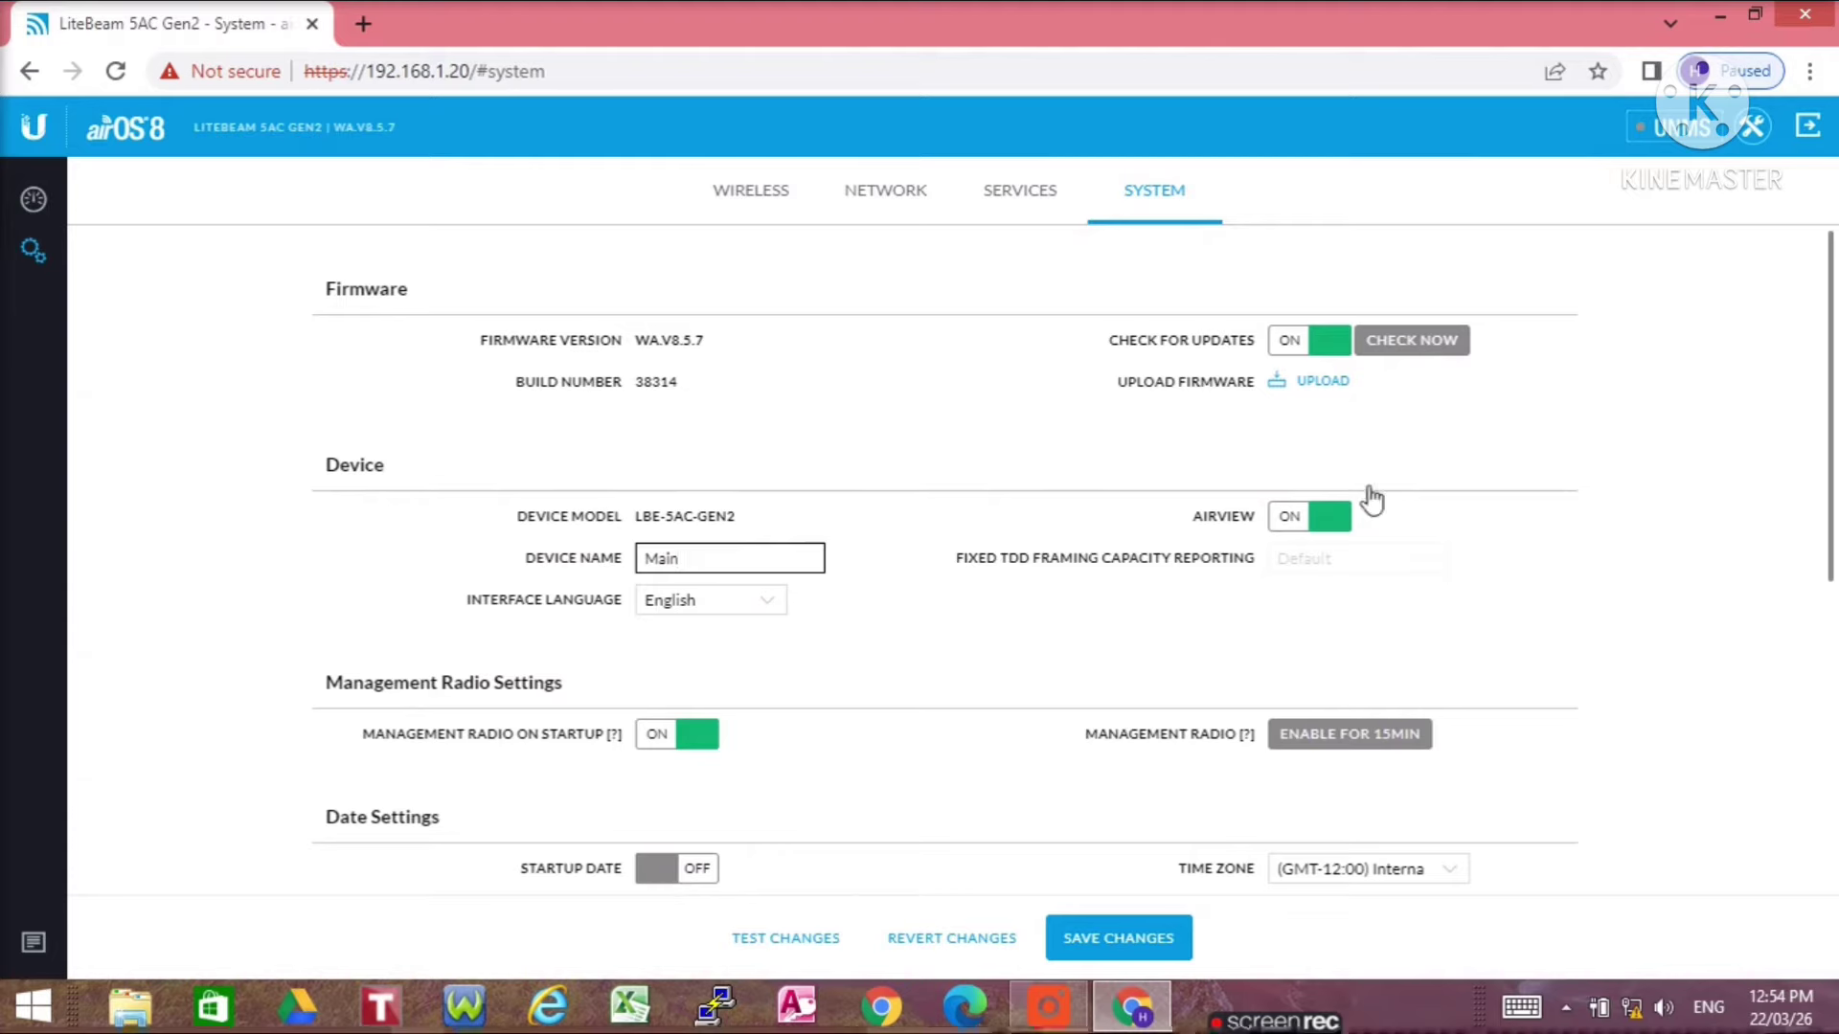
# Save all pending changes, choosing to disable the management radio so they apply
pyautogui.click(1149, 948)
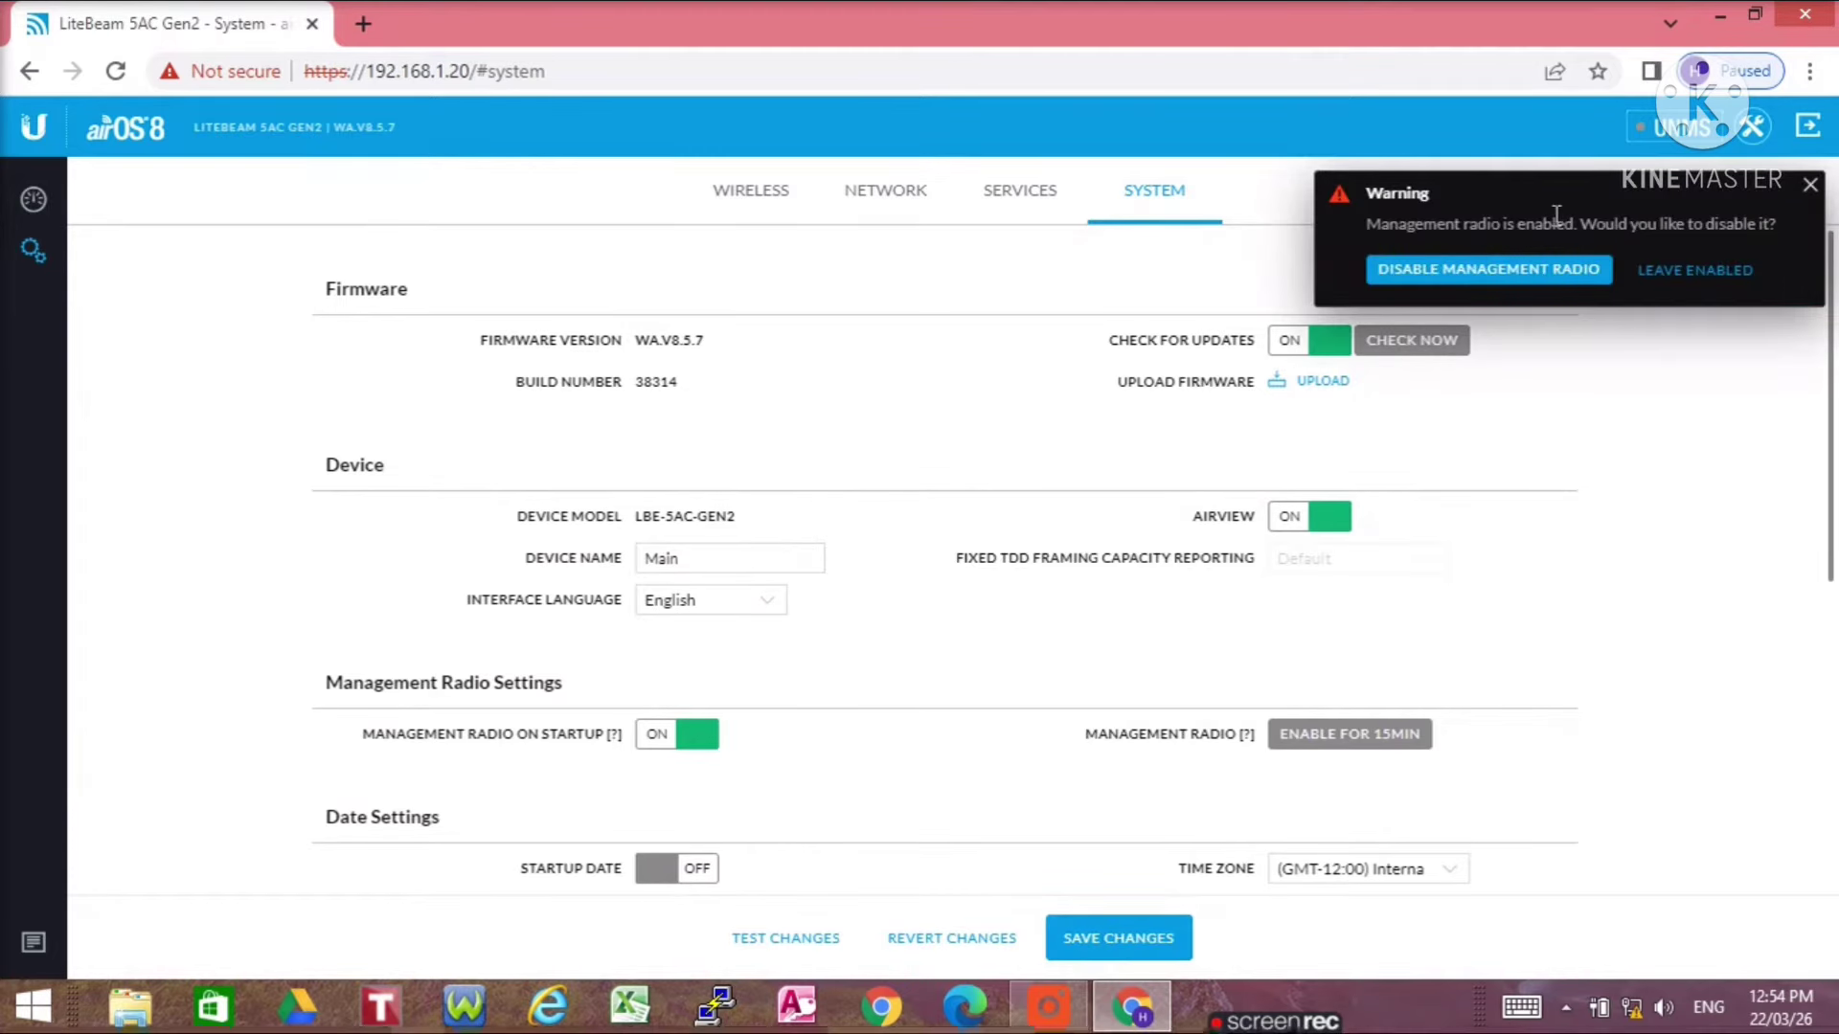
pyautogui.click(1532, 271)
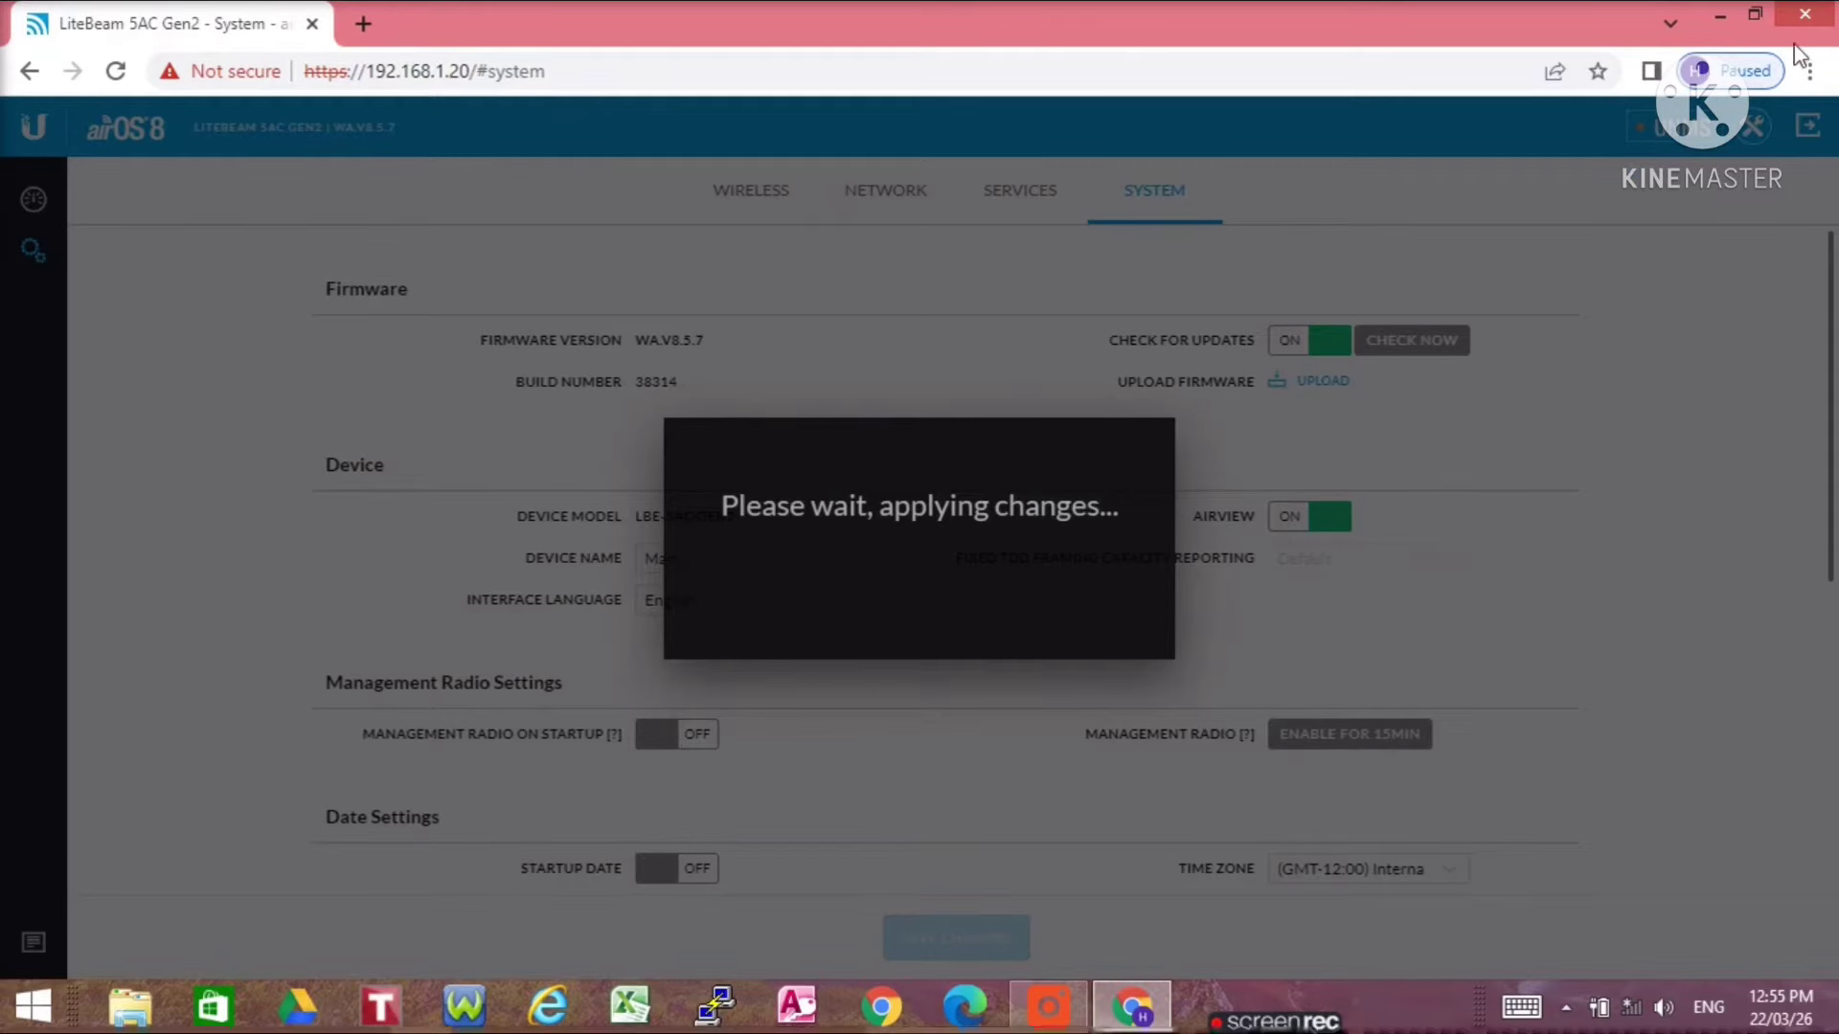
# After the changes apply, leave the first device's session and select its full web address
pyautogui.moveTo(1796, 40)
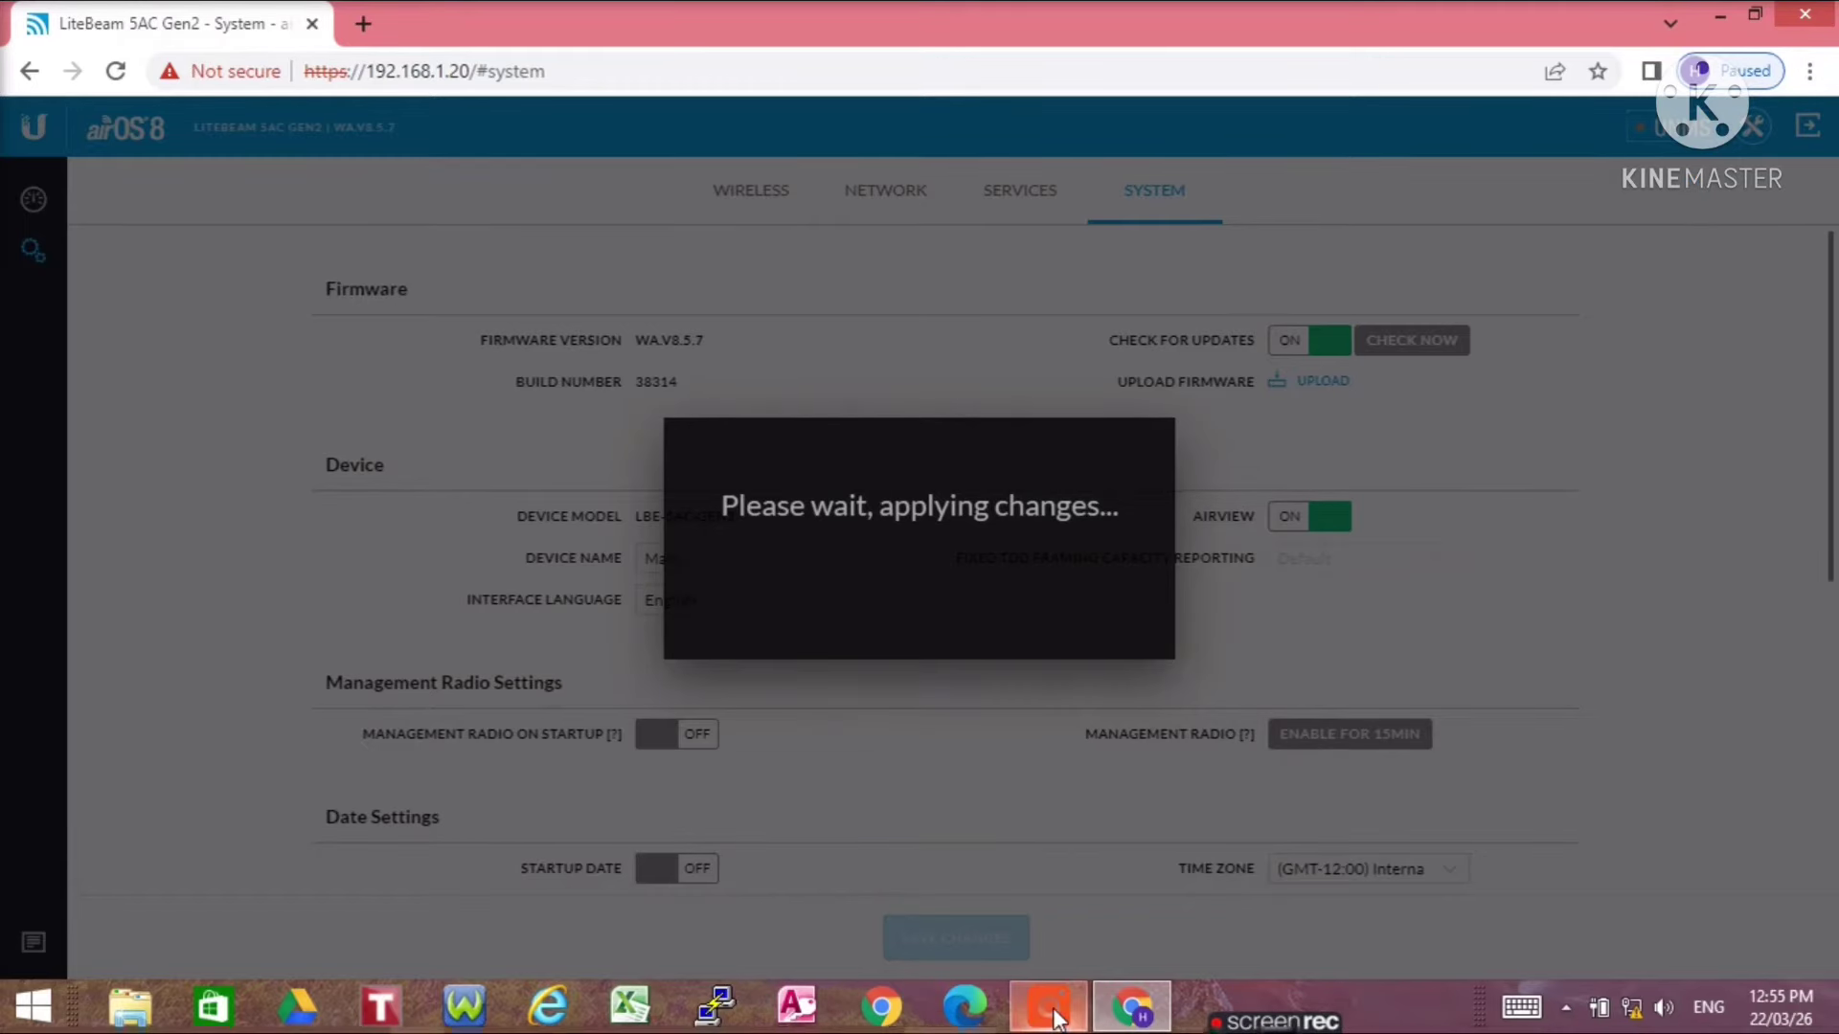
pyautogui.moveTo(1056, 1017)
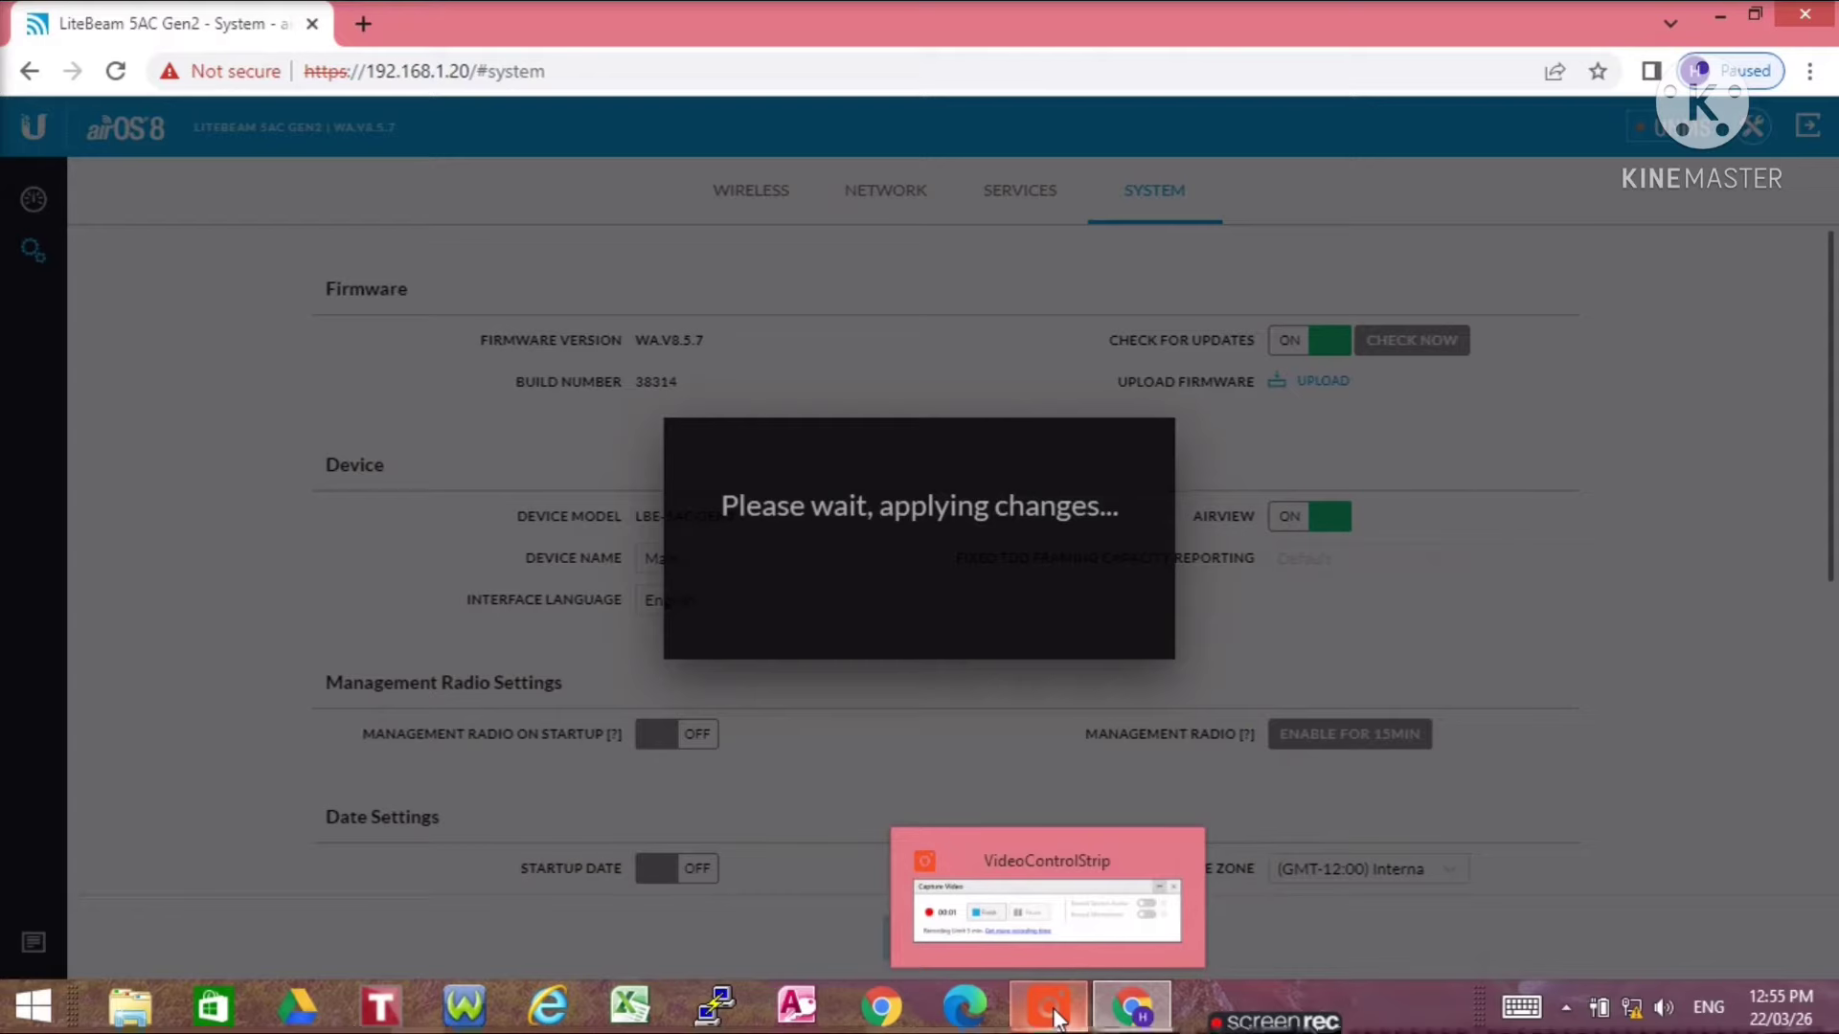
pyautogui.click(1056, 1017)
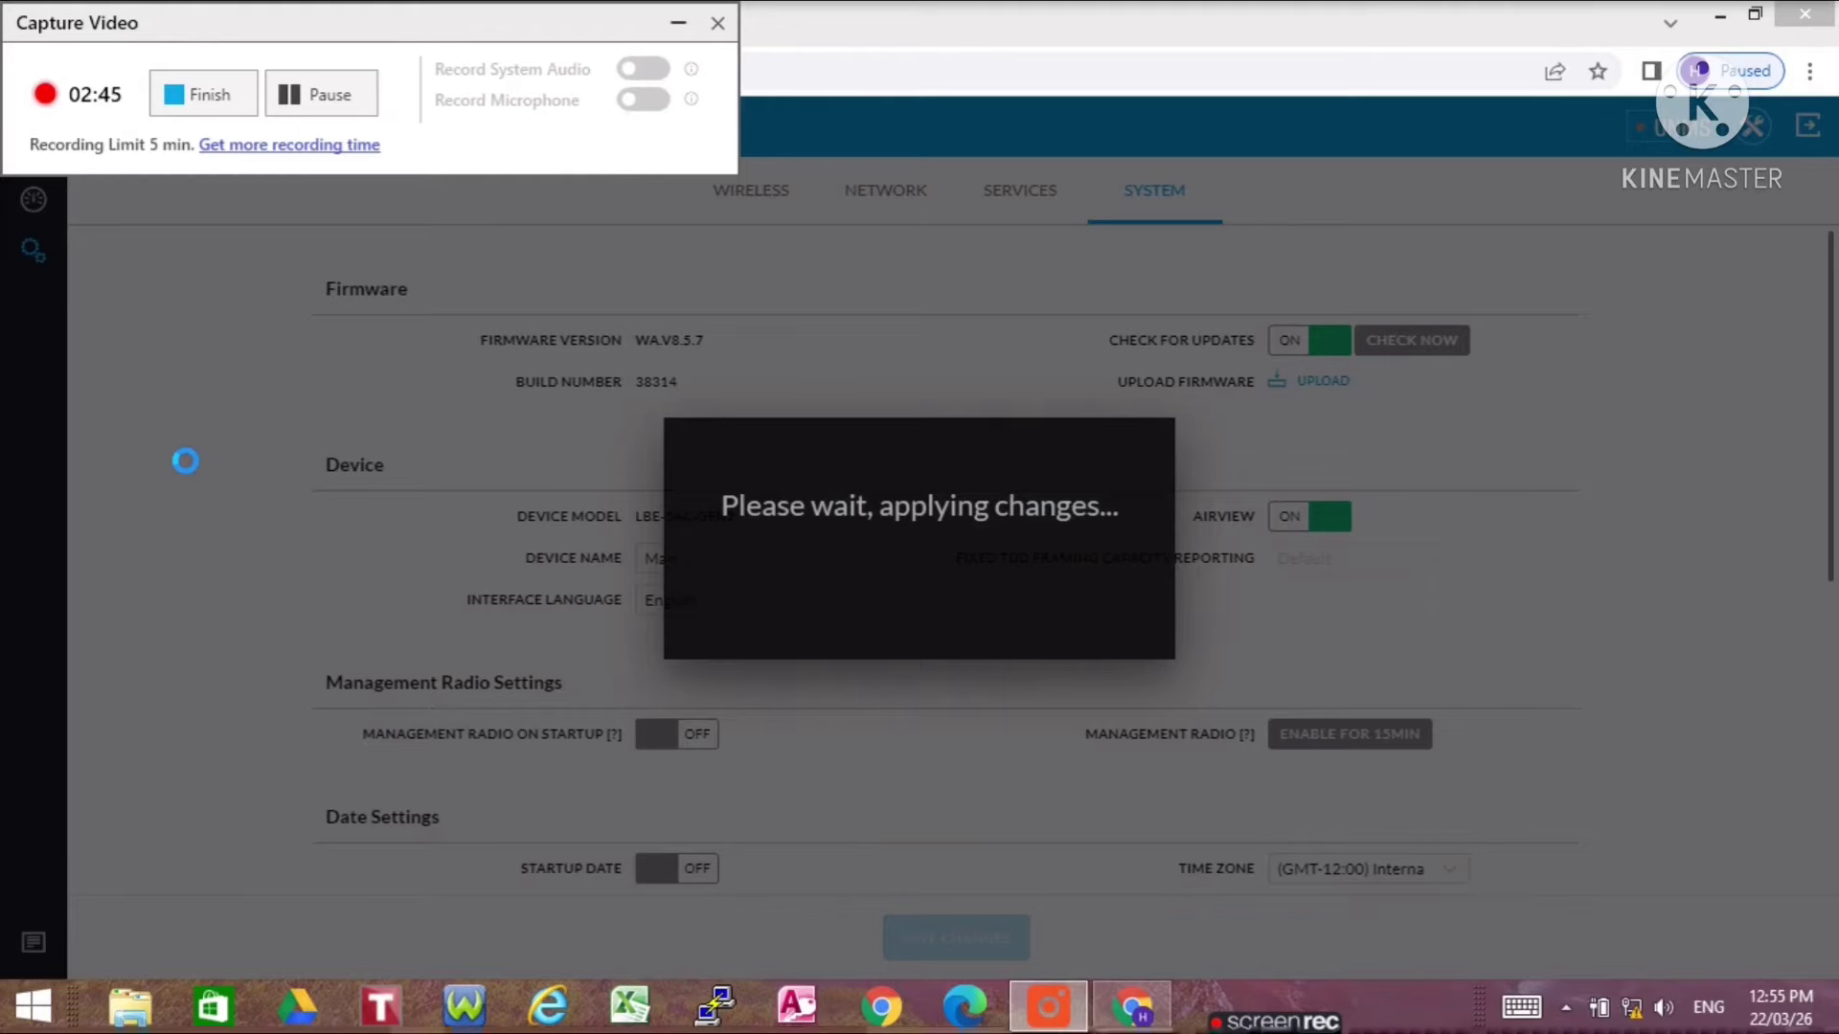
pyautogui.click(676, 29)
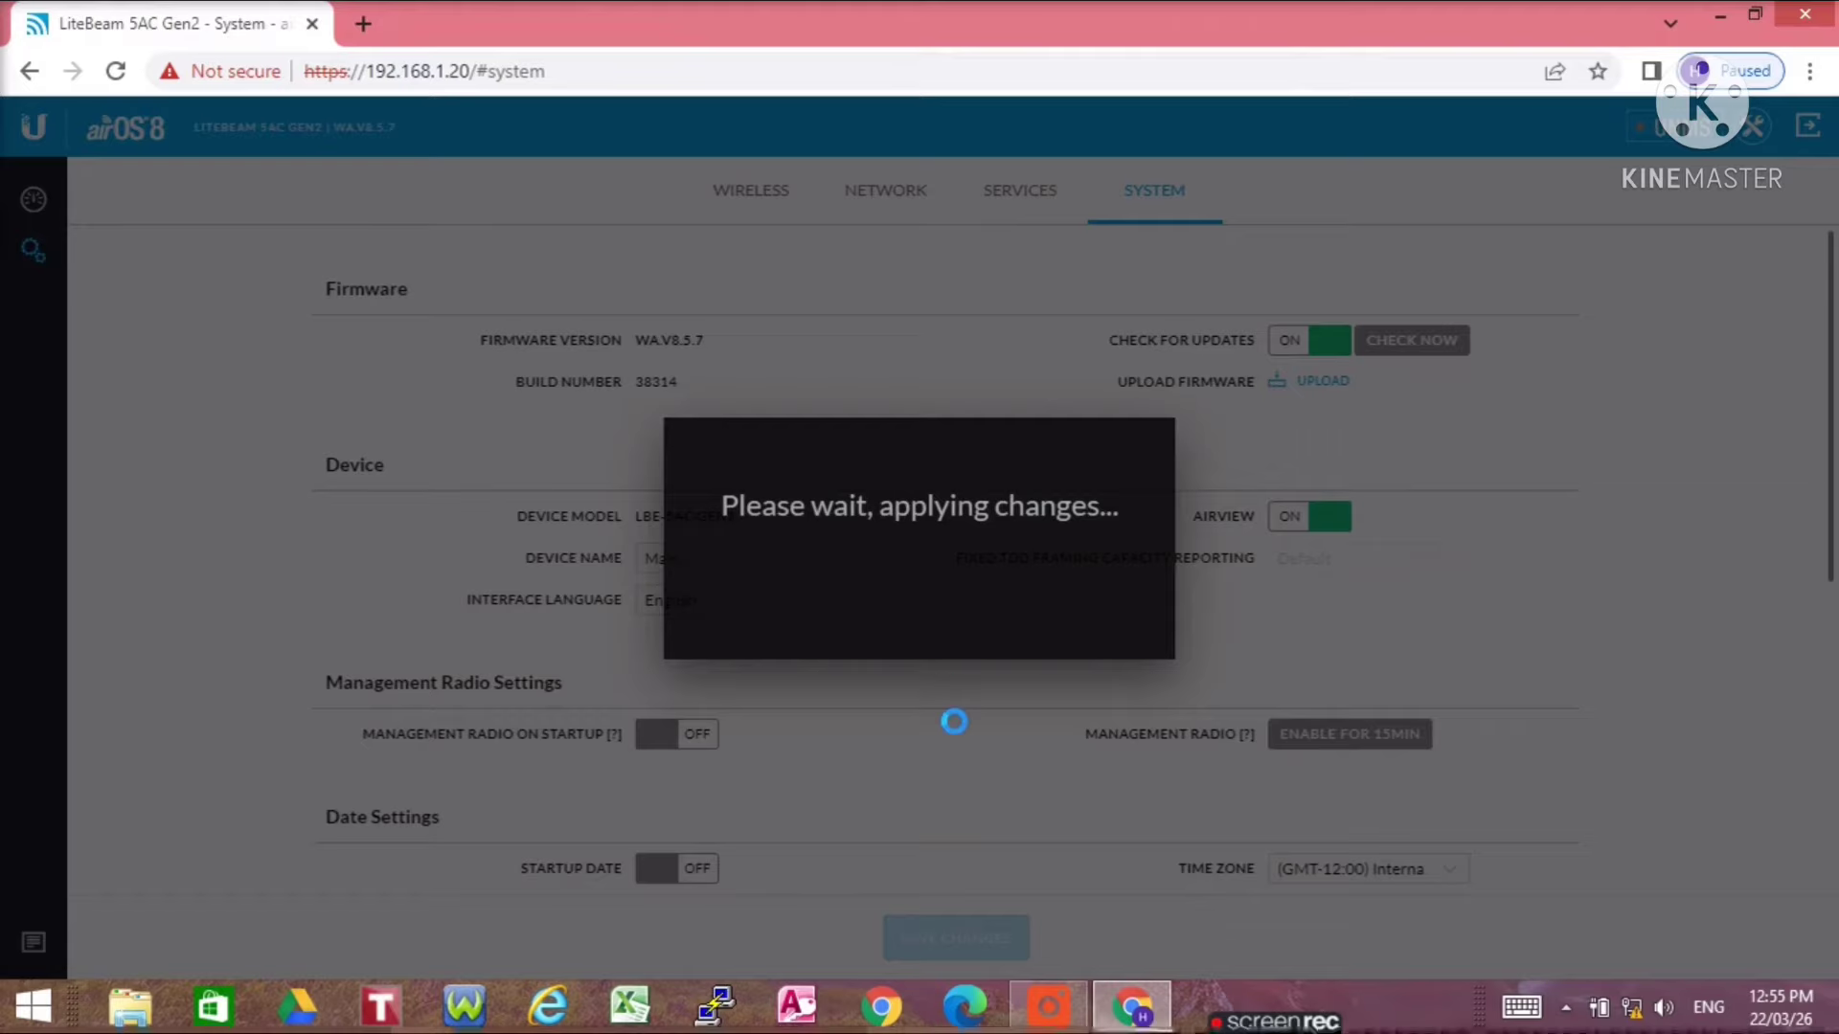
pyautogui.click(469, 83)
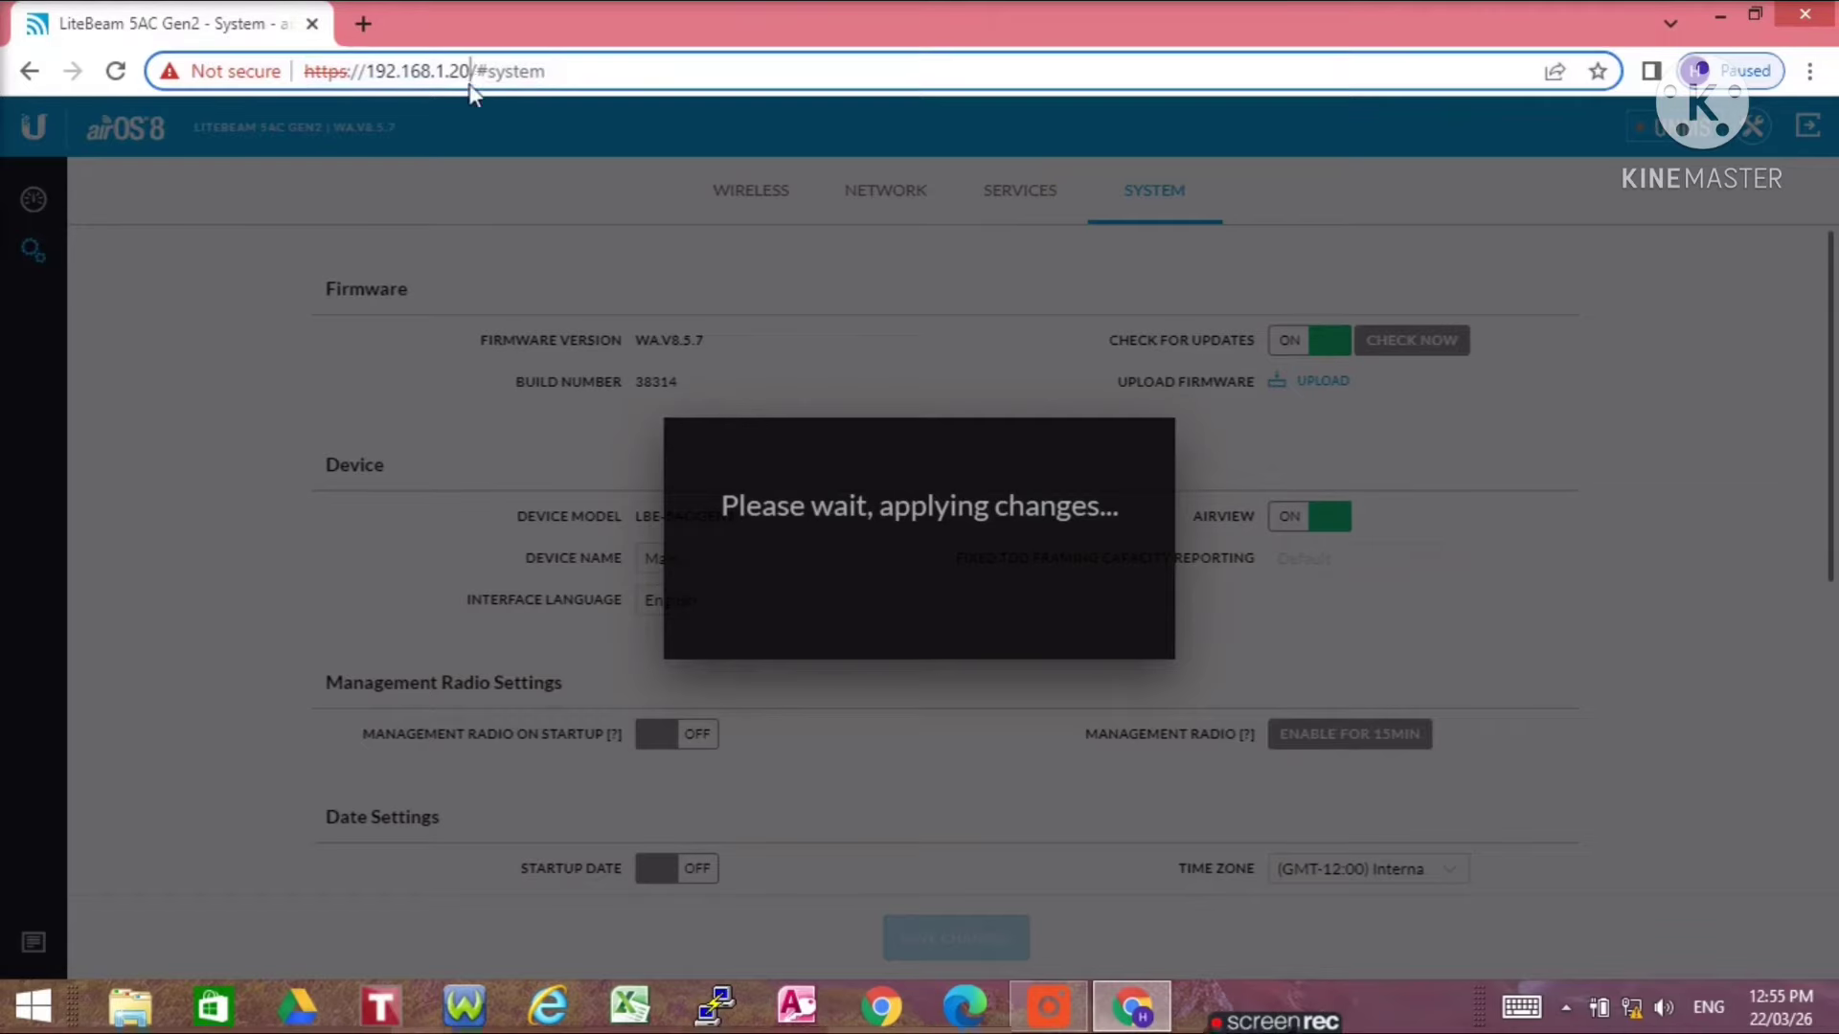
pyautogui.tripleClick(469, 85)
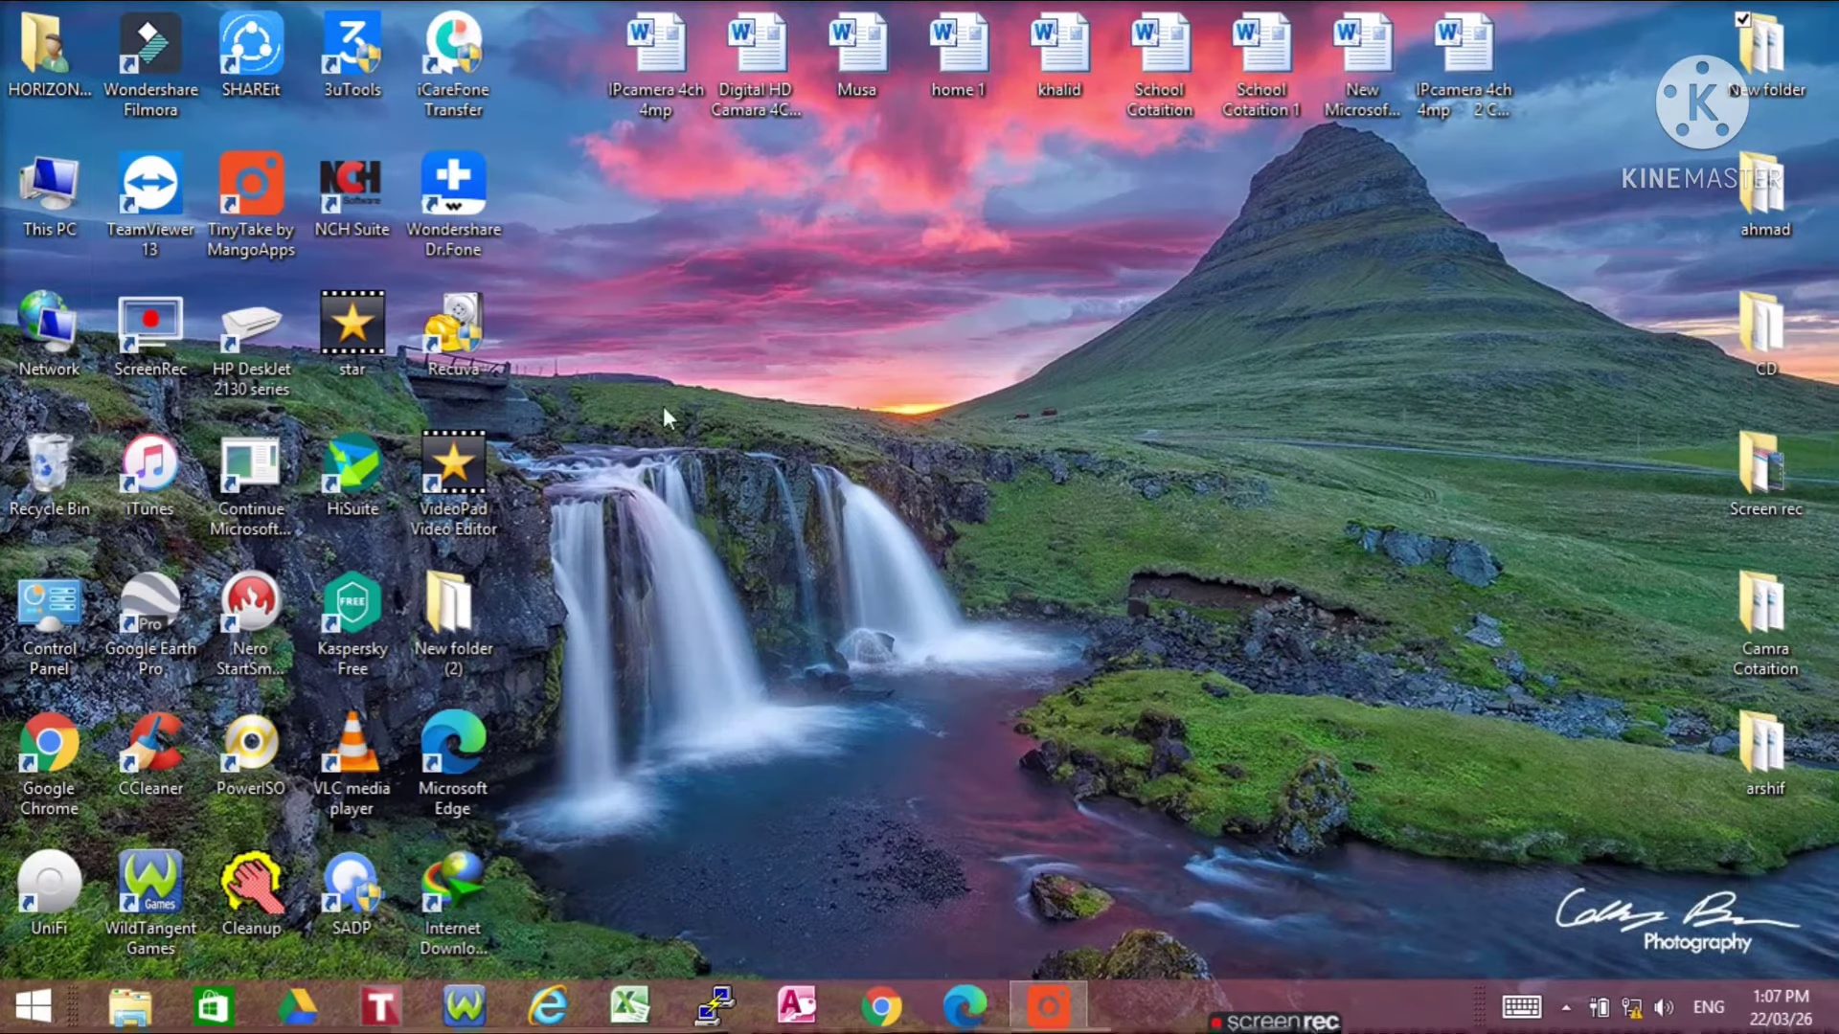
# Load 192.168.1.20 in a new browser window and get past the certificate warning
pyautogui.click(881, 1017)
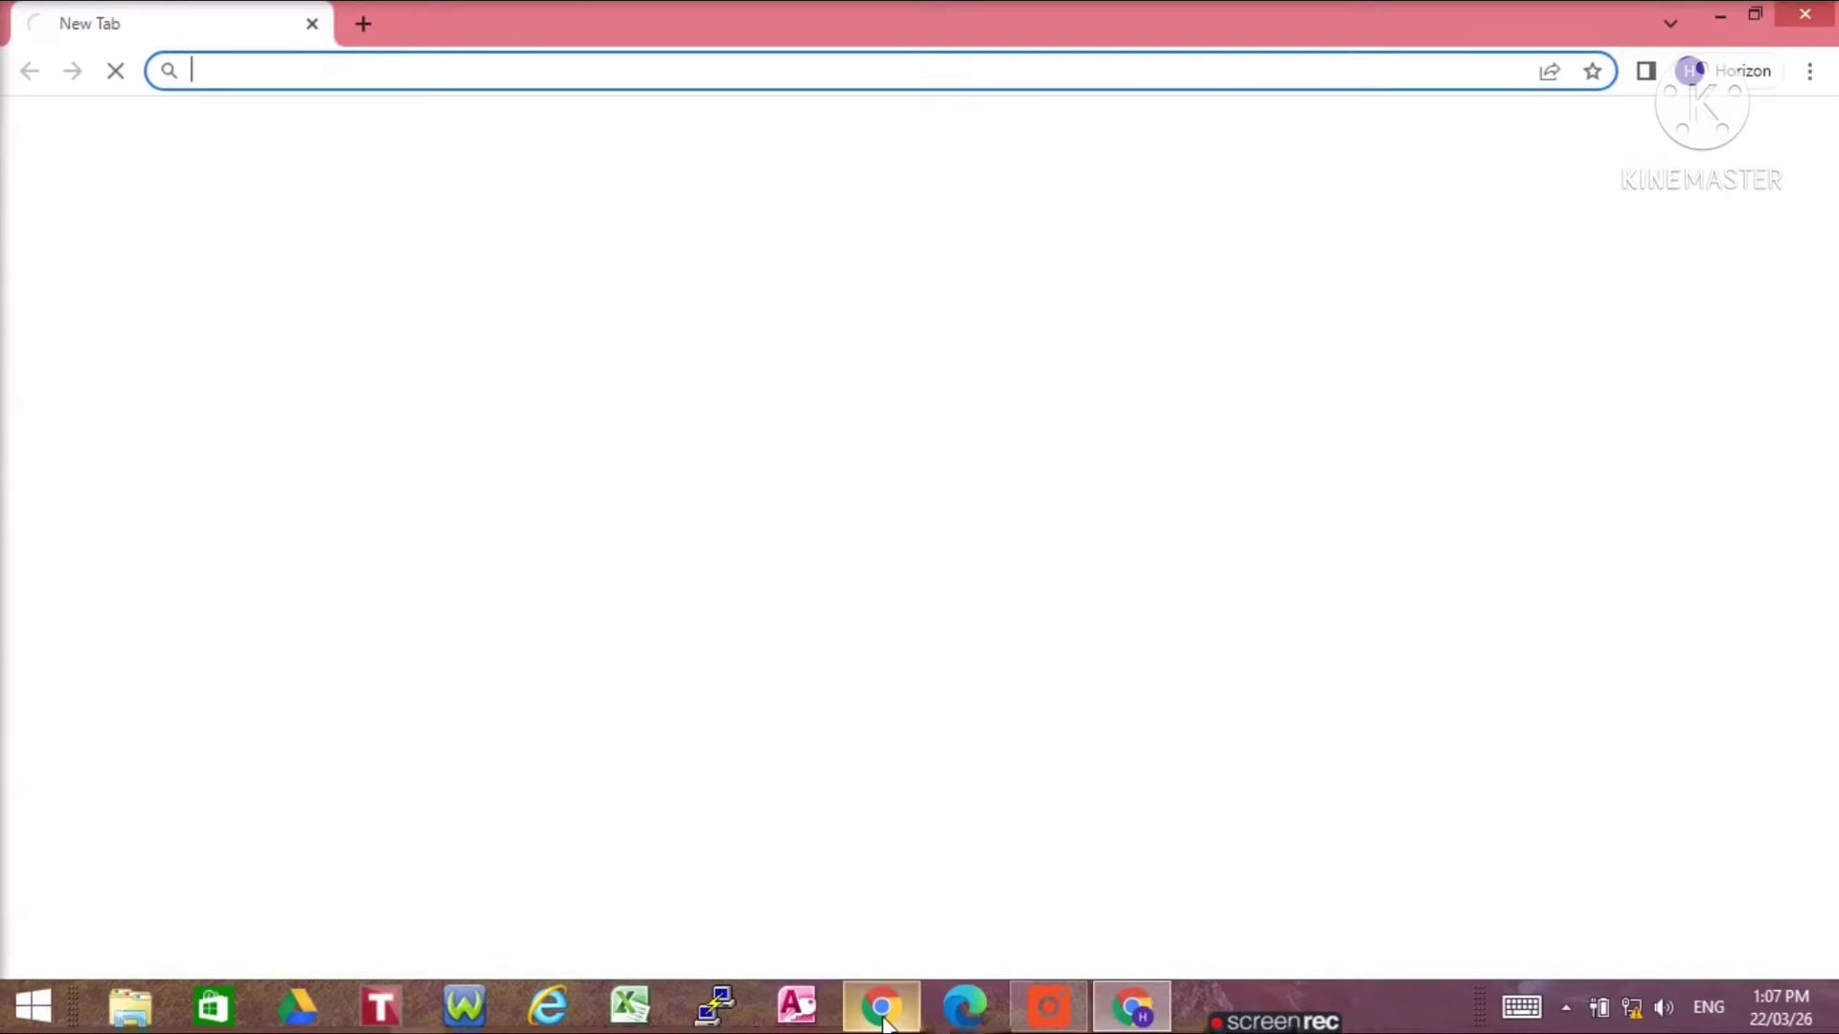
pyautogui.click(198, 72)
pyautogui.write('192.168.1')
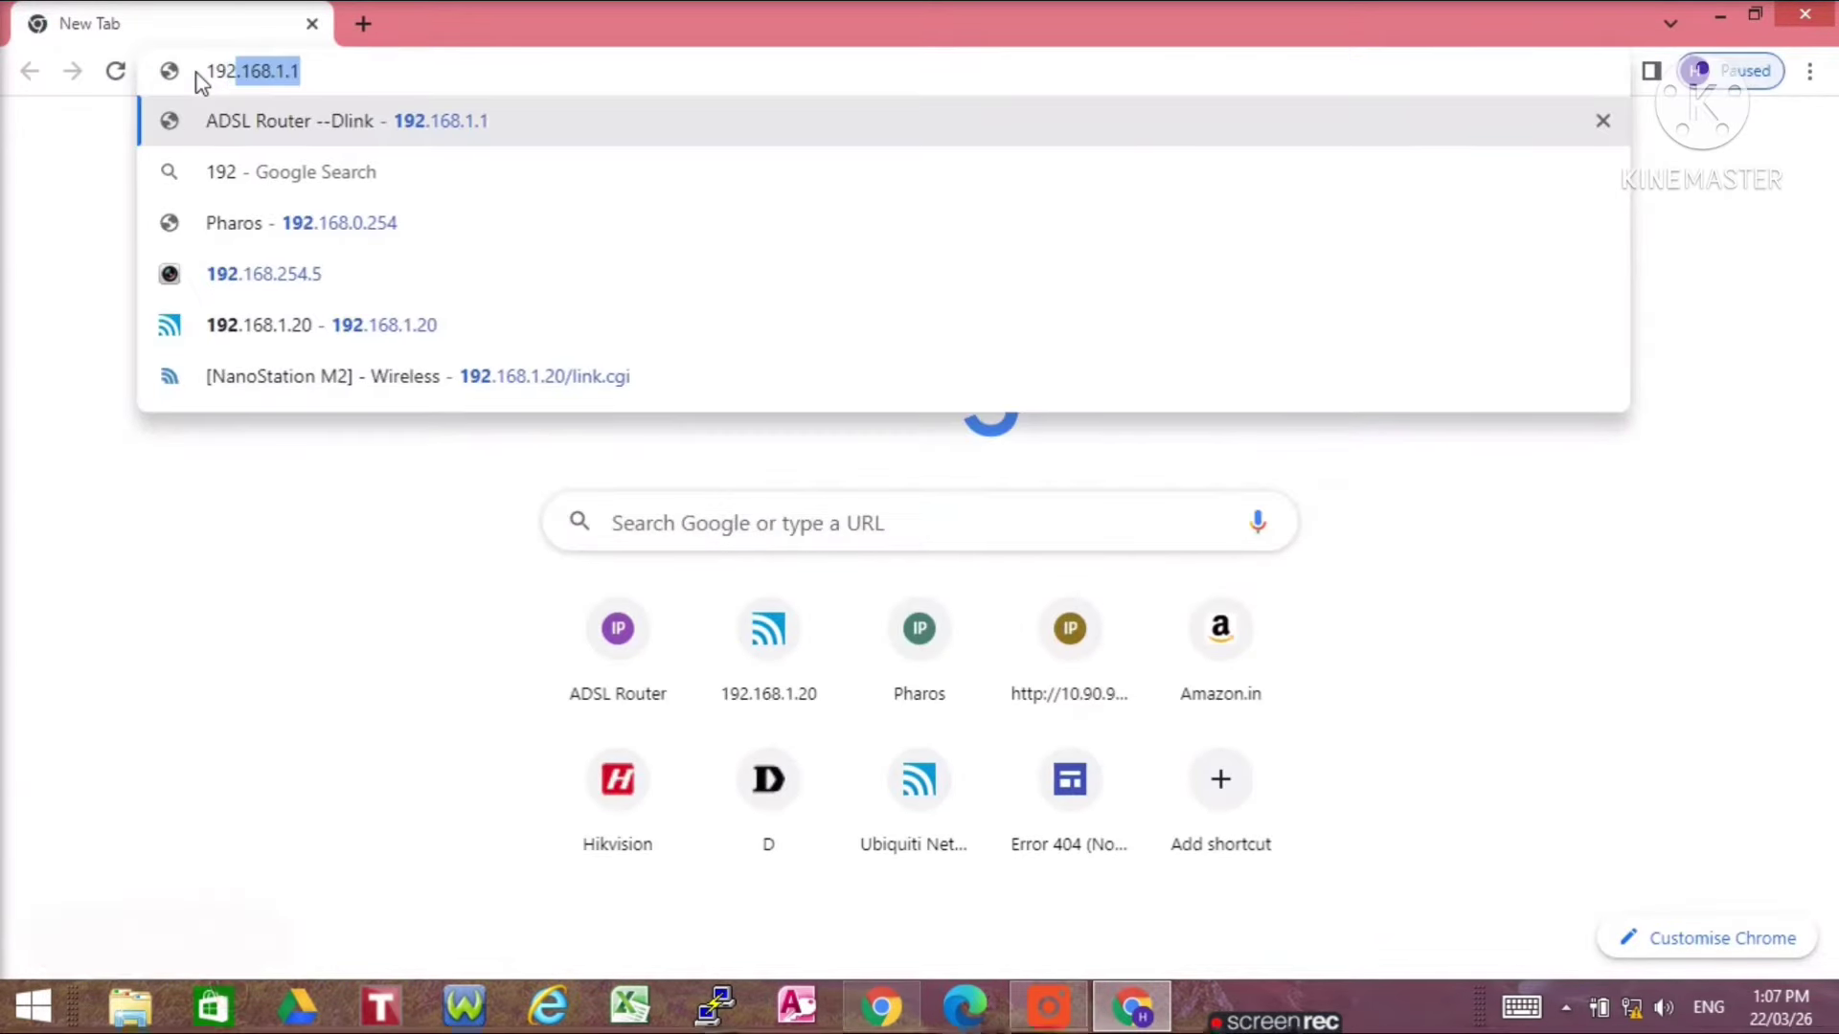
pyautogui.write('.168.1.')
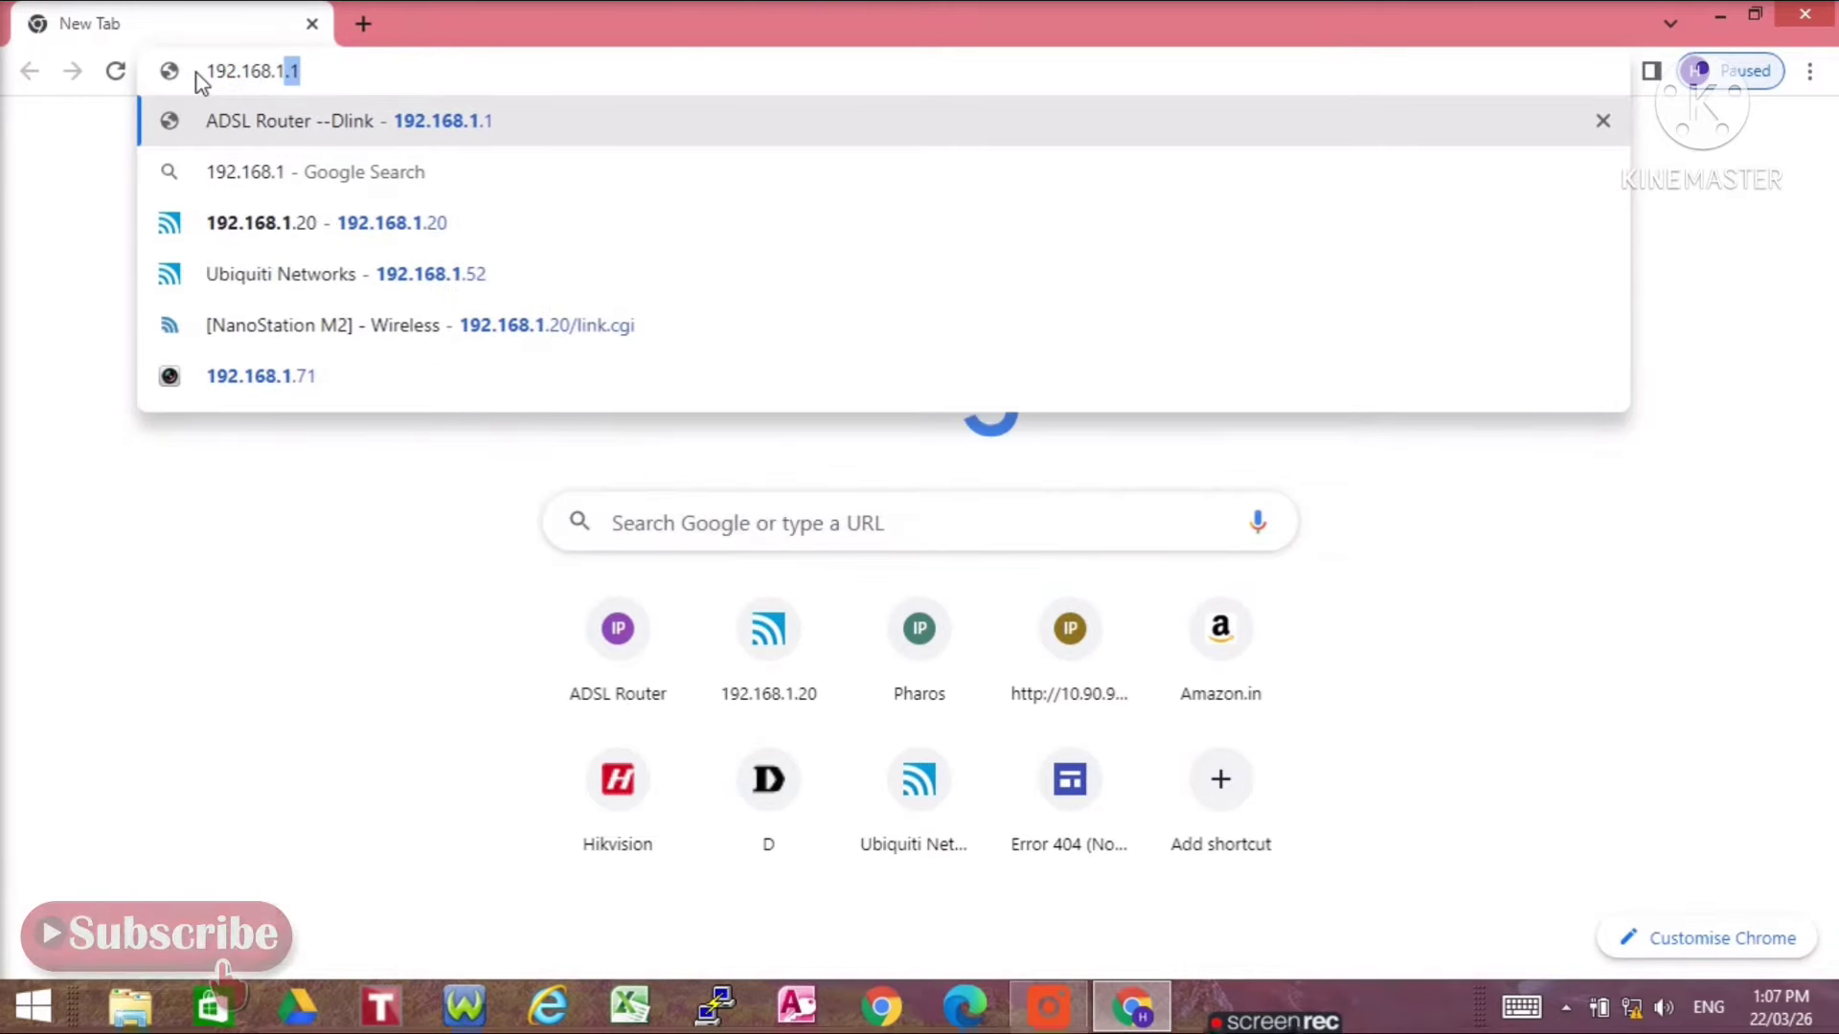
pyautogui.write('20')
pyautogui.press('Return')
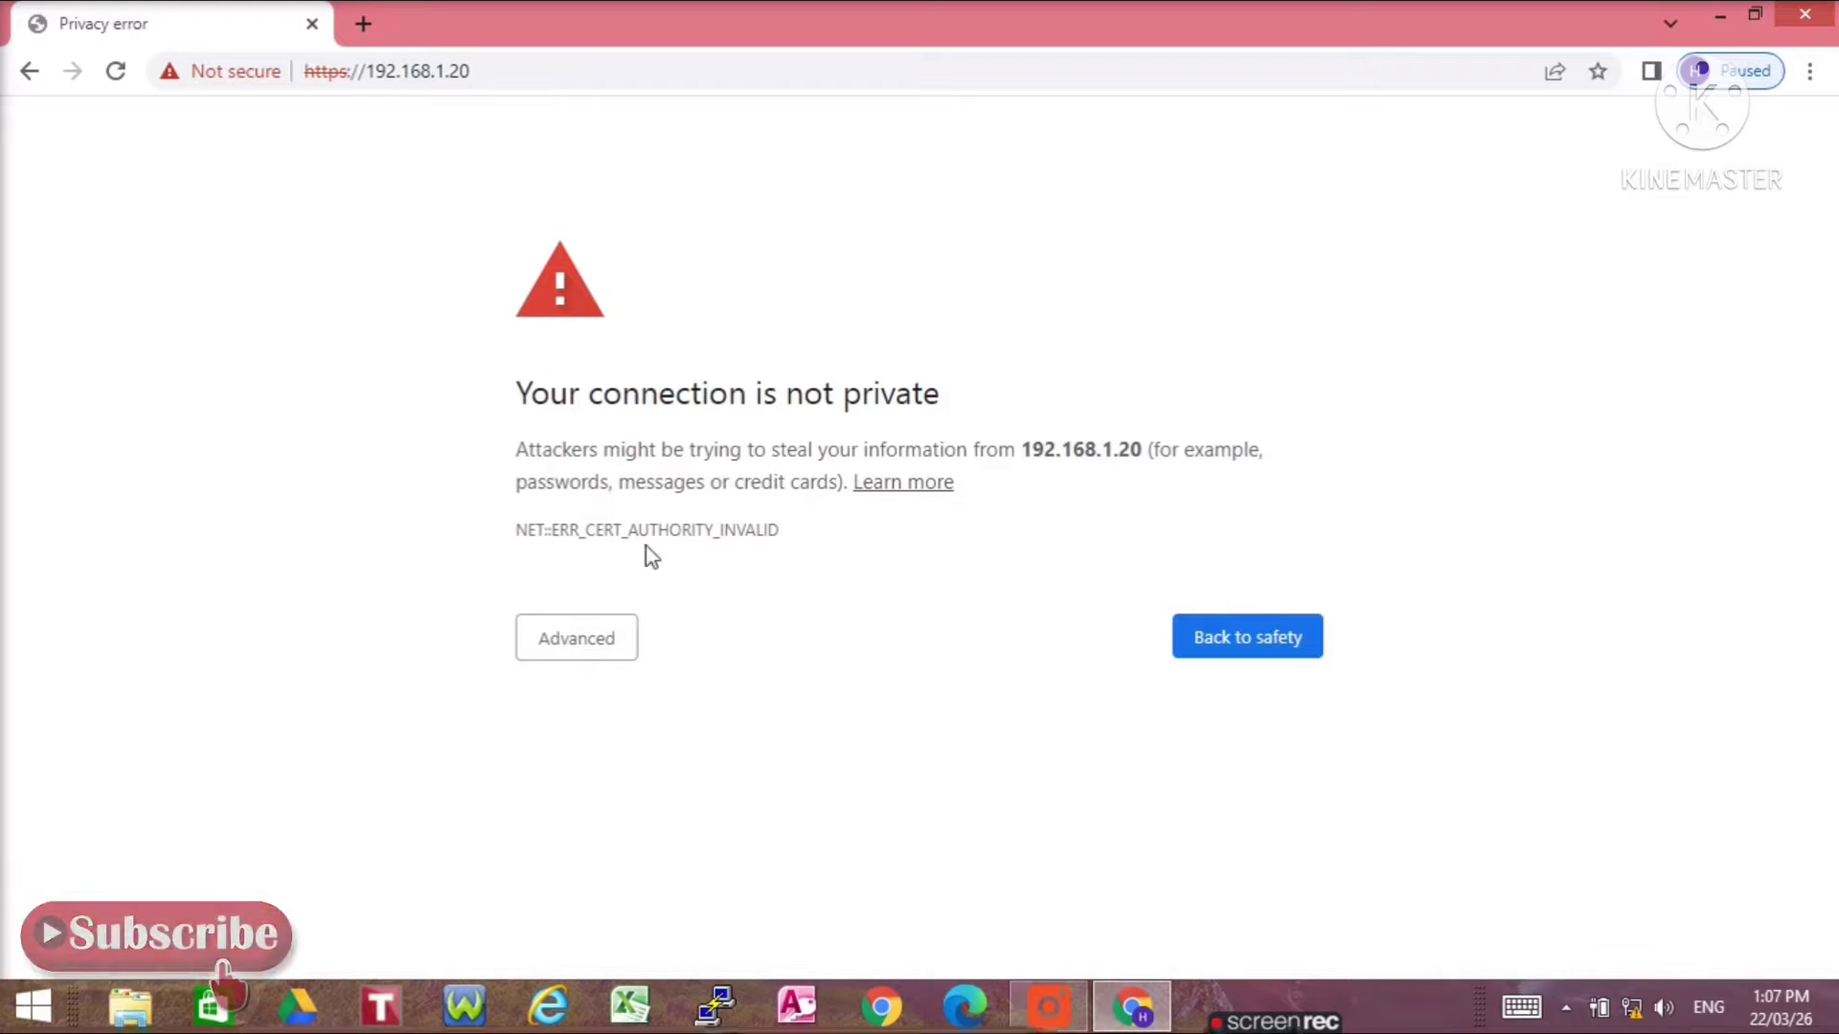
pyautogui.click(575, 646)
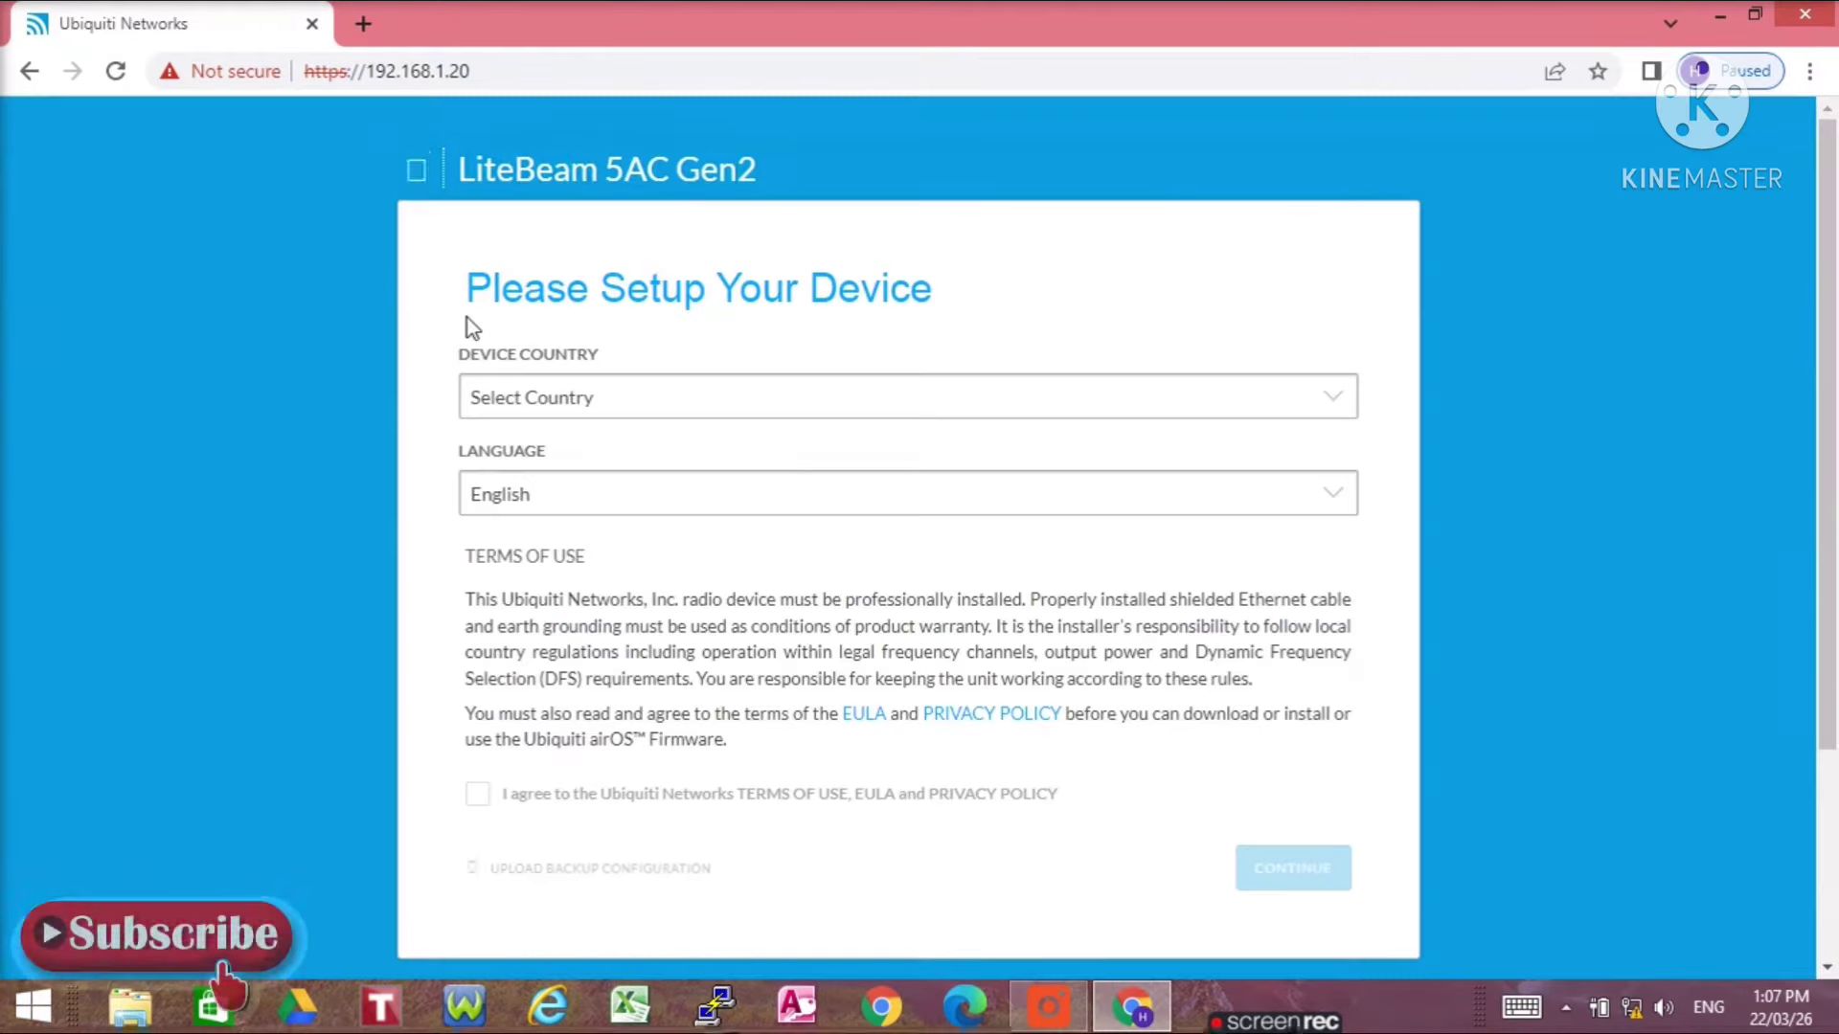
# Set the device country to Russia, accept the terms of use and continue
pyautogui.click(591, 403)
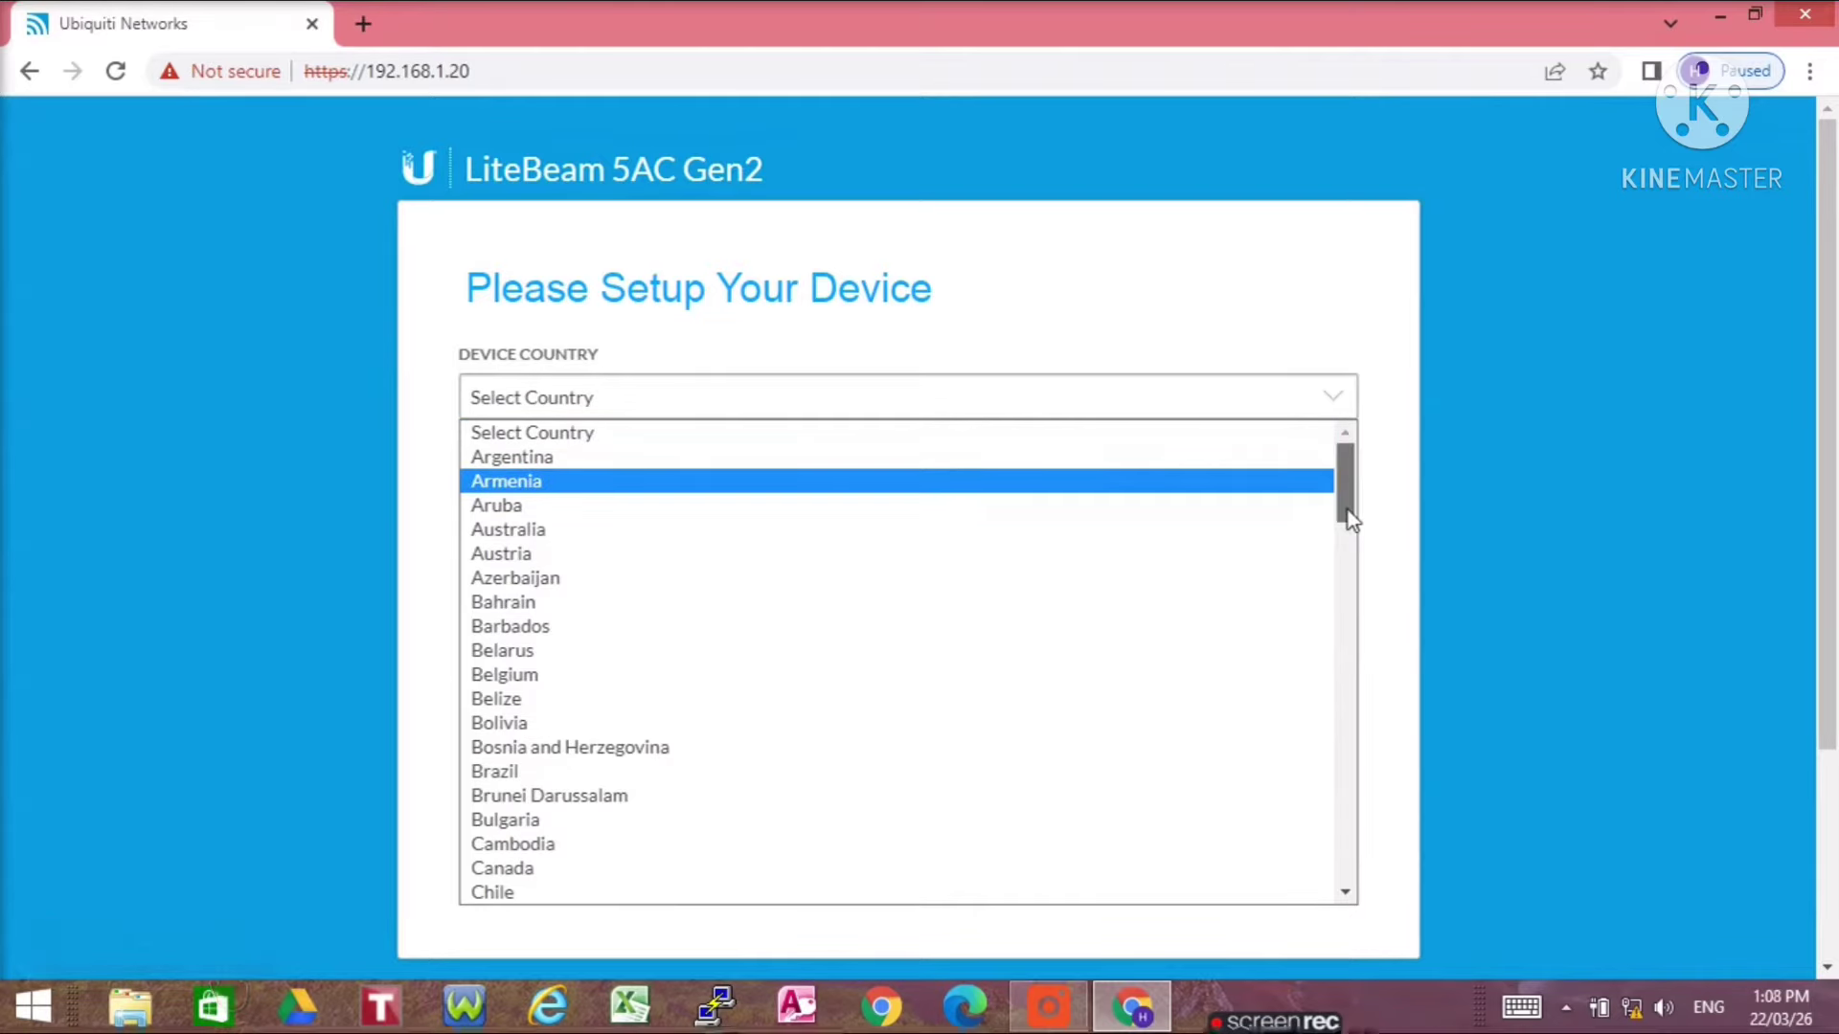
pyautogui.moveTo(1346, 510); pyautogui.dragTo(1297, 829)
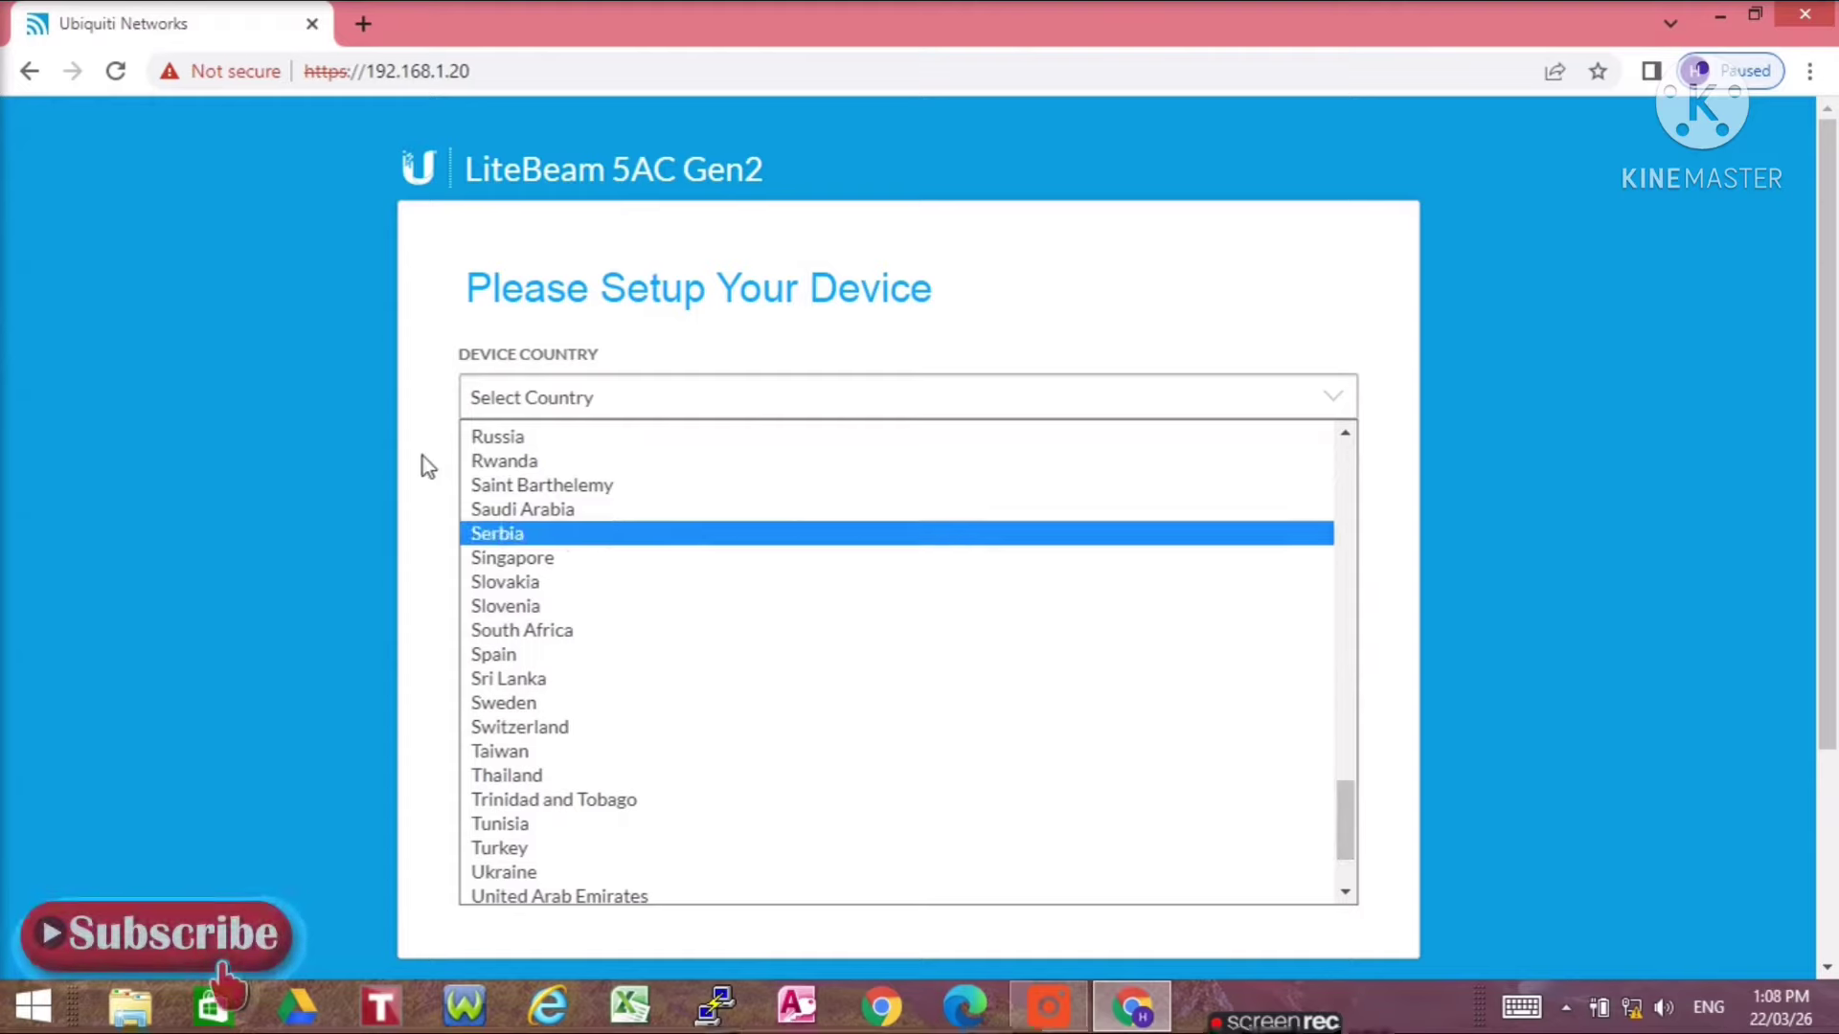
pyautogui.click(525, 443)
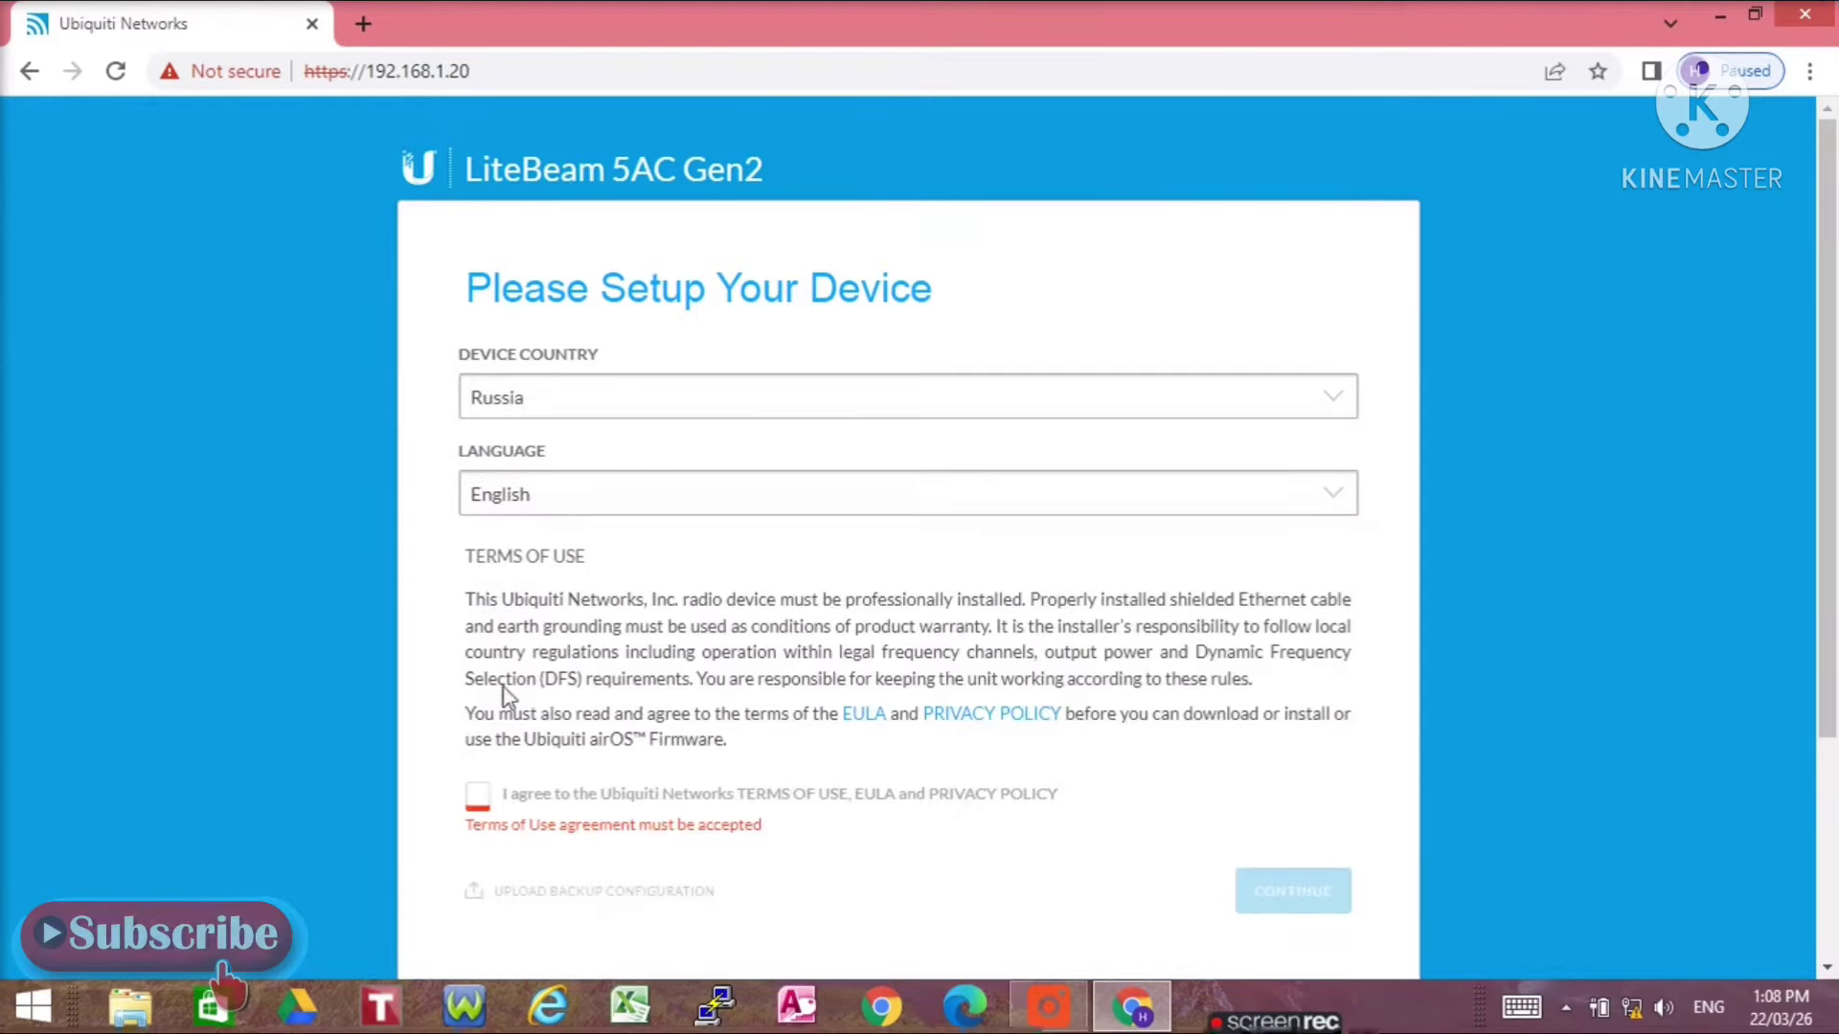
pyautogui.click(478, 795)
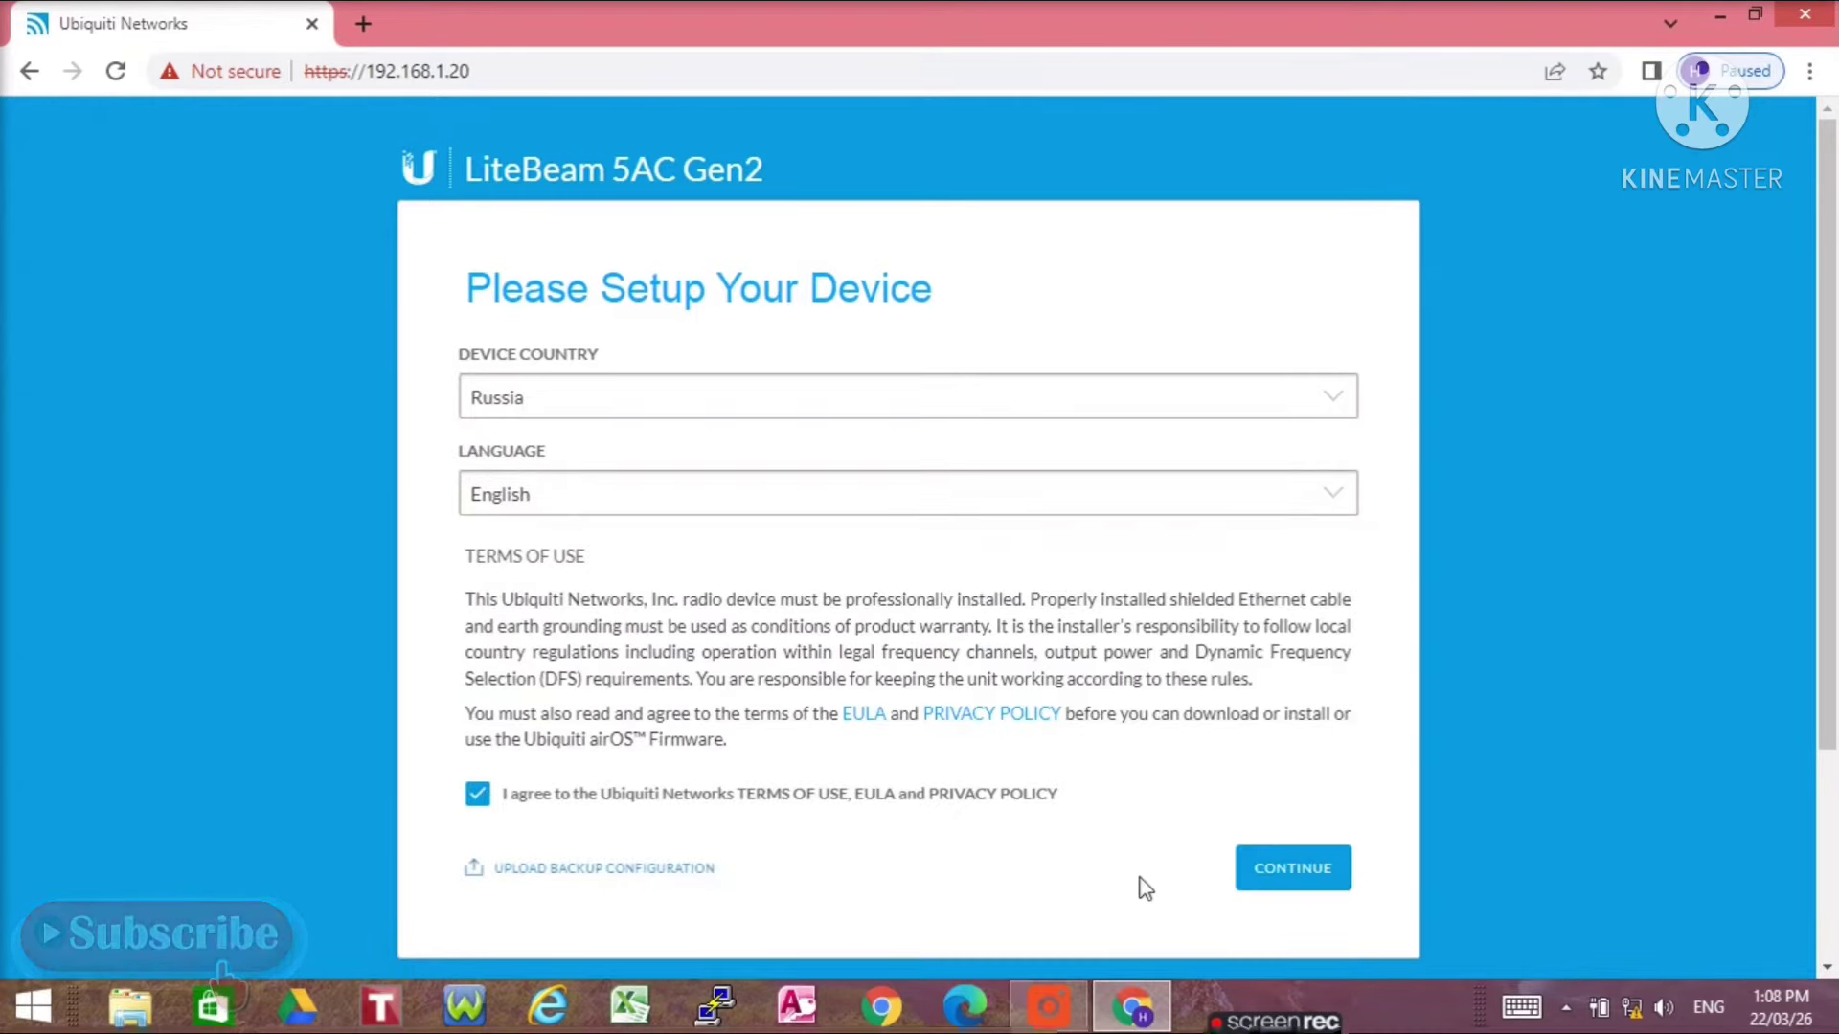
pyautogui.click(1289, 868)
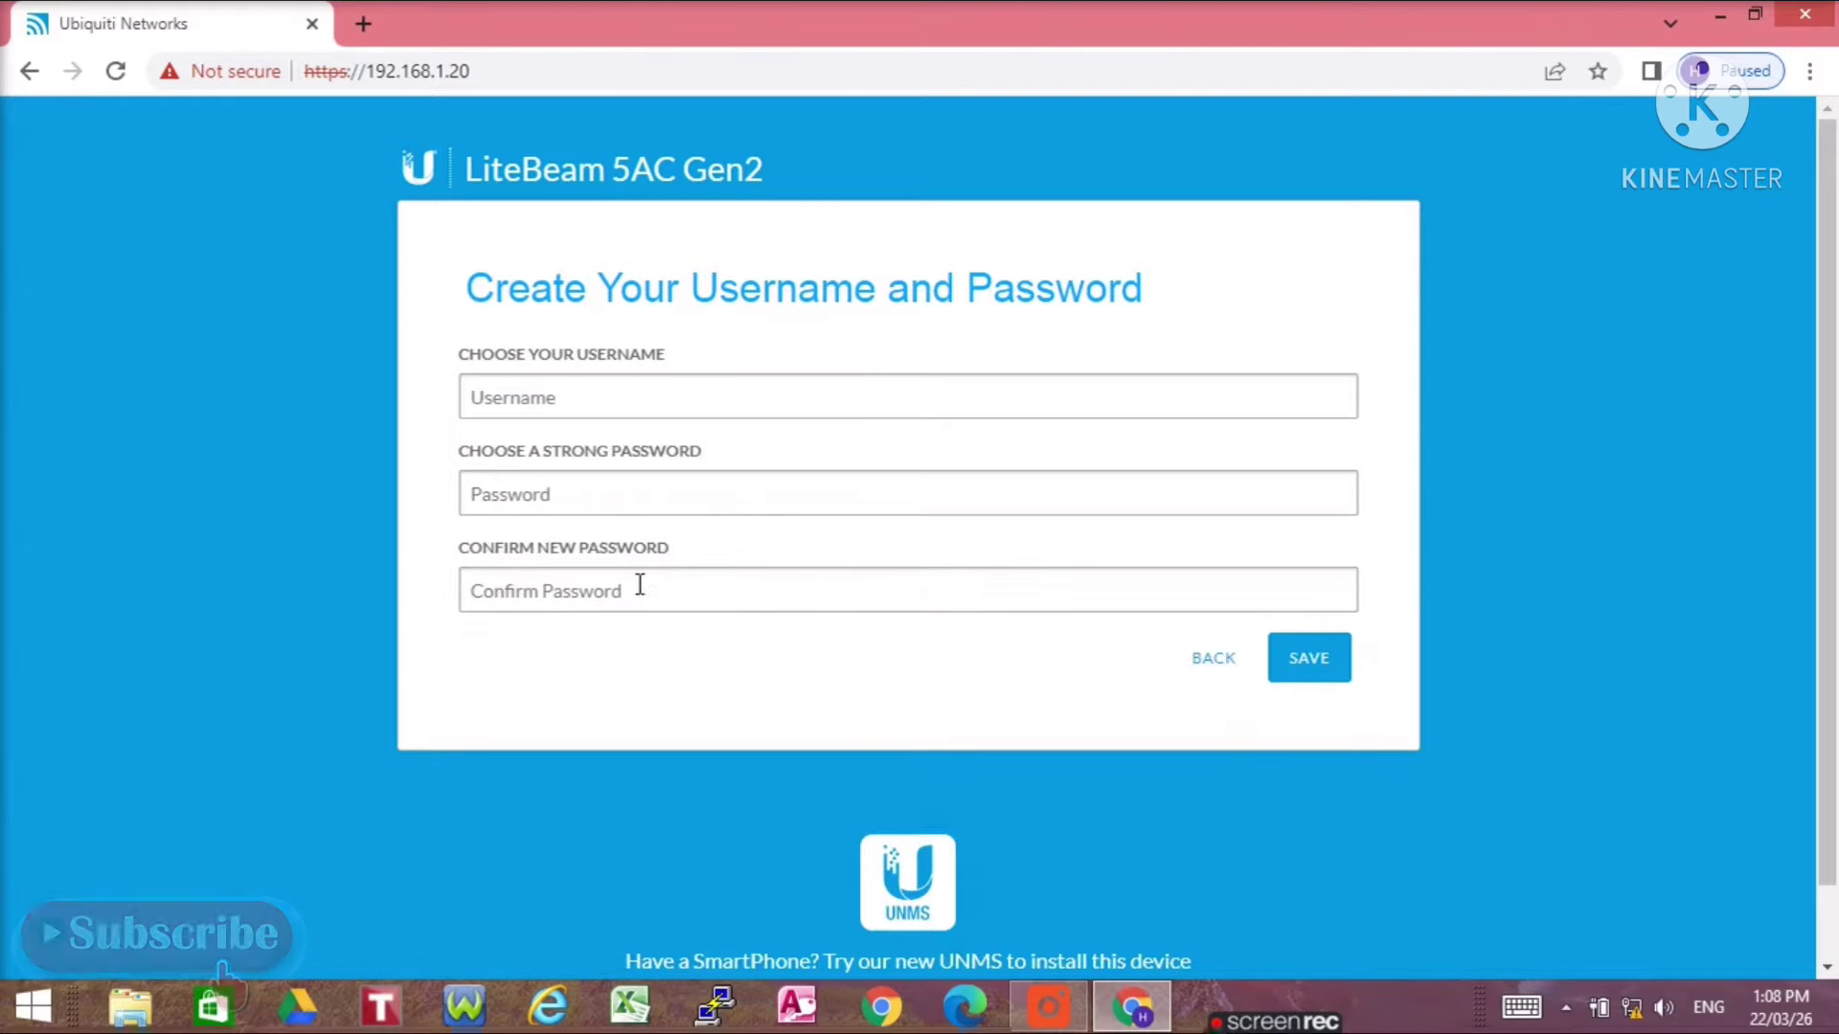
# Fill the username from the saved suggestion, enter and confirm a new password, and save
pyautogui.click(560, 401)
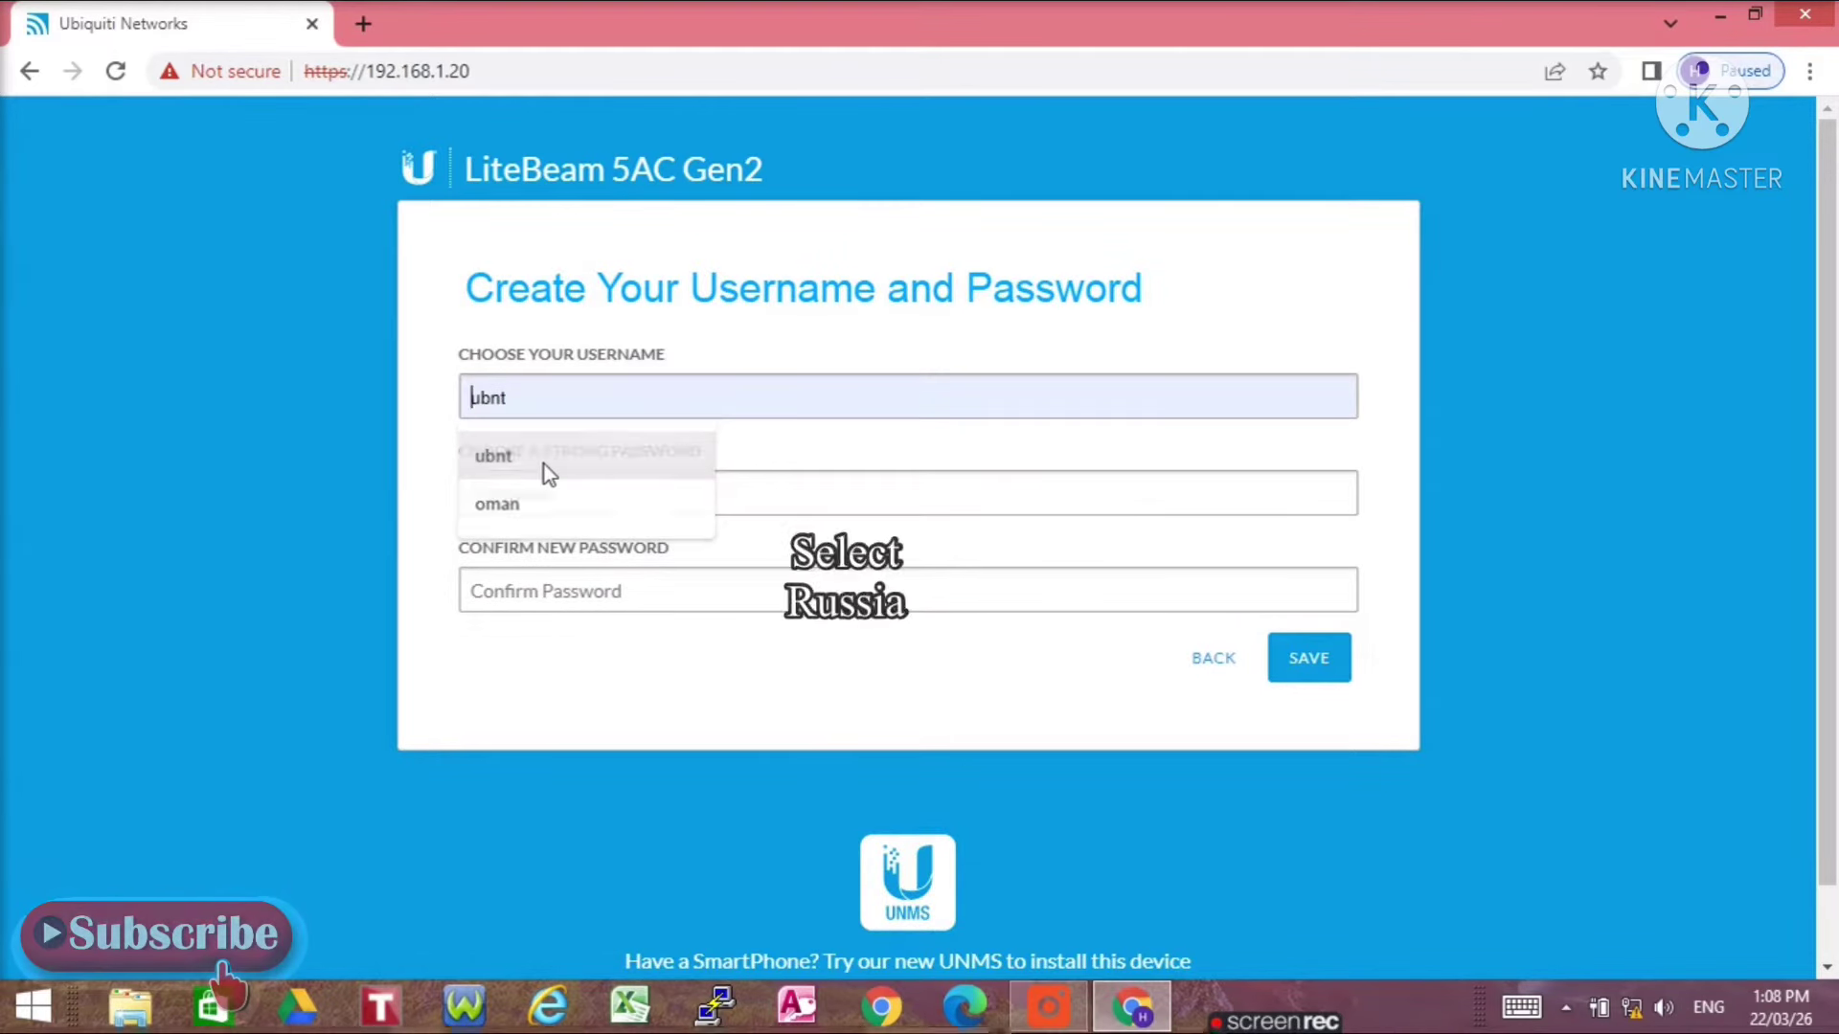
pyautogui.click(544, 459)
pyautogui.click(570, 495)
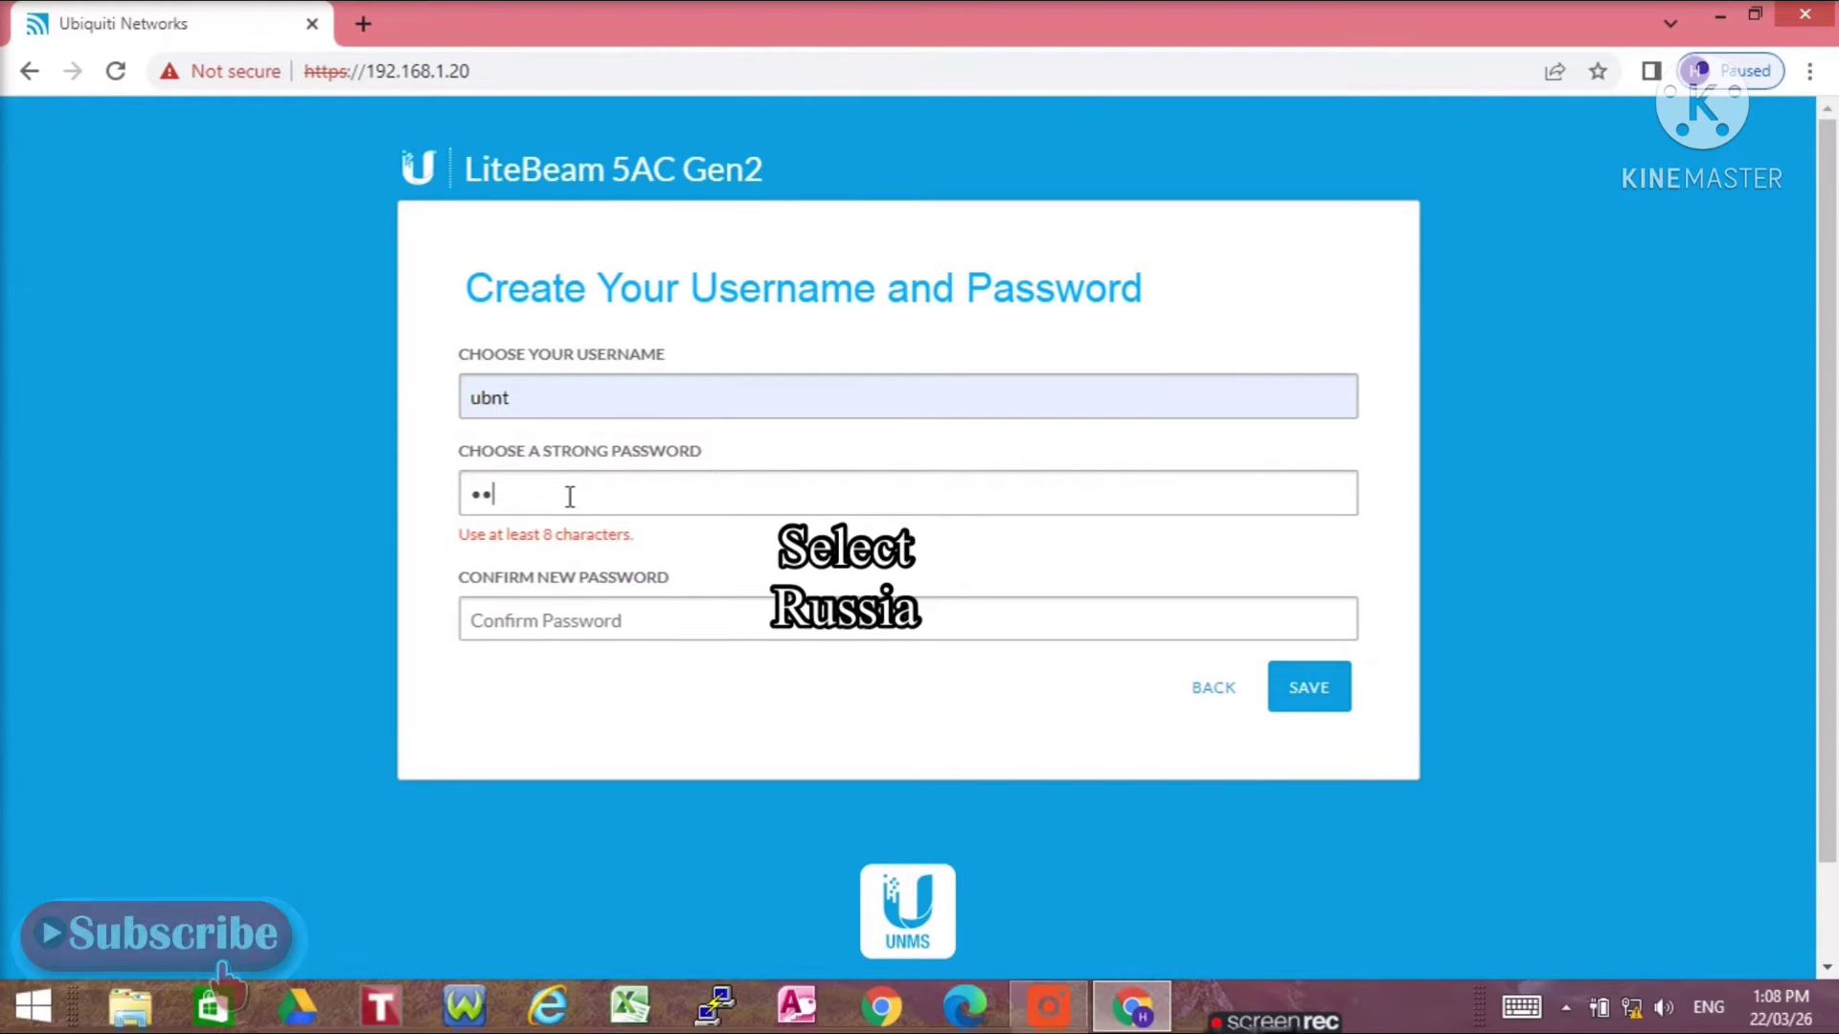
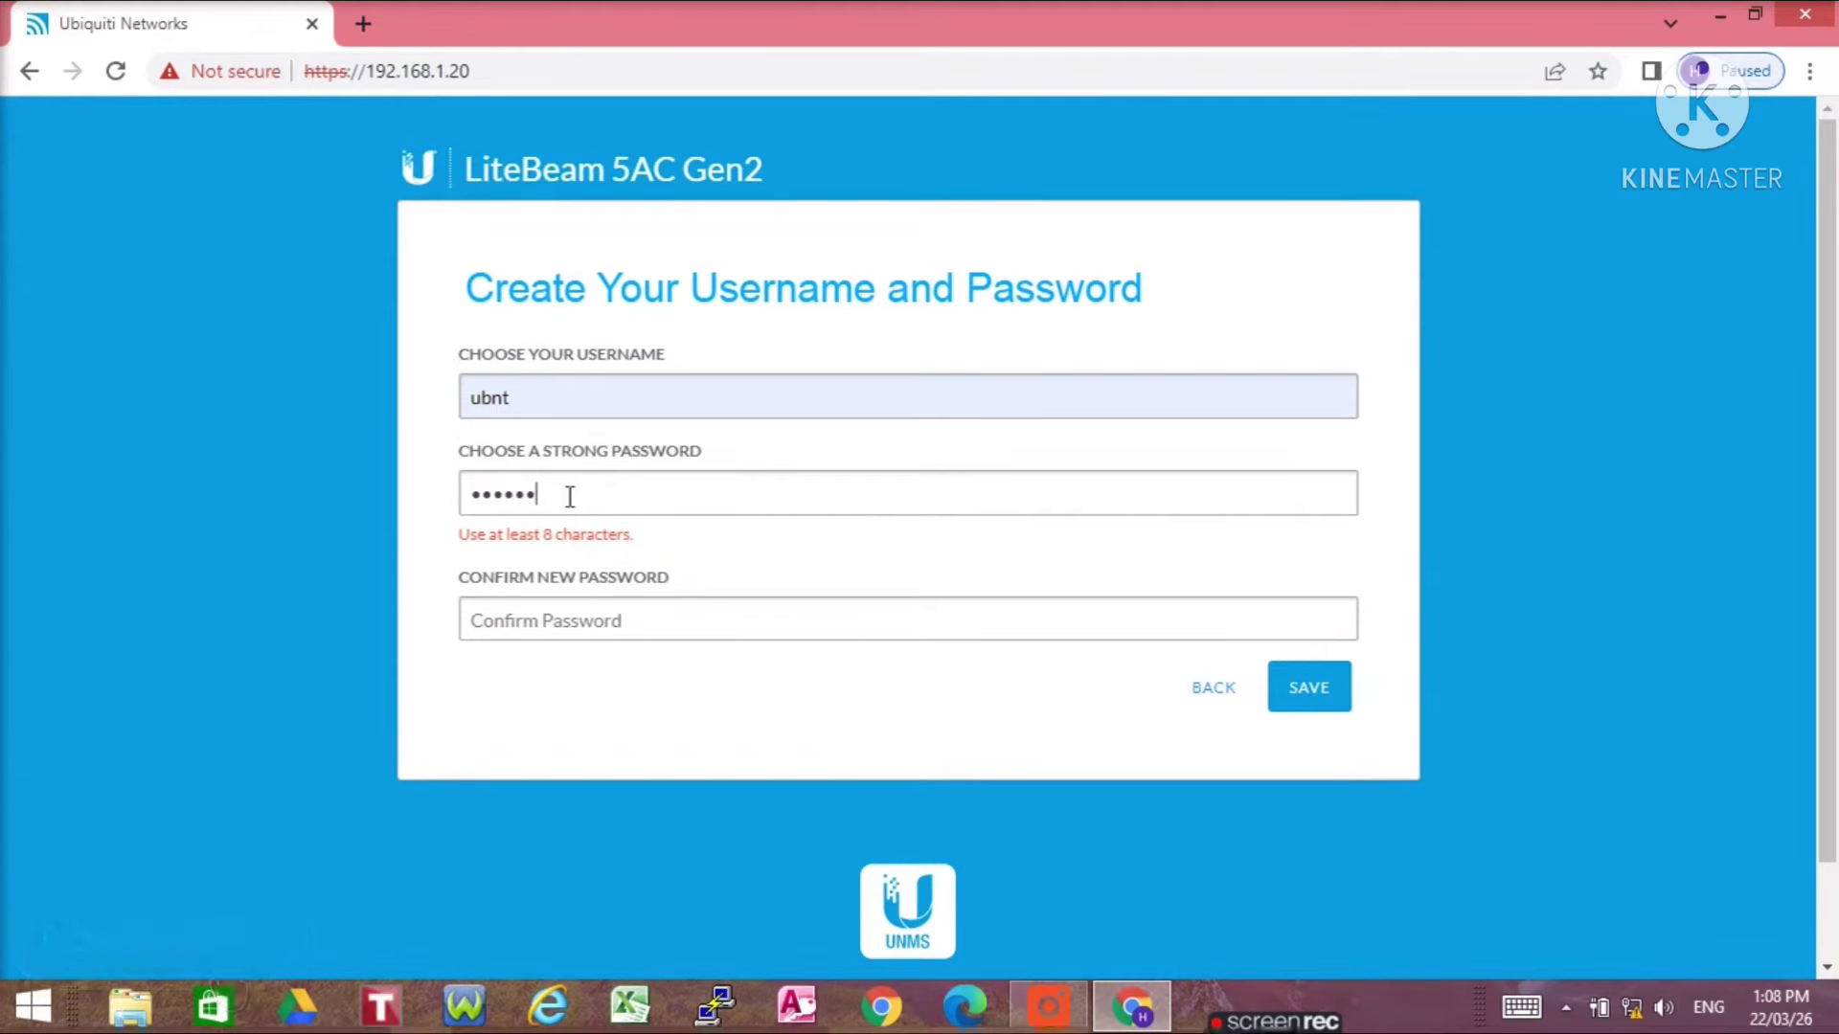
pyautogui.click(592, 601)
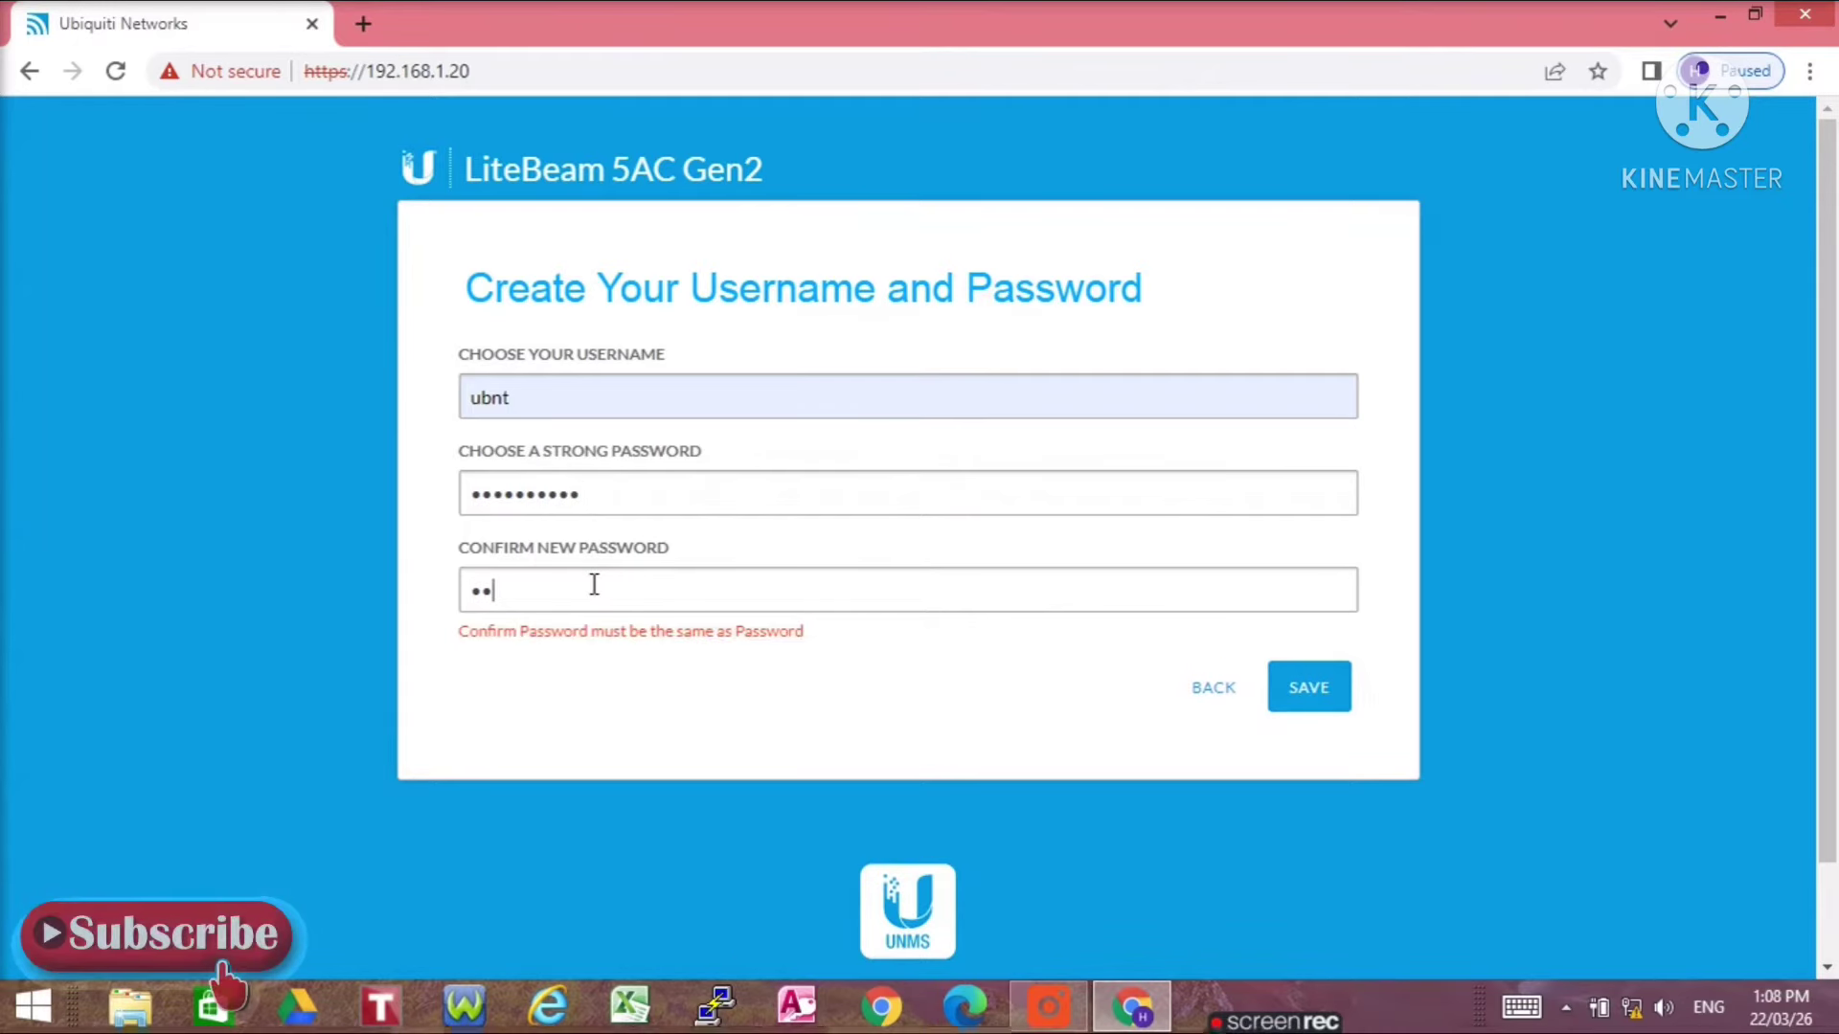
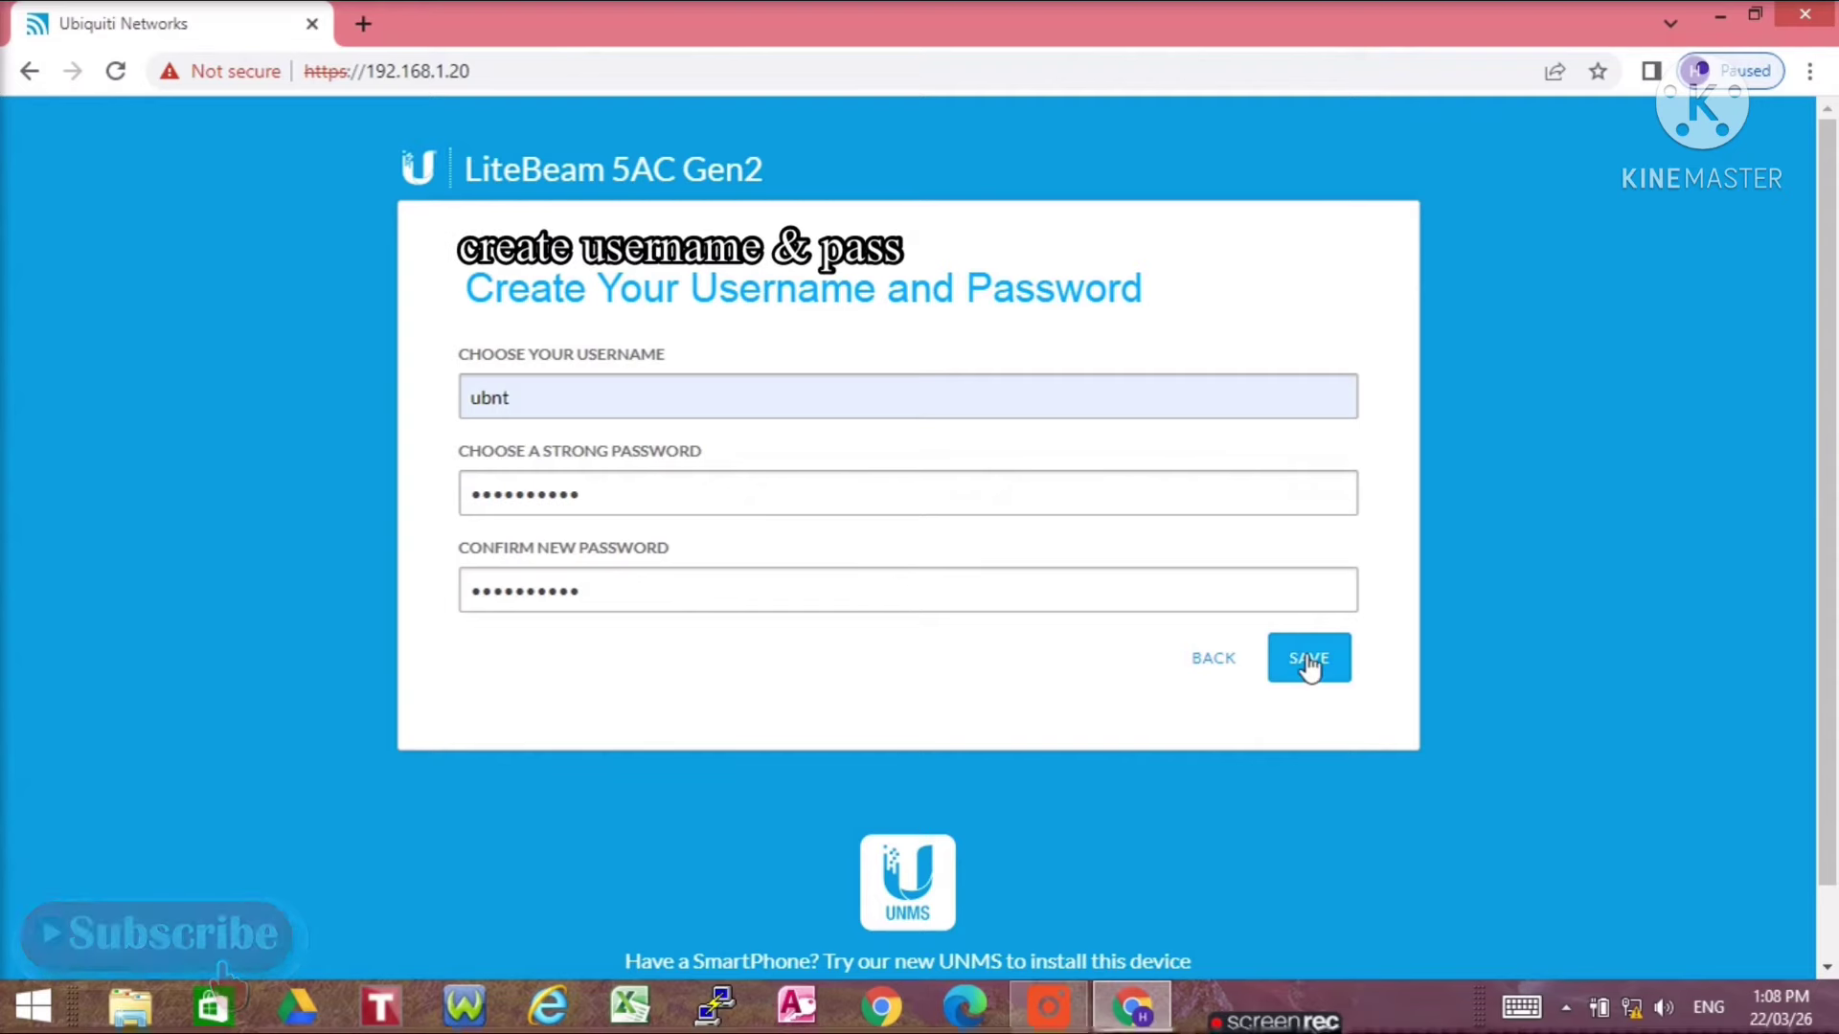
pyautogui.click(1305, 659)
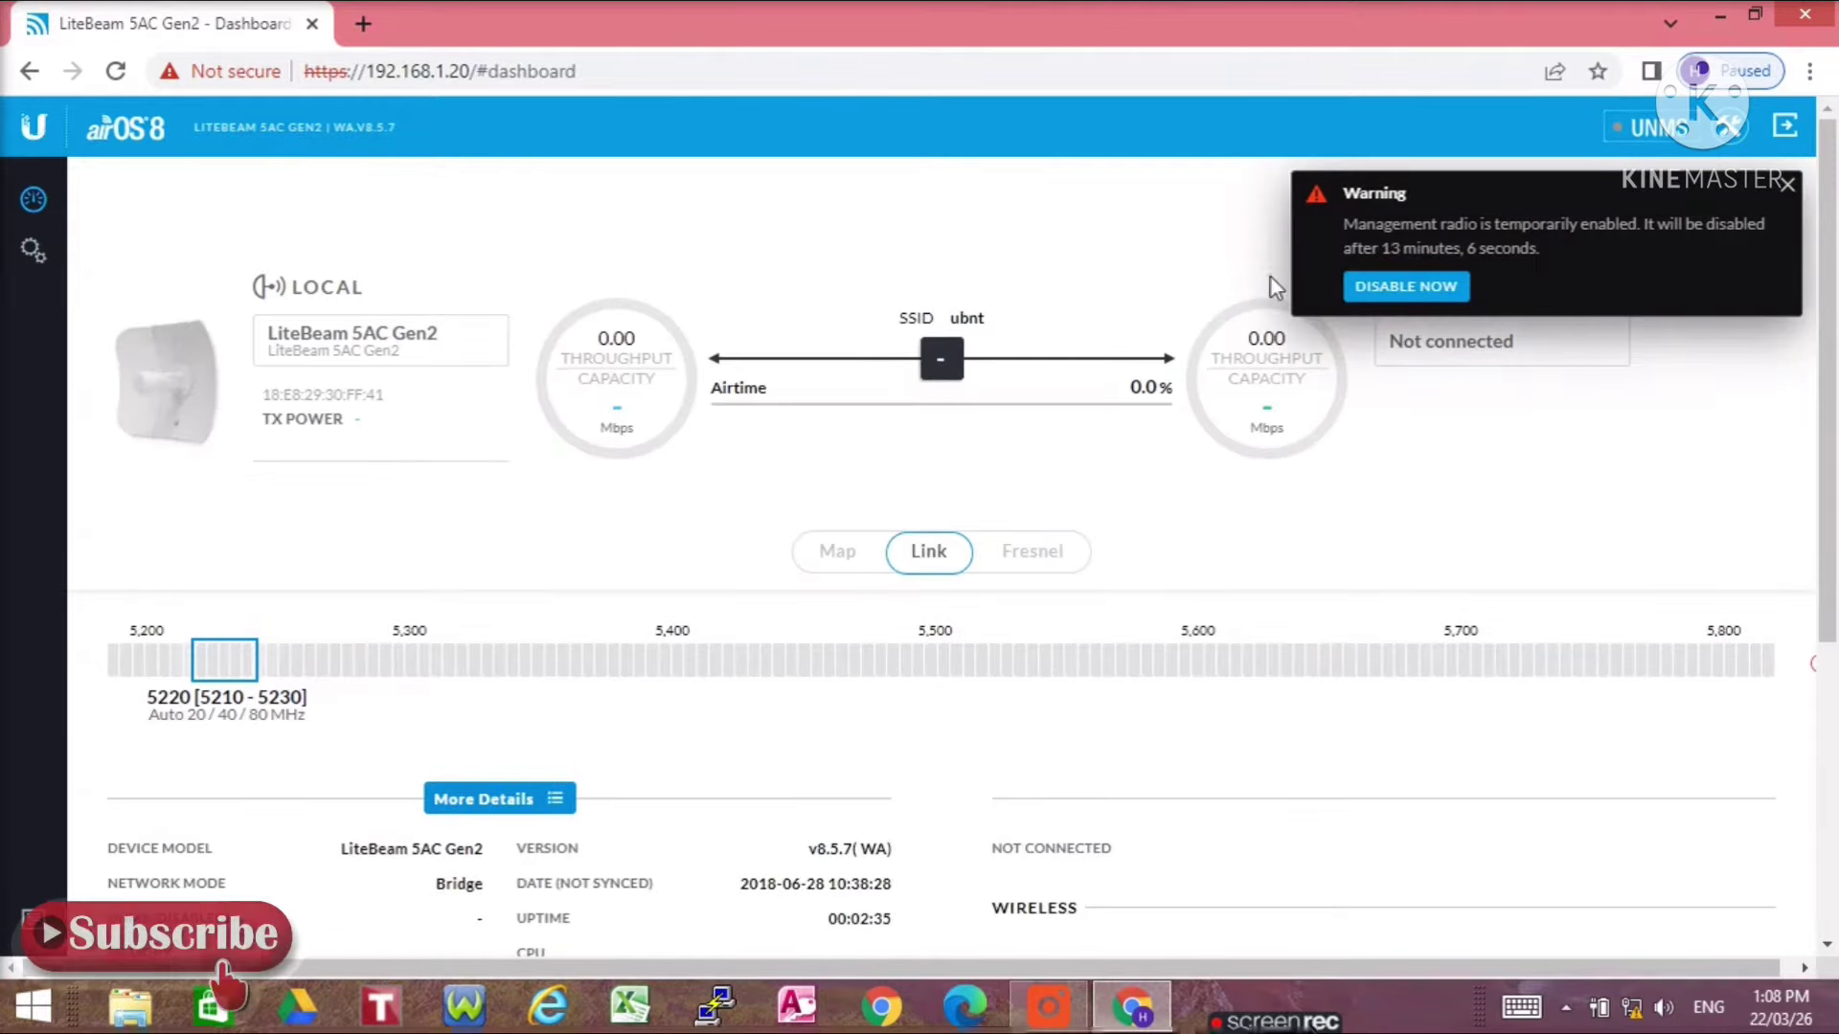
# Dismiss the management radio warning and switch the wireless mode to Station PtMP
pyautogui.click(1394, 290)
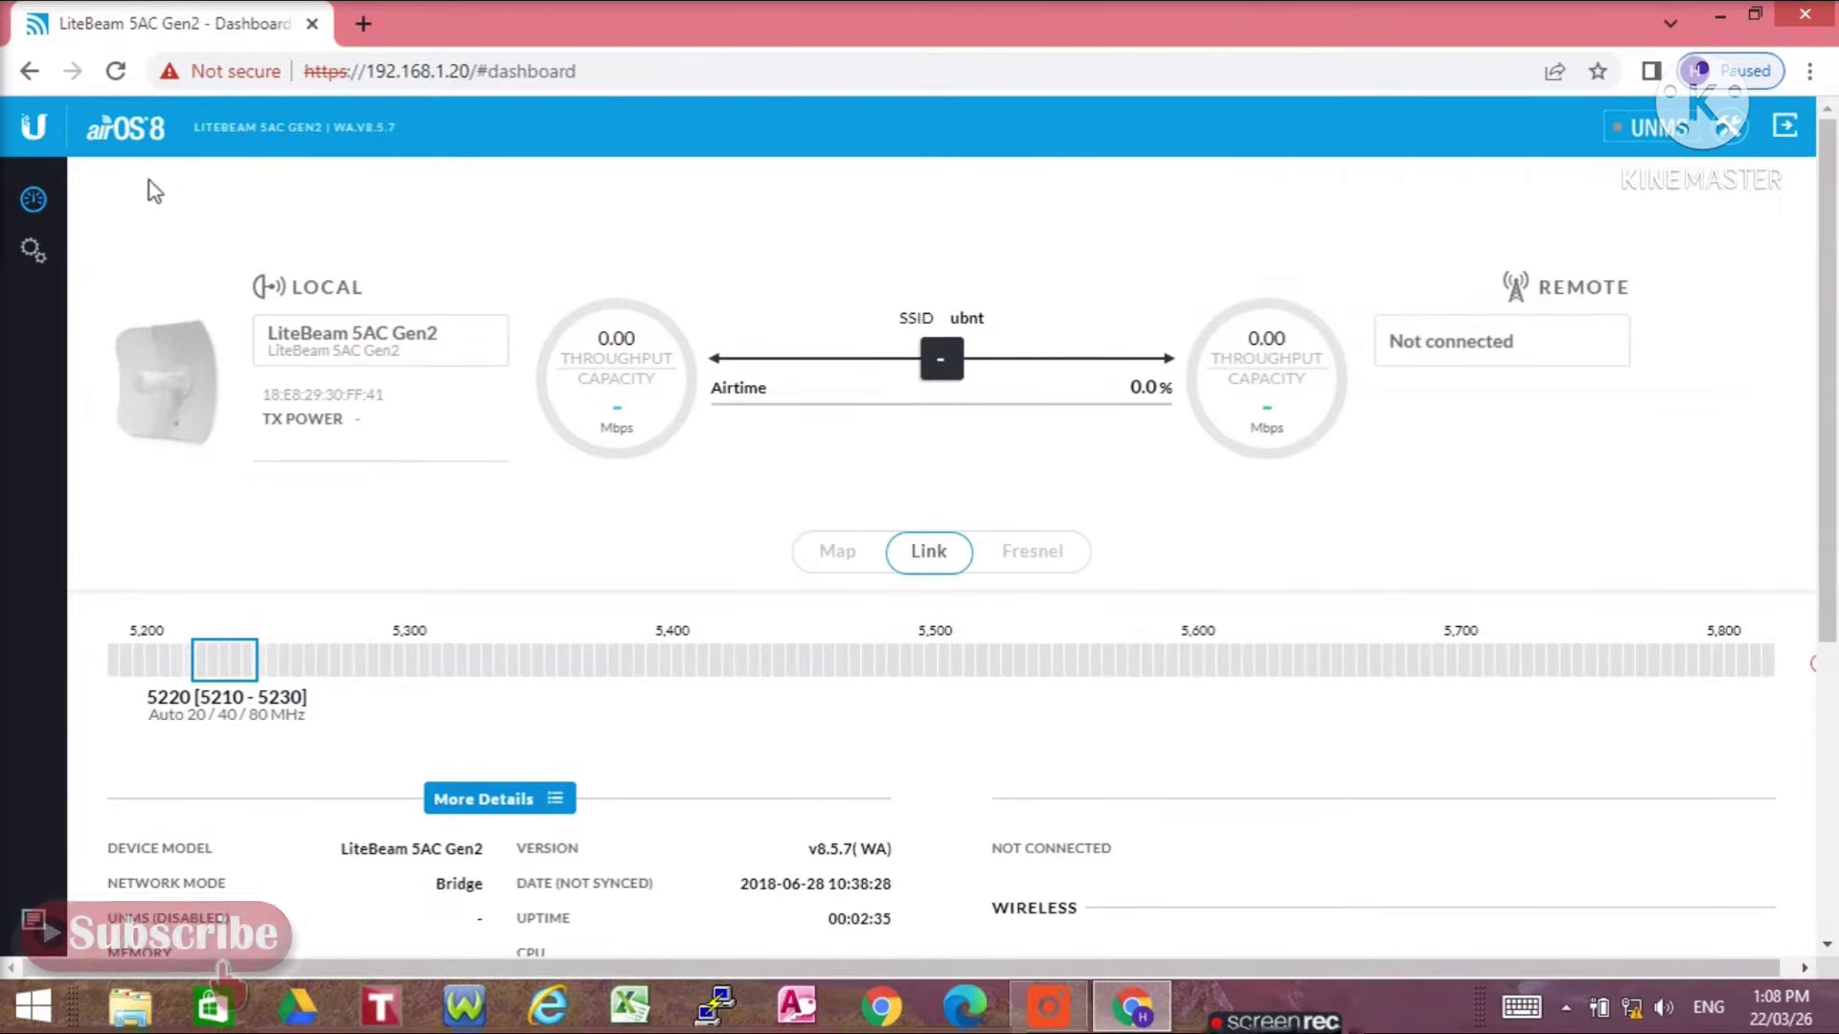
pyautogui.click(32, 251)
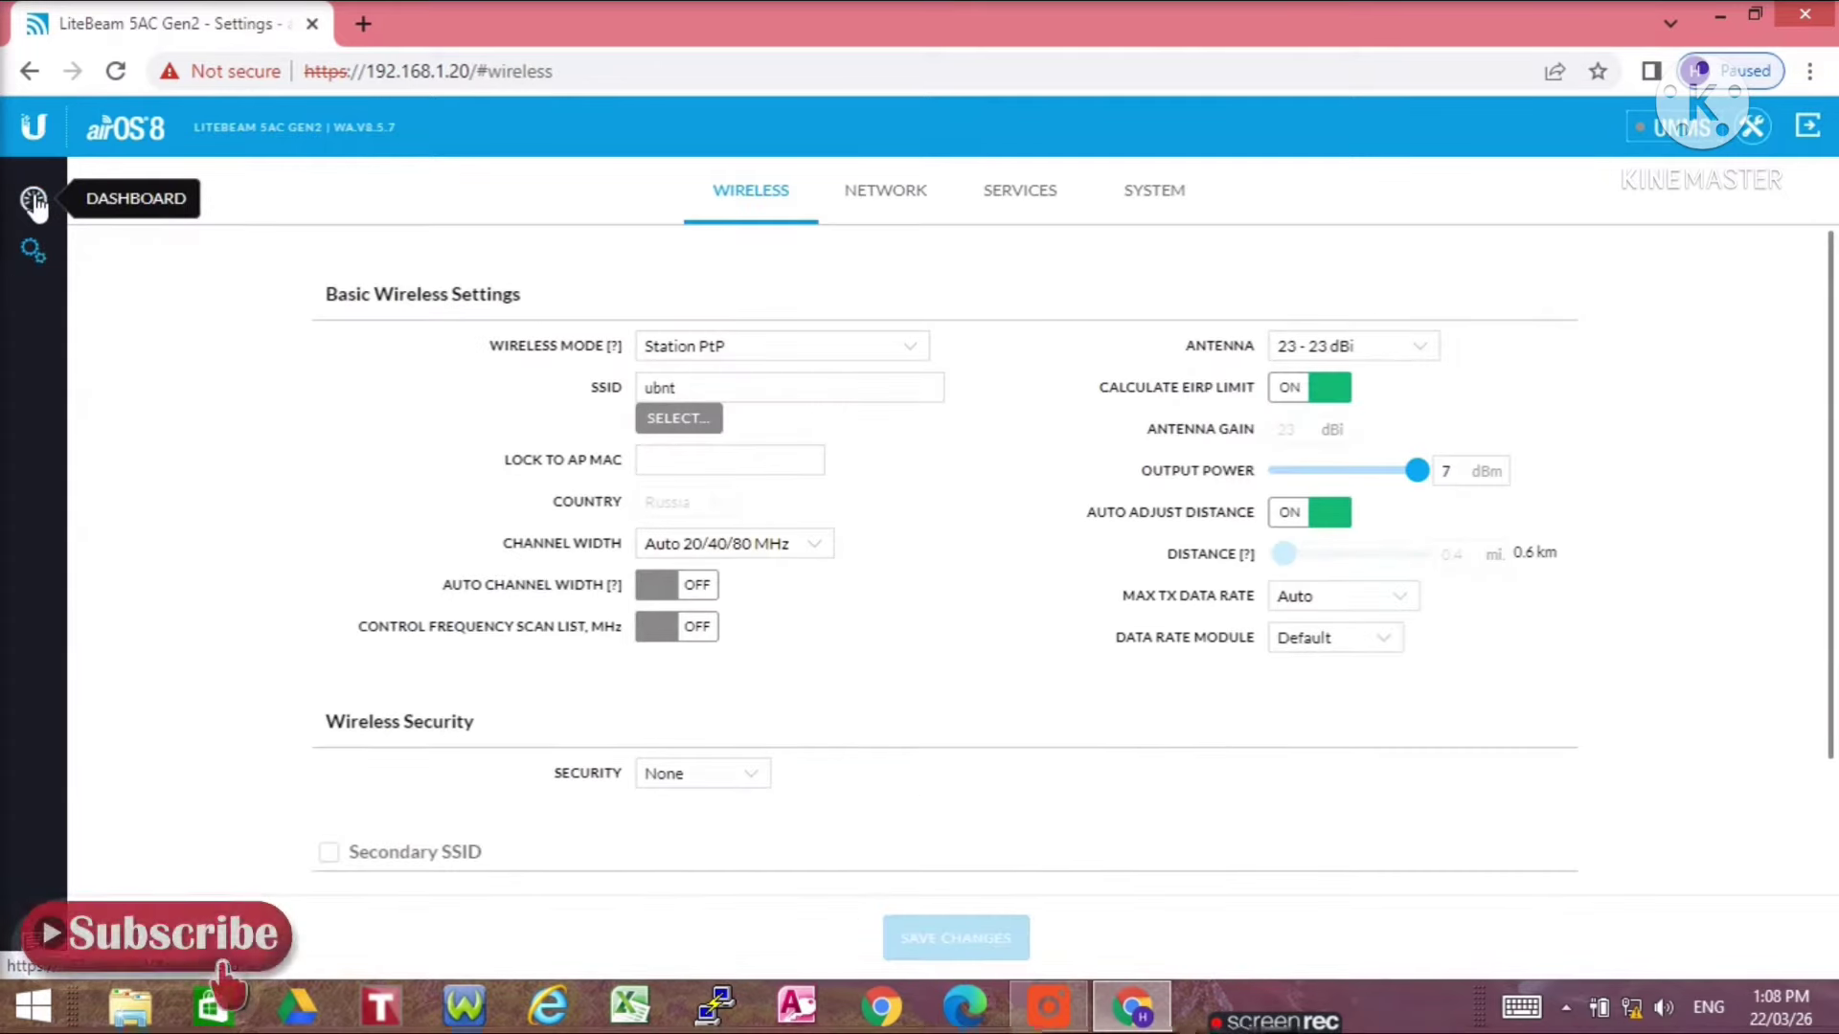
pyautogui.click(34, 201)
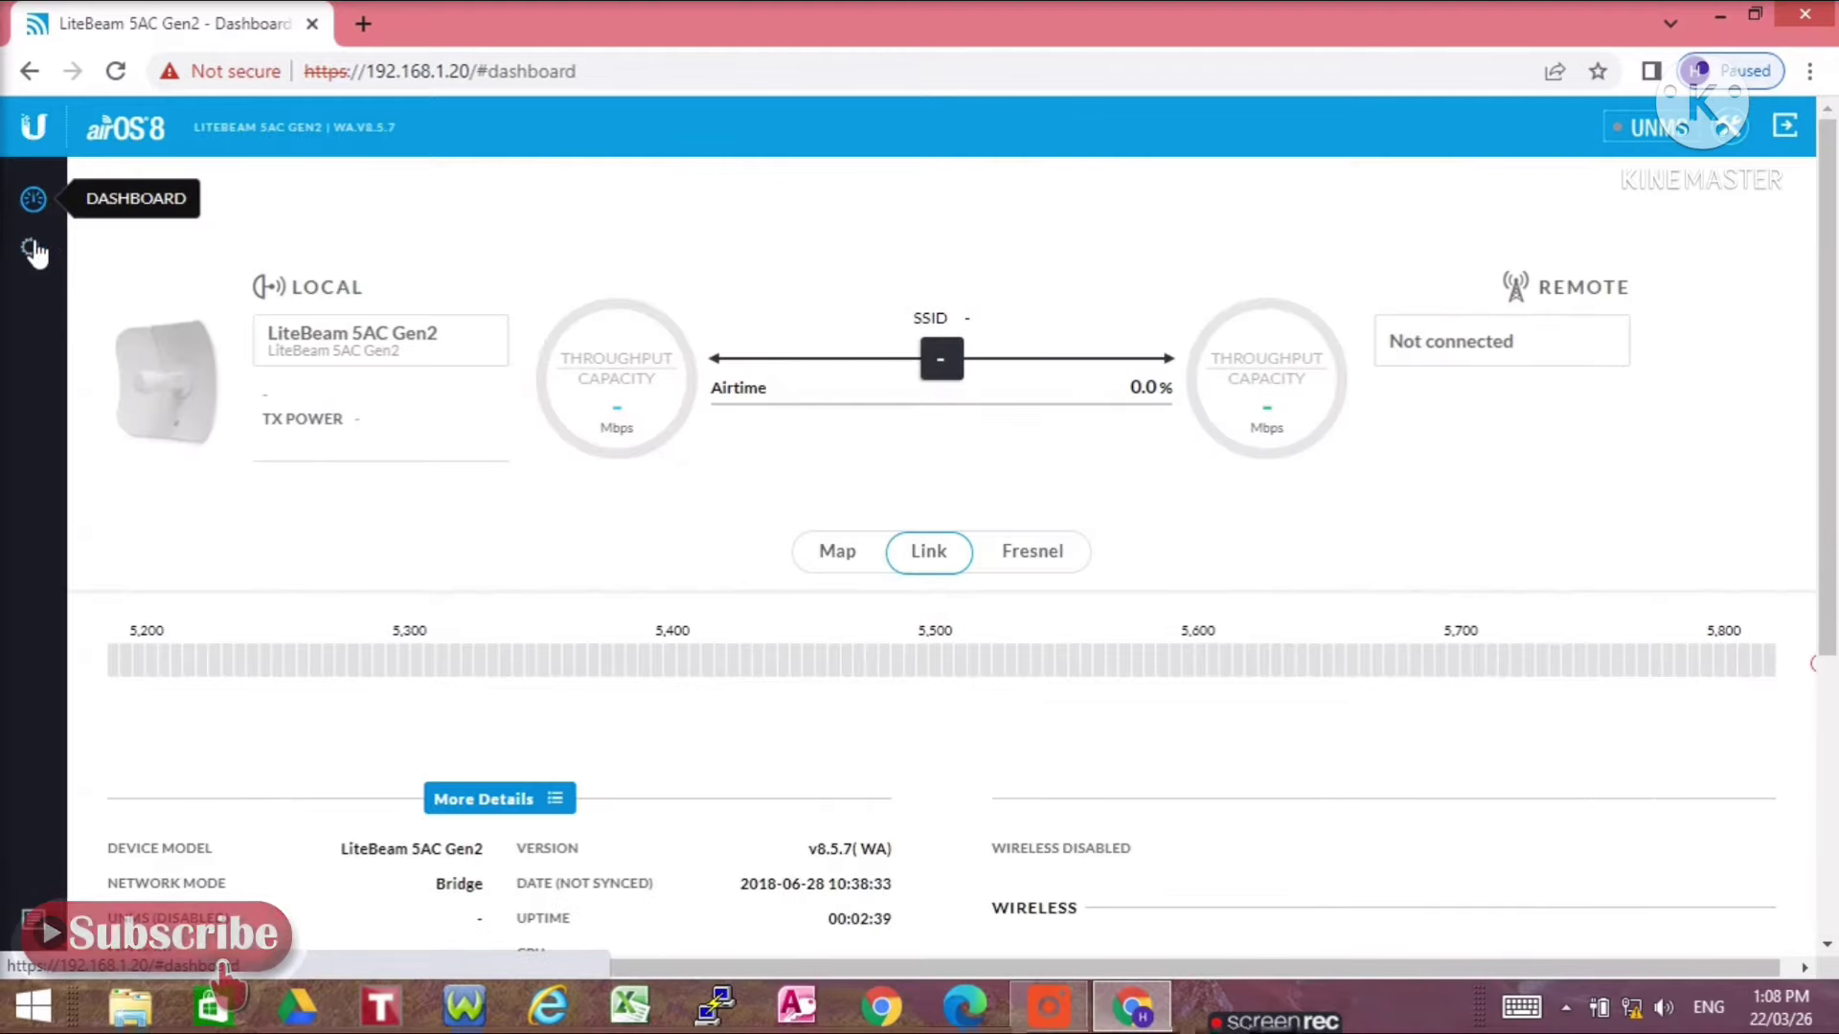
pyautogui.click(34, 255)
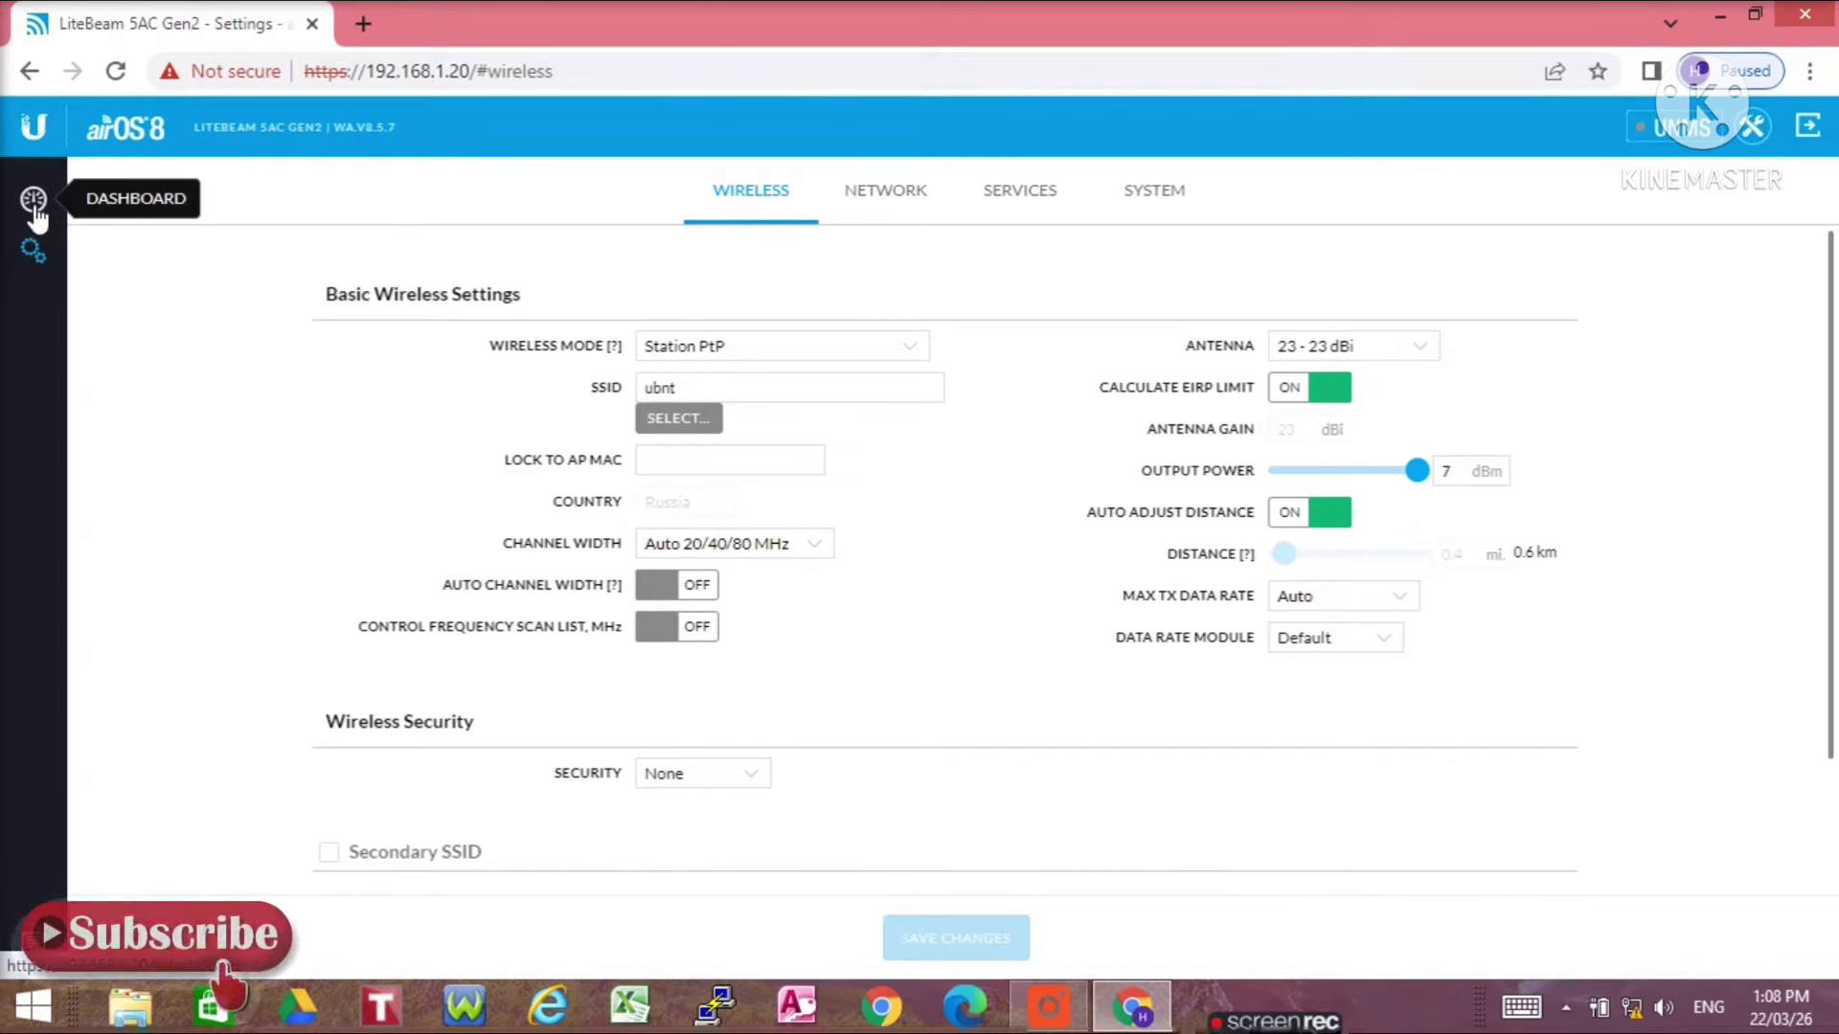
pyautogui.click(783, 362)
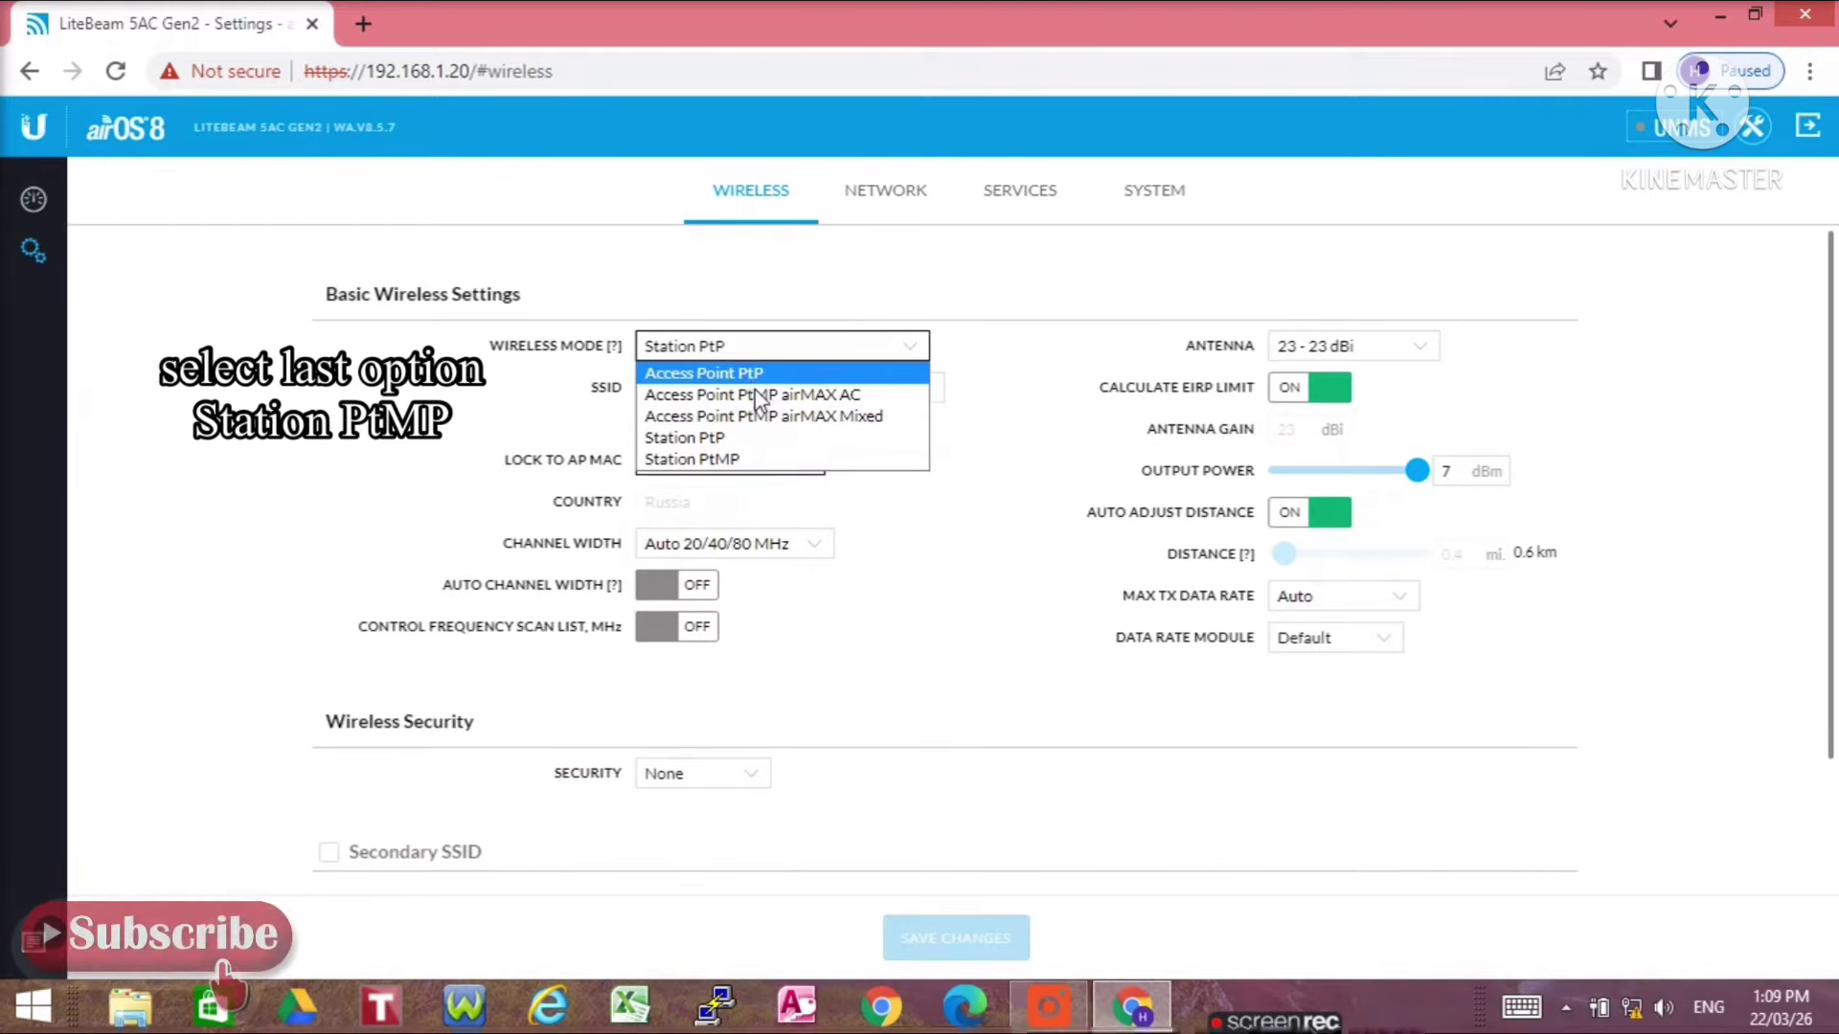
pyautogui.click(697, 462)
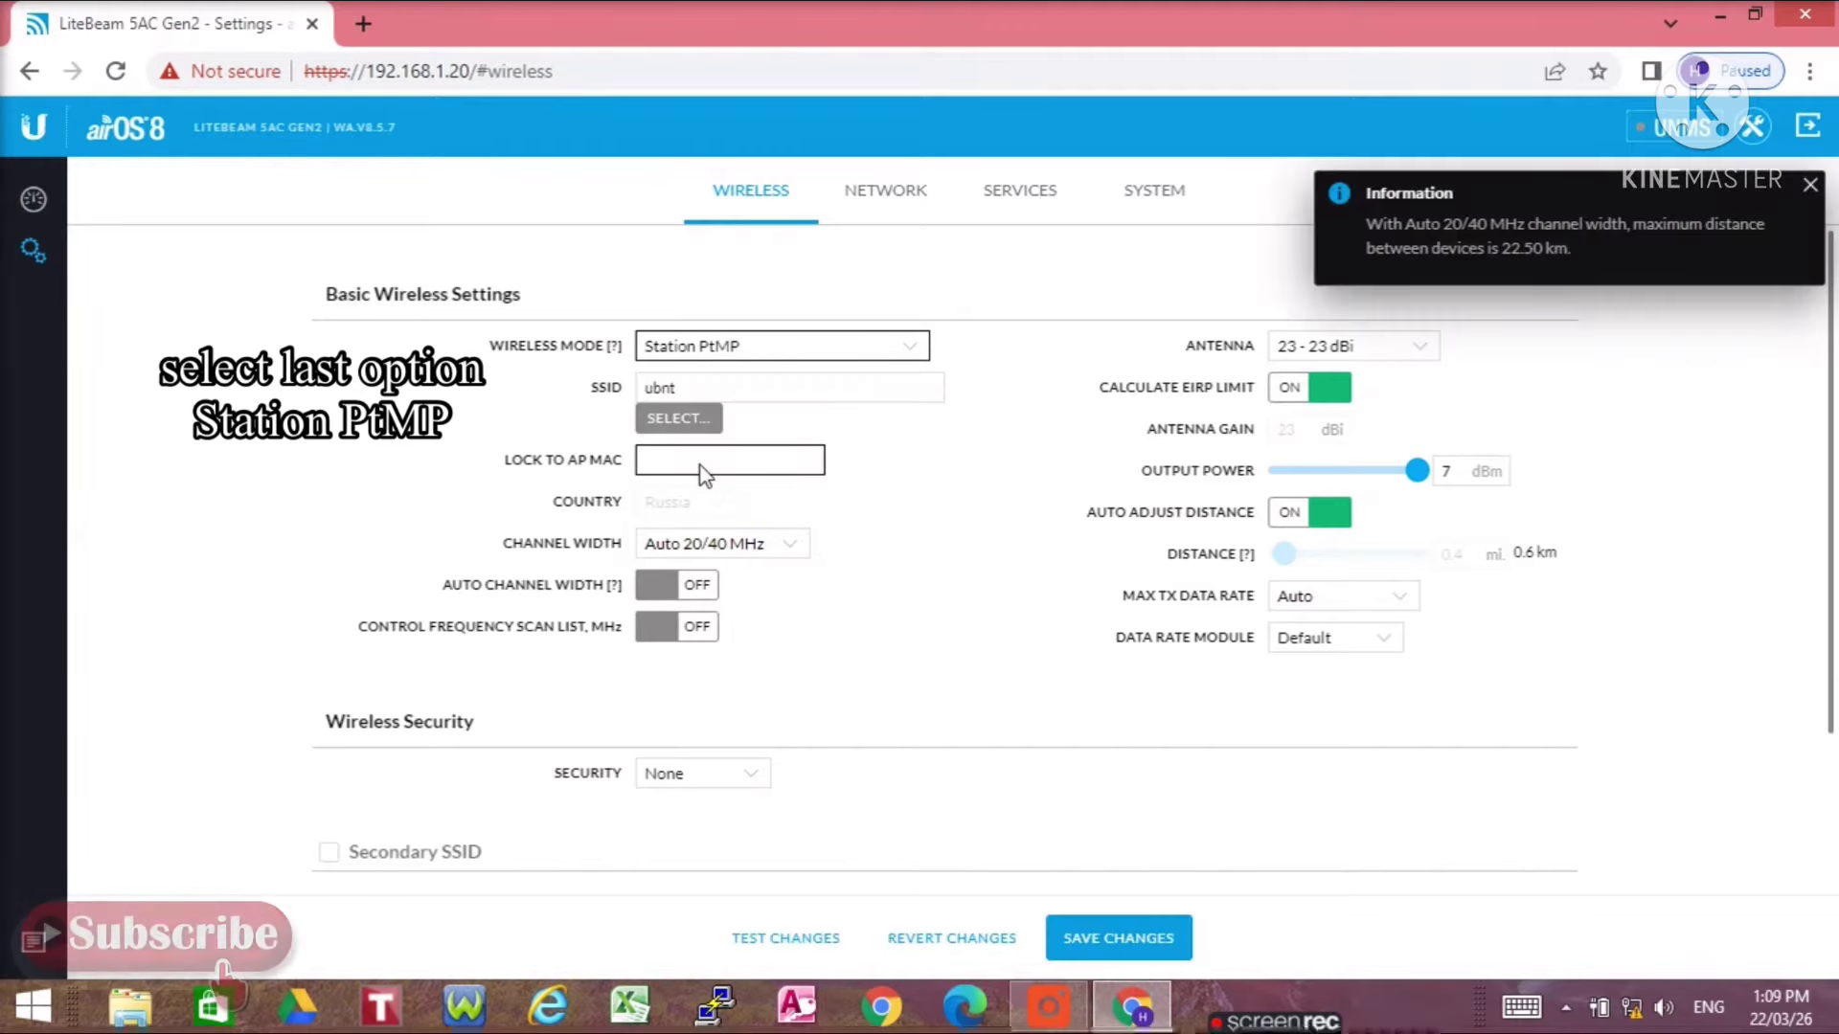
pyautogui.click(1811, 186)
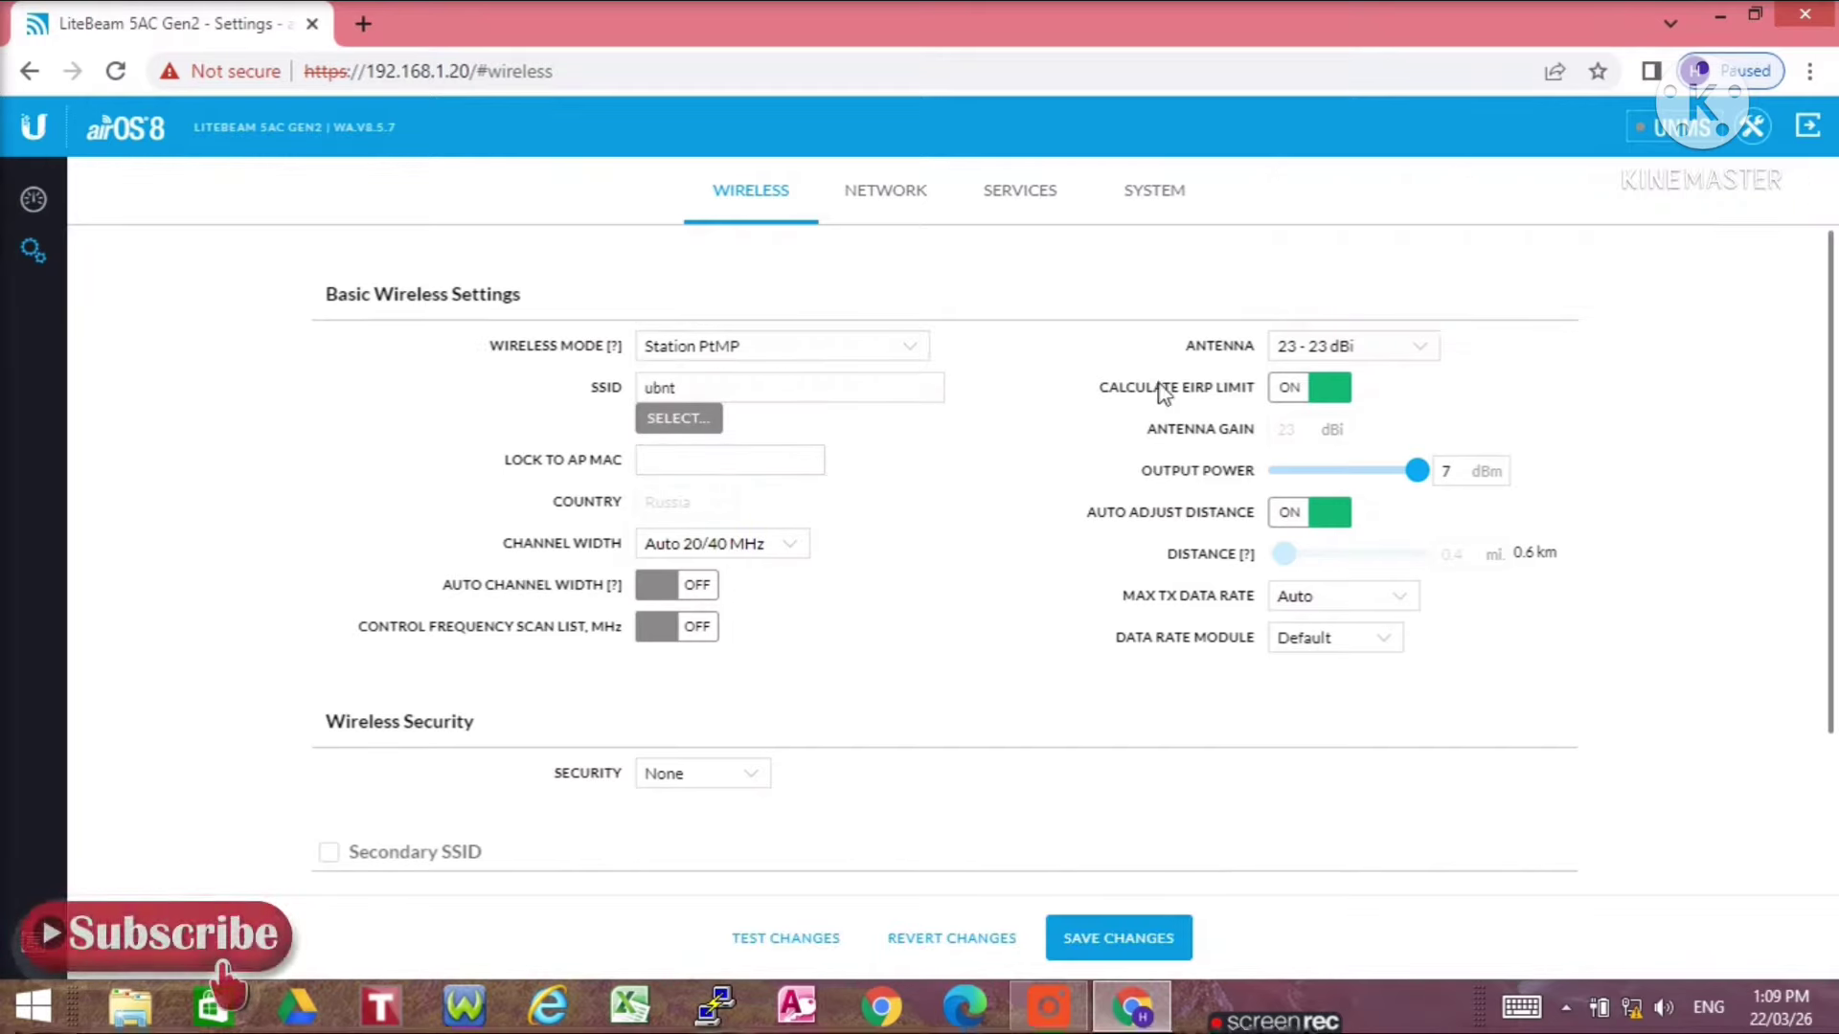
pyautogui.click(678, 420)
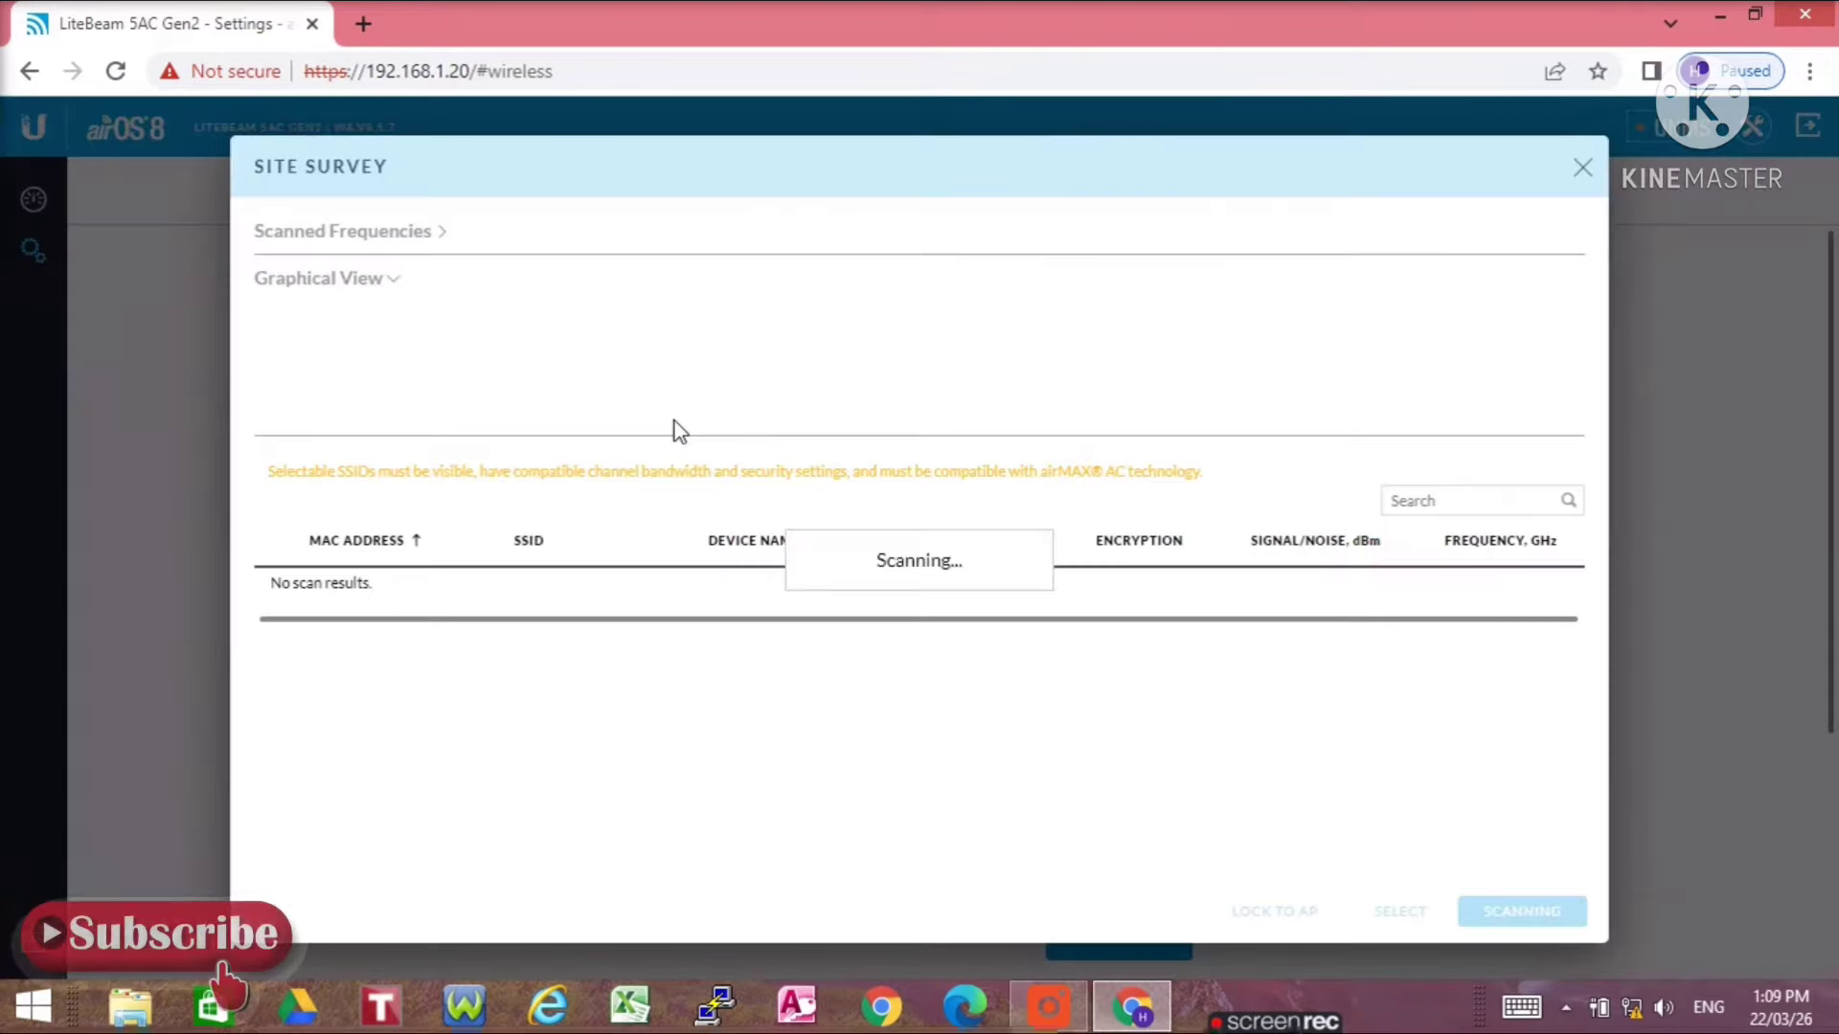
pyautogui.click(1543, 500)
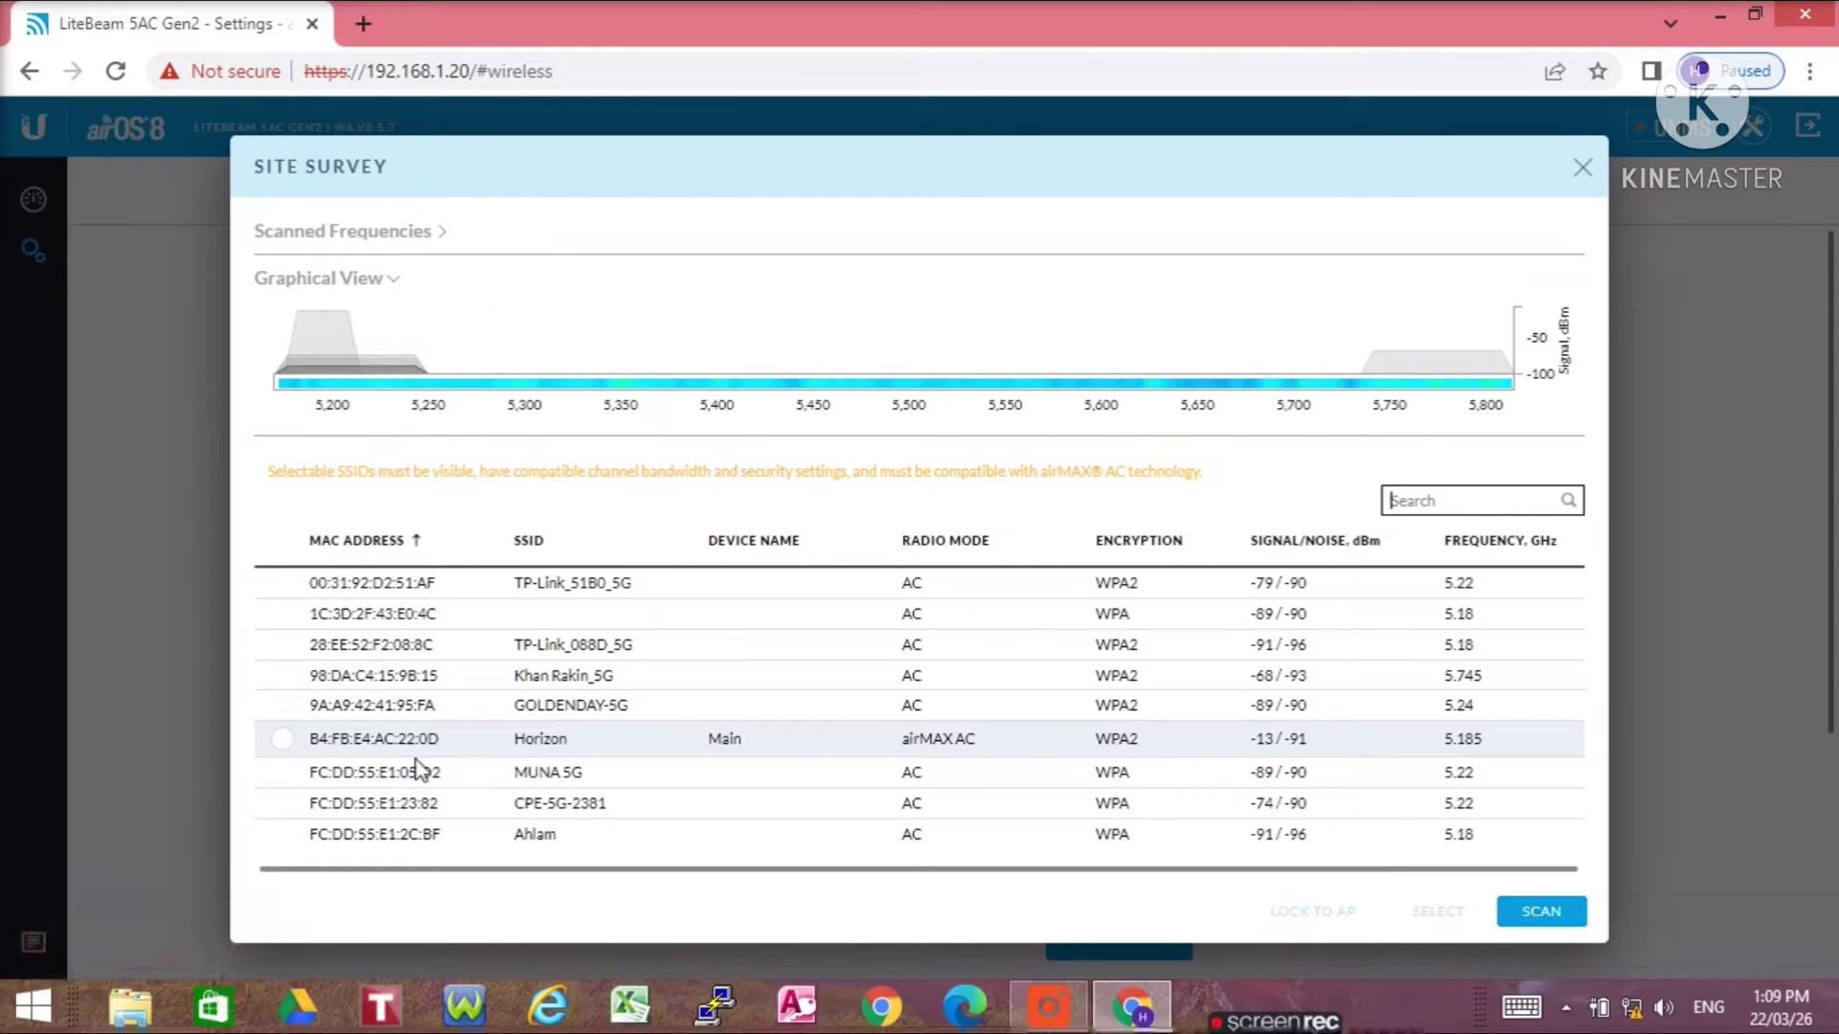
pyautogui.moveTo(280, 749)
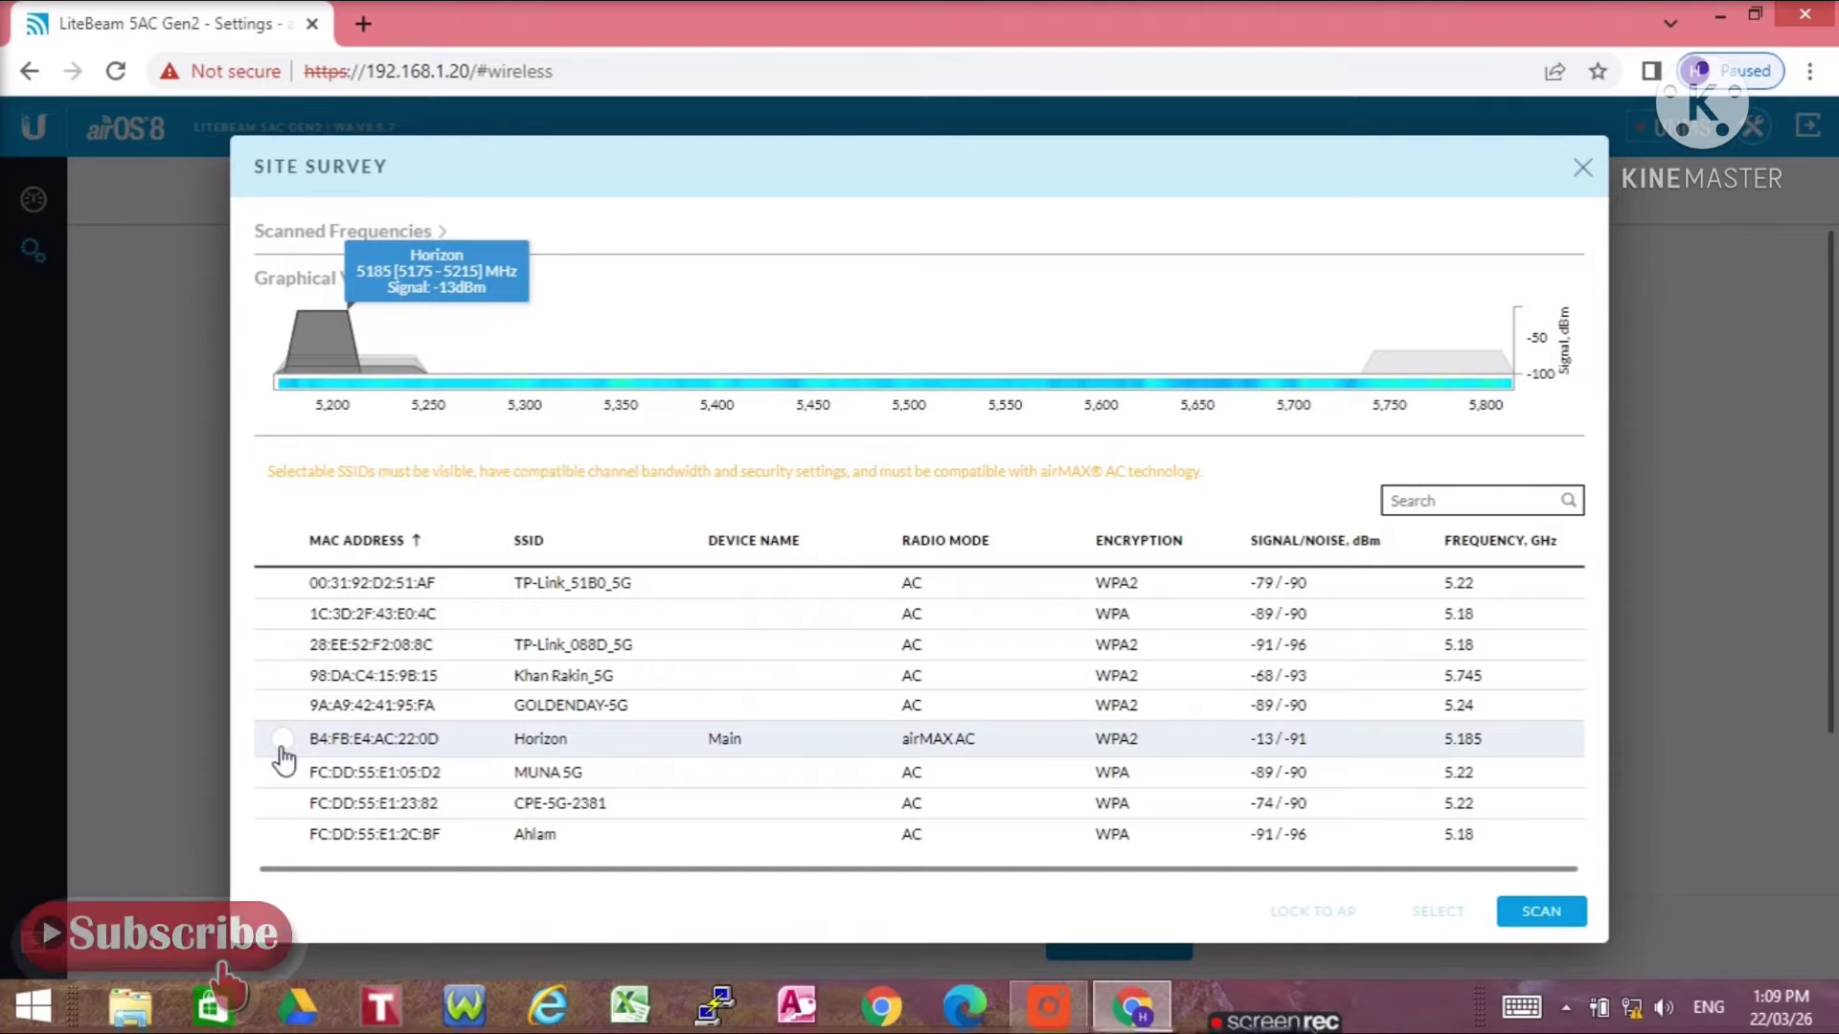
pyautogui.click(283, 747)
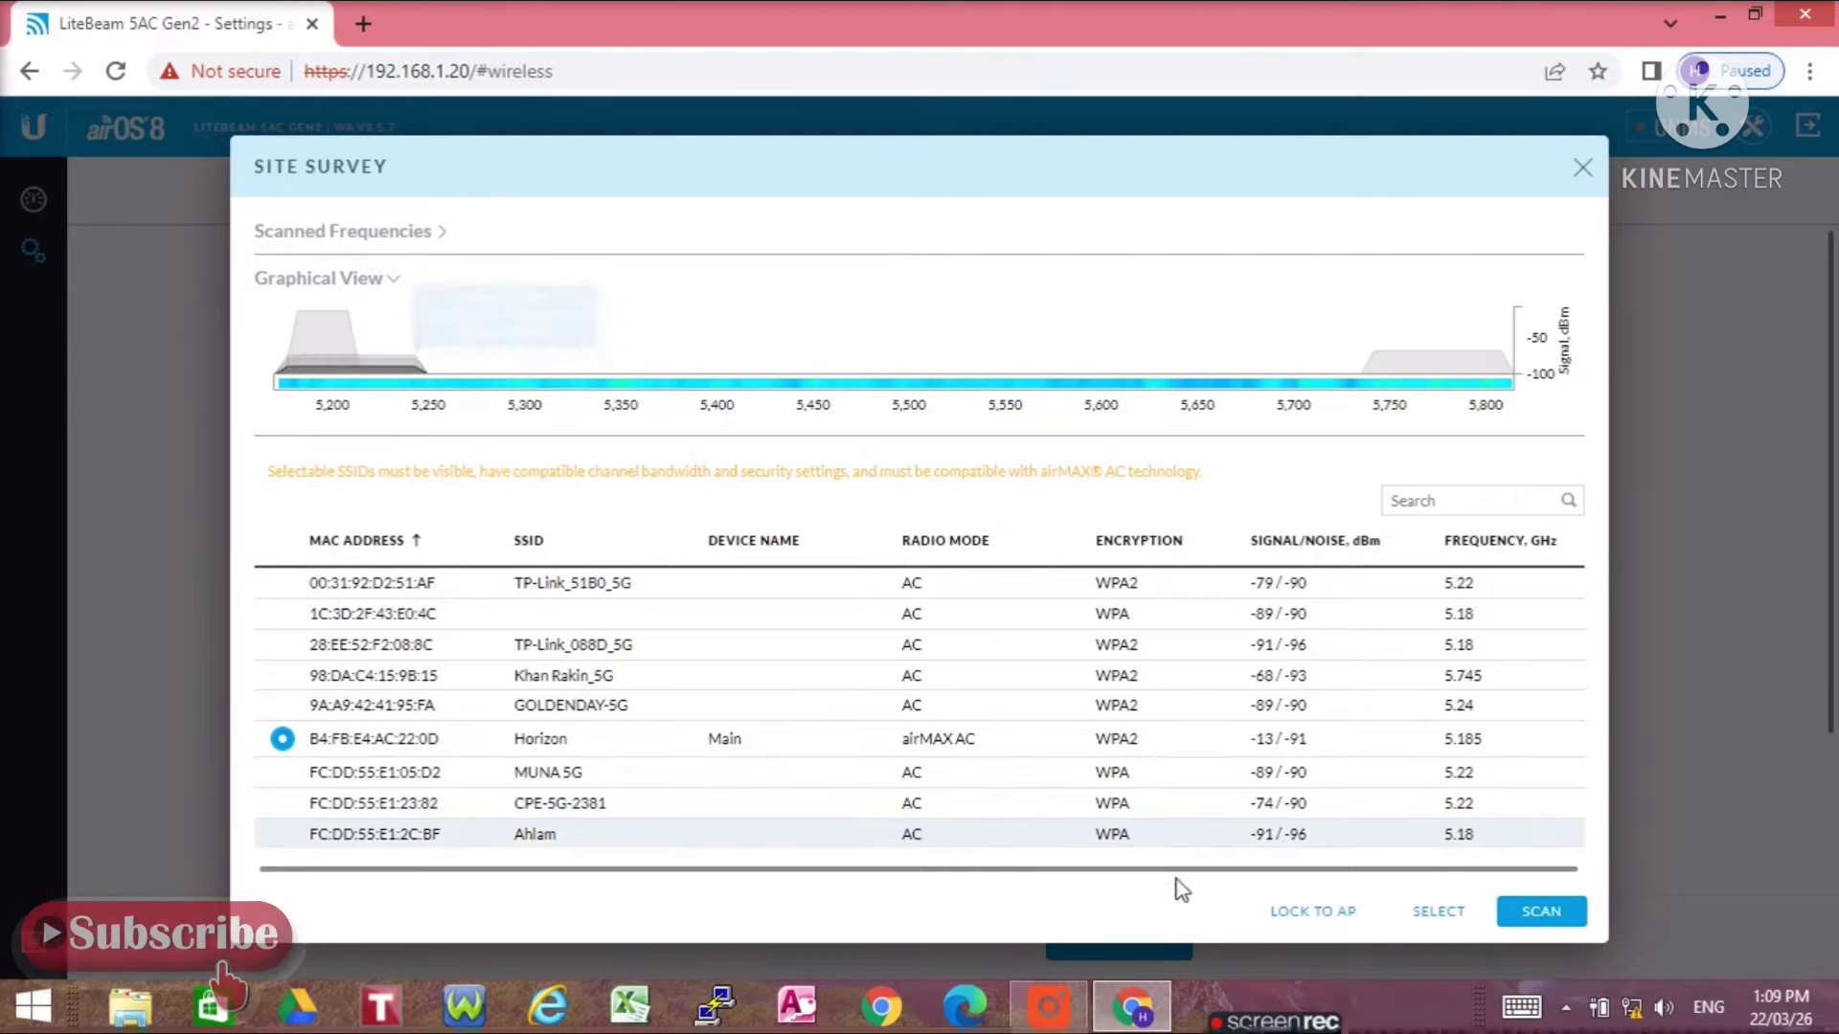
pyautogui.click(1324, 911)
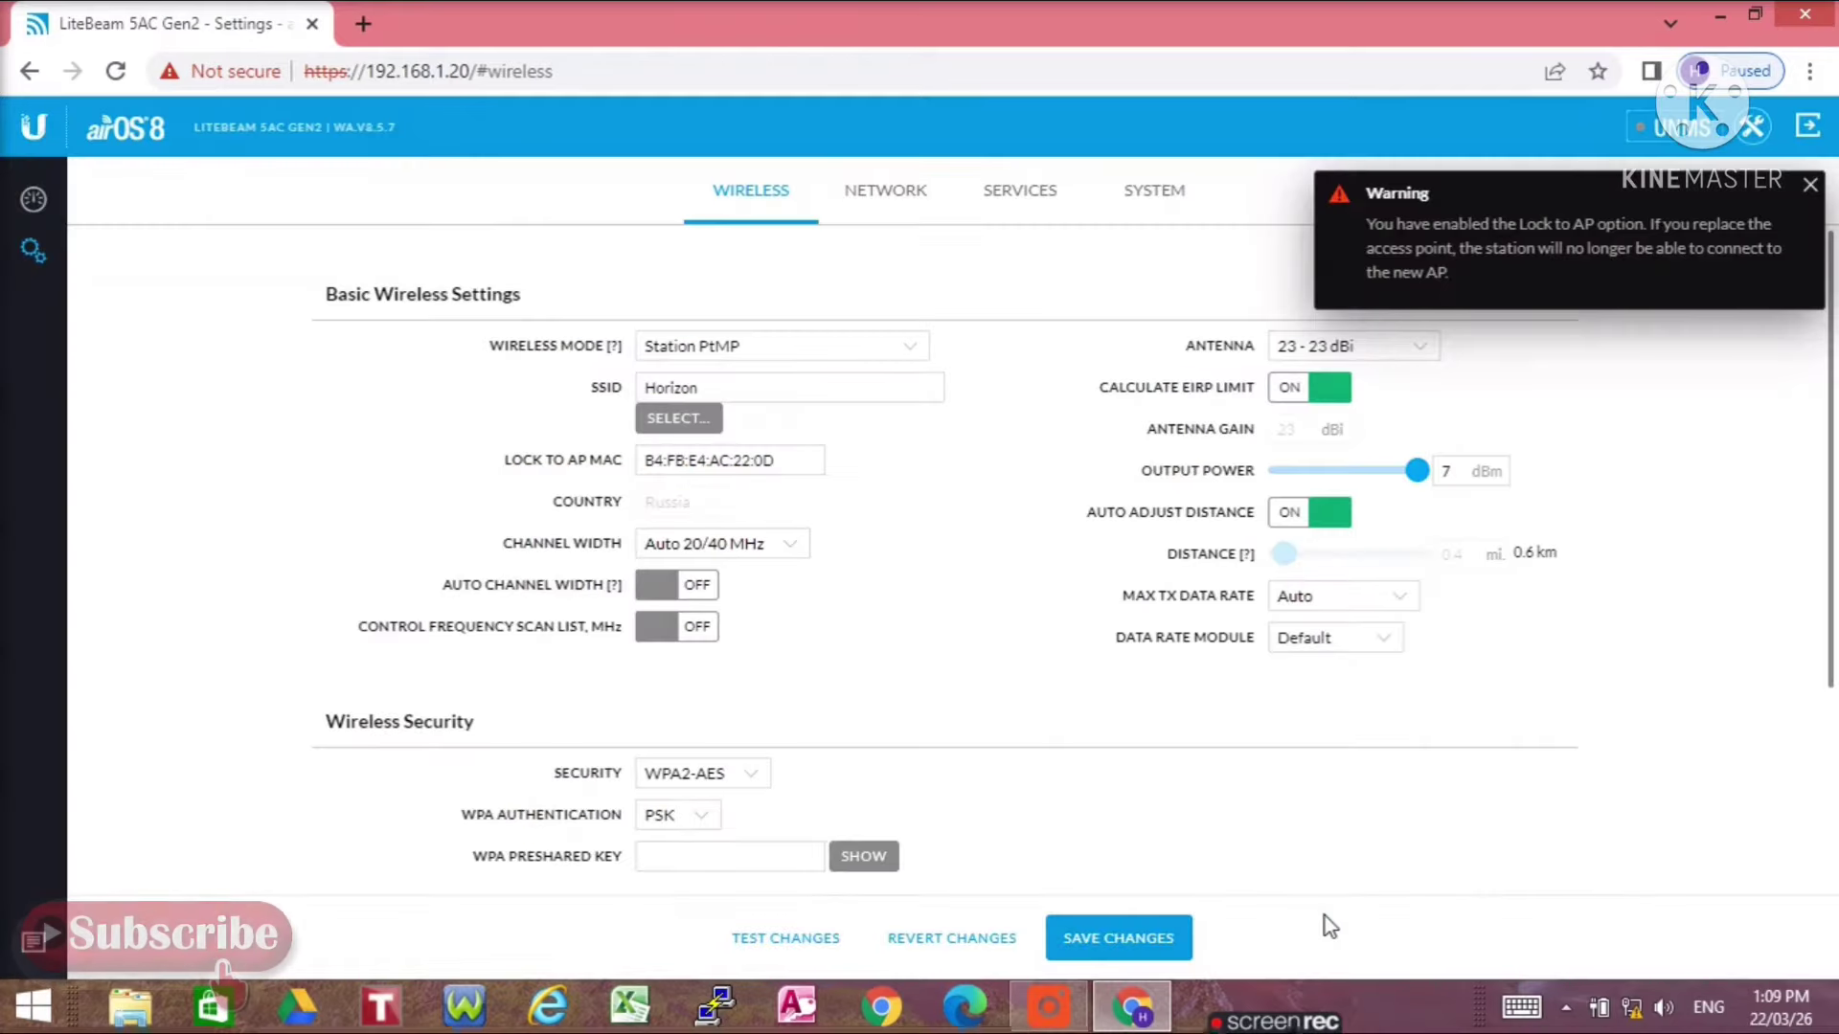
# Dismiss the Lock to AP warning and expand the Channel Width dropdown
pyautogui.click(1809, 188)
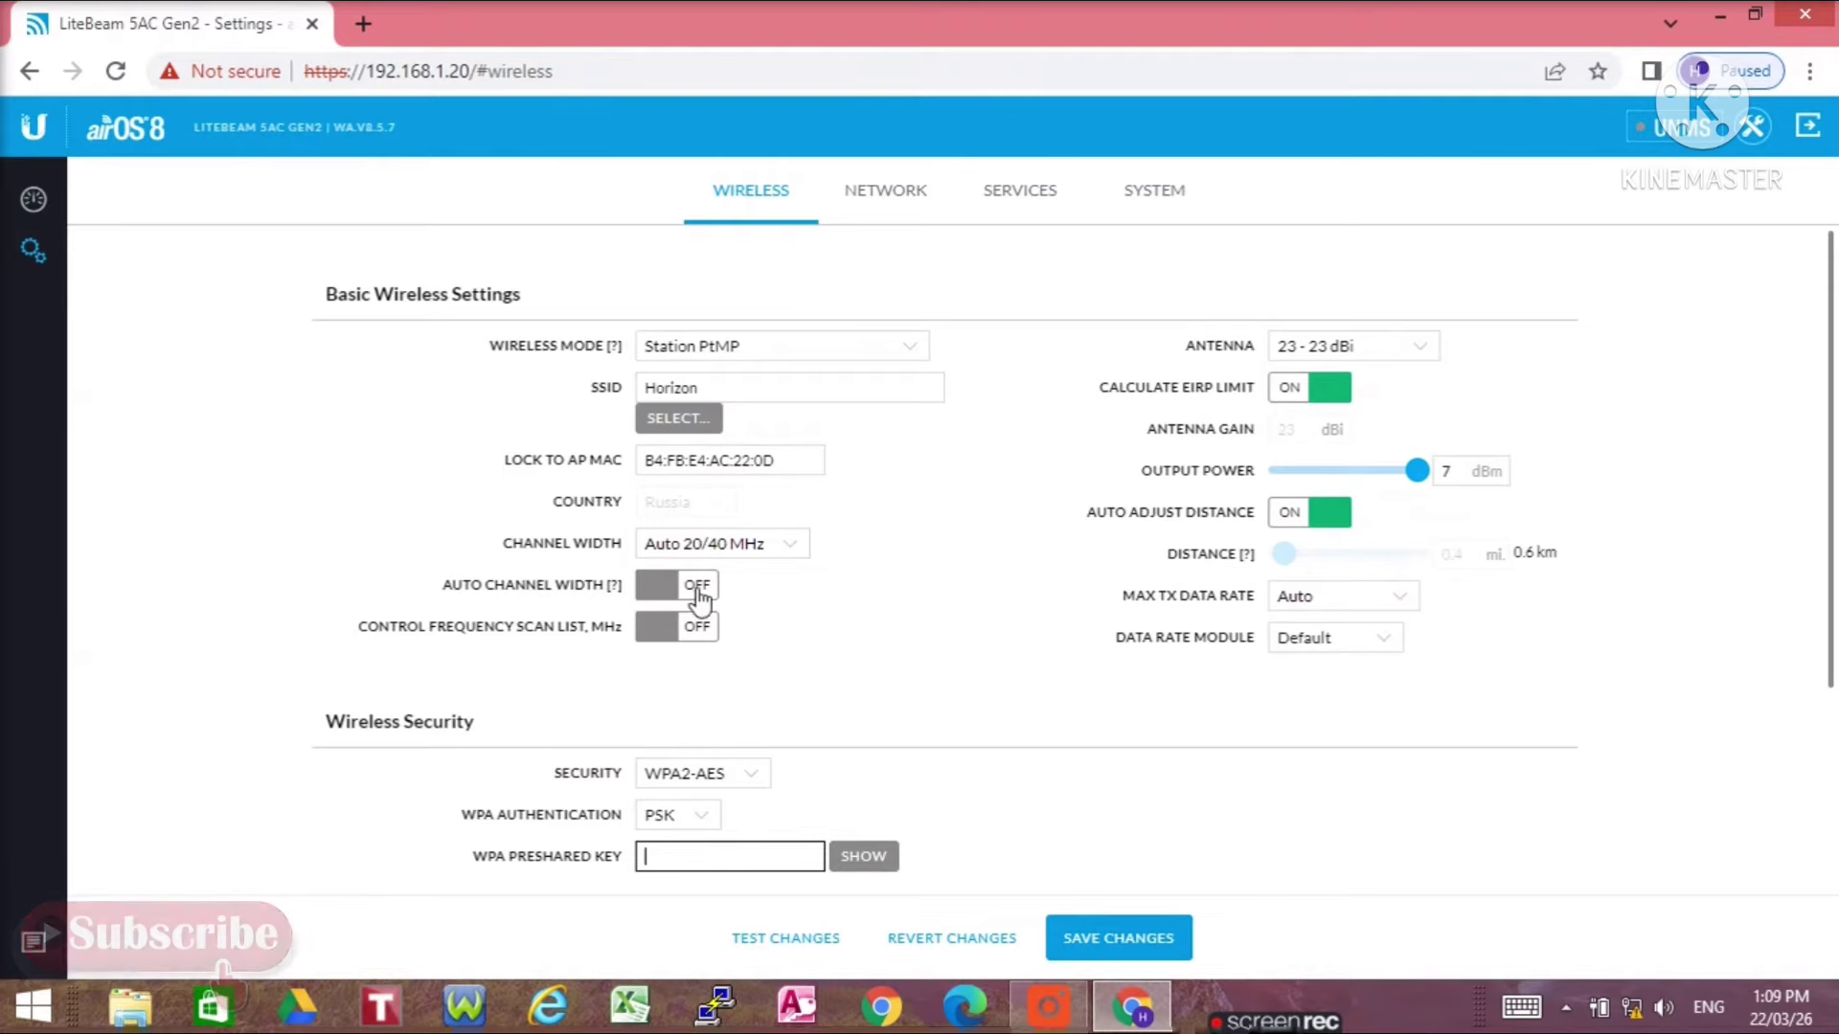
pyautogui.click(788, 565)
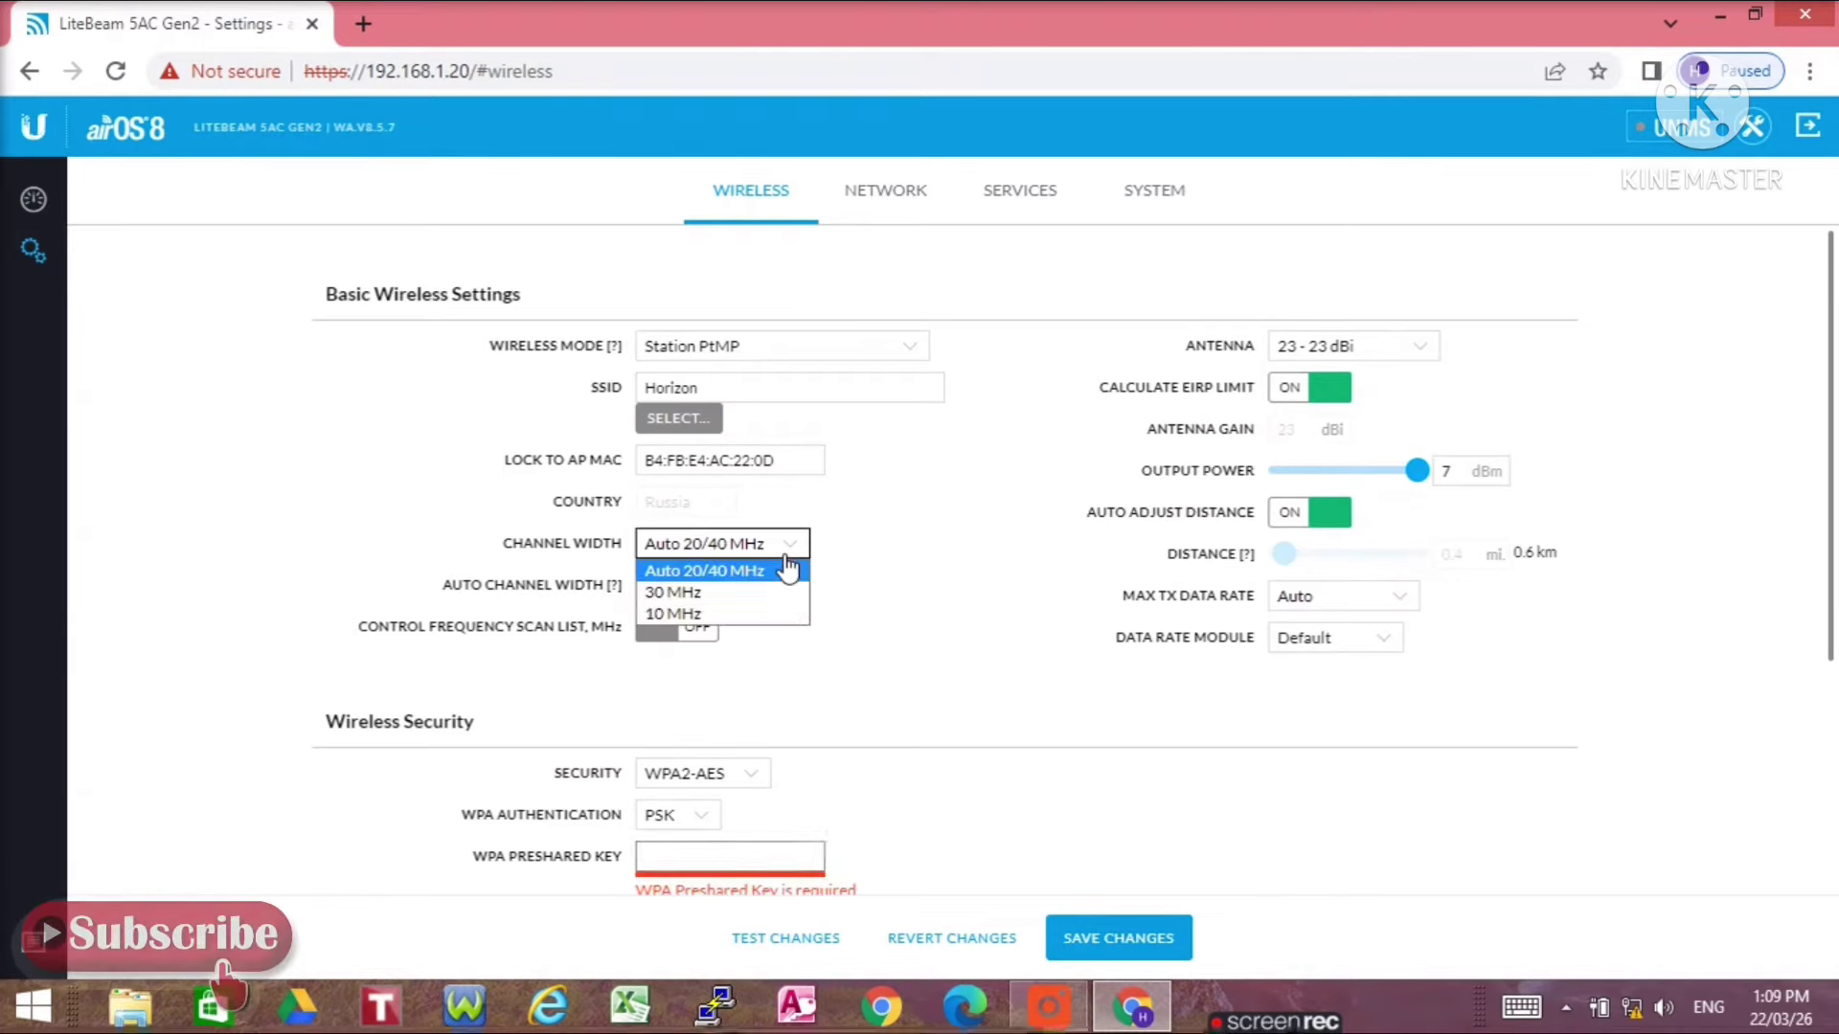
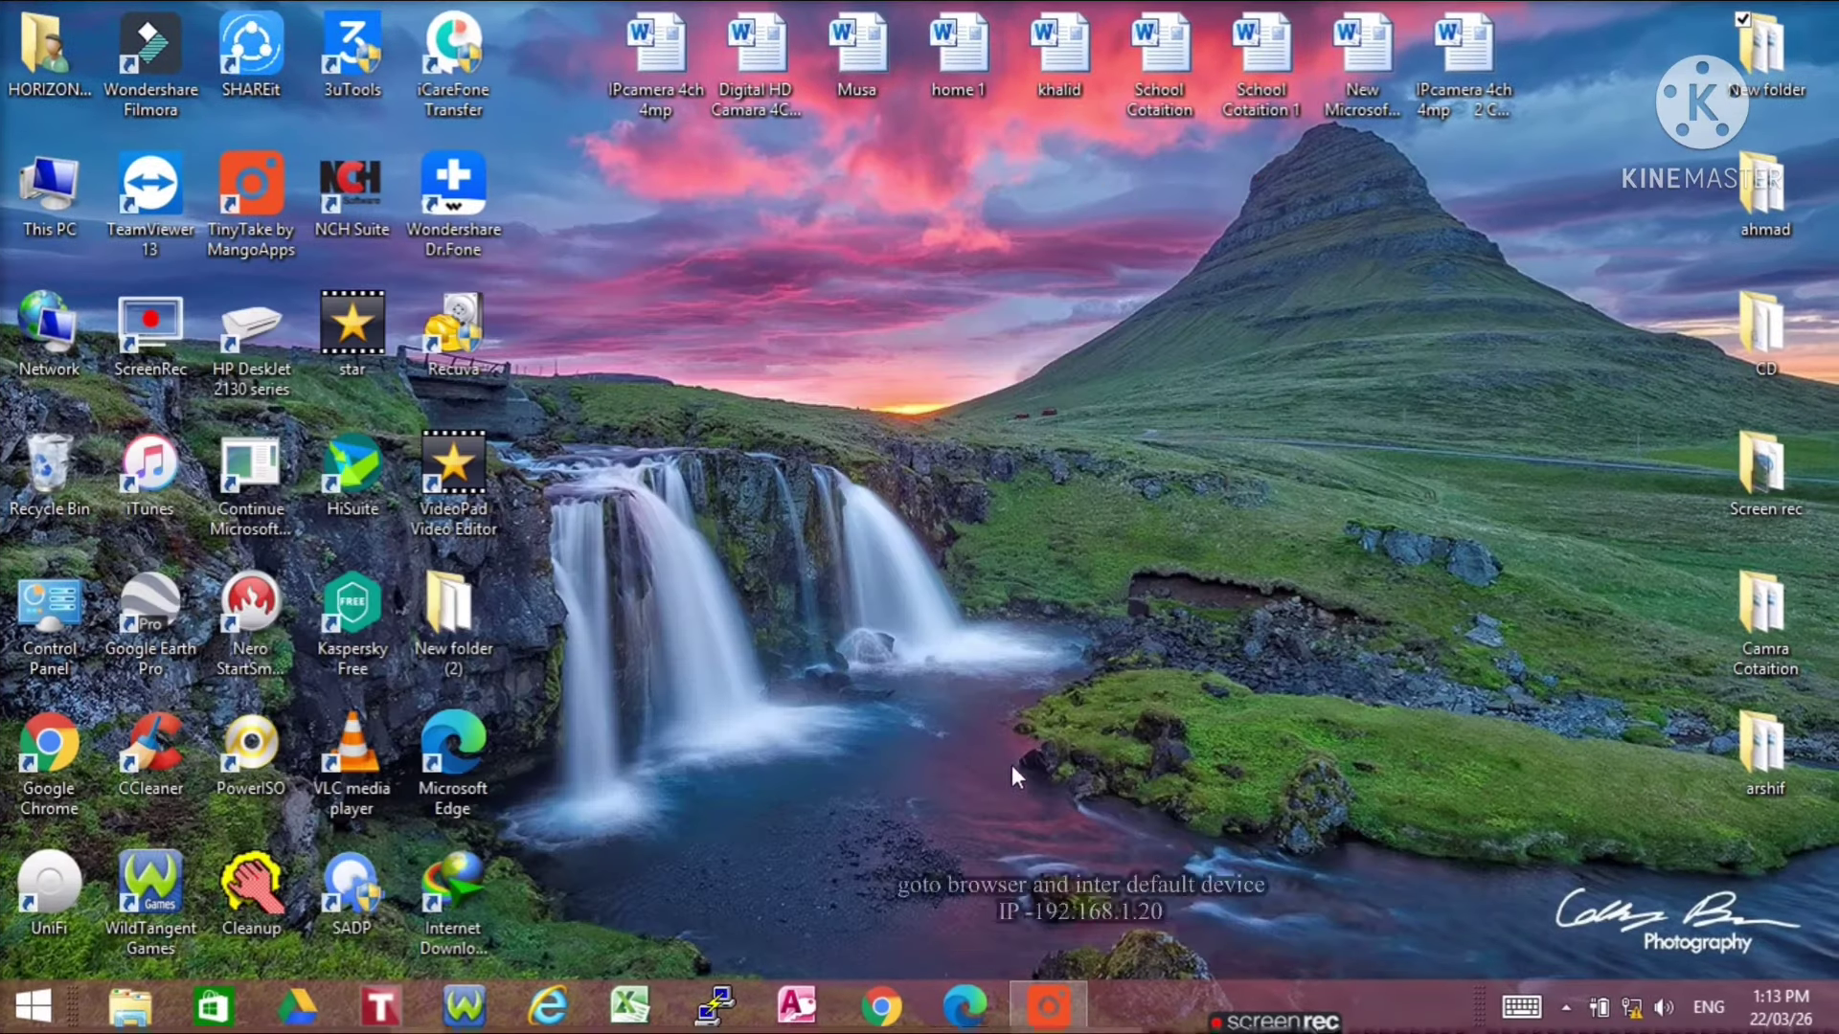
# Launch Chrome and load the device address 192.168.1.20
pyautogui.click(885, 1008)
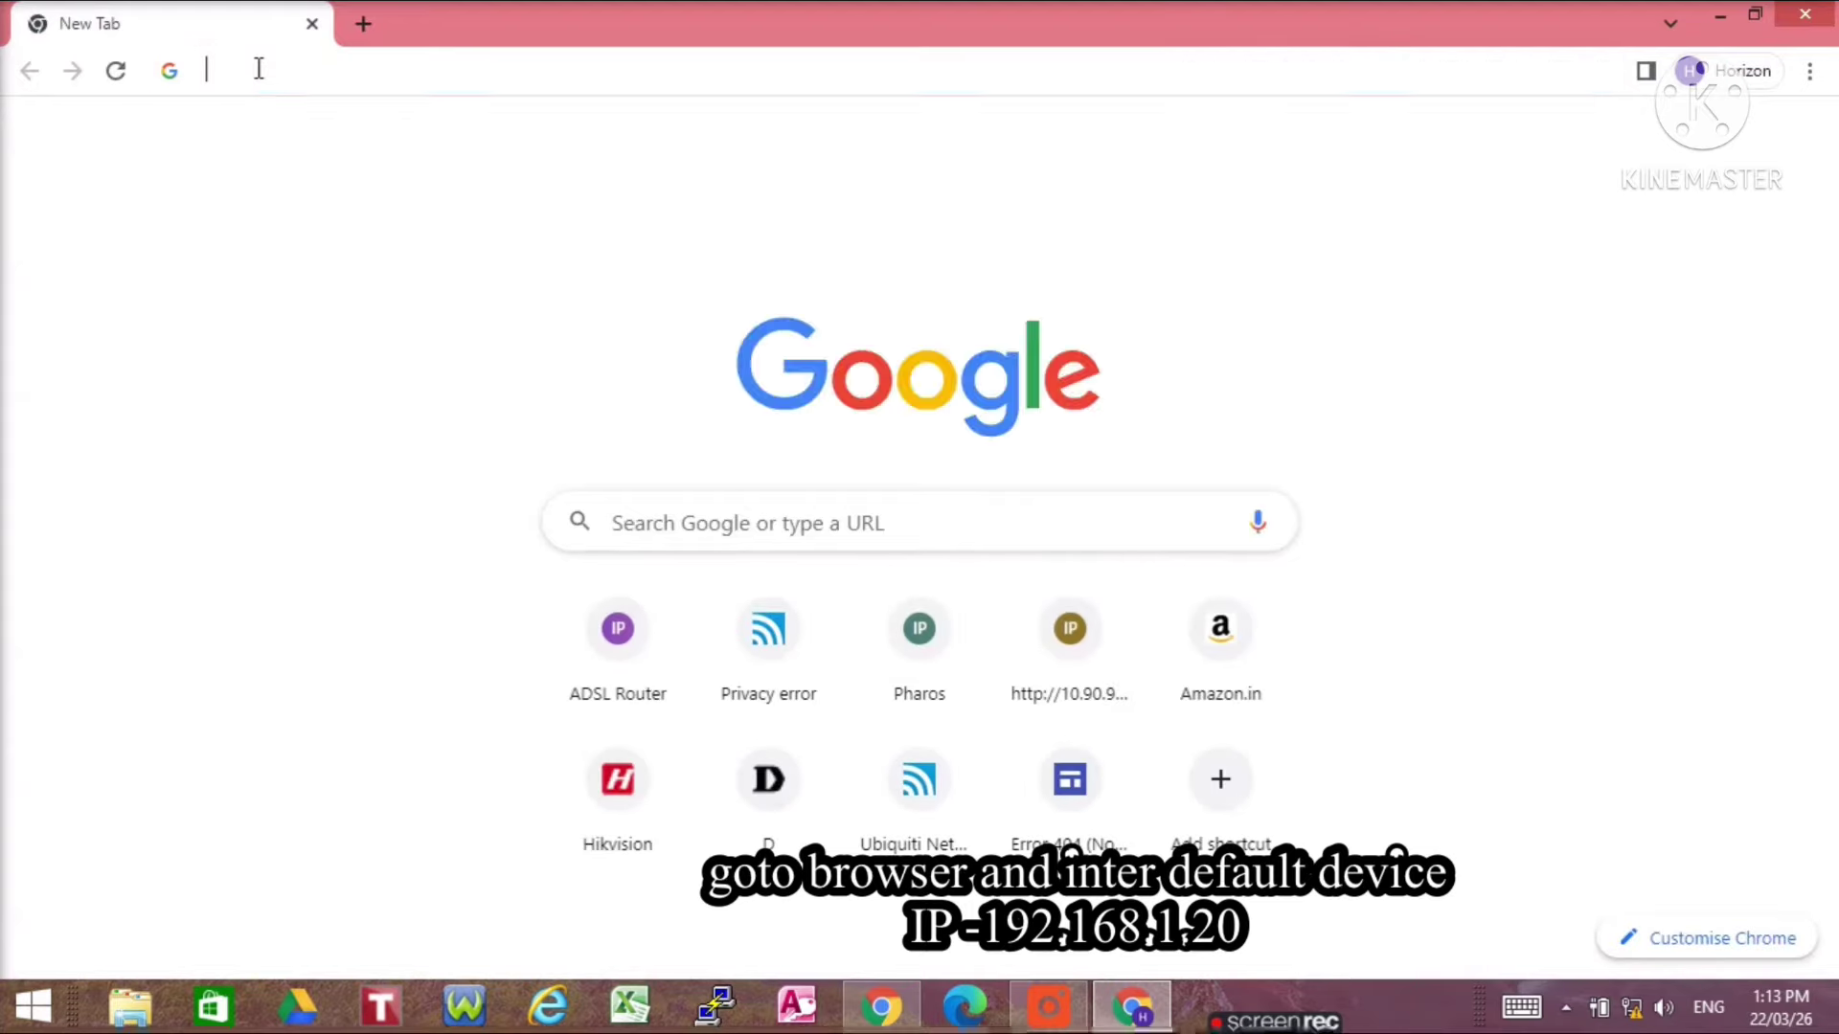
pyautogui.click(258, 67)
pyautogui.write('192.1')
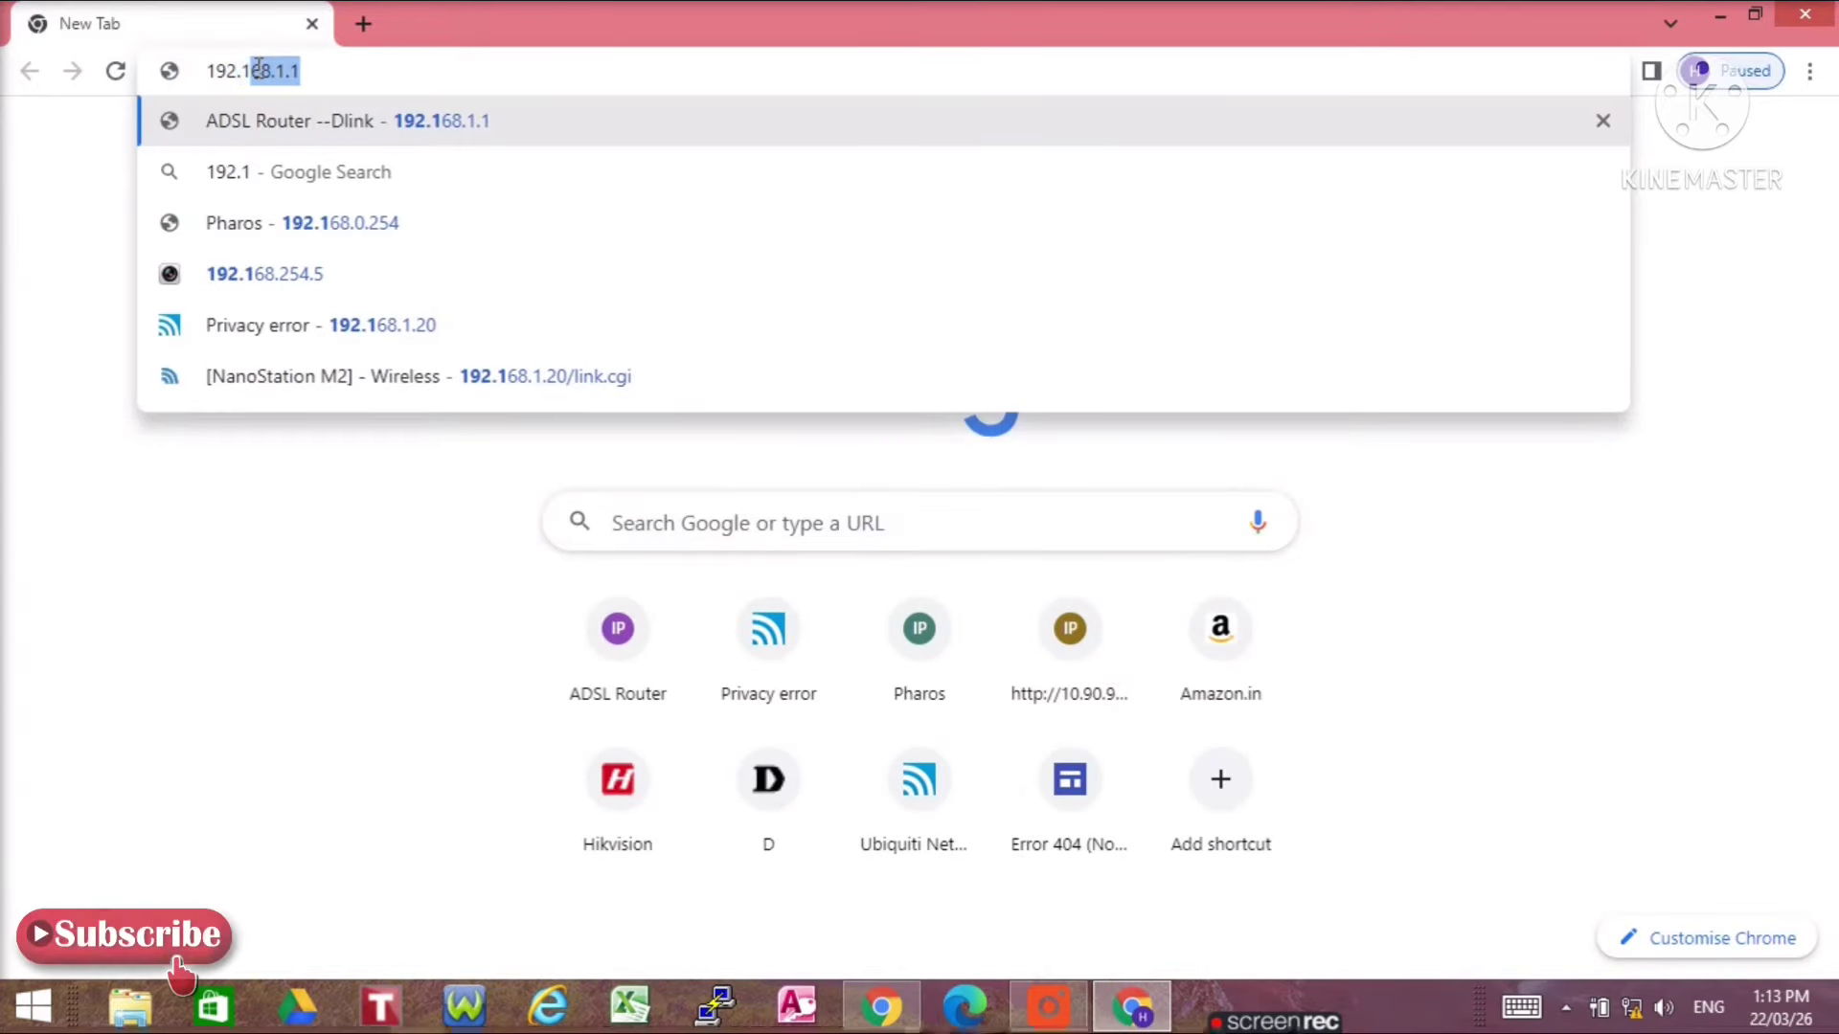
pyautogui.write('68.1.20')
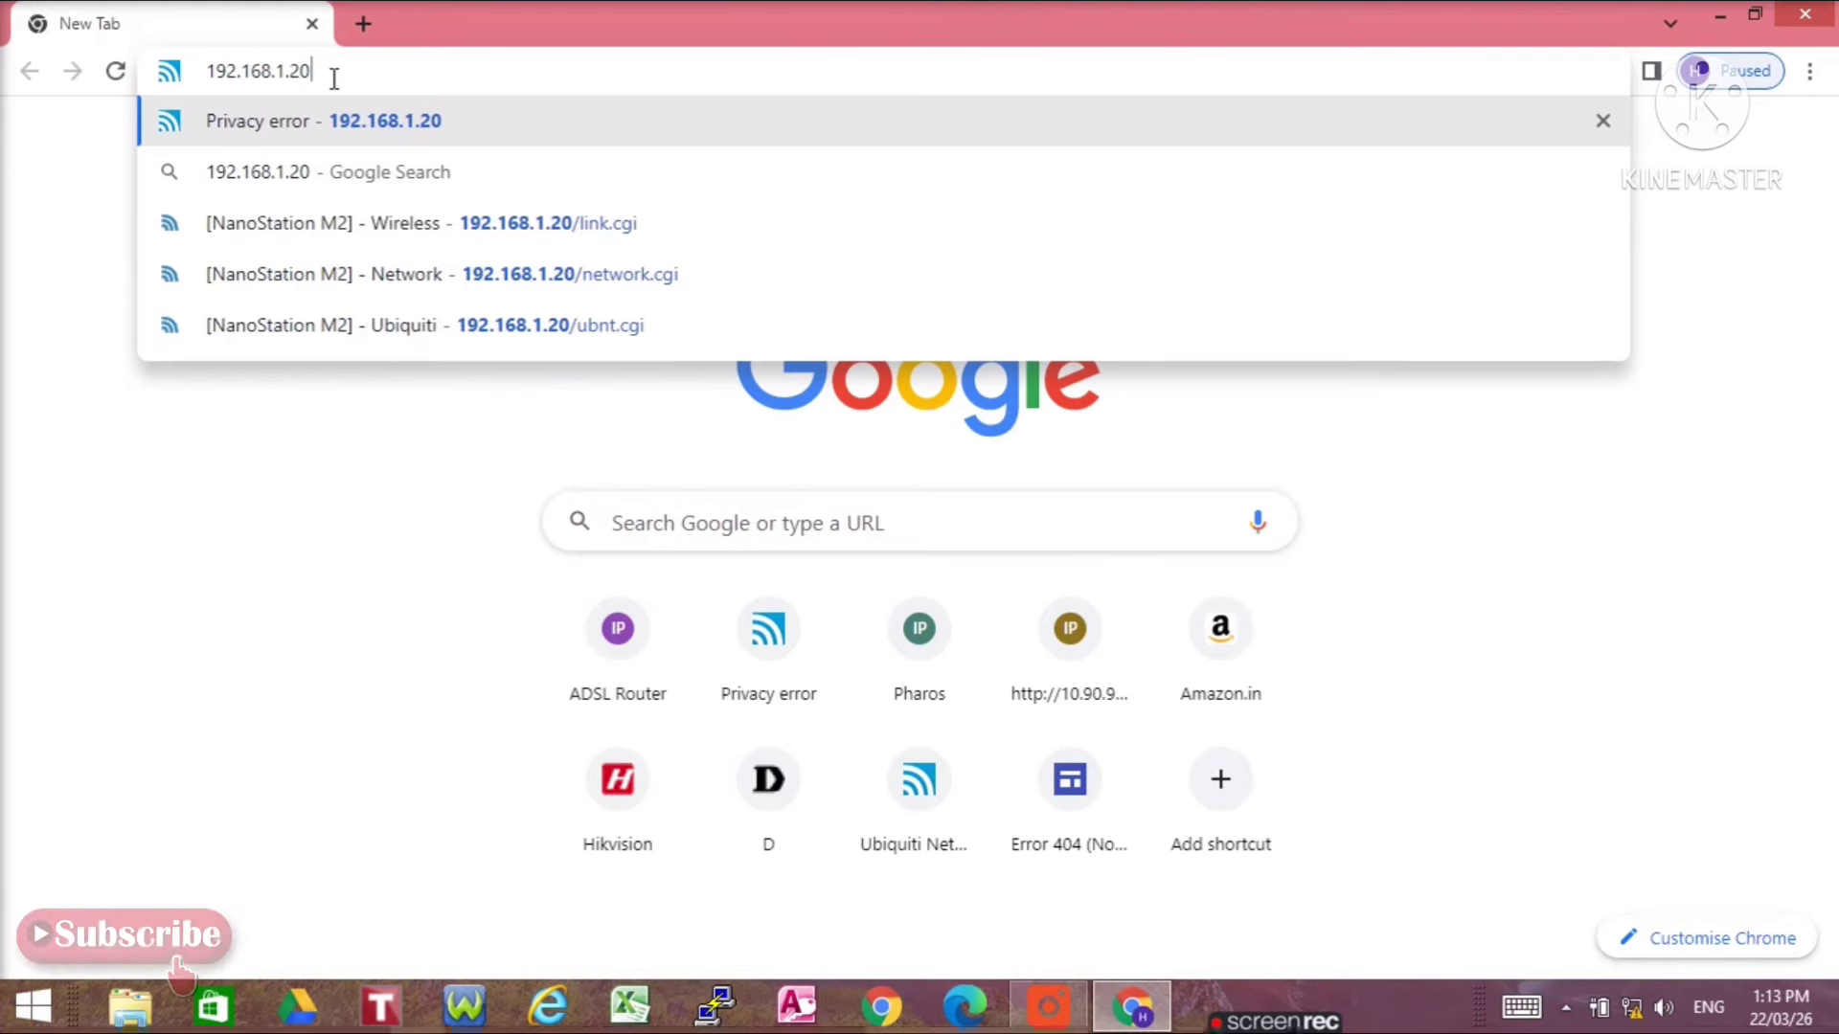
pyautogui.press('Return')
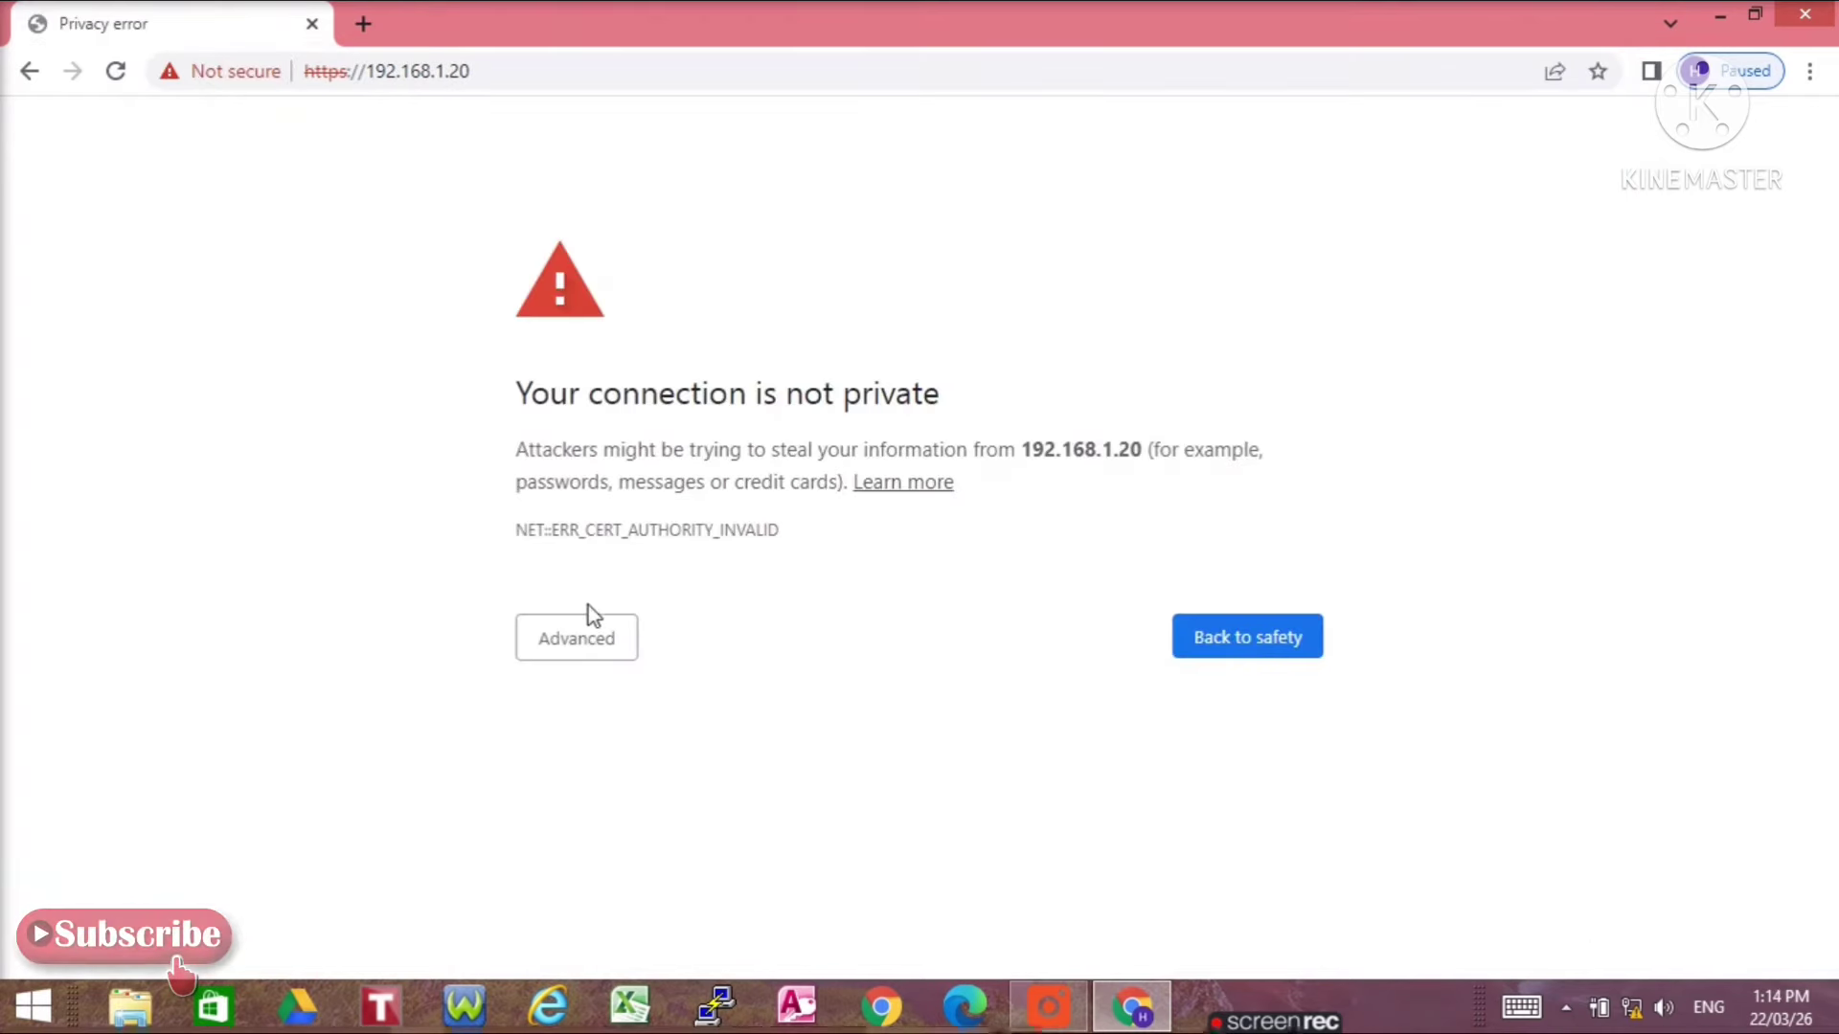
# Proceed past the certificate warning to the LiteBeam 5AC Gen2 setup page
pyautogui.click(598, 645)
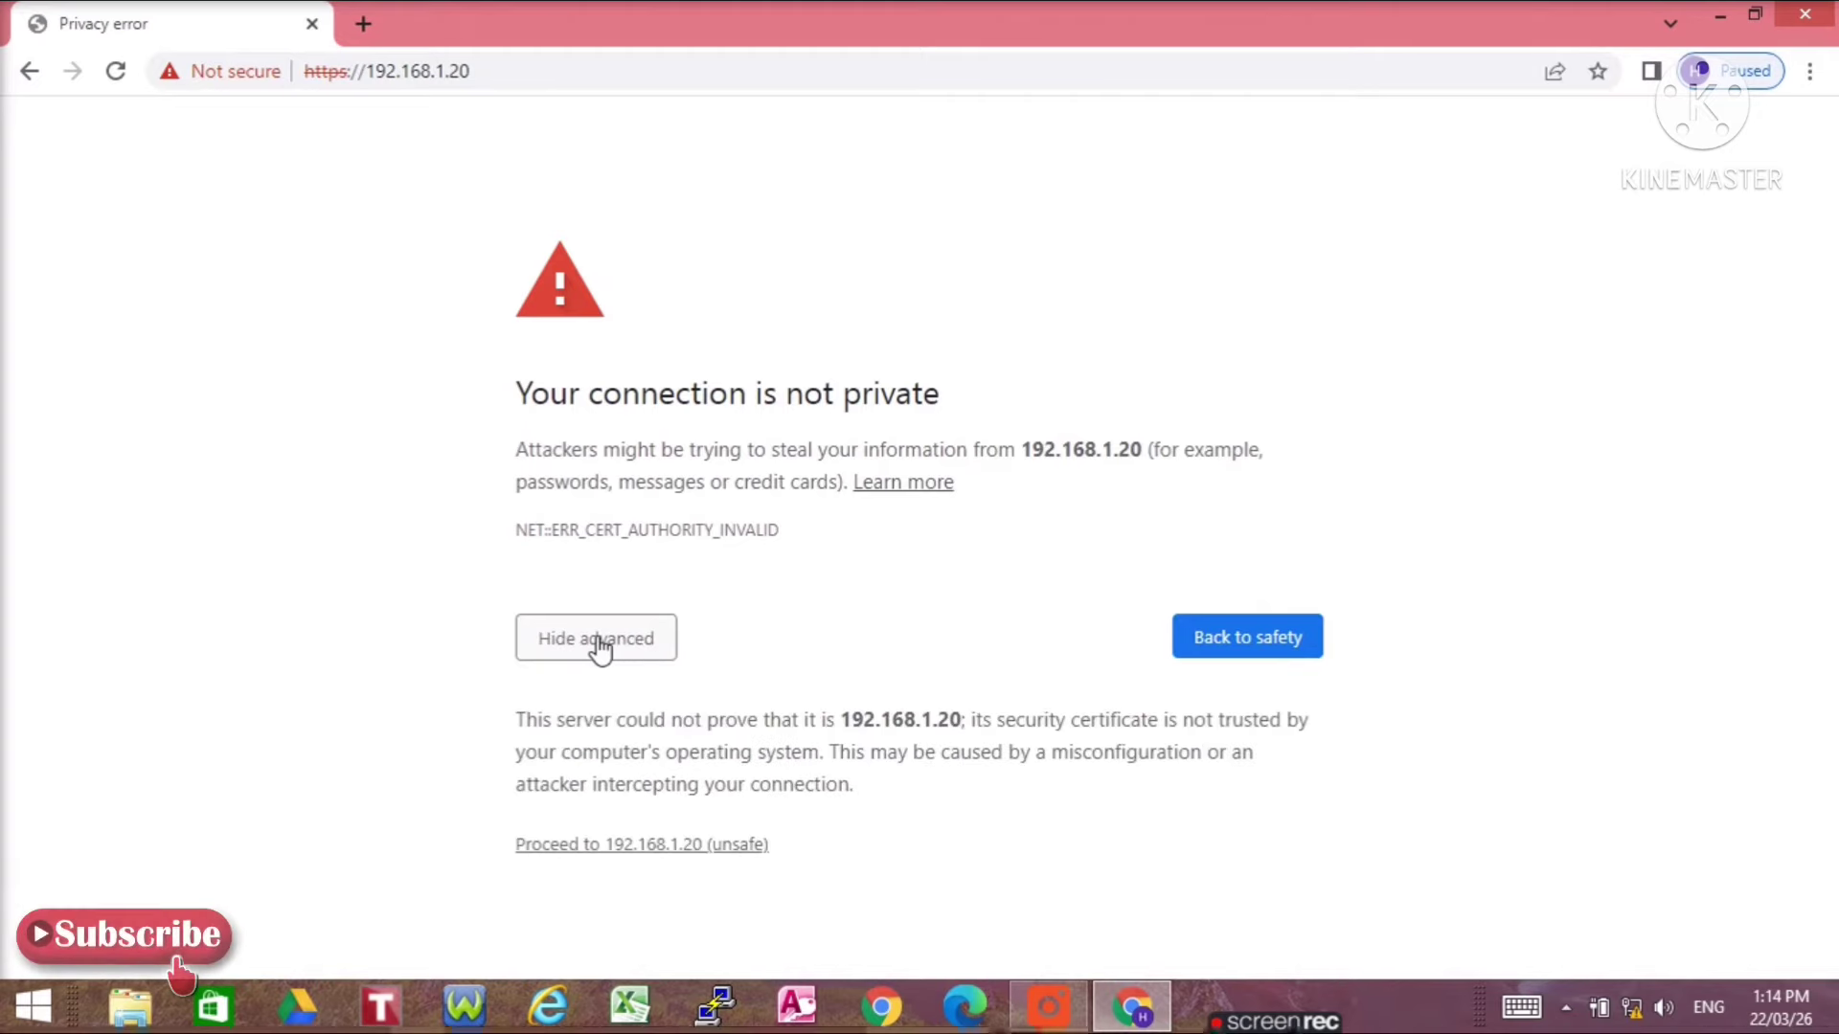
pyautogui.click(658, 851)
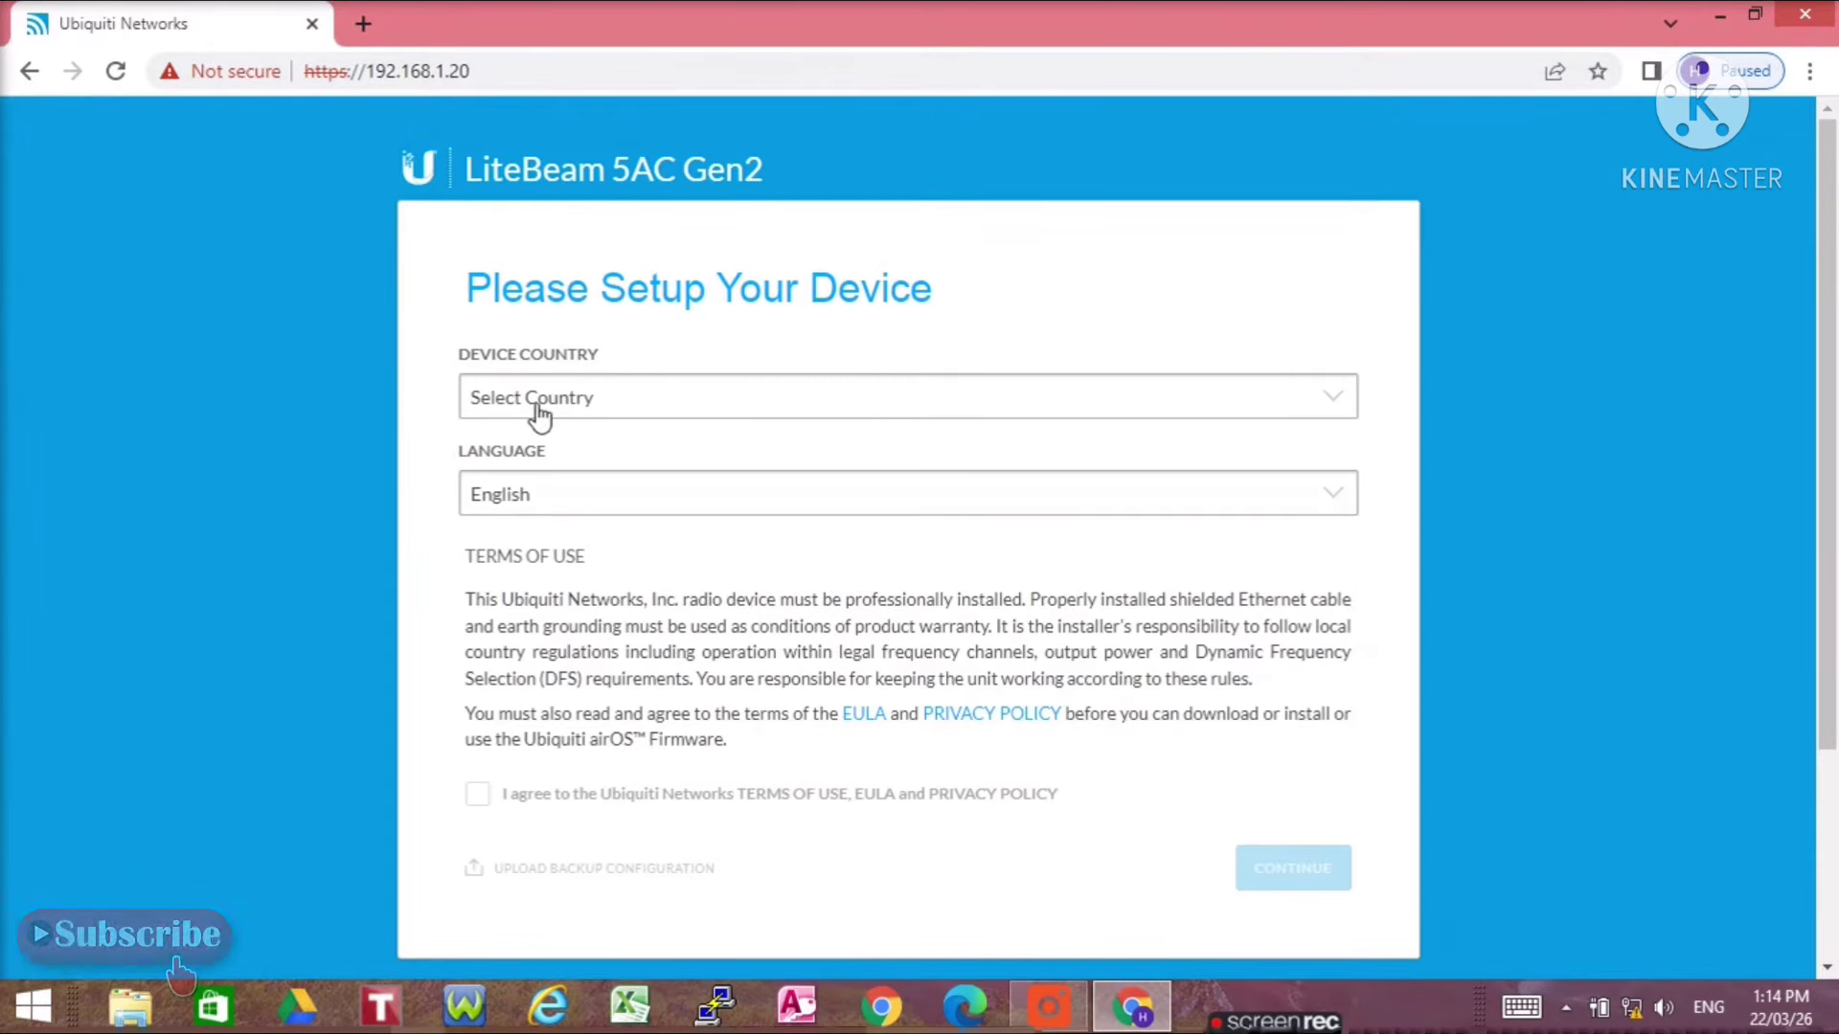
pyautogui.click(538, 412)
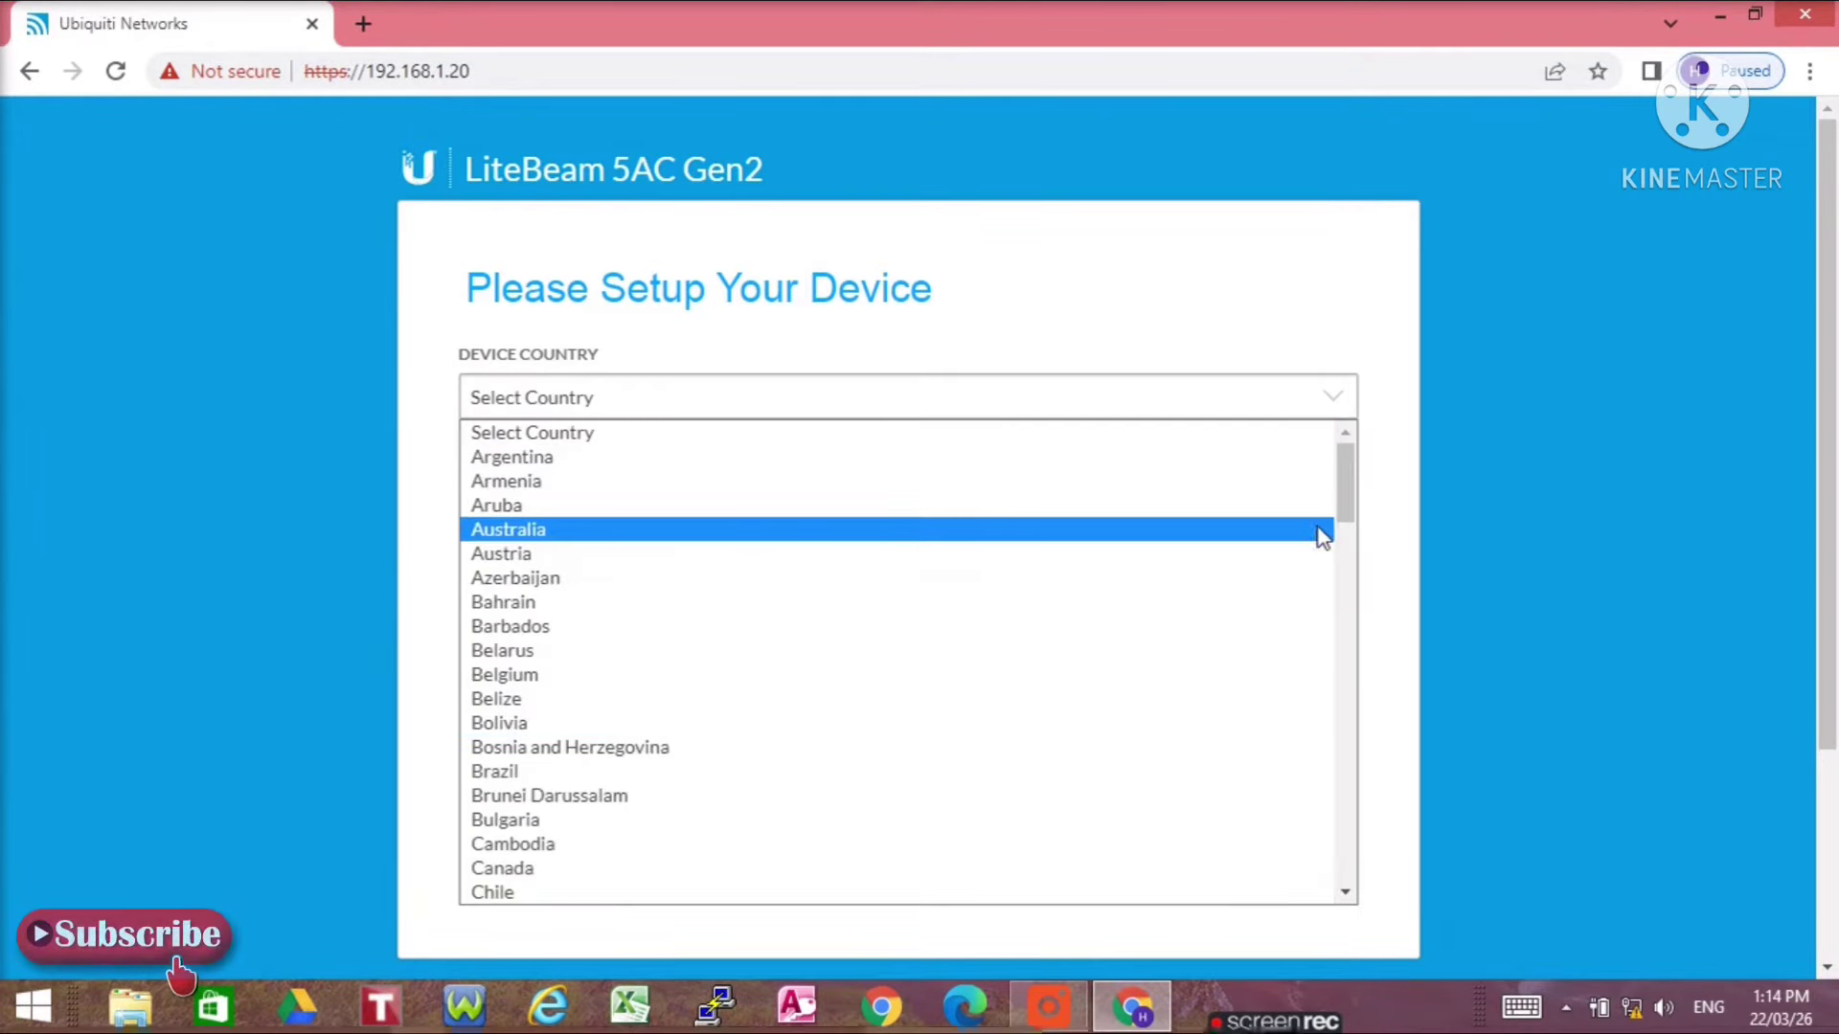
# Select Russia as the device country, accept the terms of use, and continue
pyautogui.moveTo(1346, 507); pyautogui.dragTo(892, 826)
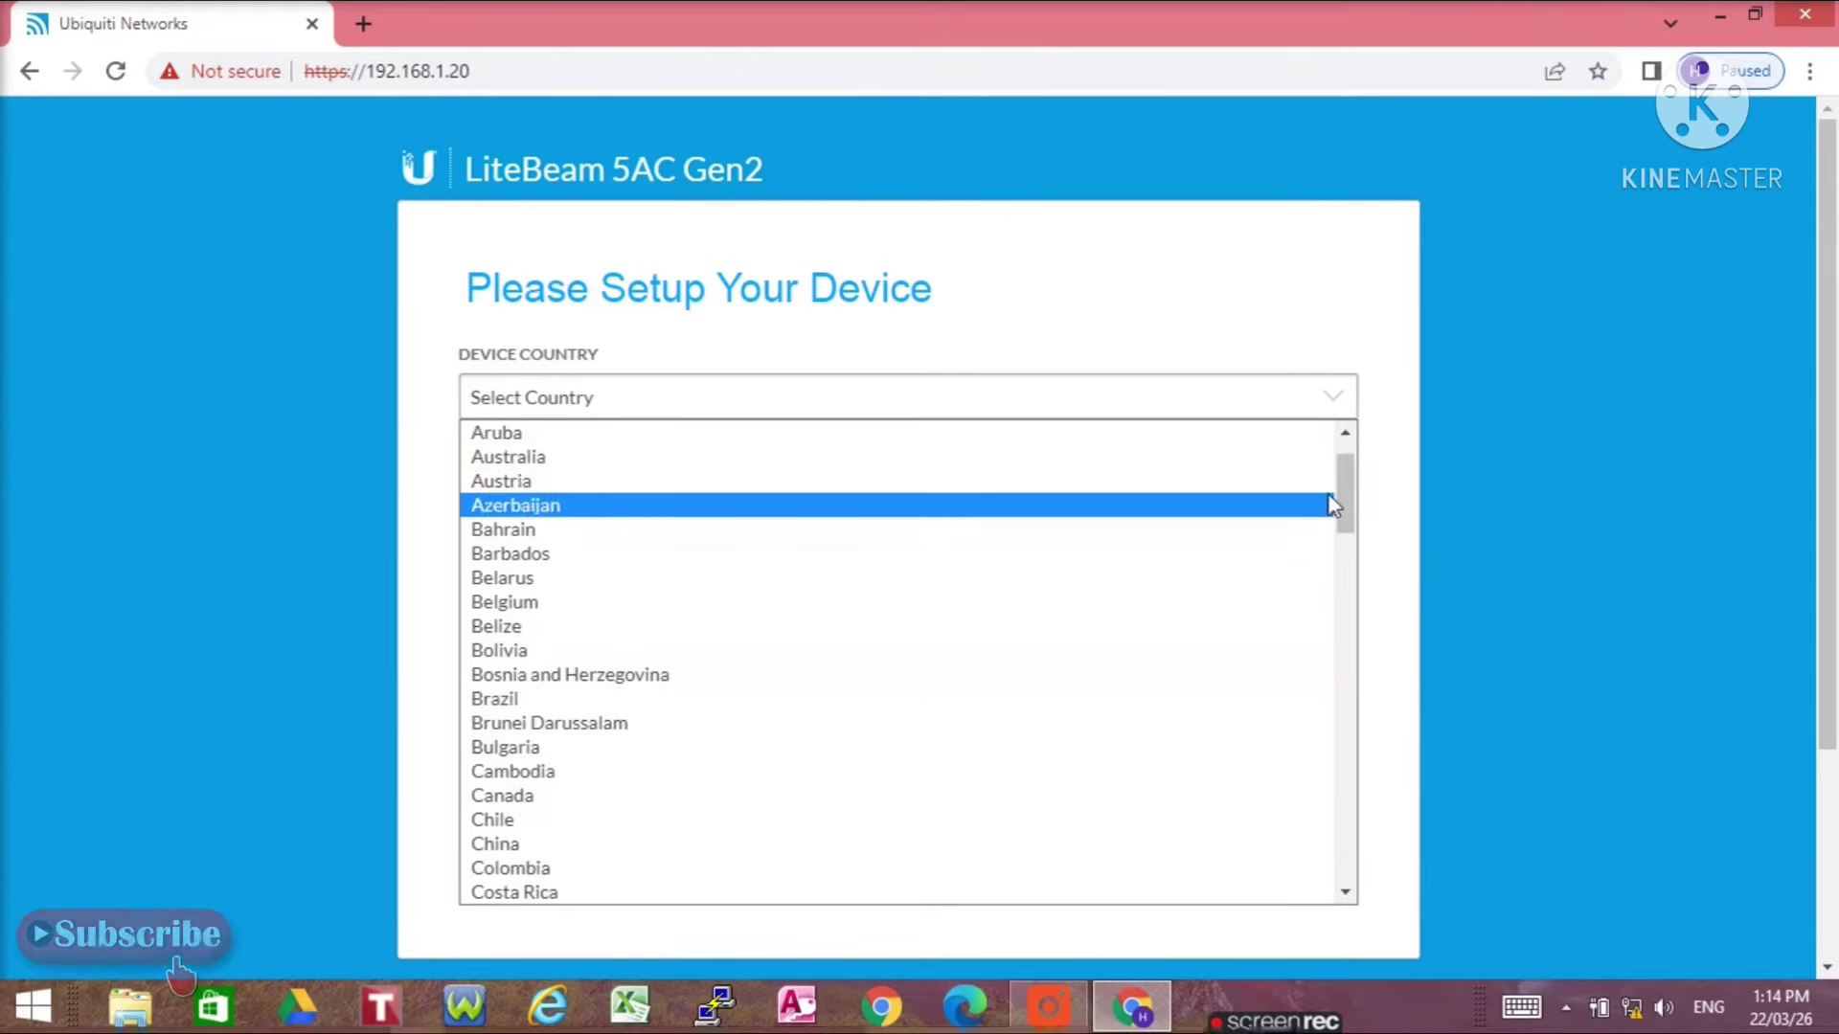
pyautogui.moveTo(1334, 485); pyautogui.dragTo(1337, 848)
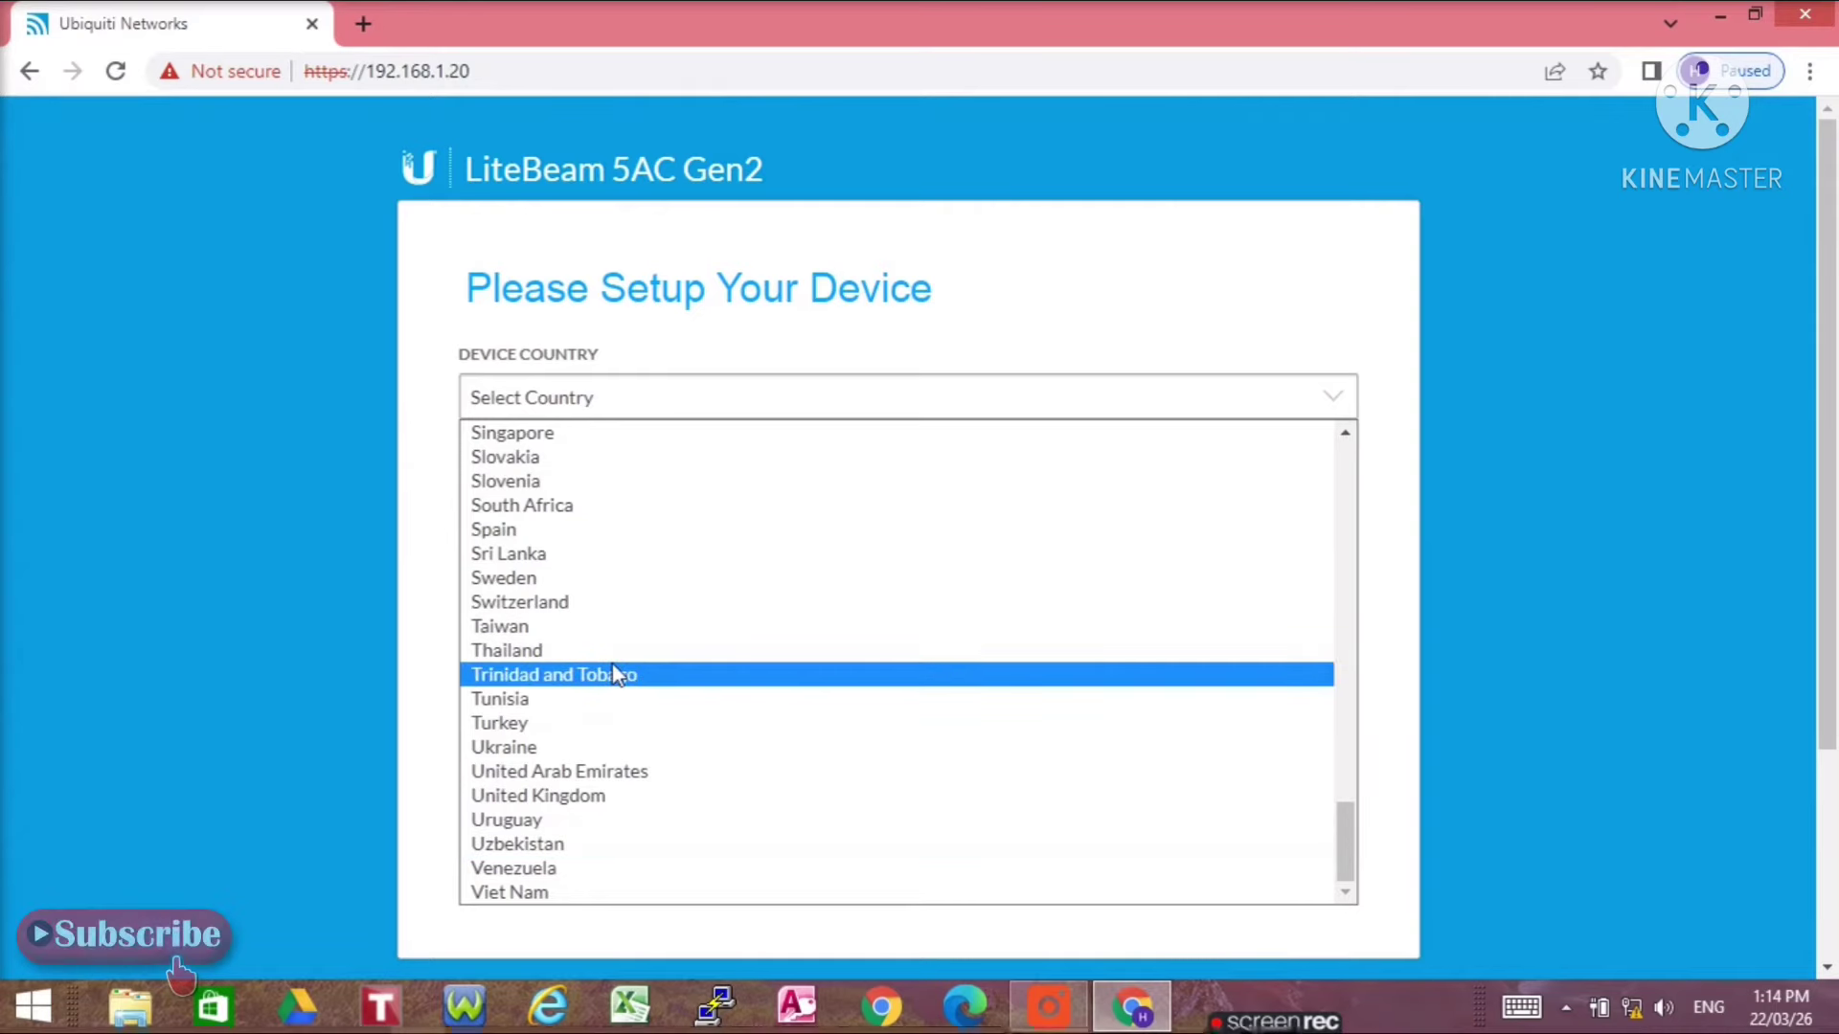
pyautogui.press('Up')
pyautogui.press('Up')
pyautogui.press('Up')
pyautogui.press('Up')
pyautogui.press('Up')
pyautogui.press('Up')
pyautogui.press('Up')
pyautogui.press('Up')
pyautogui.press('Up')
pyautogui.press('Up')
pyautogui.press('Up')
pyautogui.press('Up')
pyautogui.press('Up')
pyautogui.press('Up')
pyautogui.press('Up')
pyautogui.press('Up')
pyautogui.press('Up')
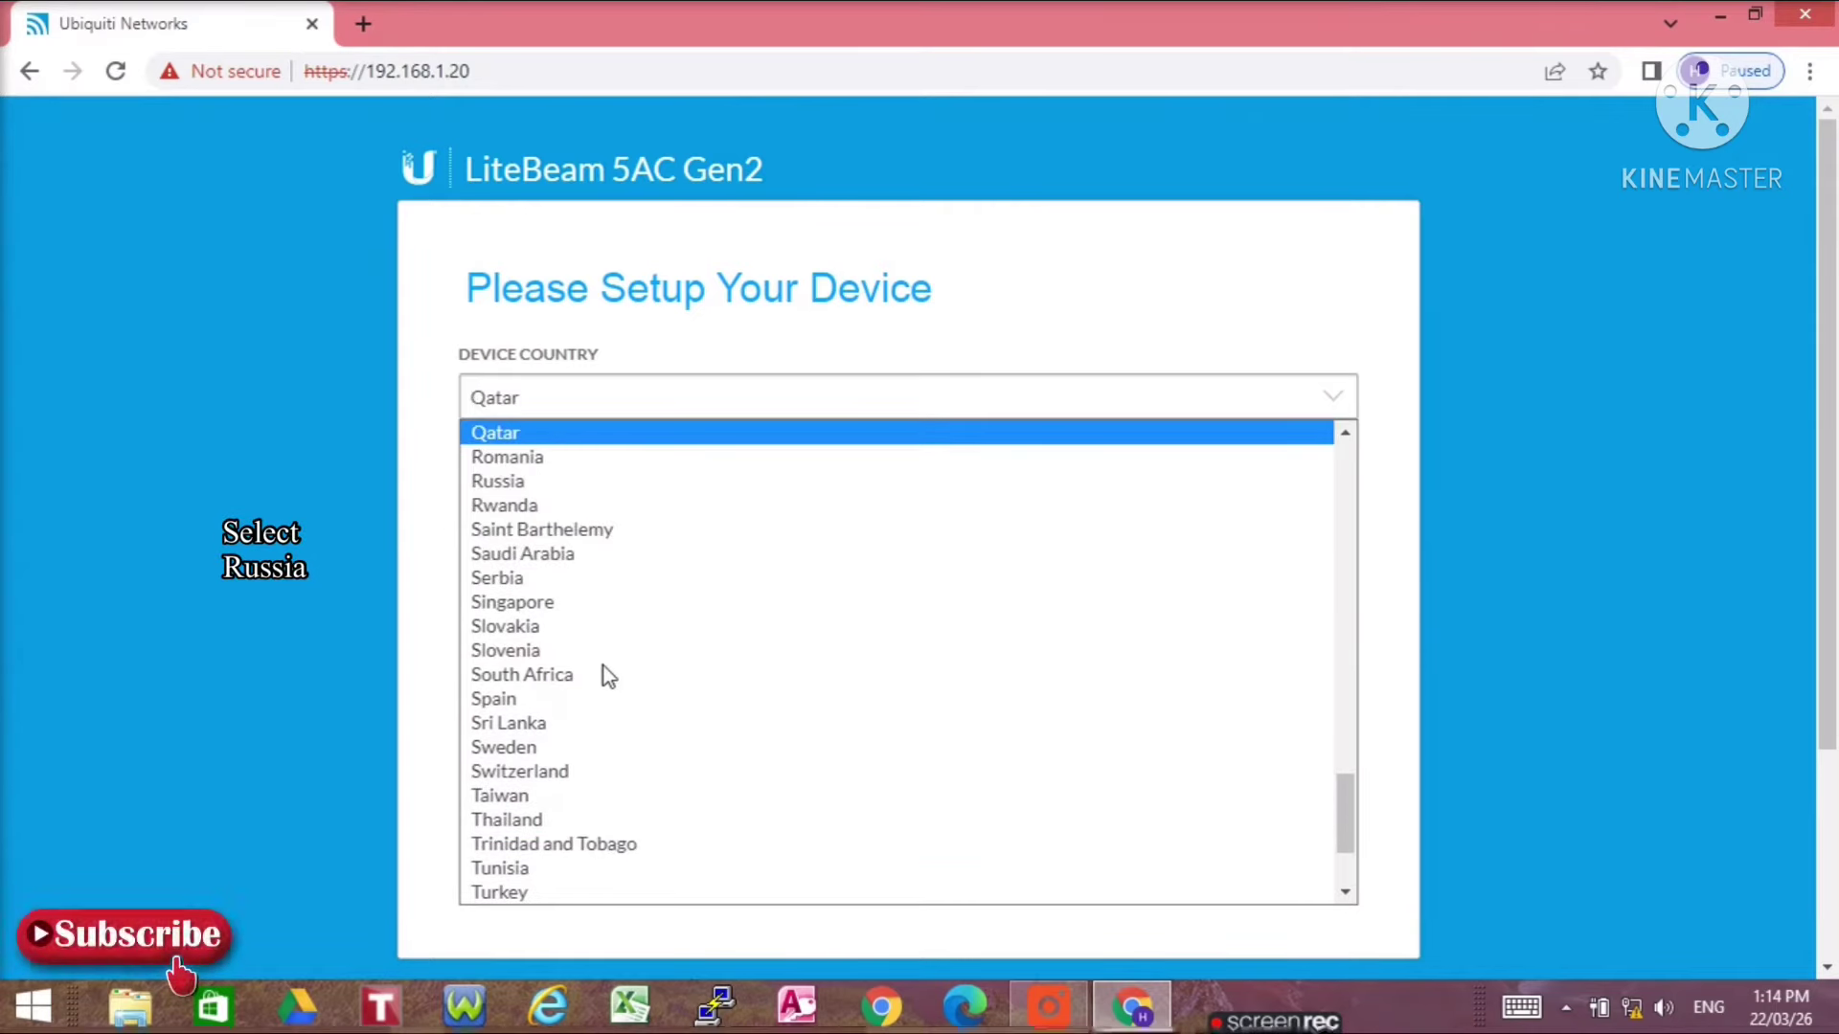
pyautogui.click(506, 482)
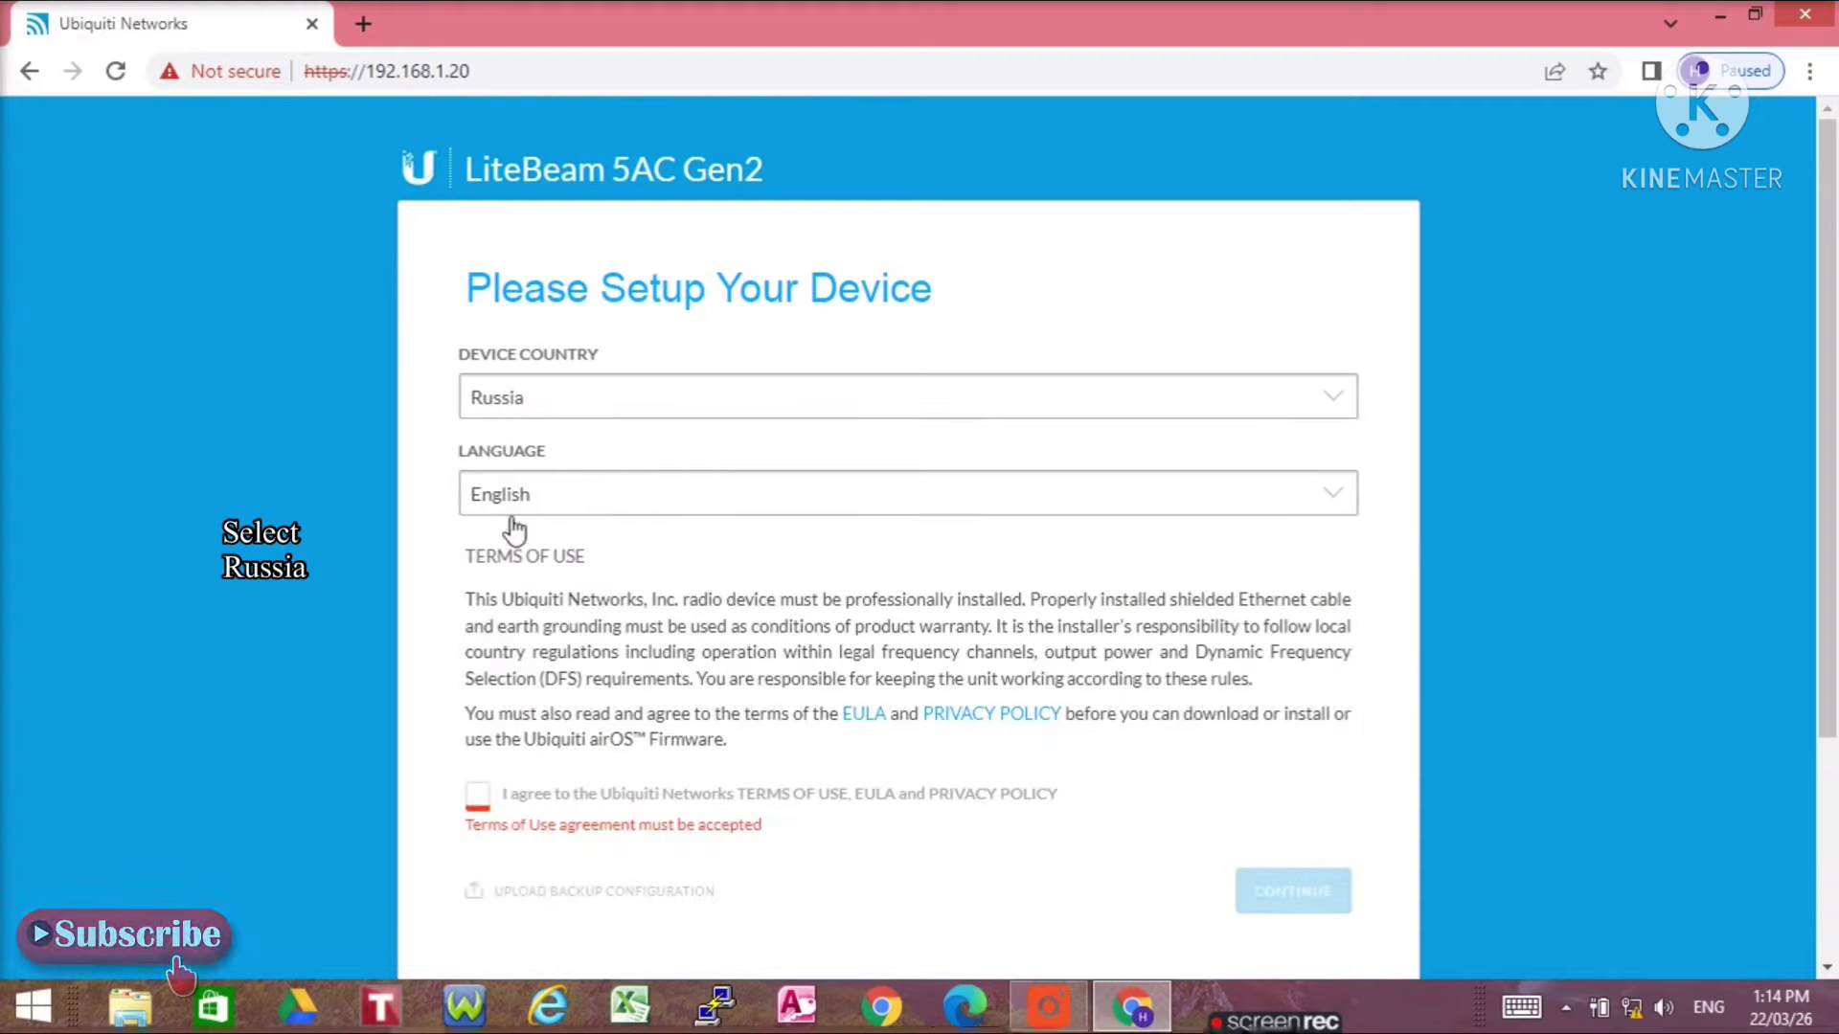
pyautogui.click(477, 795)
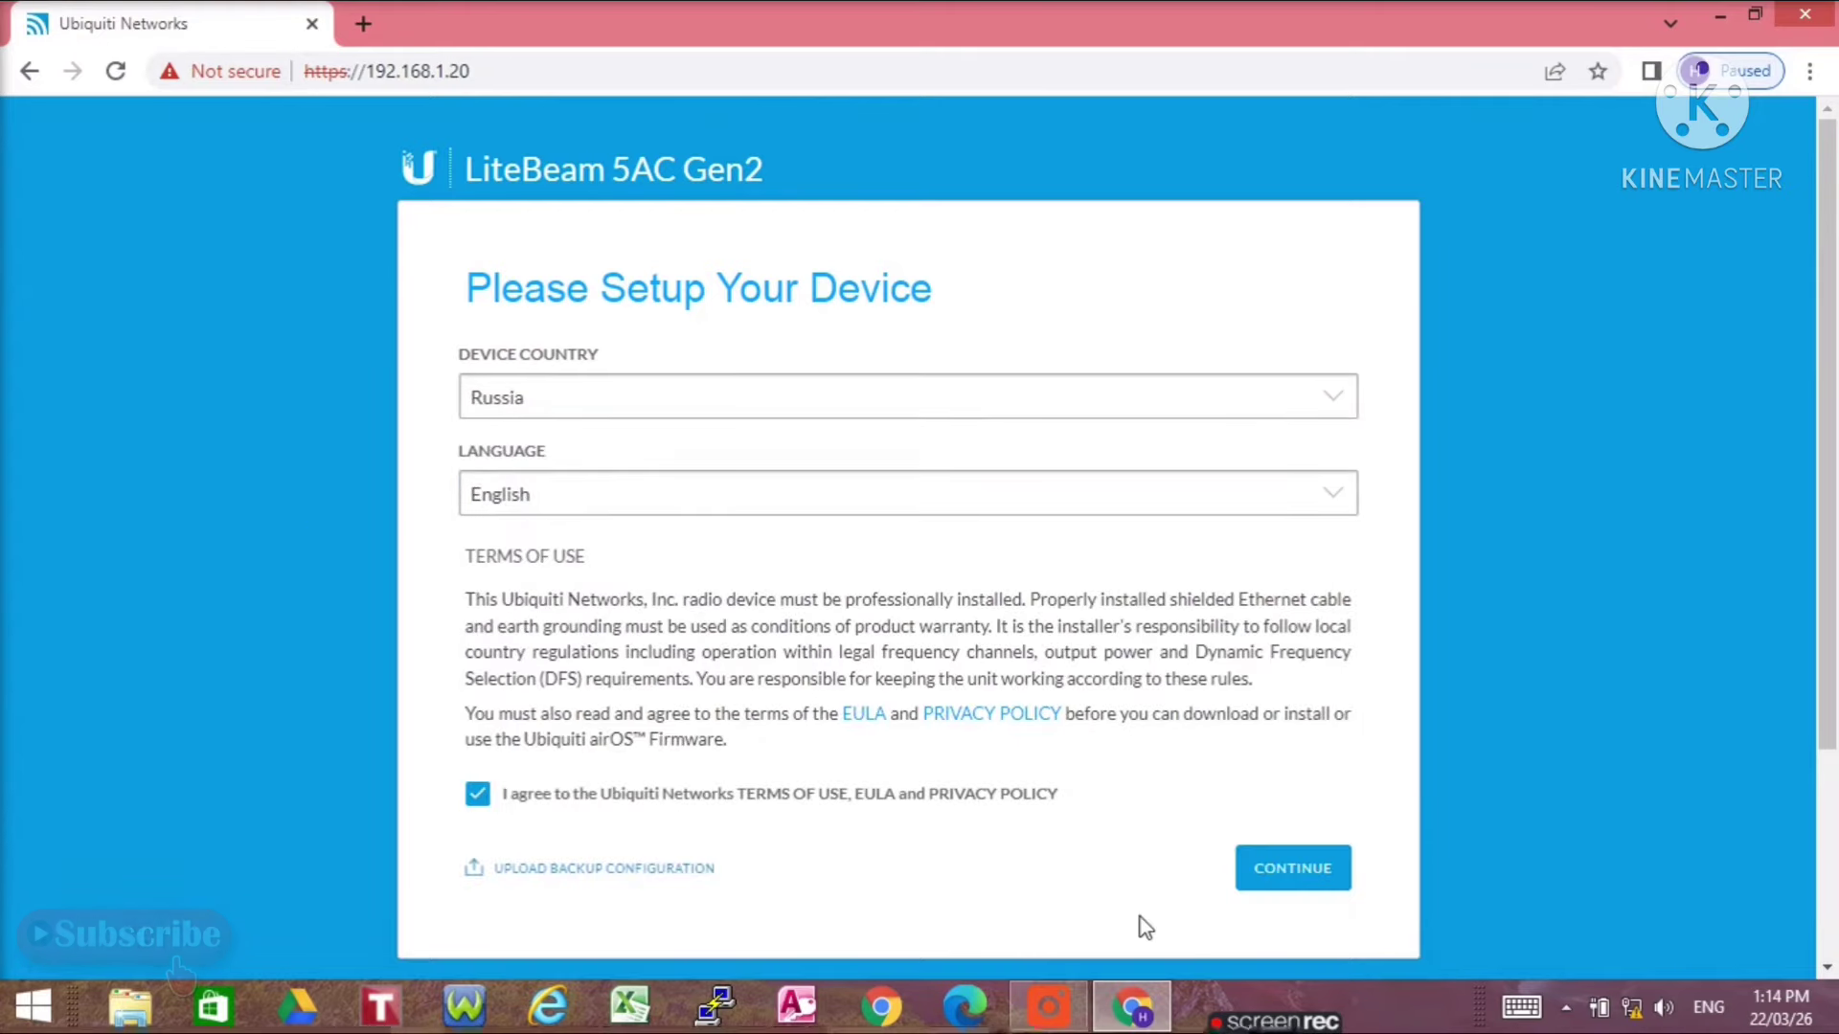
pyautogui.click(1310, 873)
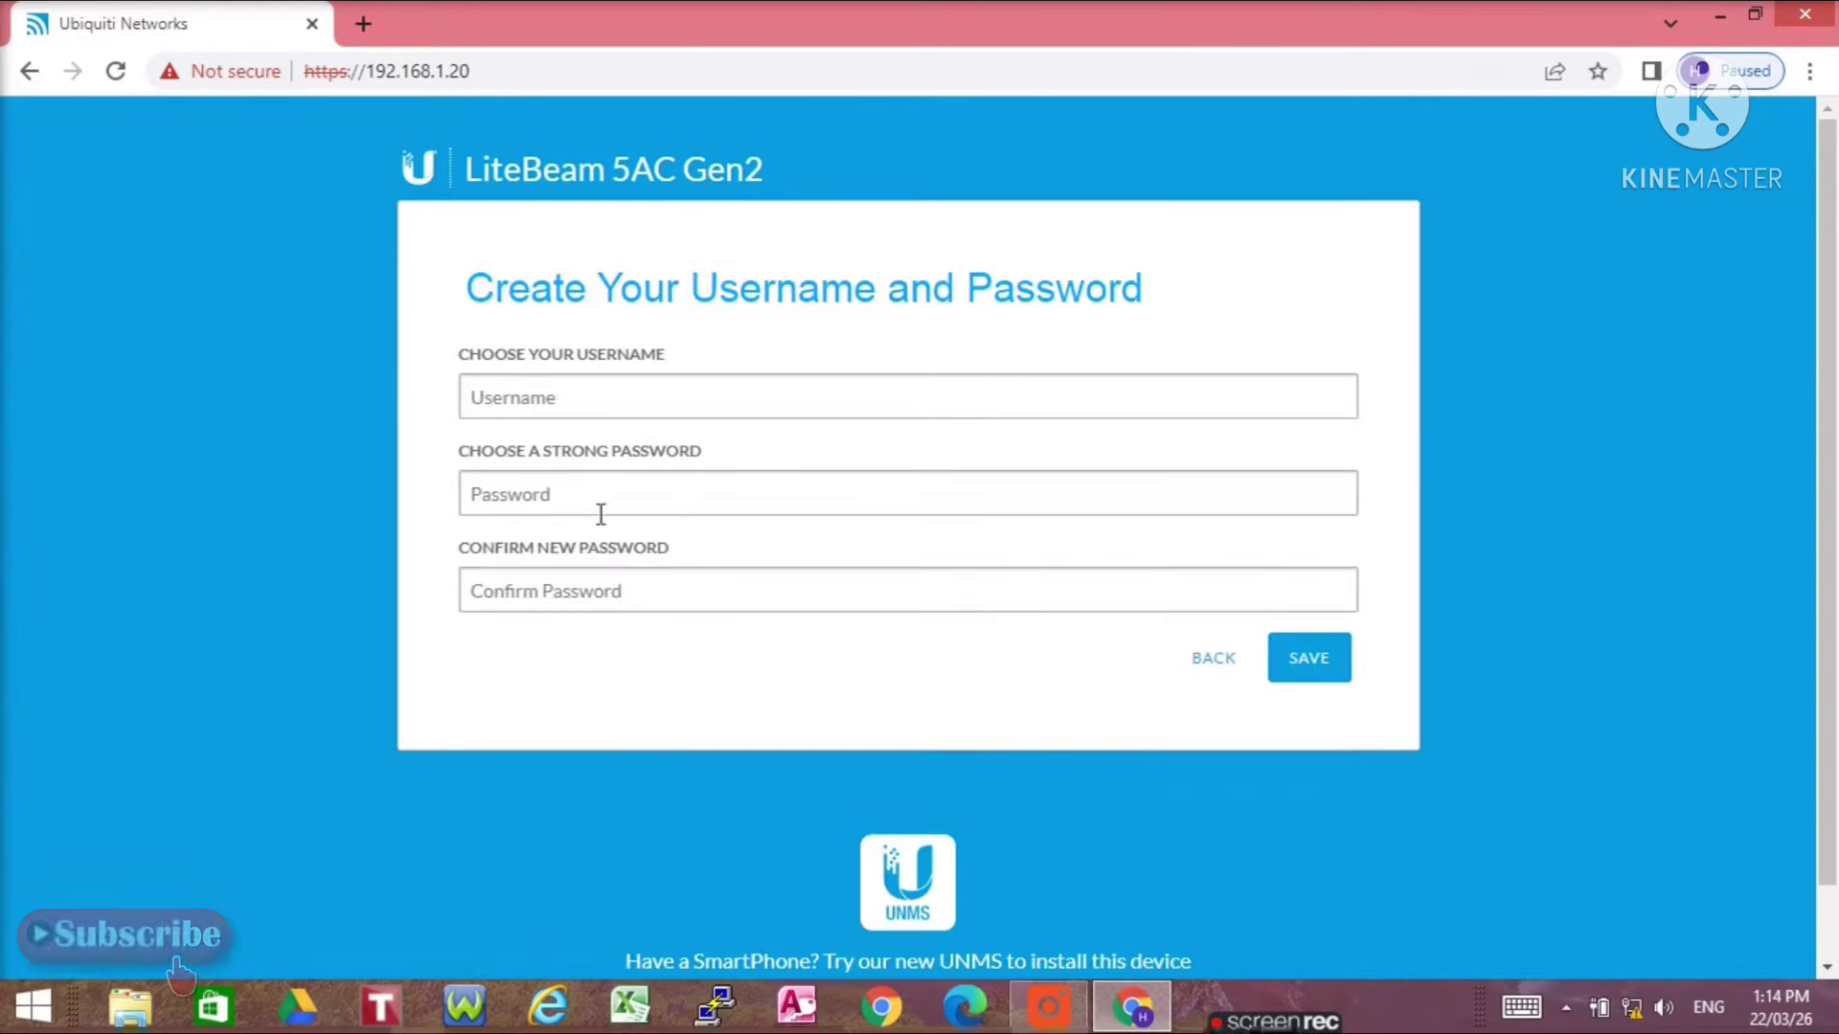
# Create the admin login with username ubnt and the new password, then save it
pyautogui.click(546, 396)
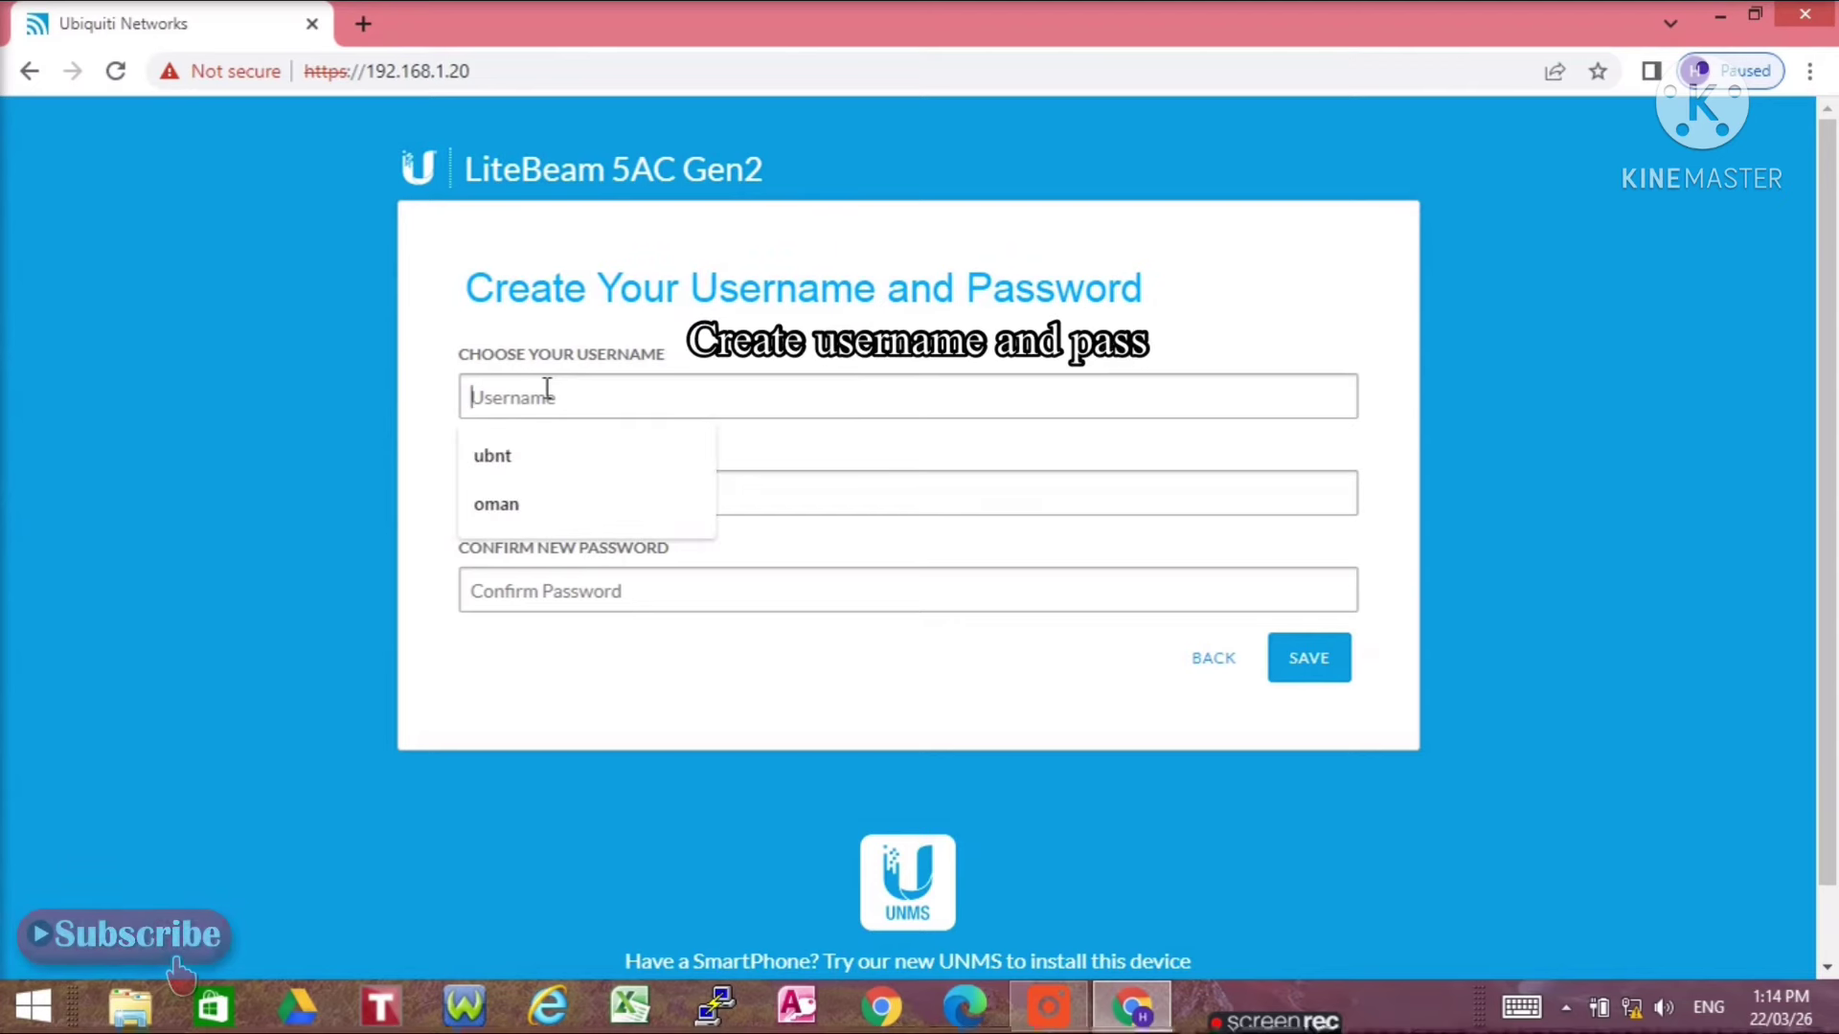
pyautogui.click(526, 450)
pyautogui.click(553, 495)
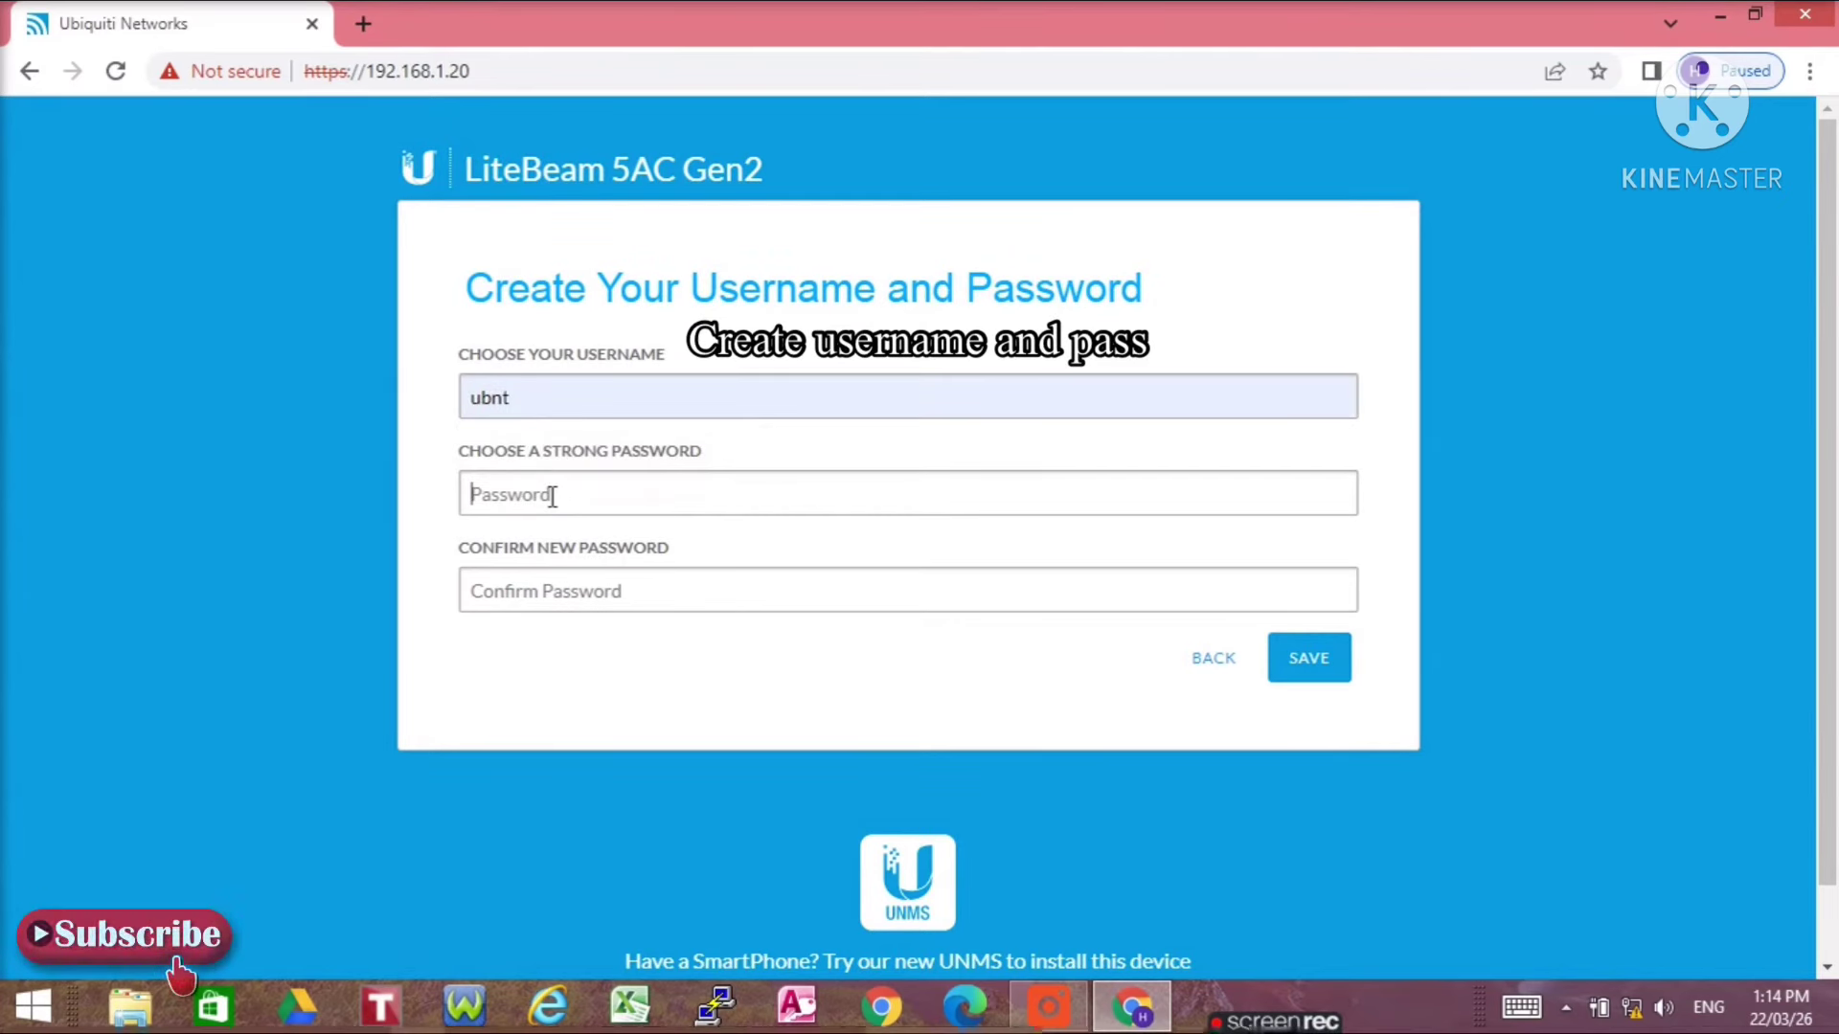
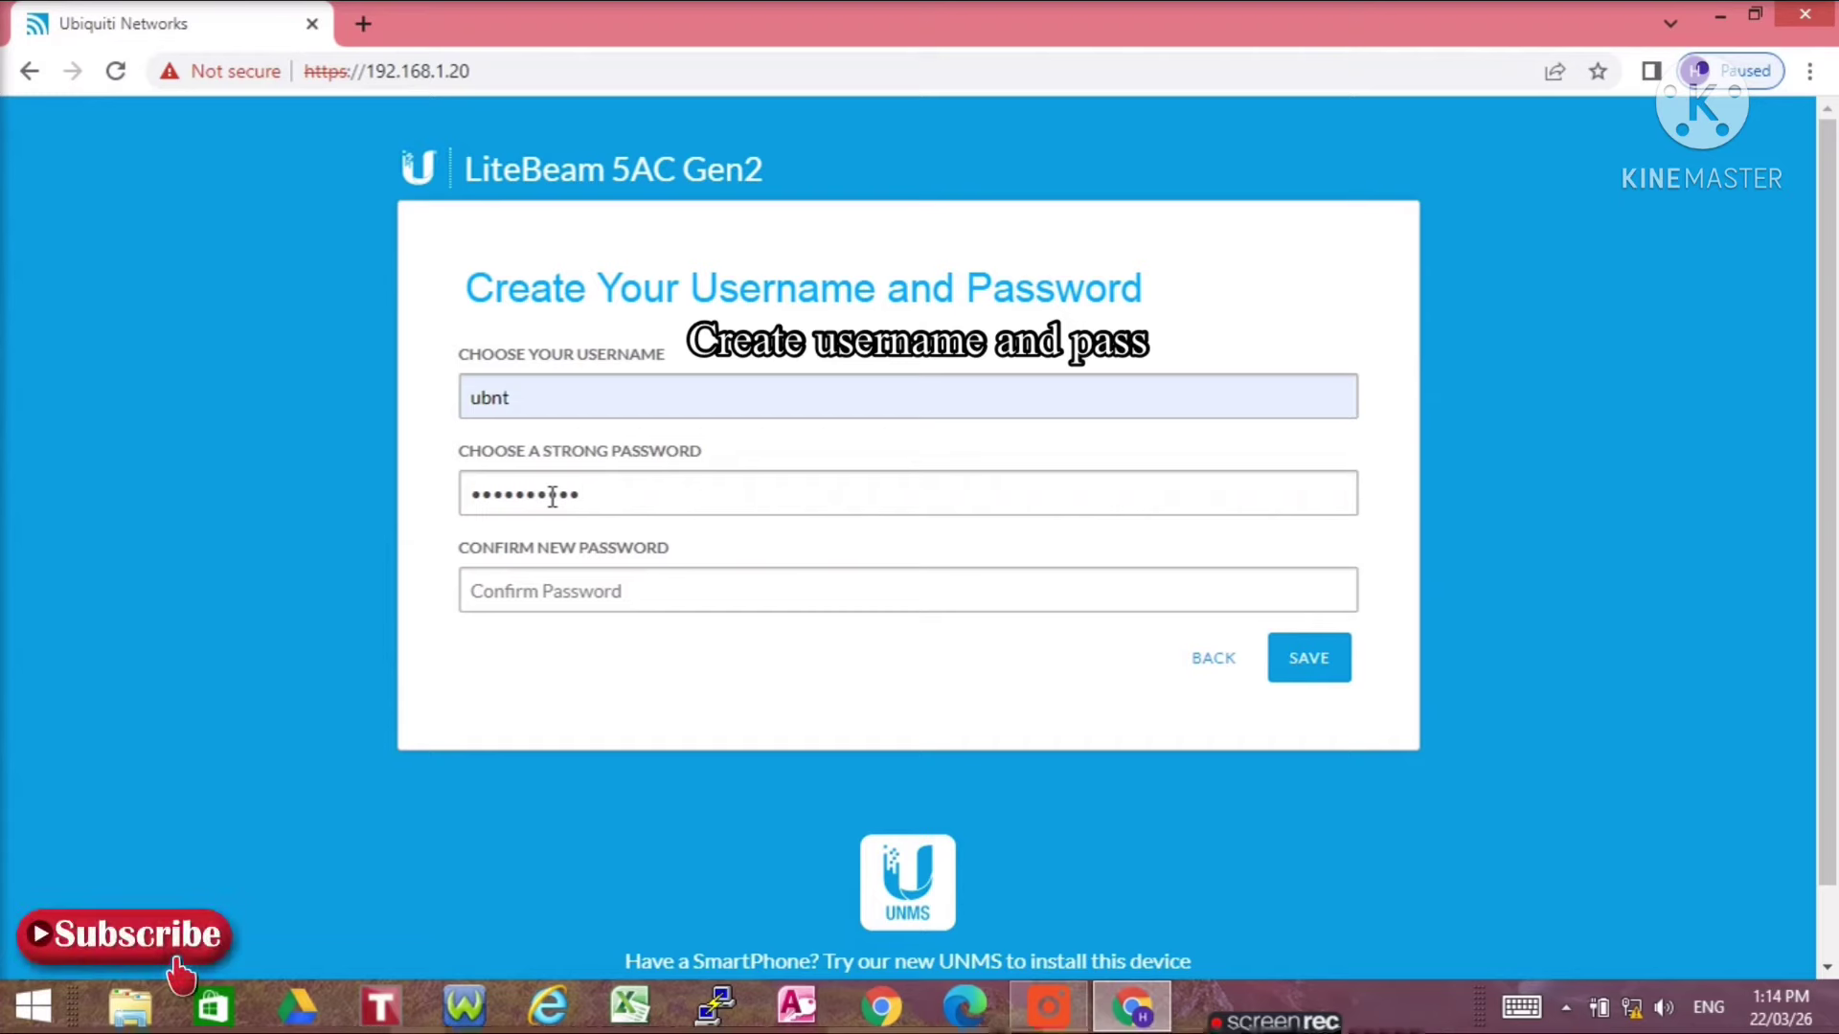
pyautogui.click(559, 589)
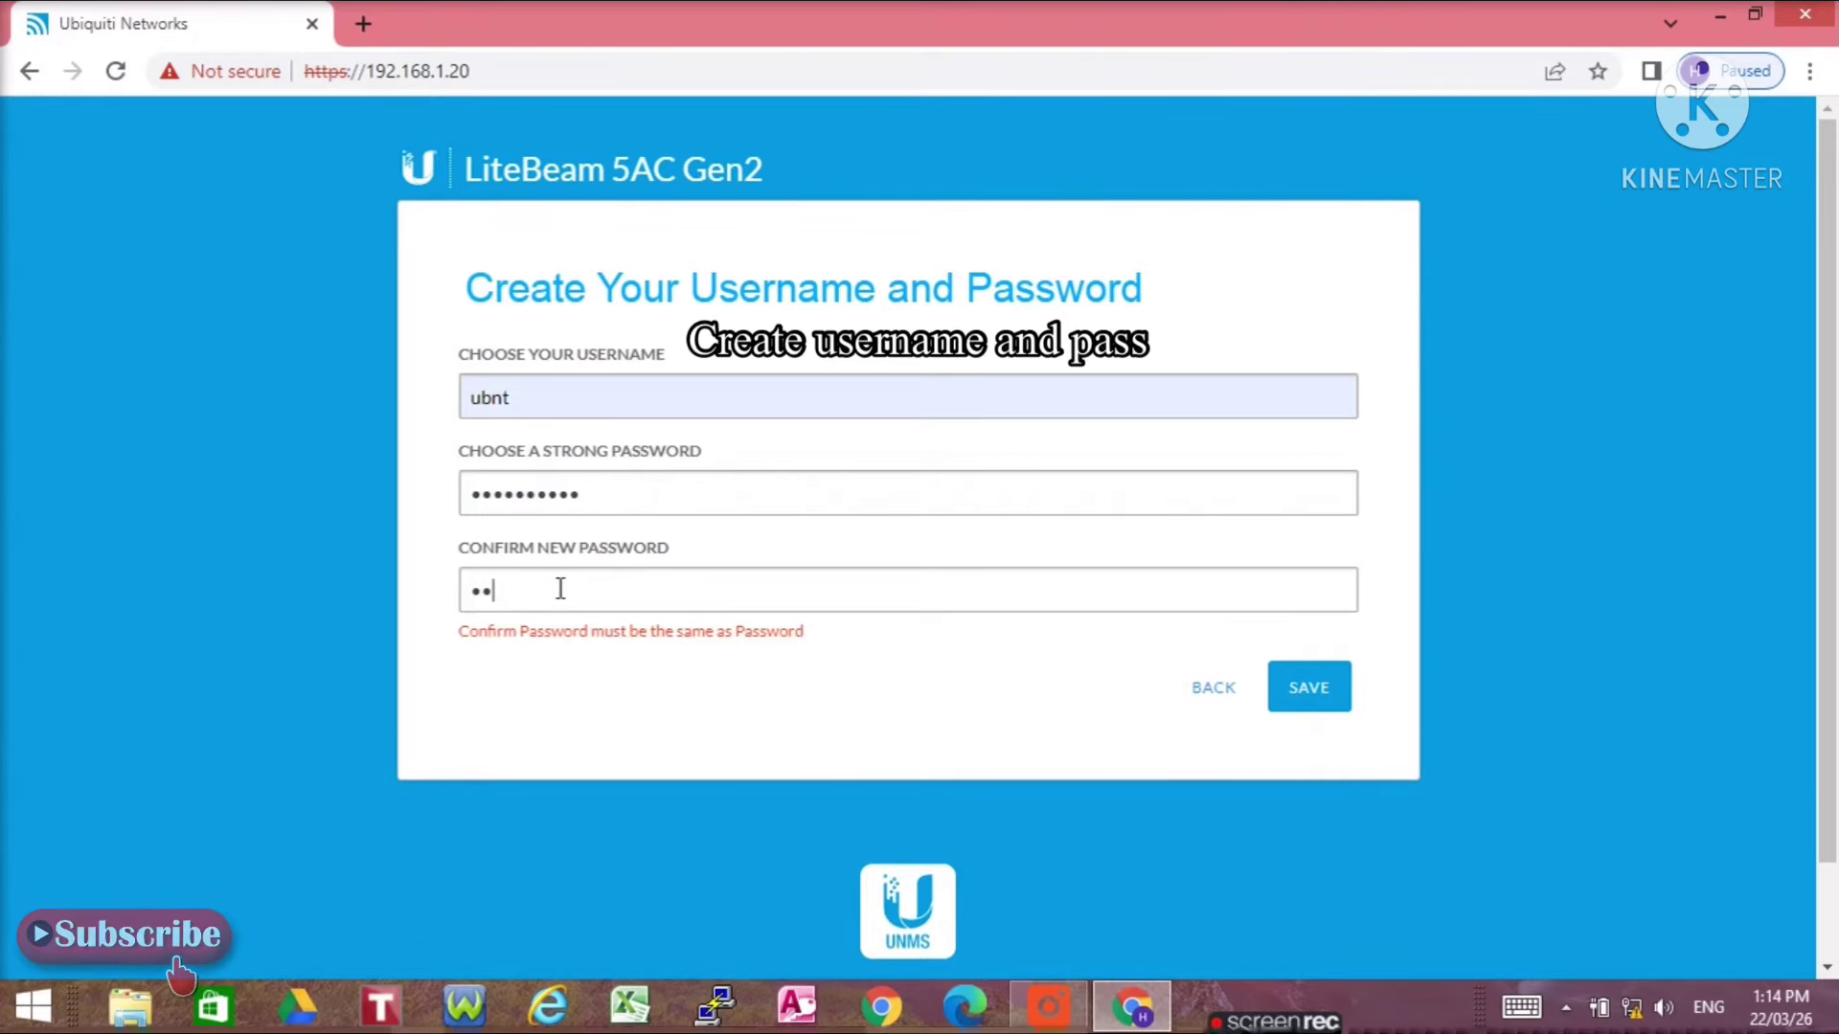
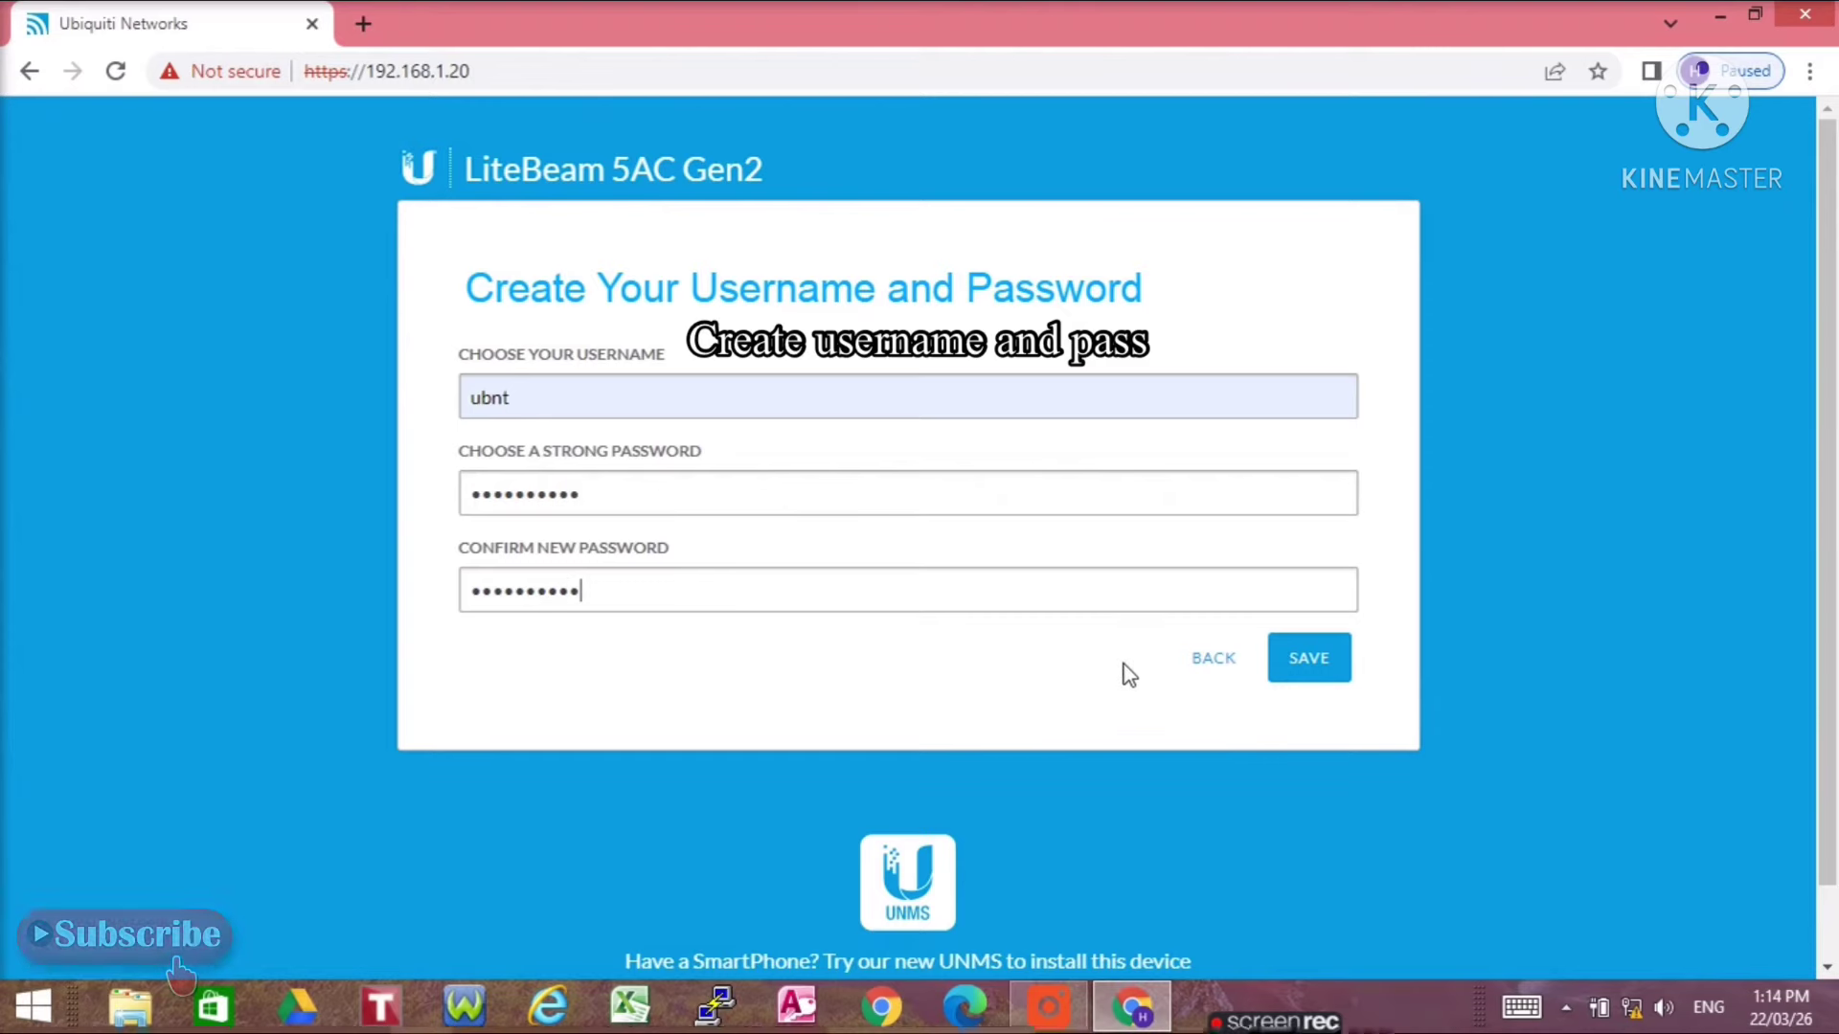
pyautogui.click(1320, 662)
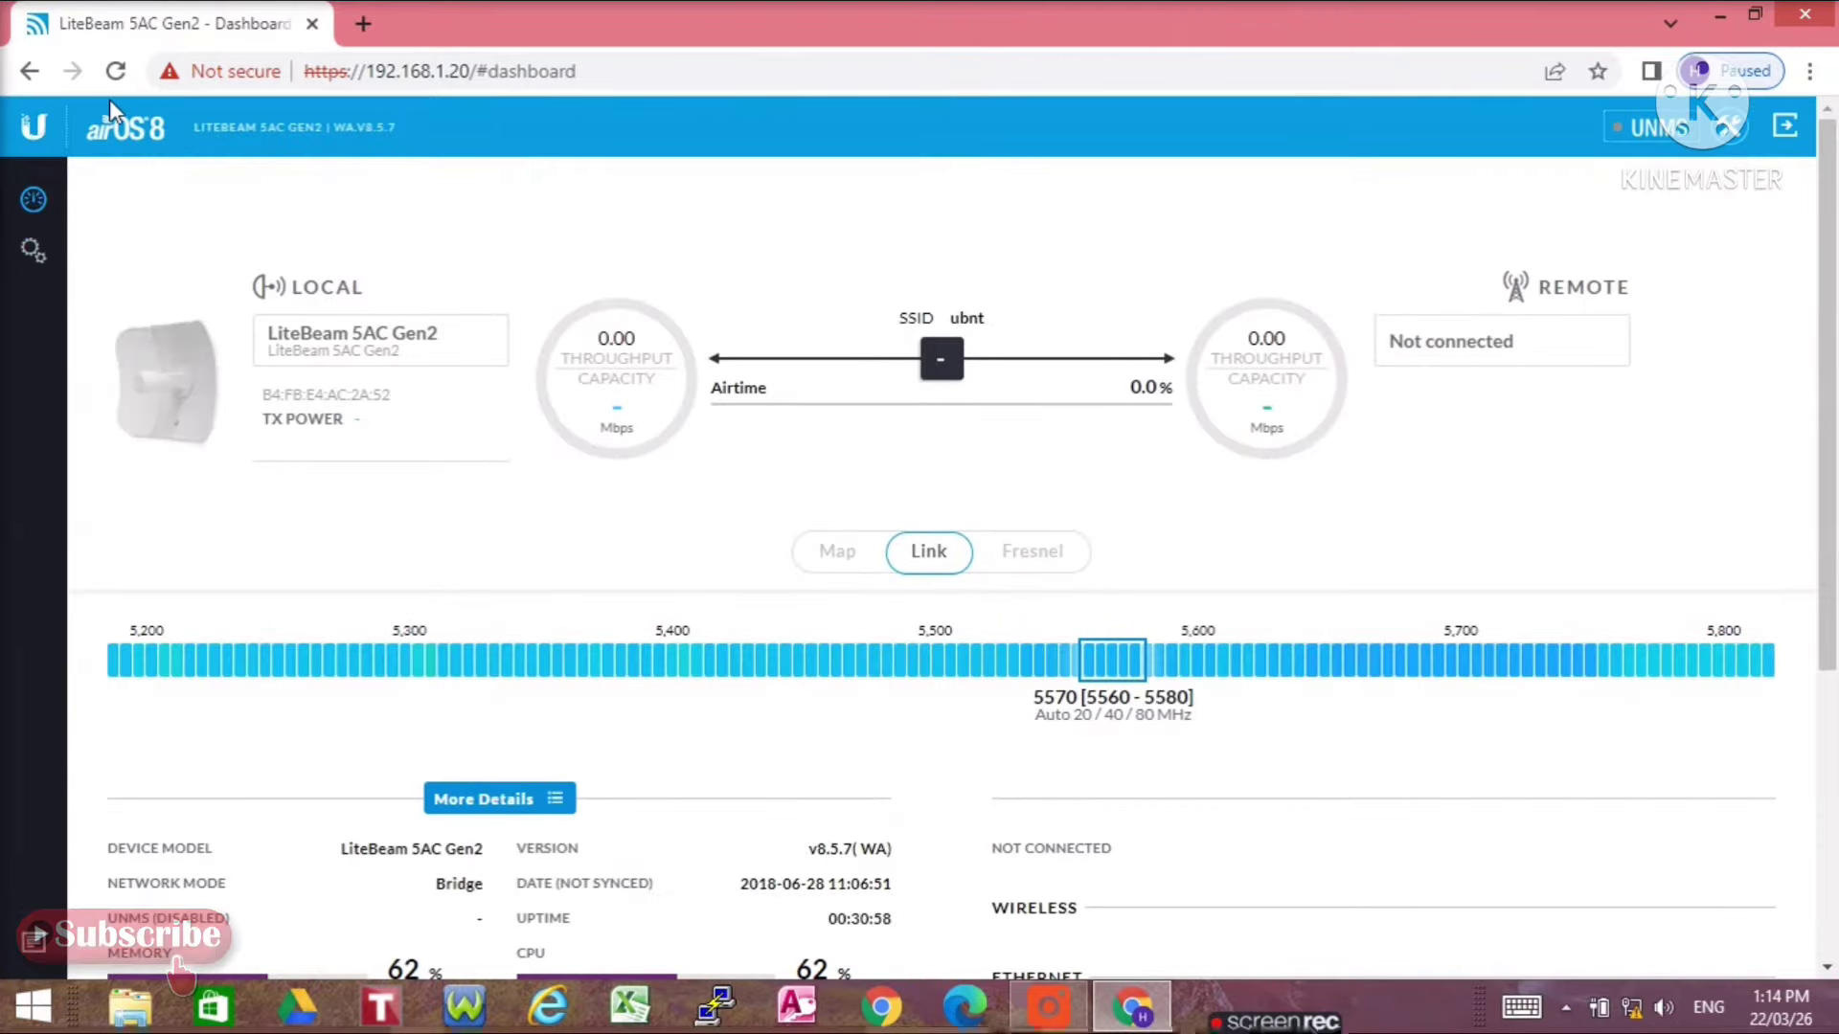
# Open the device settings and return to the Wireless page showing Station PtP, SSID ubnt
pyautogui.click(31, 257)
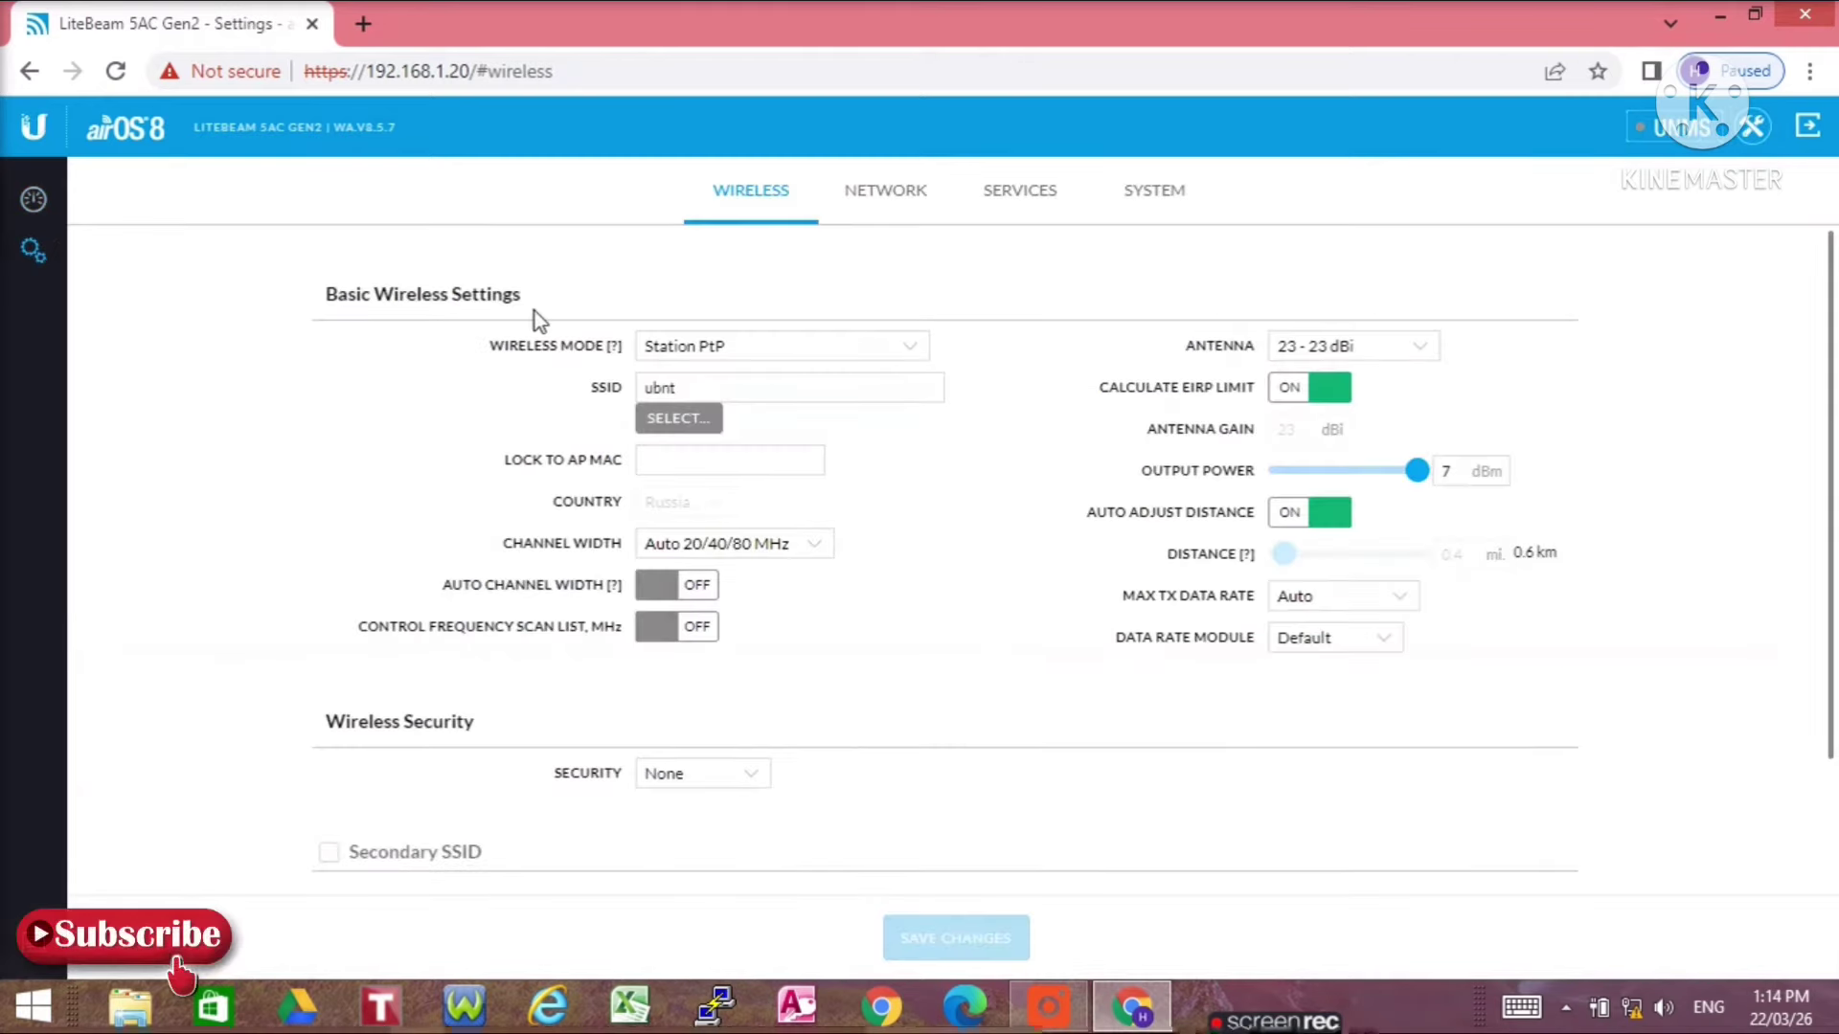
pyautogui.click(904, 201)
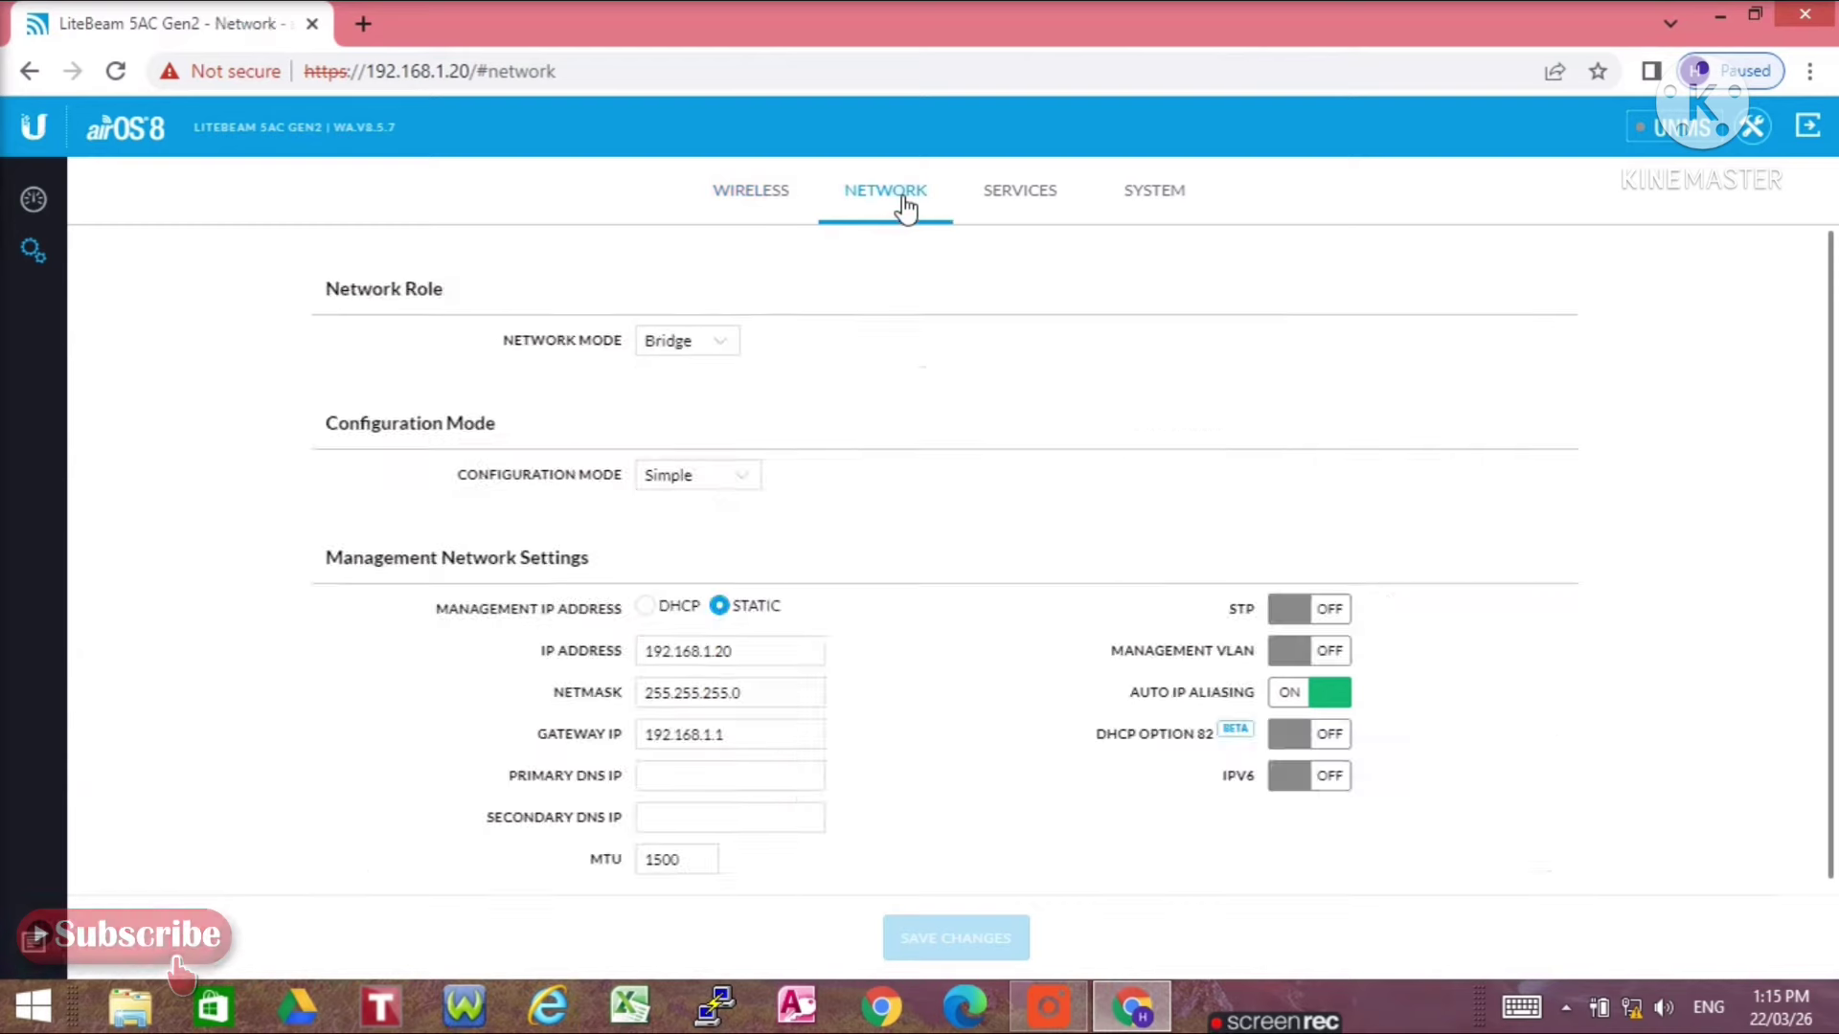
pyautogui.click(752, 197)
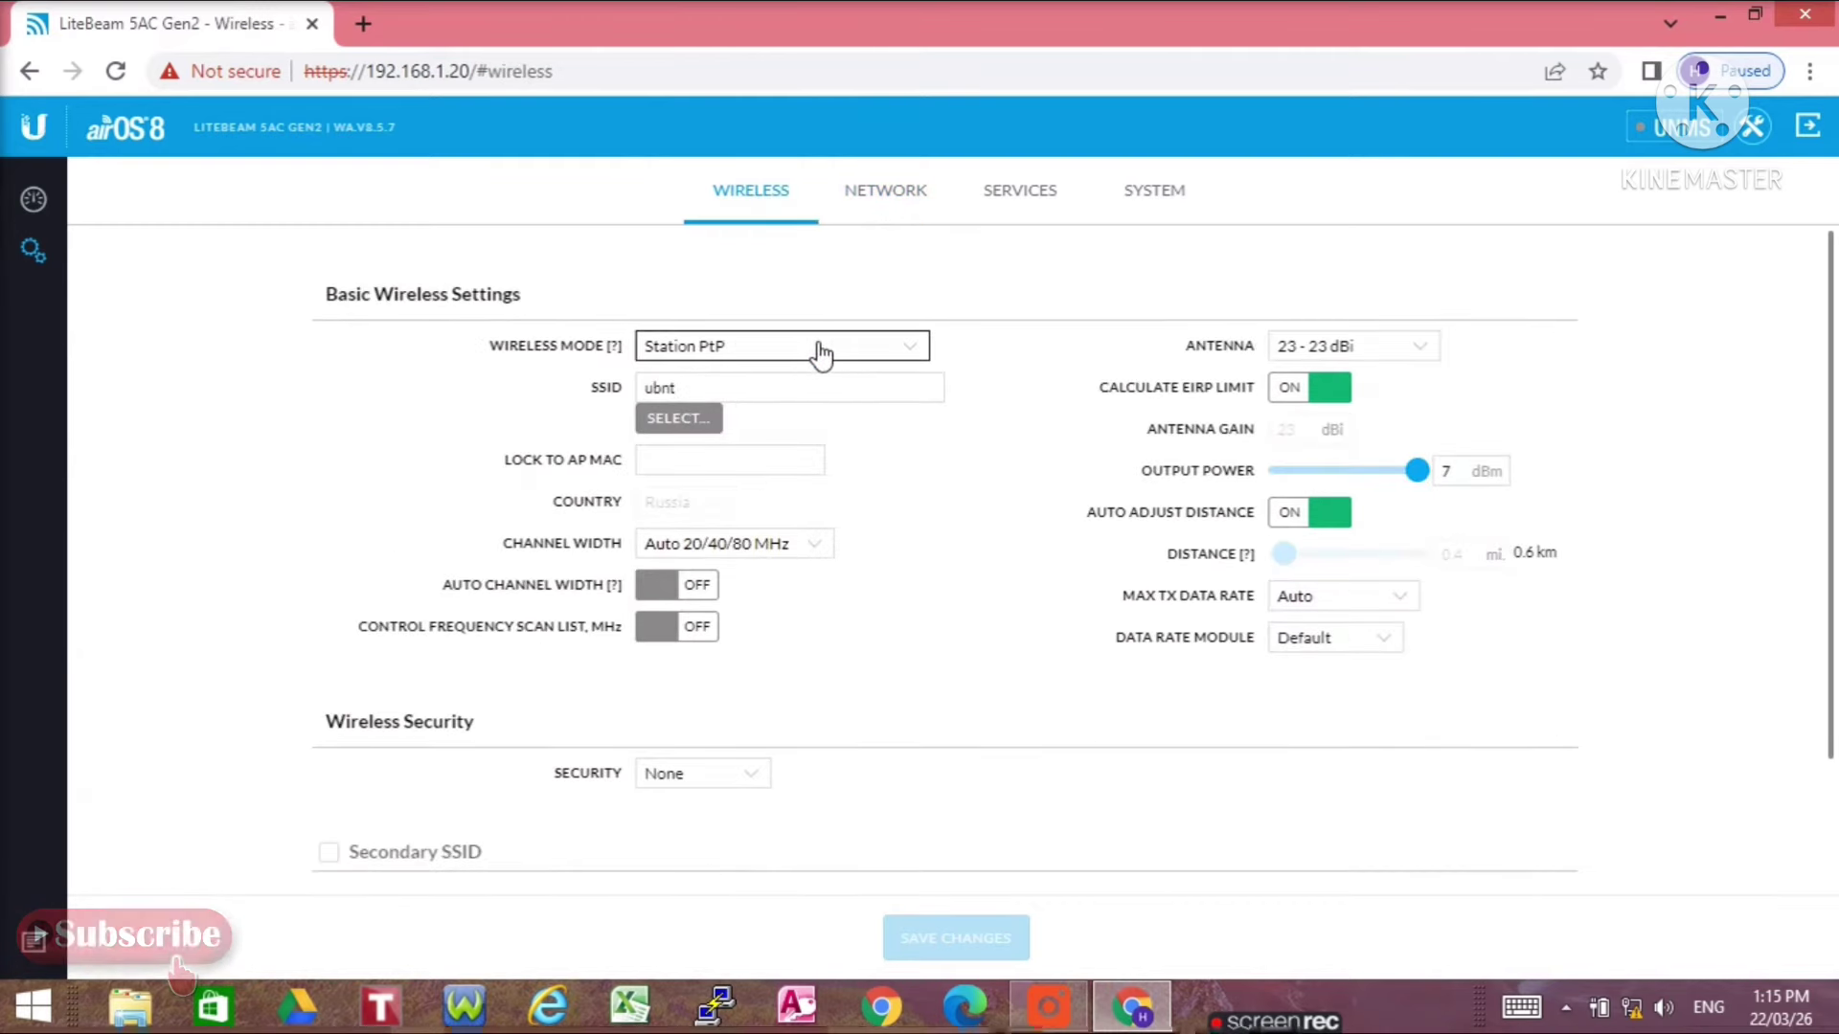
# Switch the wireless mode to Station PtMP and dismiss the channel width and client notices
pyautogui.click(869, 351)
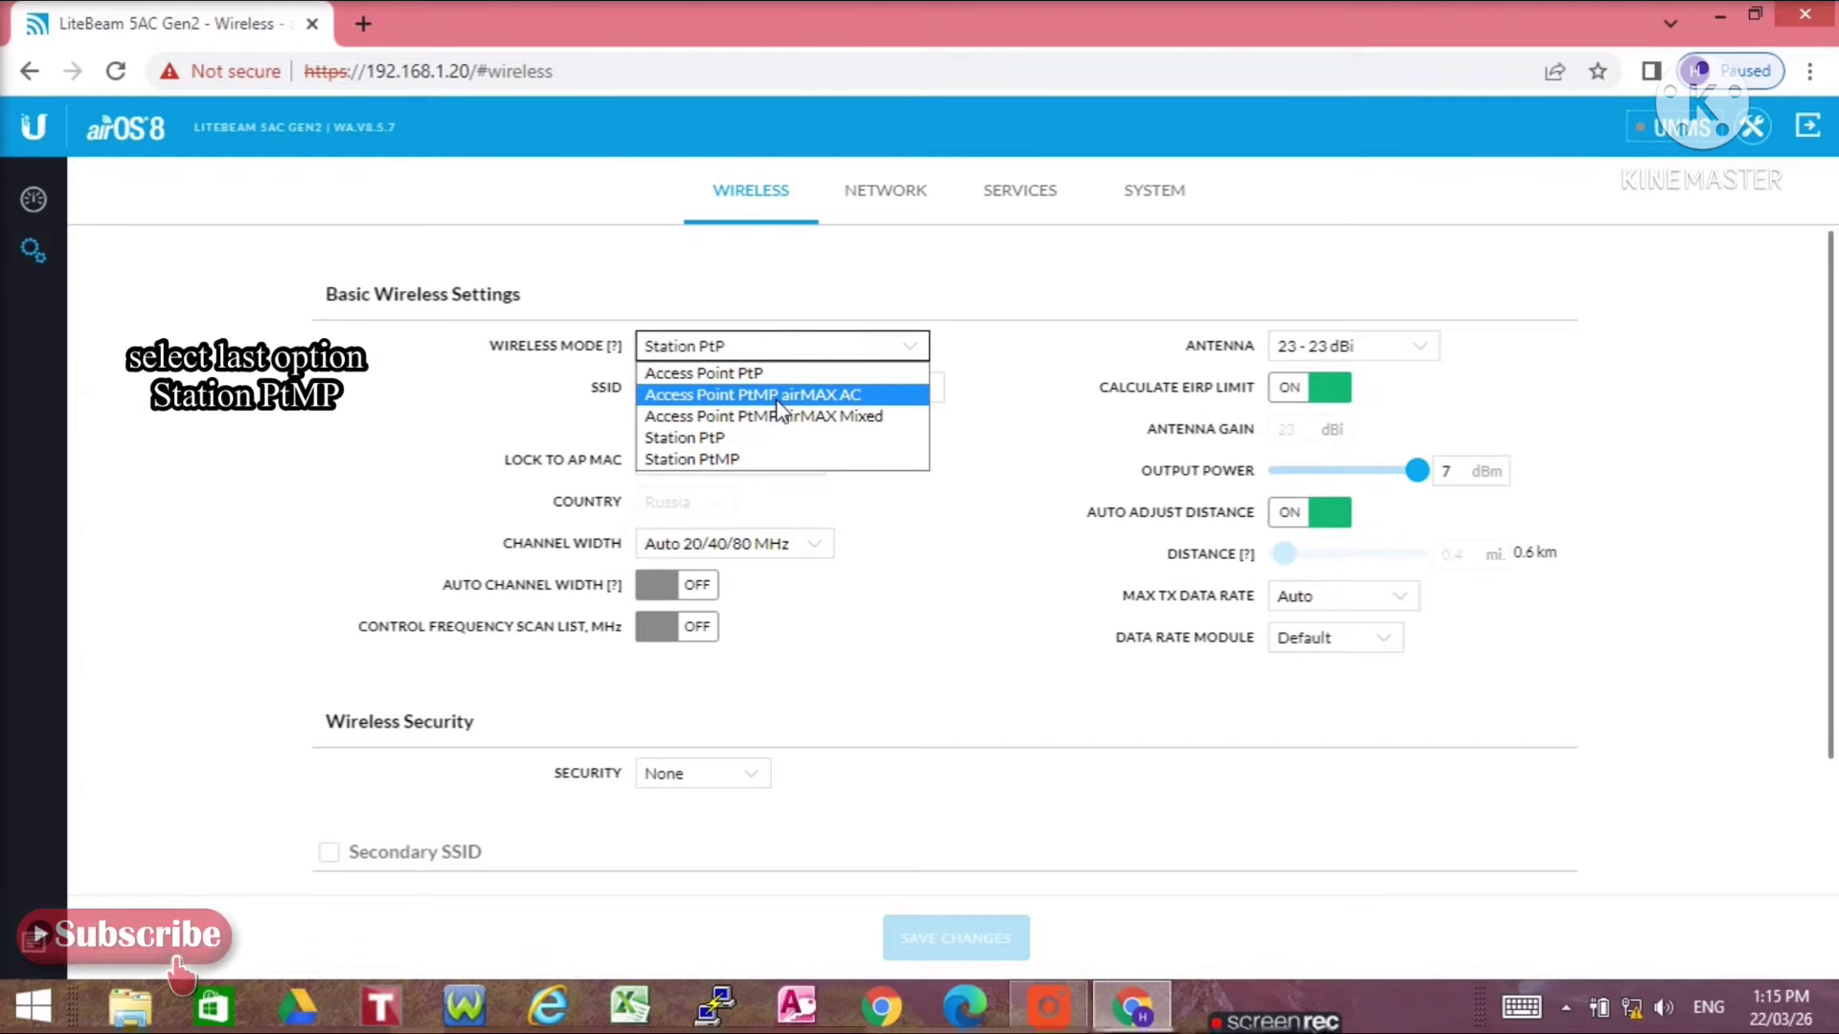
pyautogui.click(778, 400)
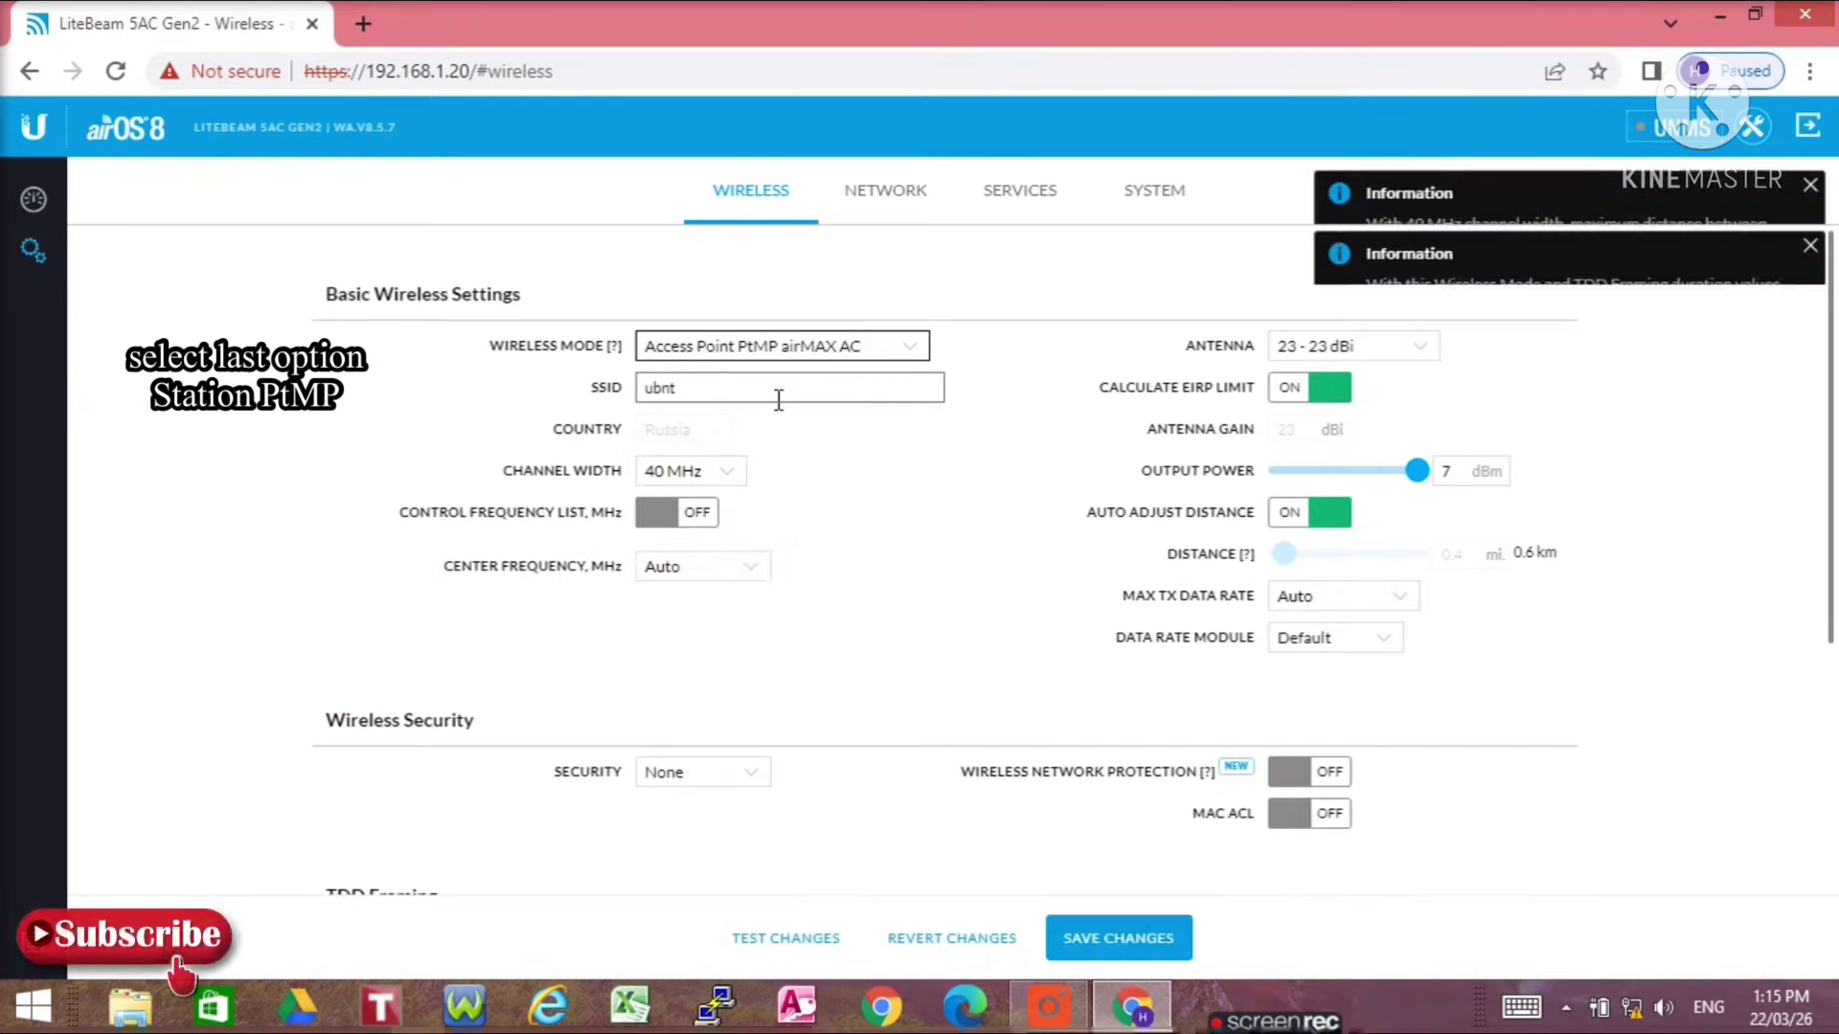
pyautogui.click(1809, 186)
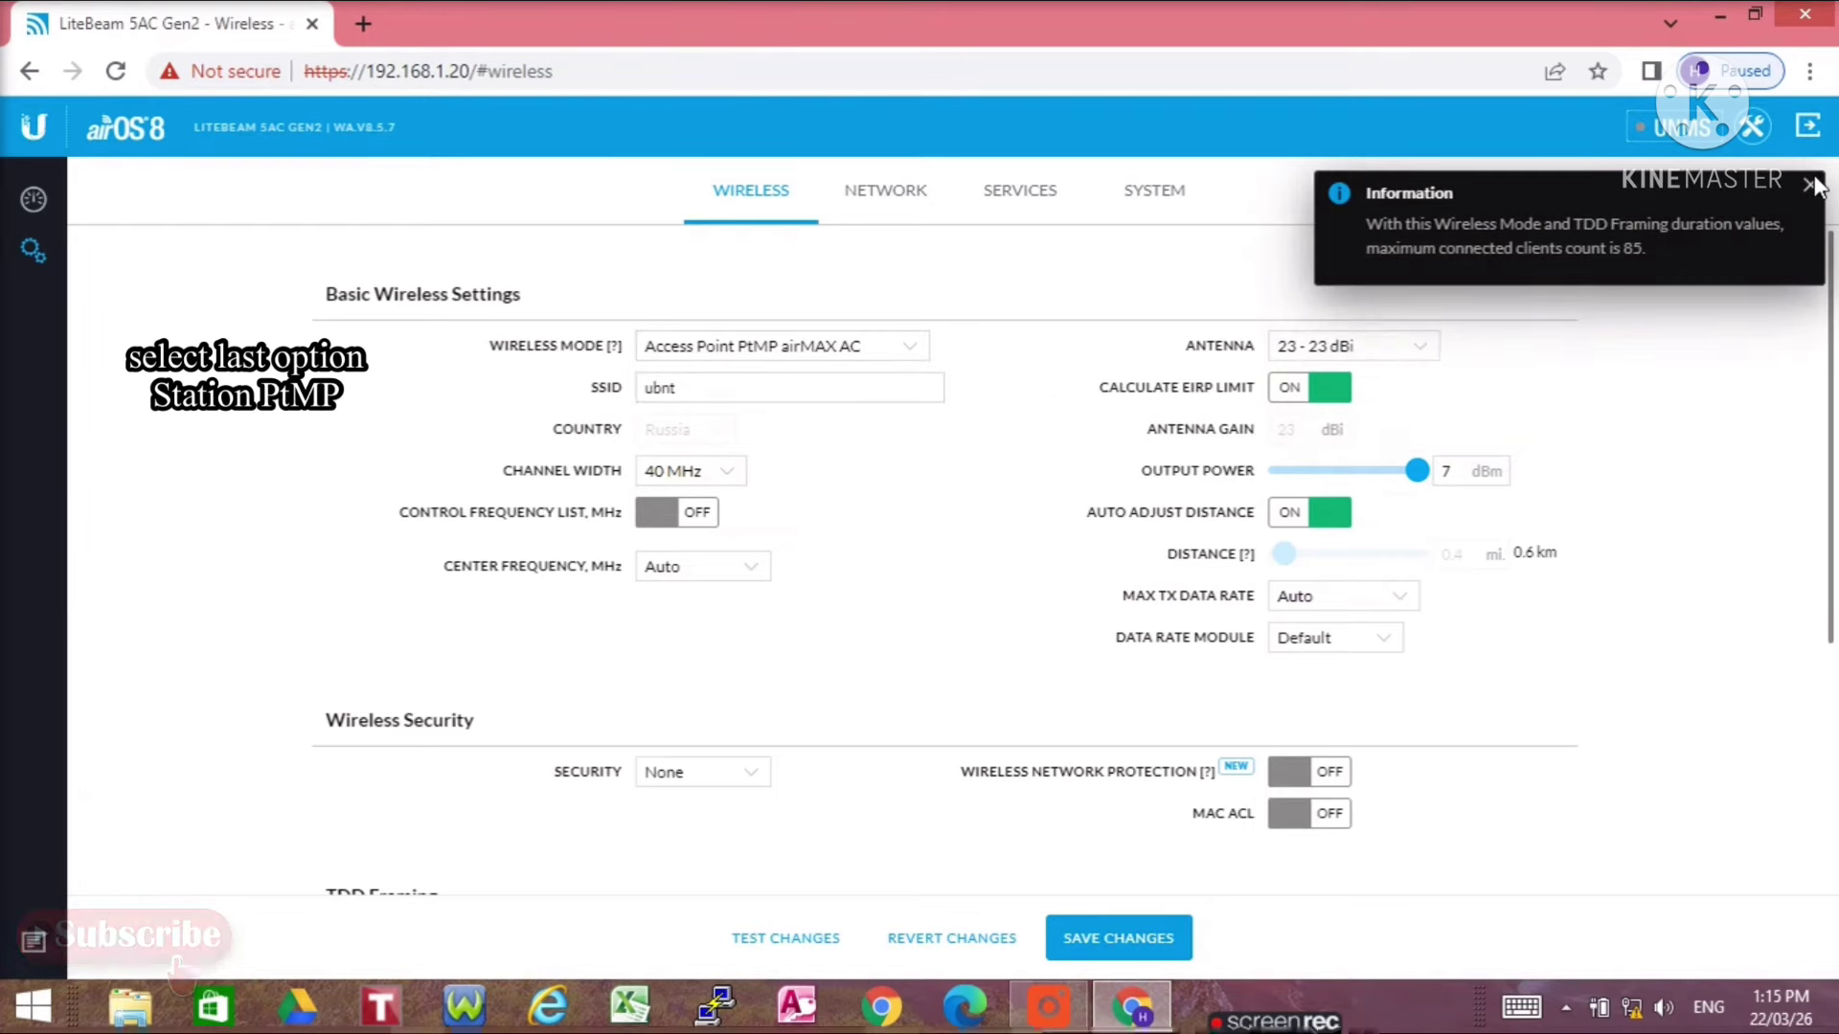
pyautogui.click(1811, 187)
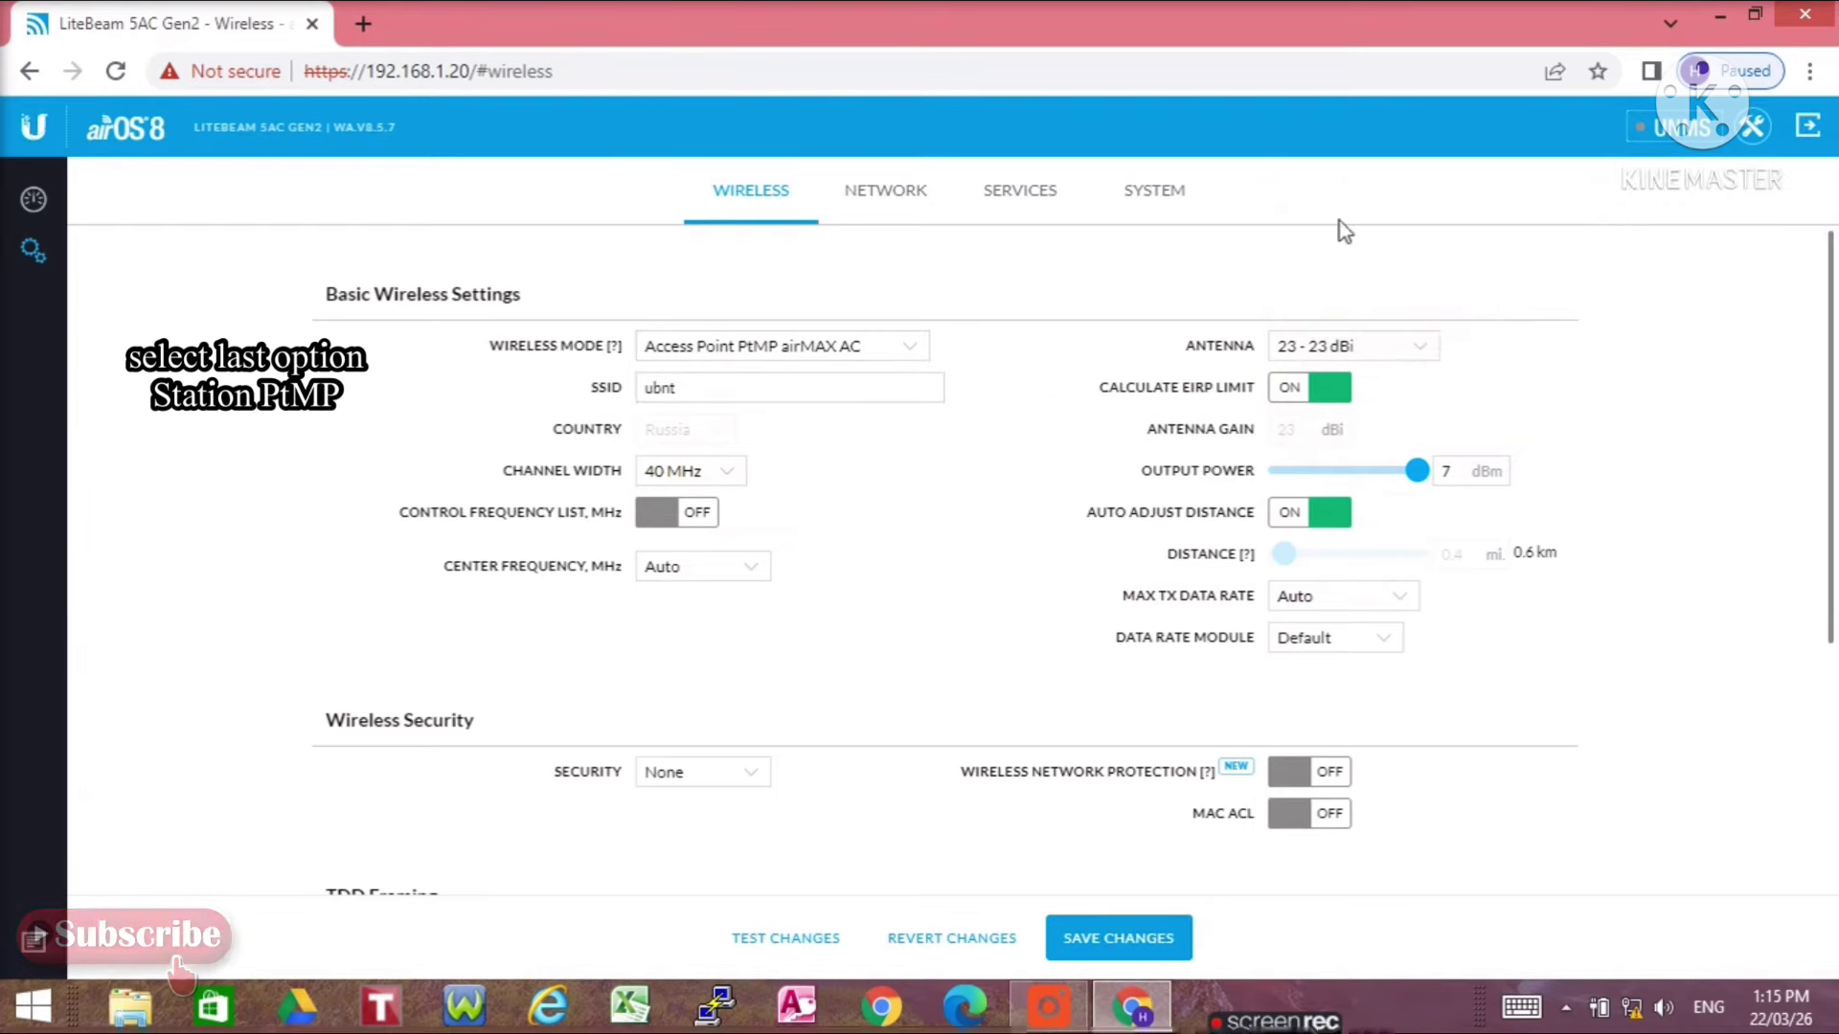
pyautogui.click(735, 391)
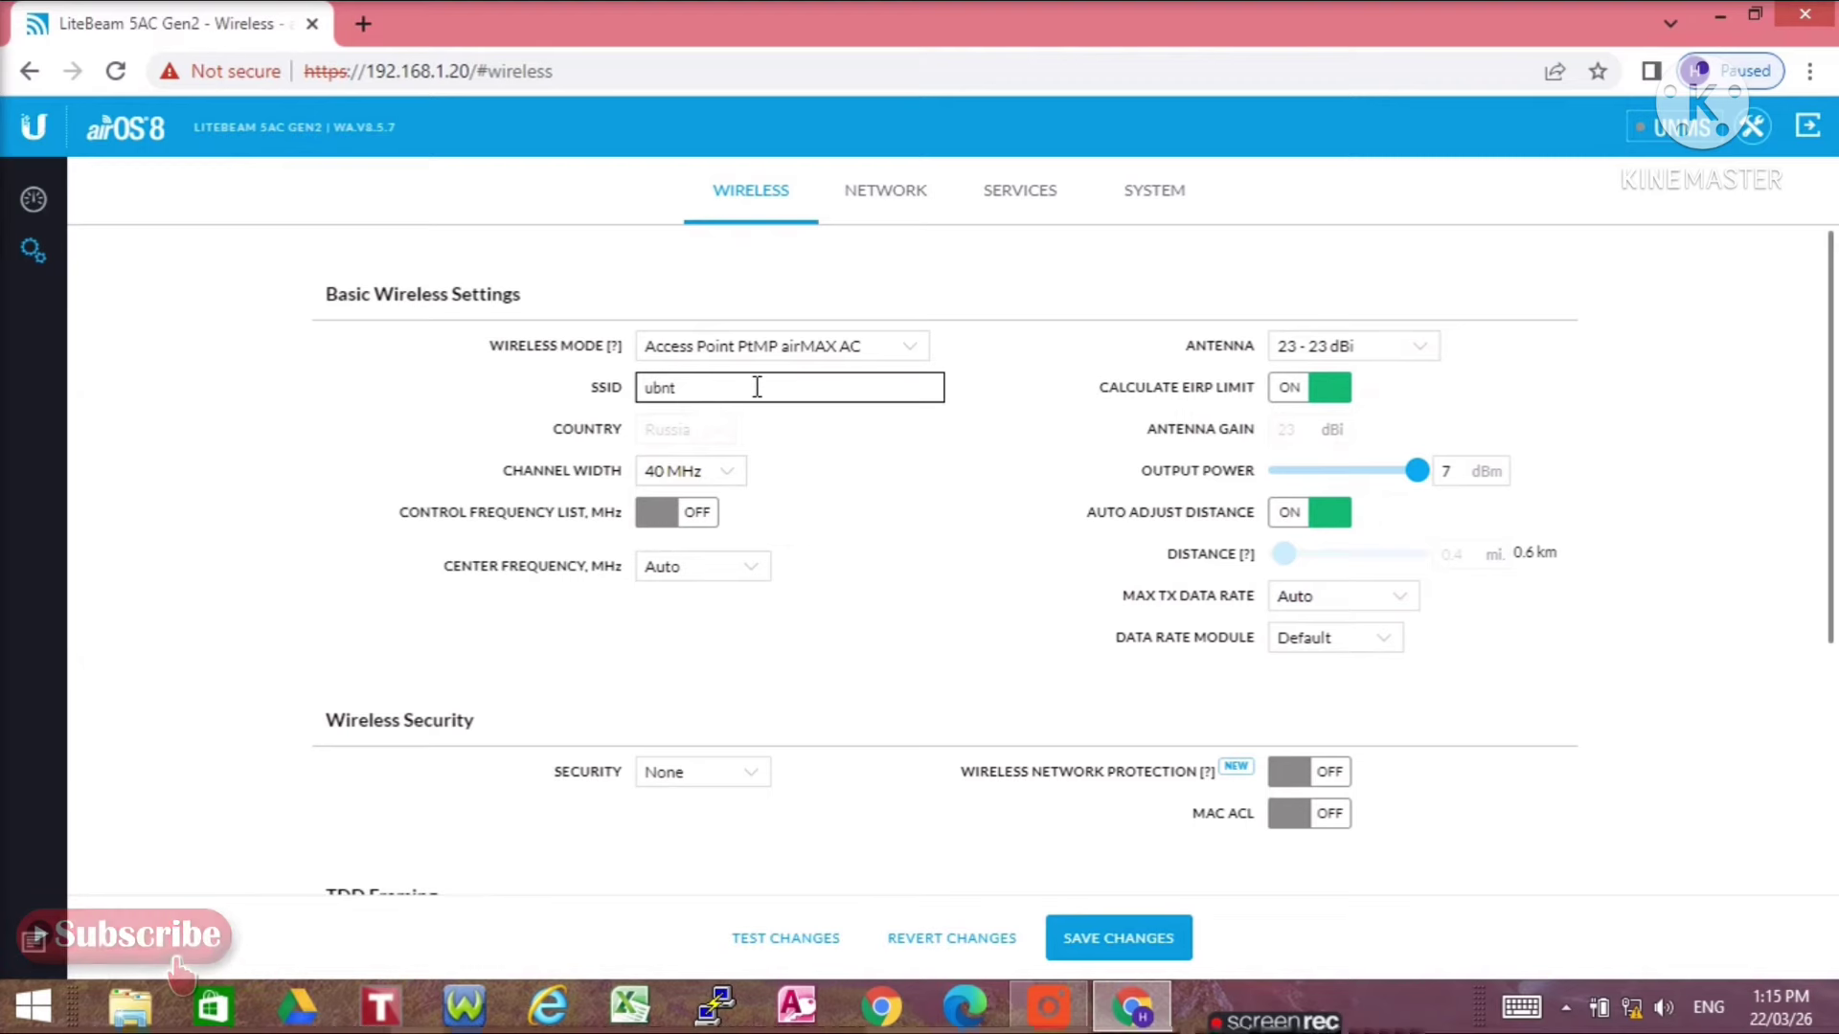
pyautogui.click(898, 354)
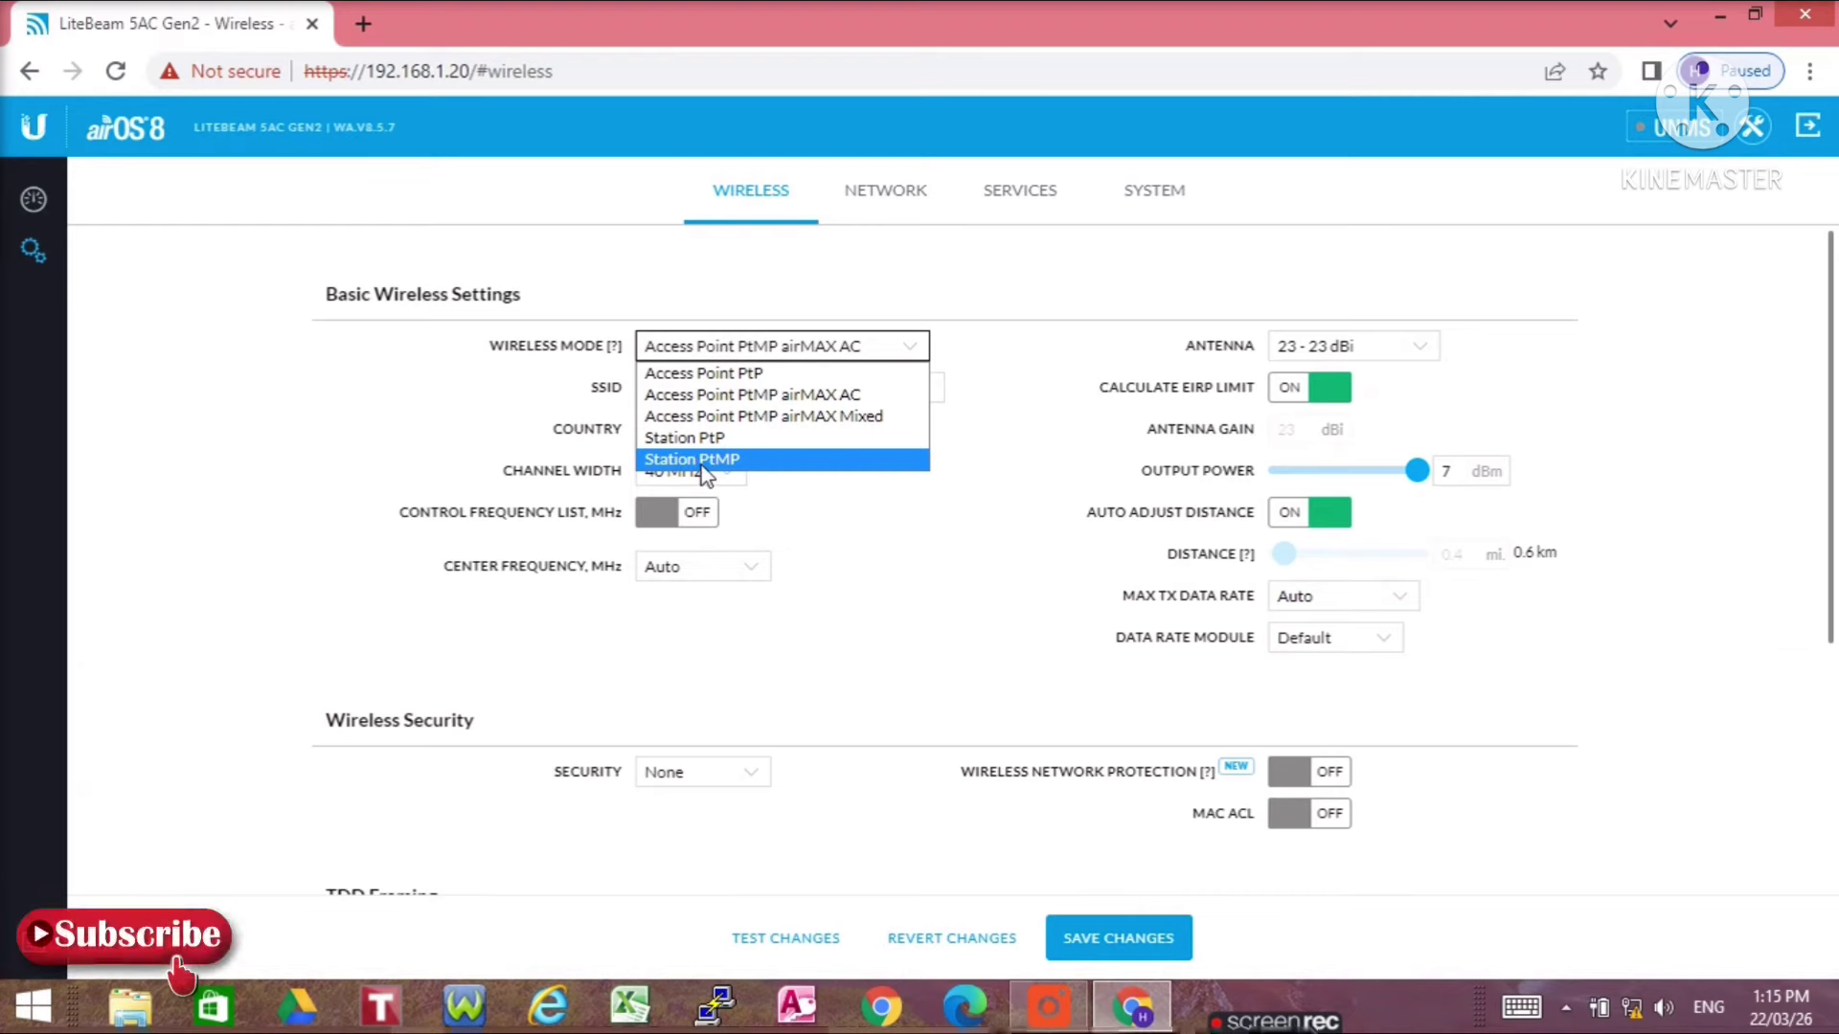
pyautogui.press('Escape')
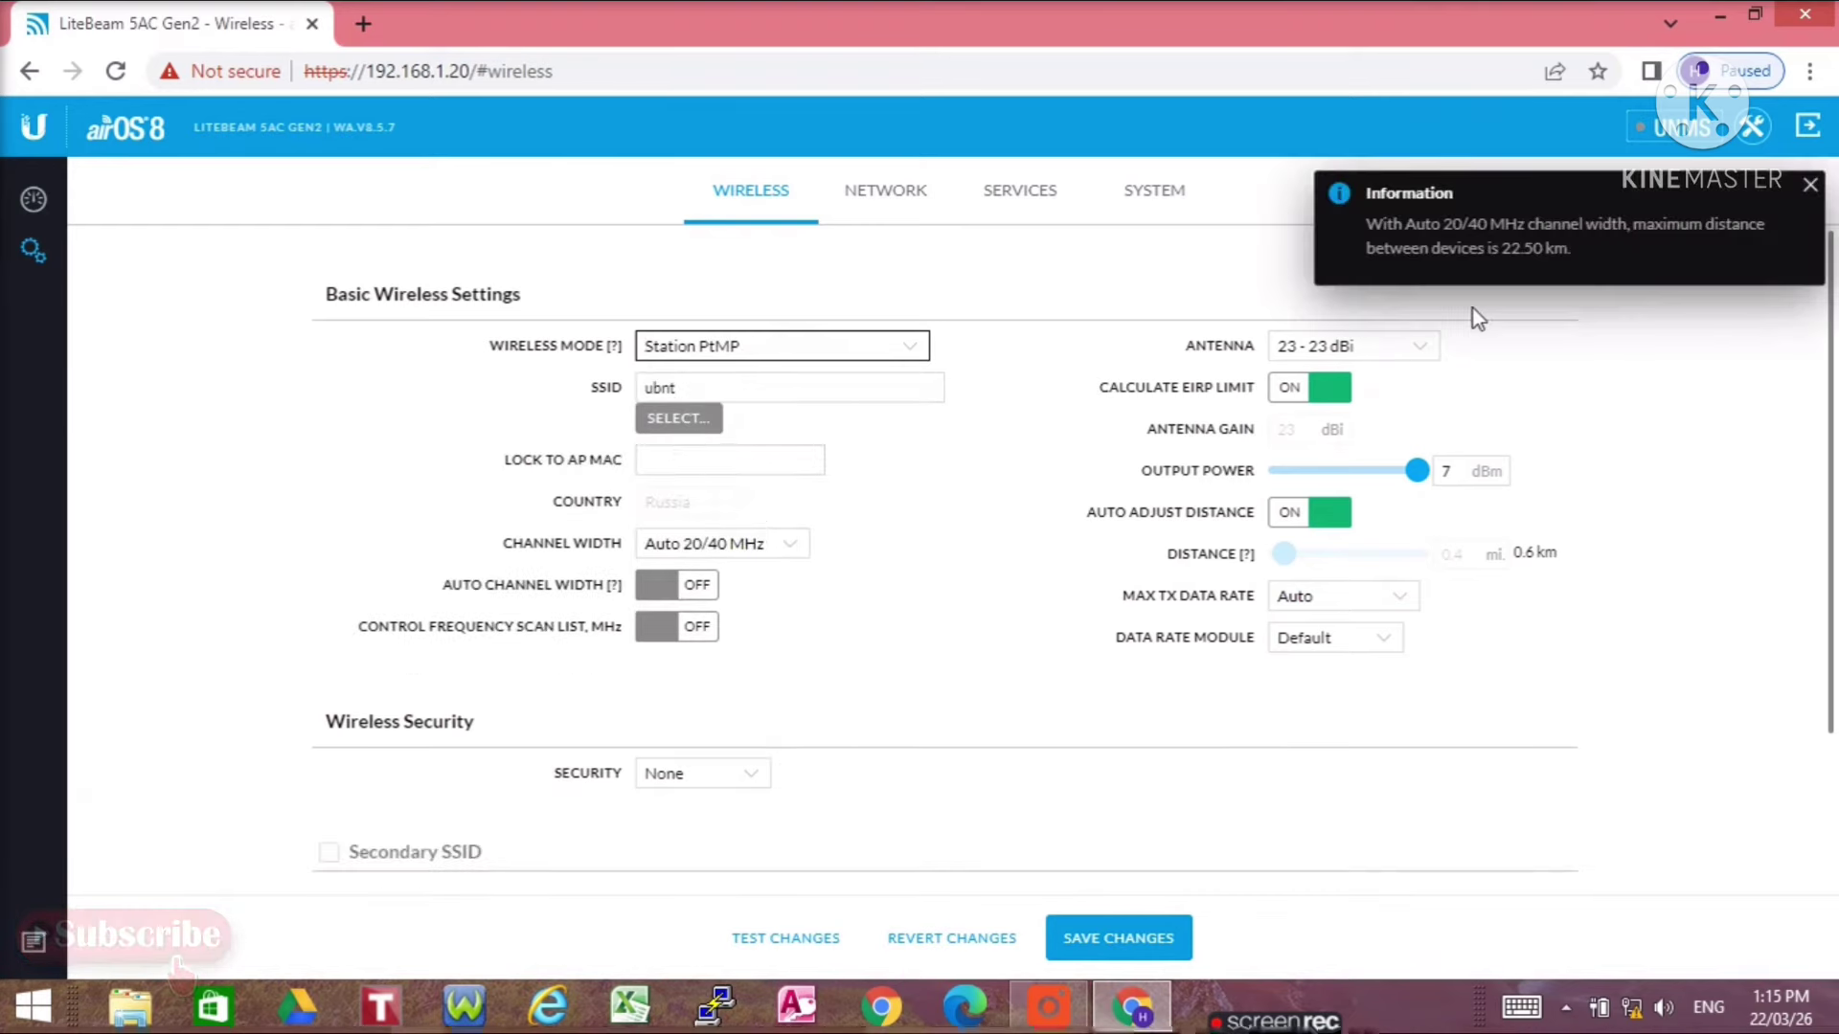
pyautogui.click(1811, 186)
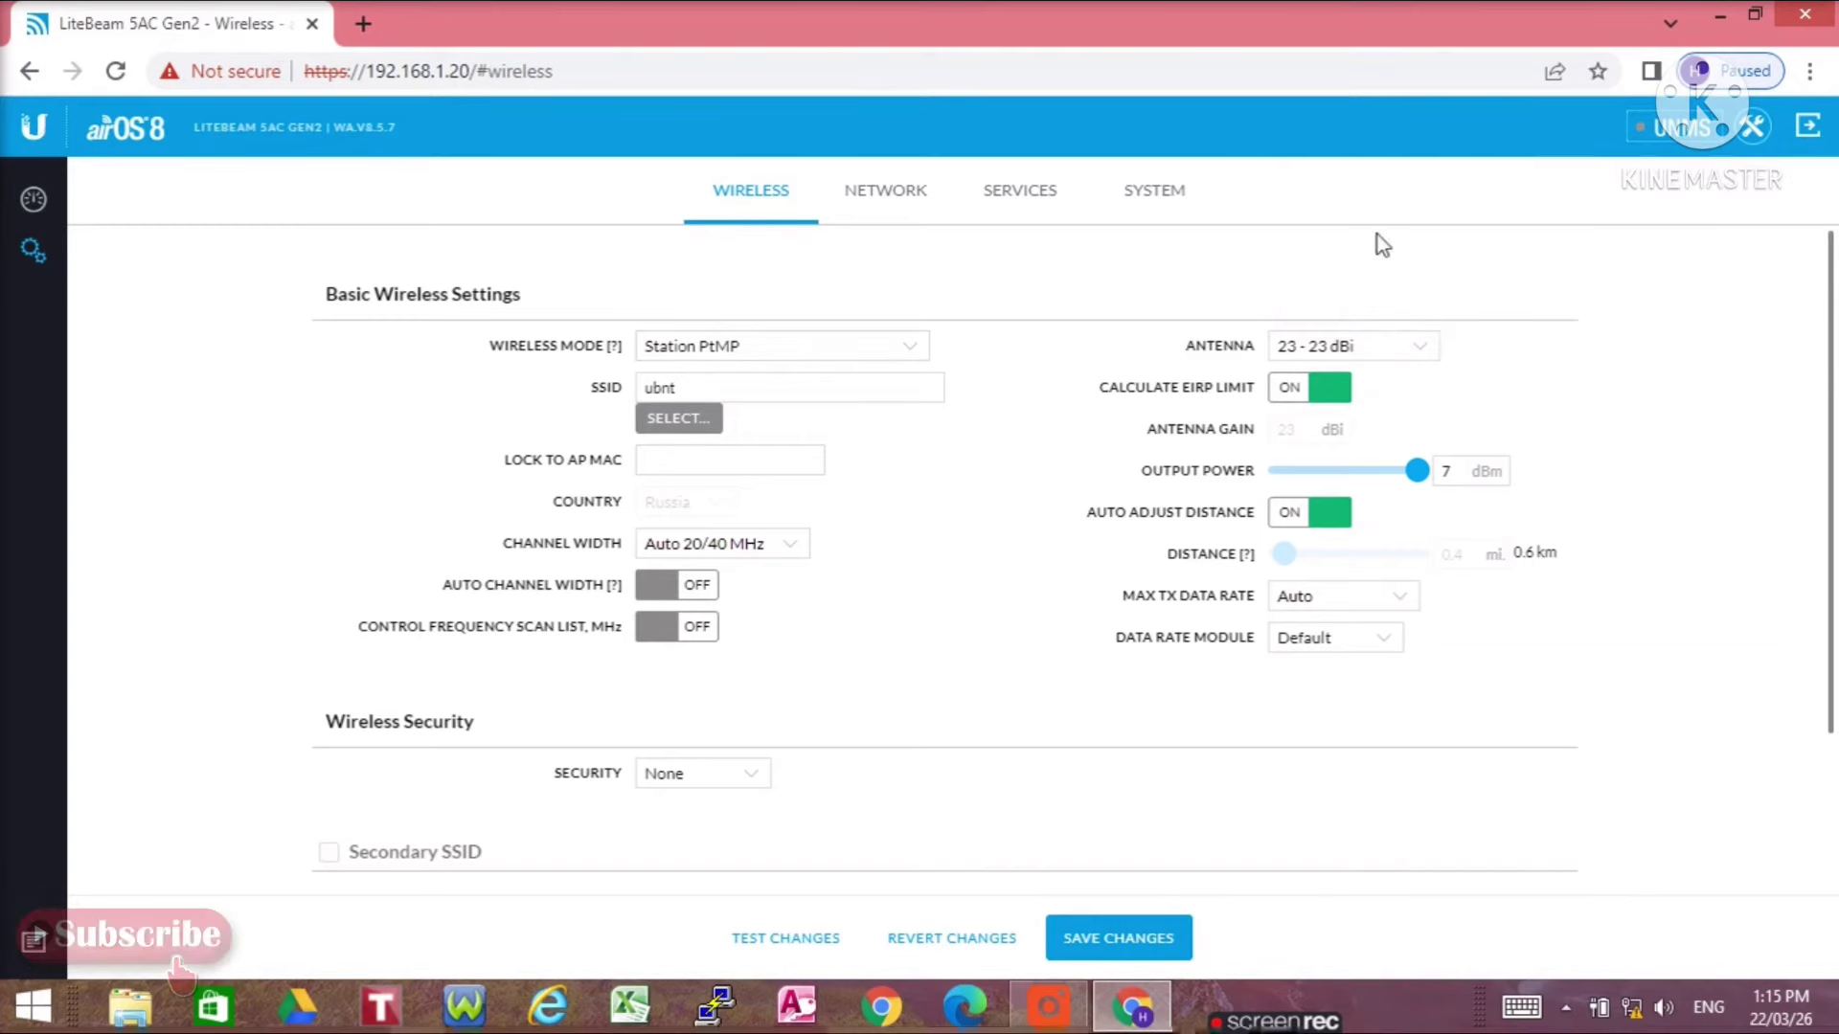
# Scan nearby access points, choose Horizon as the SSID, and lock the station to it
pyautogui.click(679, 418)
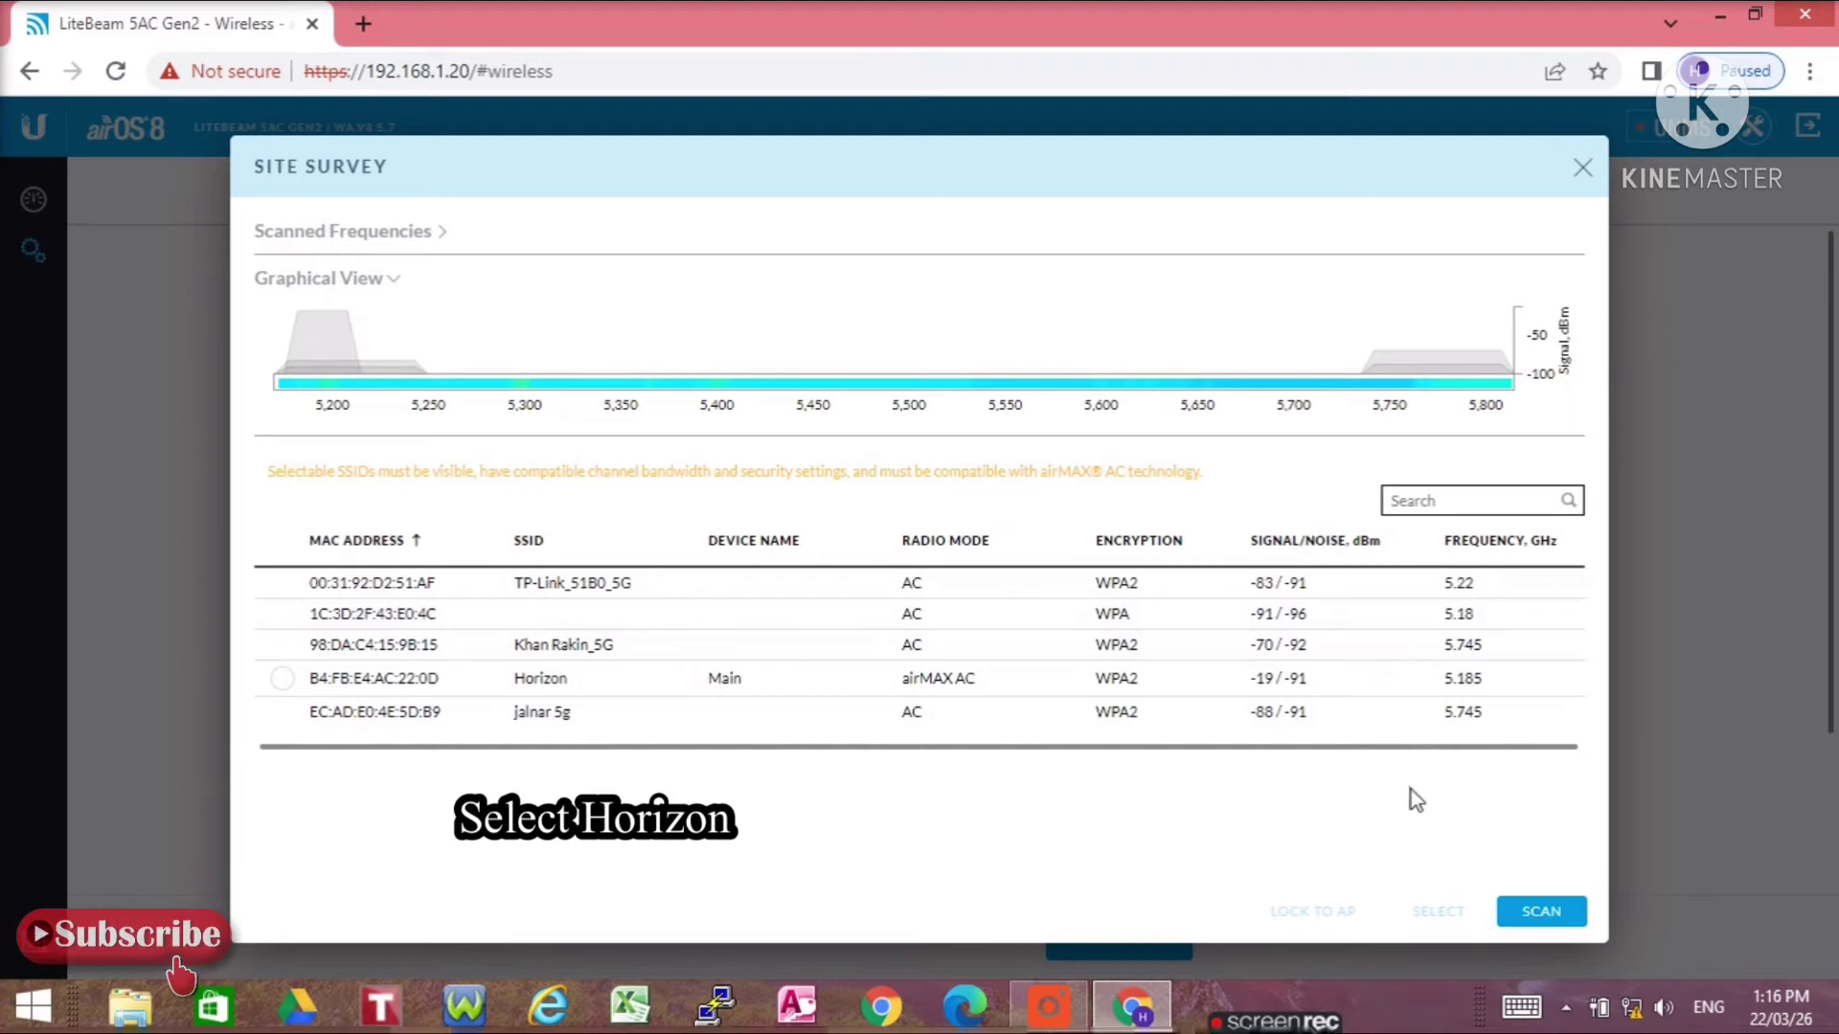
pyautogui.click(1543, 902)
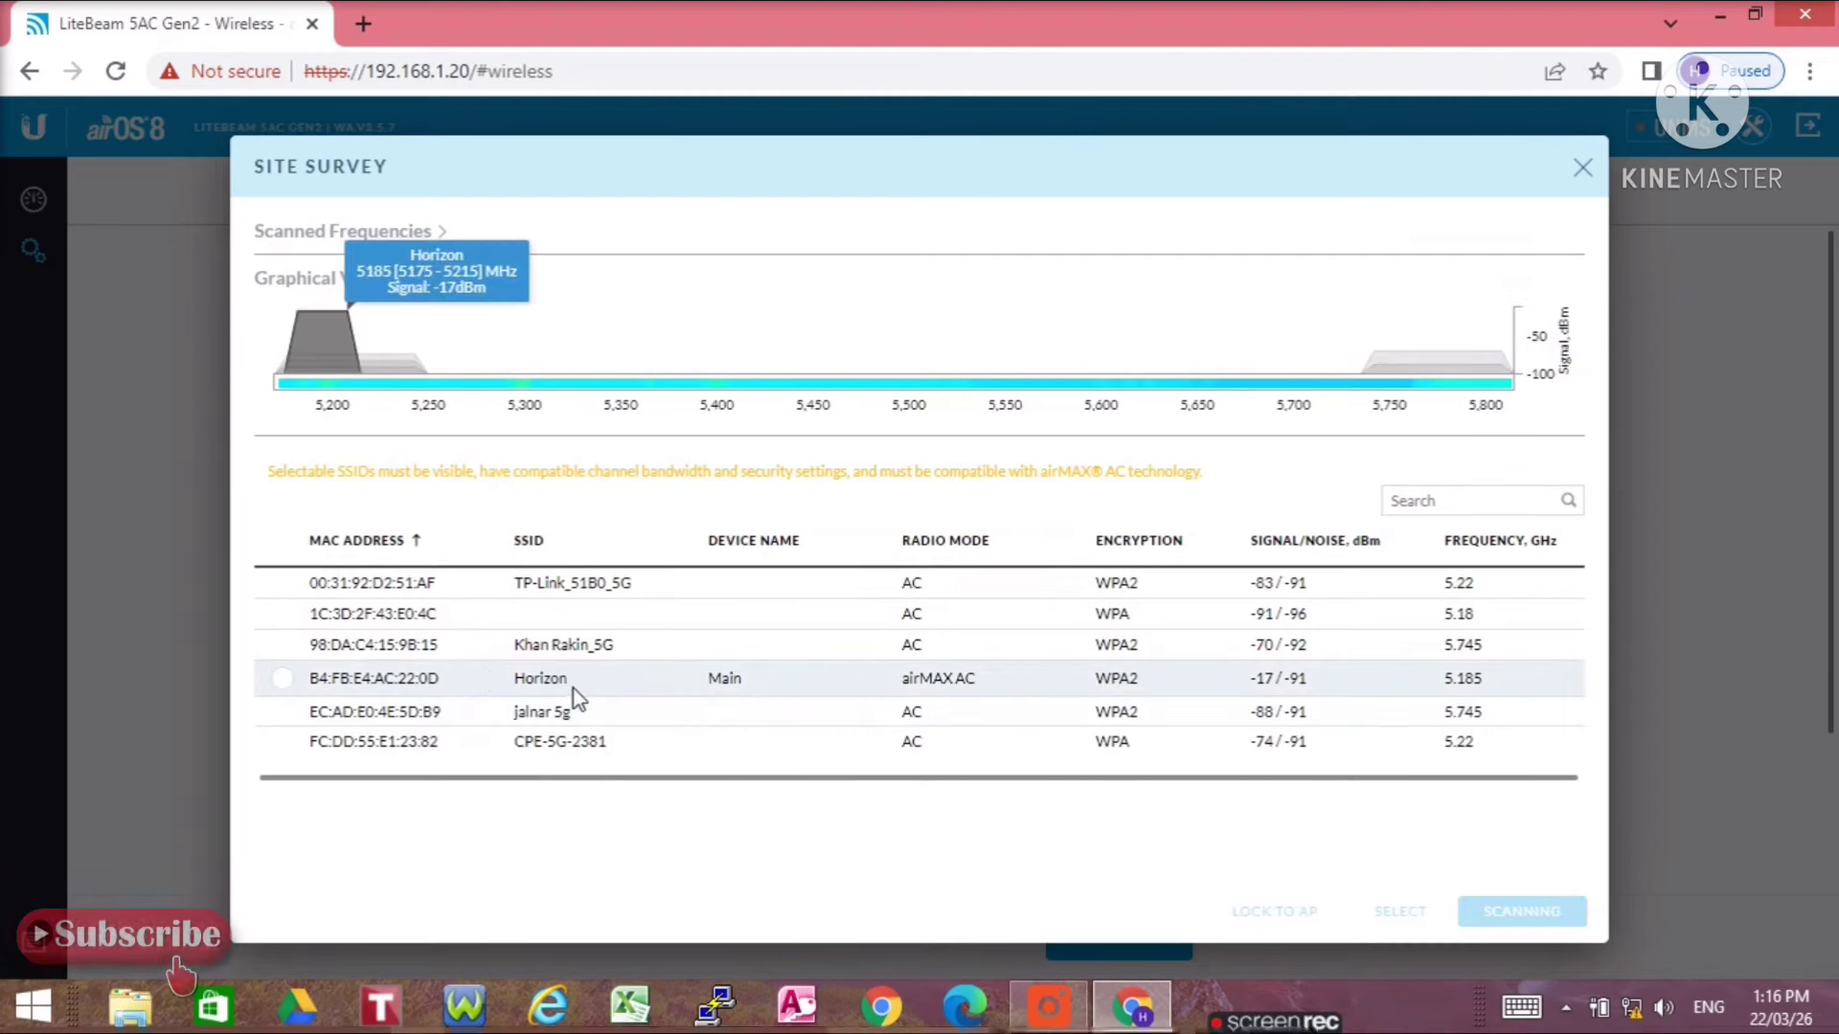
pyautogui.click(283, 679)
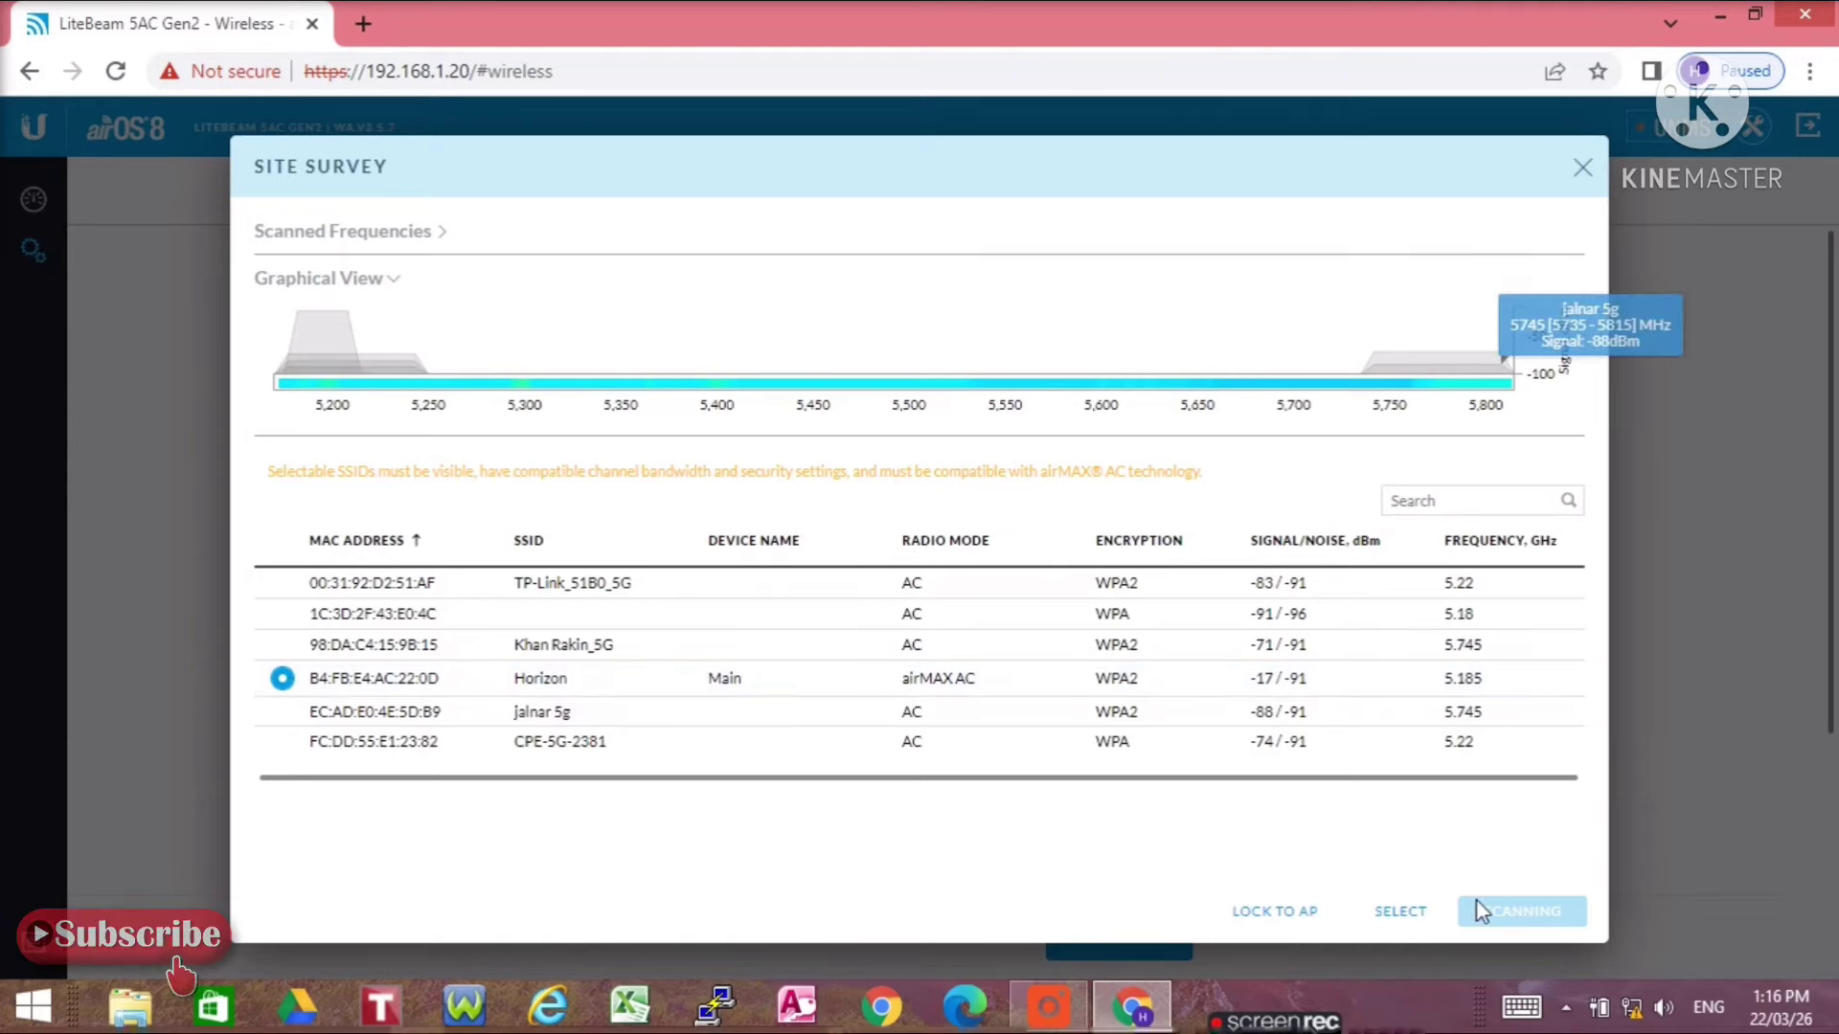
pyautogui.click(1284, 915)
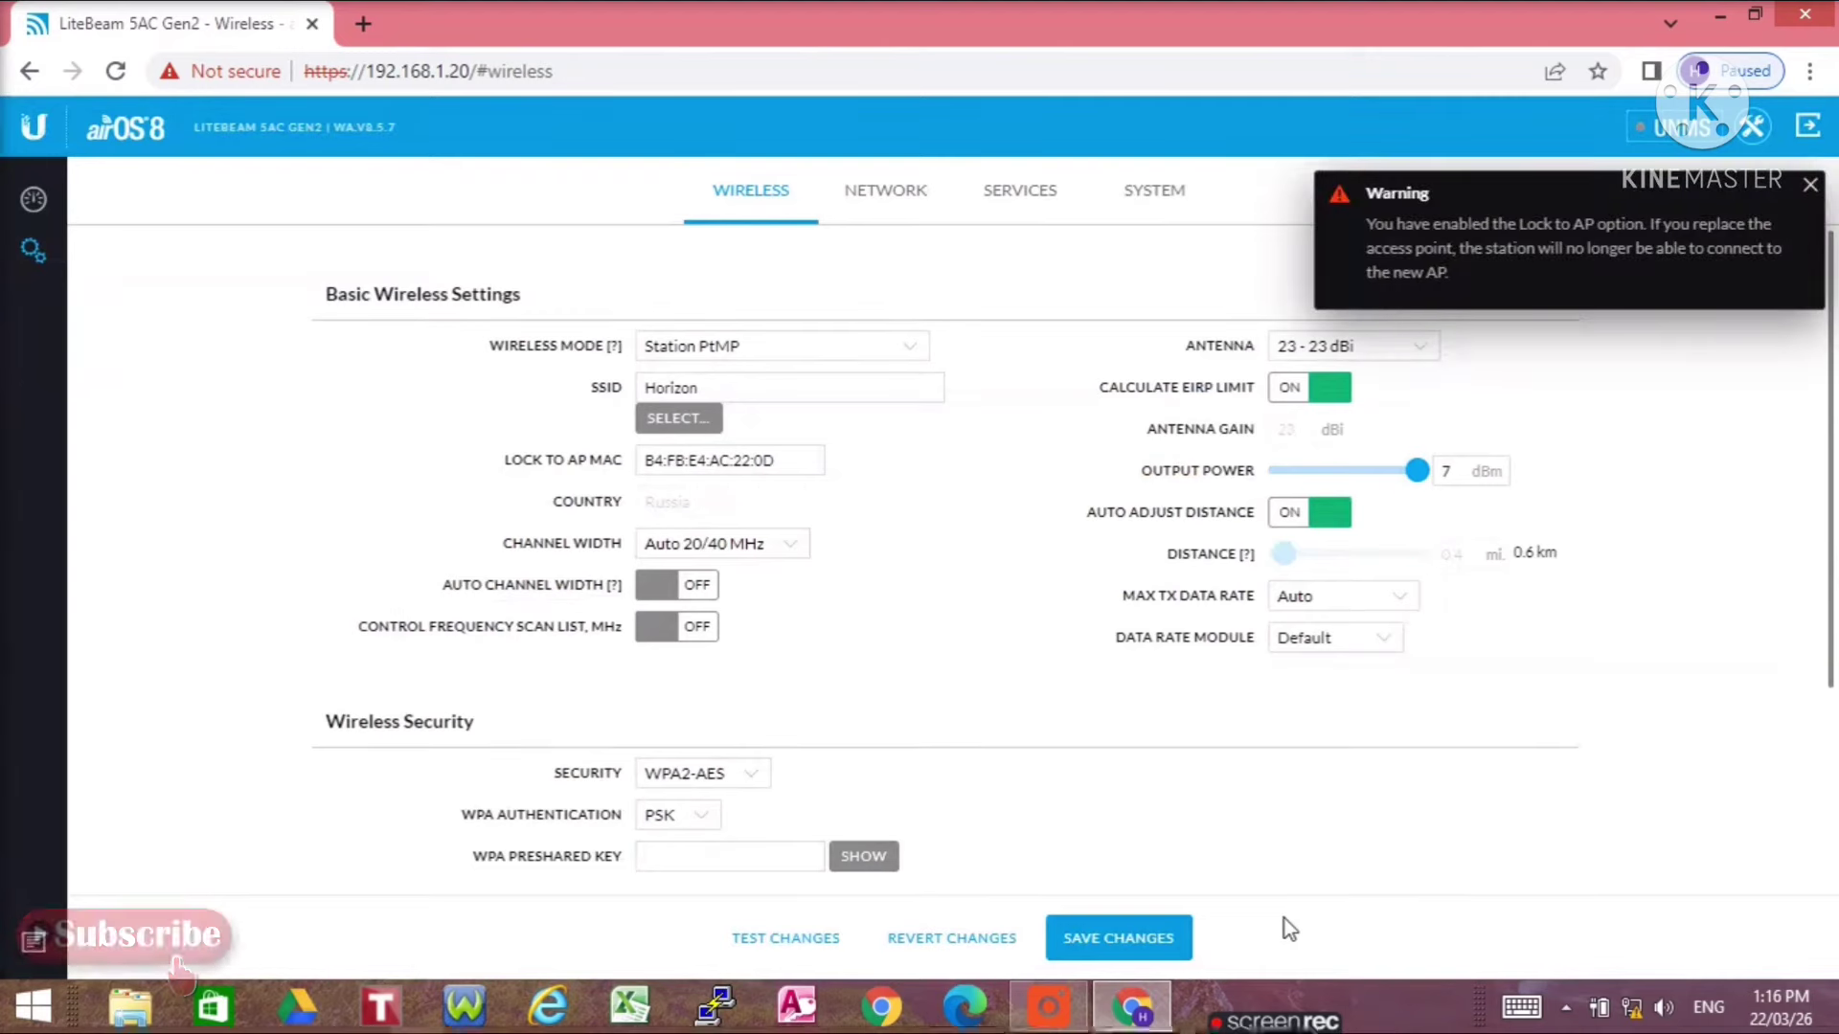
# Keep channel width at Auto 20/40 MHz and enter Horizon's WPA preshared key, shown in plain text
pyautogui.click(691, 588)
pyautogui.click(691, 588)
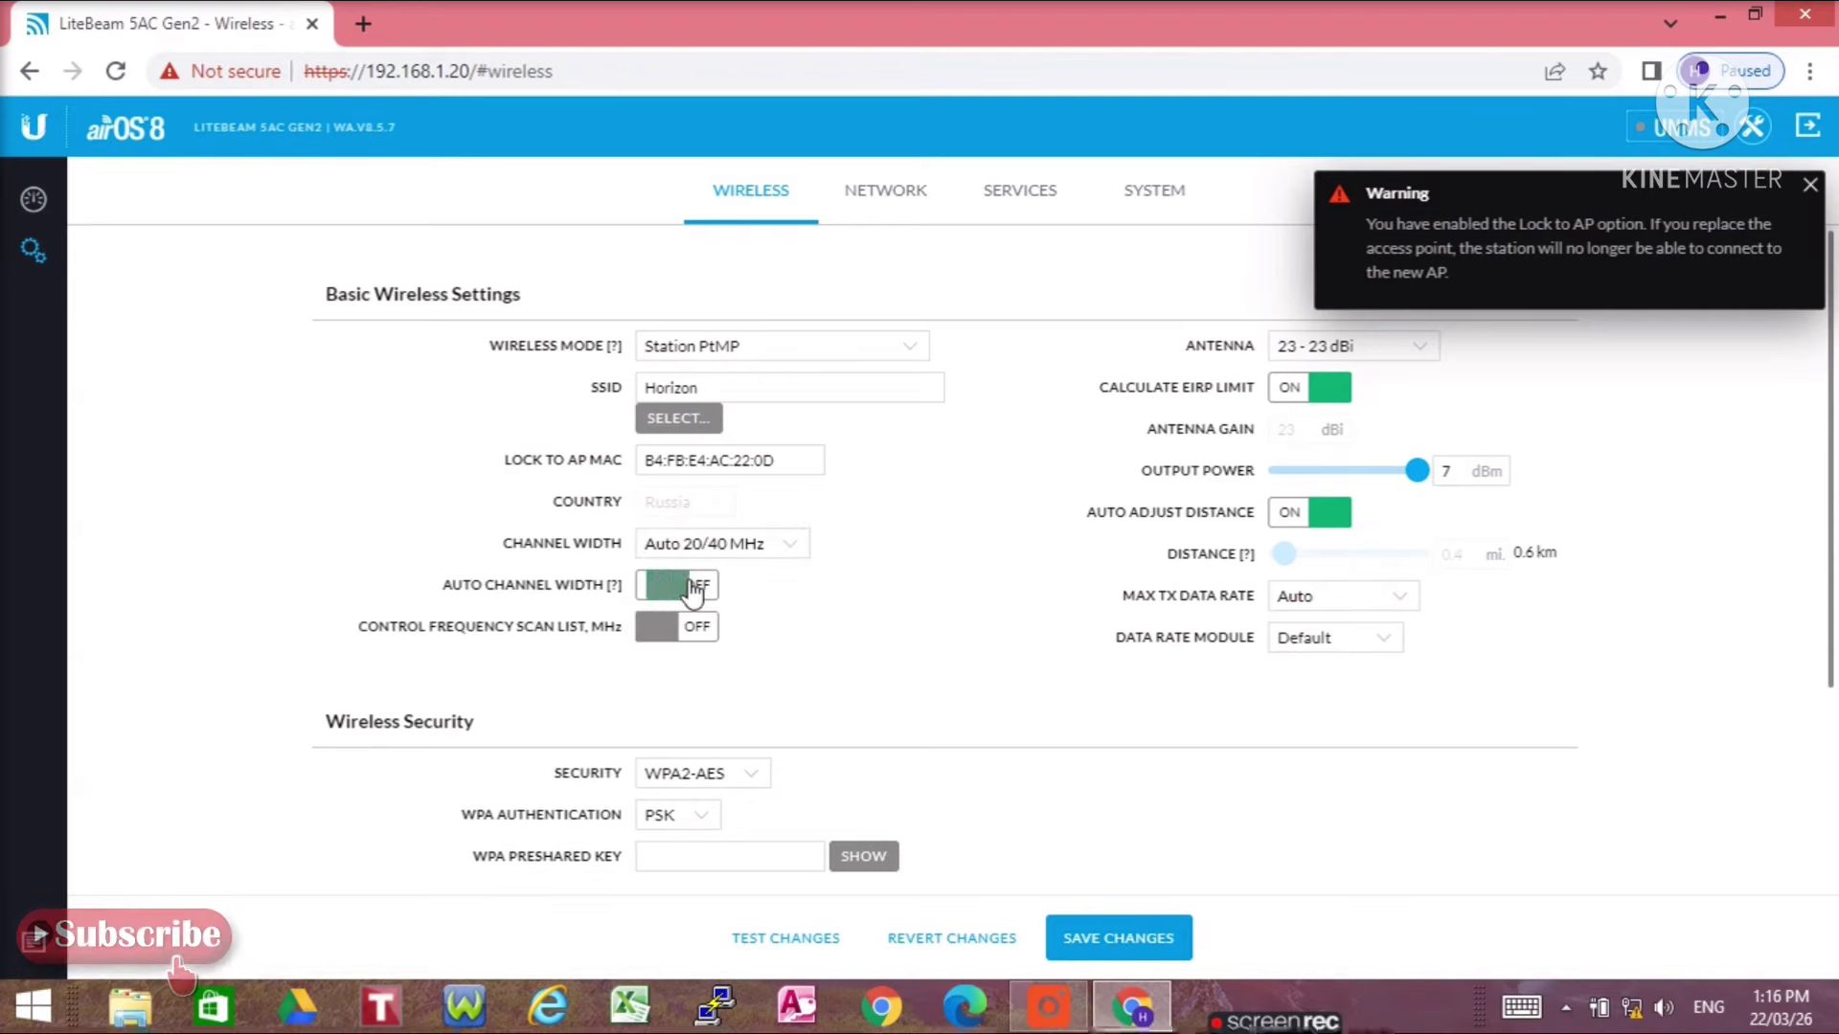
pyautogui.click(800, 543)
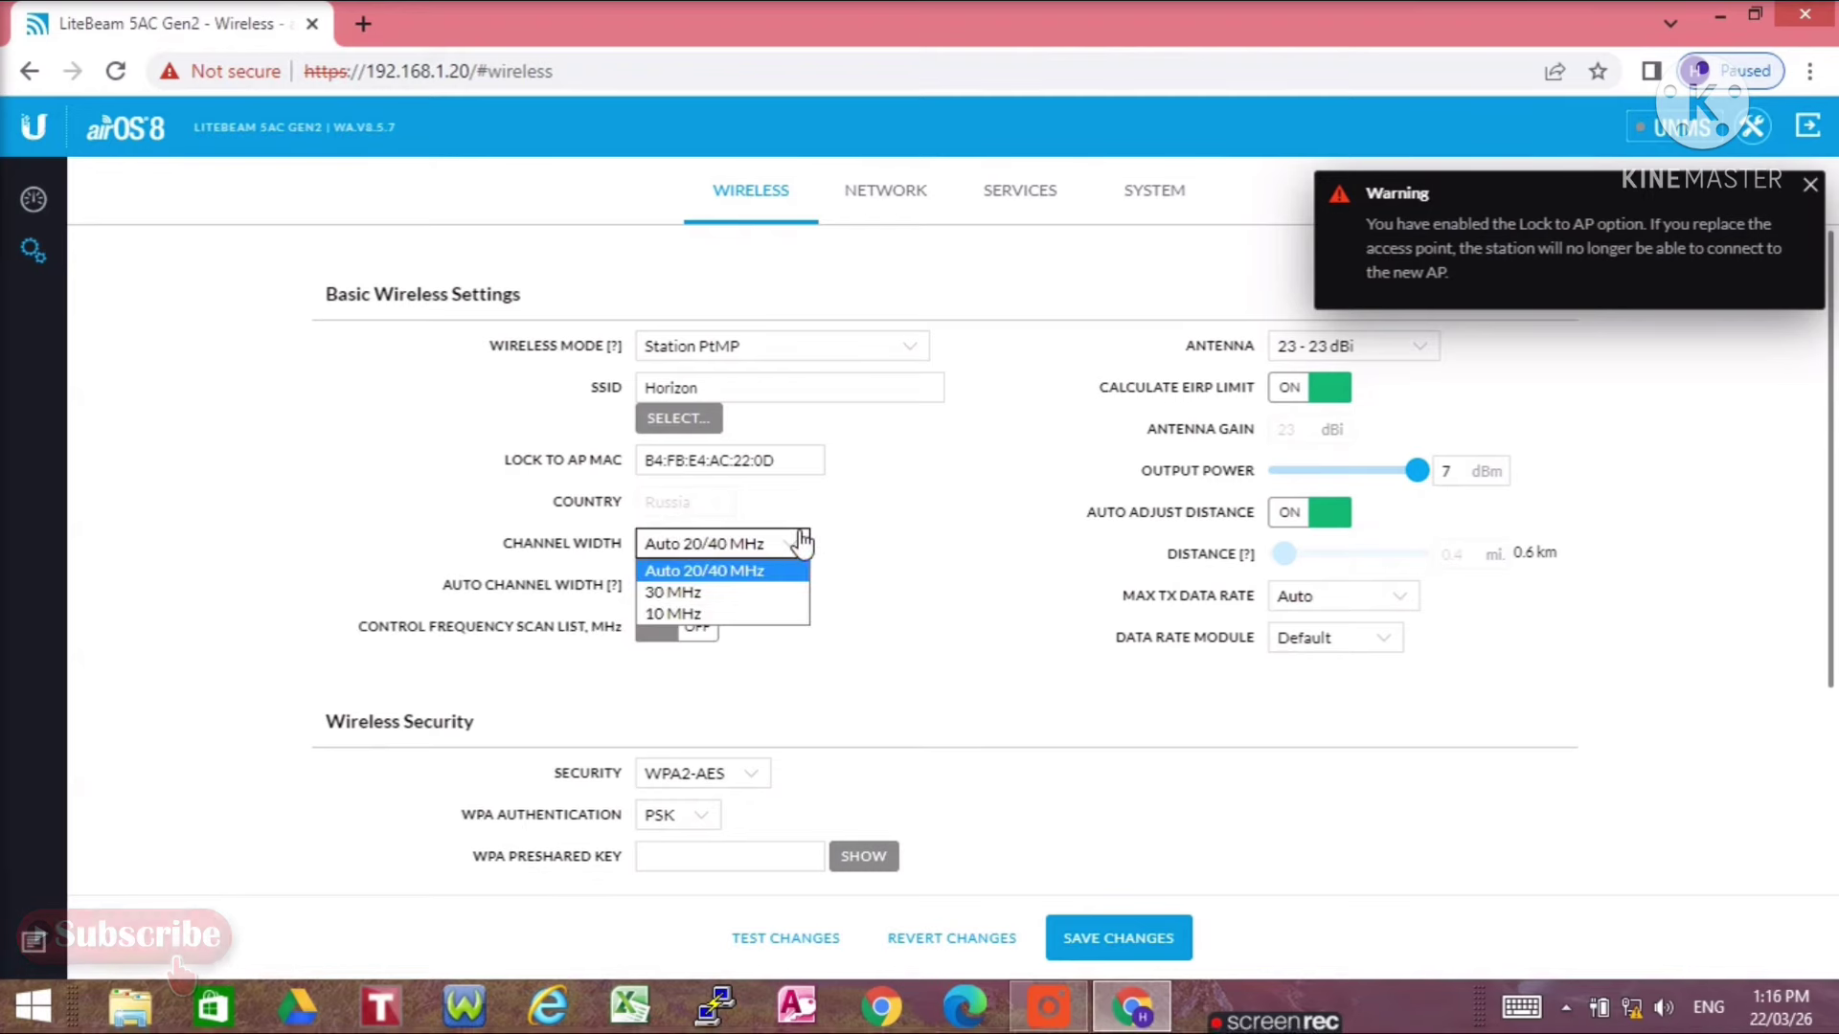
pyautogui.click(718, 570)
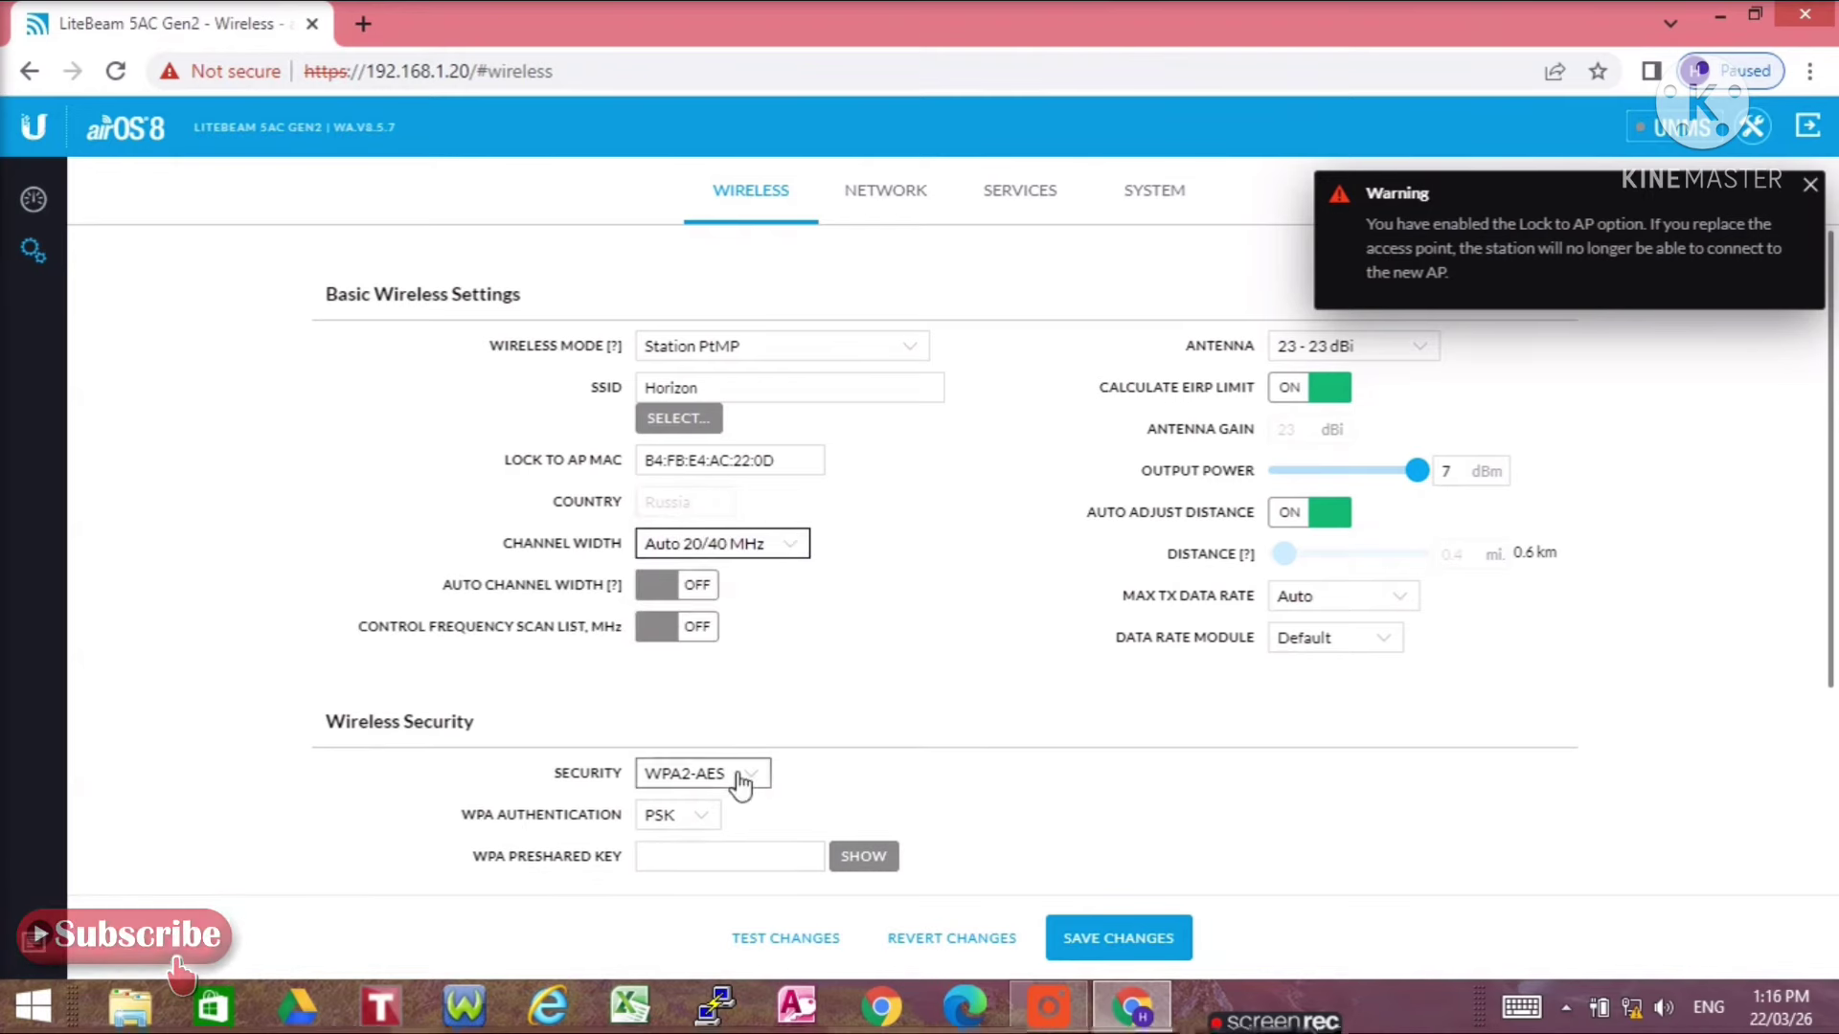
pyautogui.click(713, 858)
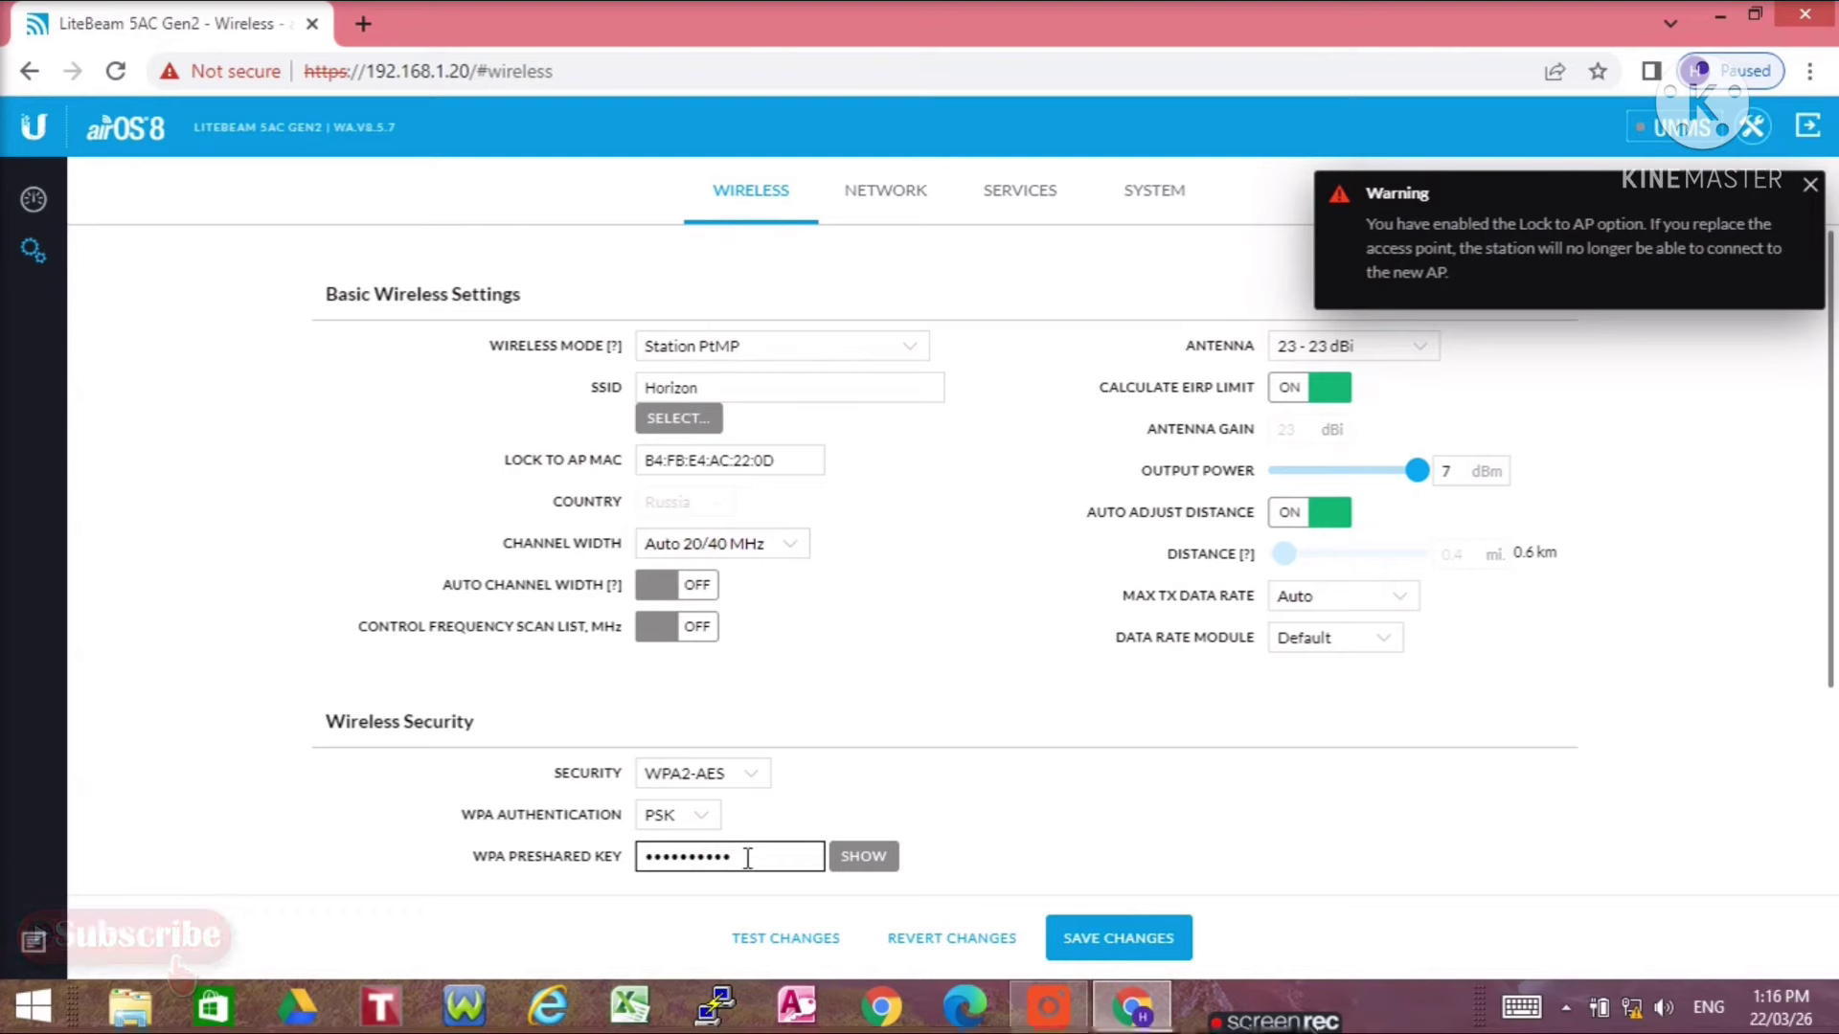
pyautogui.click(852, 866)
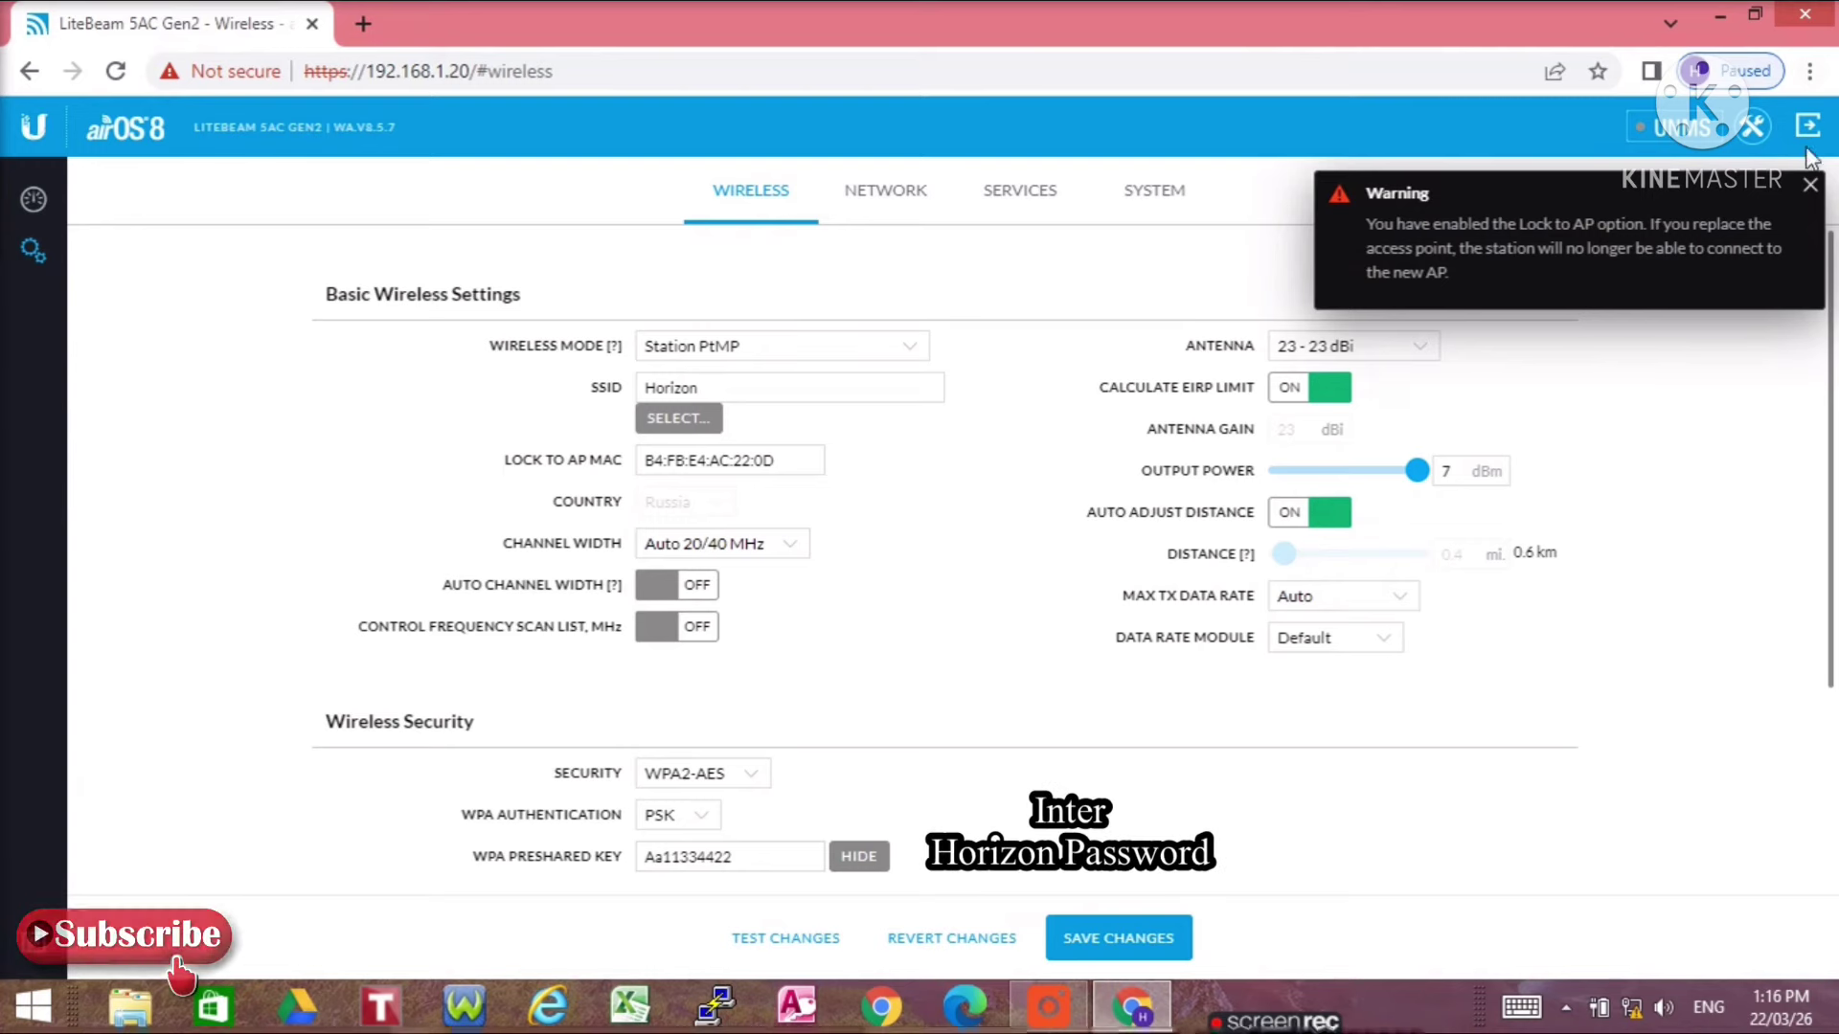
# Keep the 23 dBi antenna, disable EIRP limit and auto distance, set 24 dBm and 6.8 mi
pyautogui.click(1408, 364)
pyautogui.click(1376, 368)
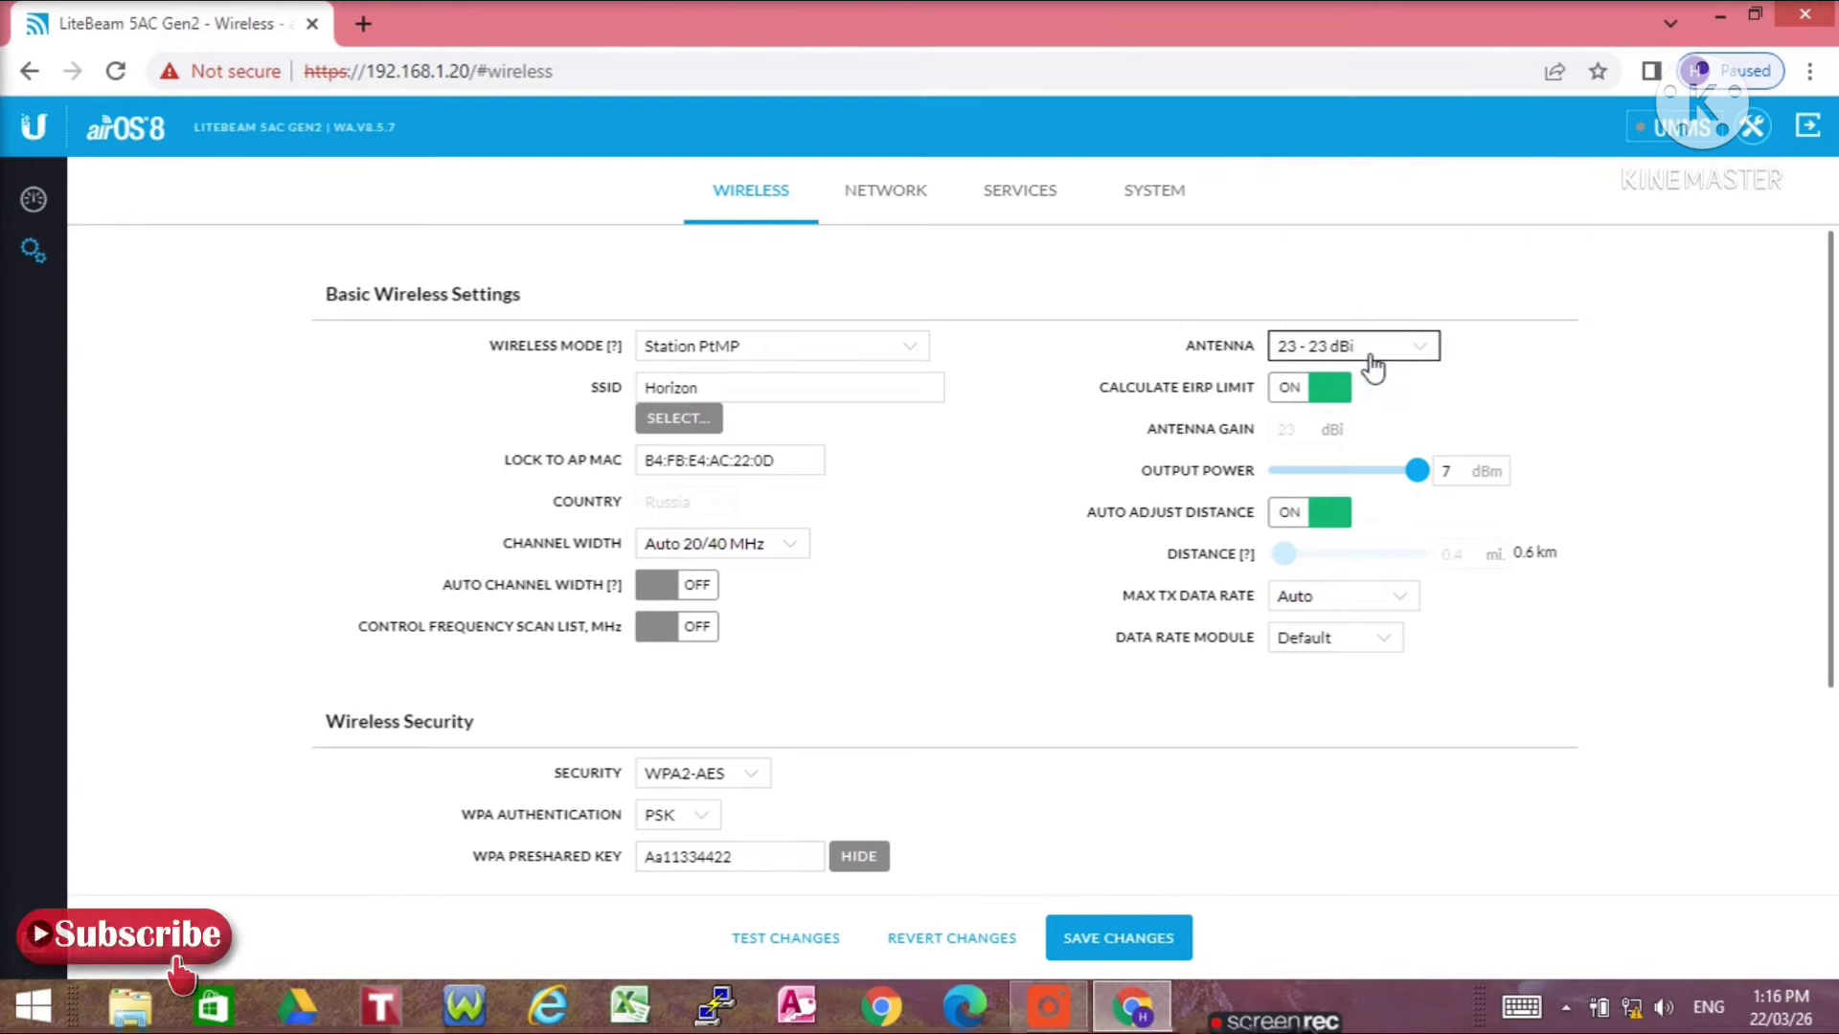
pyautogui.click(1299, 390)
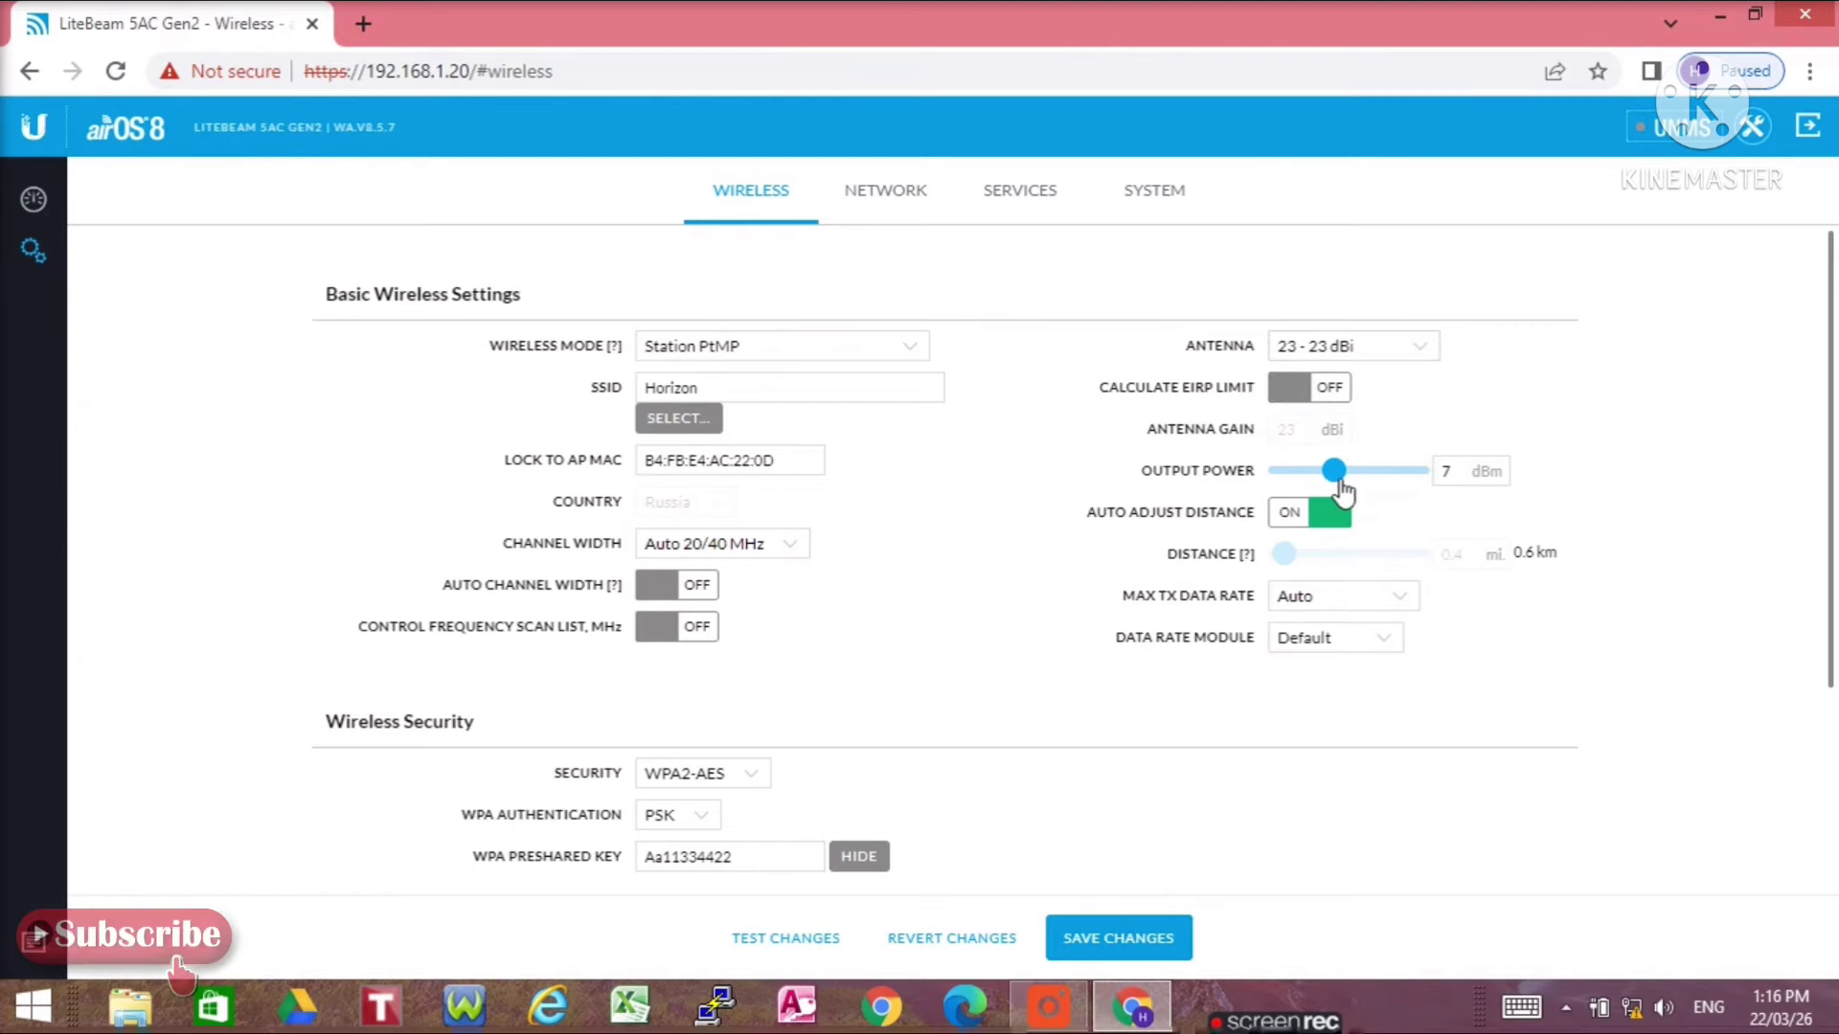
pyautogui.moveTo(1334, 470); pyautogui.dragTo(1445, 476)
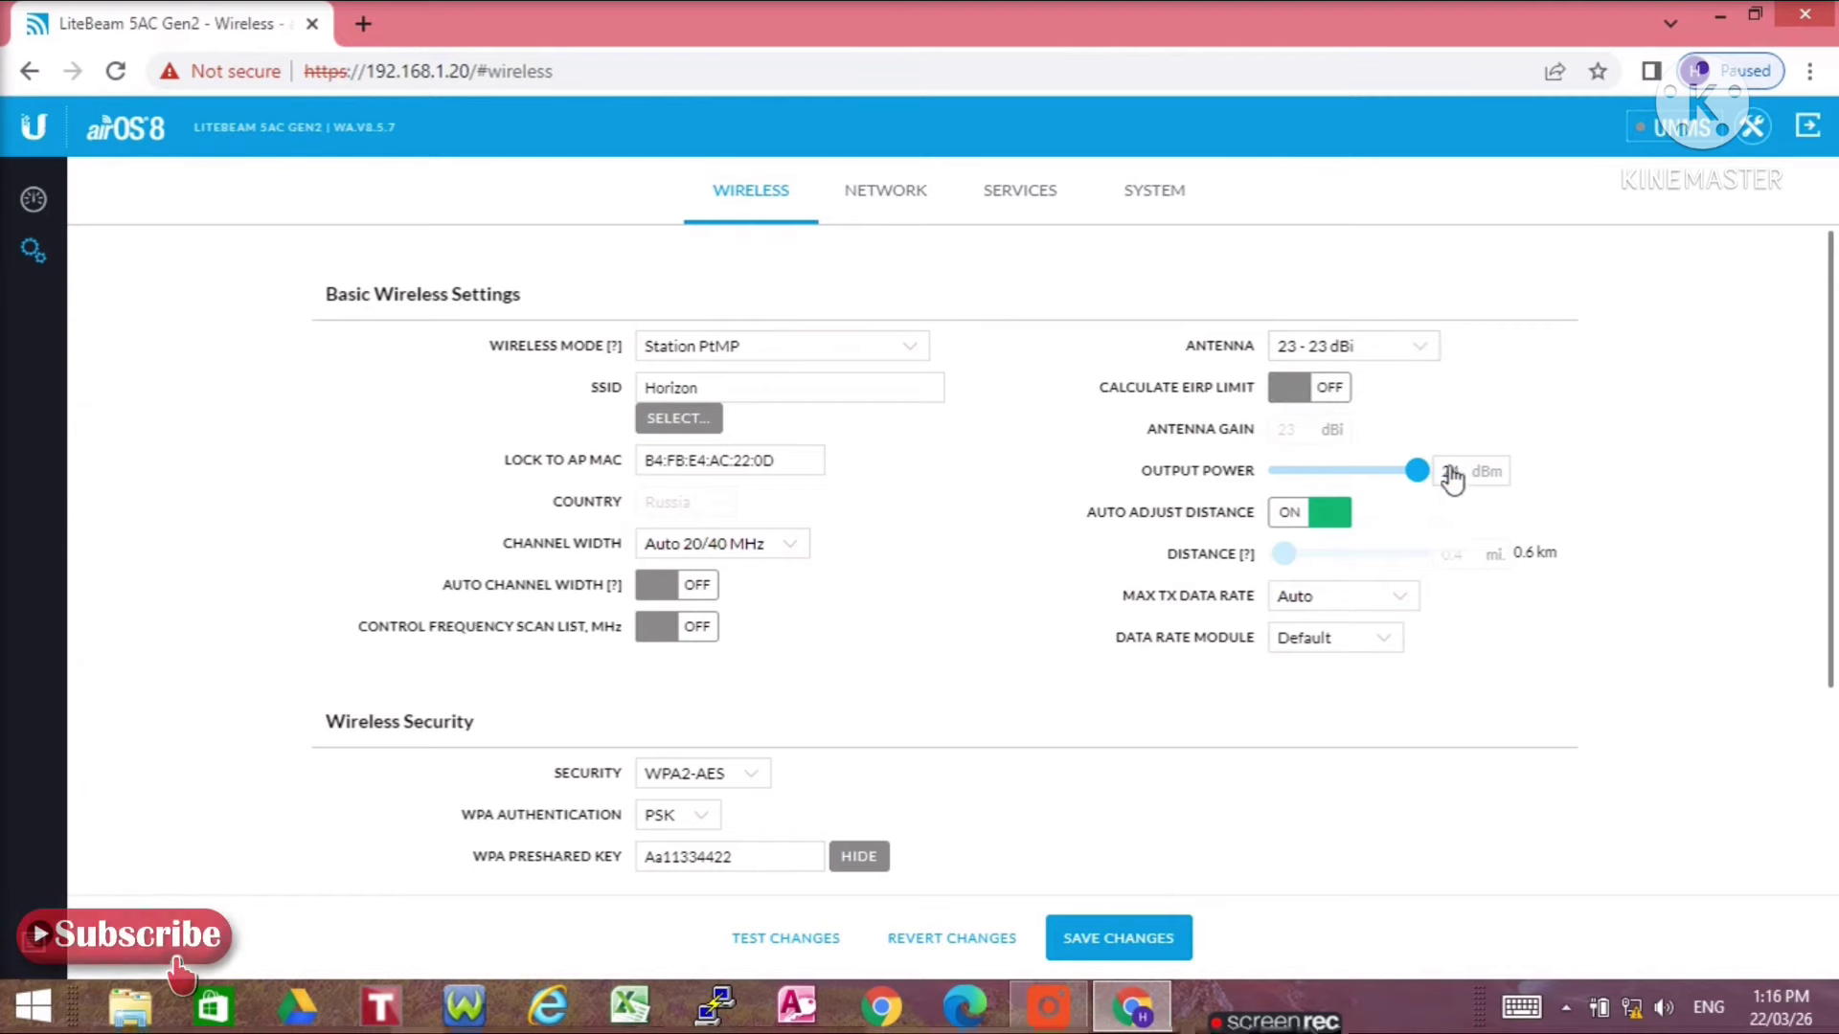
pyautogui.click(1308, 514)
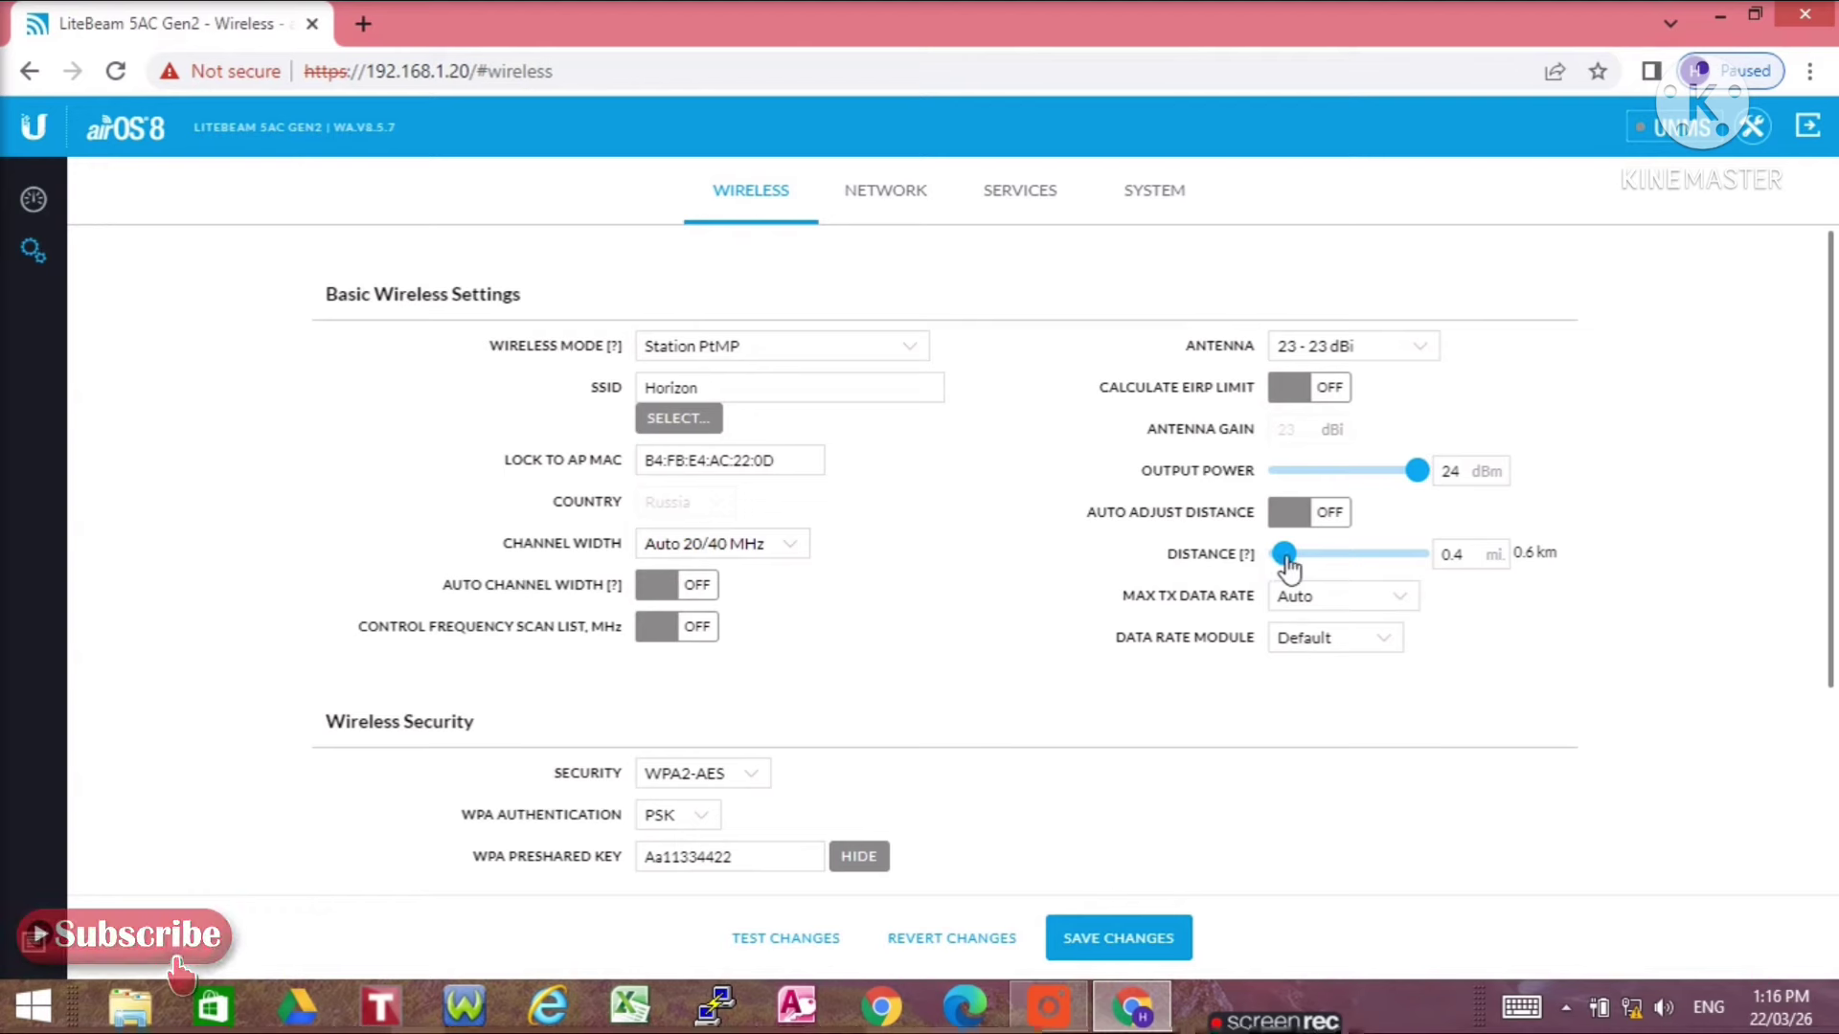
pyautogui.moveTo(1283, 558); pyautogui.dragTo(1347, 565)
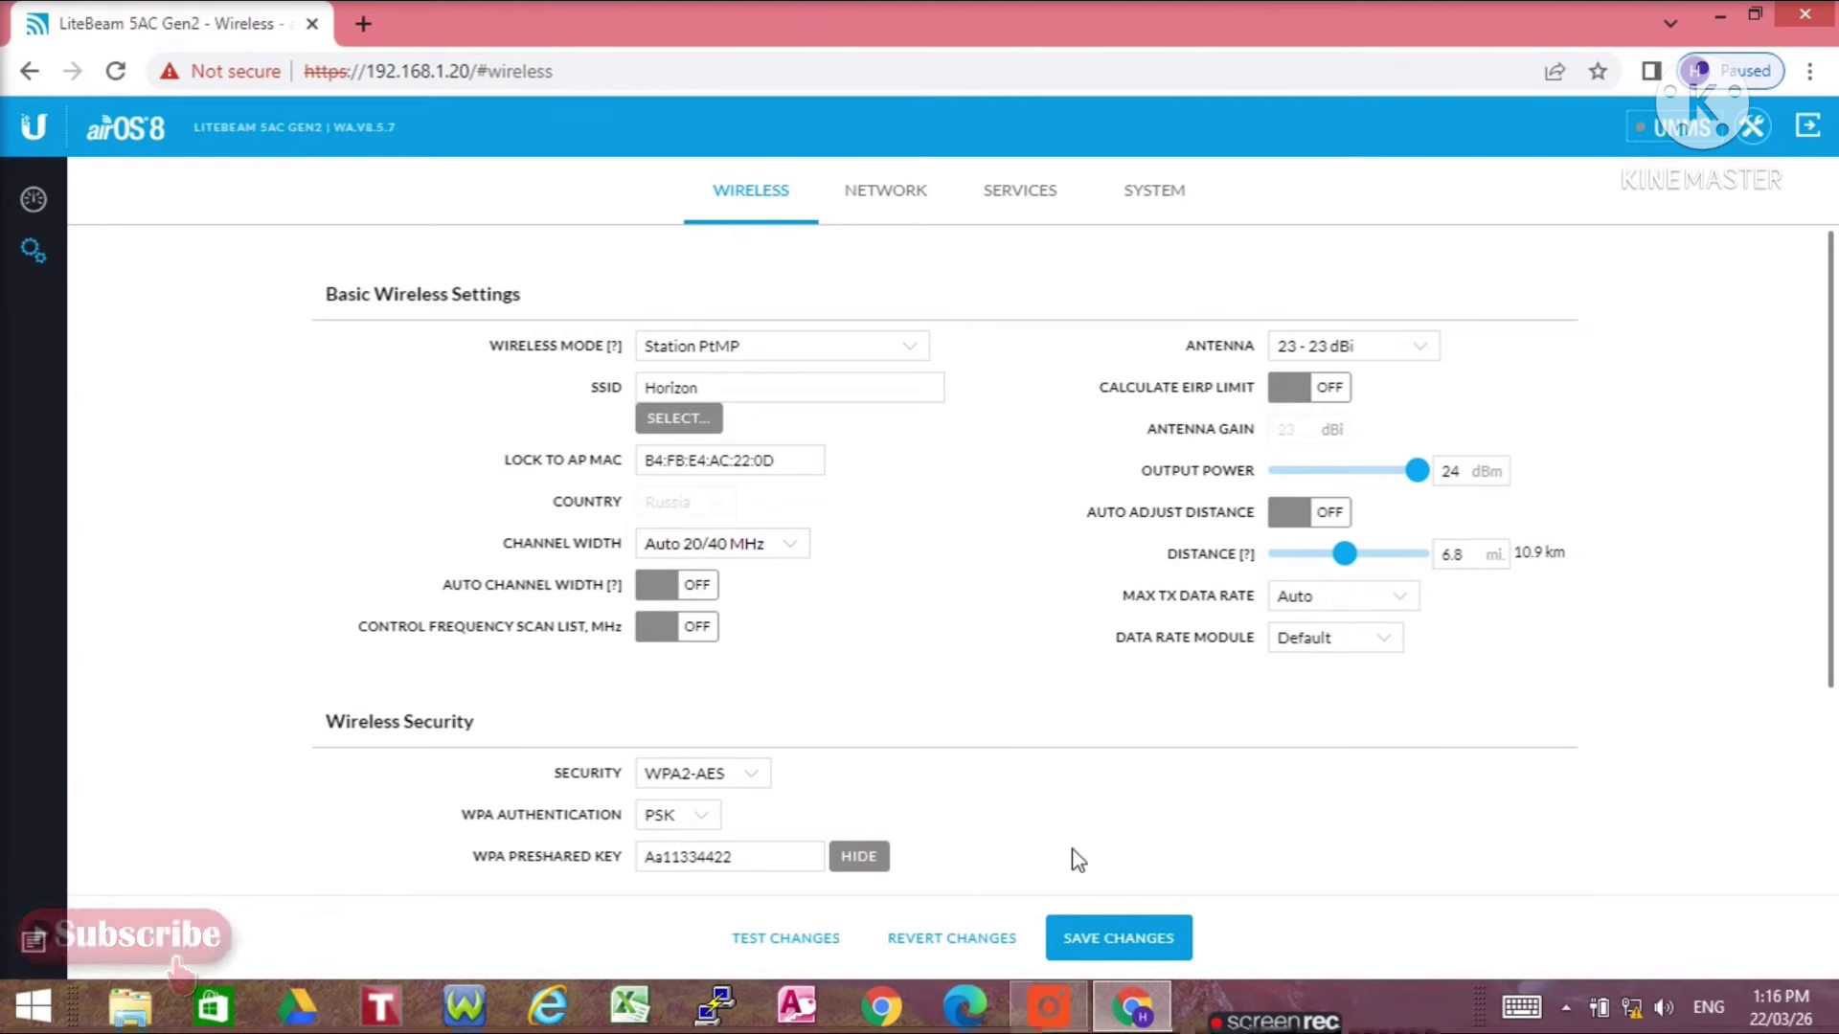
# Change the management IP address on the Network page to 192.168.1.112
pyautogui.click(900, 201)
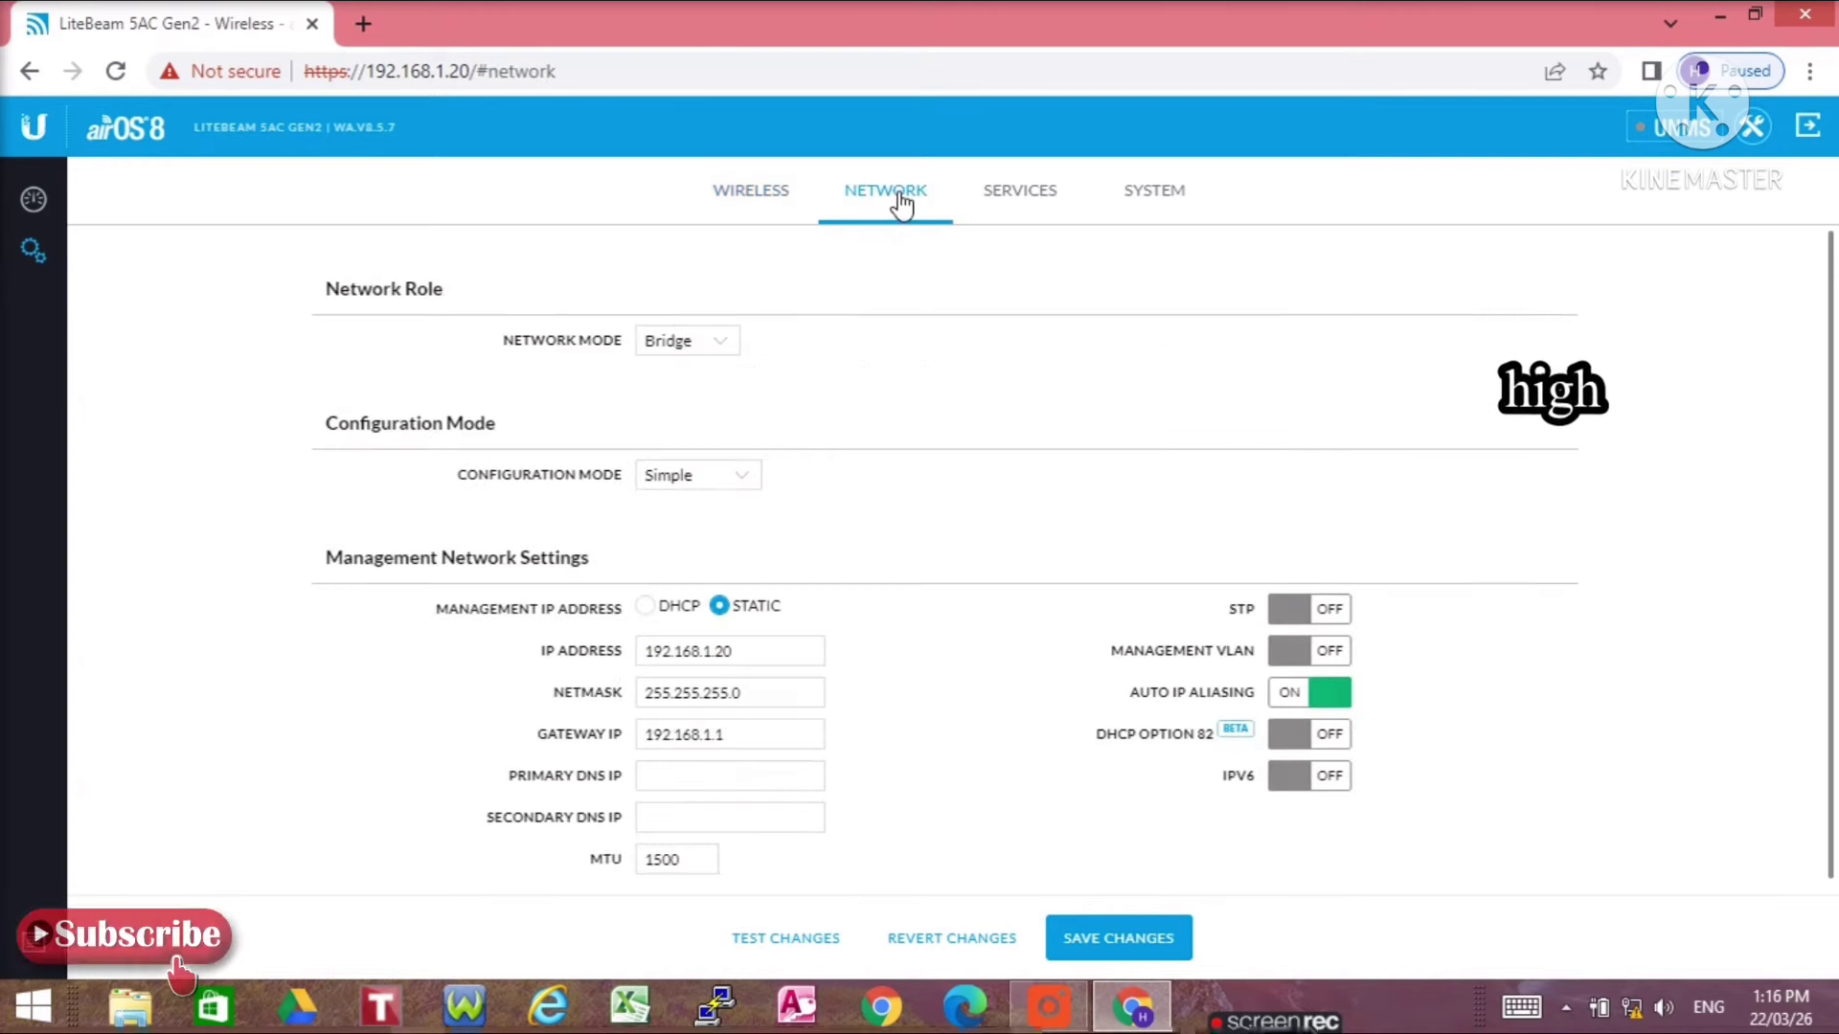
pyautogui.click(752, 644)
pyautogui.press('BackSpace')
pyautogui.press('BackSpace')
pyautogui.press('BackSpace')
pyautogui.press('BackSpace')
pyautogui.press('BackSpace')
pyautogui.press('BackSpace')
pyautogui.press('BackSpace')
pyautogui.press('BackSpace')
pyautogui.press('BackSpace')
pyautogui.press('BackSpace')
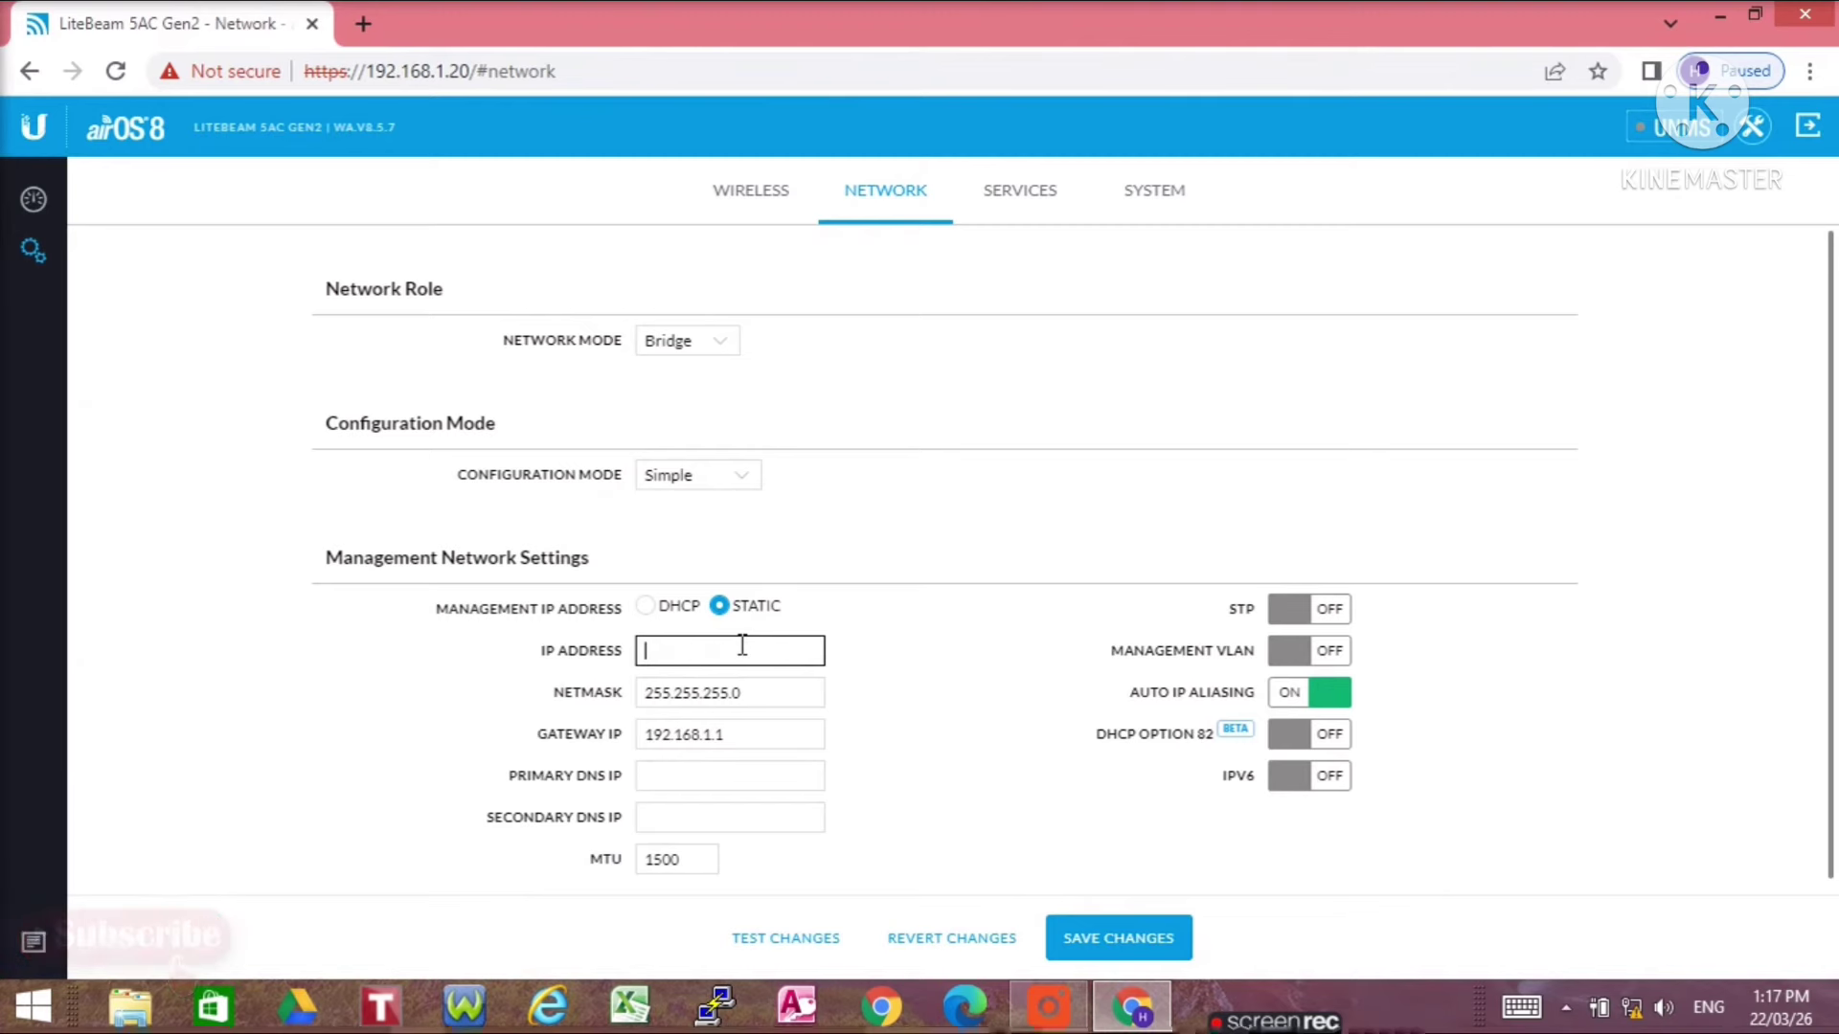
pyautogui.write('192')
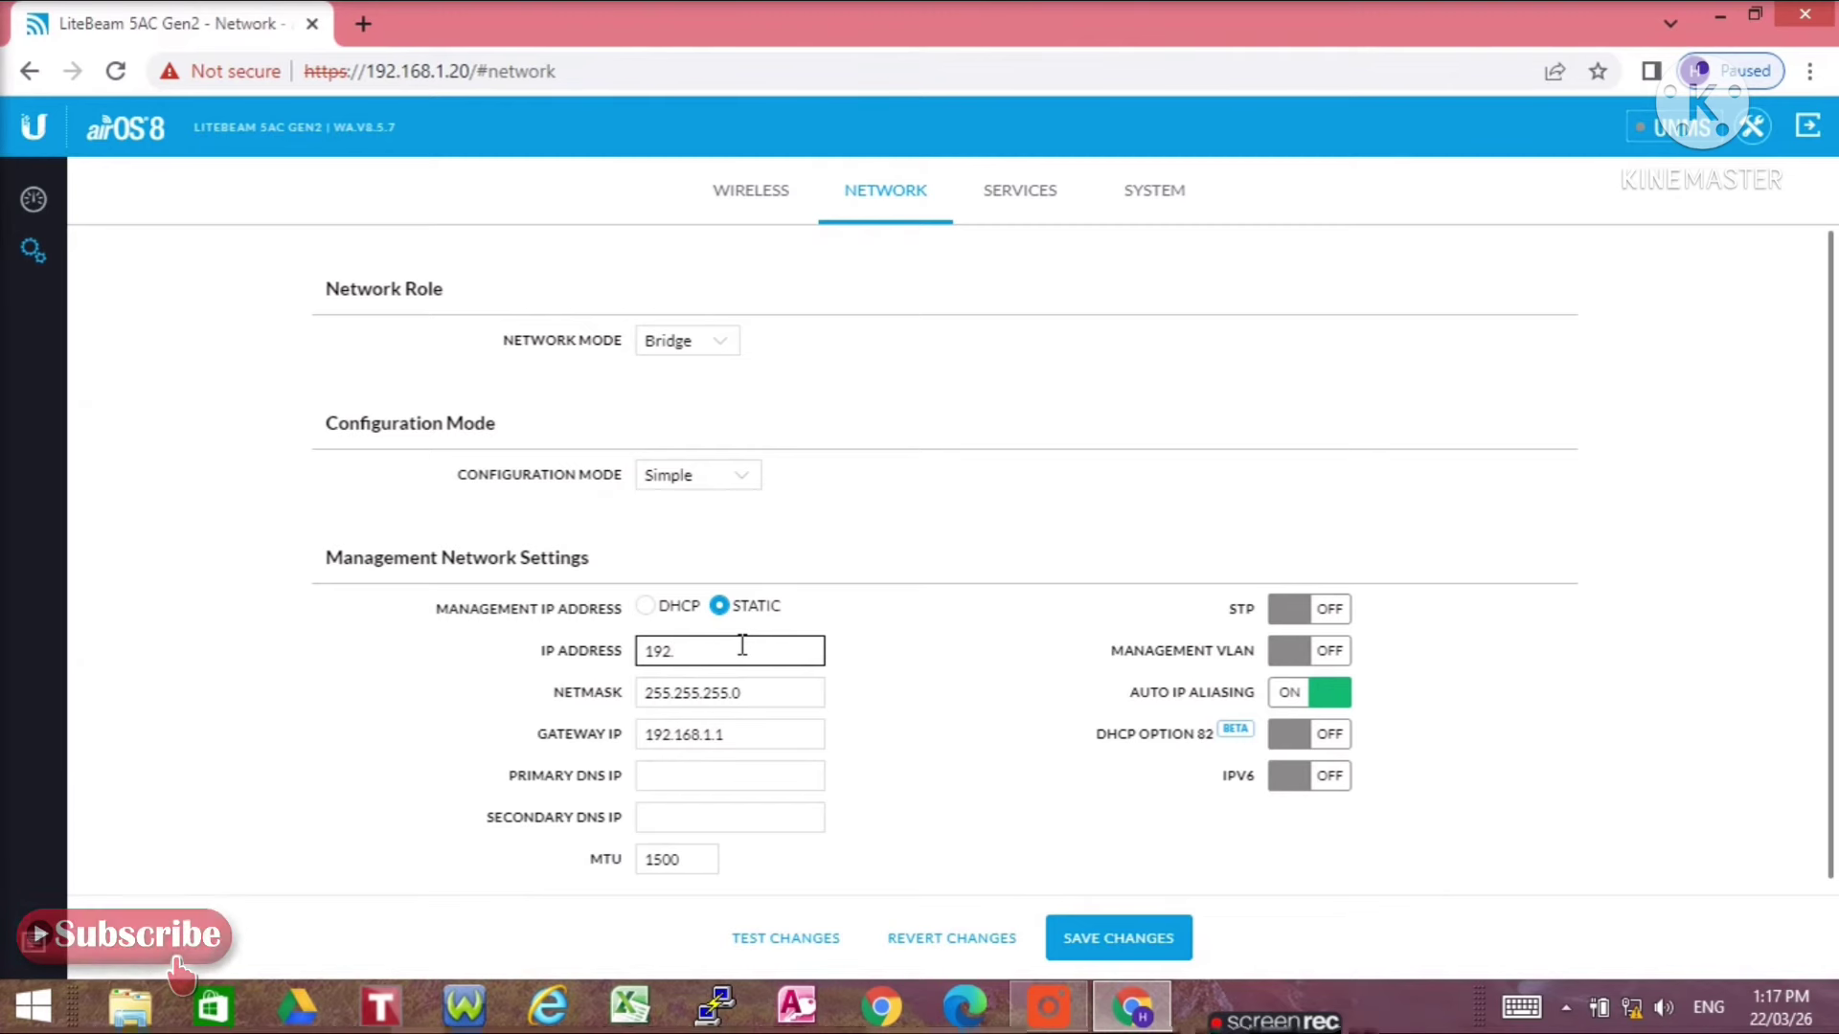
pyautogui.write('.168')
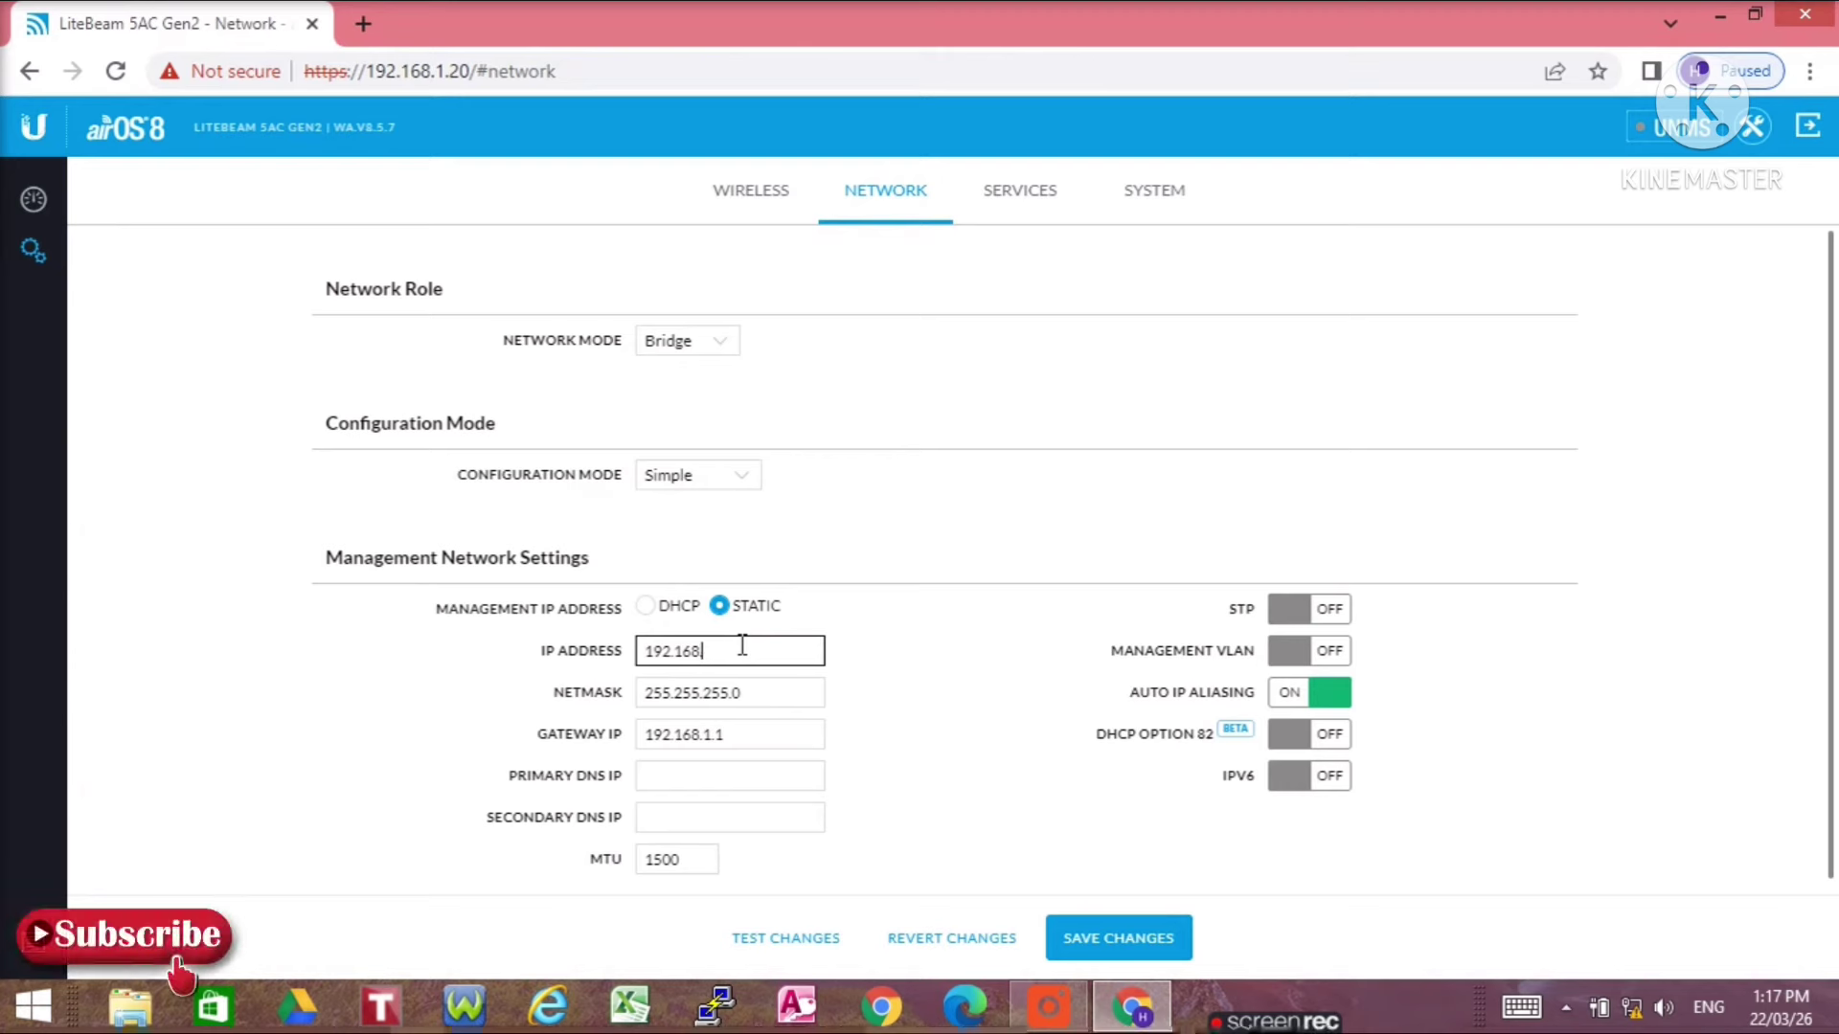
pyautogui.write('.1.')
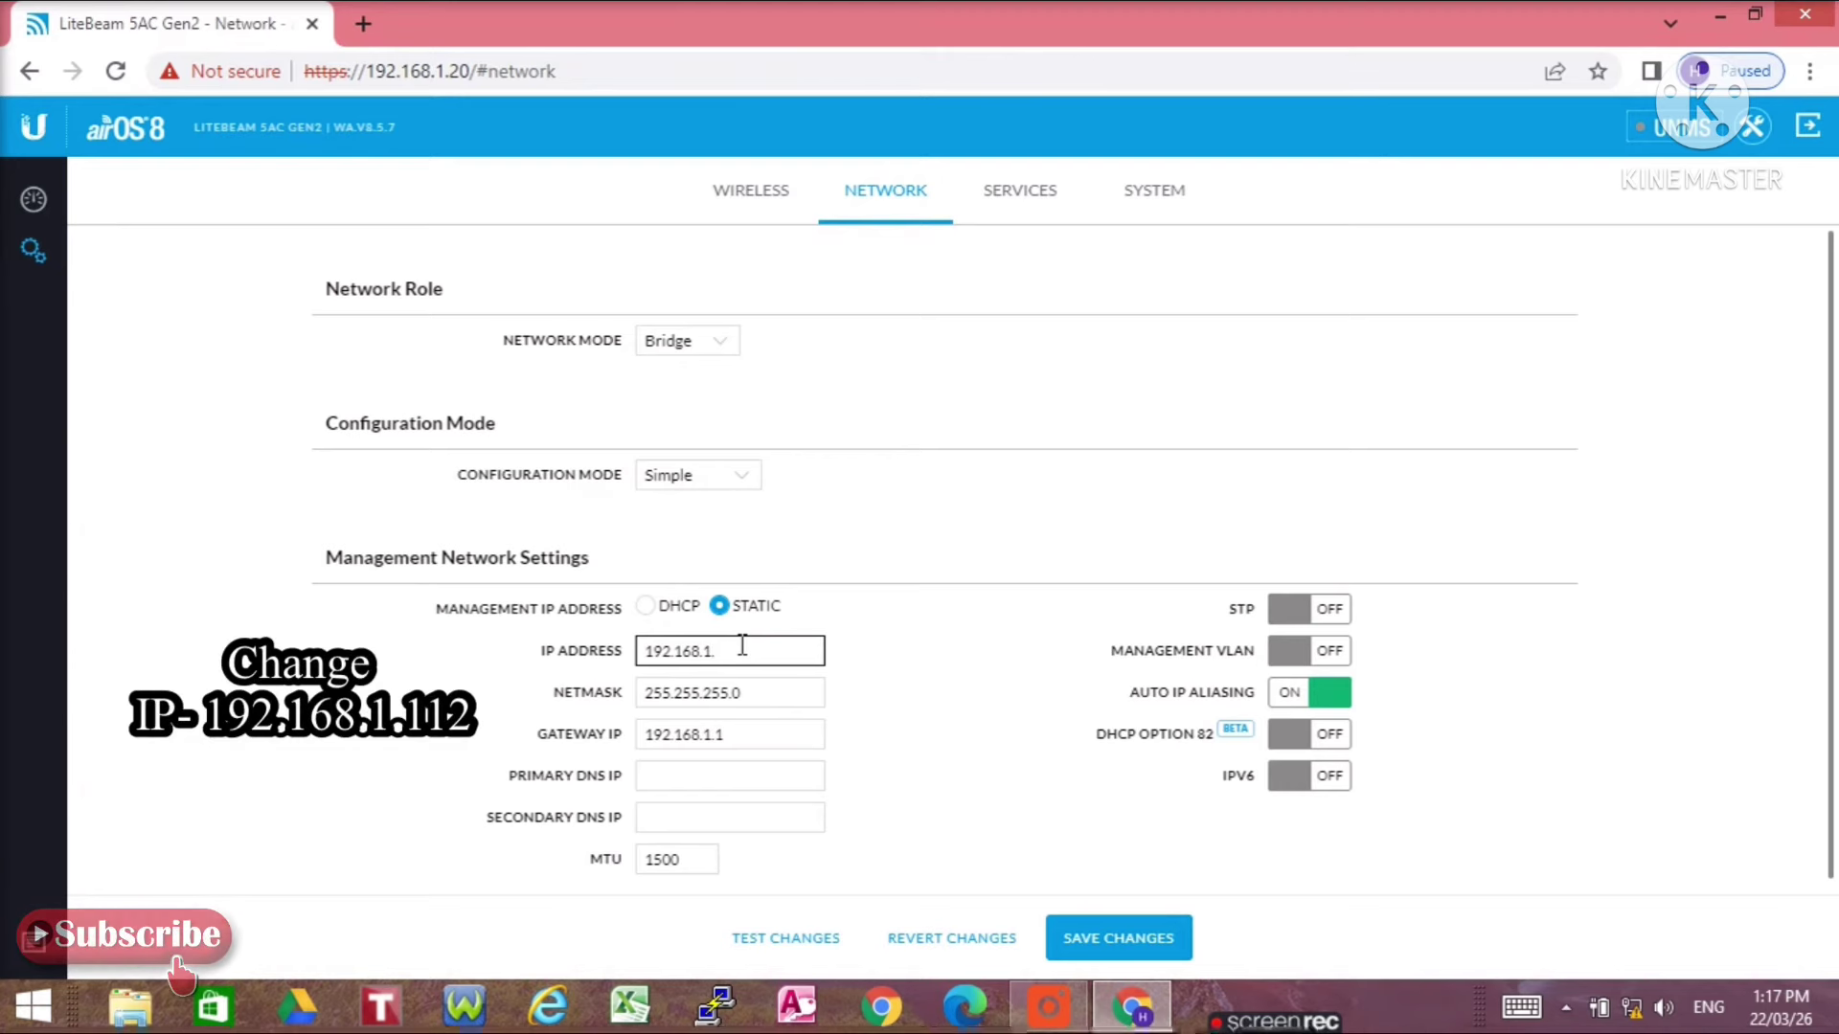
pyautogui.write('112')
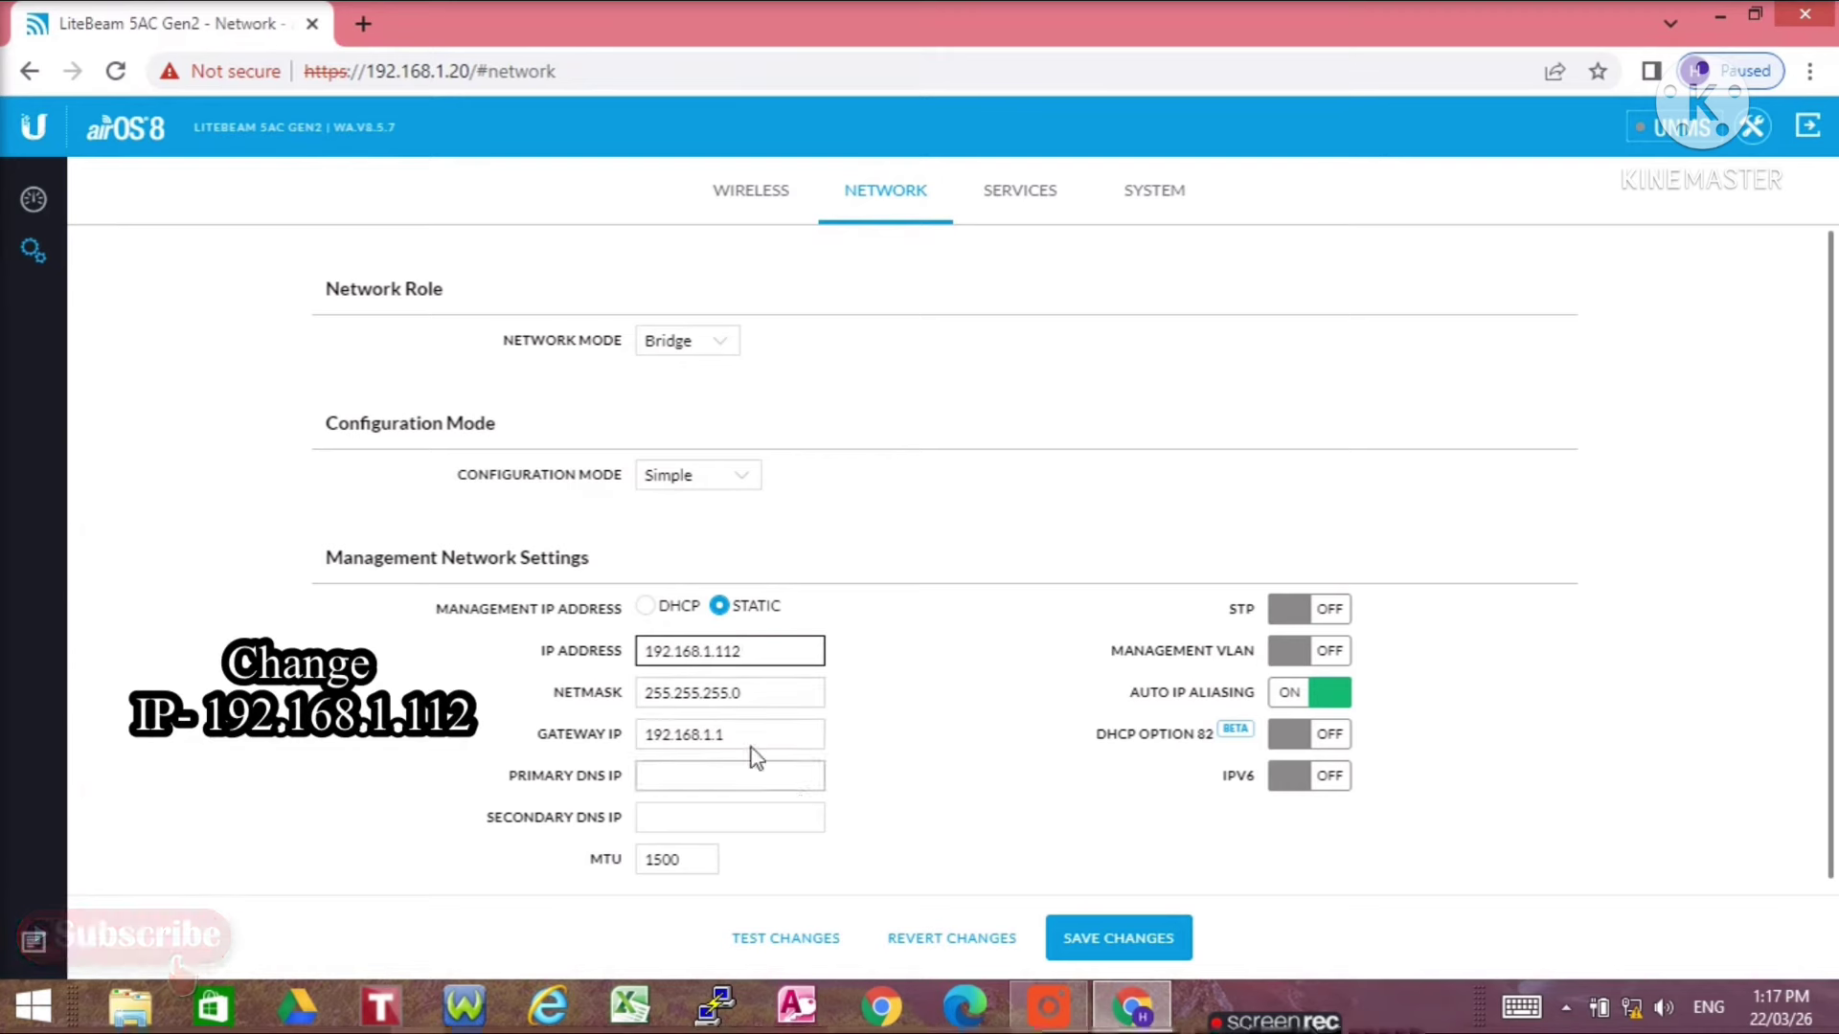
pyautogui.click(744, 730)
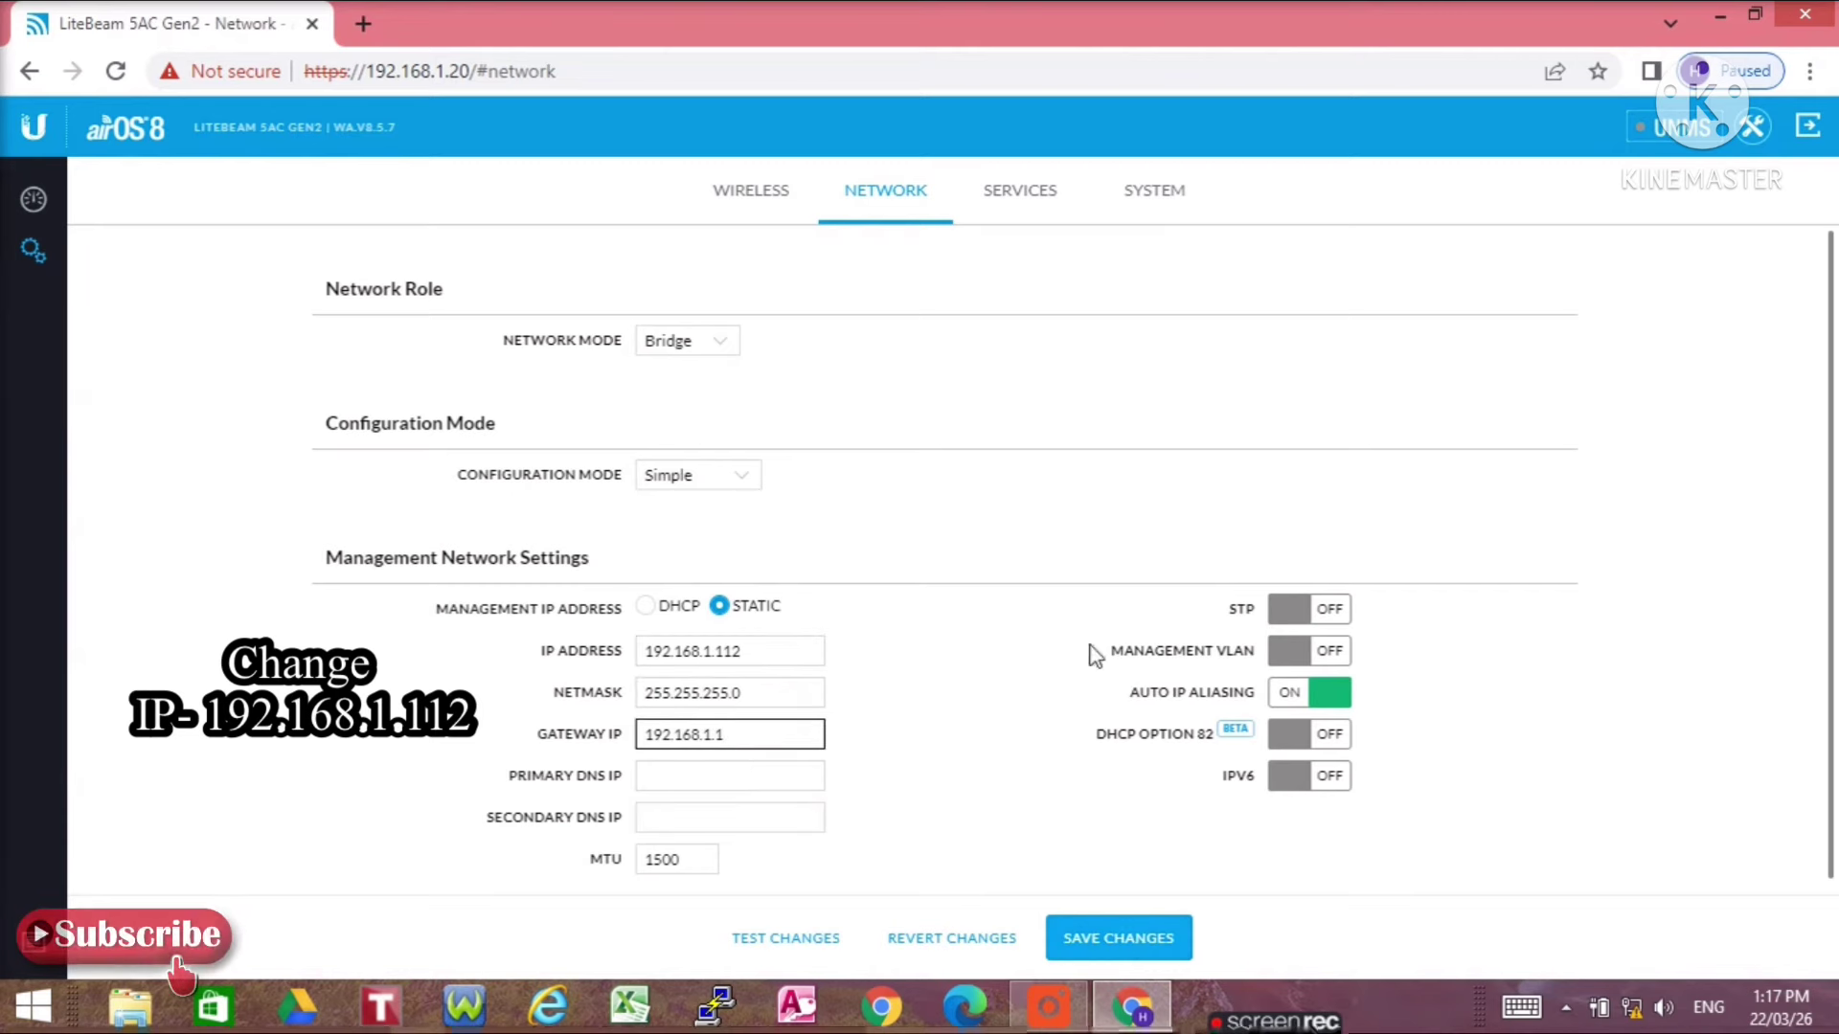
pyautogui.click(1009, 201)
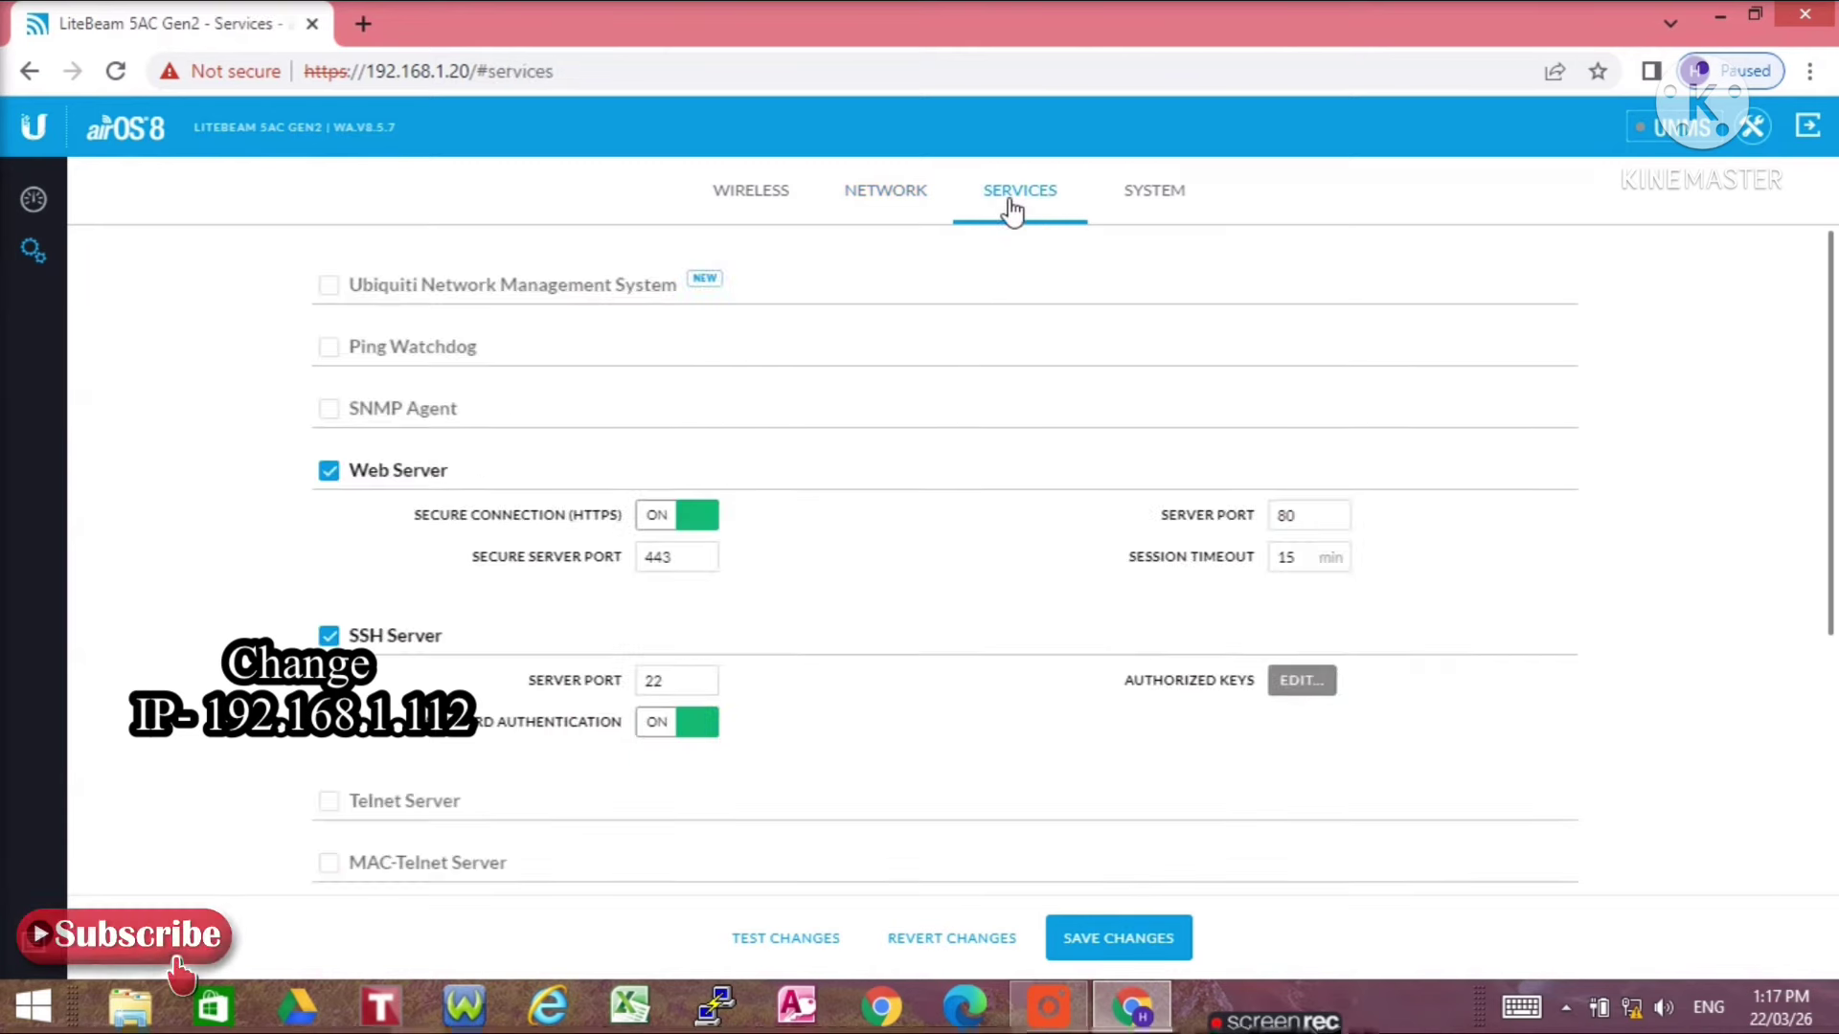
# Rename the device to 'Home 2' on the System page and save the changes
pyautogui.click(1168, 210)
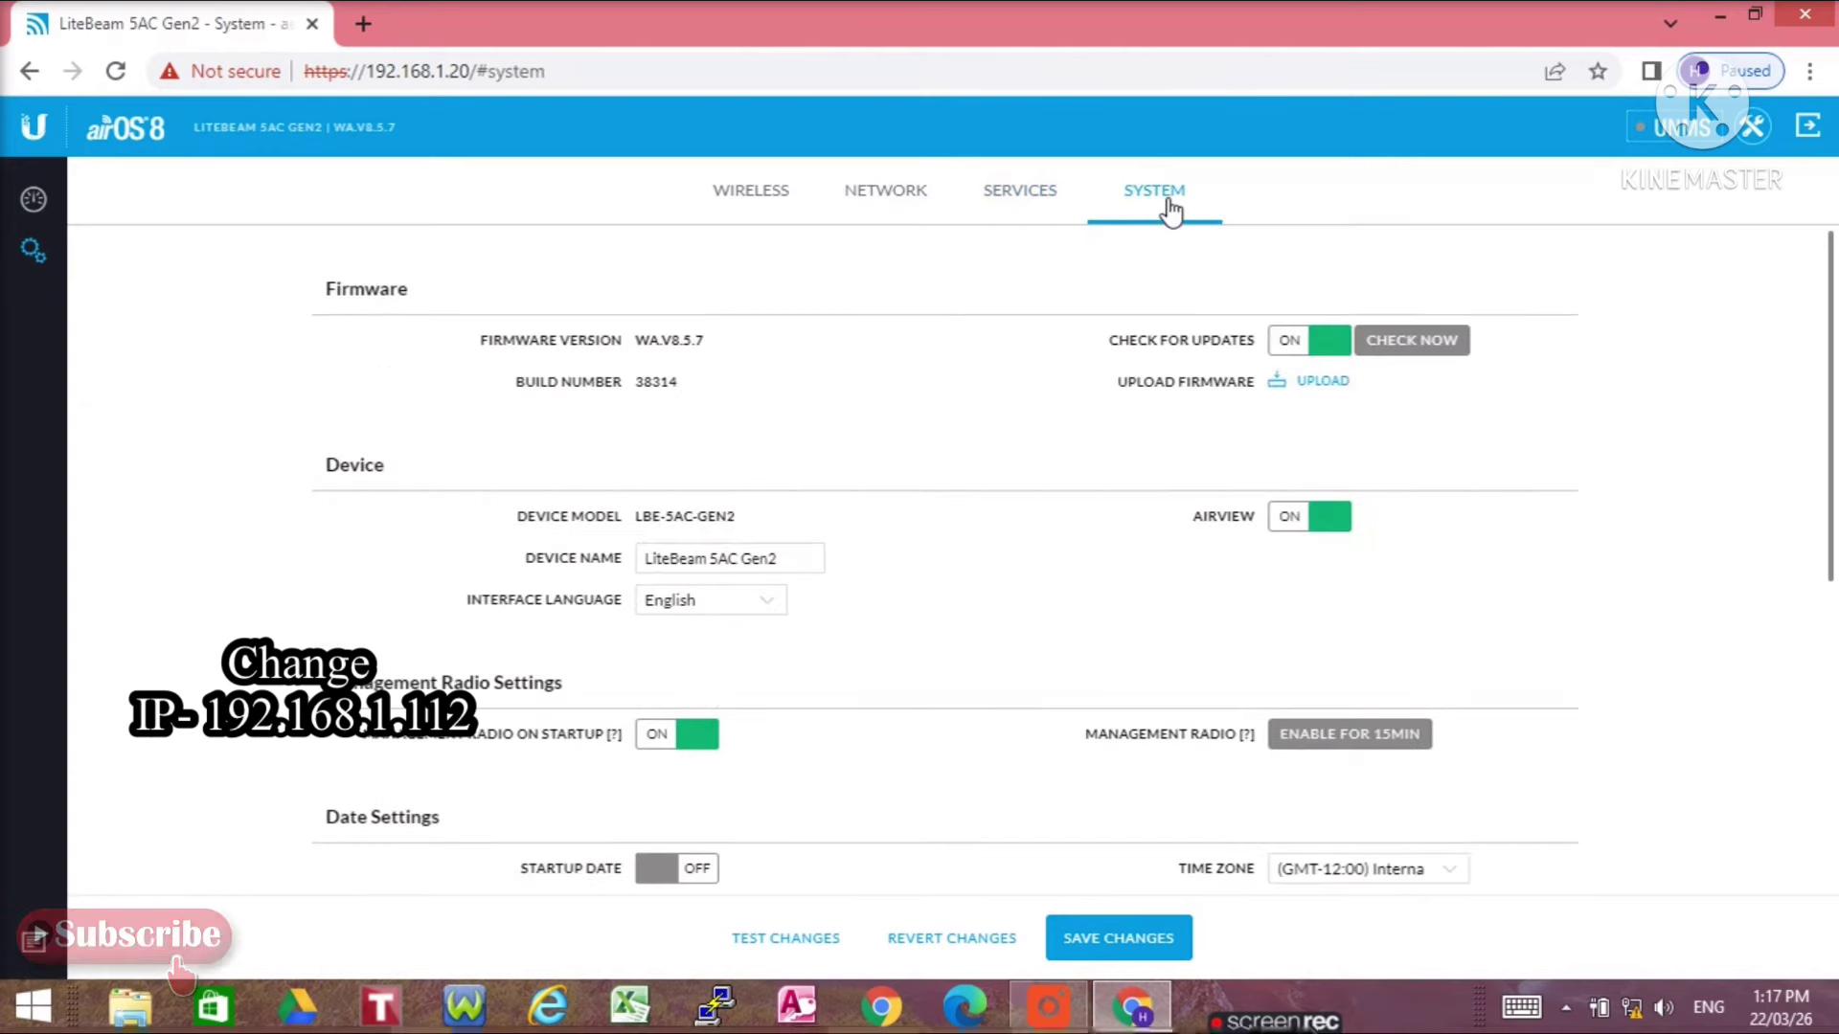
pyautogui.click(786, 565)
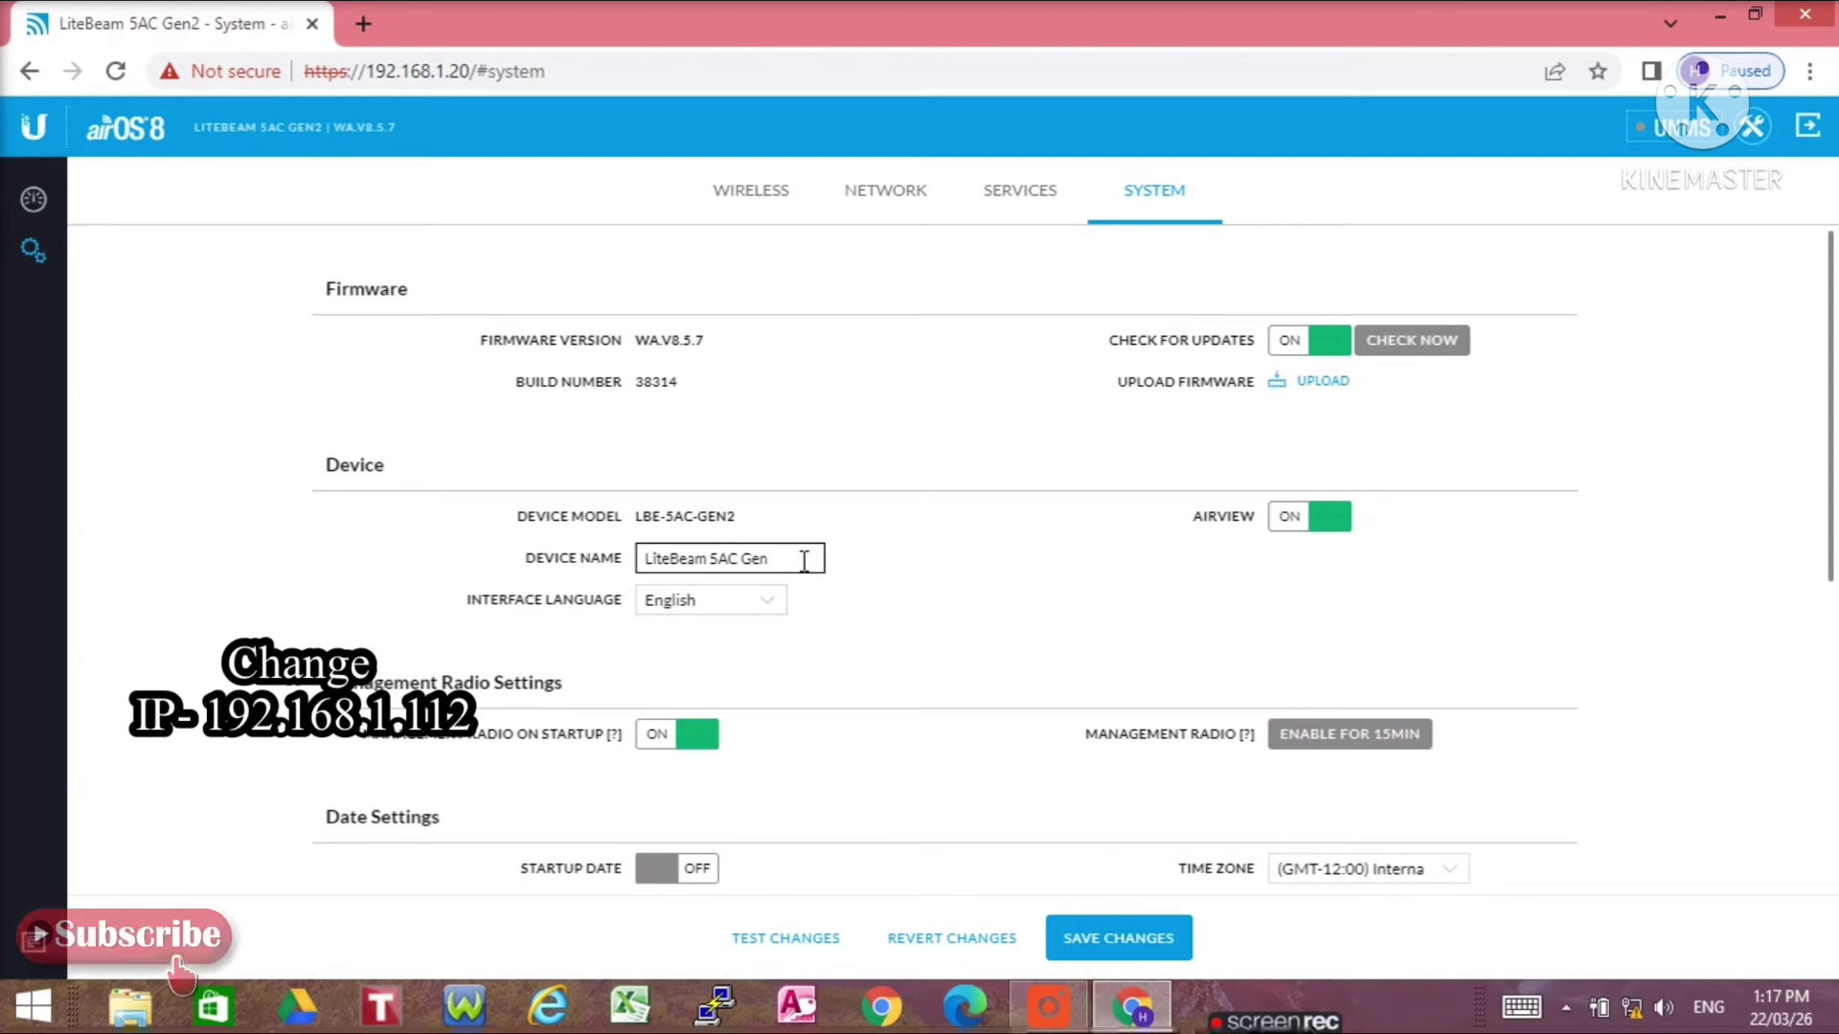
pyautogui.press('BackSpace')
pyautogui.press('BackSpace')
pyautogui.press('BackSpace')
pyautogui.press('BackSpace')
pyautogui.press('BackSpace')
pyautogui.press('BackSpace')
pyautogui.press('BackSpace')
pyautogui.press('BackSpace')
pyautogui.press('BackSpace')
pyautogui.press('BackSpace')
pyautogui.write('Home')
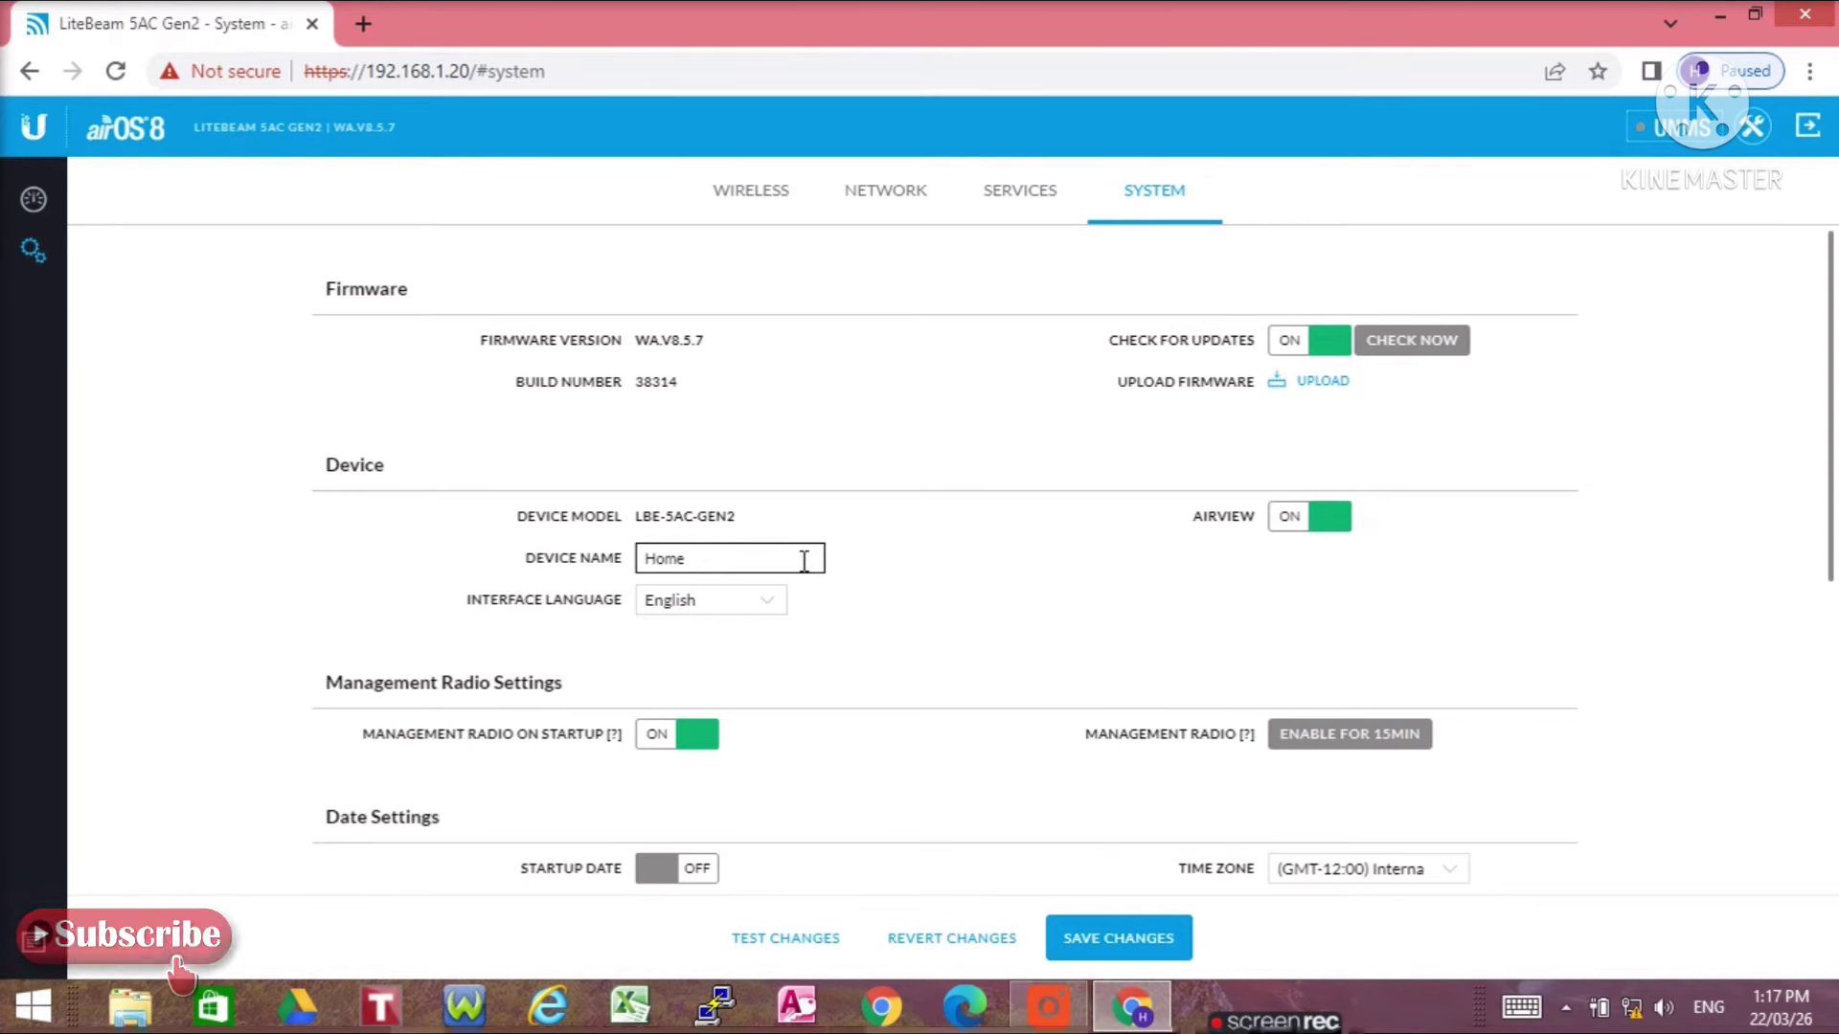
pyautogui.write(' 2')
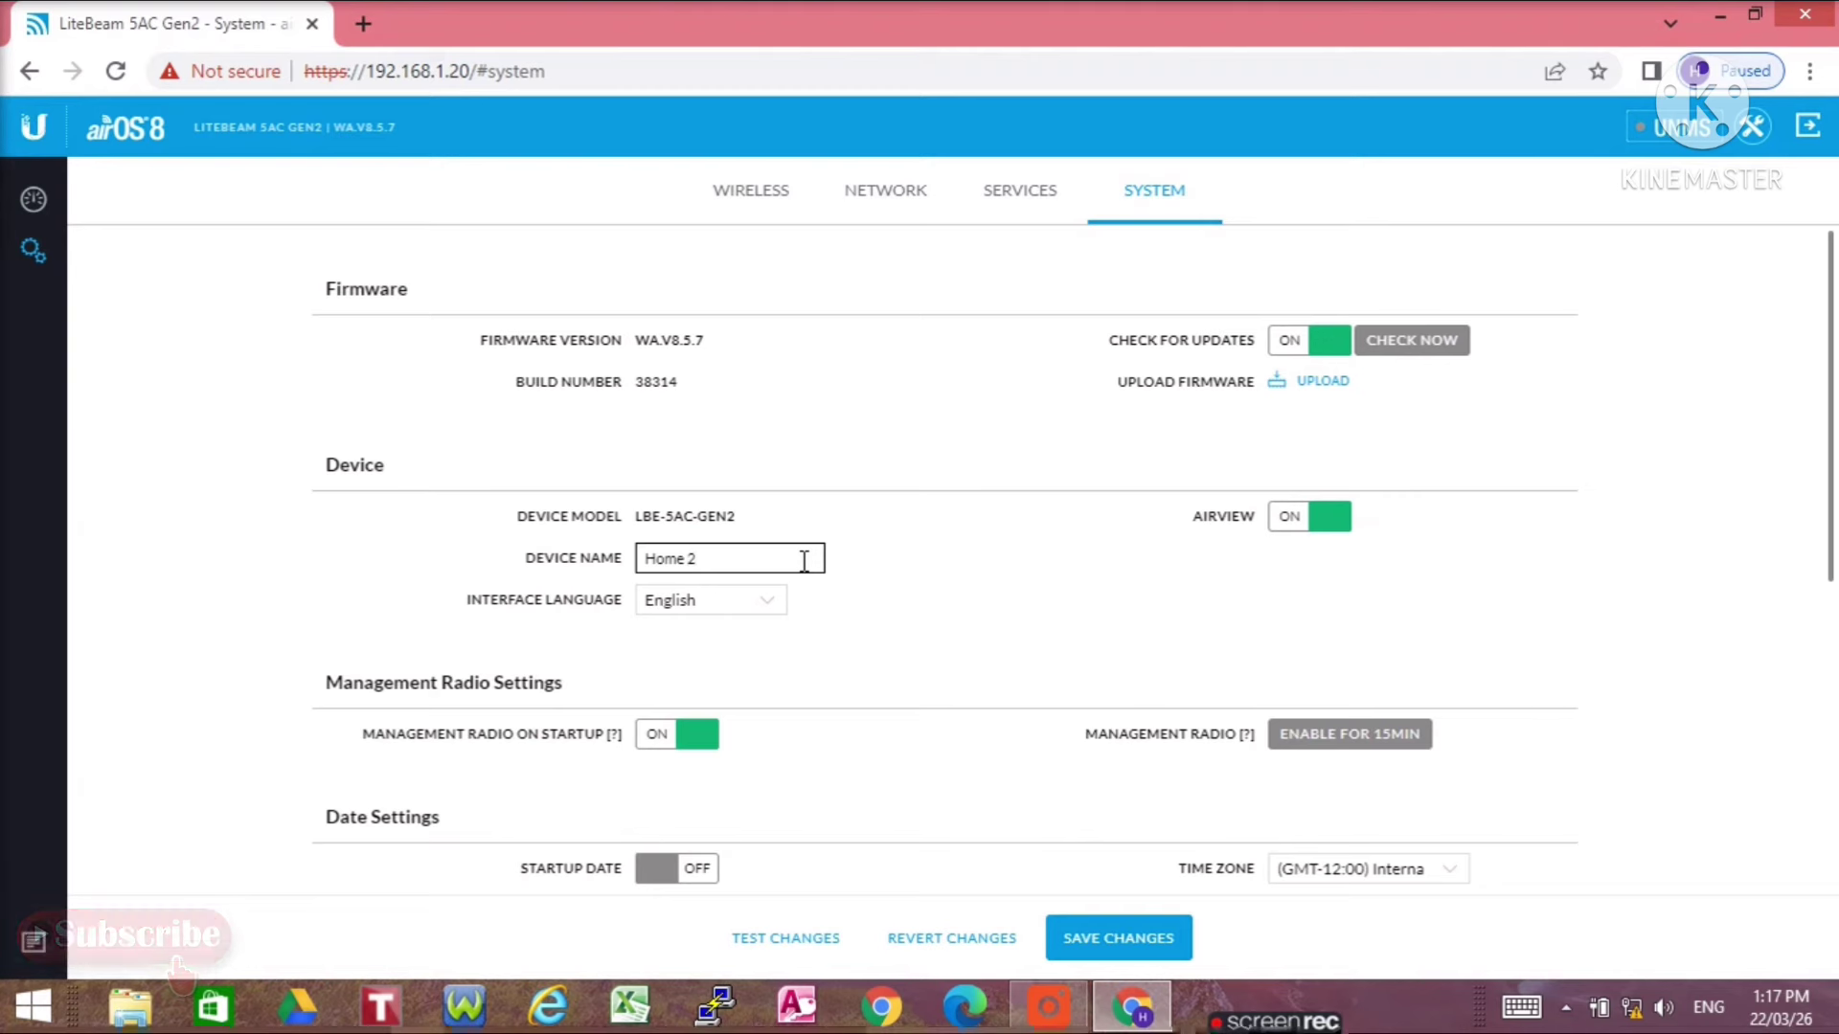
pyautogui.click(1141, 951)
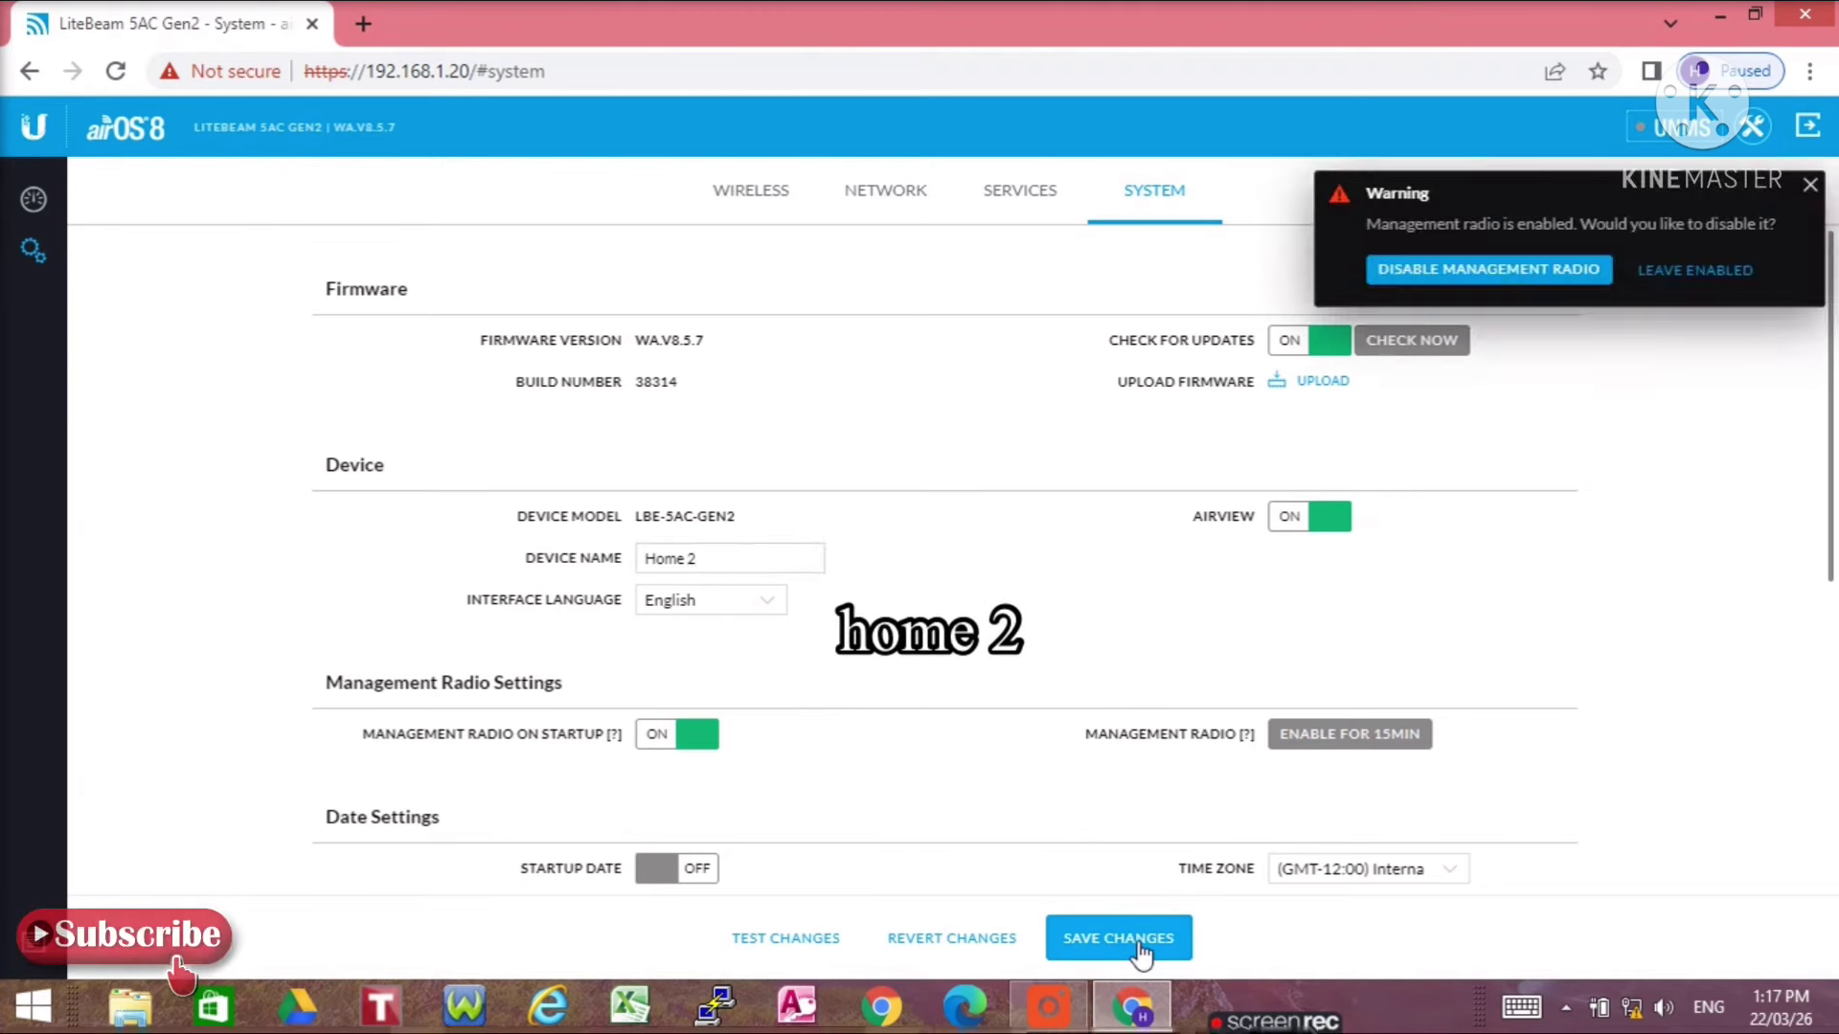
# Disable the management radio so the saved Home 2 configuration is applied
pyautogui.click(1569, 275)
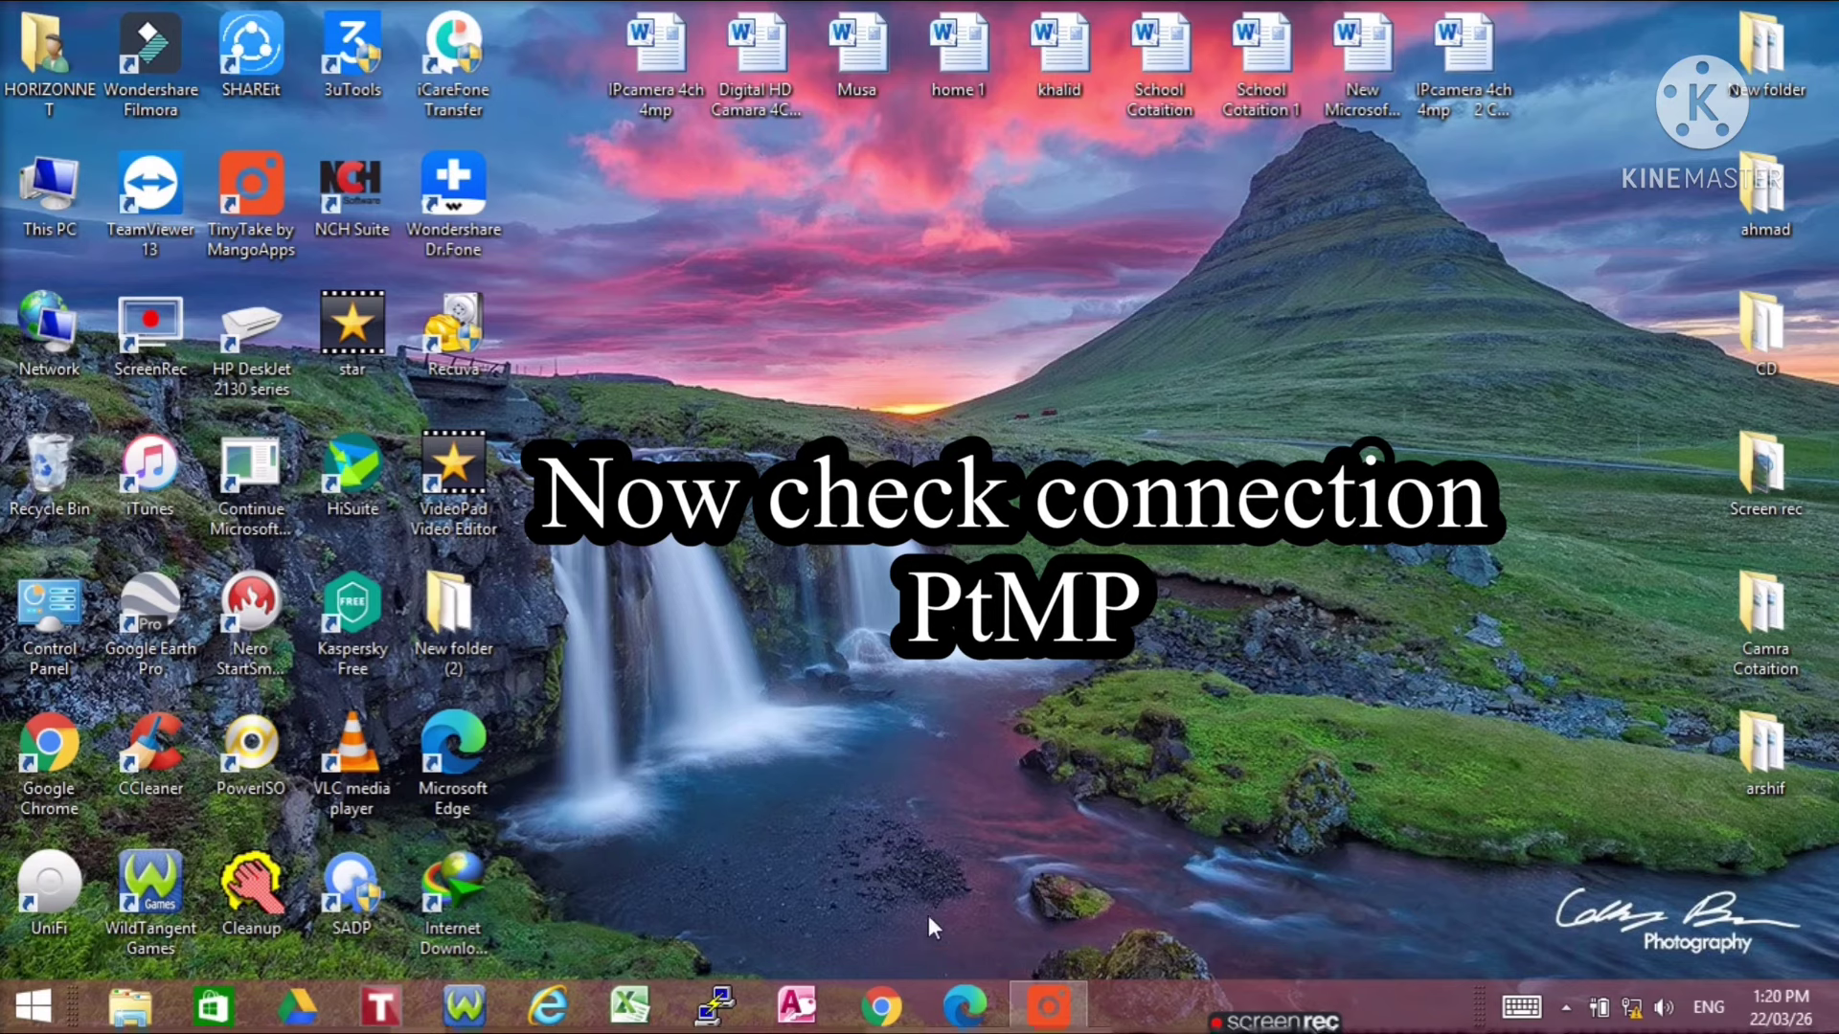
# Launch Chrome and go to 192.168.1.101, proceeding past the certificate warning
pyautogui.click(881, 1008)
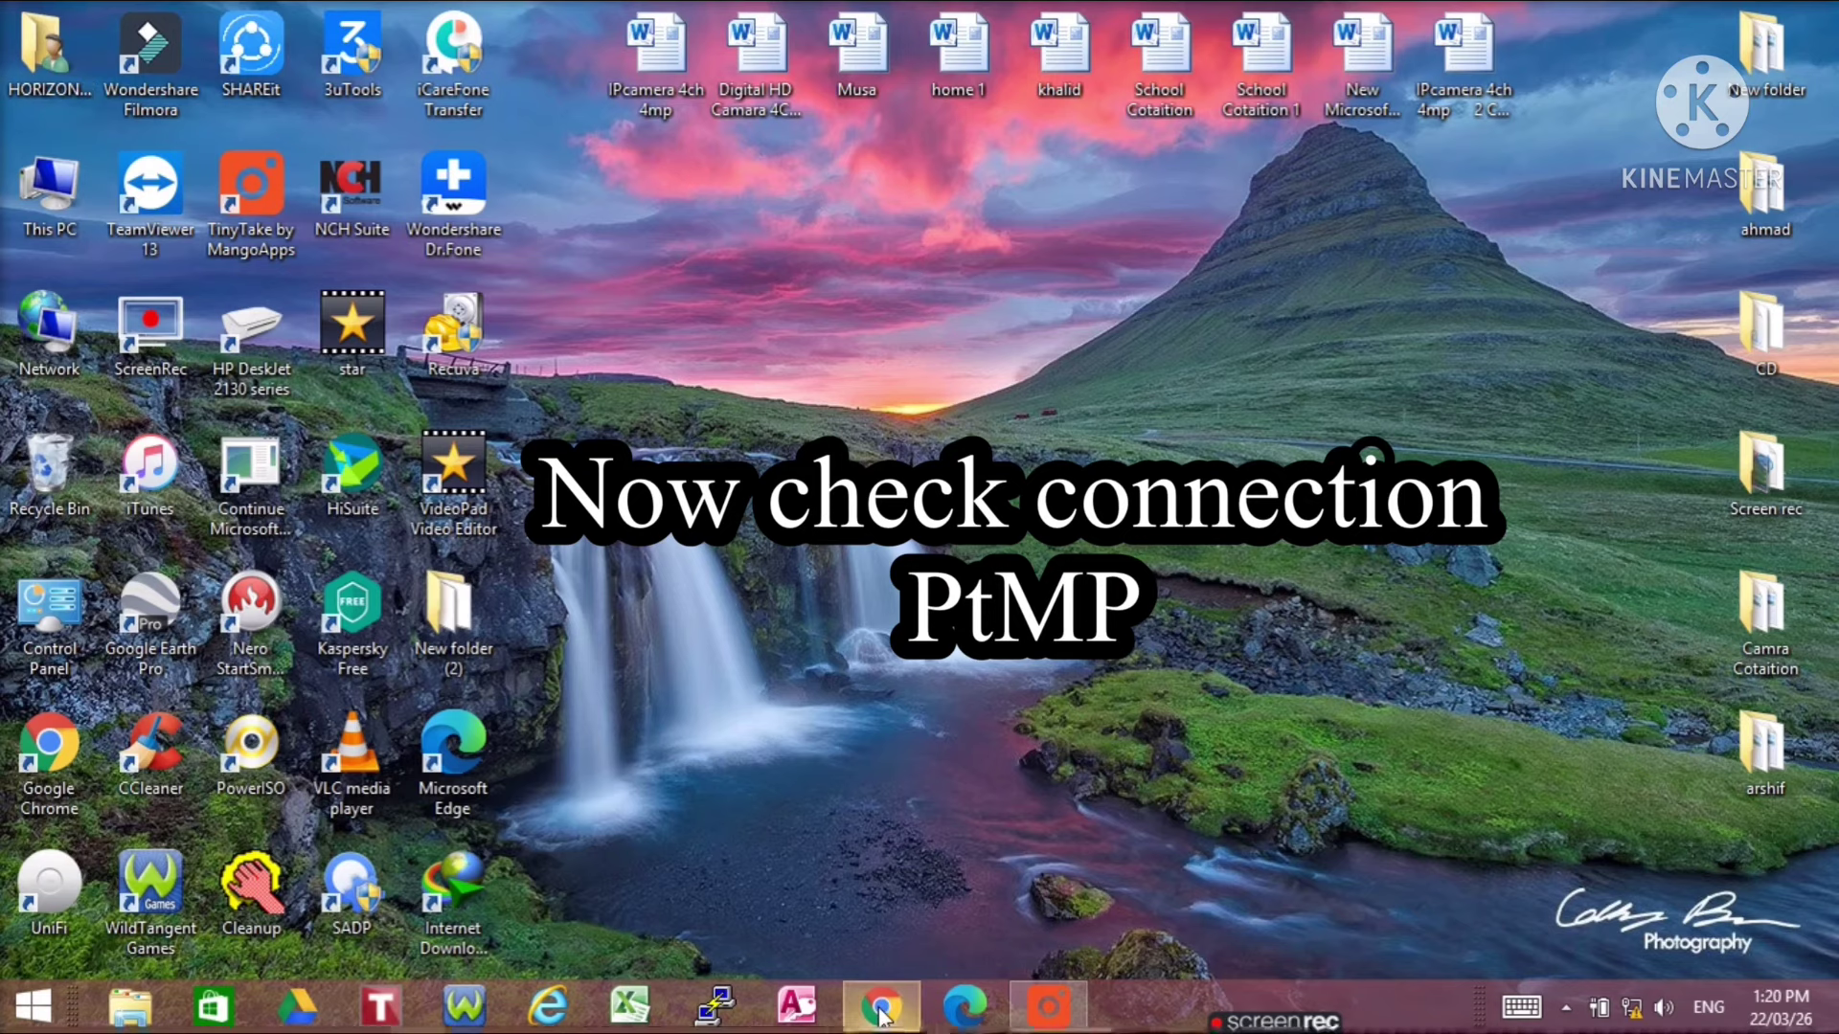
pyautogui.click(240, 69)
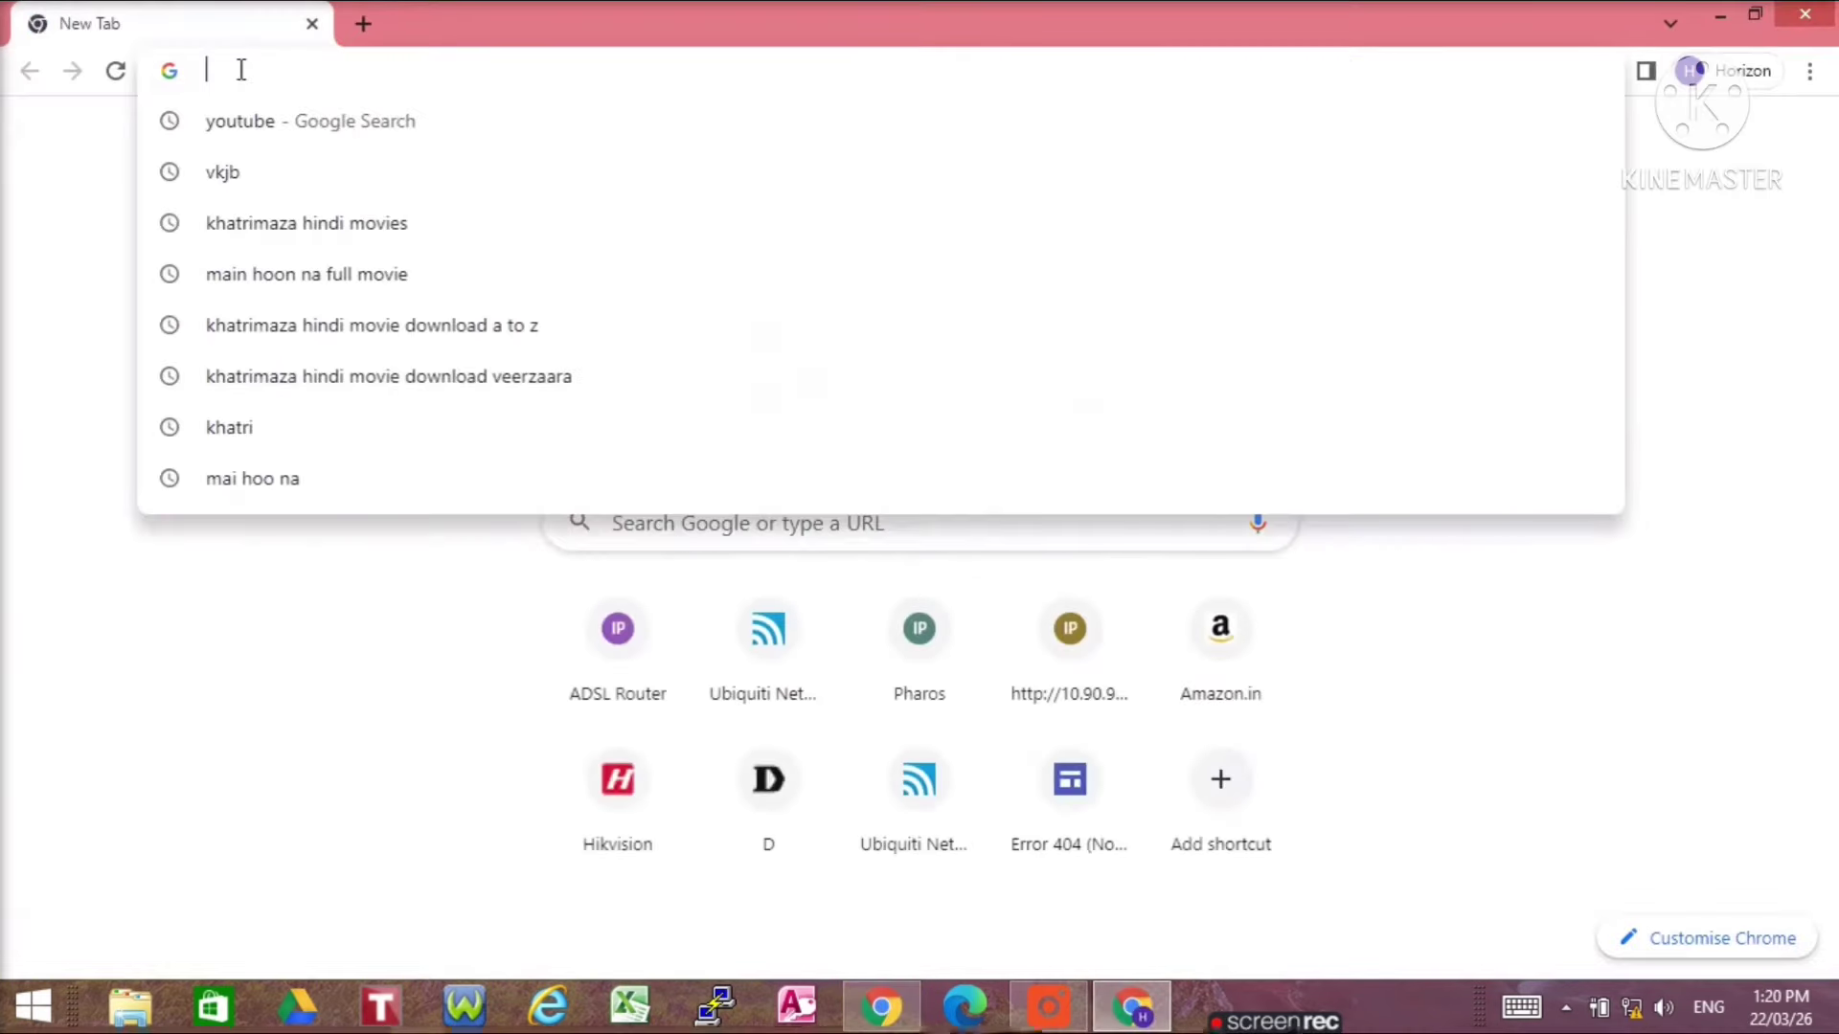
pyautogui.write('192.168.')
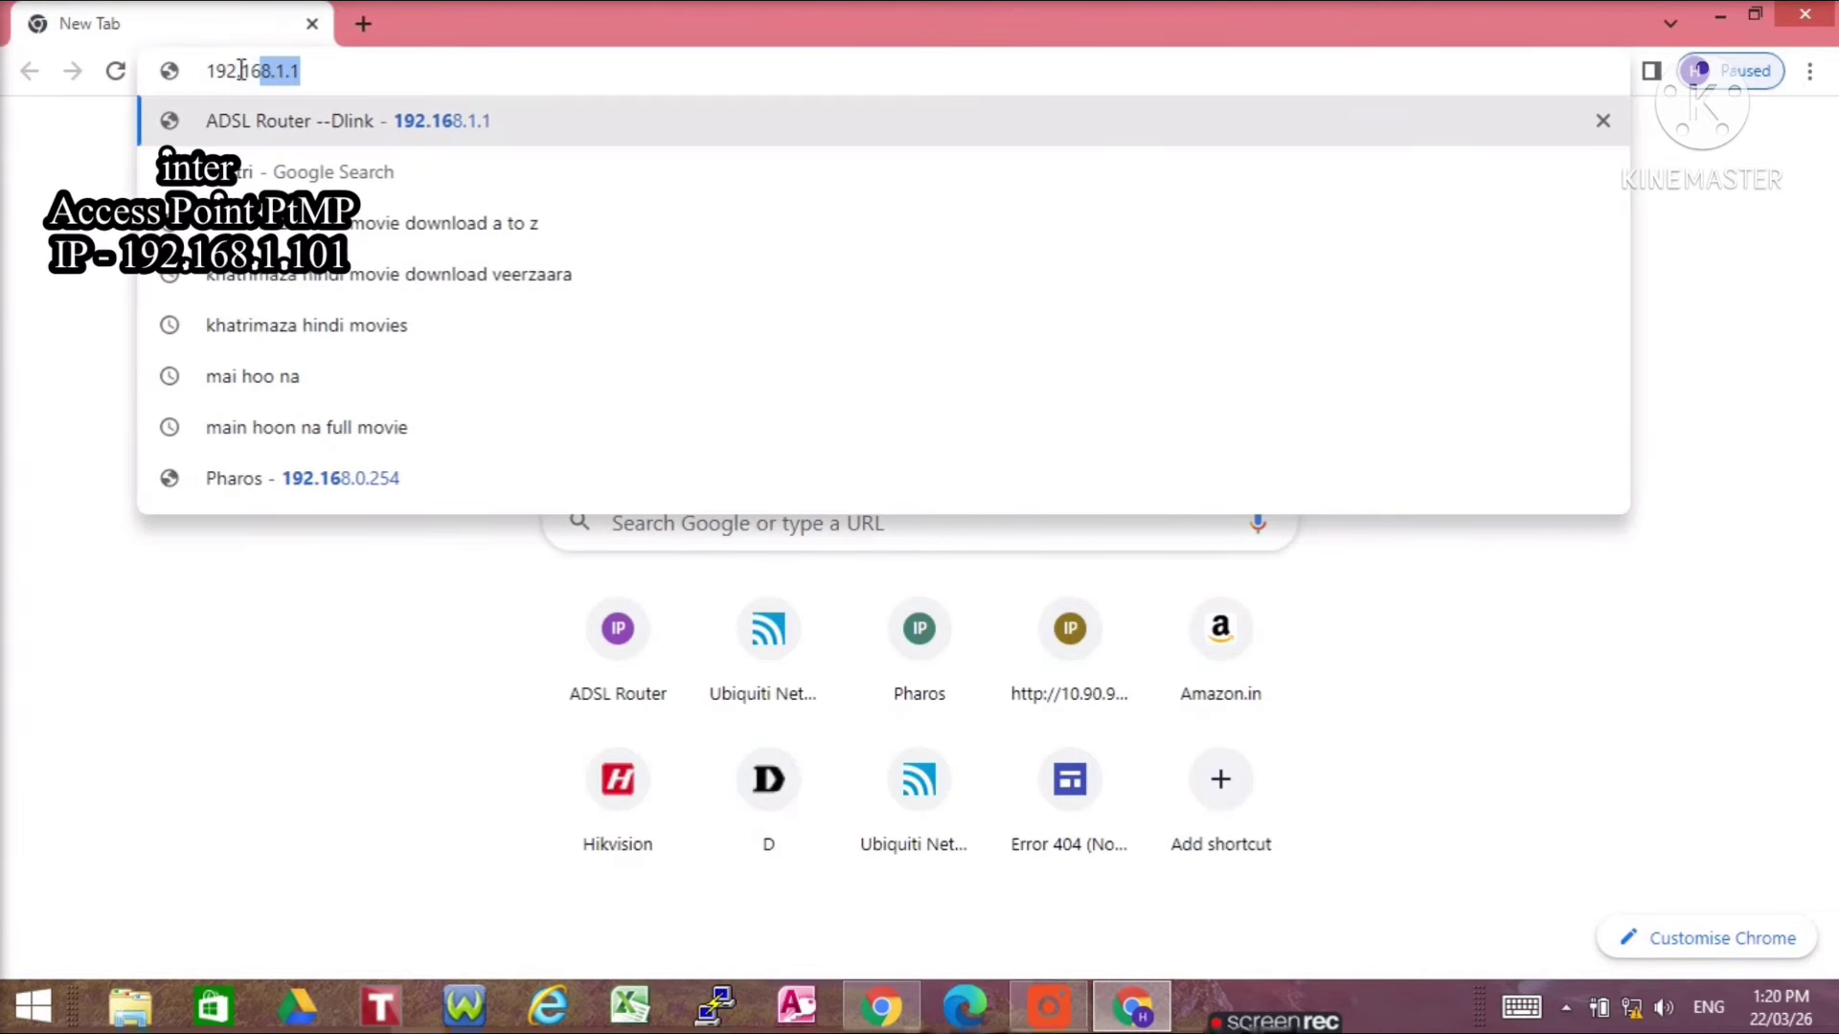
pyautogui.write('1.')
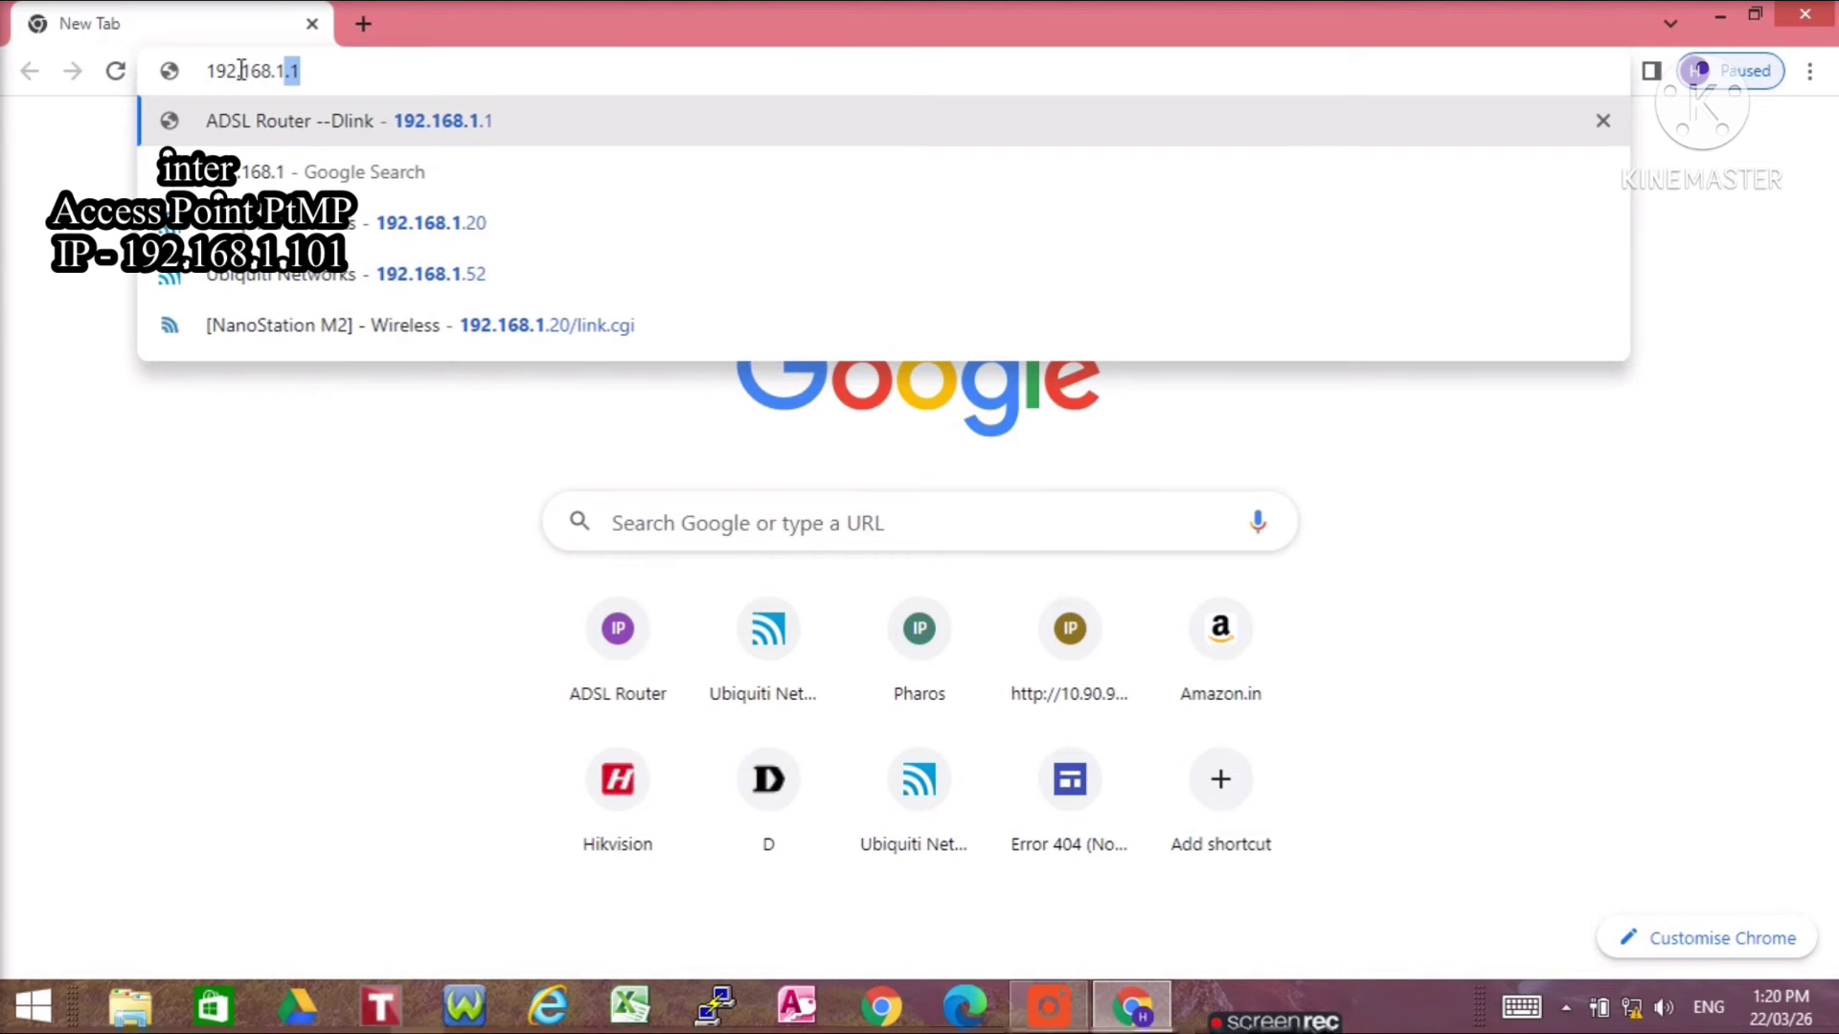
pyautogui.write('101')
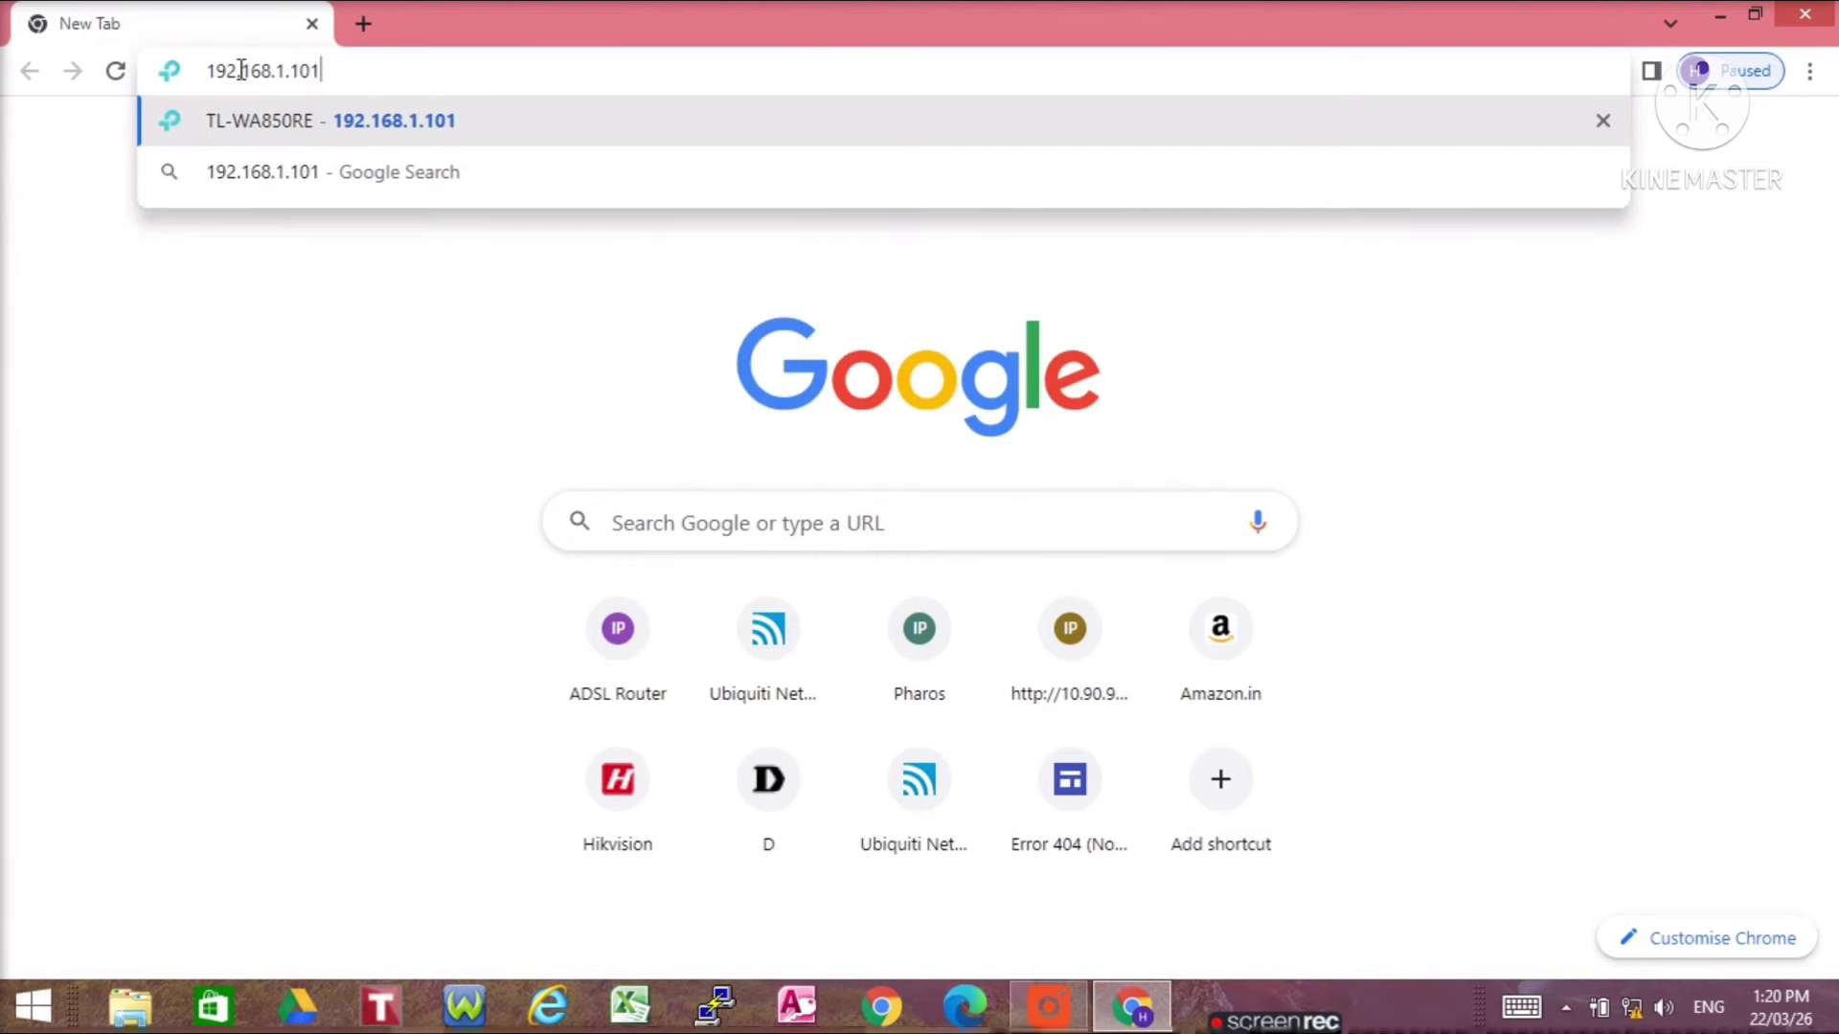
pyautogui.press('Return')
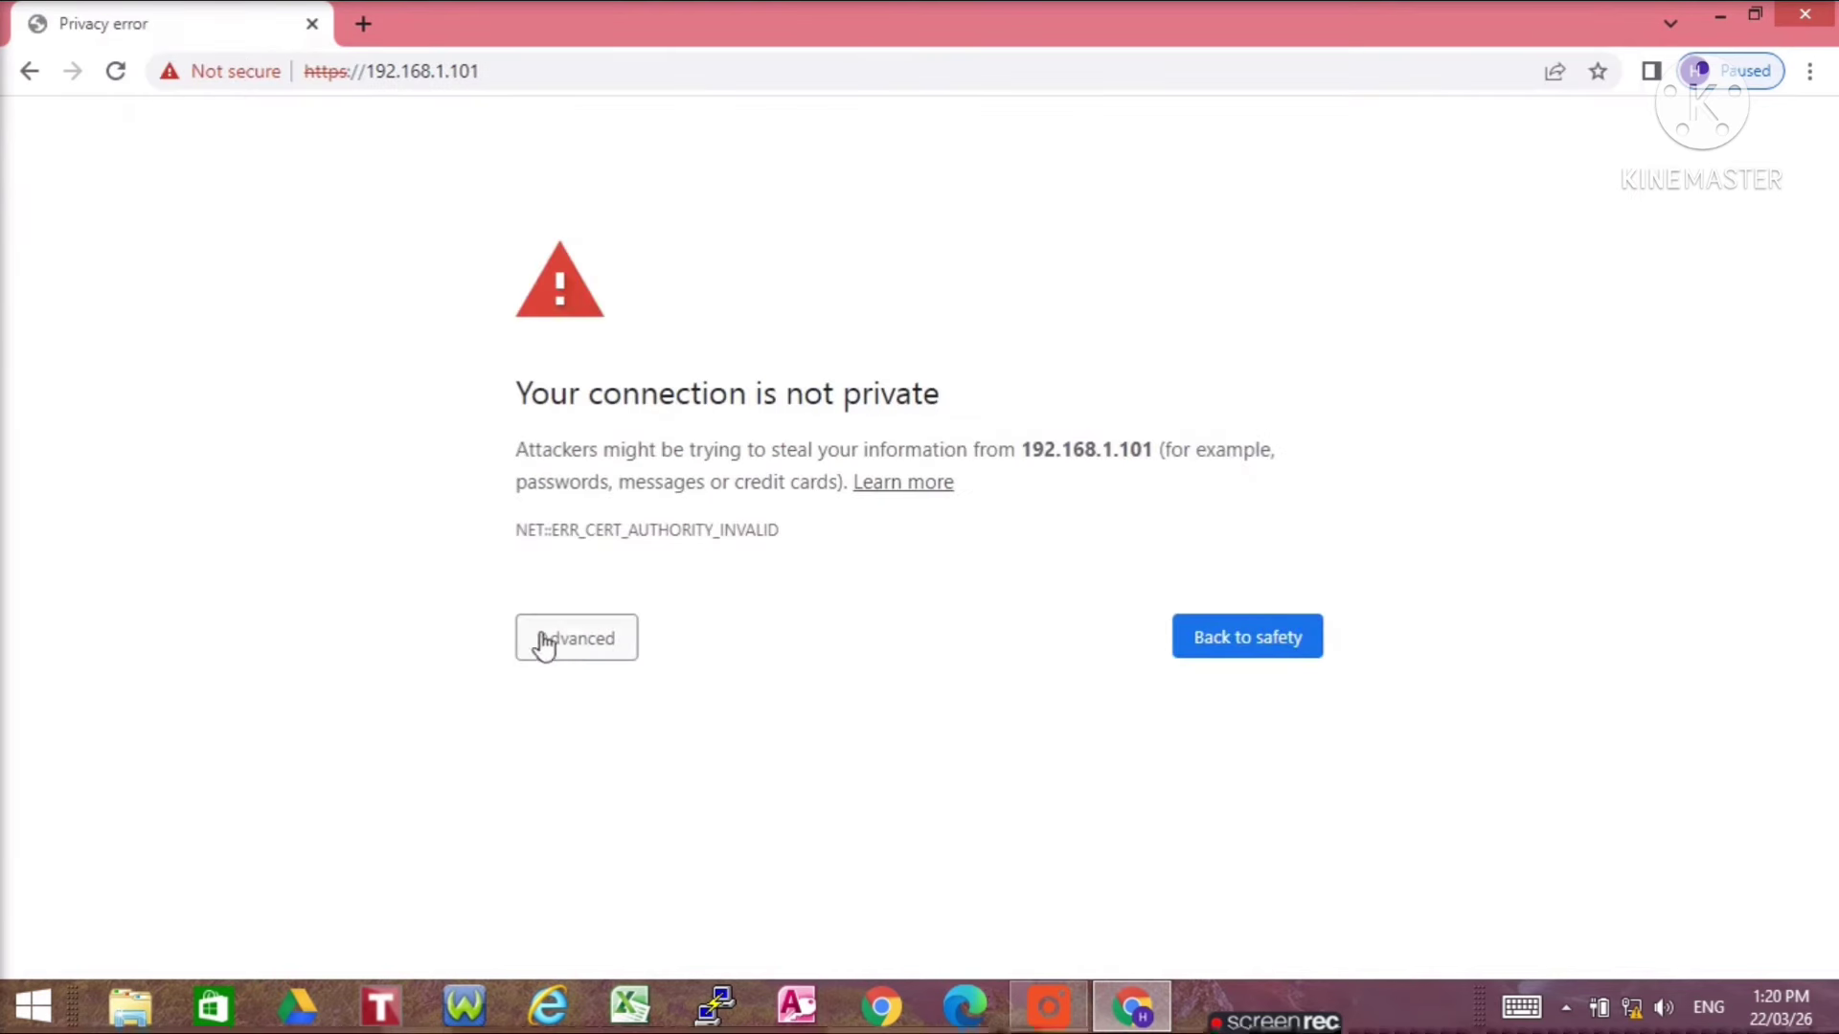
pyautogui.click(573, 642)
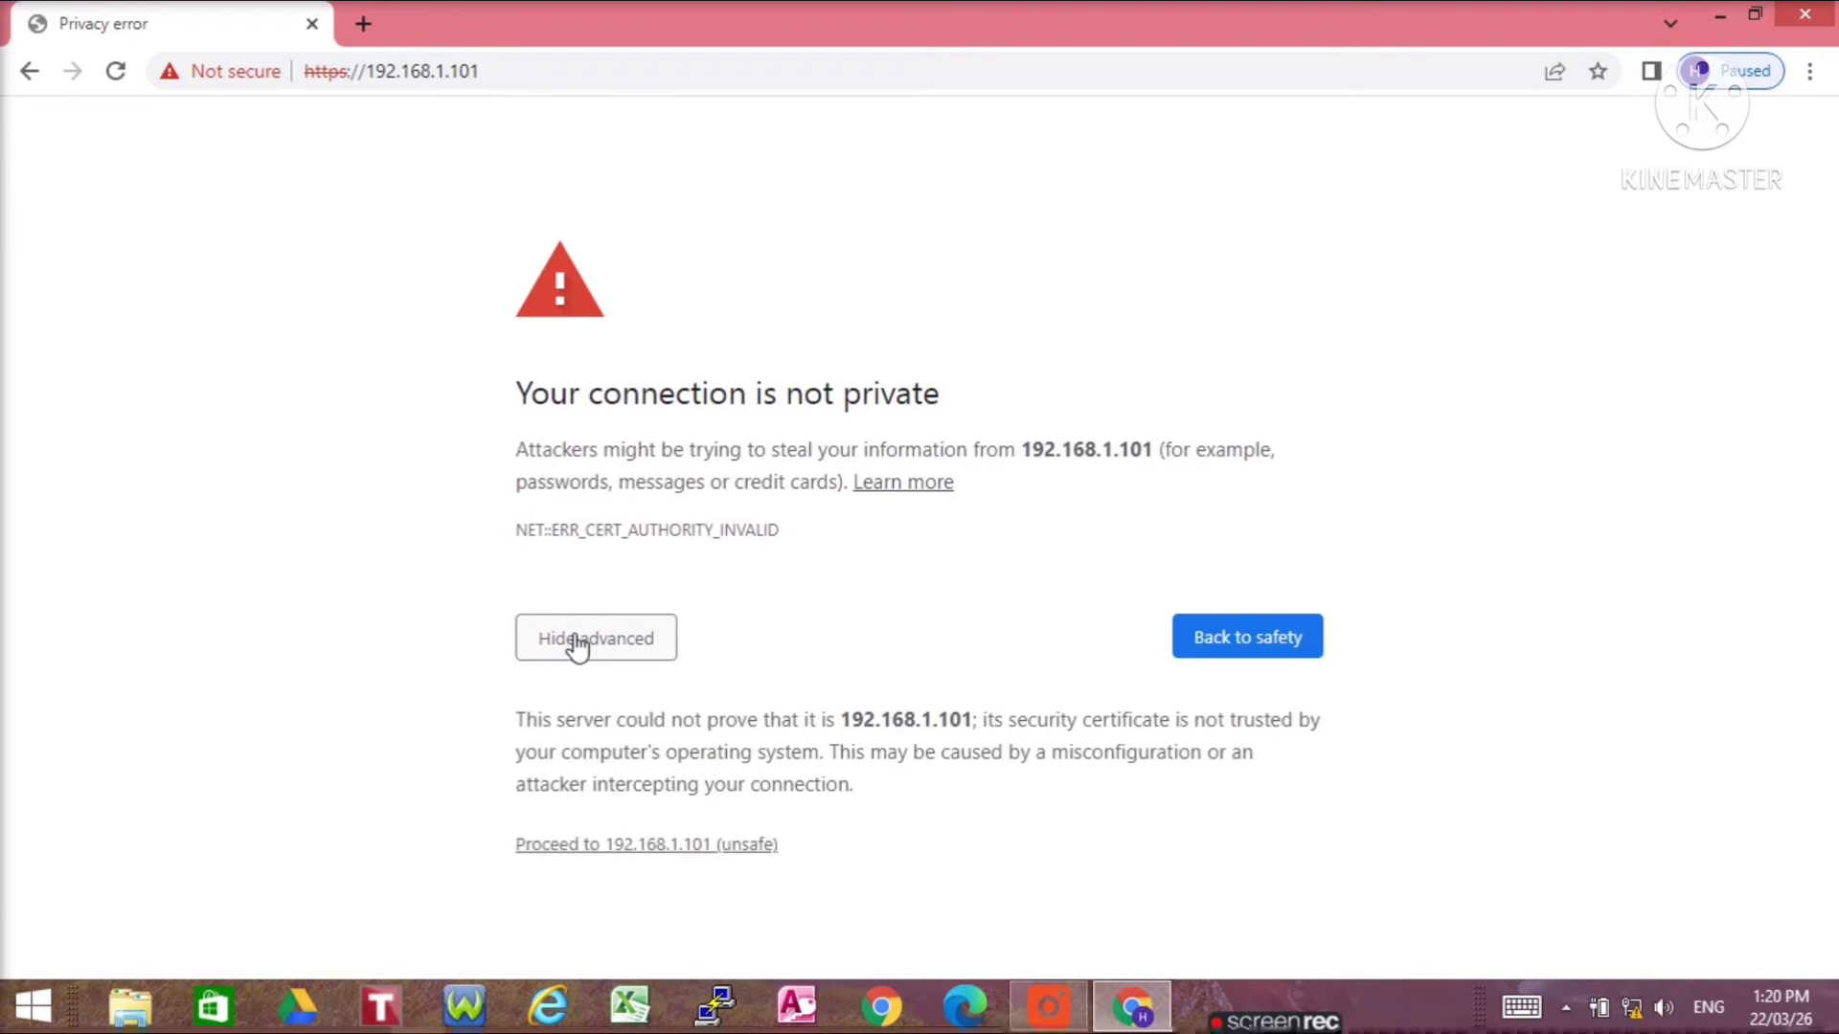
pyautogui.click(687, 849)
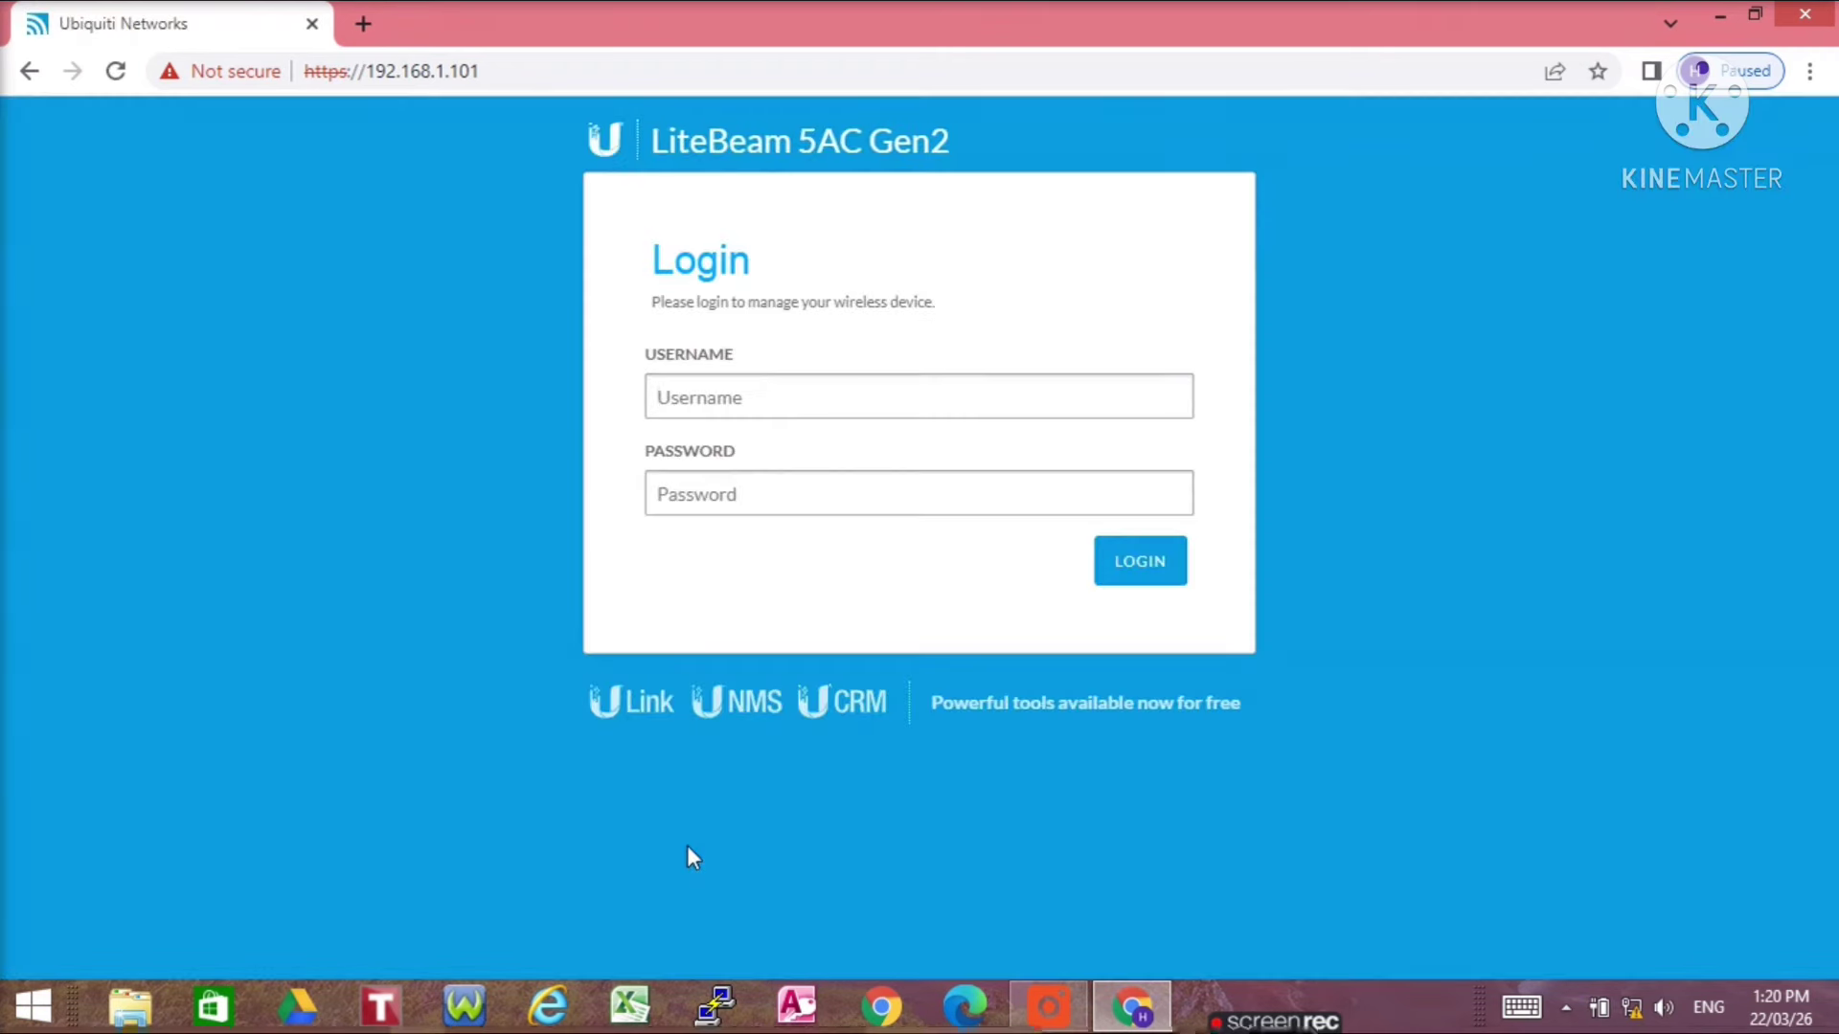
# Log in to the Main access point with the saved username and account password
pyautogui.click(755, 384)
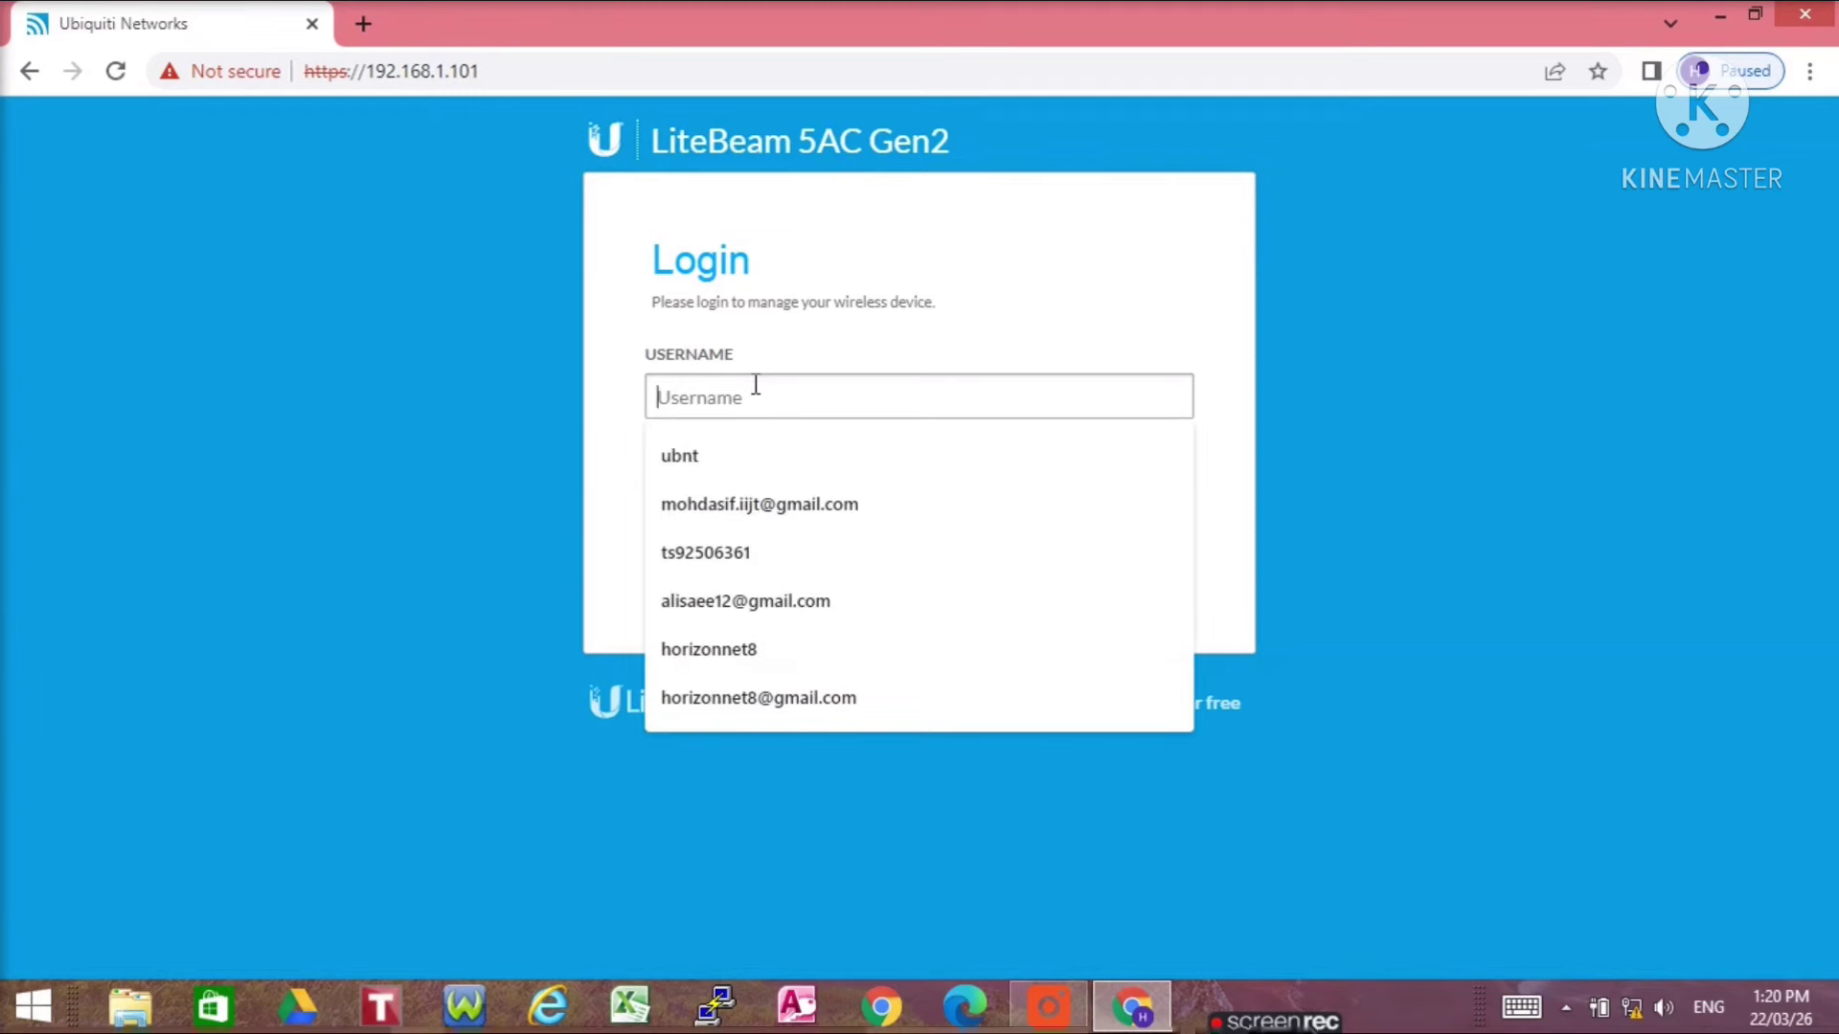
pyautogui.click(708, 463)
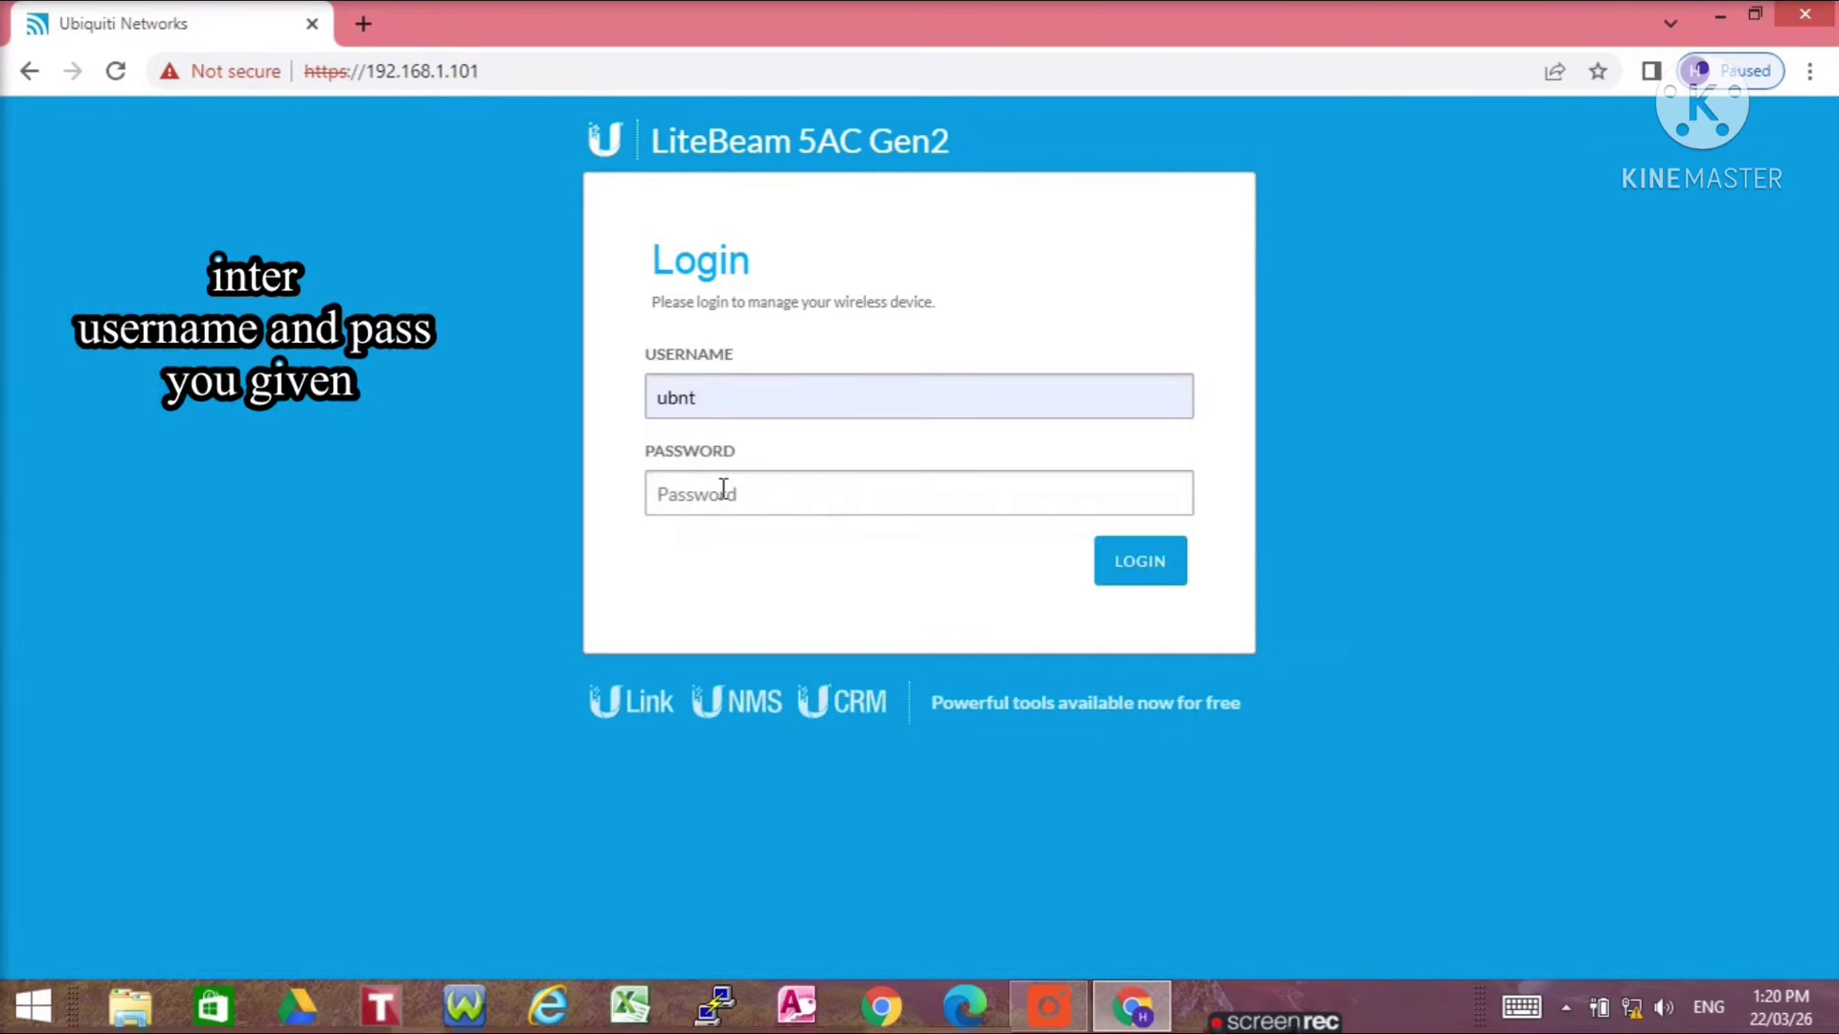
pyautogui.click(723, 489)
pyautogui.write('u')
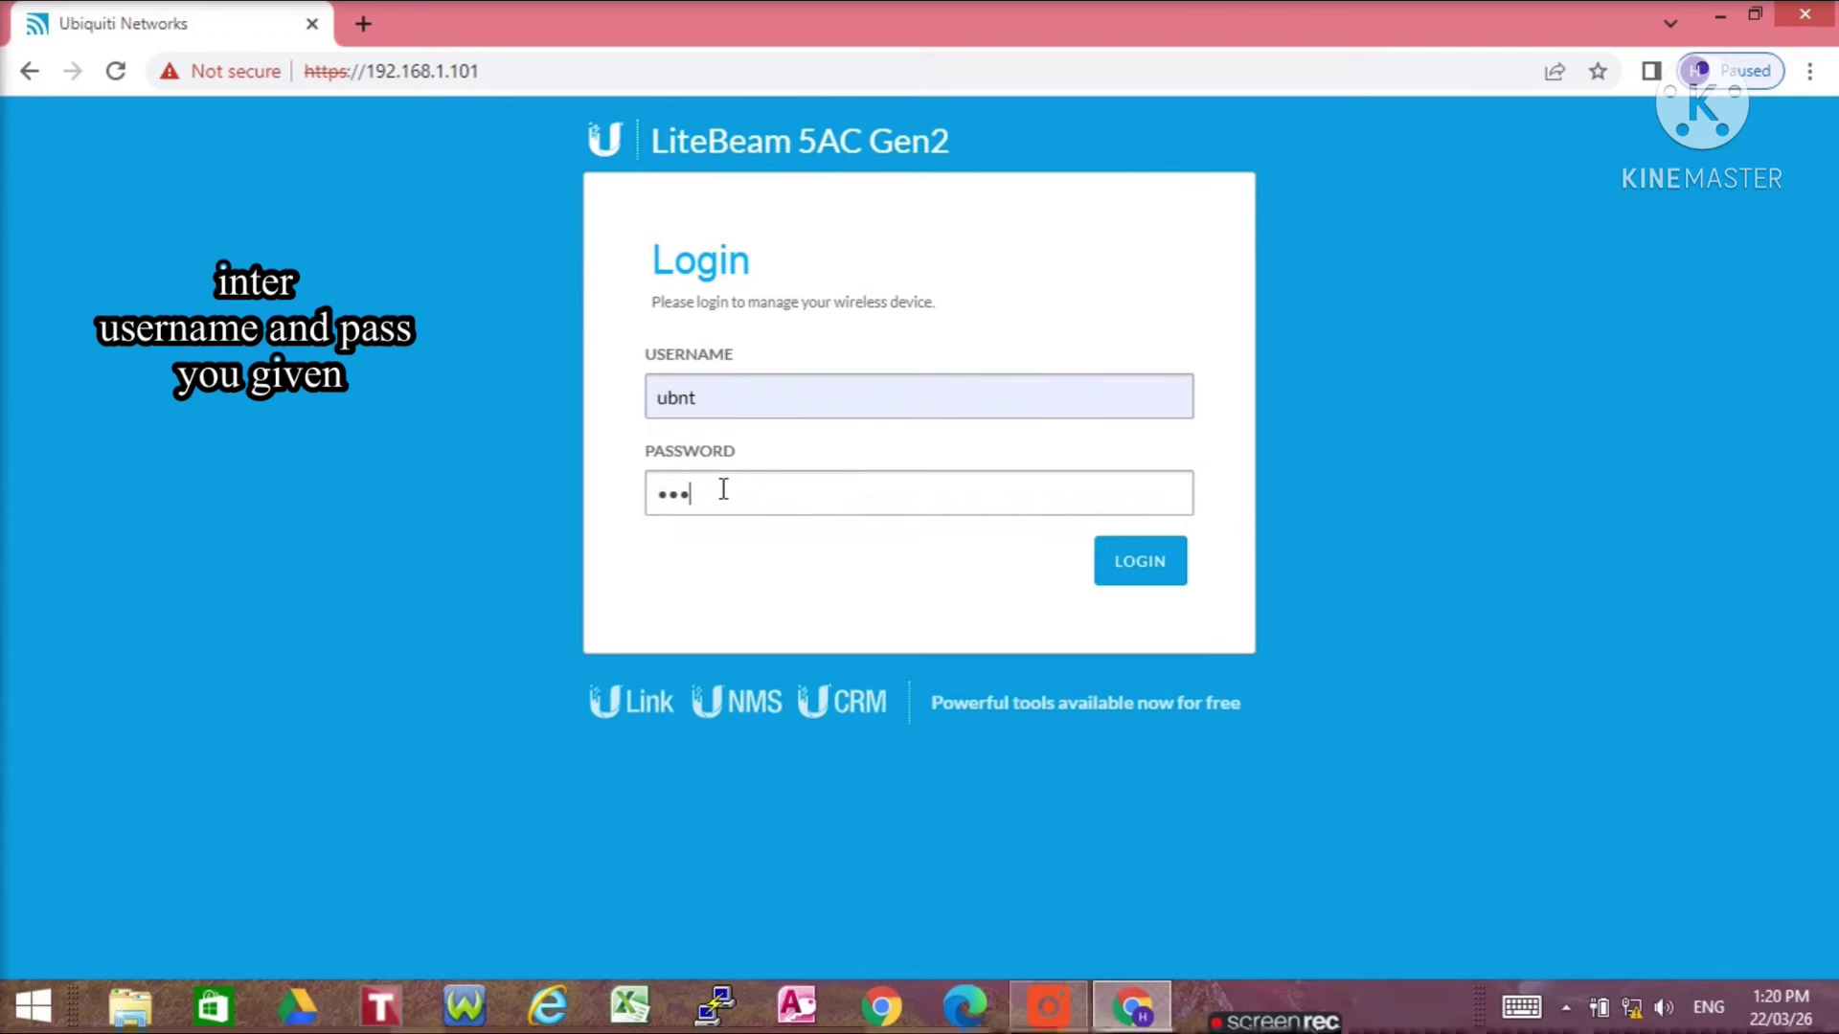
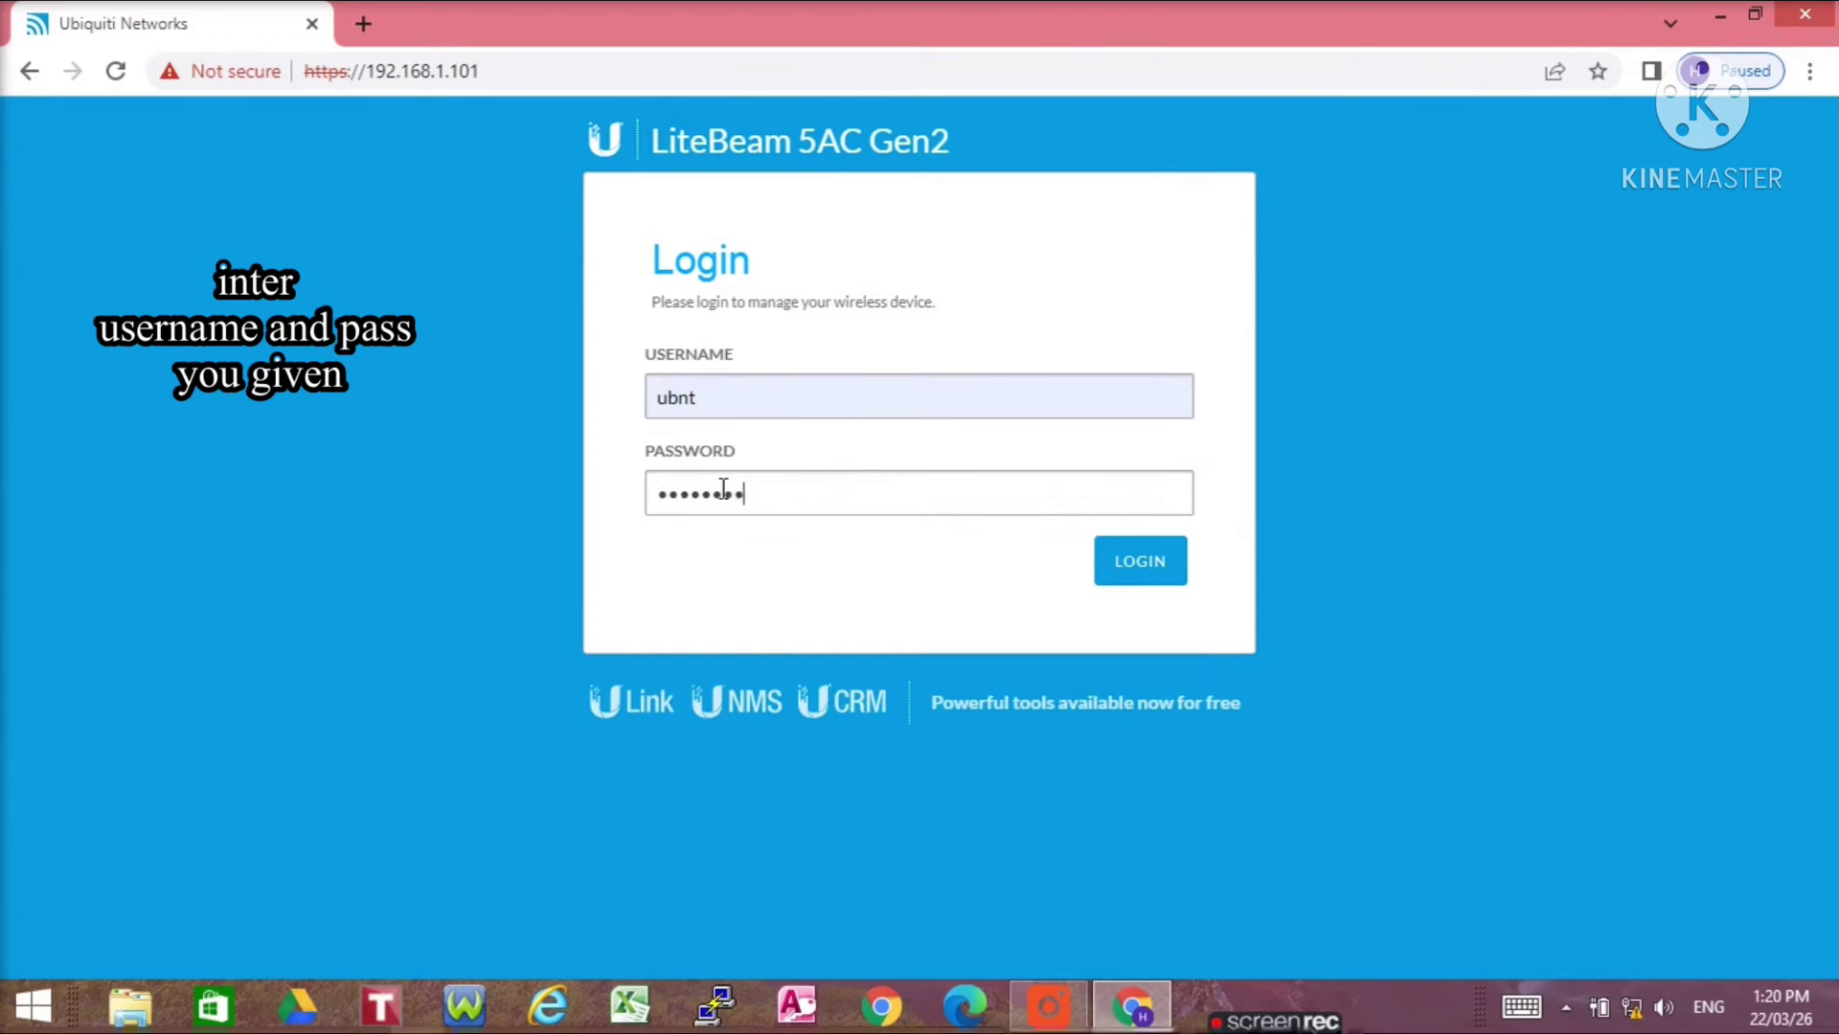
pyautogui.press('Return')
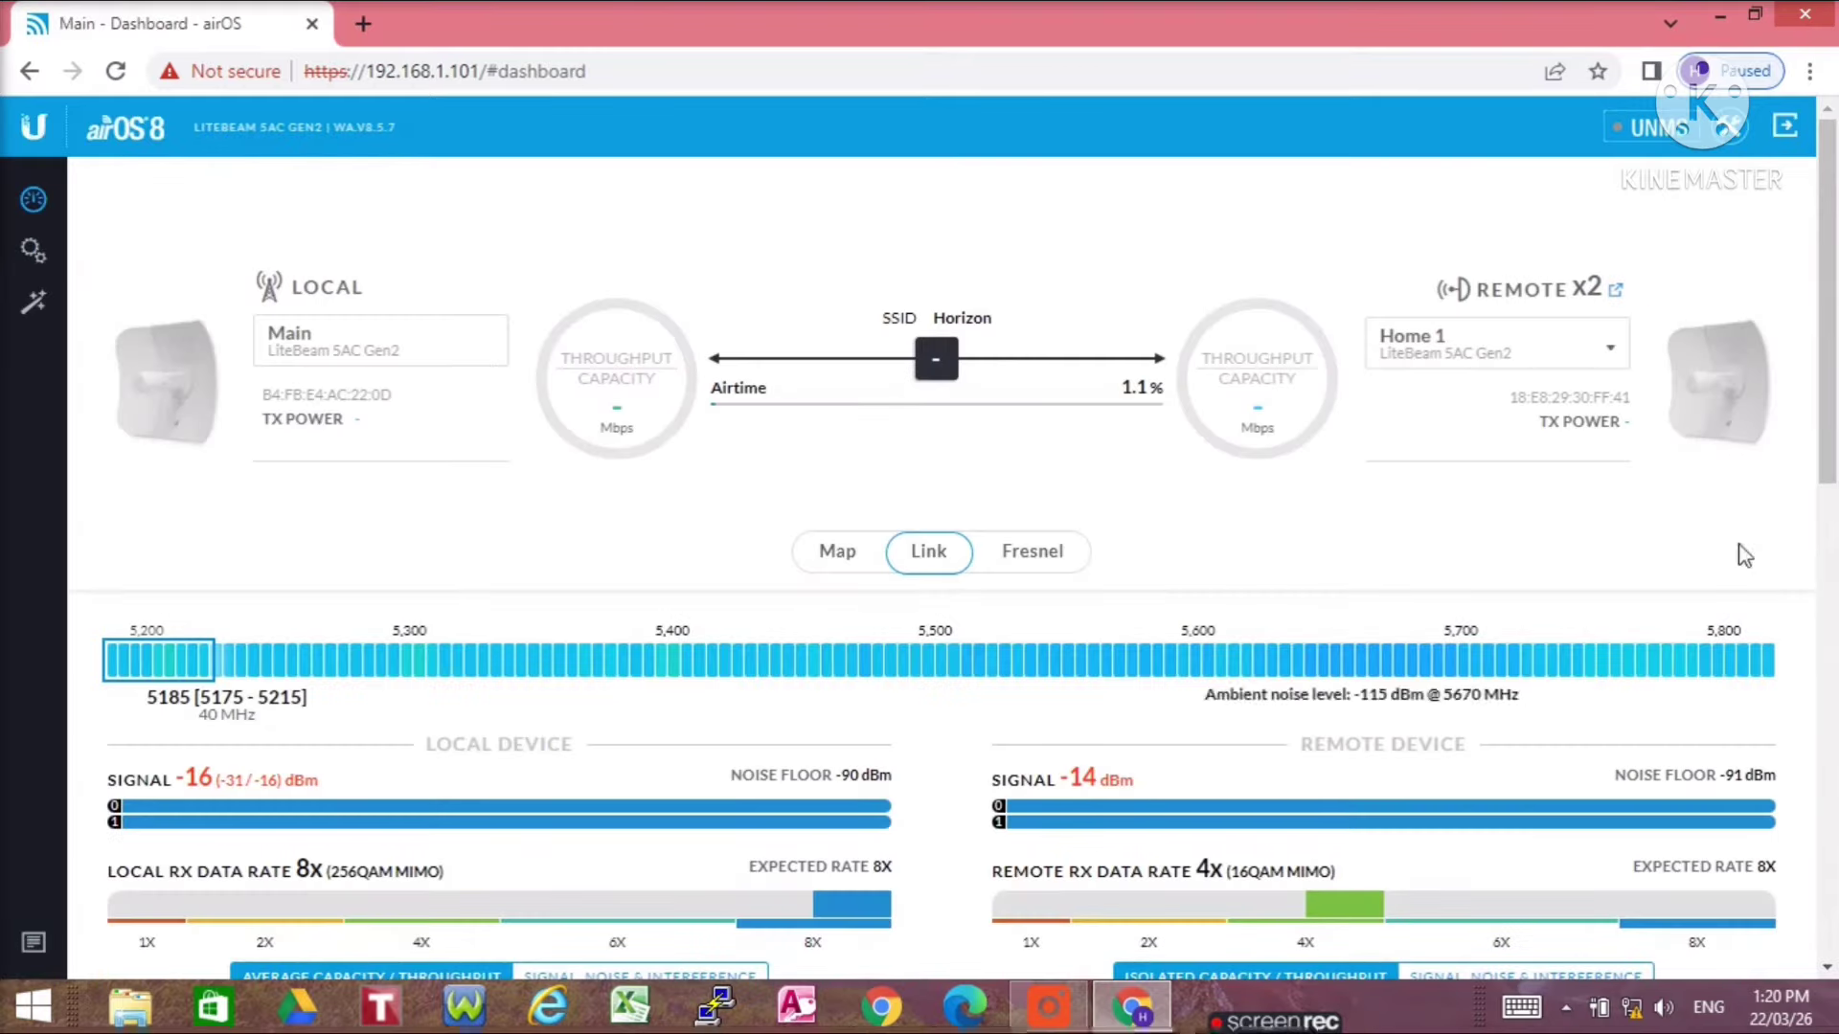
# Expand the Remote panel's Station List to show Home 1 (192.168.1.111) and Home 2 (192.168.1.112)
pyautogui.moveTo(1834, 426)
pyautogui.mouseDown()
pyautogui.moveTo(1834, 546)
pyautogui.moveTo(1834, 426)
pyautogui.mouseUp()
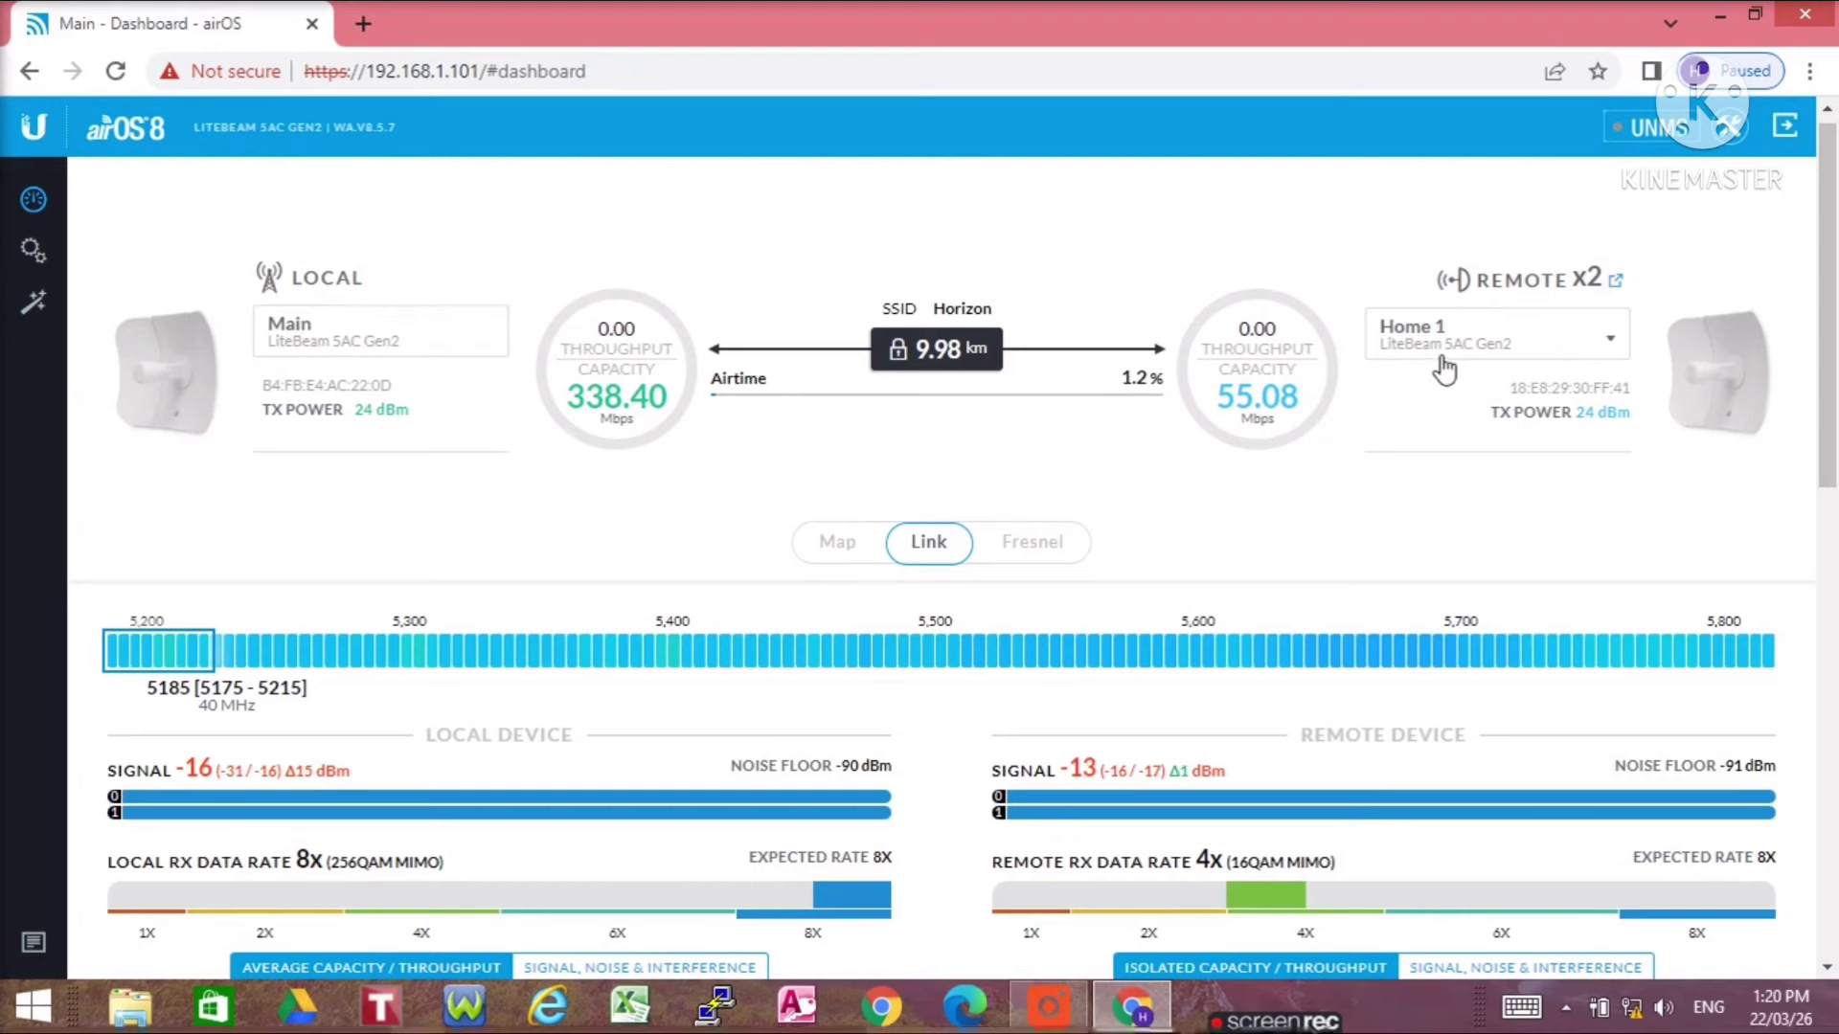
pyautogui.click(1604, 347)
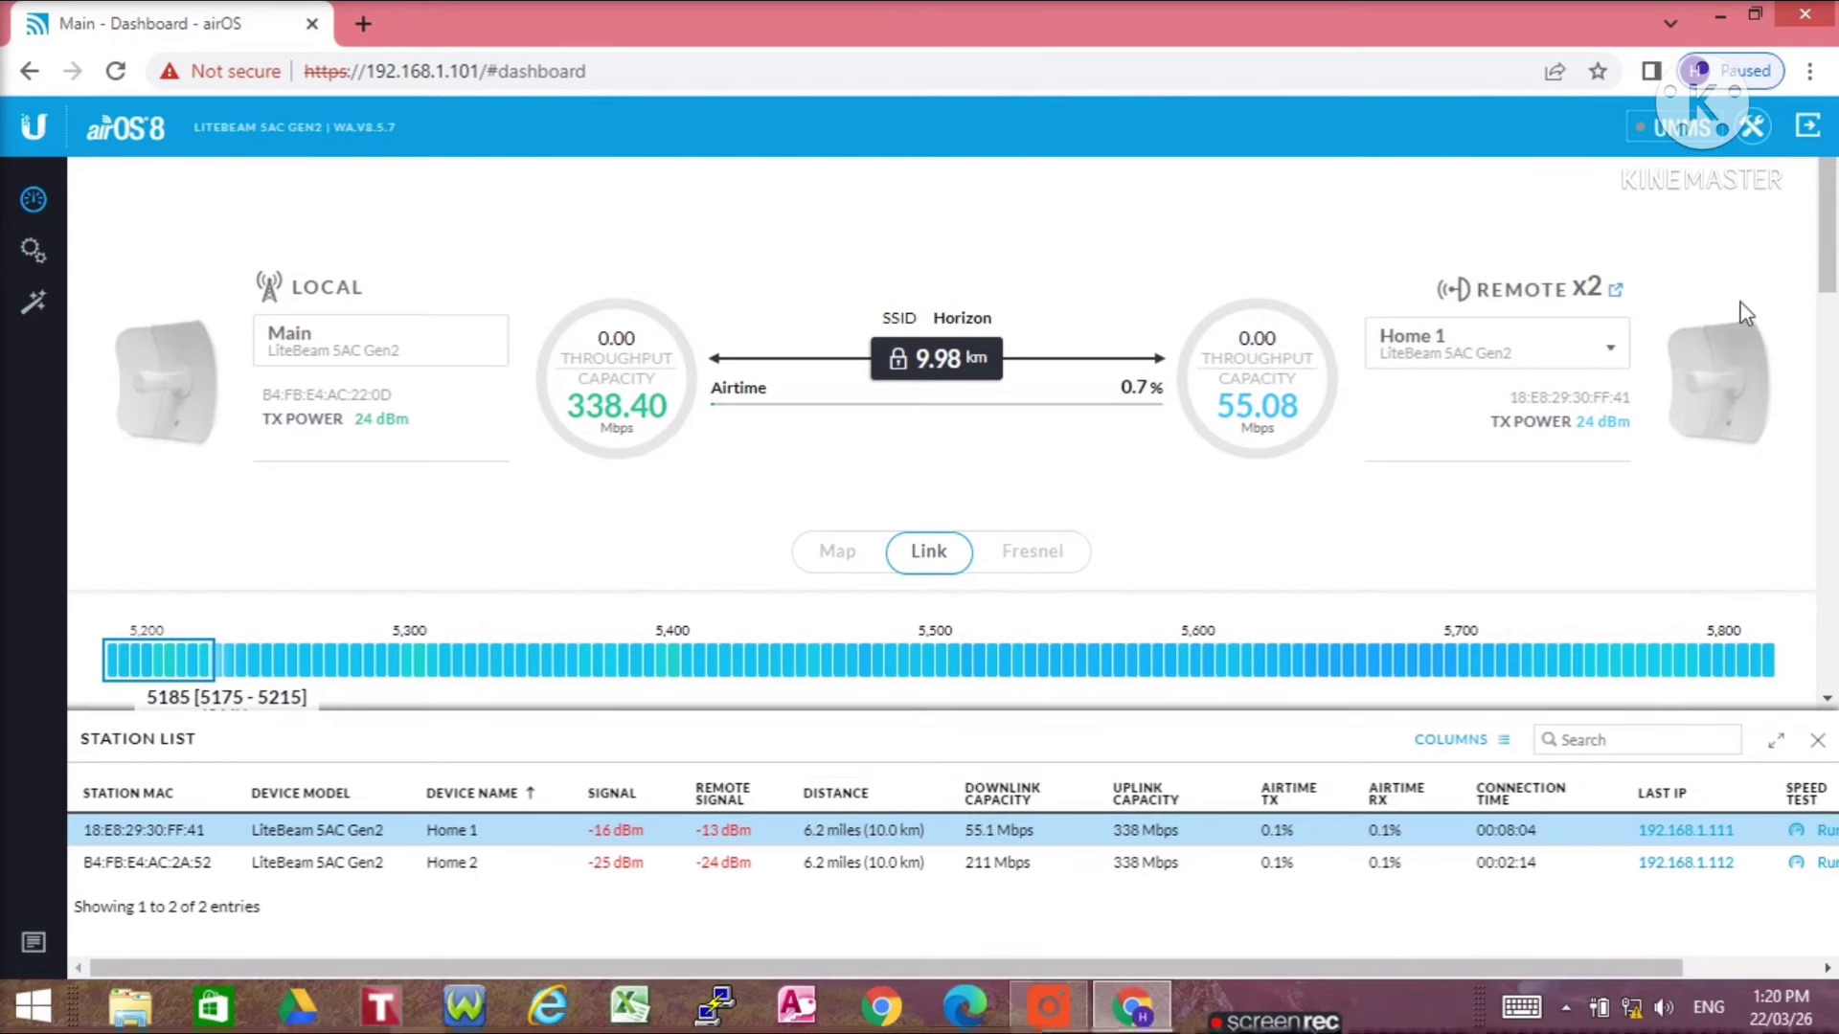
pyautogui.moveTo(1829, 260)
pyautogui.mouseDown()
pyautogui.moveTo(1830, 291)
pyautogui.moveTo(1831, 276)
pyautogui.mouseUp()
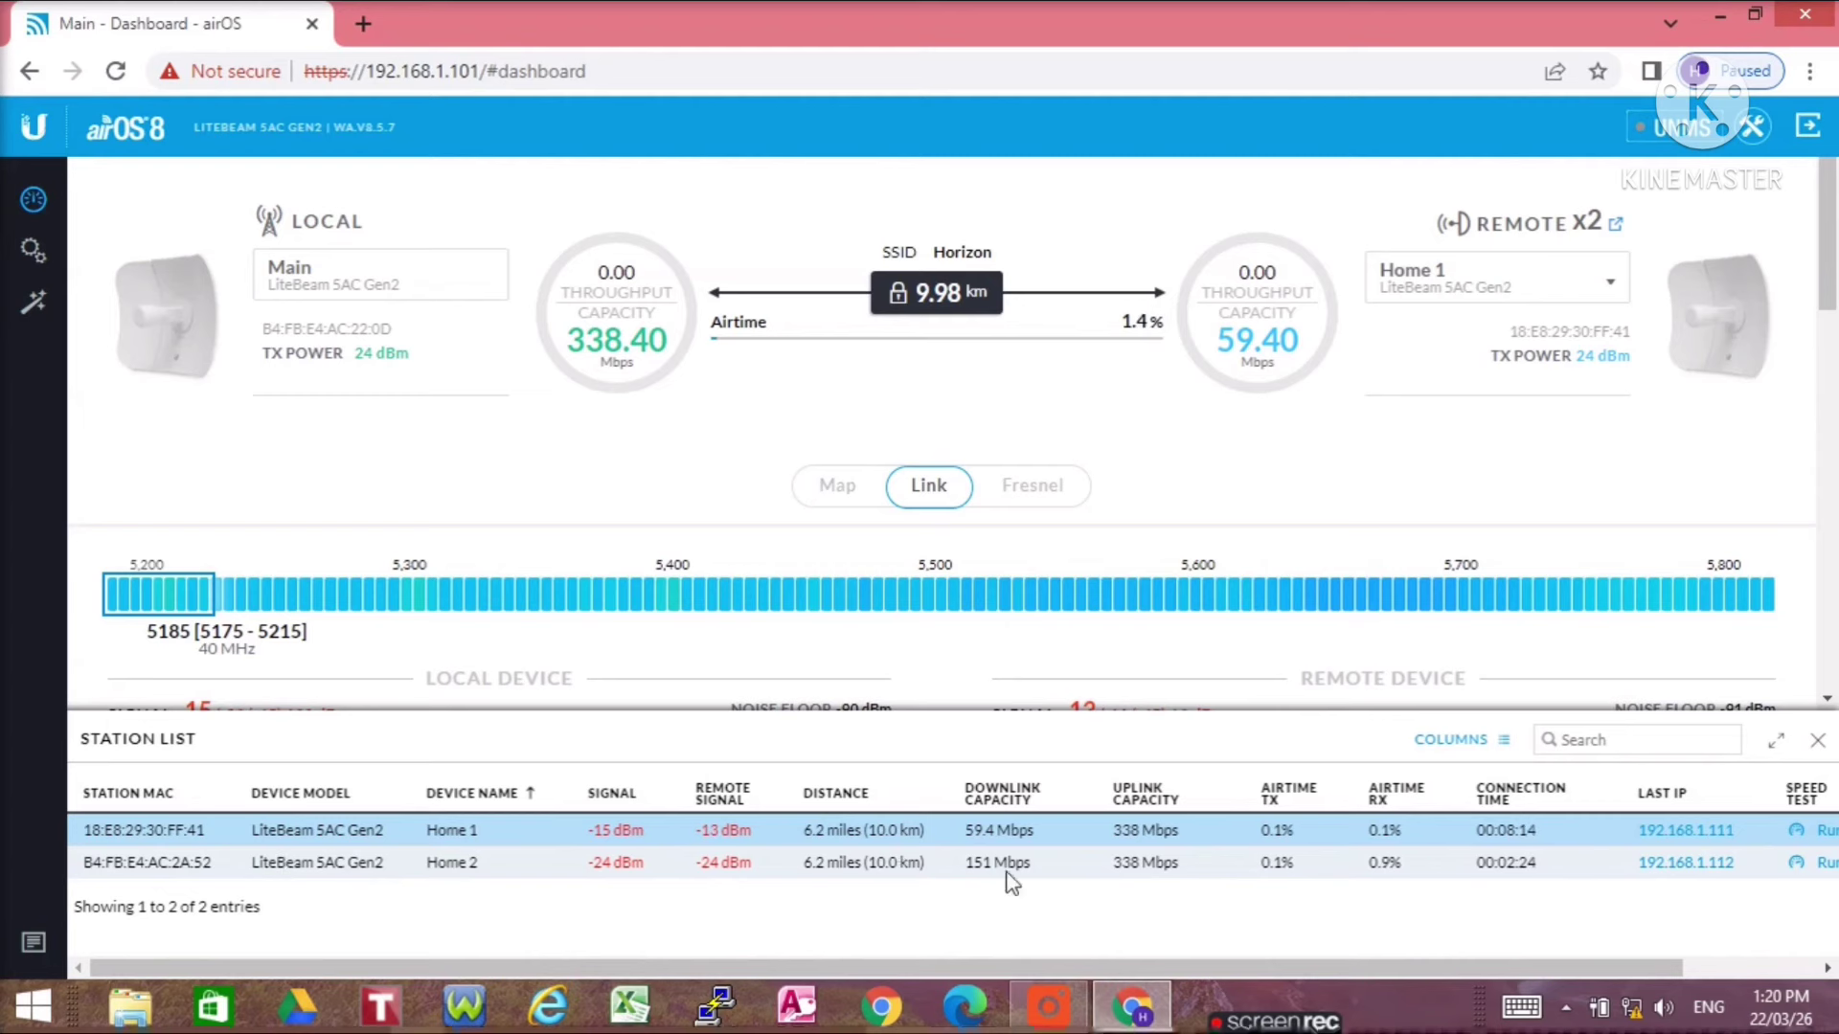
# Open Home 2 at 192.168.1.112 in a new tab, bypass the warning, and log in with saved credentials
pyautogui.click(1688, 863)
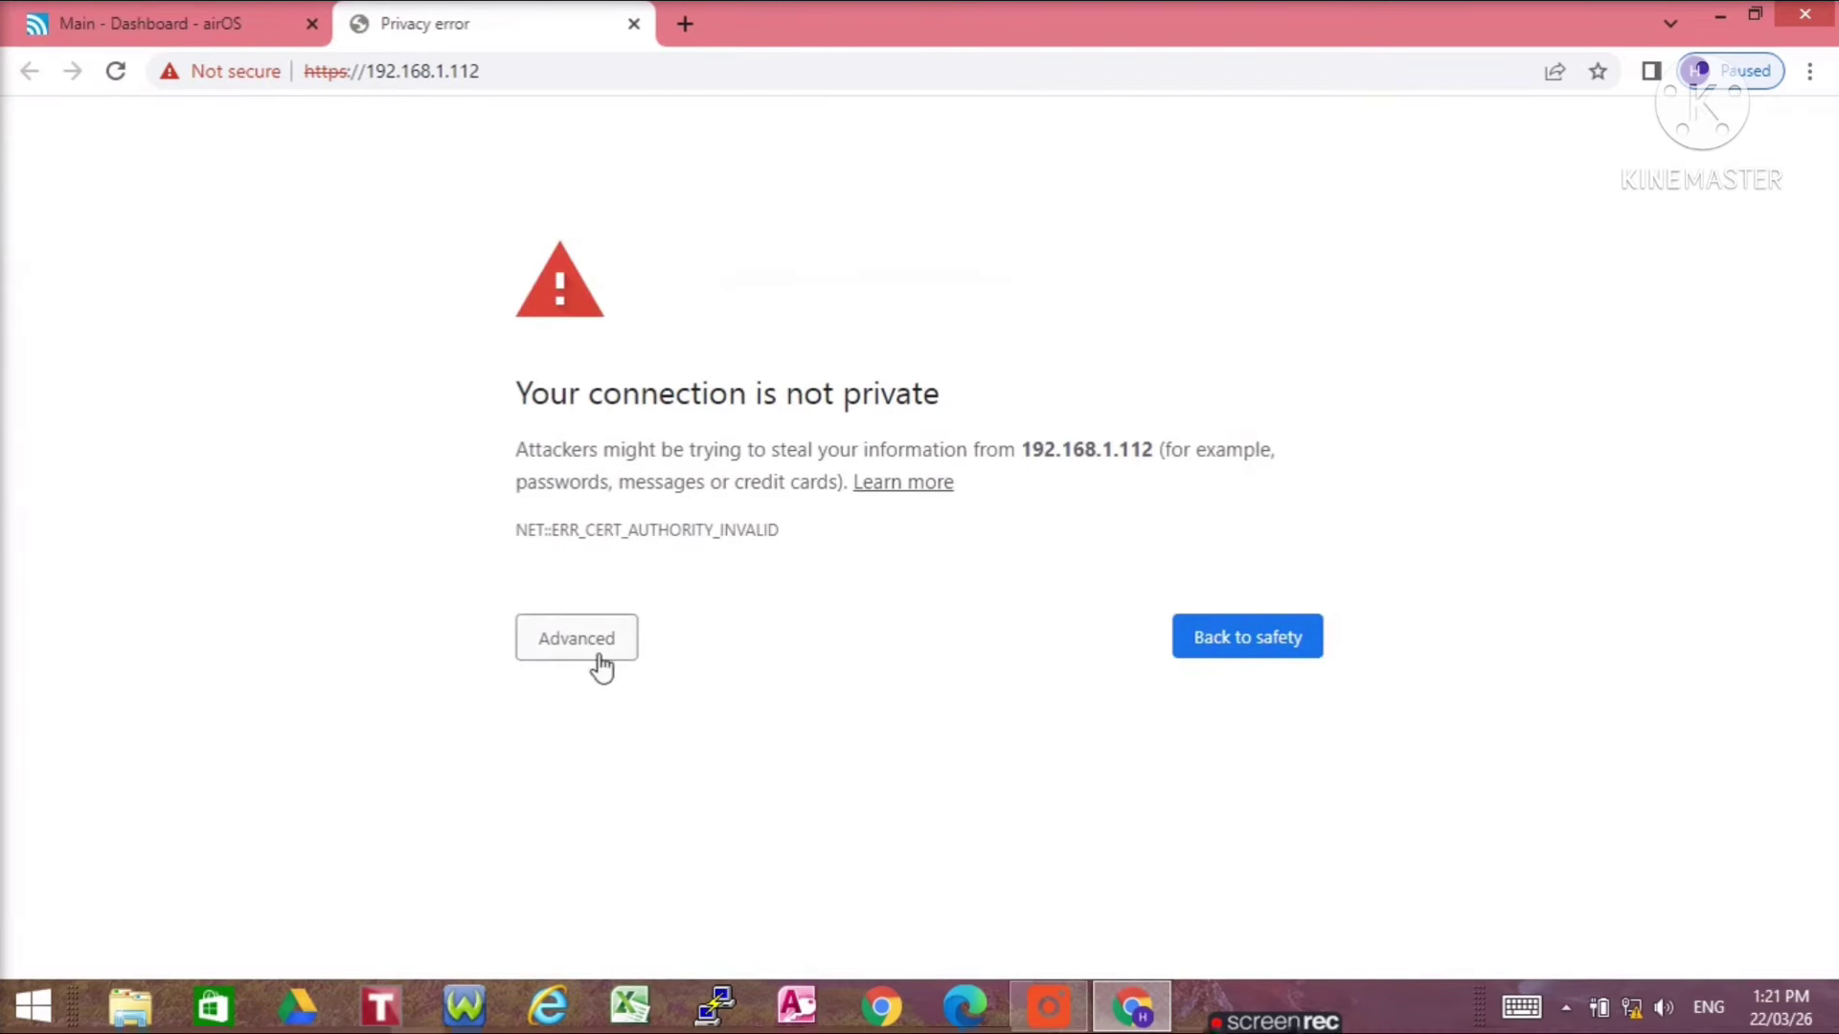
pyautogui.click(592, 653)
pyautogui.click(640, 846)
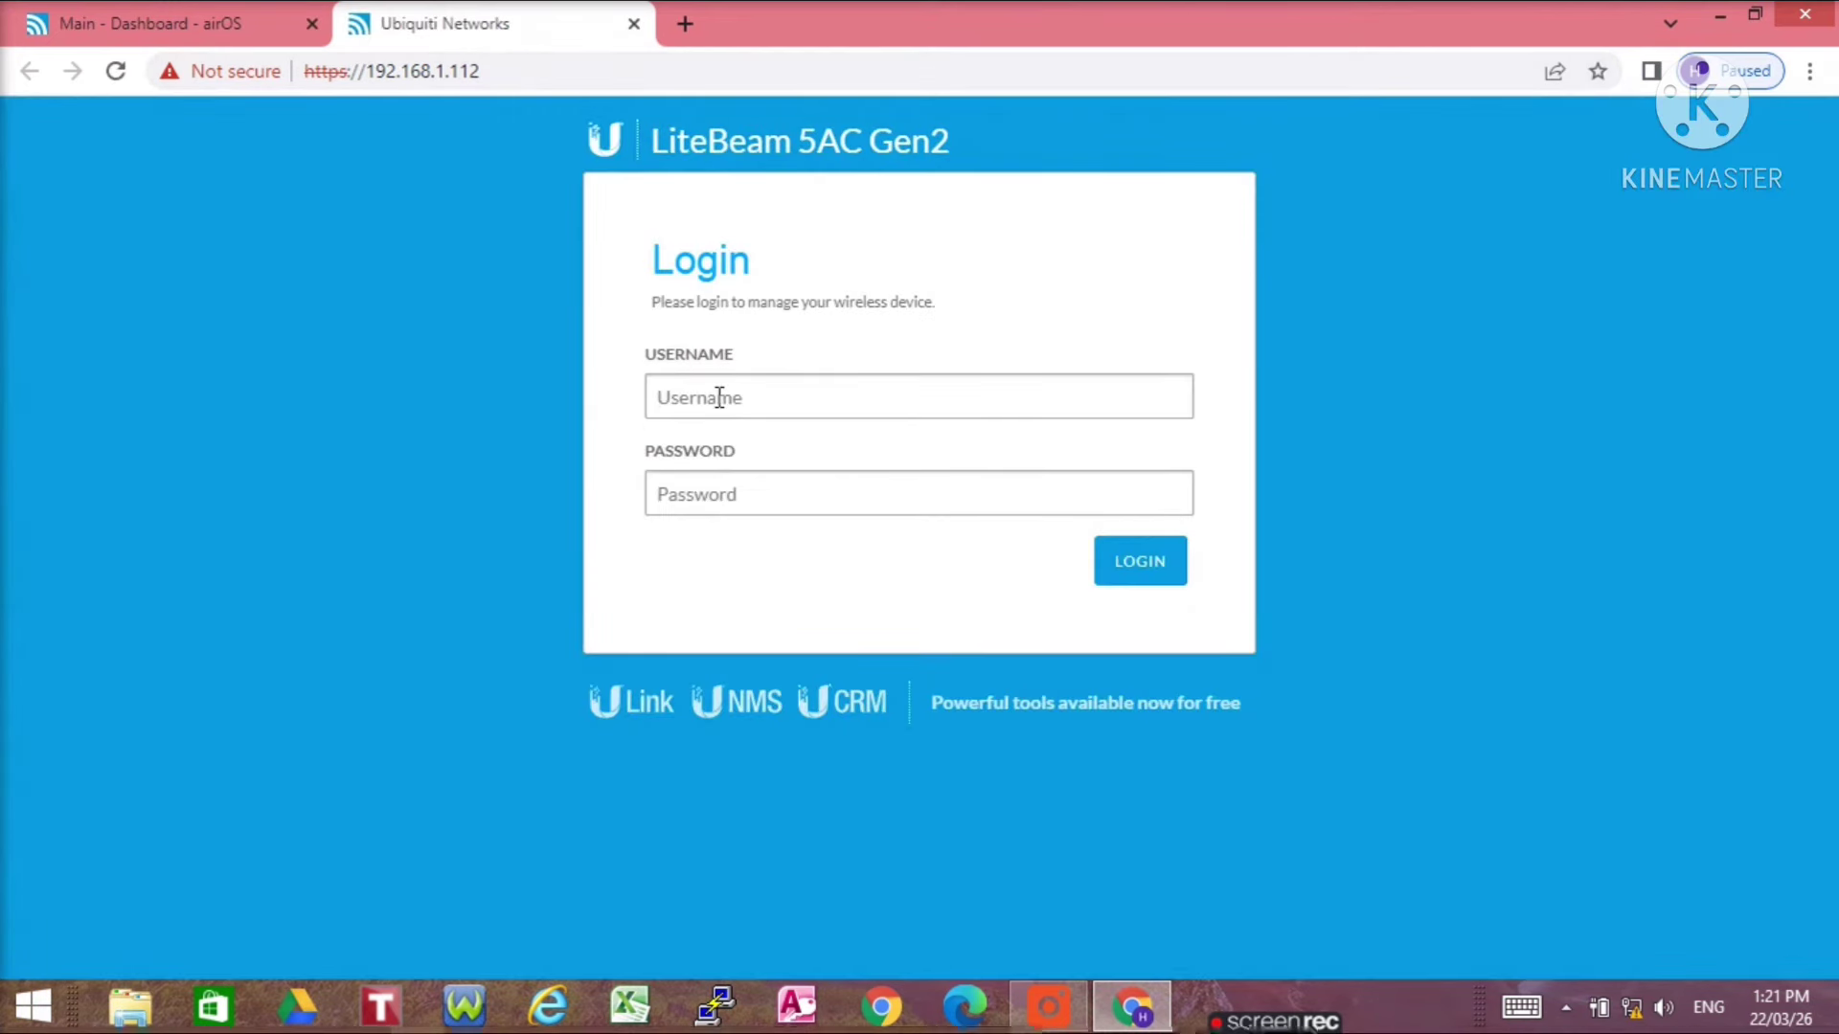
pyautogui.click(719, 396)
pyautogui.click(711, 459)
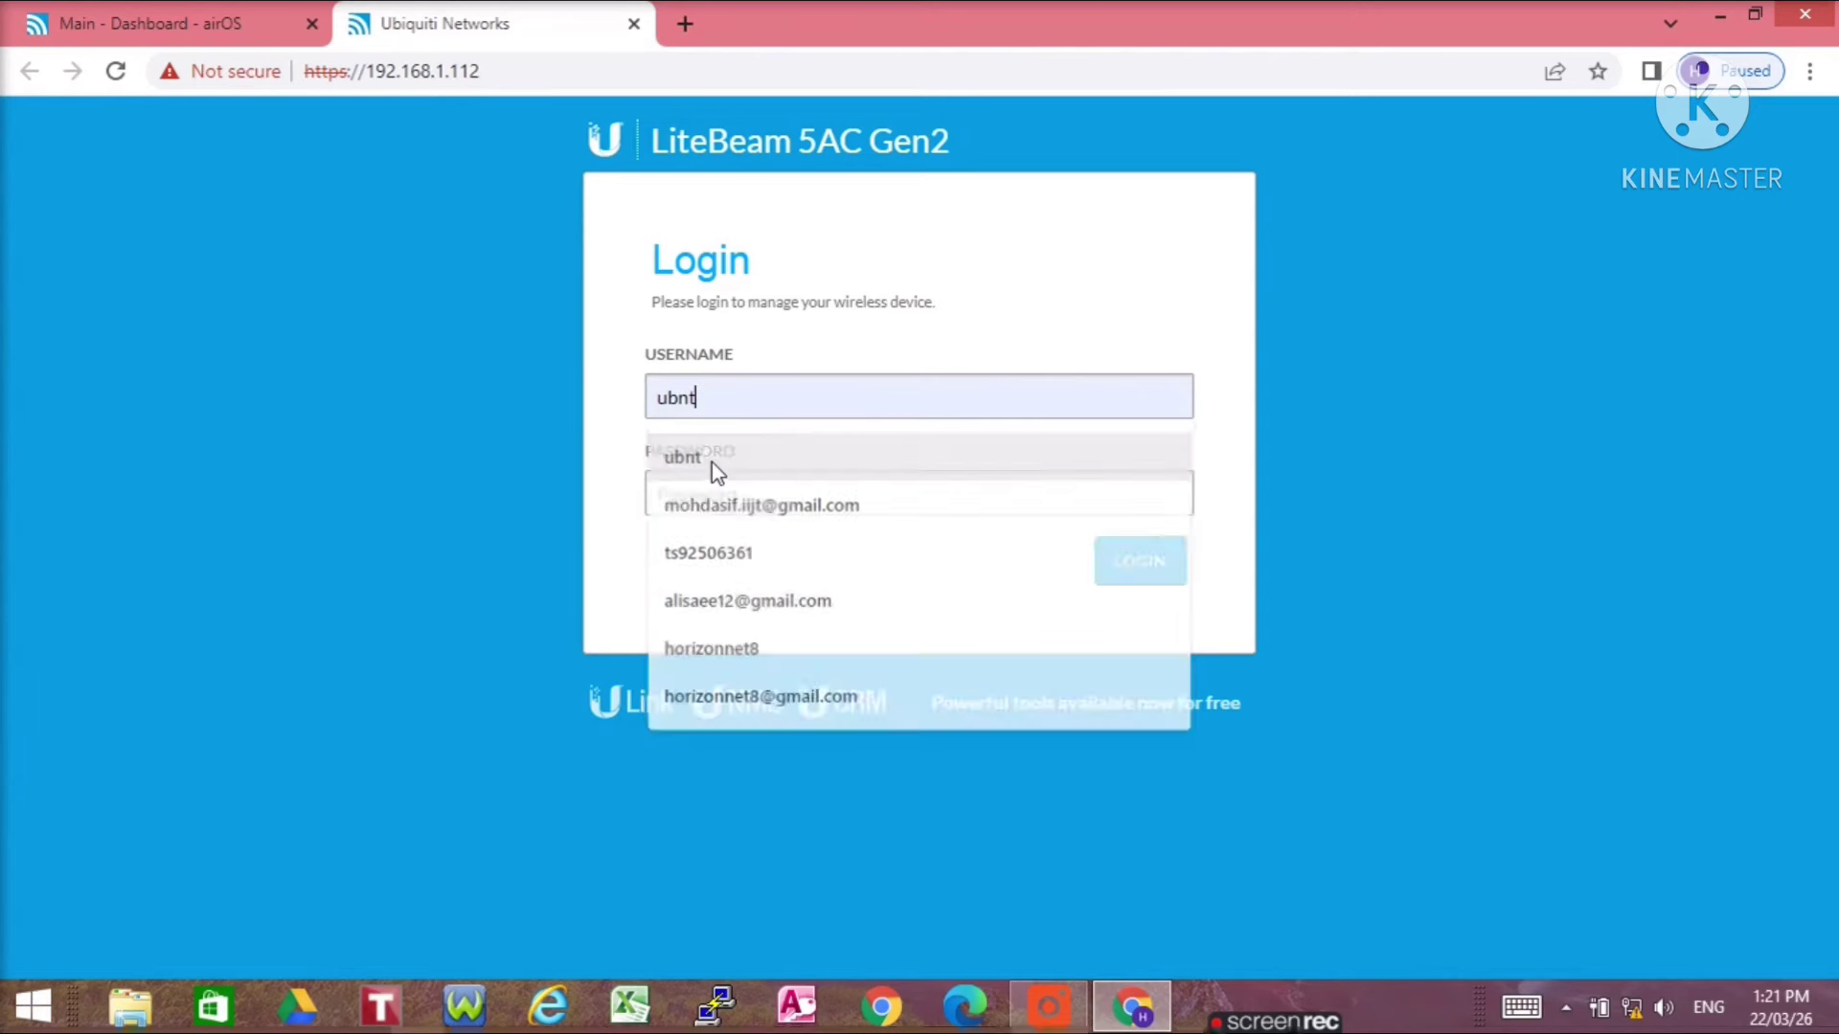
pyautogui.click(715, 488)
pyautogui.write('u')
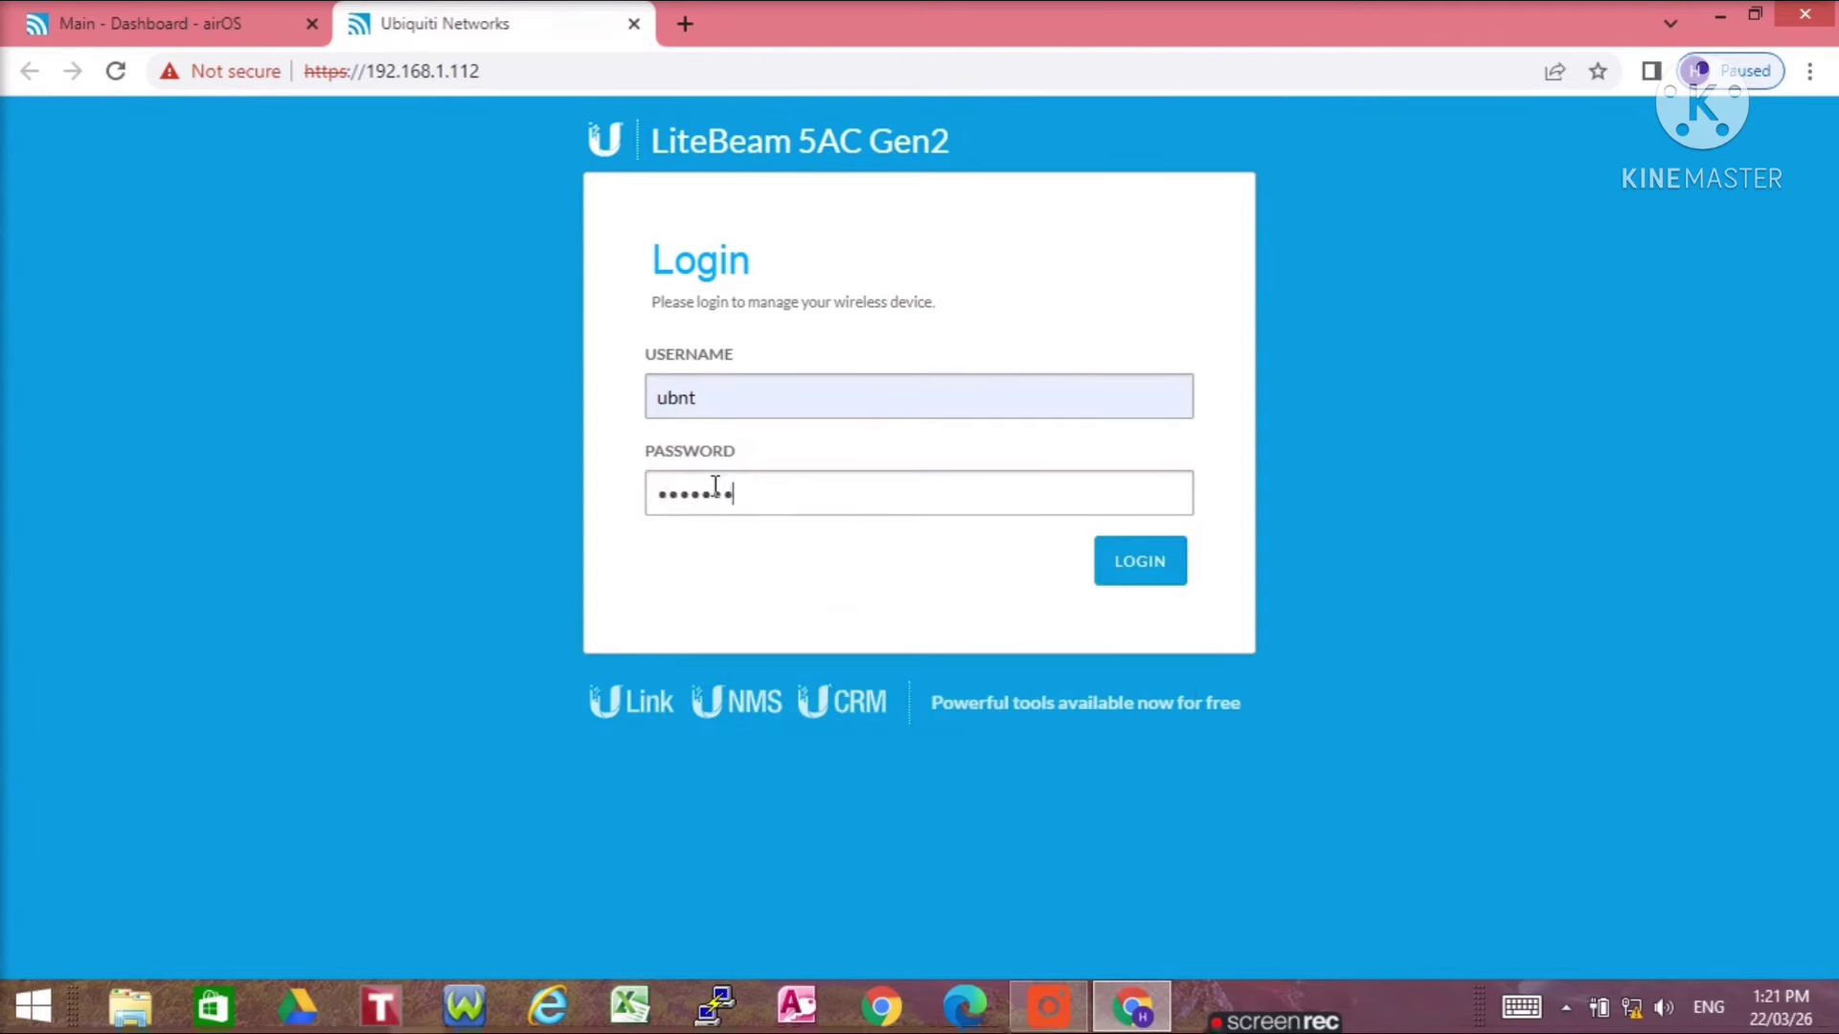
pyautogui.write('***')
pyautogui.press('Return')
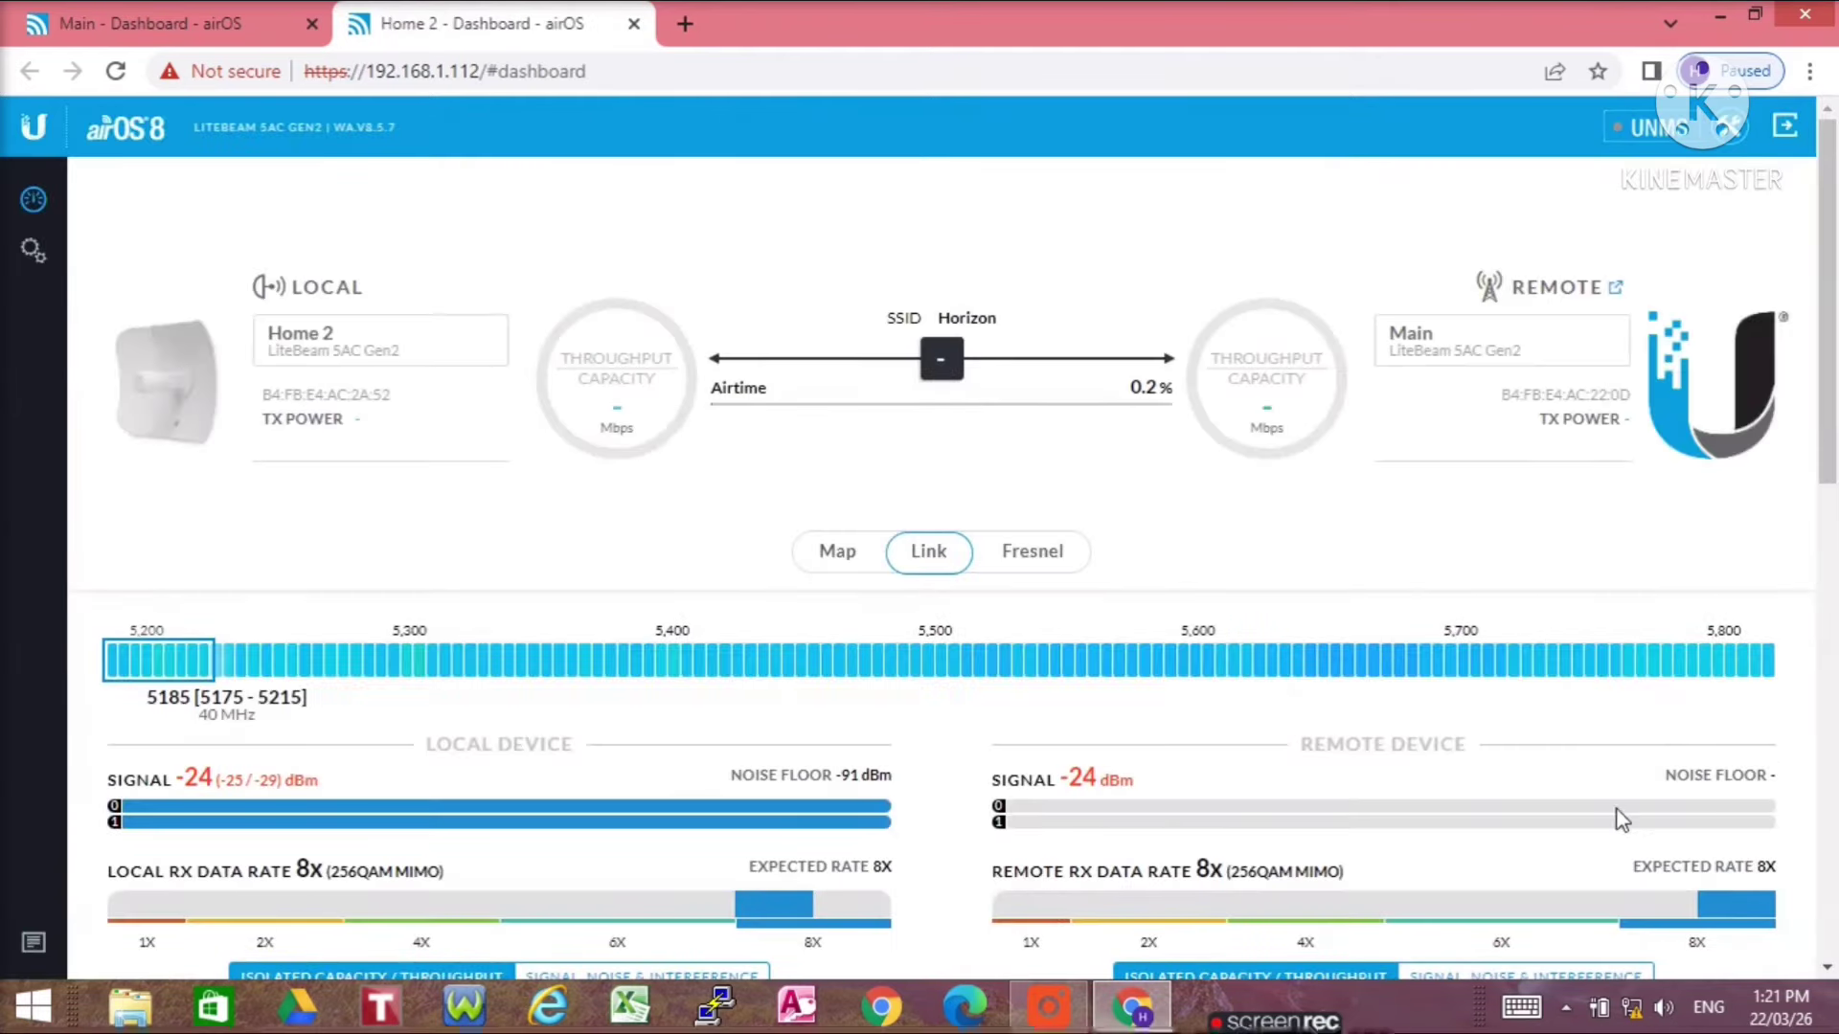
# Review the Home 2 dashboard values, then return to the Main - Dashboard tab
pyautogui.scroll(-2, 1829, 500)
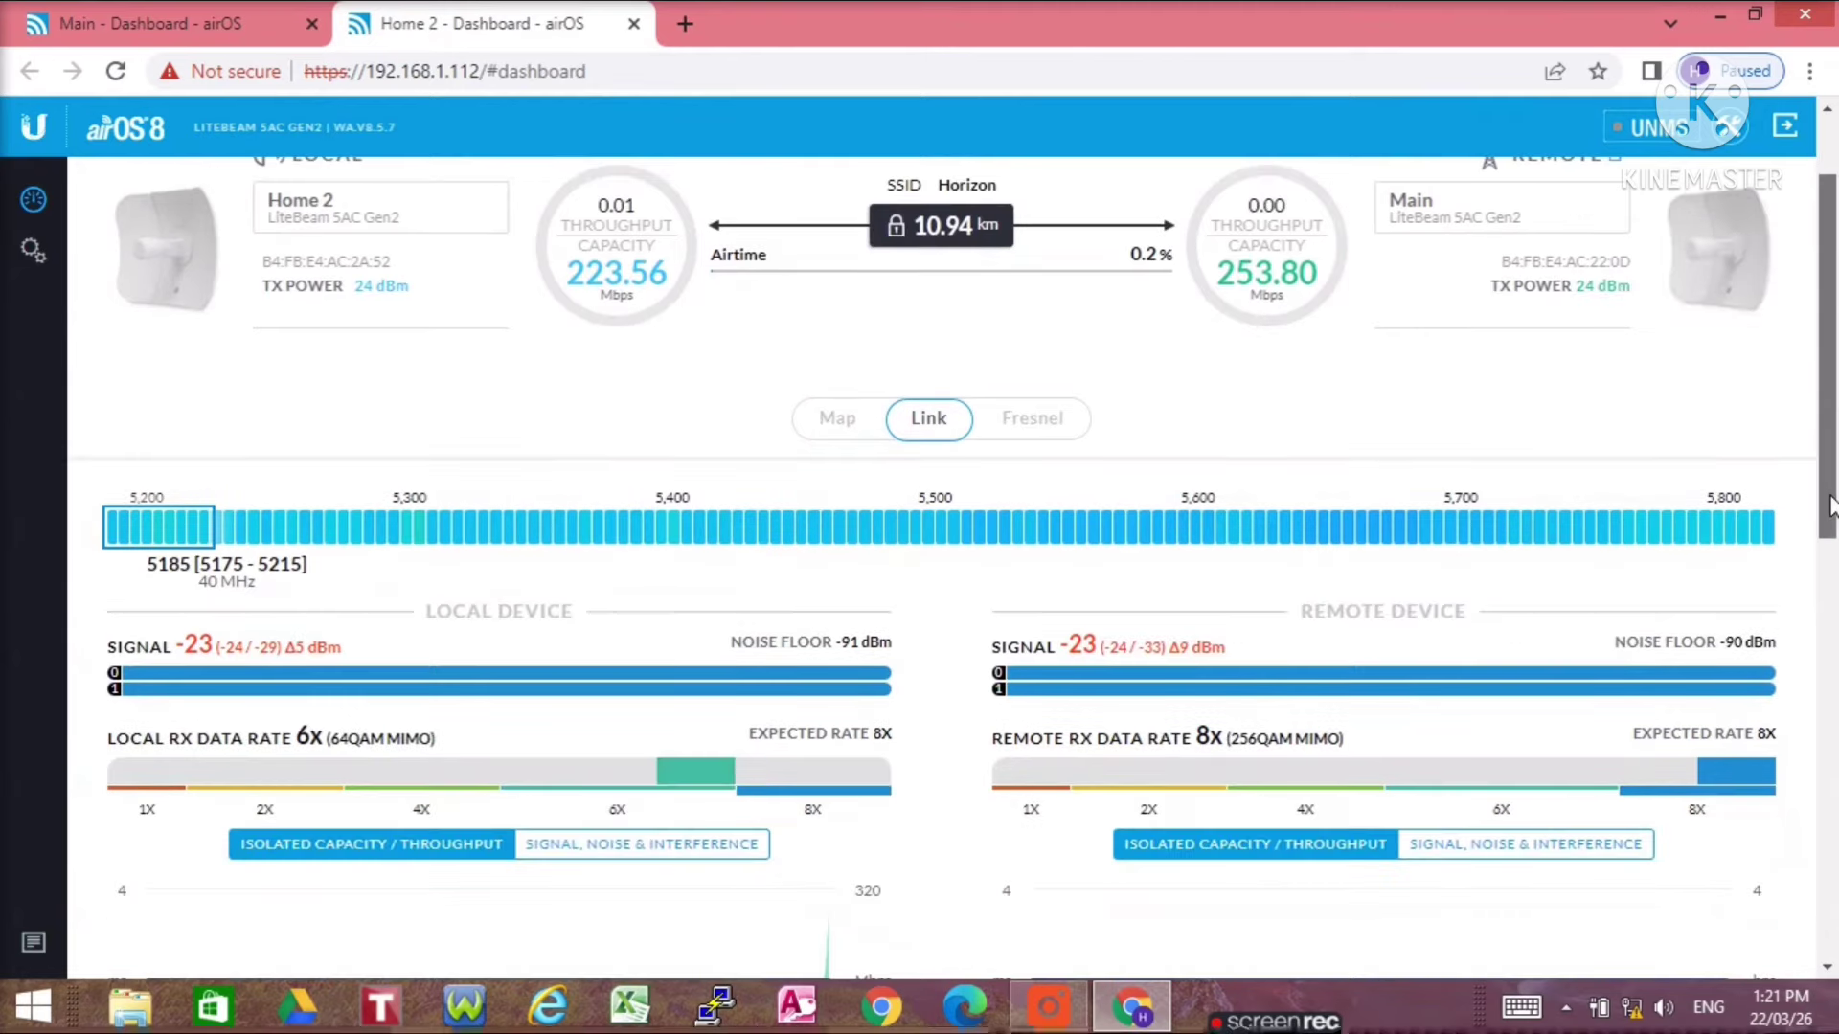
pyautogui.scroll(1, 1829, 500)
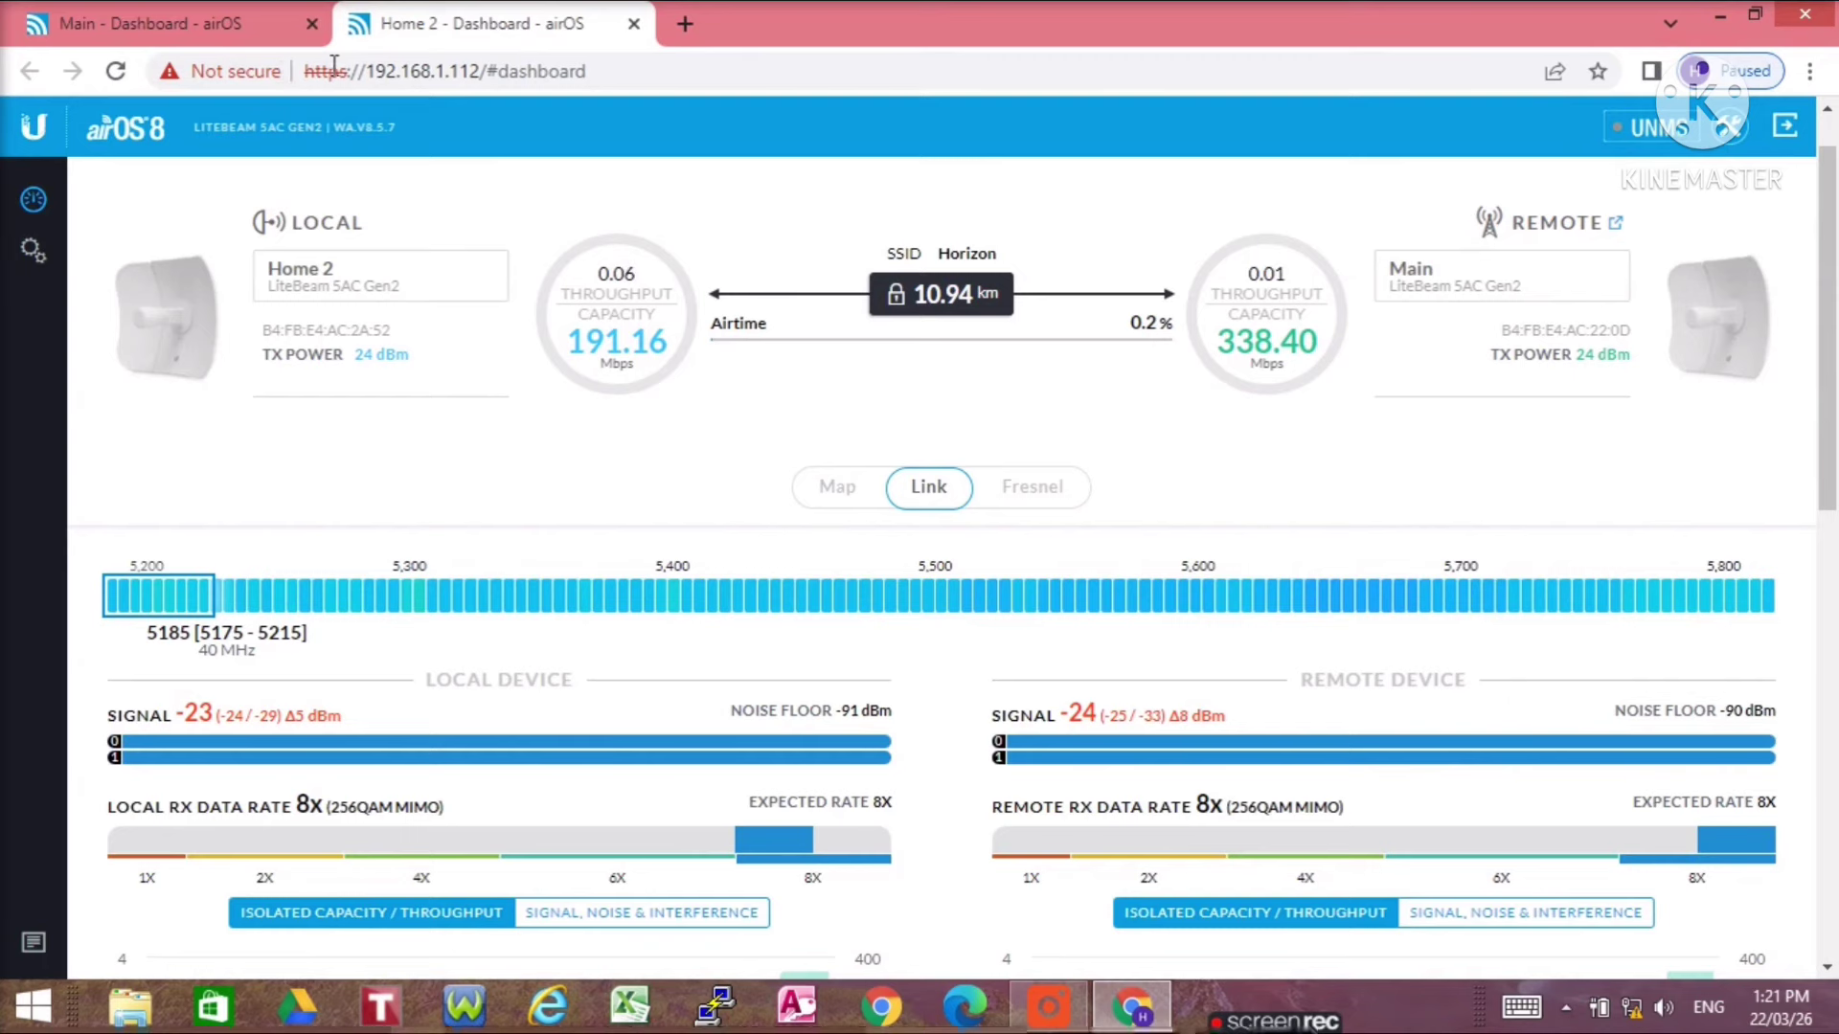
pyautogui.click(186, 21)
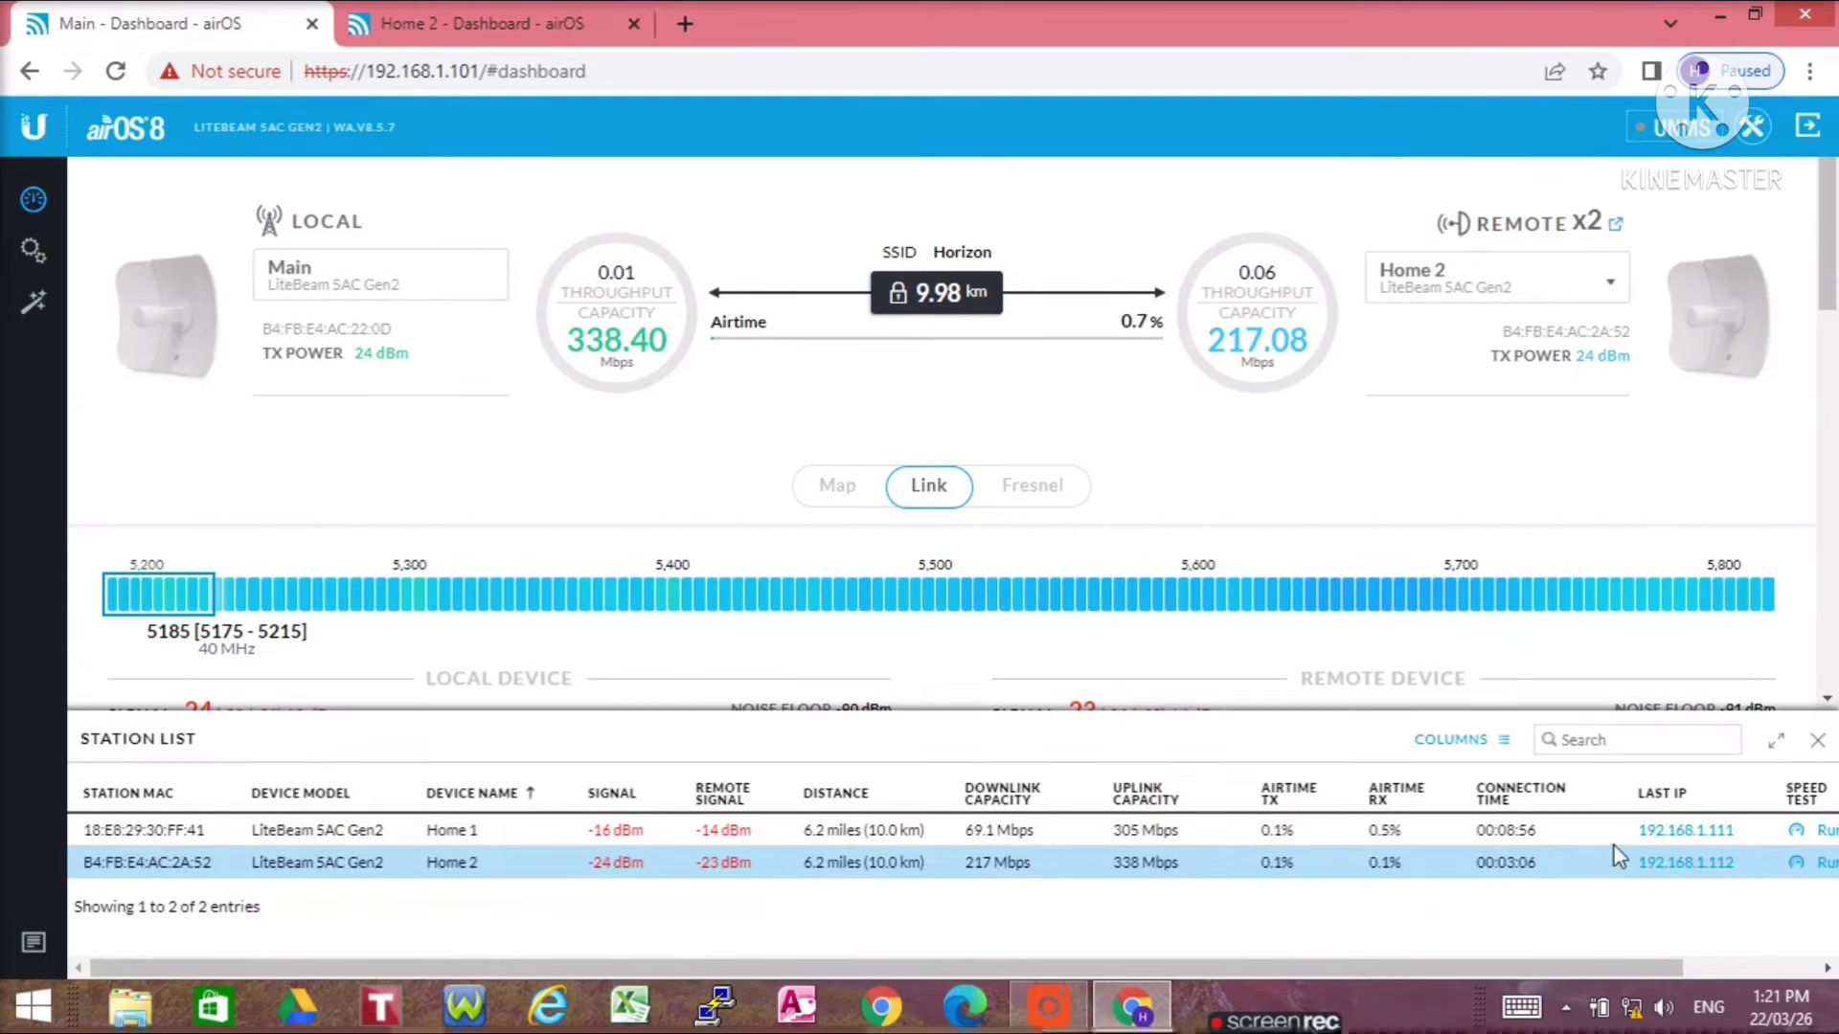
# Open Home 1's 192.168.1.111 management page in a new tab, proceeding past the certificate warning
pyautogui.click(1685, 830)
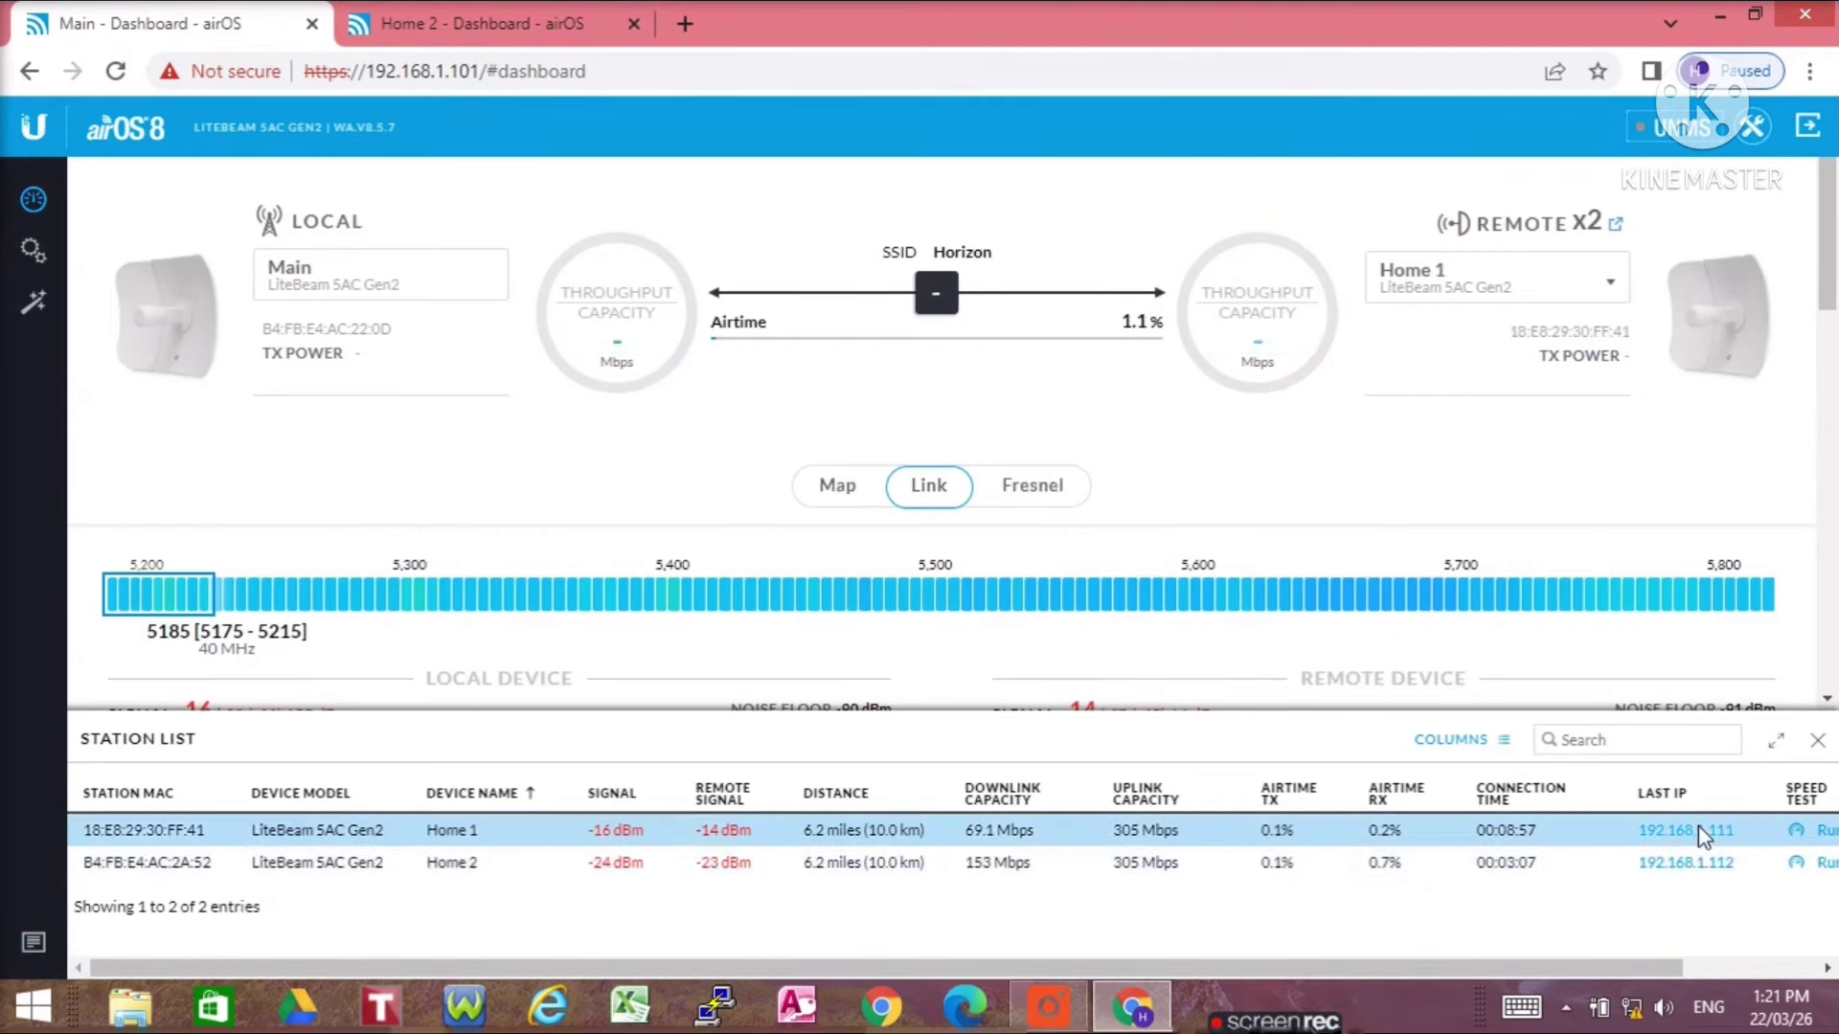
pyautogui.click(1698, 829)
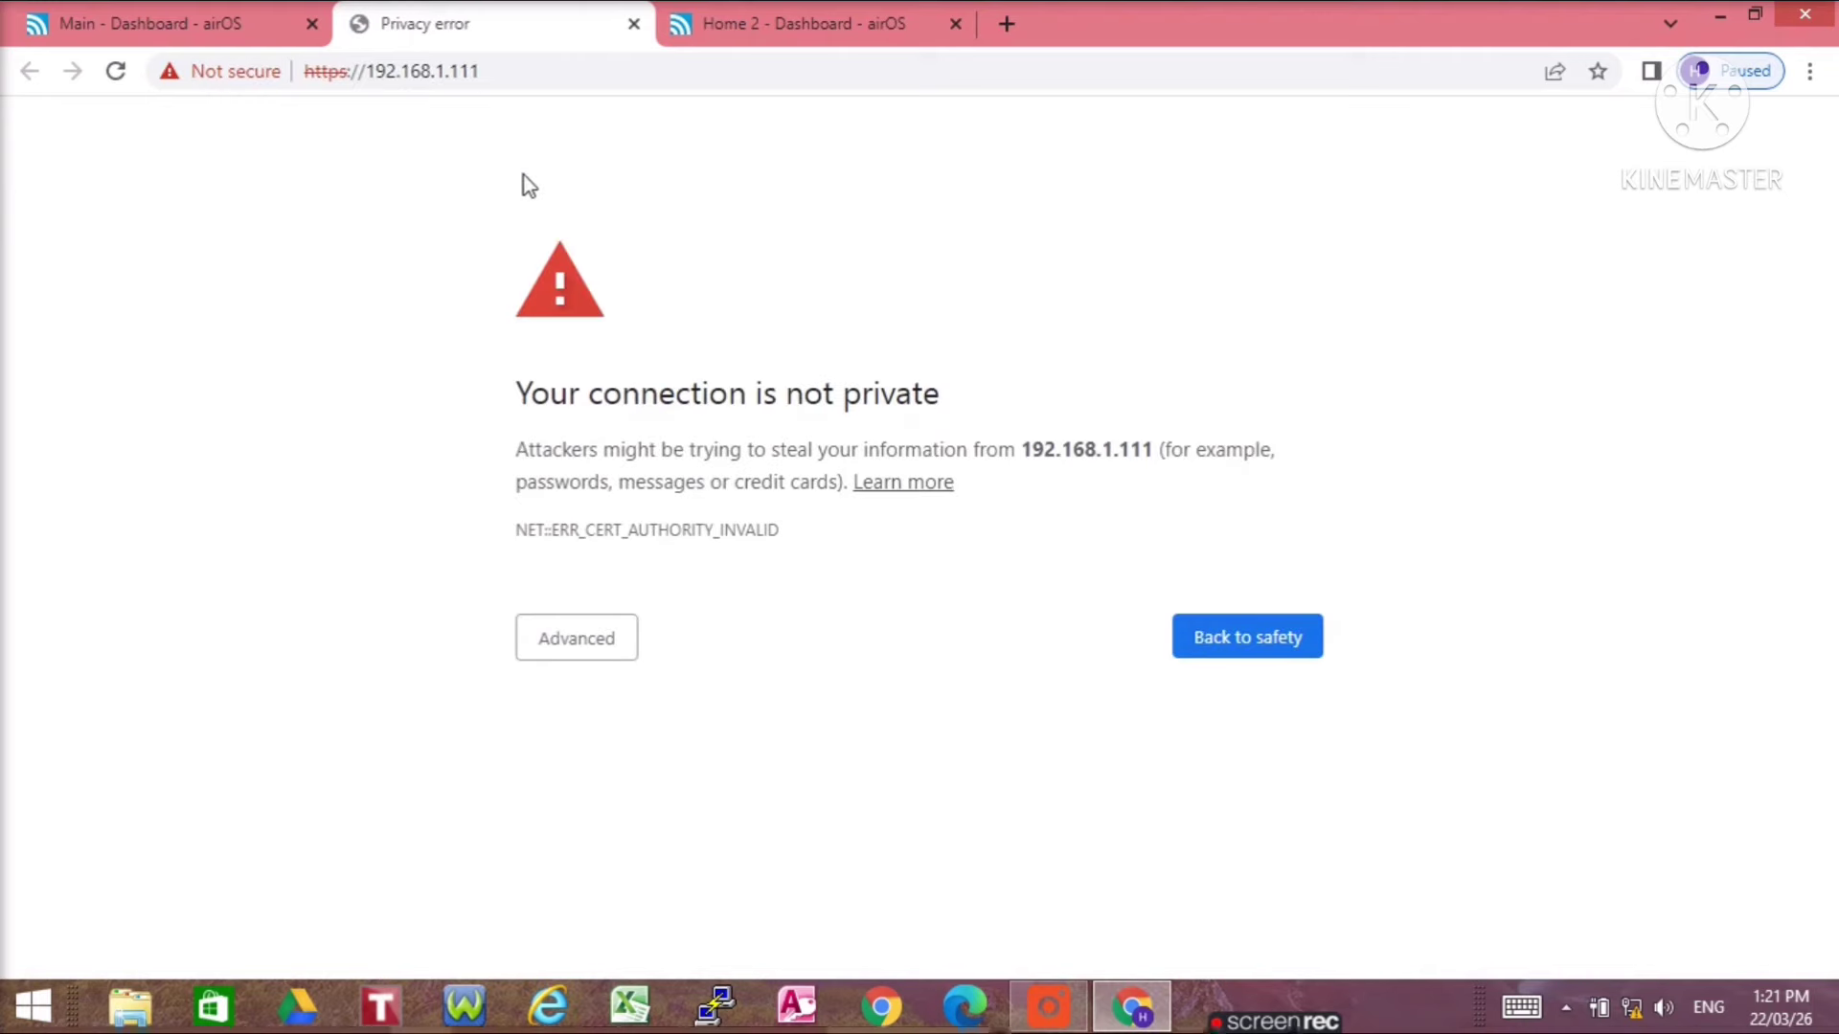
pyautogui.click(583, 652)
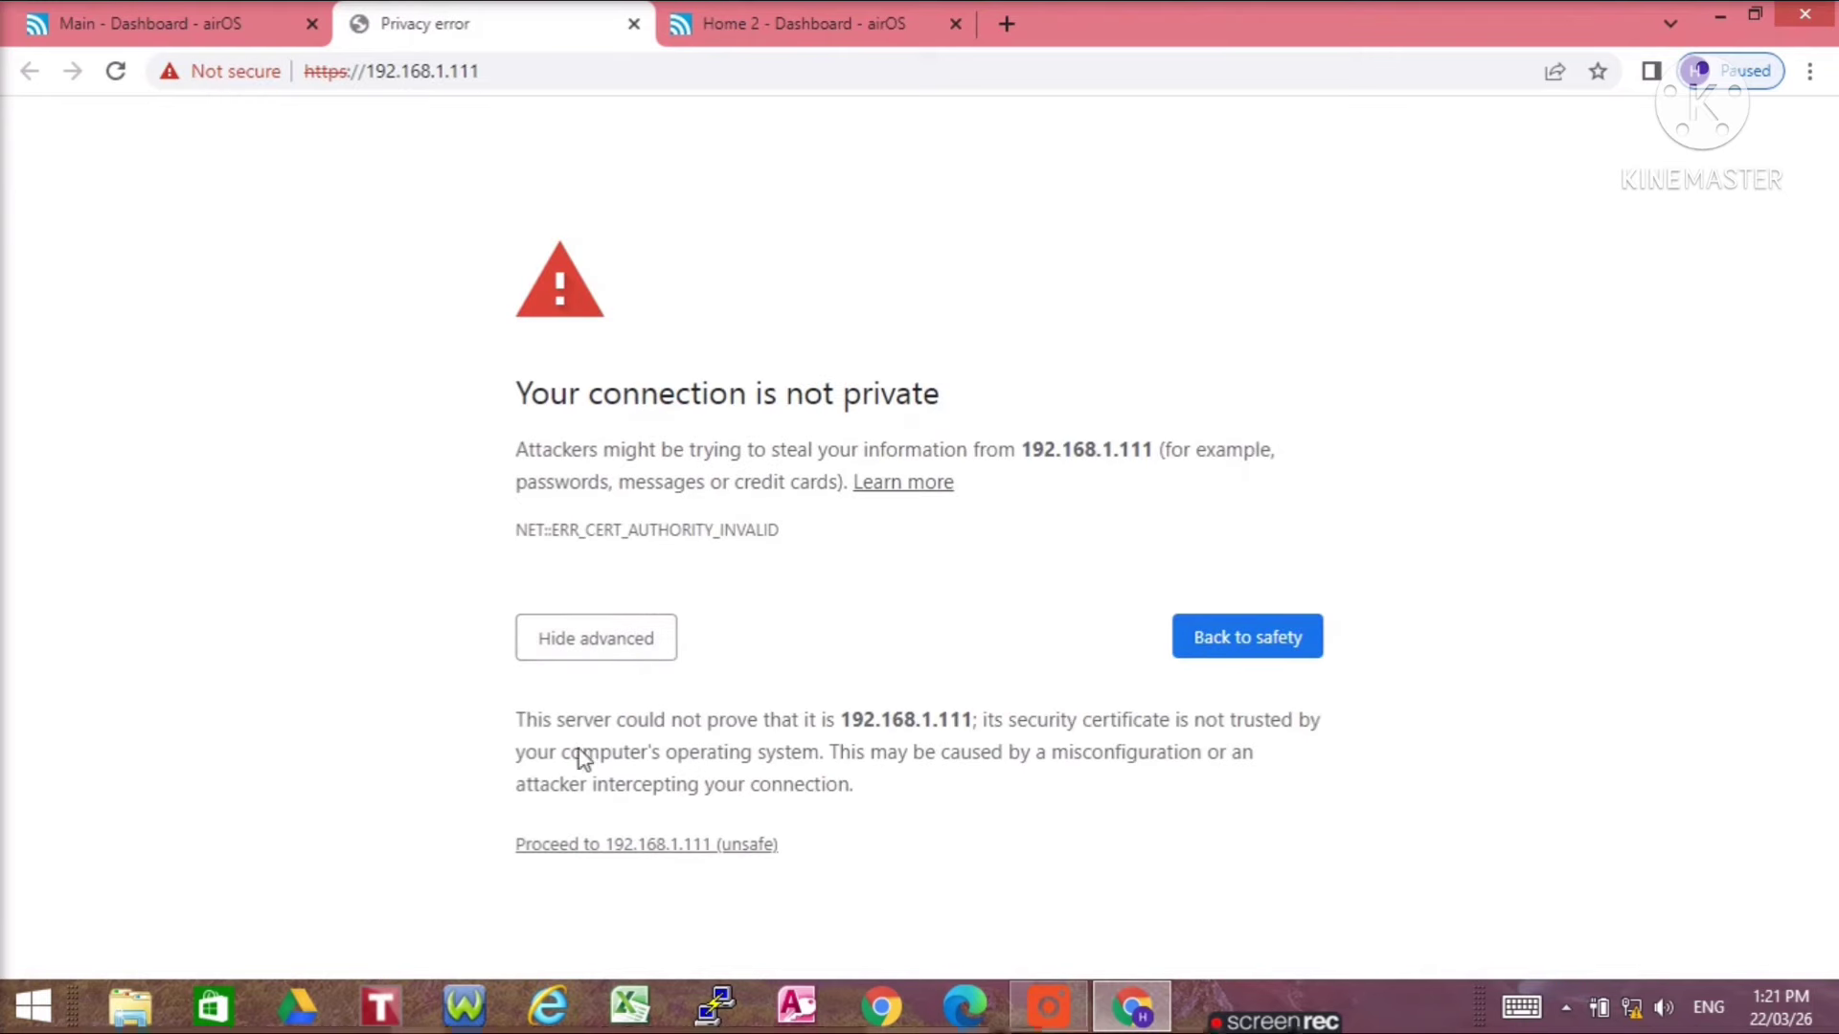
pyautogui.click(653, 857)
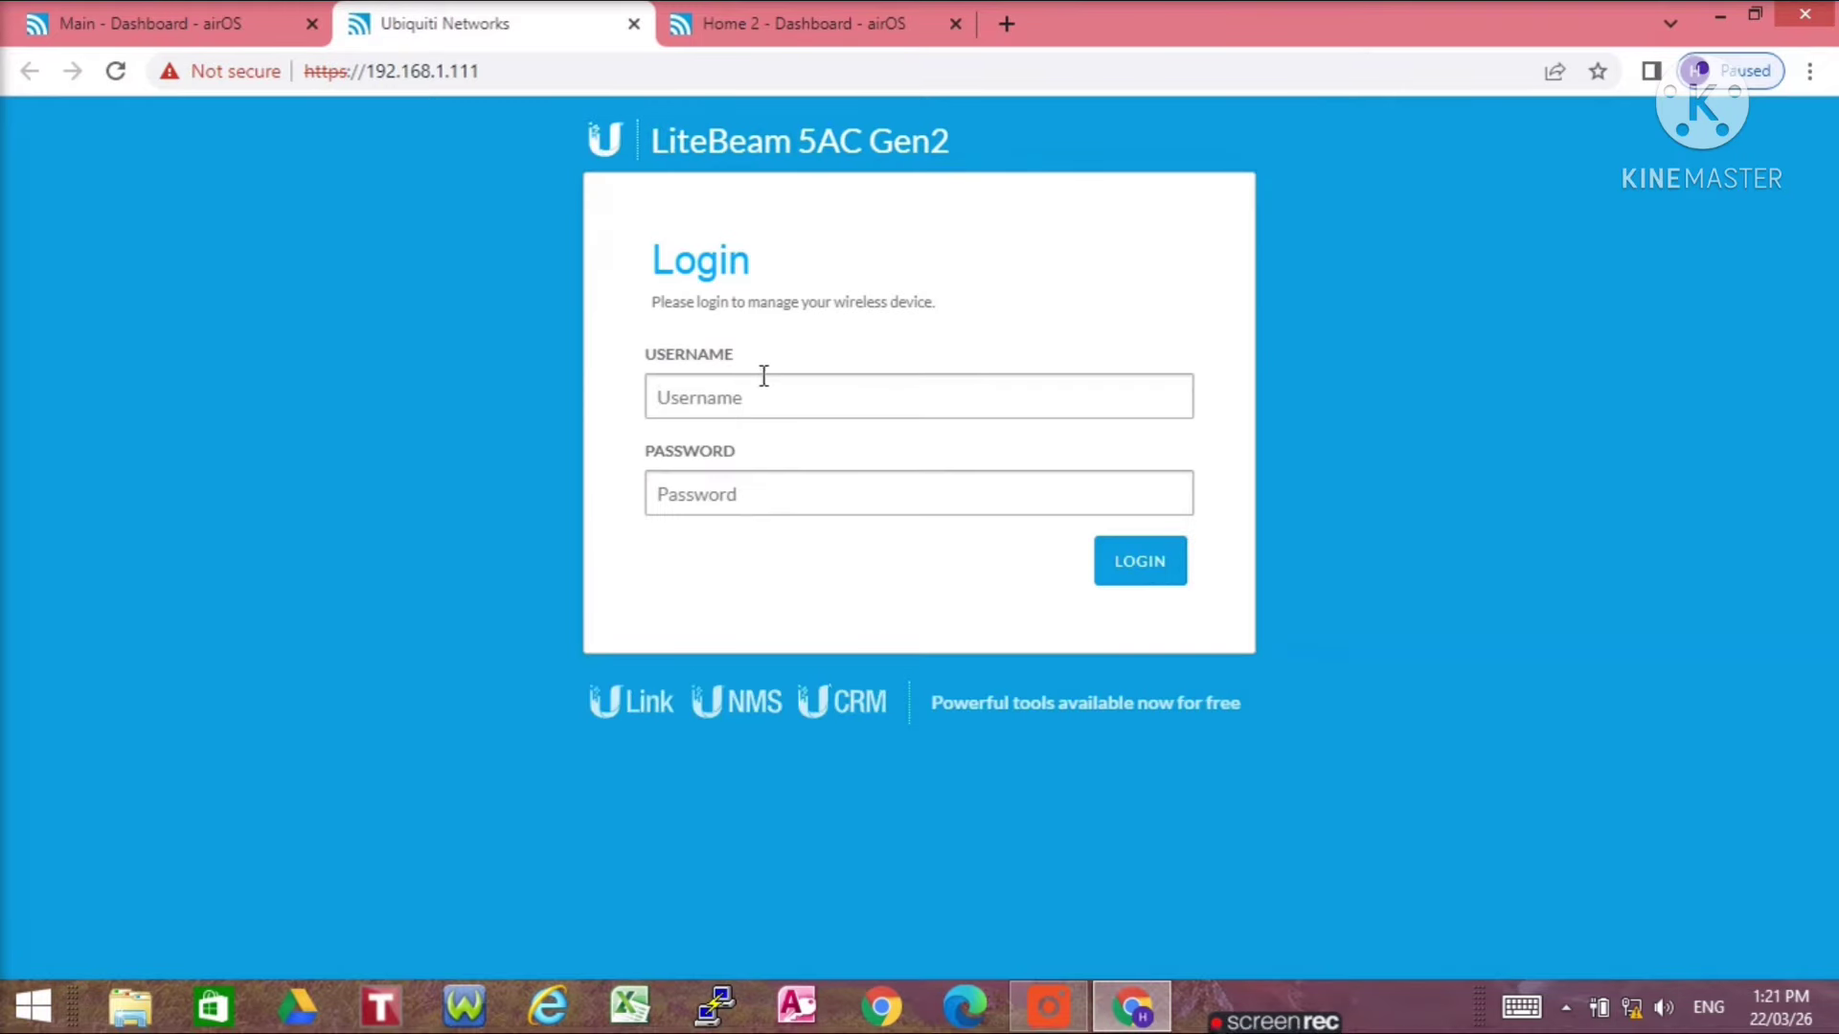
# Log in to Home 1 with the saved username and its password
pyautogui.click(763, 377)
pyautogui.click(731, 456)
pyautogui.click(732, 493)
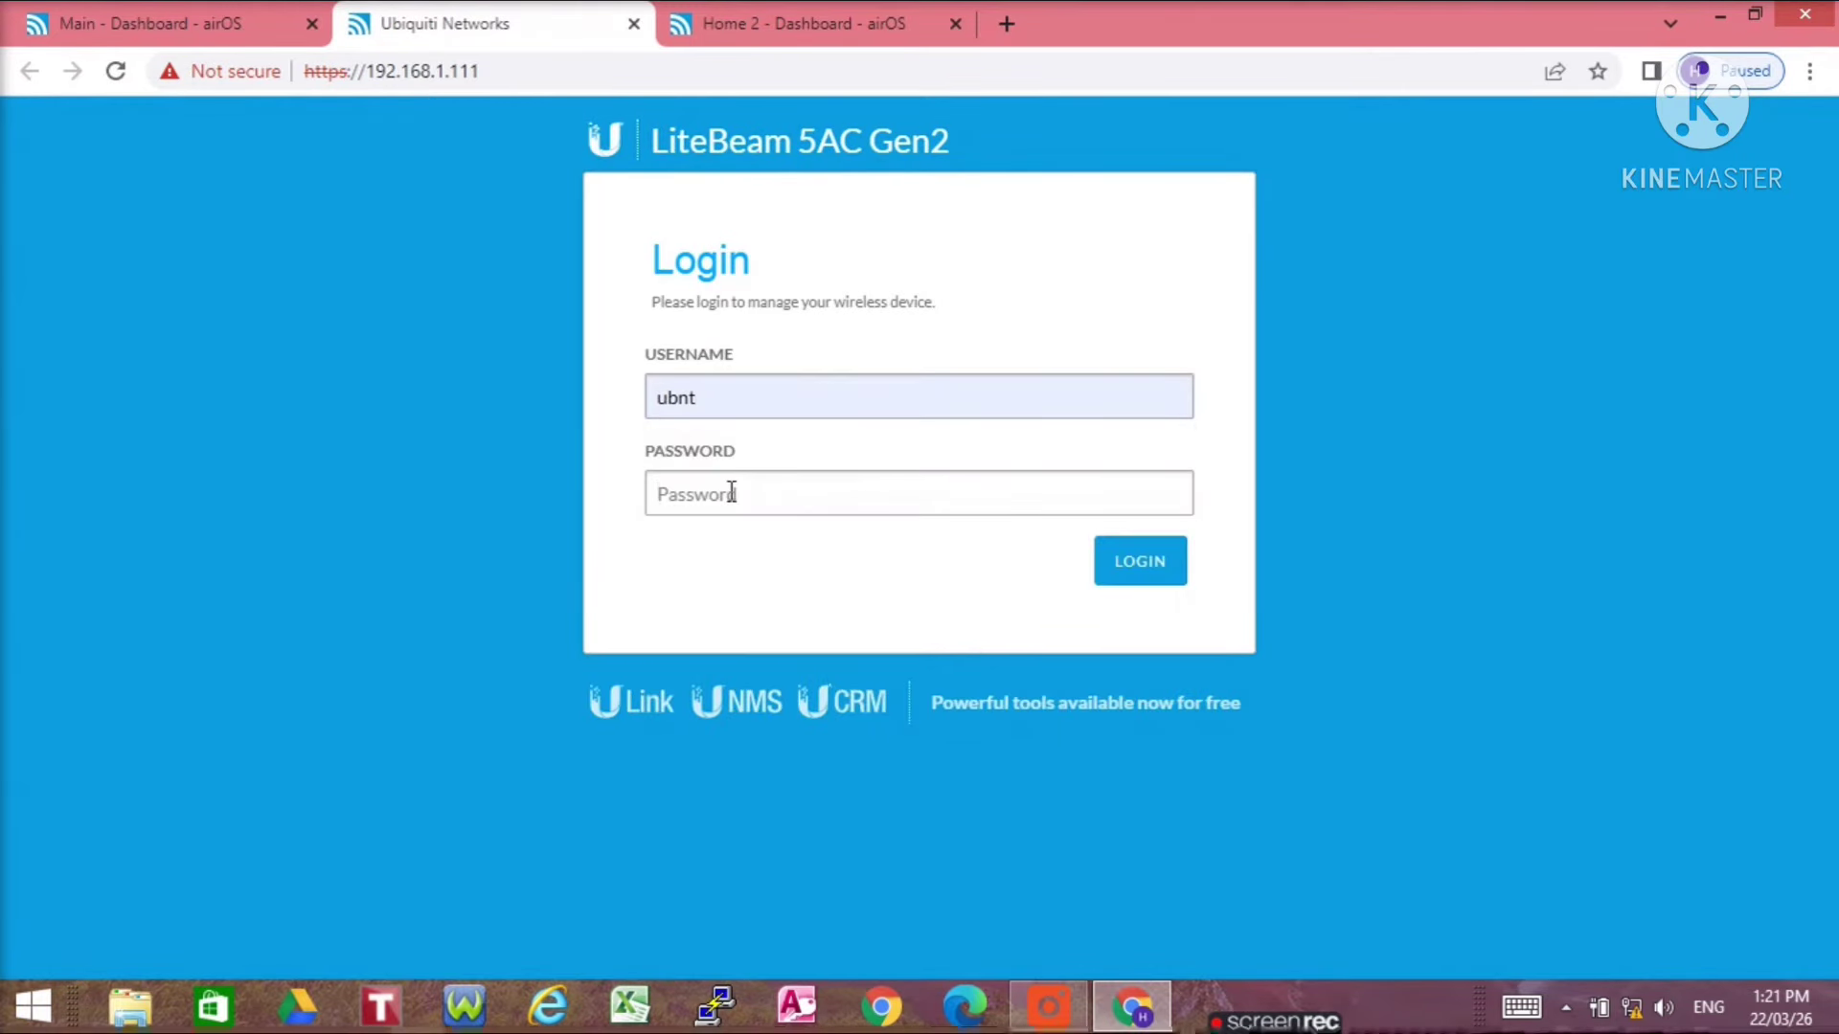
pyautogui.write('u')
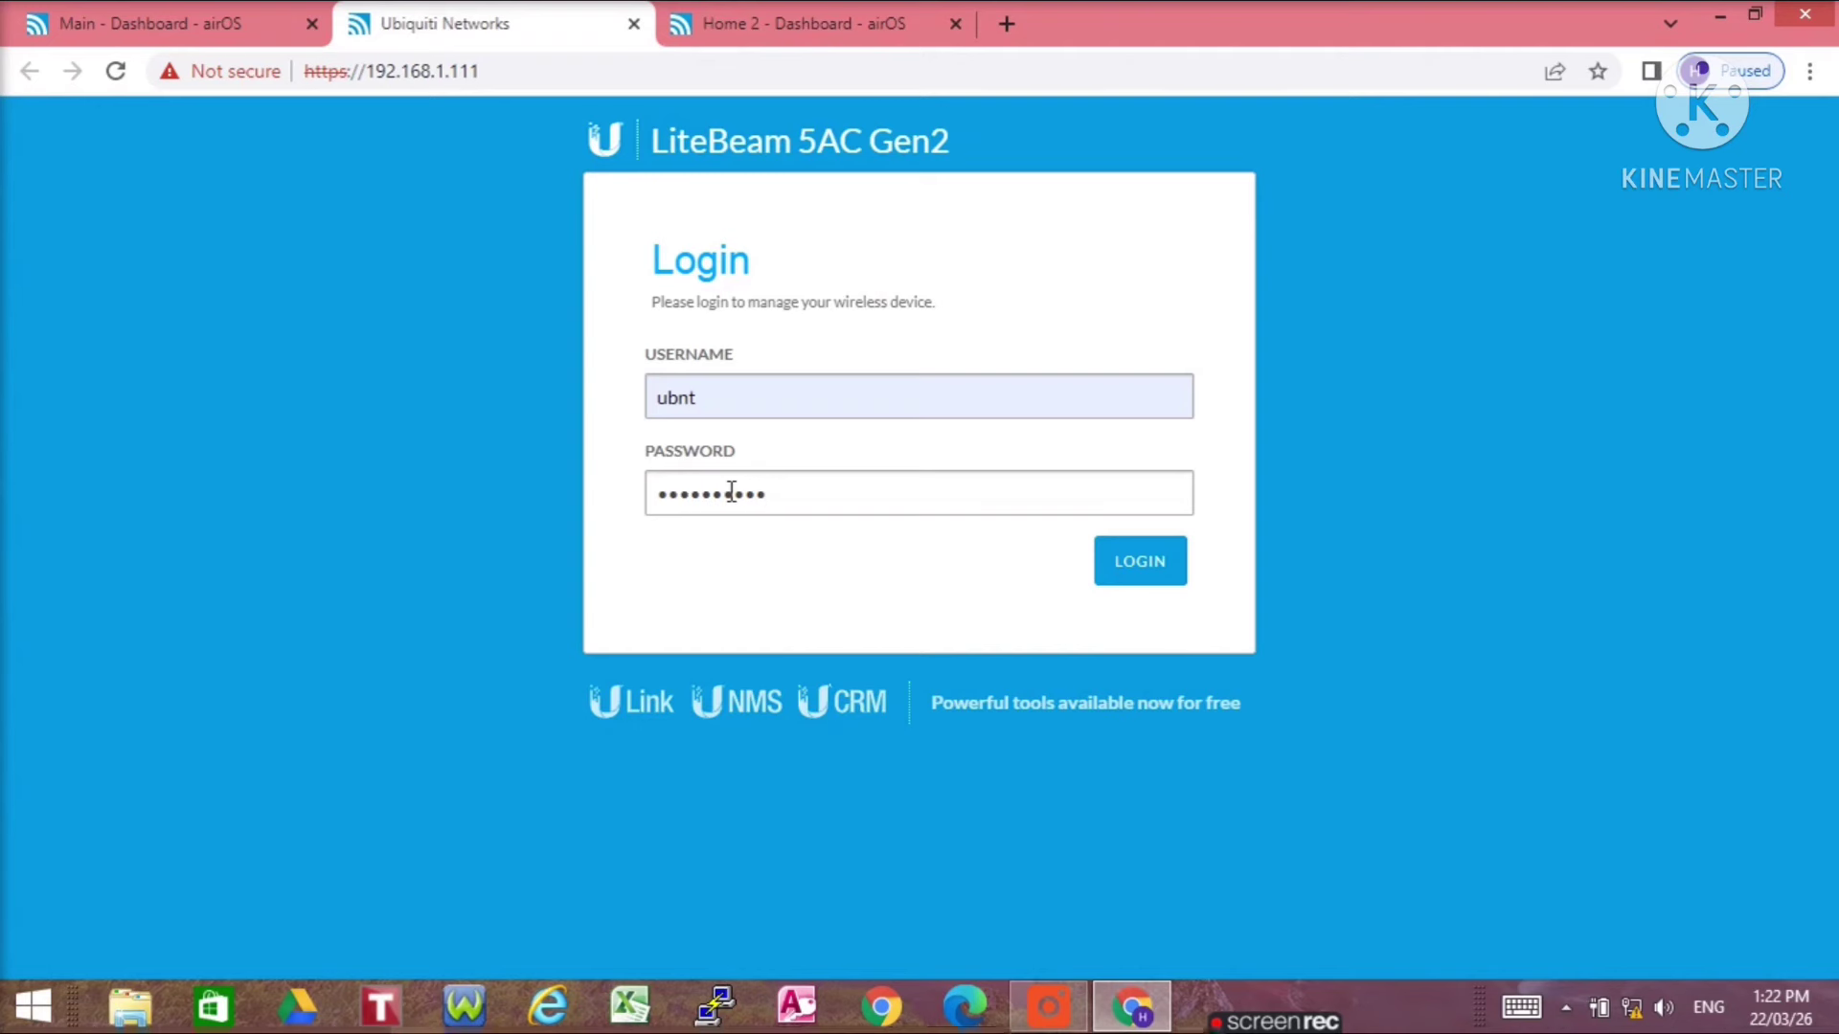
pyautogui.click(1146, 563)
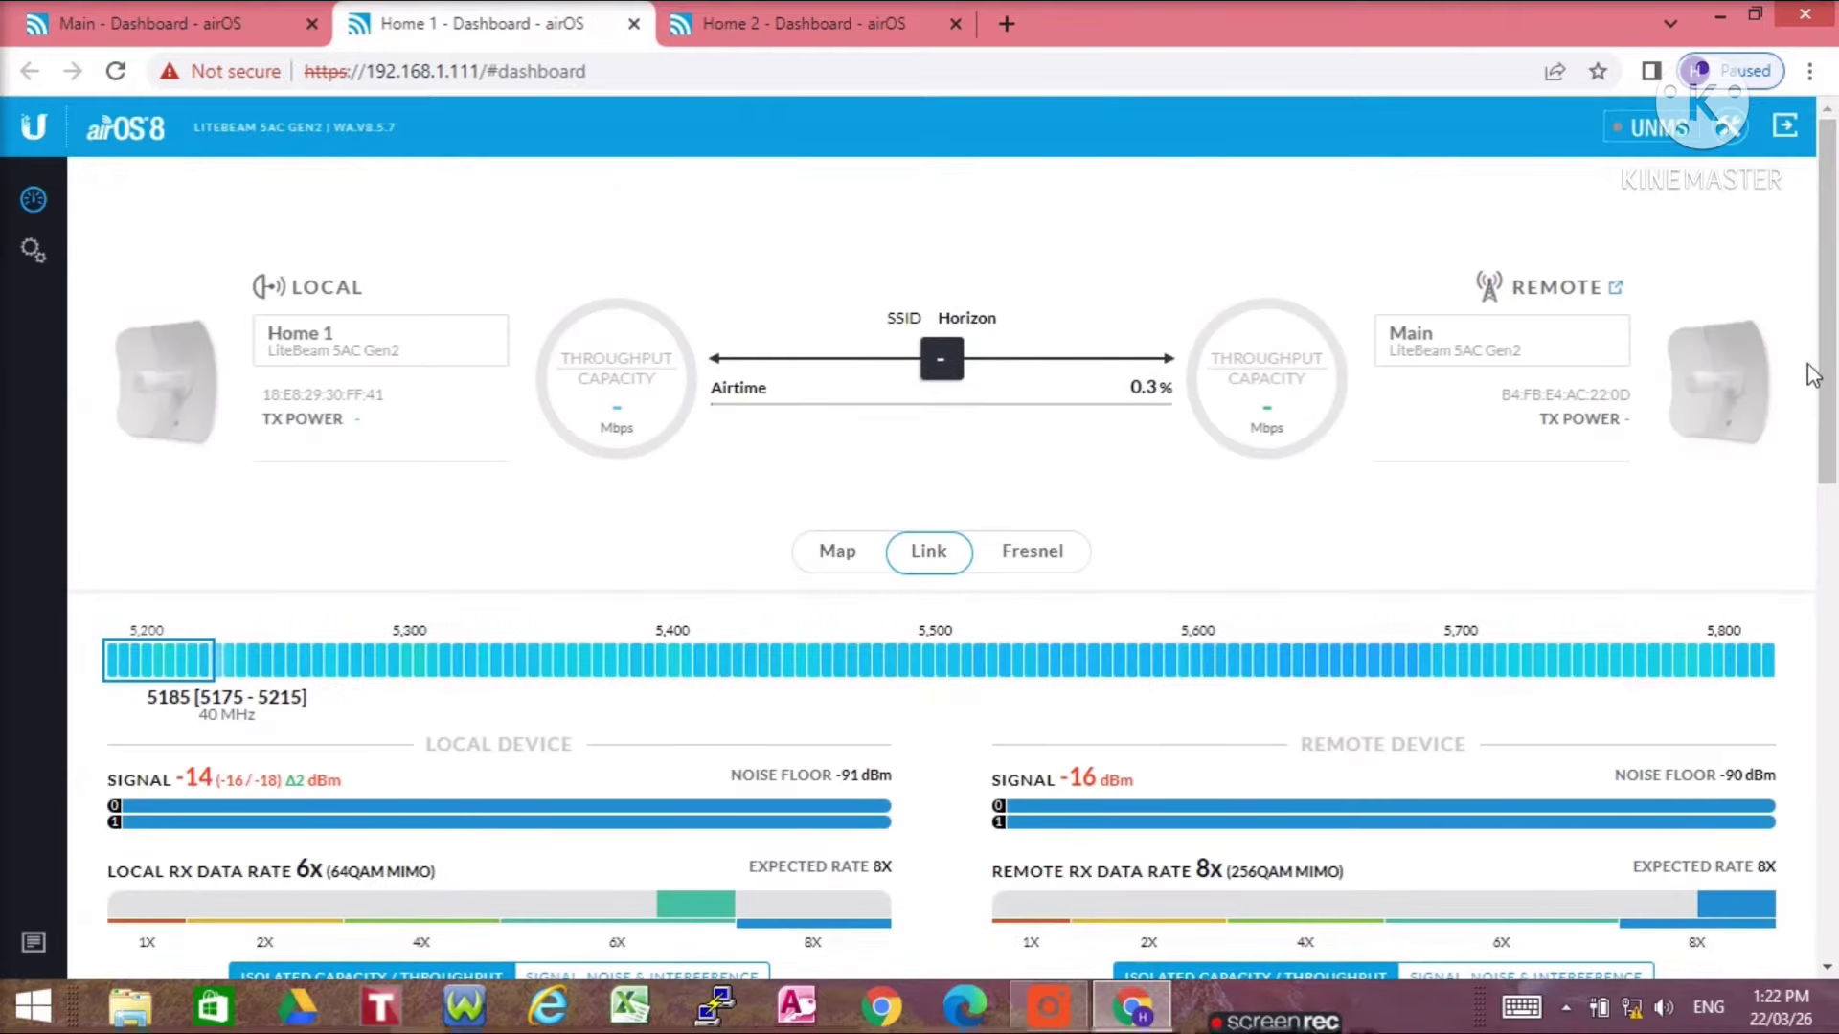
# Scroll the Home 1 dashboard, check the Home 2 tab, then return to the Main tab
pyautogui.moveTo(1827, 364); pyautogui.dragTo(1831, 407)
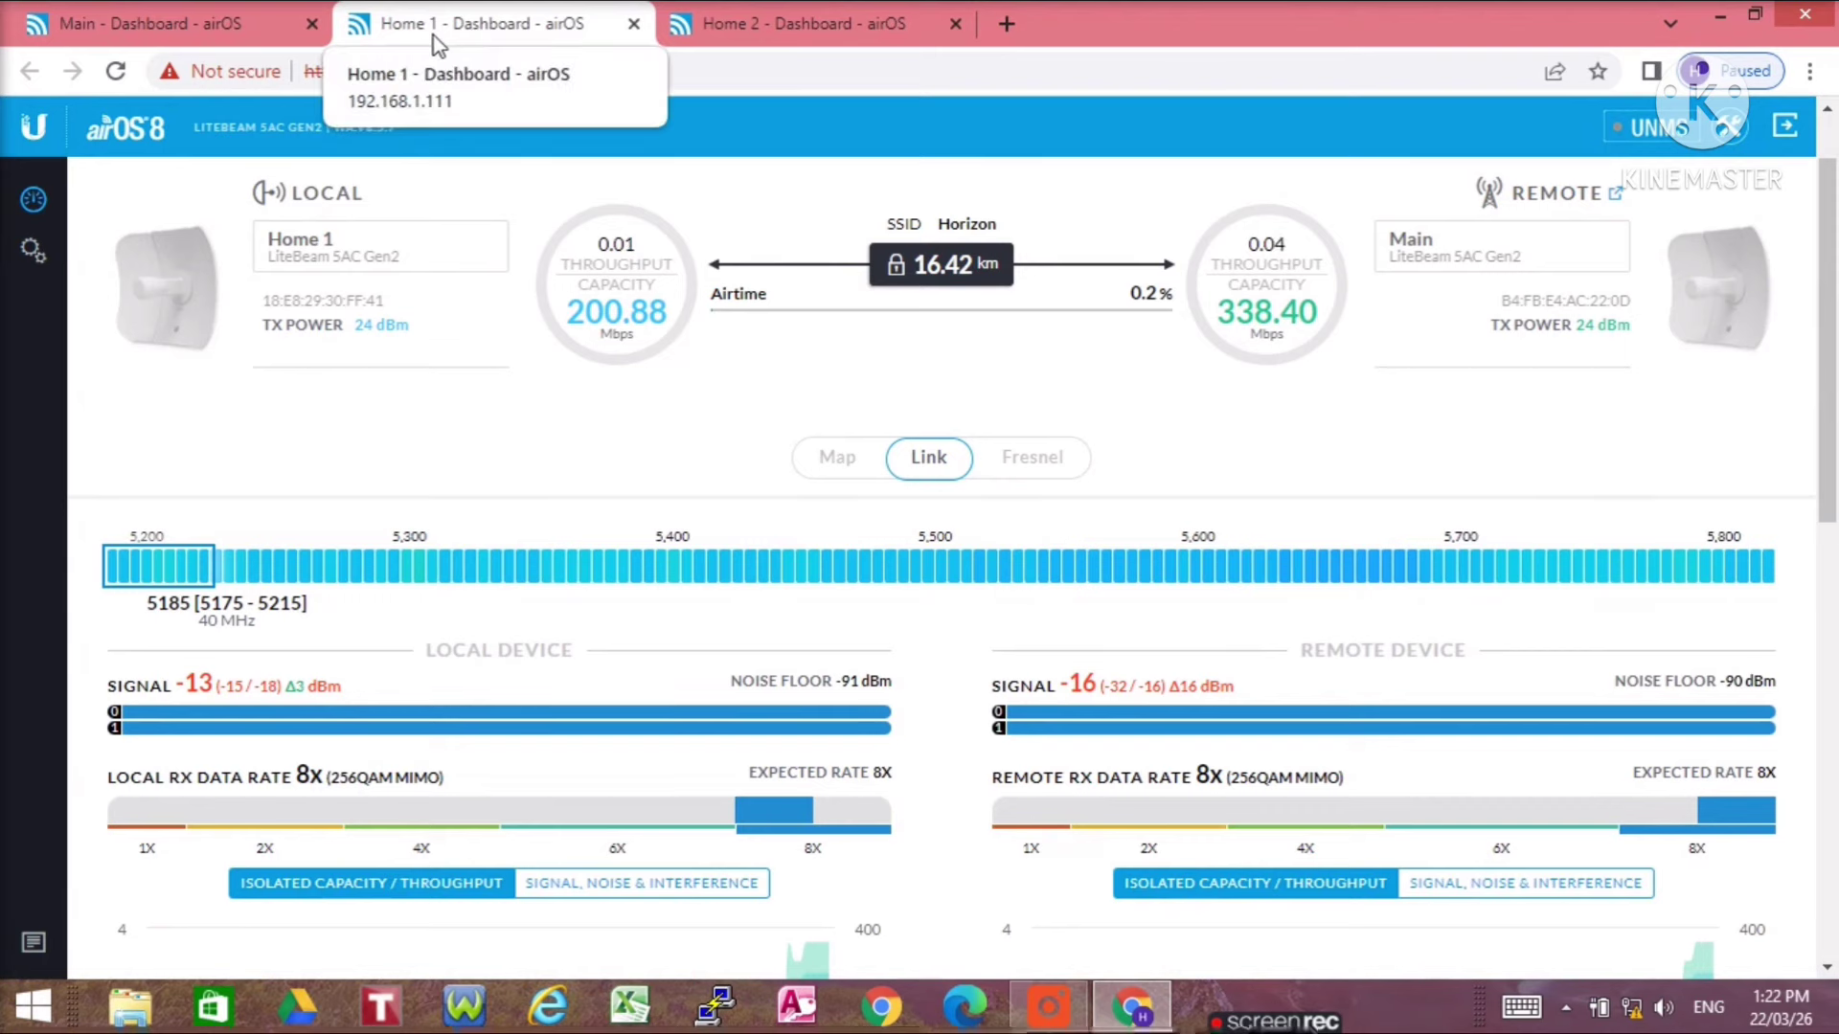
pyautogui.click(836, 29)
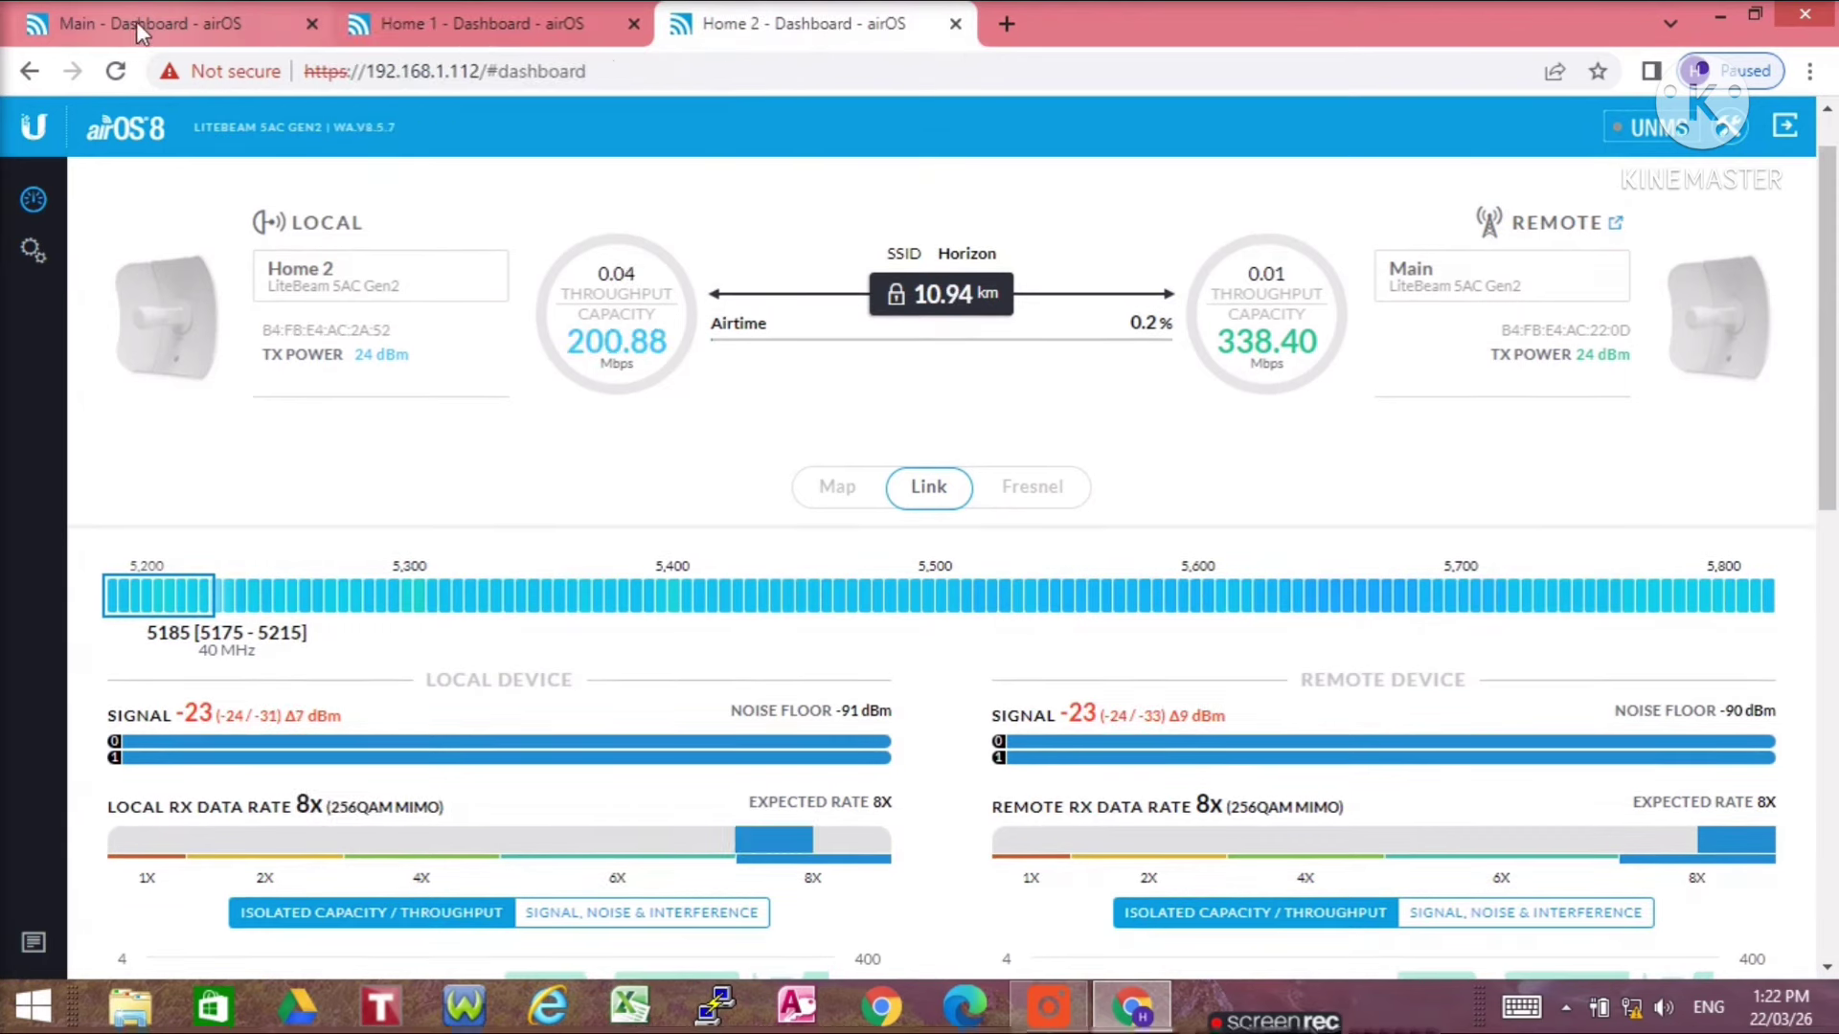
pyautogui.click(137, 25)
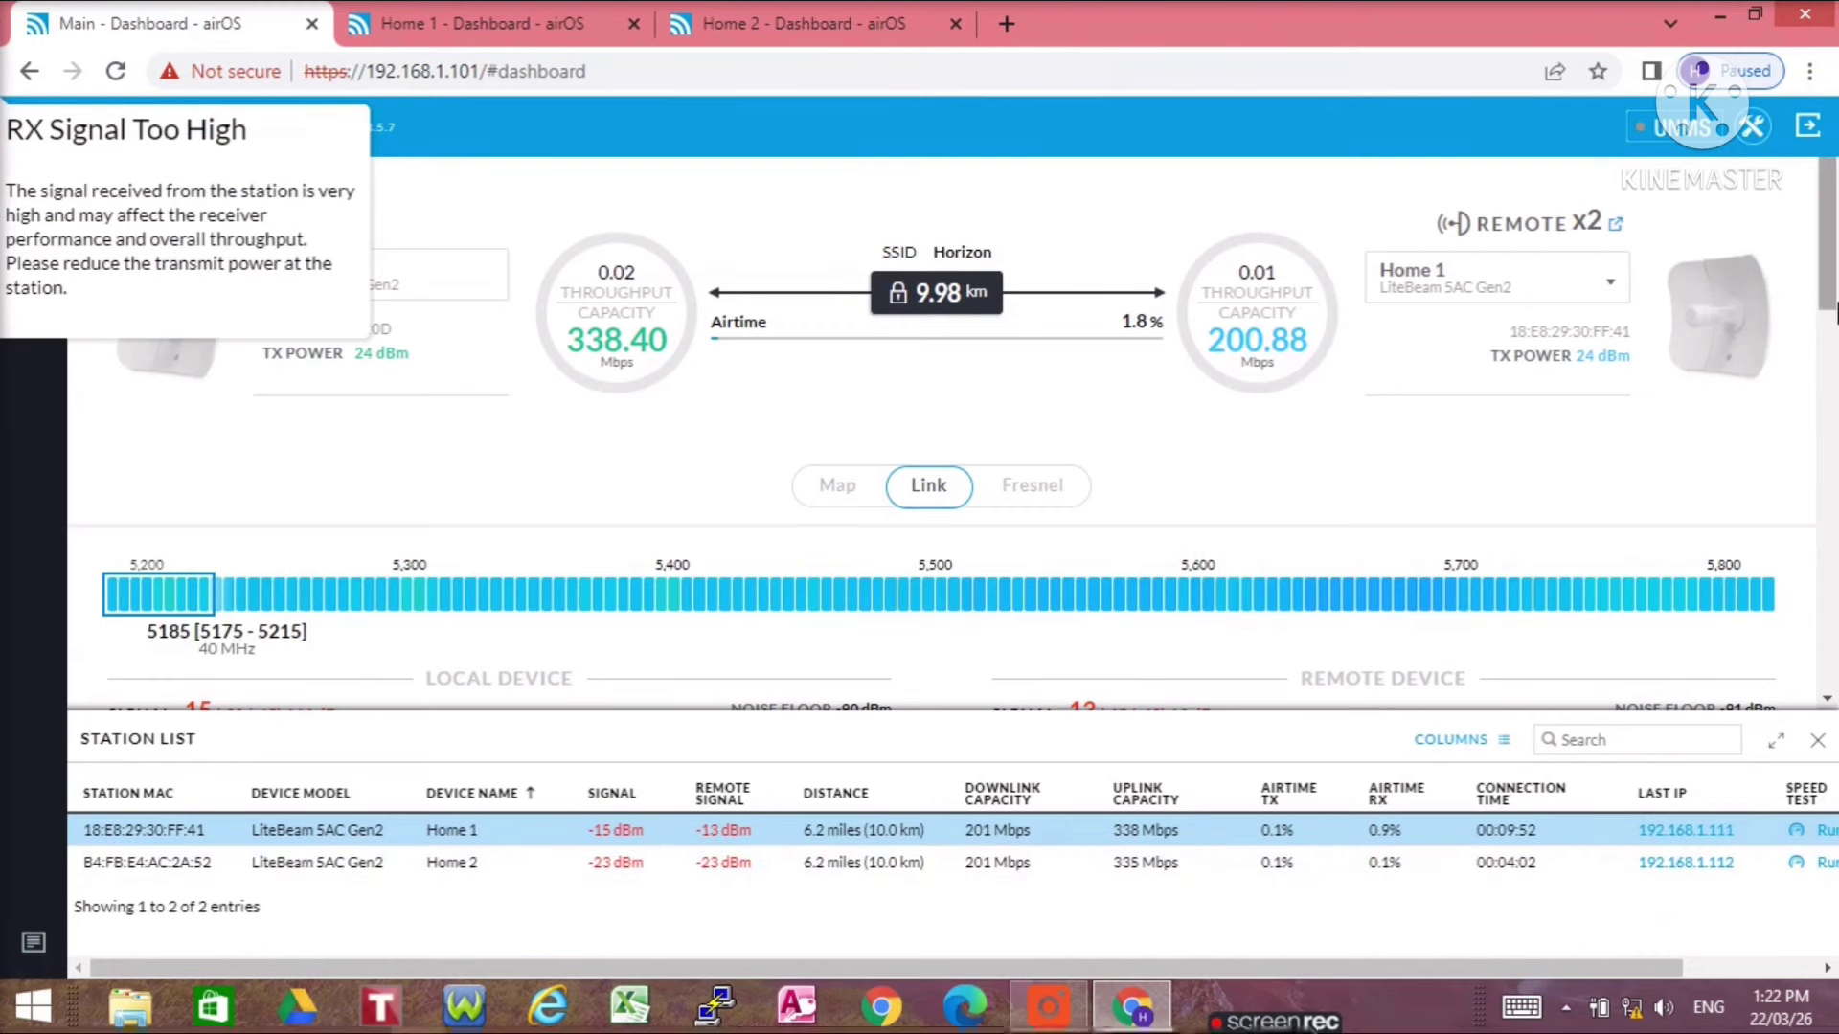
# Compare Home 2 and Home 1 link details in the Station List, then close the browser
pyautogui.scroll(-1, 1836, 251)
pyautogui.scroll(2, 1810, 221)
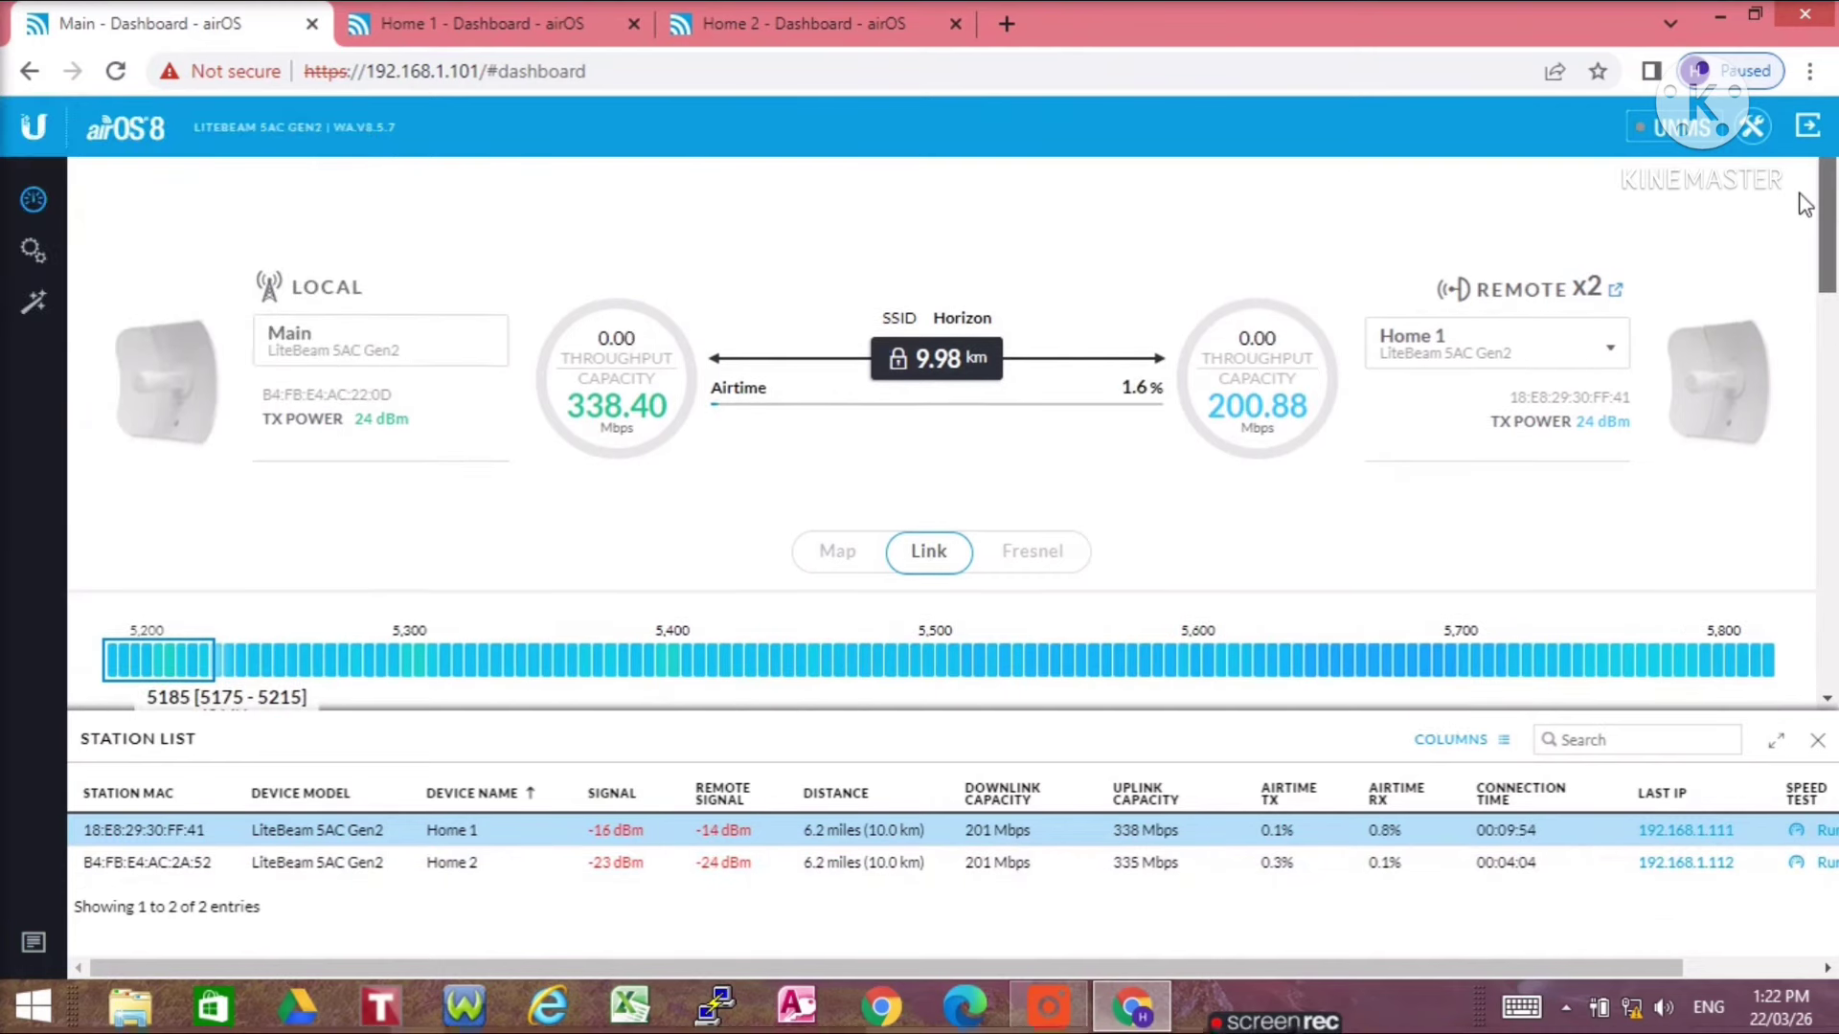
pyautogui.scroll(-1, 1815, 229)
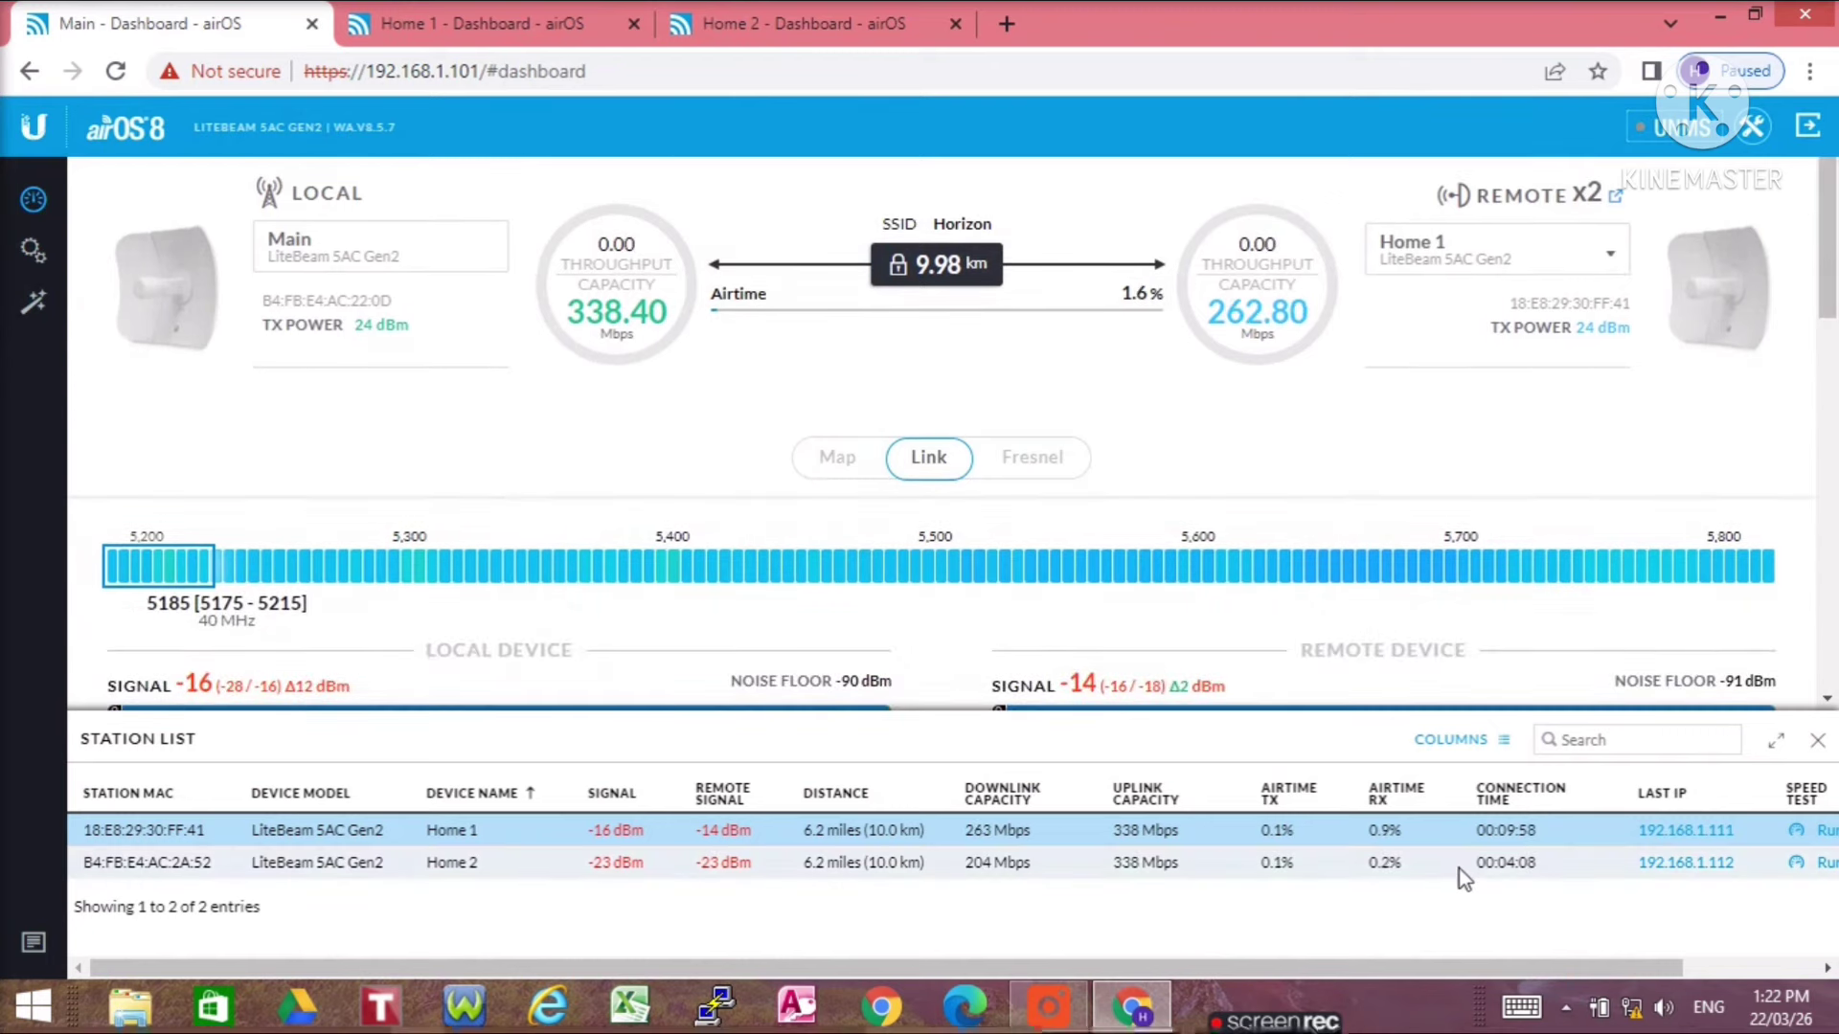
pyautogui.click(1401, 861)
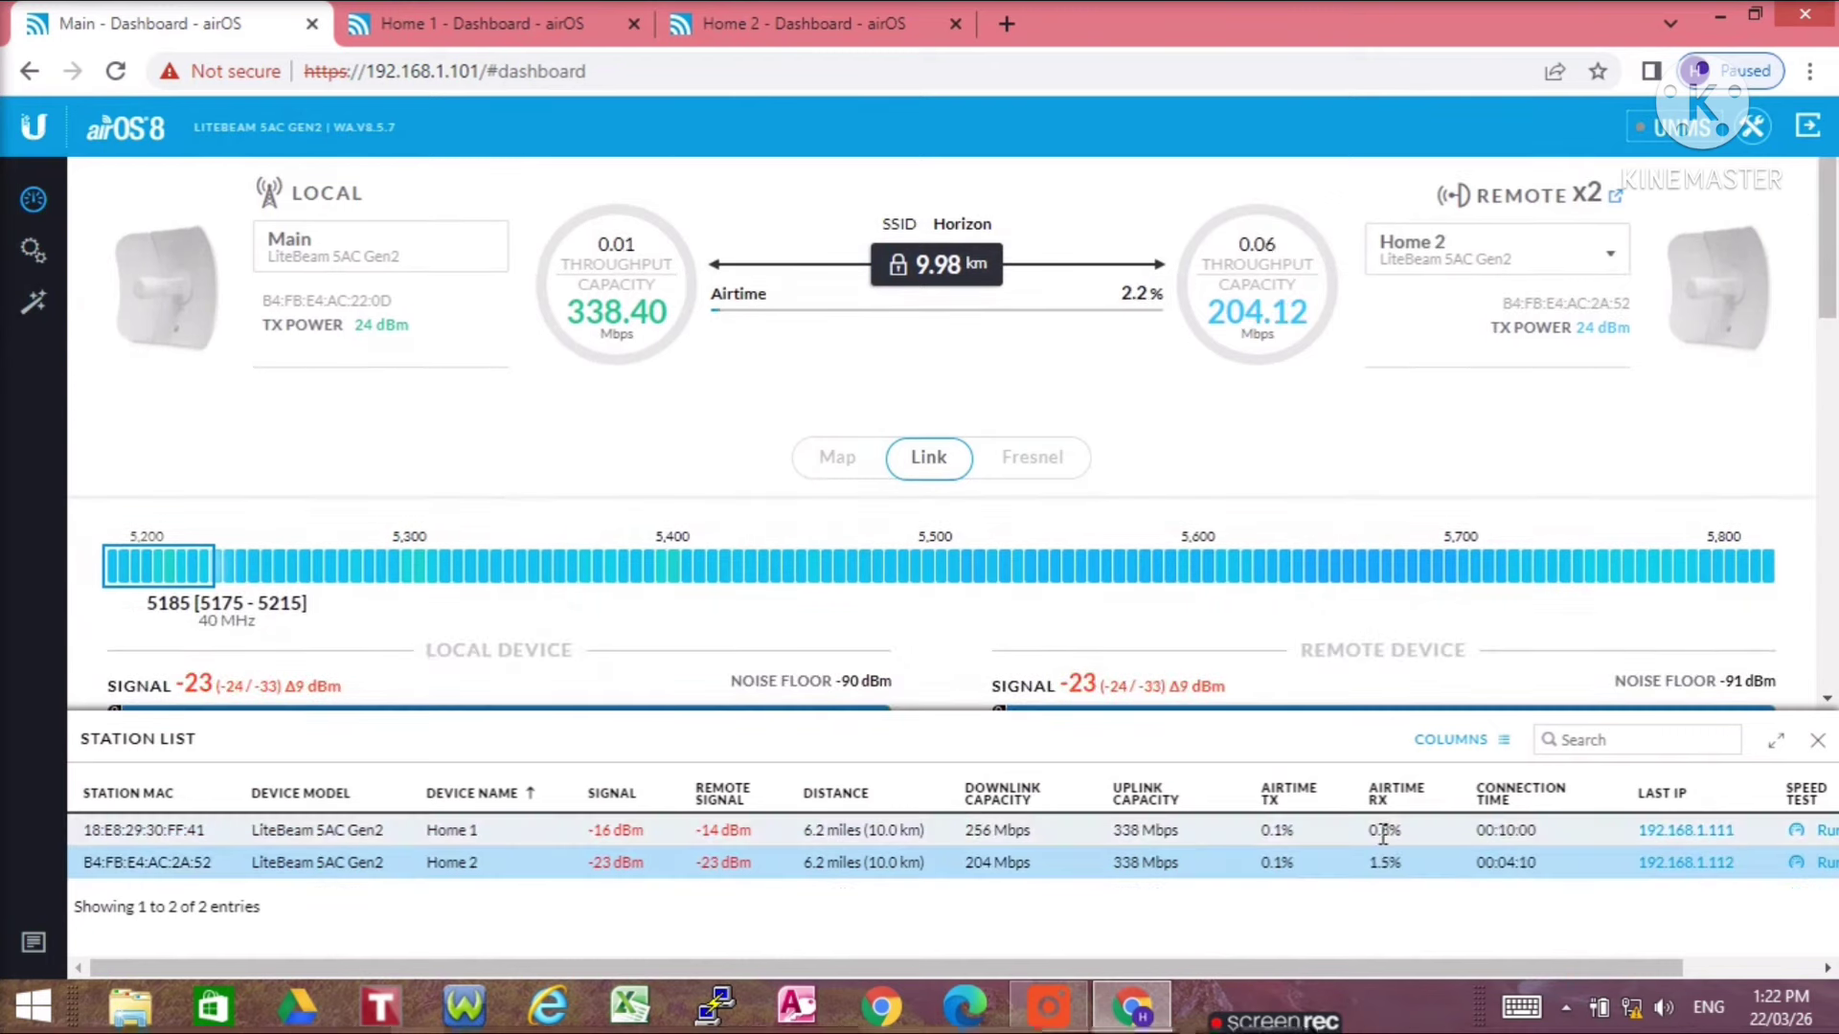
pyautogui.click(1382, 833)
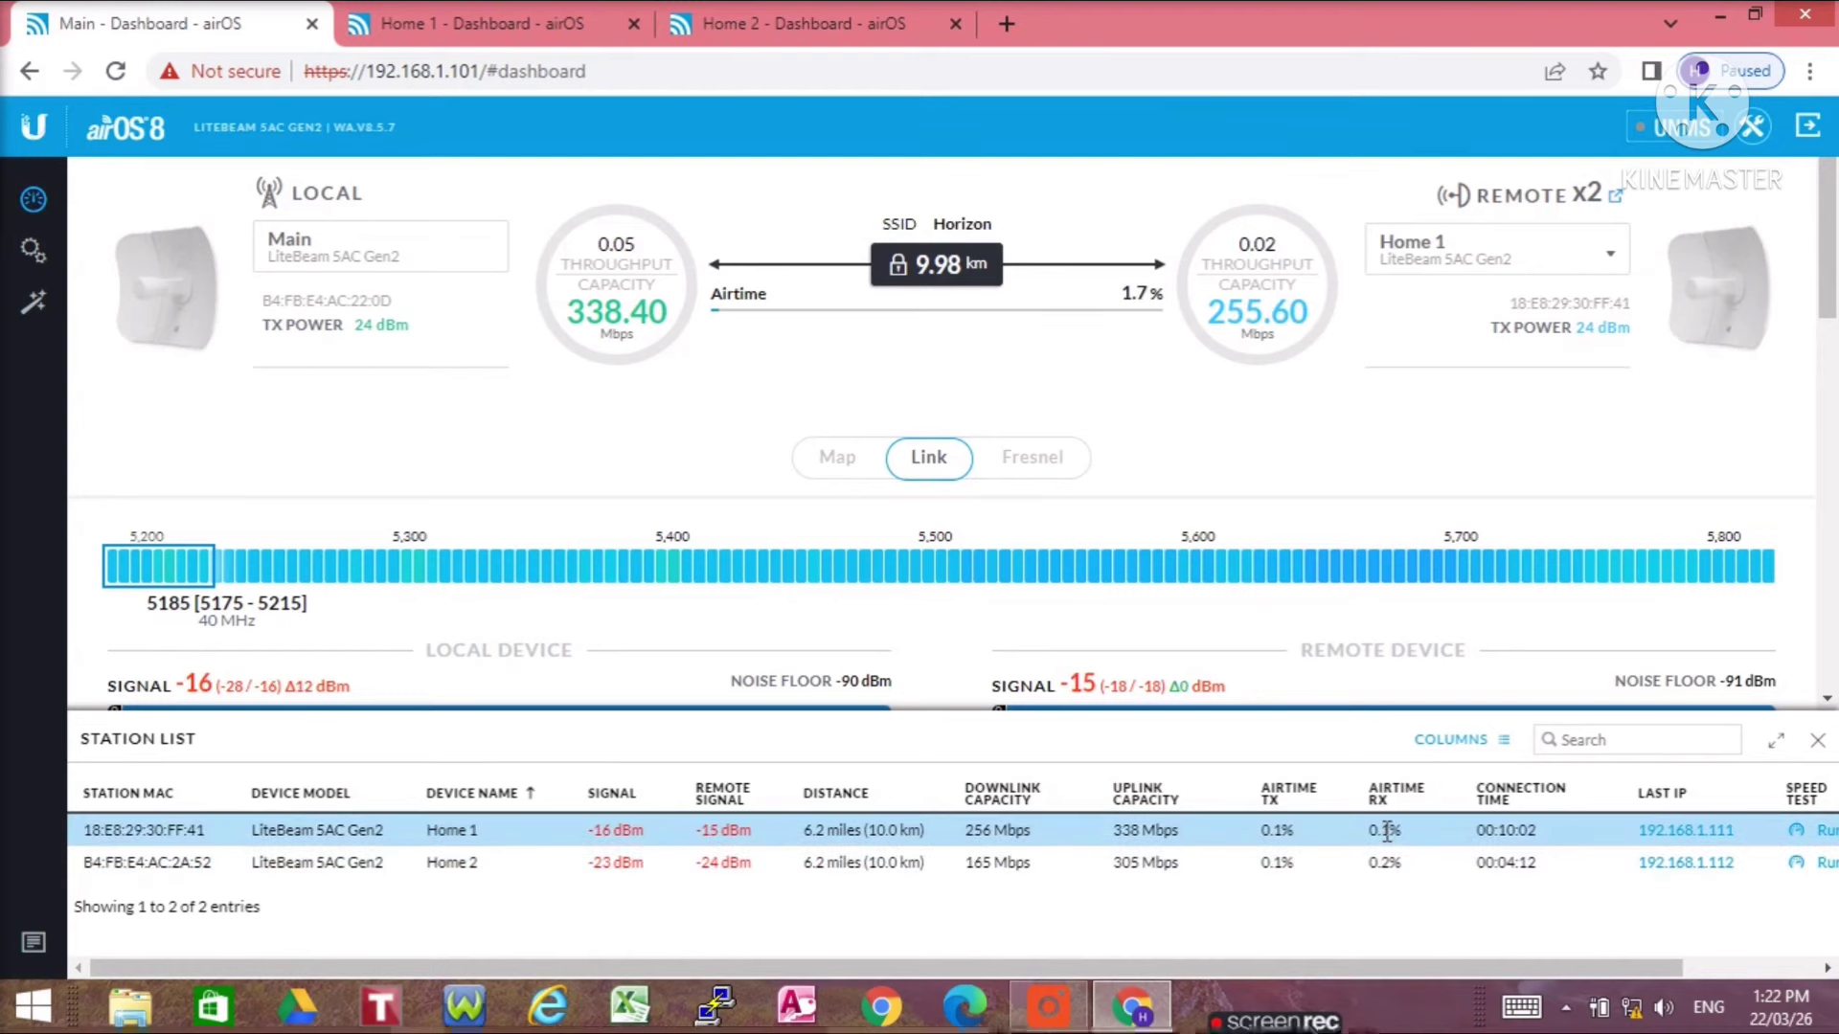
pyautogui.click(1388, 863)
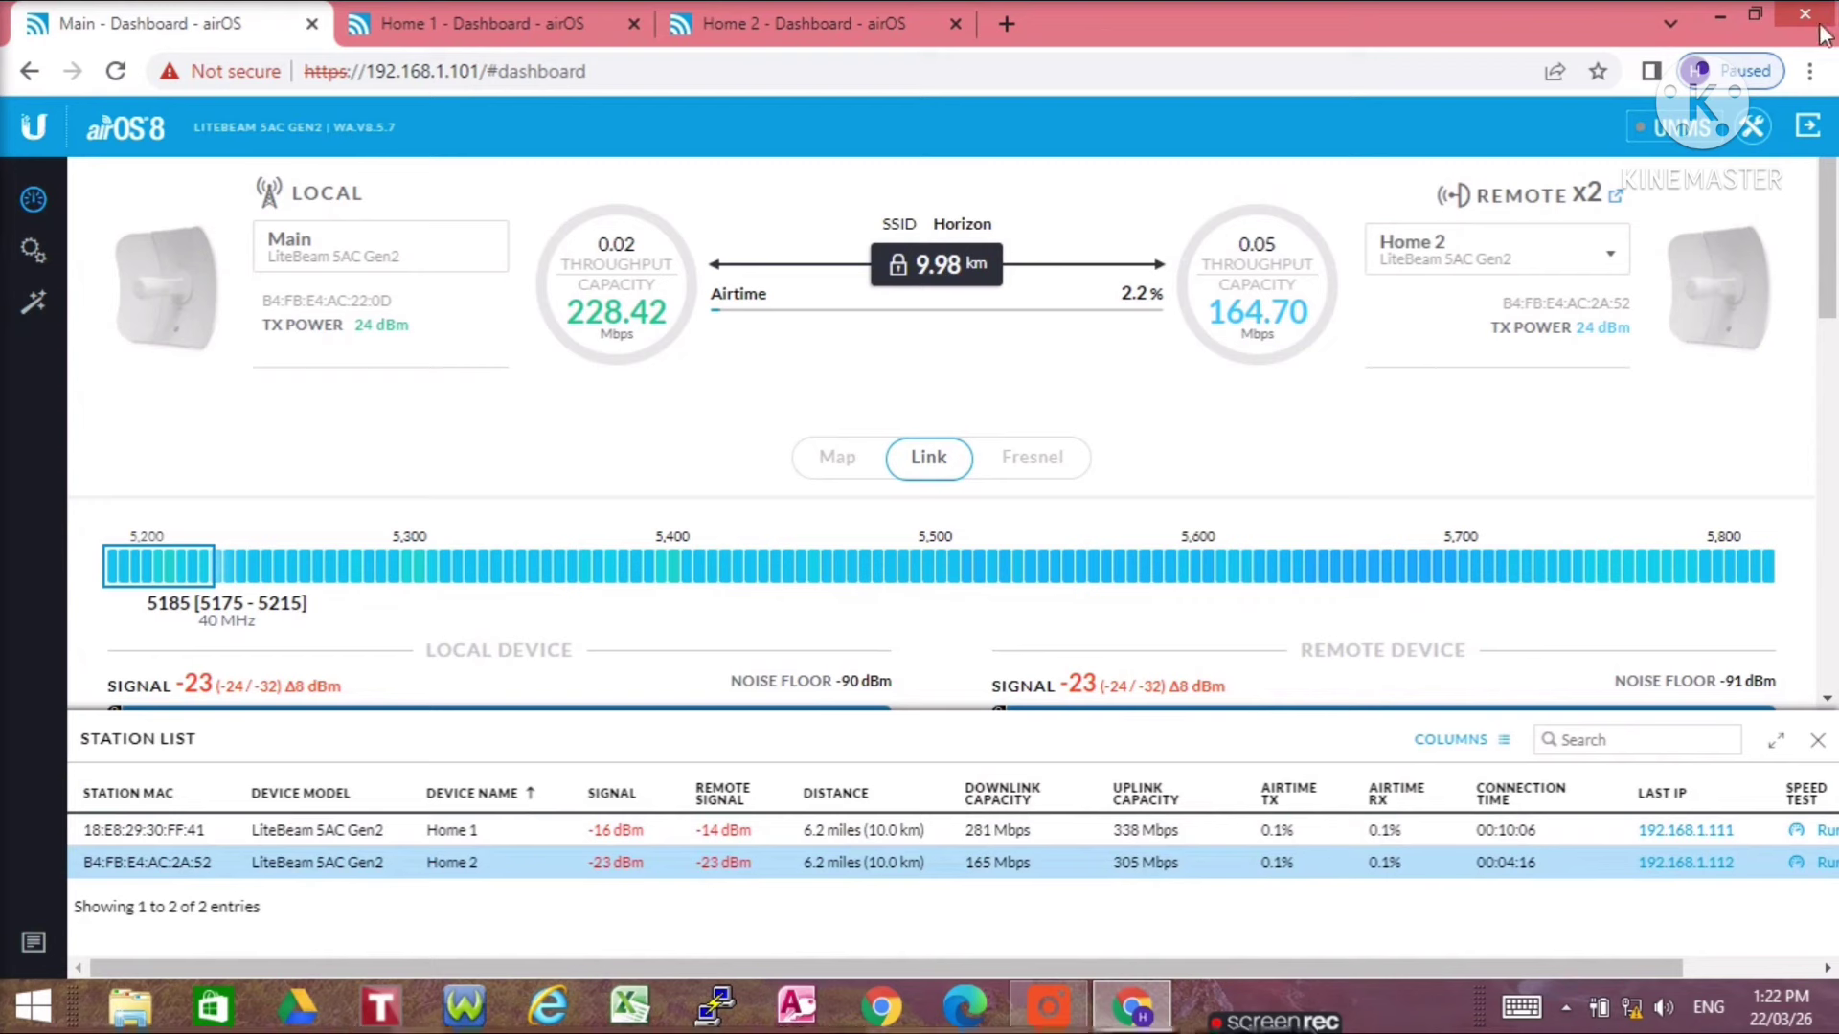
pyautogui.moveTo(1829, 20)
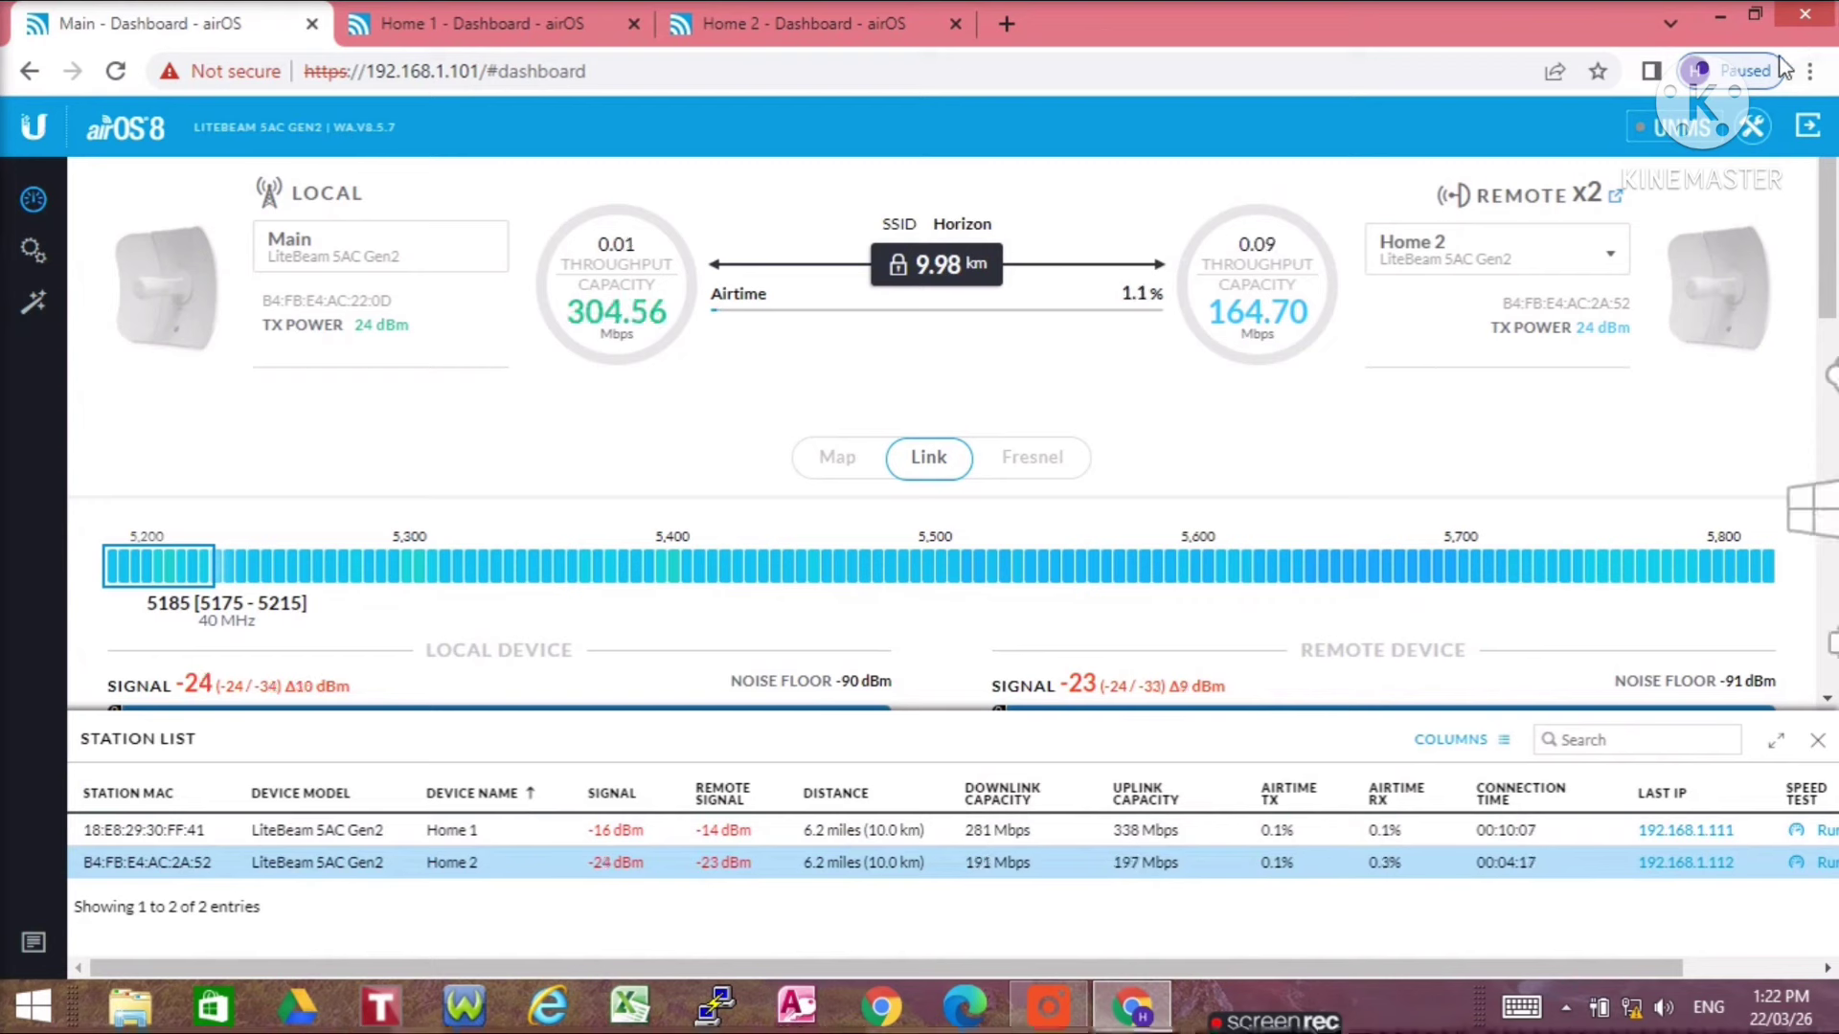
pyautogui.click(1806, 15)
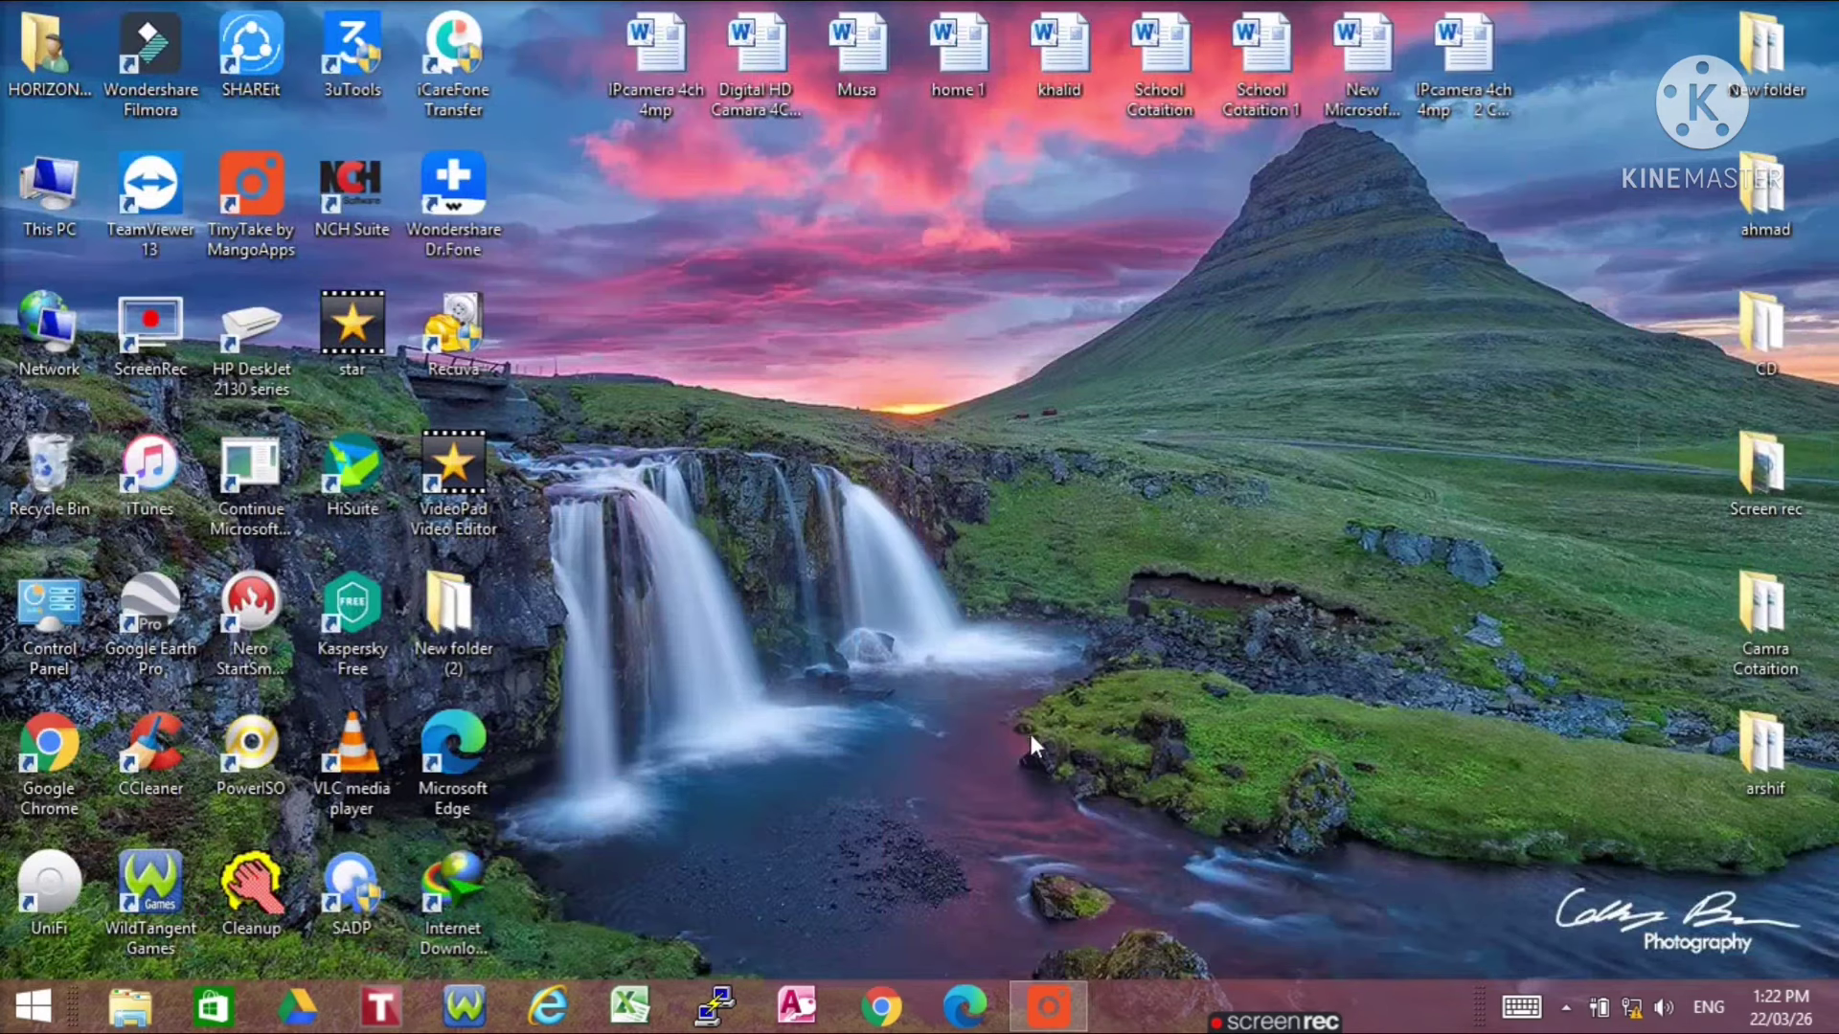